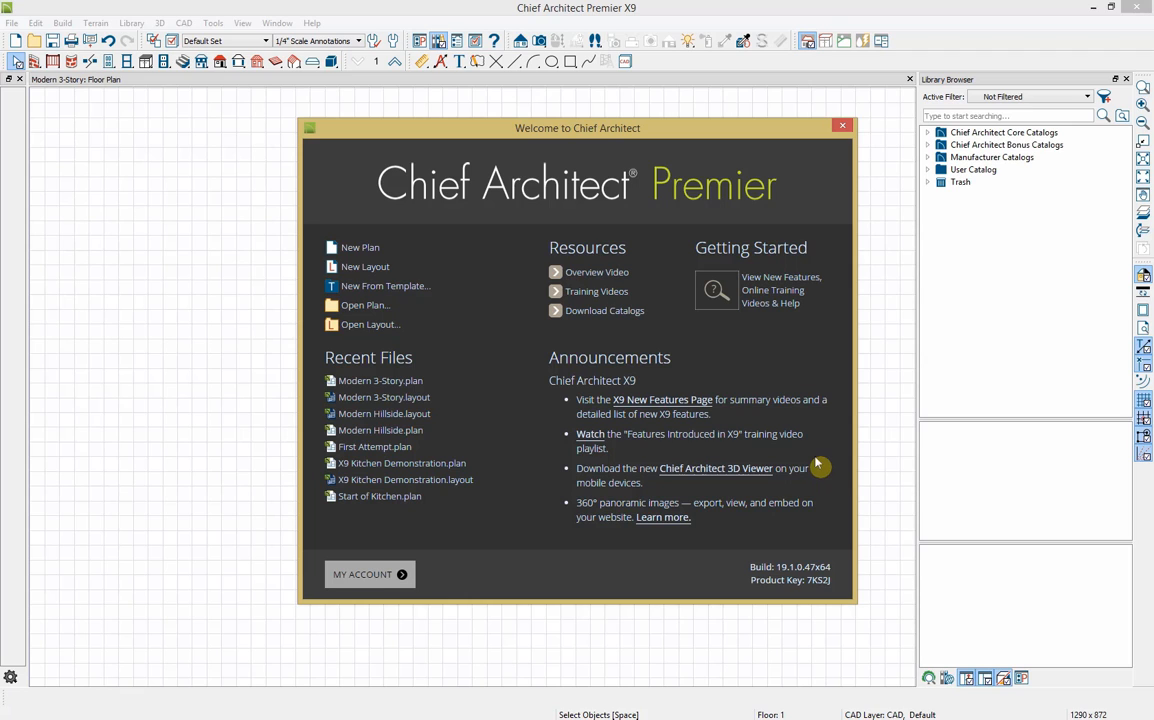
Close the Welcome to Chief Architect window
{"action": "left_click", "coordinate": [842, 129]}
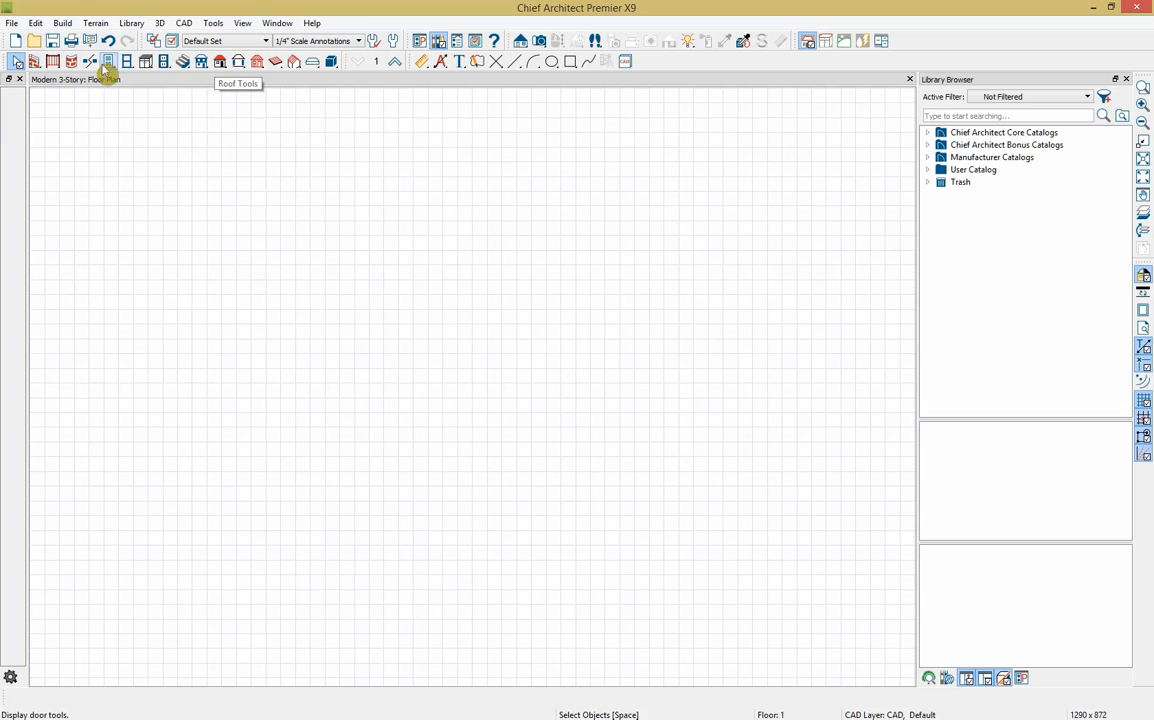
{"action": "left_click", "coordinate": [62, 23]}
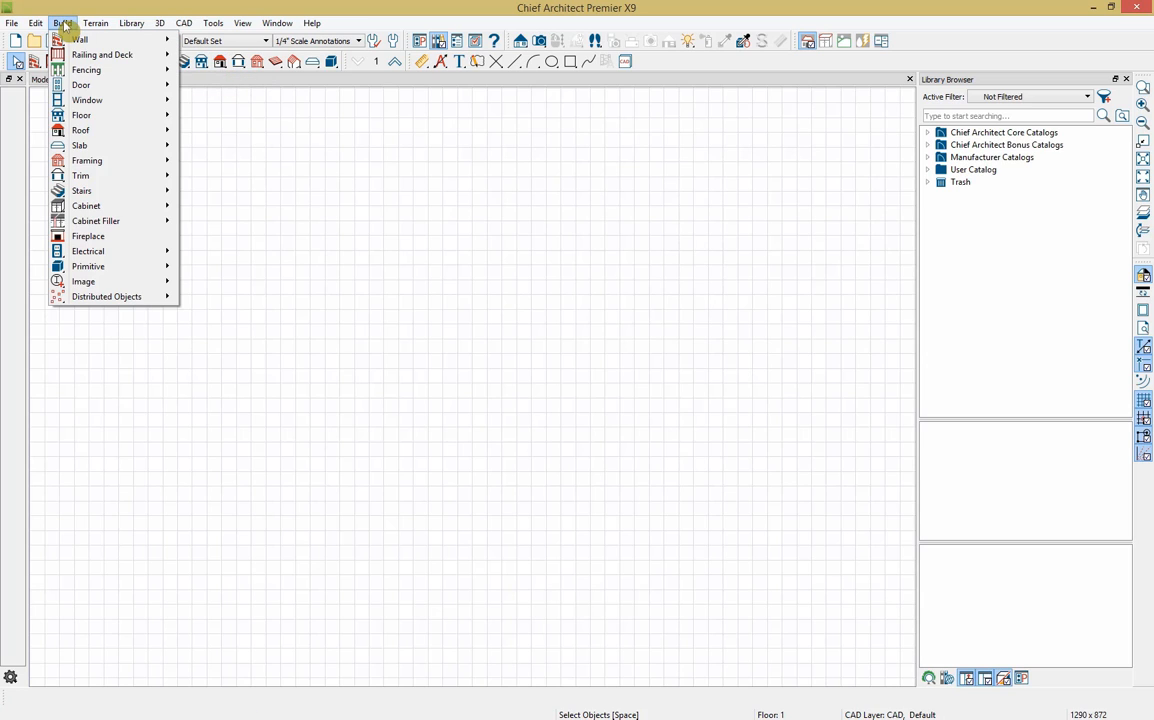
{"action": "mouse_move", "coordinate": [94, 28]}
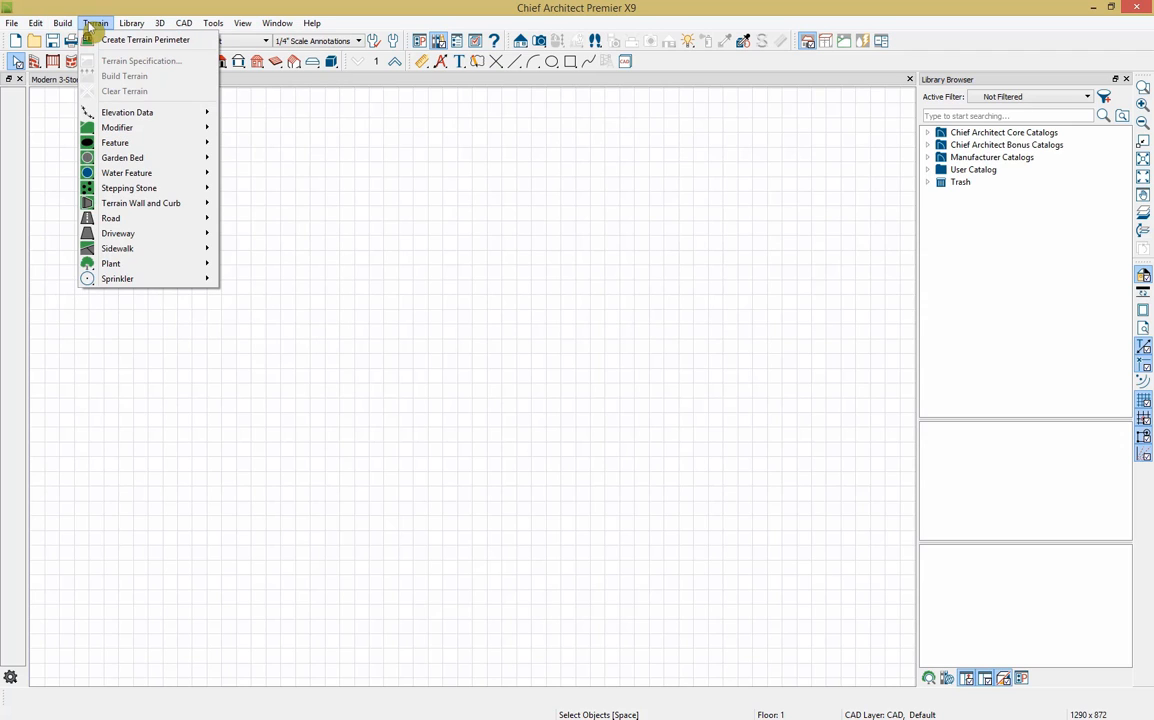
{"action": "left_click", "coordinate": [94, 28]}
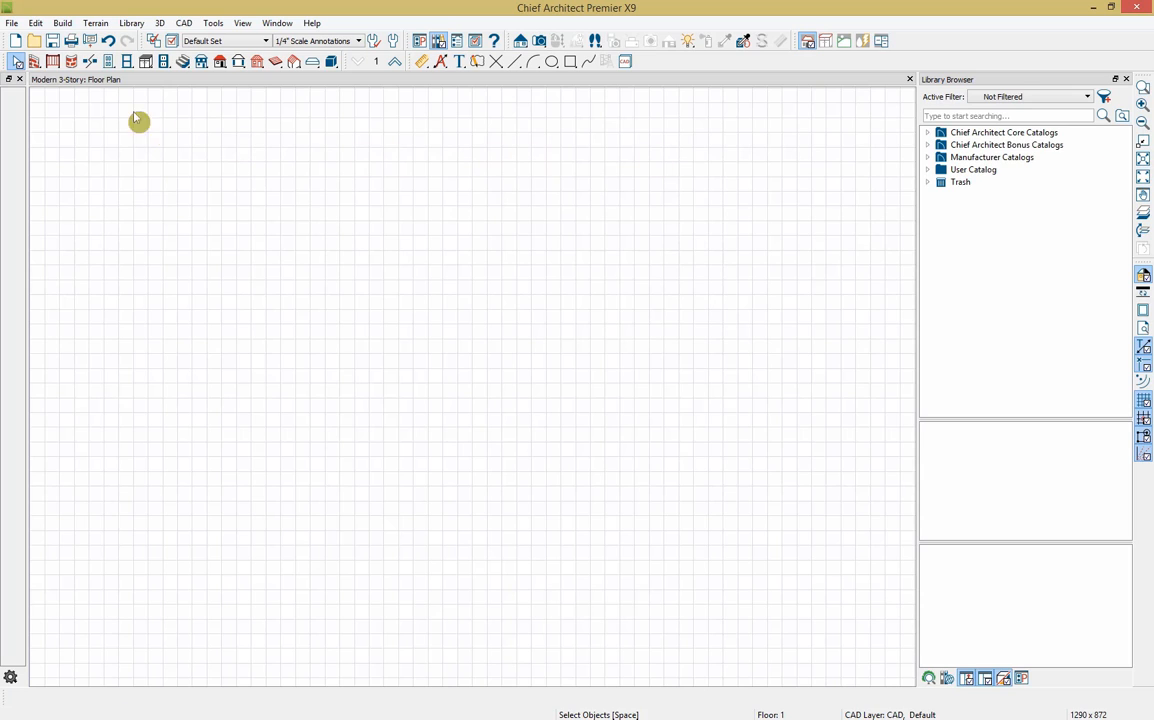
Draw a horizontal straight exterior wall about 54' long across the upper part of the floor plan
{"action": "left_click", "coordinate": [33, 63]}
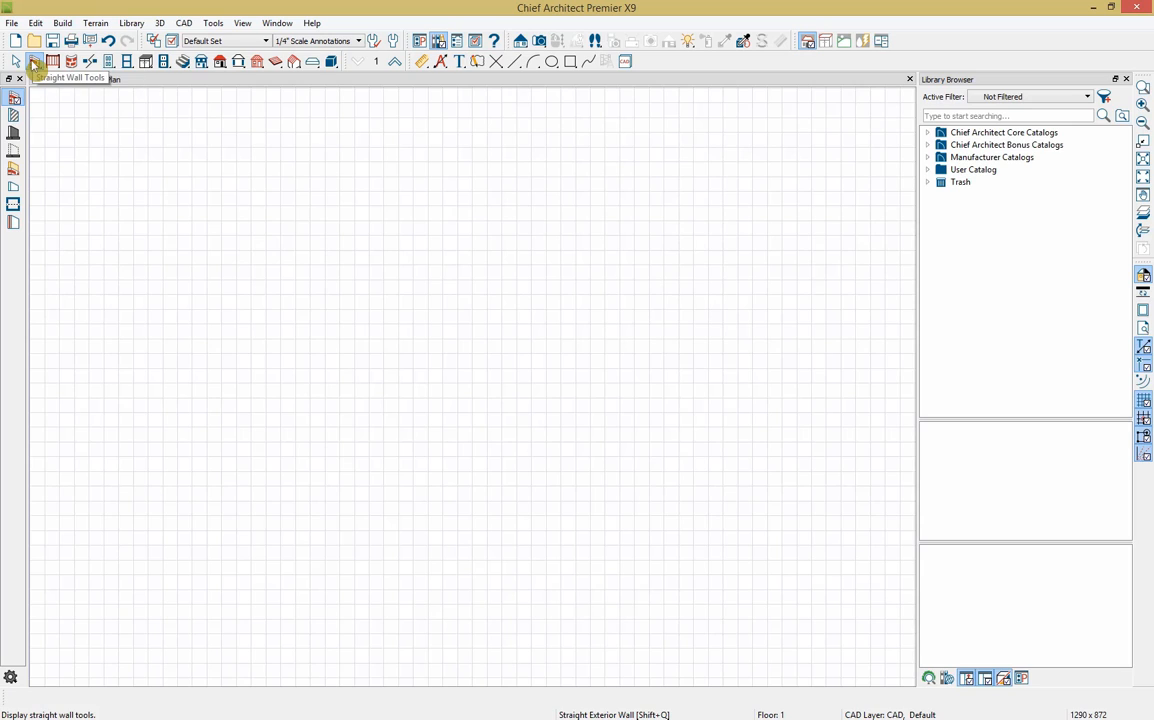
{"action": "left_click", "coordinate": [35, 63]}
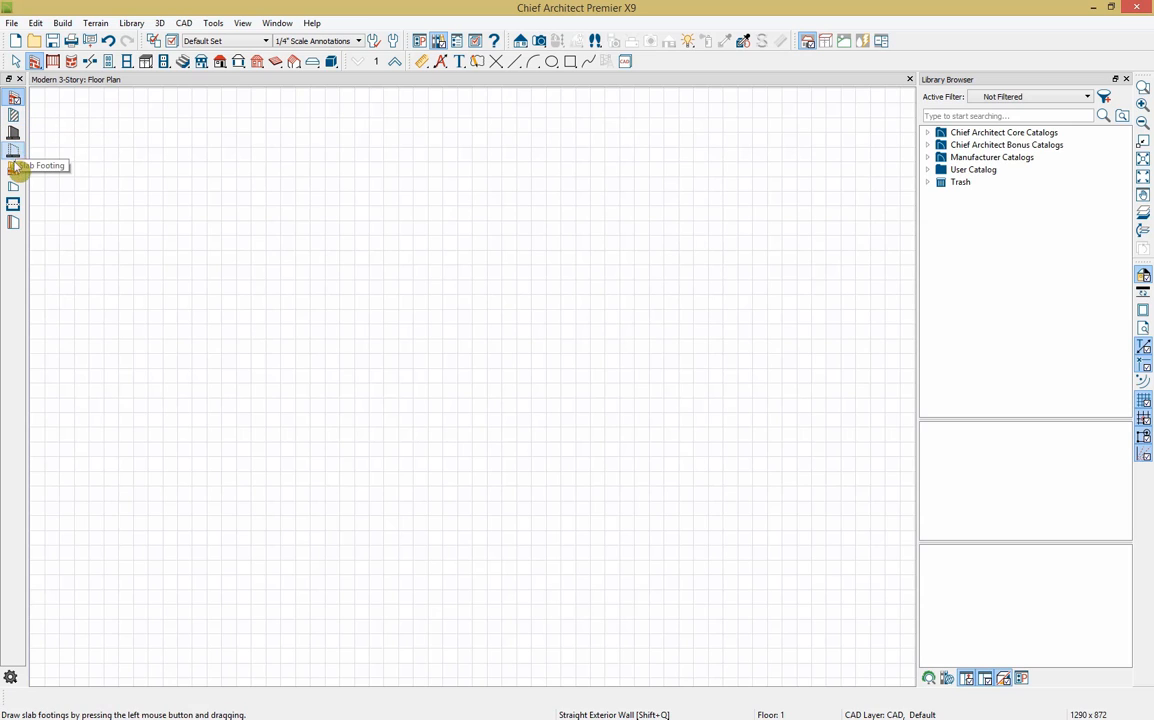
{"action": "left_click", "coordinate": [16, 100]}
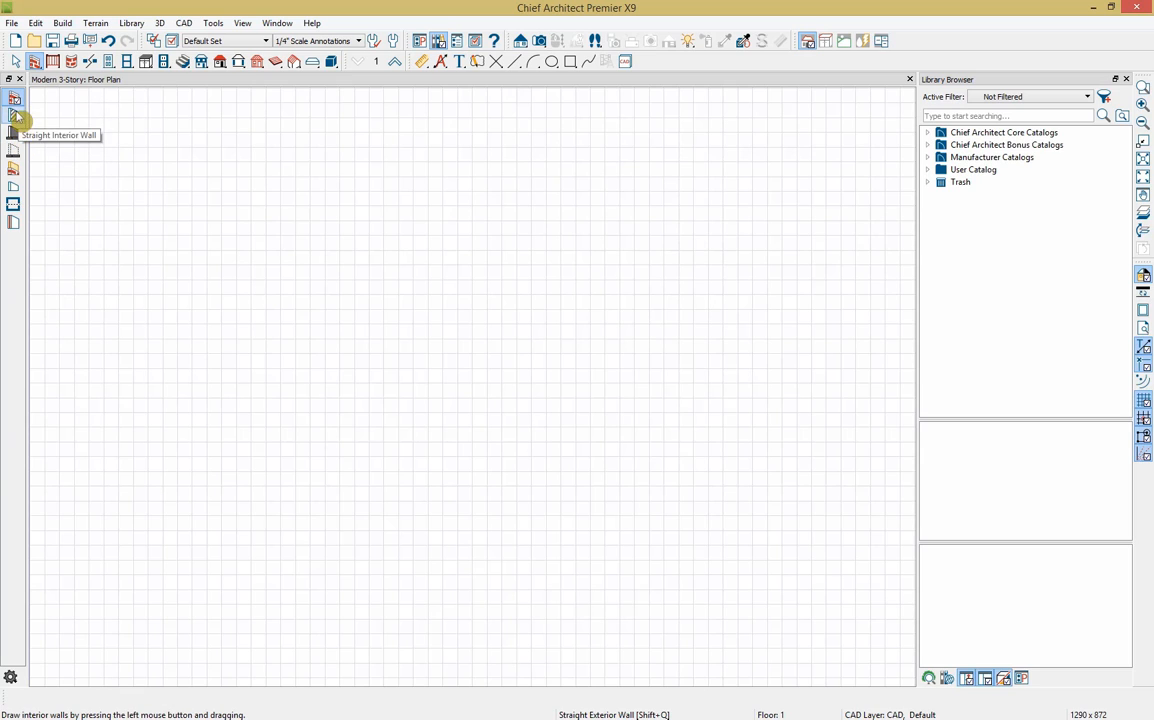
{"action": "left_click", "coordinate": [16, 101]}
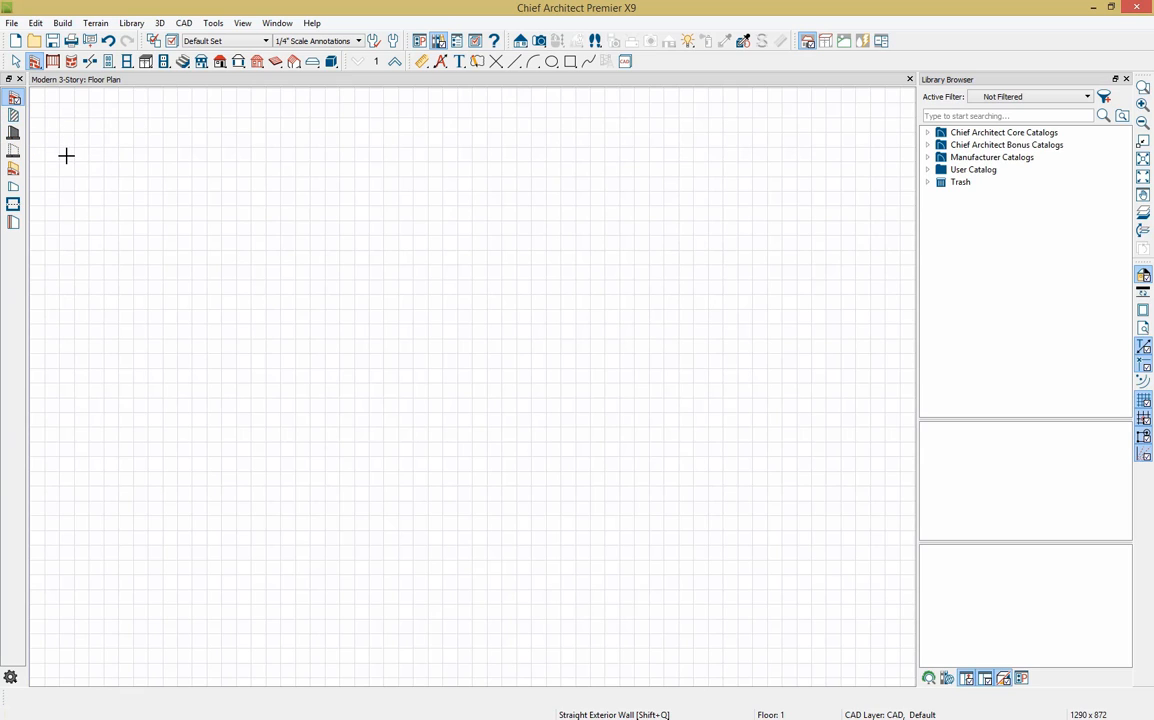
{"action": "left_click_drag", "start_coordinate": [67, 145], "coordinate": [865, 133]}
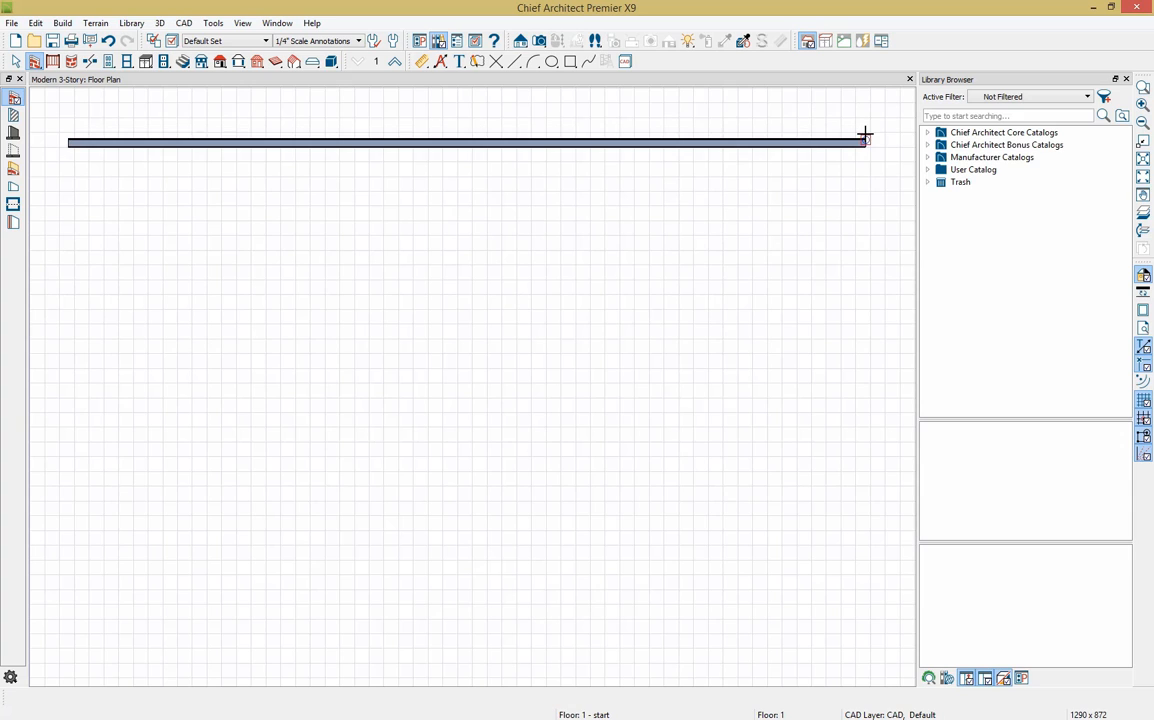
Close the Library Browser and complete the exterior wall outline, about 54' by 43' overall, with a 19' wide projection on its lower side
{"action": "left_click", "coordinate": [1126, 80]}
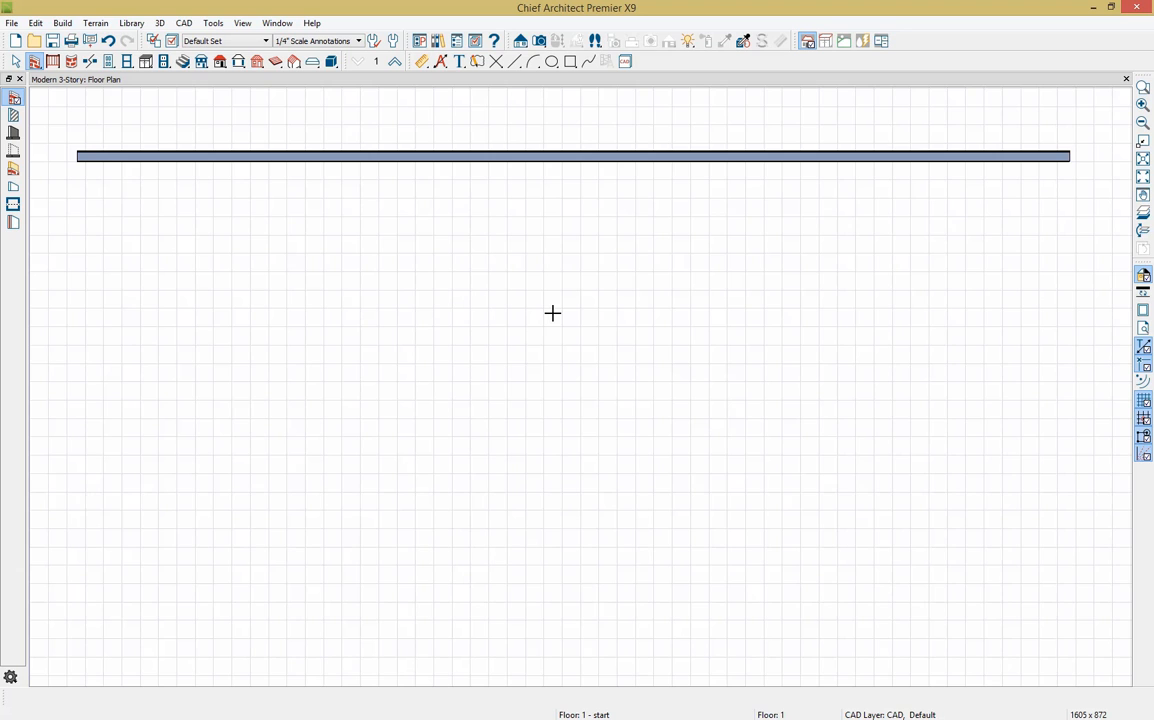
{"action": "scroll", "coordinate": [552, 313], "scroll_direction": "down", "scroll_amount": 1}
{"action": "scroll", "coordinate": [552, 313], "scroll_direction": "down", "scroll_amount": 1}
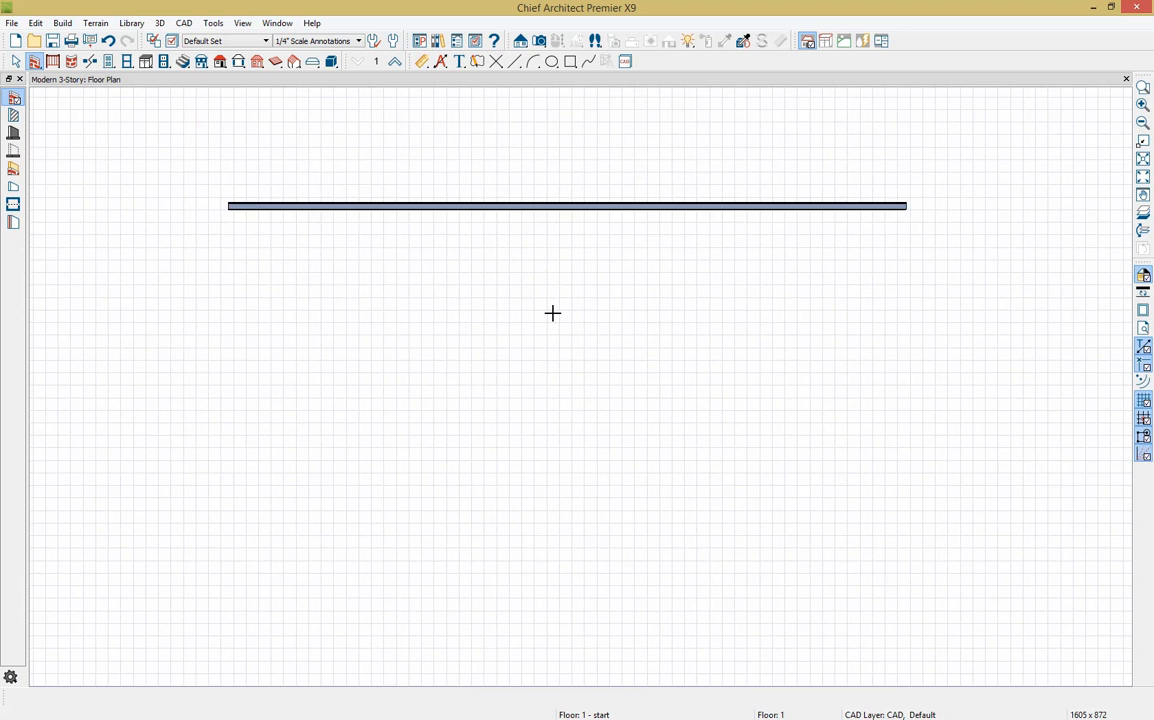
{"action": "scroll", "coordinate": [552, 313], "scroll_direction": "down", "scroll_amount": 1}
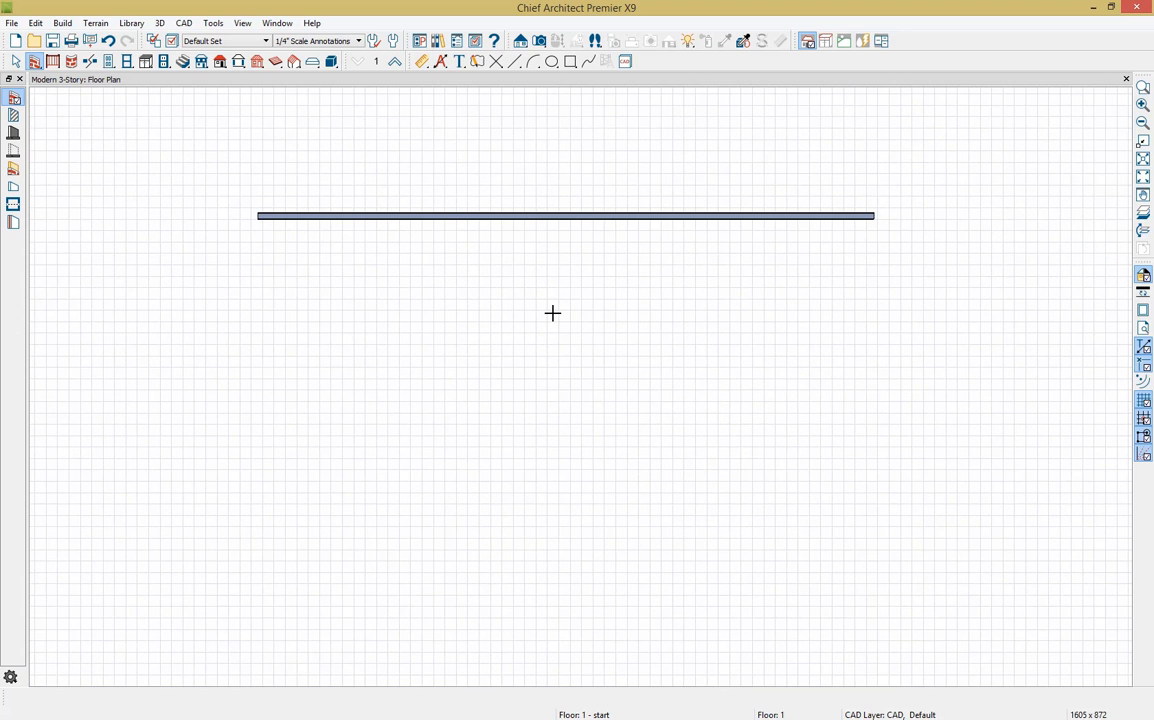
{"action": "middle_click_drag", "start_coordinate": [552, 313], "coordinate": [513, 239]}
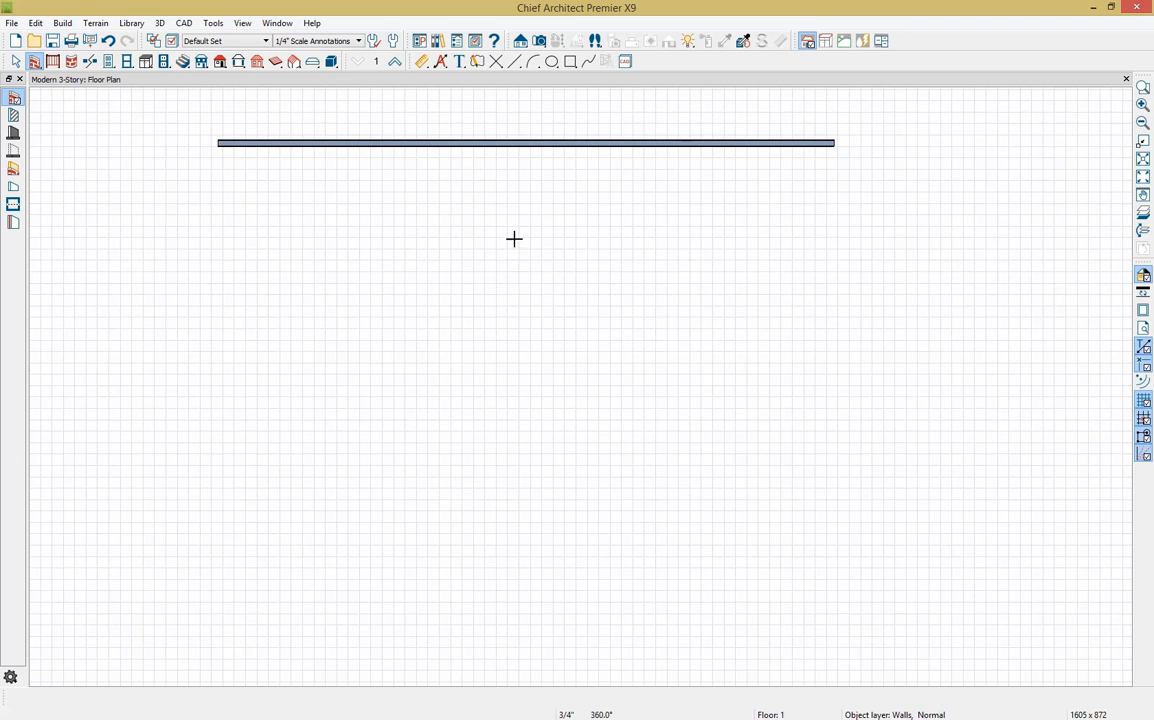
{"action": "mouse_move", "coordinate": [836, 144]}
{"action": "left_mouse_down"}
{"action": "mouse_move", "coordinate": [833, 499]}
{"action": "mouse_move", "coordinate": [724, 513]}
{"action": "mouse_move", "coordinate": [695, 510]}
{"action": "mouse_move", "coordinate": [694, 499]}
{"action": "mouse_move", "coordinate": [690, 625]}
{"action": "mouse_move", "coordinate": [475, 613]}
{"action": "mouse_move", "coordinate": [477, 623]}
{"action": "mouse_move", "coordinate": [477, 569]}
{"action": "mouse_move", "coordinate": [216, 550]}
{"action": "mouse_move", "coordinate": [218, 567]}
{"action": "mouse_move", "coordinate": [236, 357]}
{"action": "mouse_move", "coordinate": [203, 134]}
{"action": "left_mouse_up"}
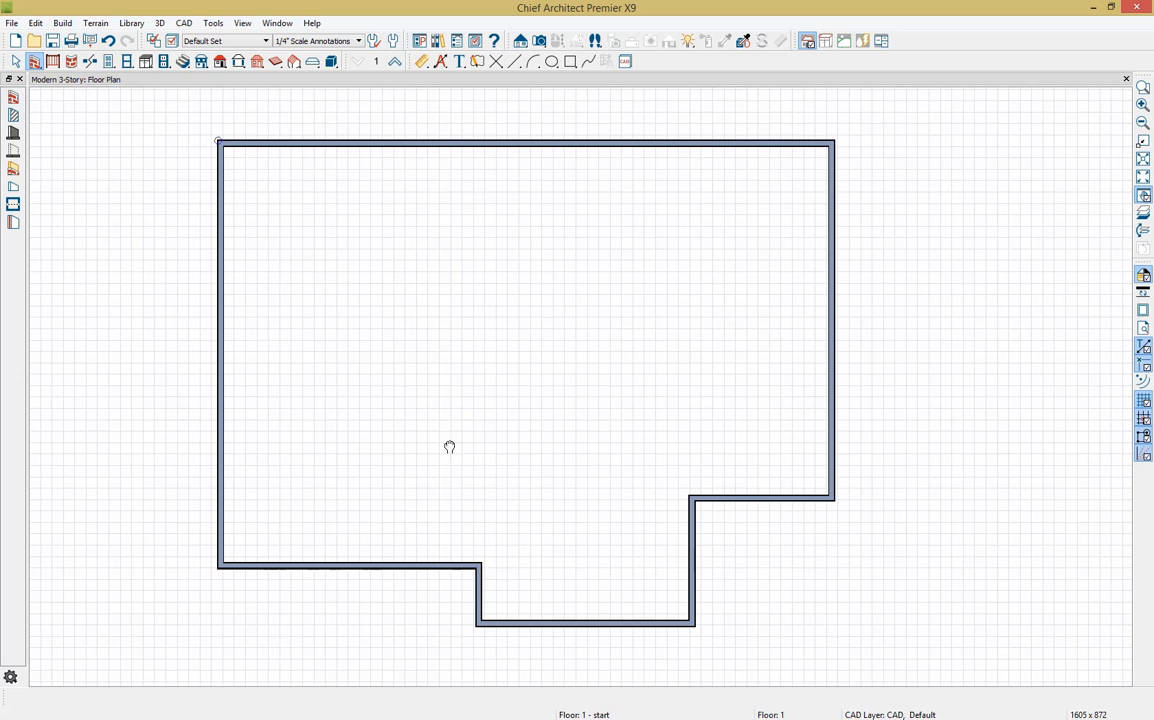
{"action": "middle_click_drag", "start_coordinate": [449, 447], "coordinate": [451, 397]}
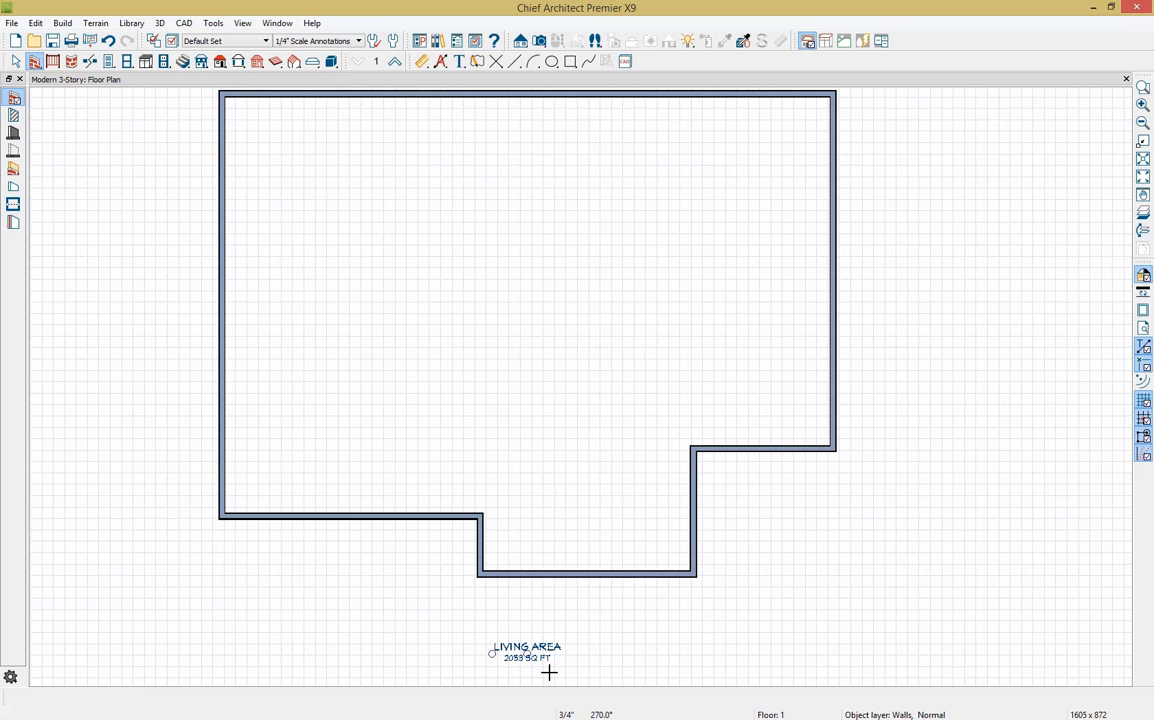
Create a perspective floor overview of the house and examine the walls and floor from a steeper, closer angle
{"action": "left_click", "coordinate": [540, 42]}
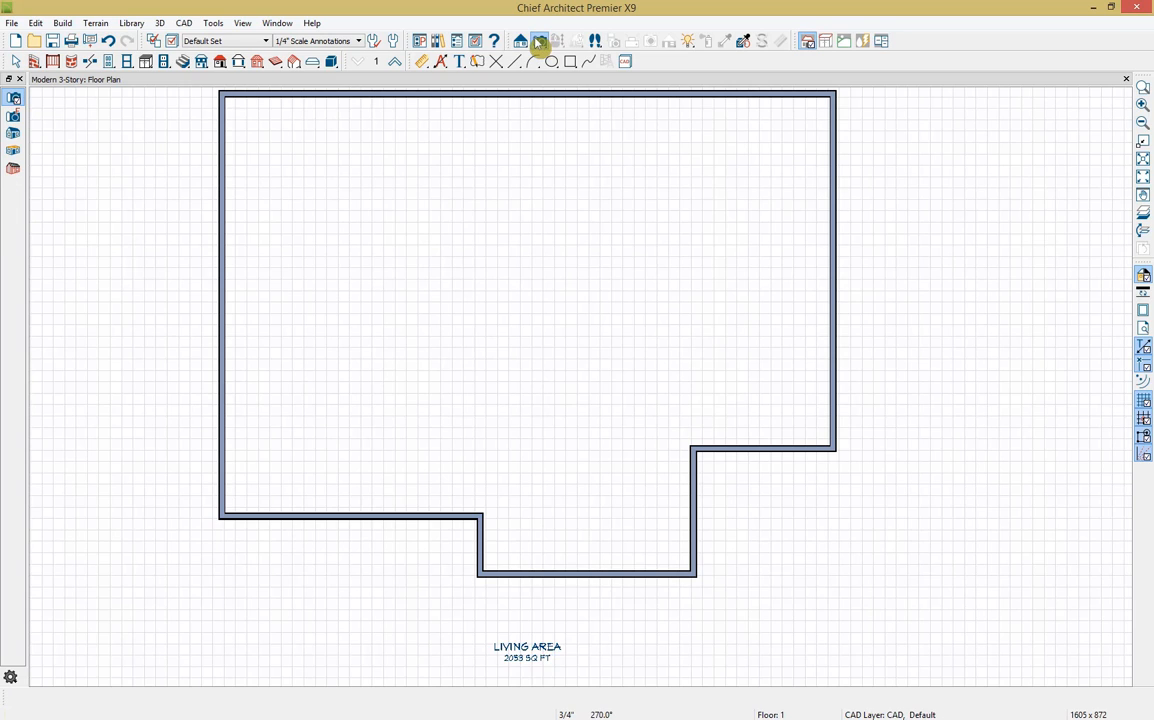
{"action": "left_click", "coordinate": [16, 153]}
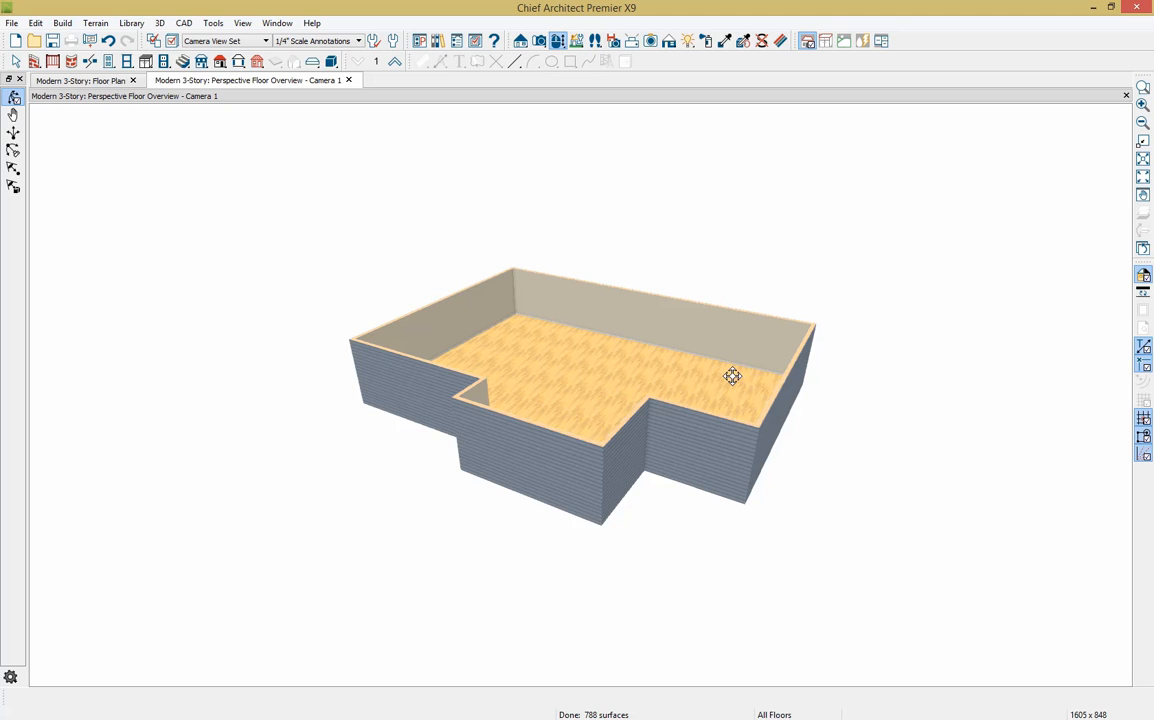
{"action": "left_click_drag", "start_coordinate": [546, 368], "coordinate": [548, 399]}
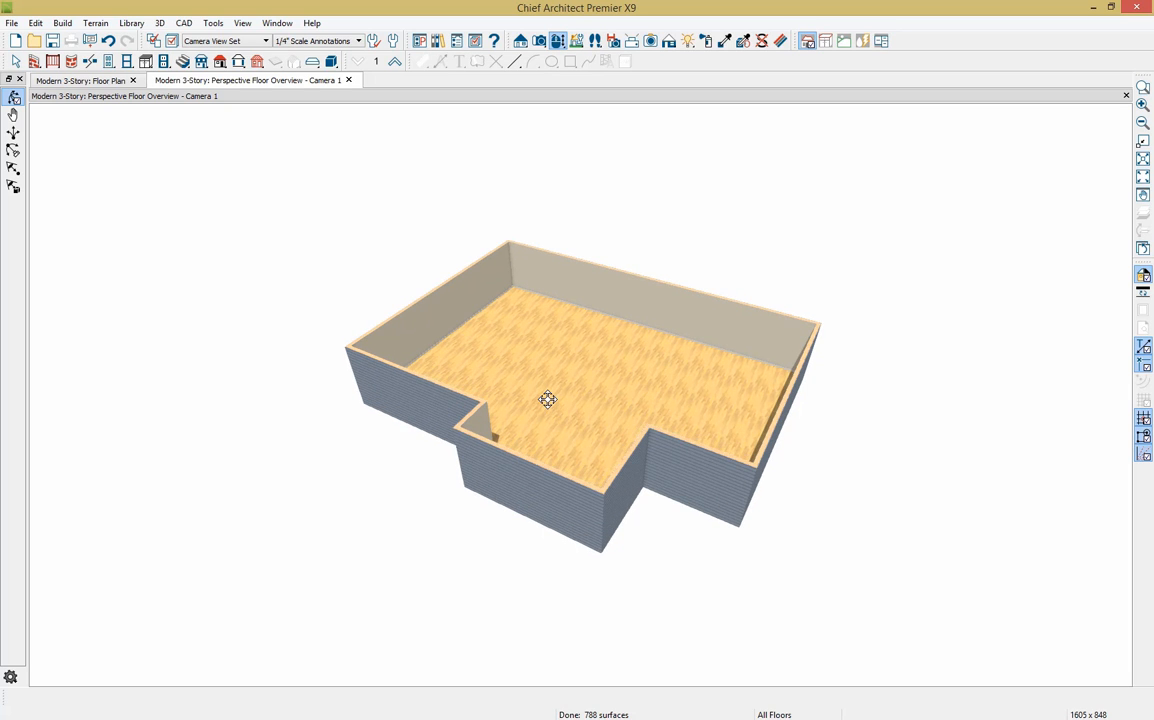
{"action": "scroll", "coordinate": [580, 366], "scroll_direction": "up", "scroll_amount": 1}
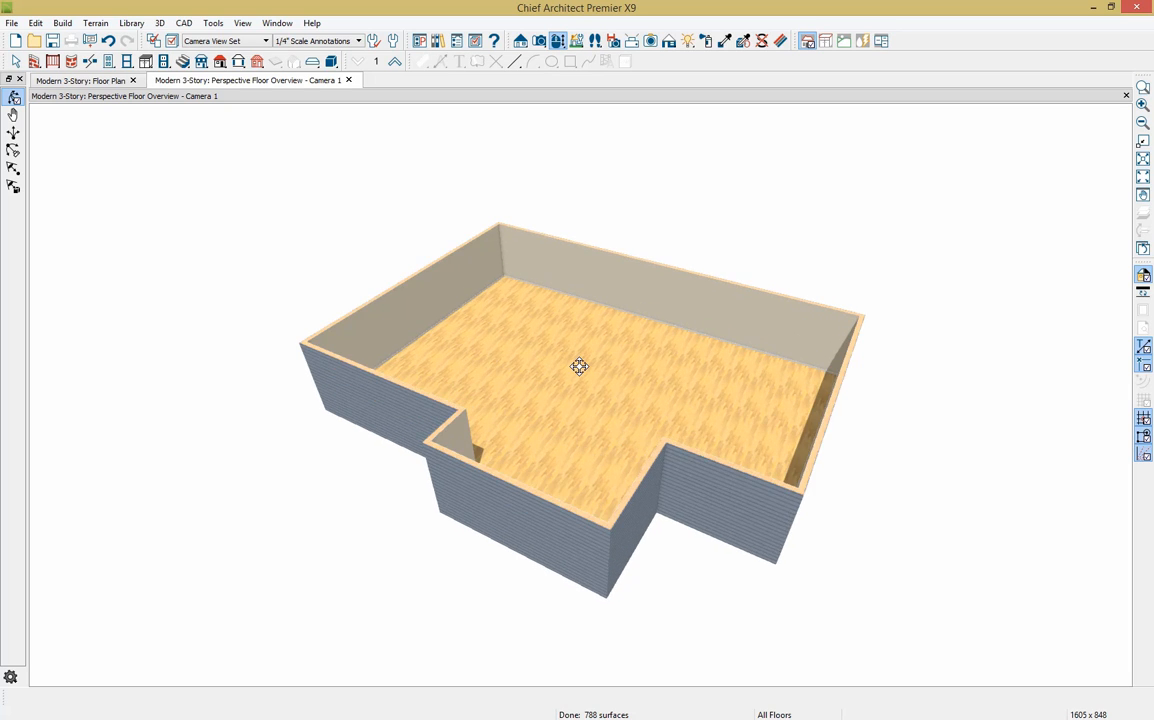
{"action": "scroll", "coordinate": [580, 366], "scroll_direction": "up", "scroll_amount": 1}
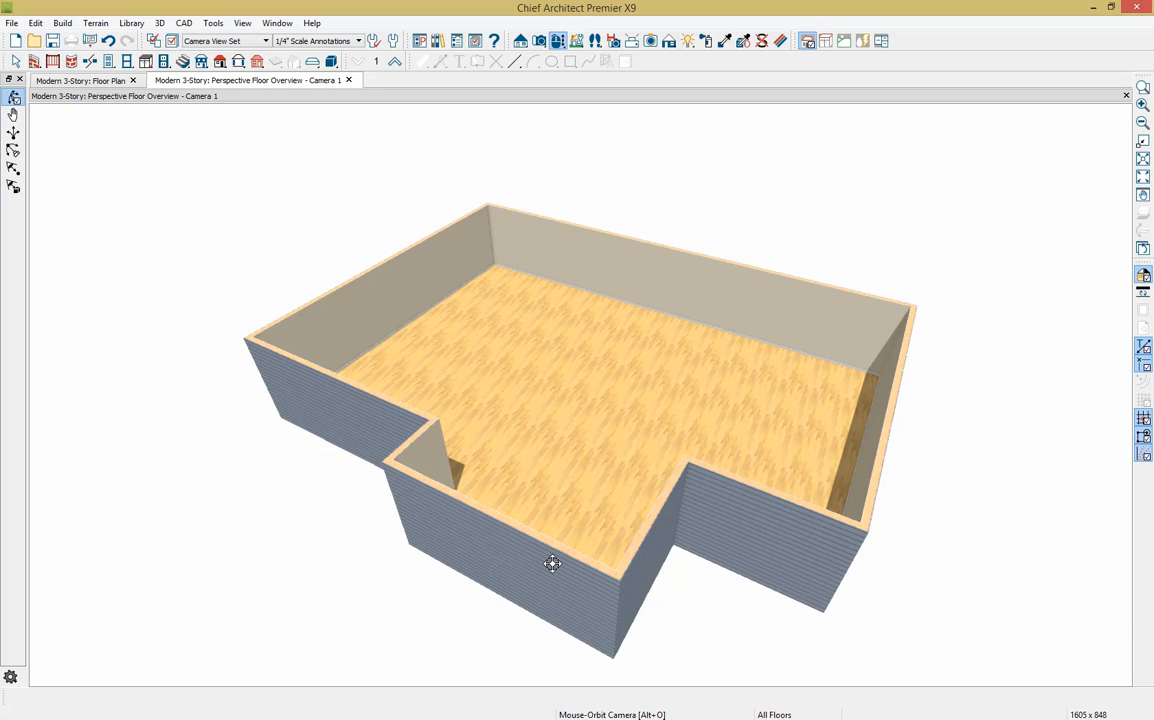
Arrange the floor plan and the perspective overview side by side, with the whole wall outline in view in the plan
{"action": "left_click", "coordinate": [88, 84]}
{"action": "left_click", "coordinate": [86, 82]}
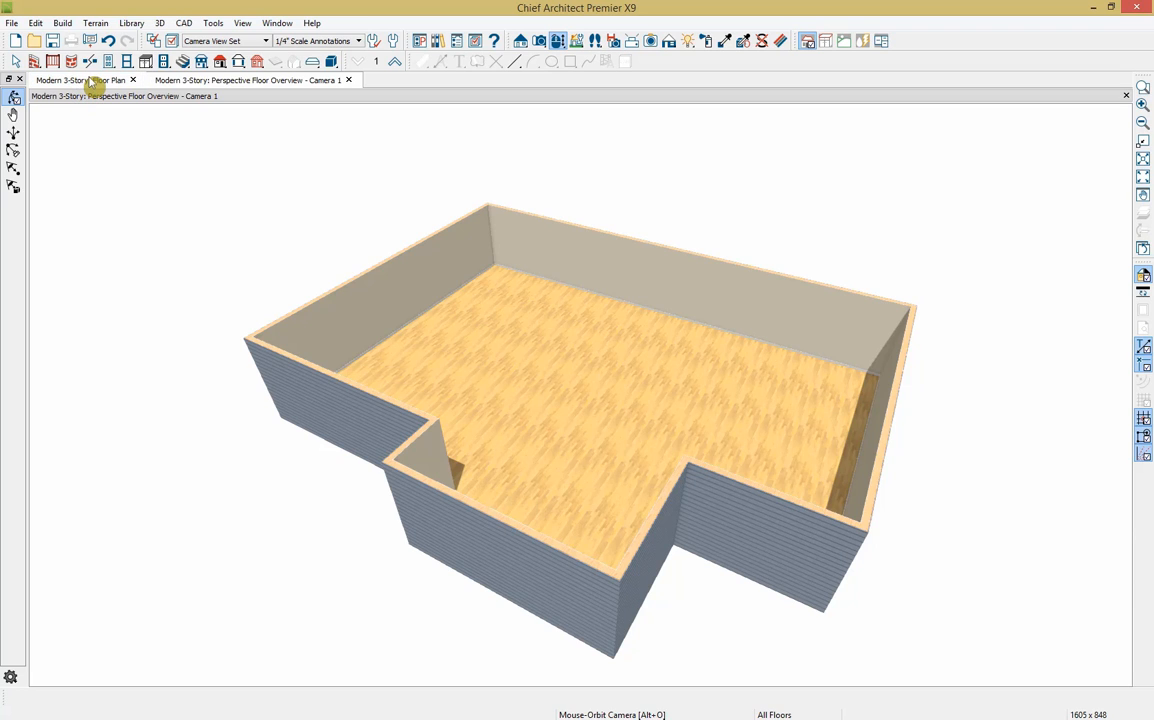
{"action": "left_click_drag", "start_coordinate": [92, 84], "coordinate": [66, 111]}
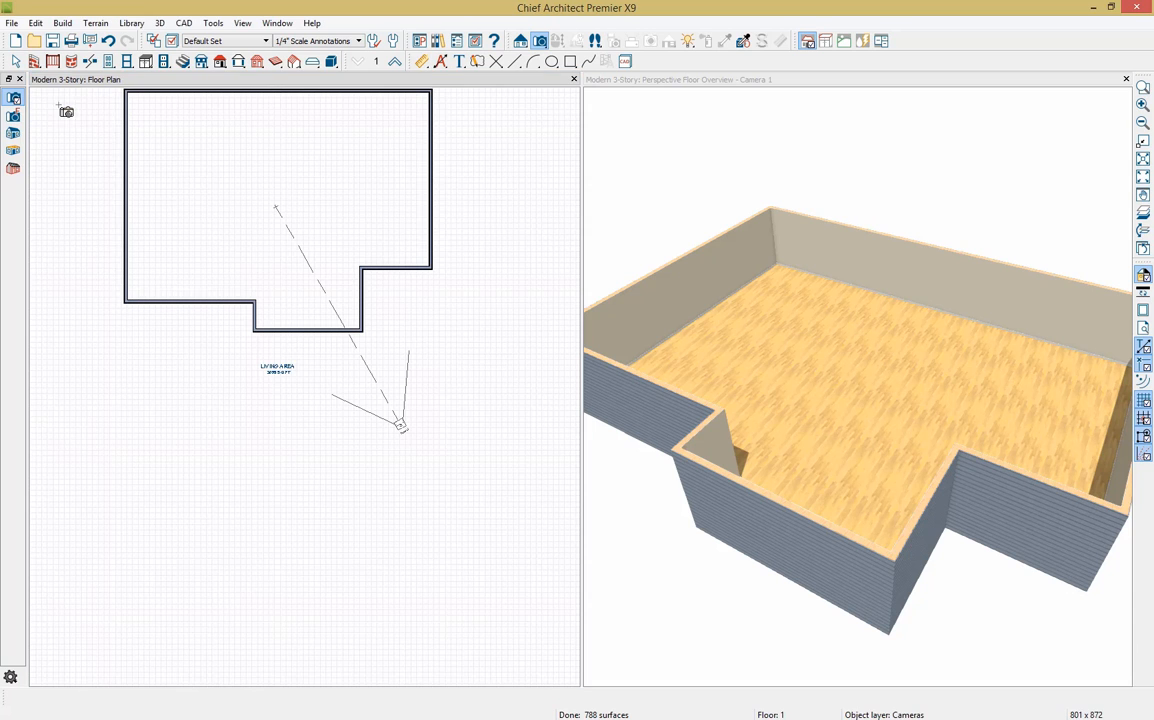
{"action": "middle_click_drag", "start_coordinate": [170, 158], "coordinate": [190, 260]}
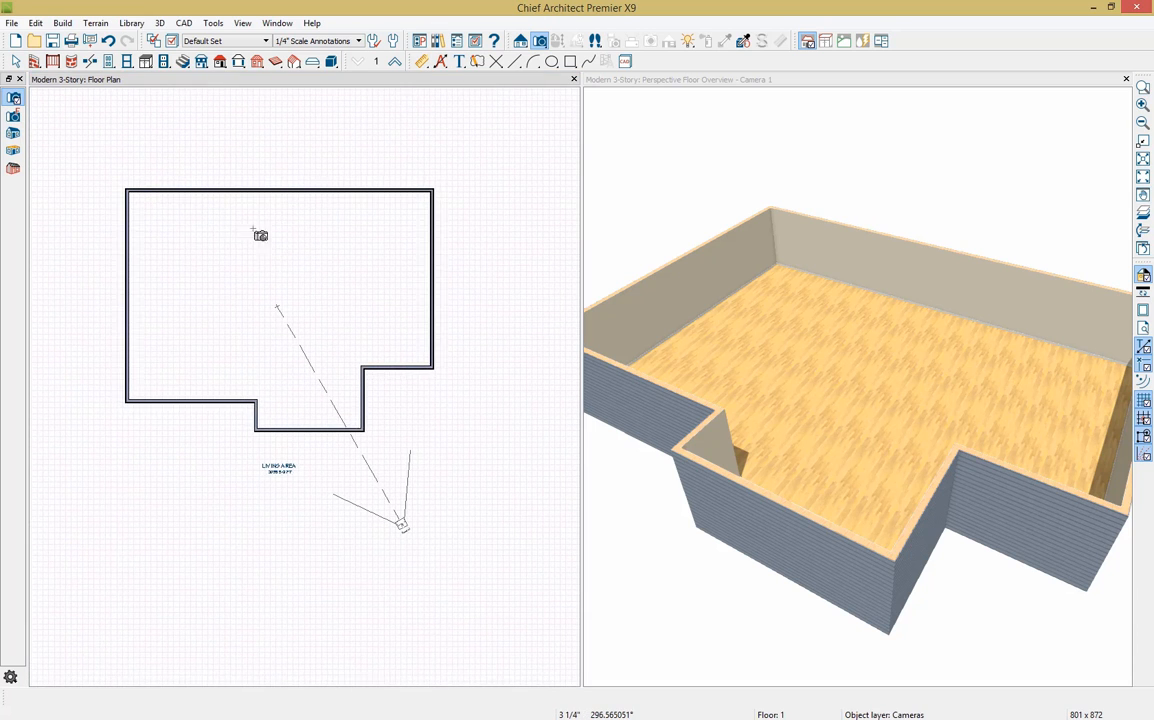
{"action": "scroll", "coordinate": [222, 208], "scroll_direction": "up", "scroll_amount": 1}
{"action": "scroll", "coordinate": [255, 222], "scroll_direction": "up", "scroll_amount": 1}
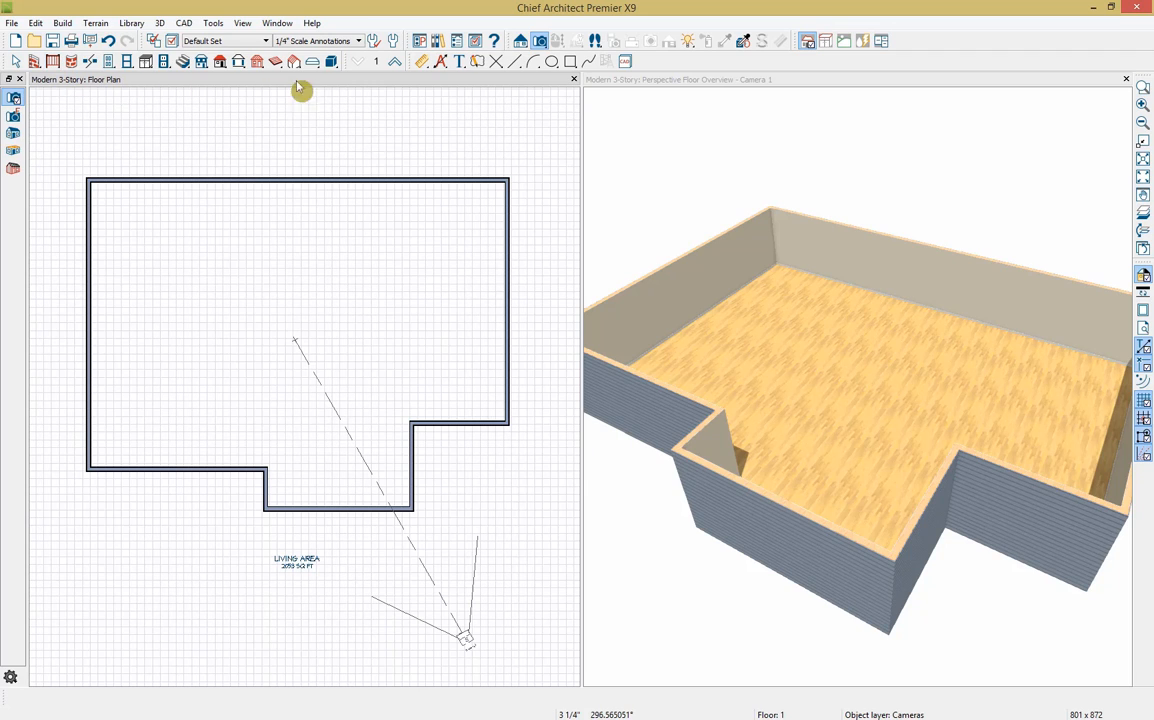
Add automatic exterior dimensions around the floor plan's walls
{"action": "left_click", "coordinate": [423, 62]}
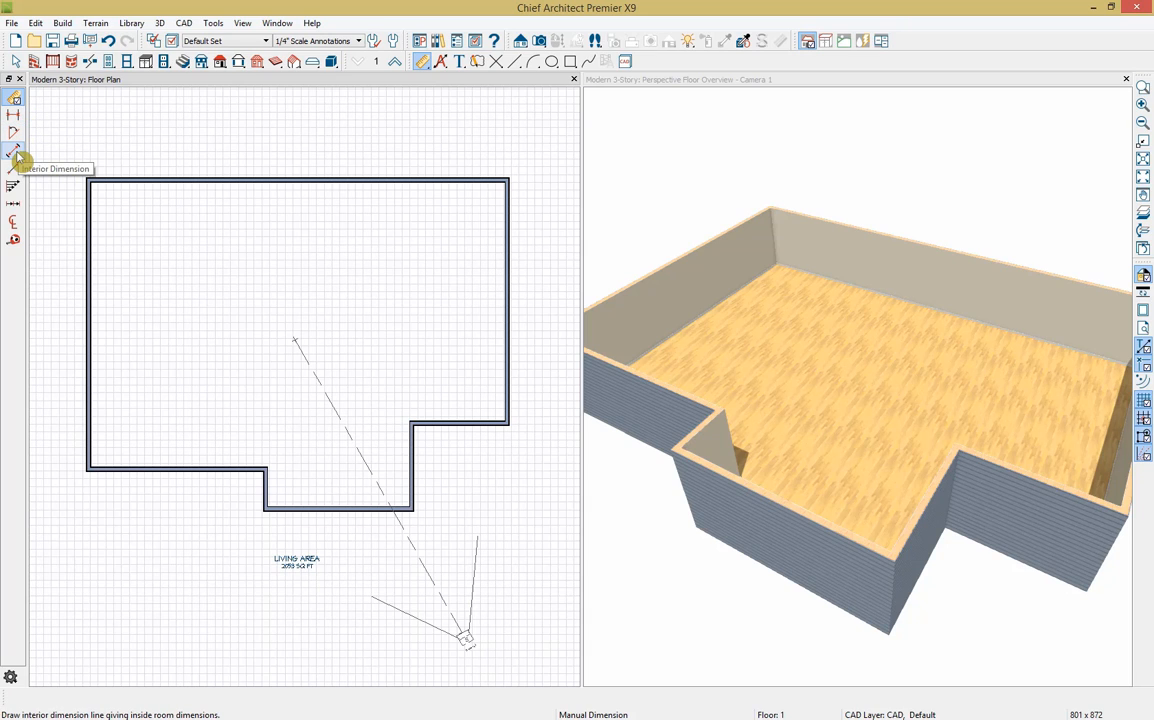
{"action": "left_click", "coordinate": [441, 64]}
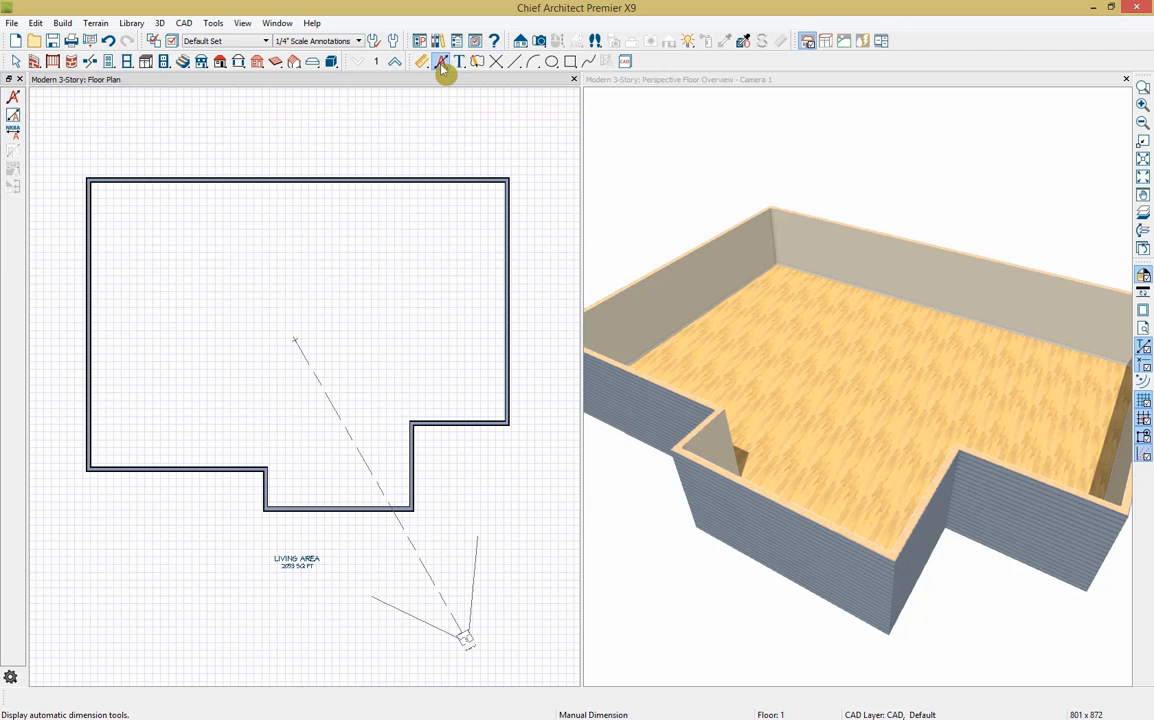
{"action": "left_click", "coordinate": [14, 97]}
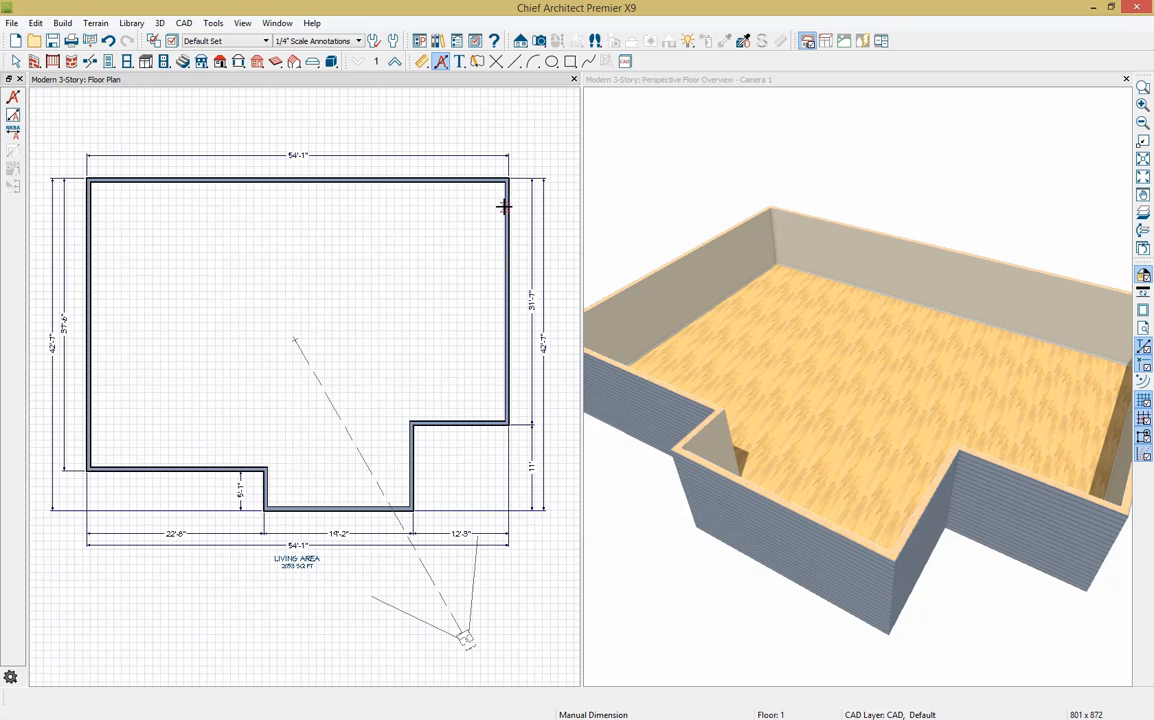
Move the right exterior wall so that the overall width of the house is 54'
{"action": "left_click", "coordinate": [507, 203]}
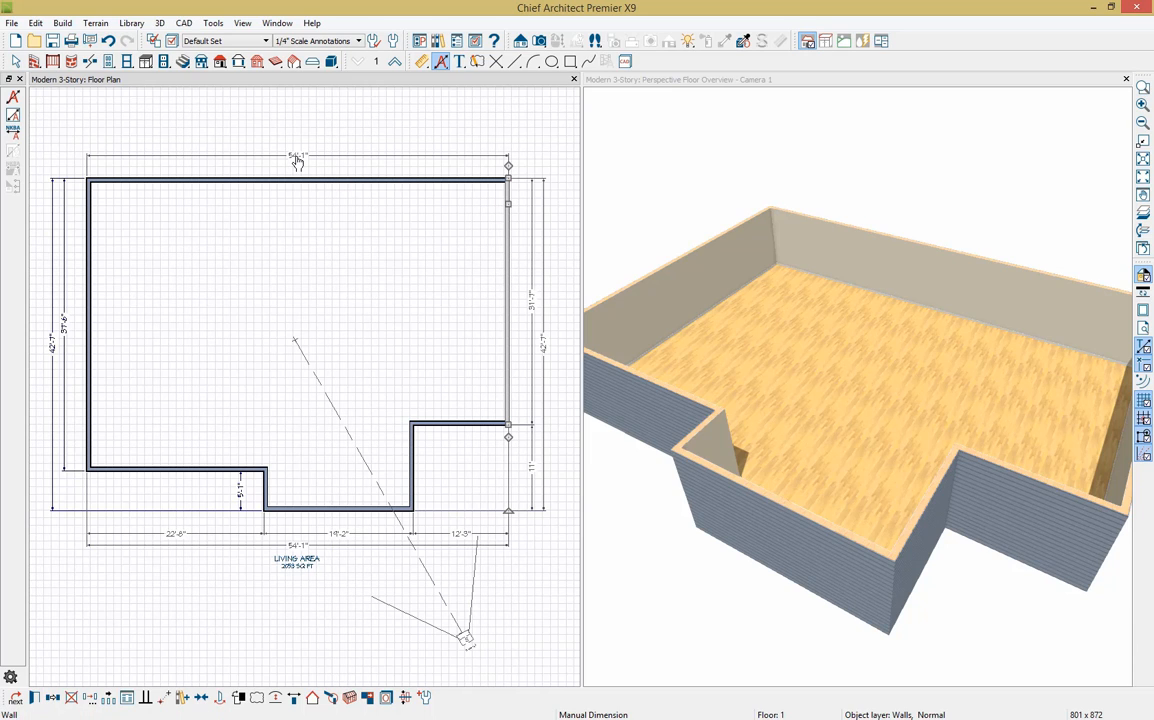
{"action": "left_click", "coordinate": [297, 162]}
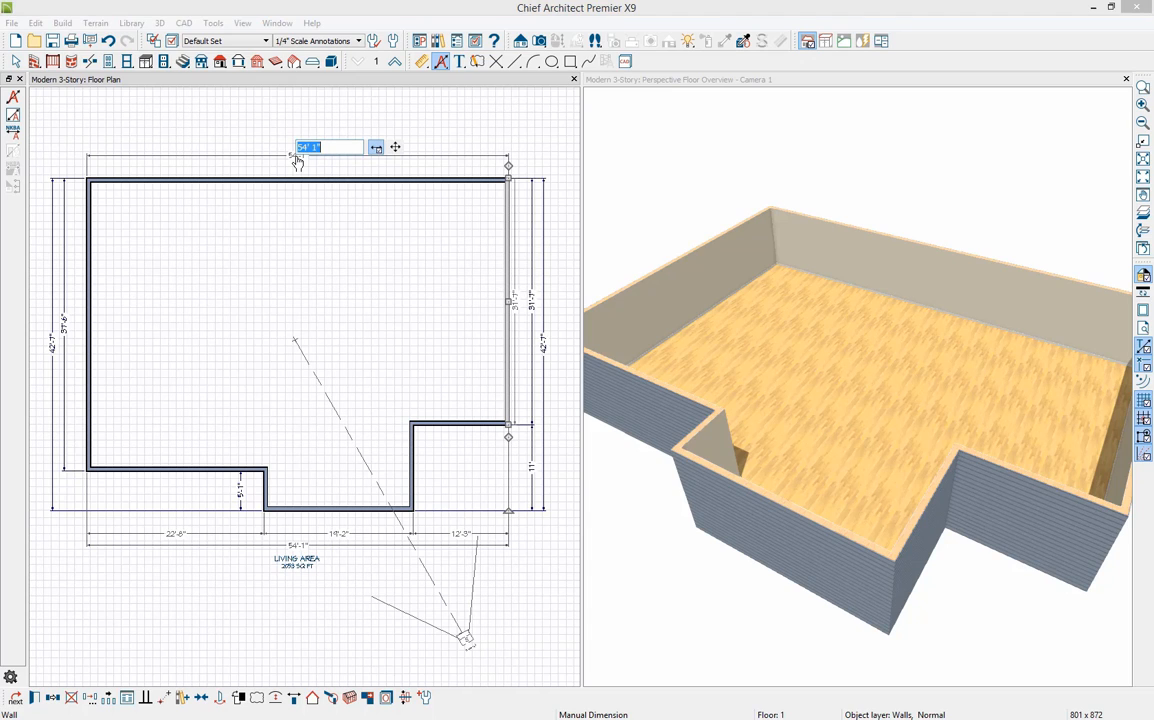
{"action": "type", "text": "5"}
{"action": "key", "text": "Return"}
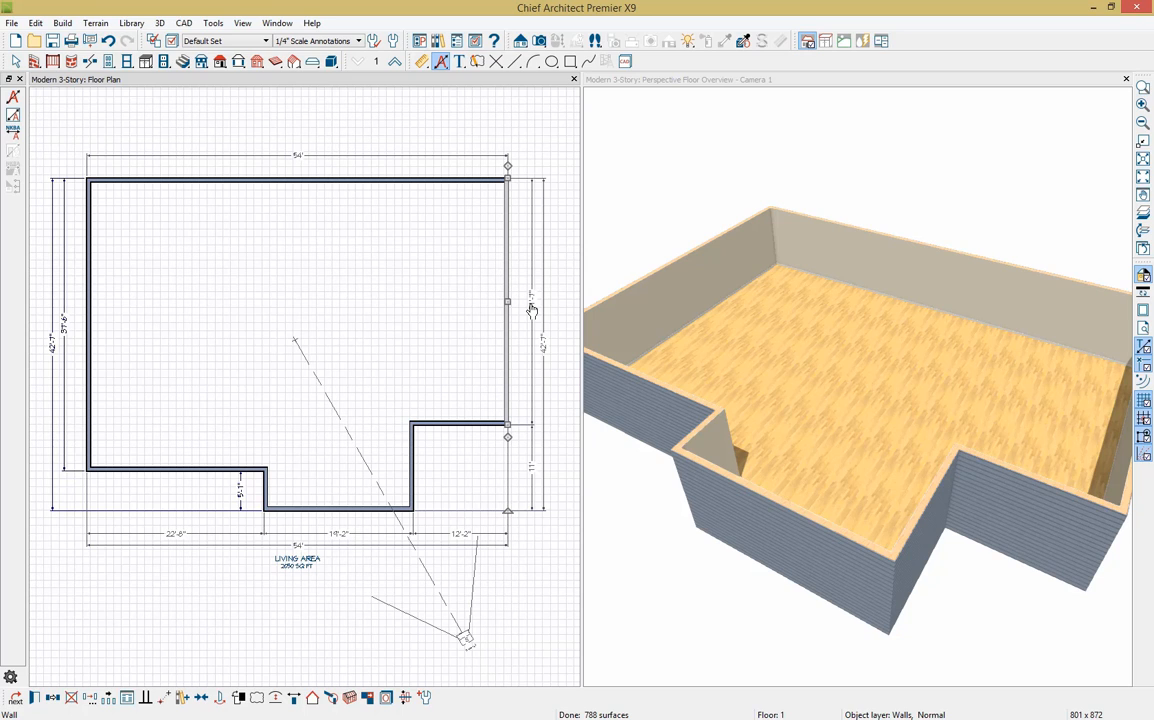
Set the right exterior wall's length to 34' by moving its lower end
{"action": "left_click", "coordinate": [531, 308]}
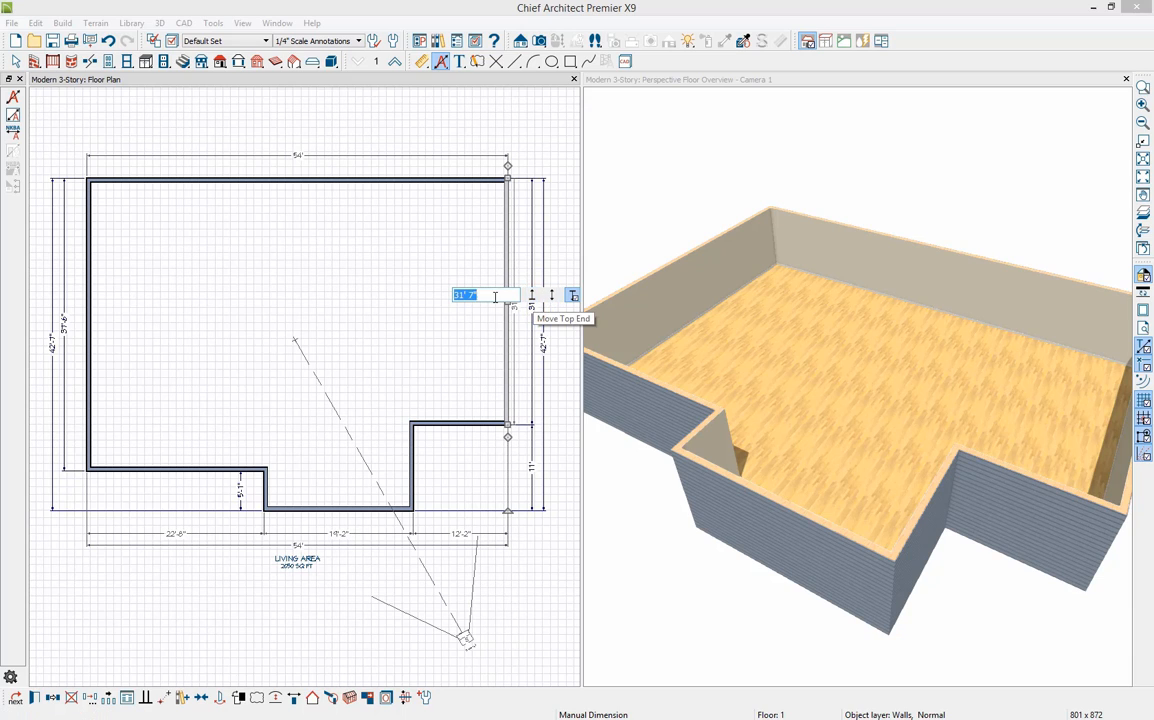
{"action": "type", "text": "34"}
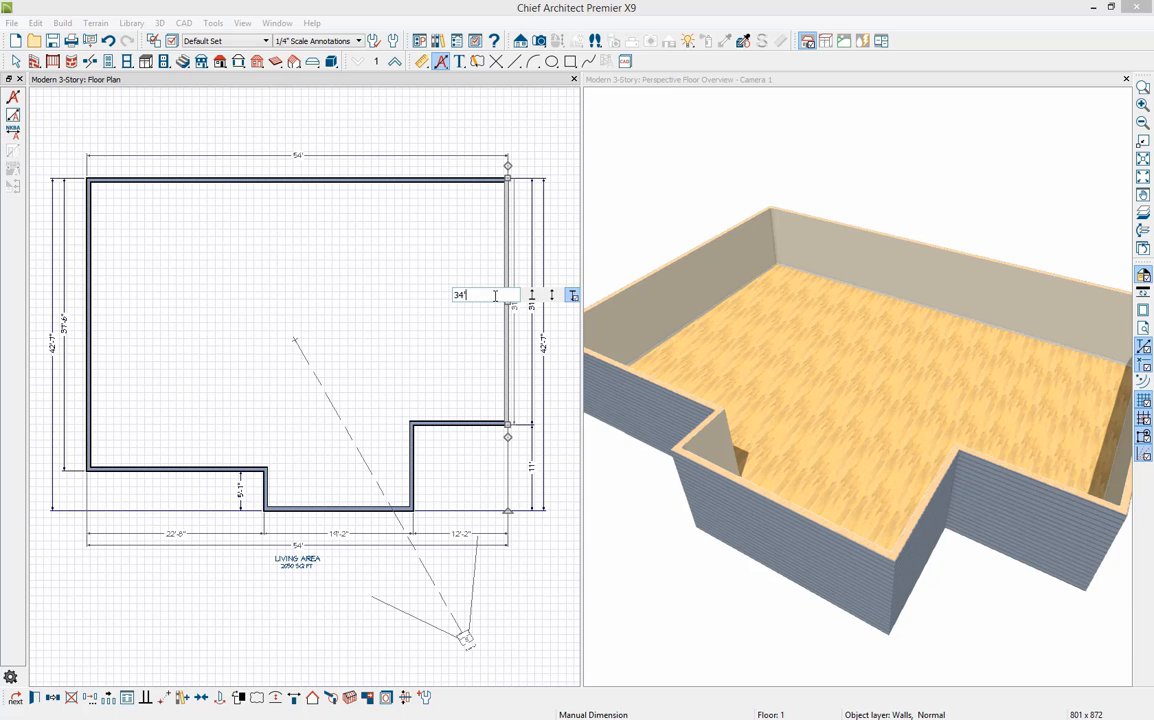
{"action": "type", "text": "'"}
{"action": "key", "text": "Return"}
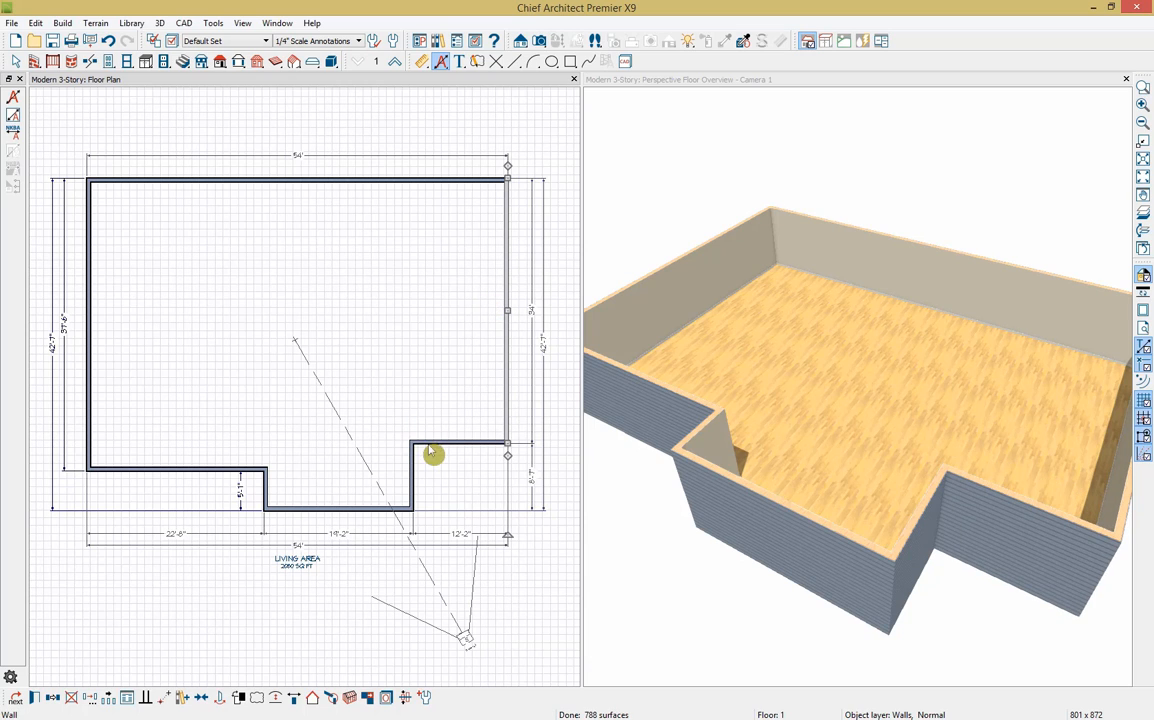
Move the right side wall of the front bump-out so that it stands 14' from the right exterior wall
{"action": "left_click", "coordinate": [415, 488]}
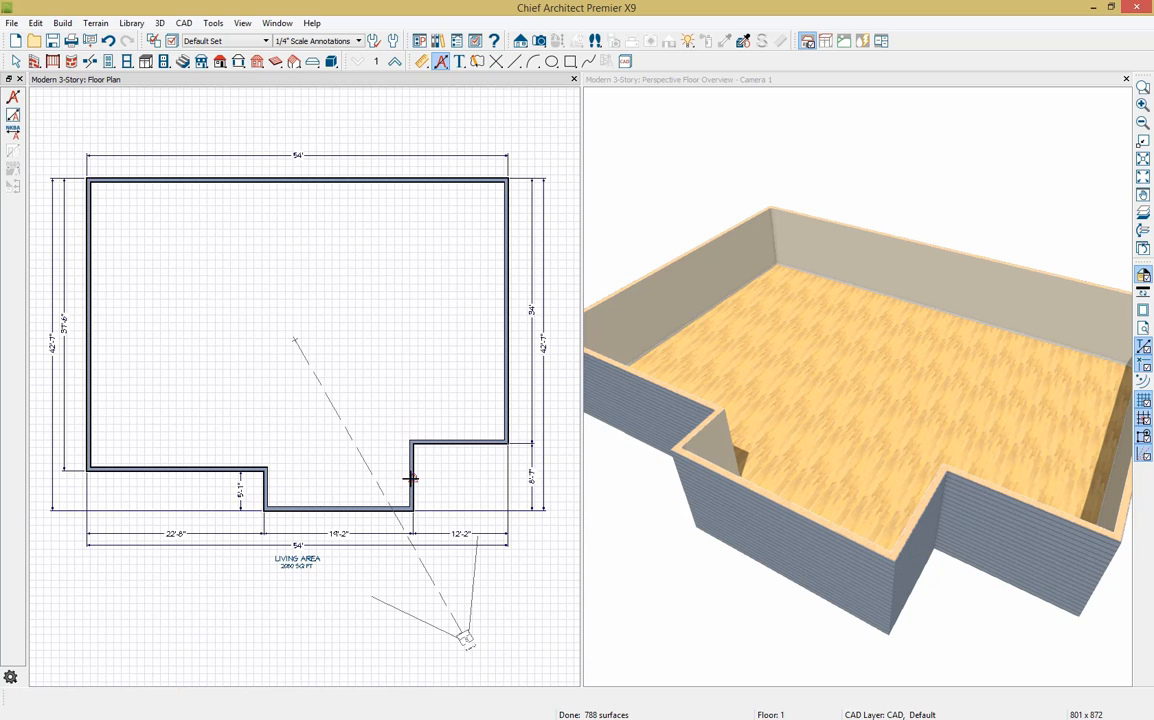
{"action": "left_click", "coordinate": [413, 476]}
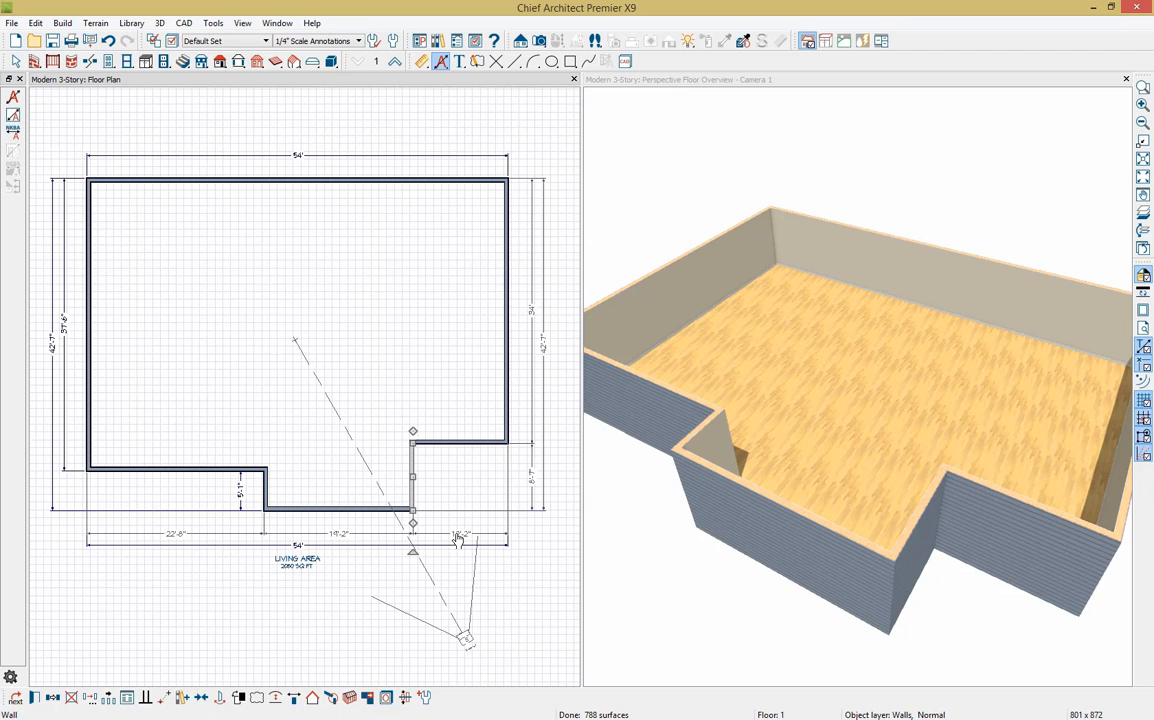
{"action": "left_click", "coordinate": [459, 540]}
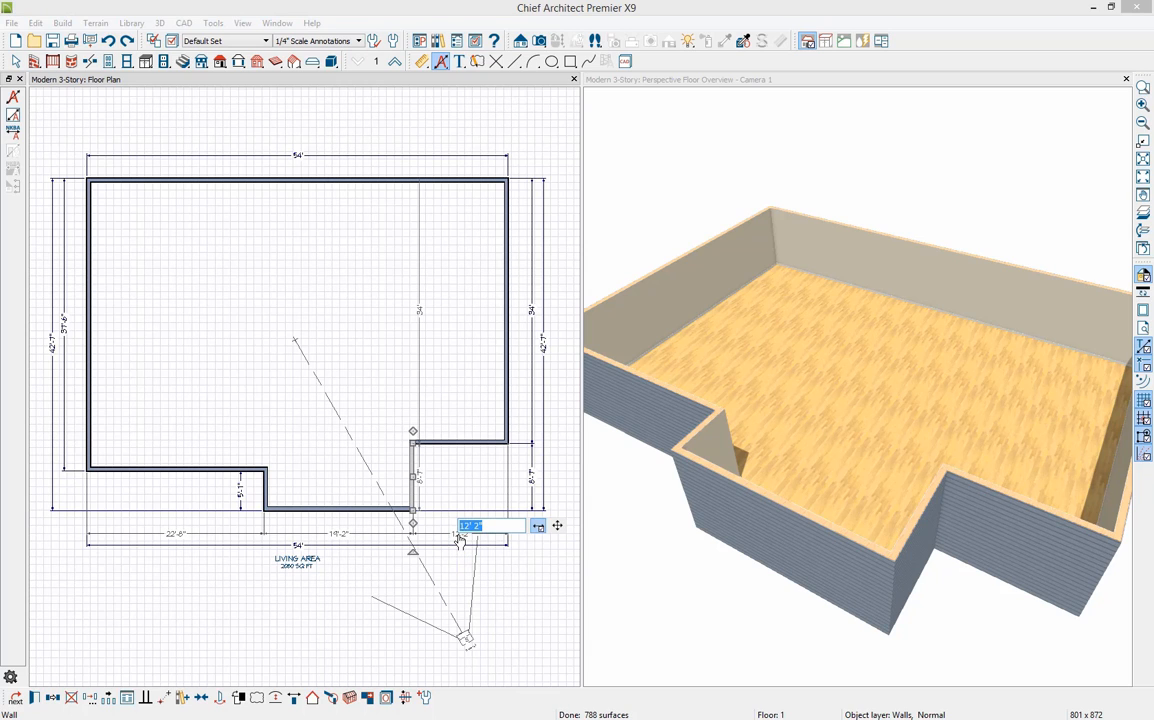
{"action": "type", "text": "14"}
{"action": "key", "text": "Return"}
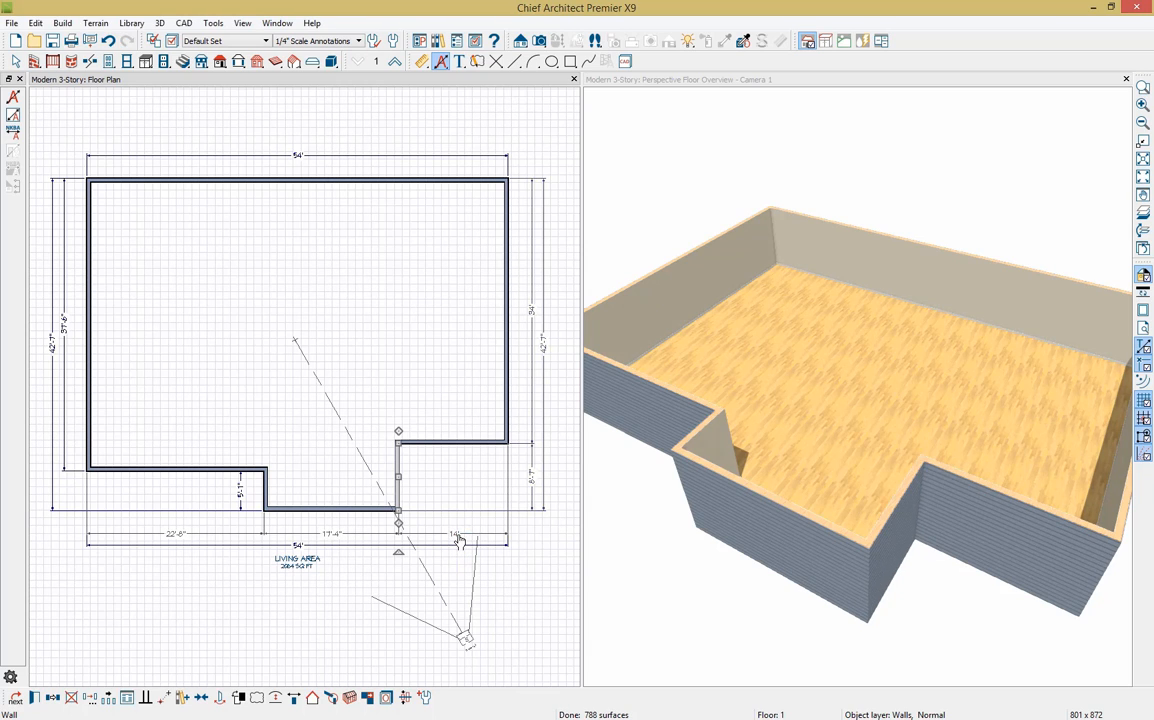
Set the length of the bump-out's right side wall to 10'
{"action": "left_click", "coordinate": [531, 476]}
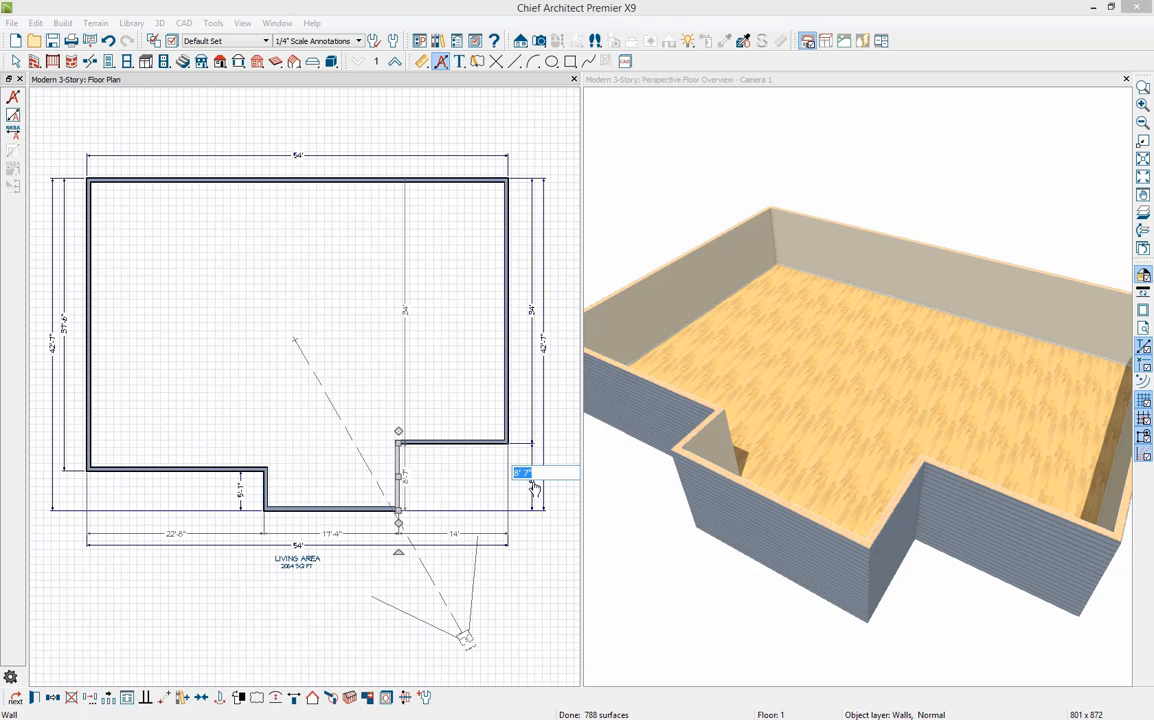
{"action": "type", "text": "10'"}
{"action": "key", "text": "Return"}
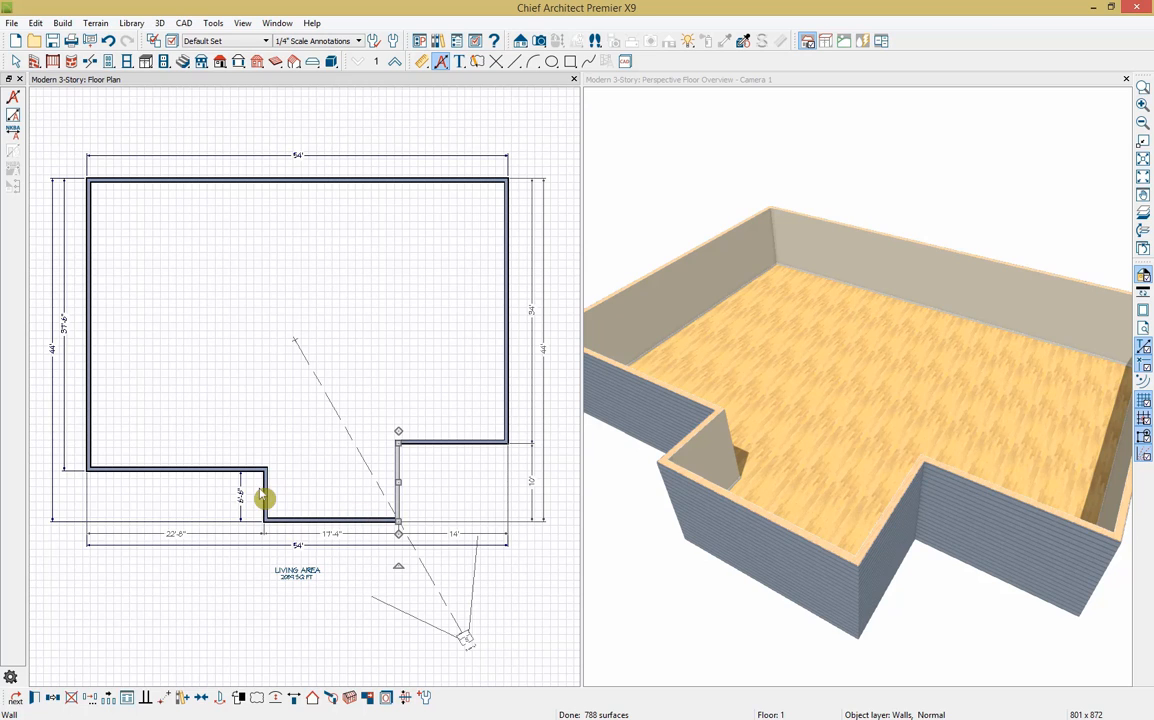
Move the left side wall of the front bump-out so that the bump-out is 18' wide
{"action": "left_click", "coordinate": [264, 485]}
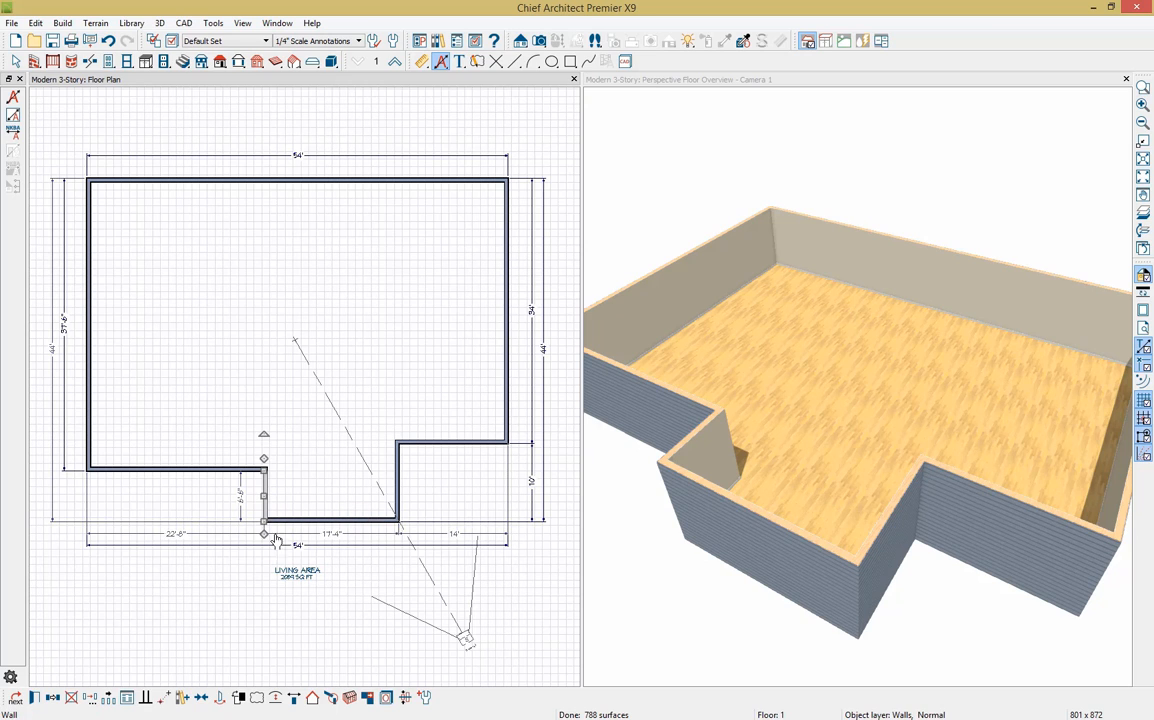
{"action": "left_click", "coordinate": [325, 535]}
{"action": "type", "text": "1"}
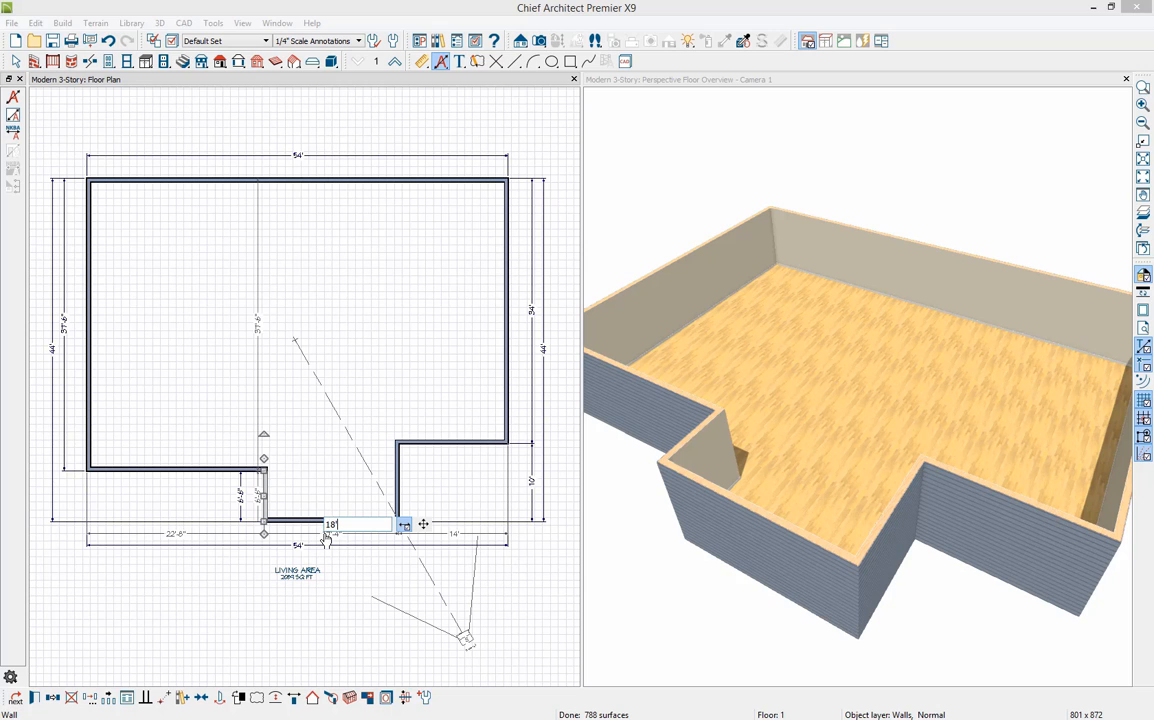
{"action": "type", "text": "8'"}
{"action": "key", "text": "Return"}
Set the length of the bump-out's left side wall to 4' by moving its upper end
{"action": "left_click", "coordinate": [241, 505]}
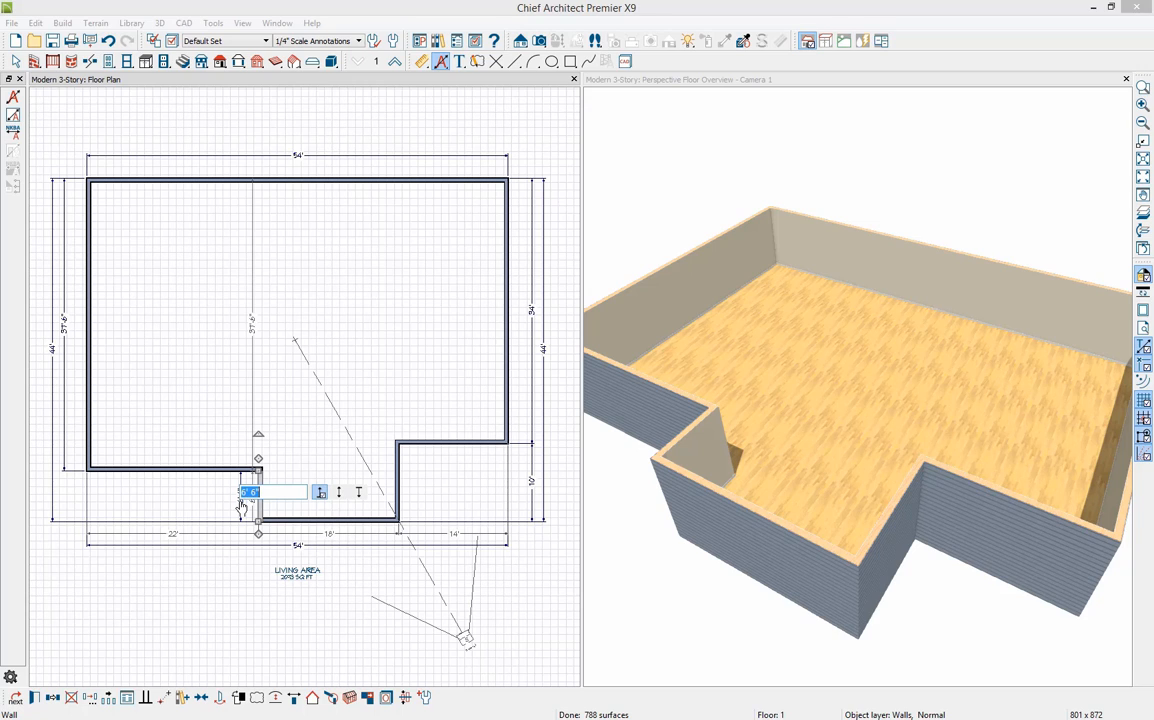
{"action": "type", "text": "4"}
{"action": "left_click", "coordinate": [320, 493]}
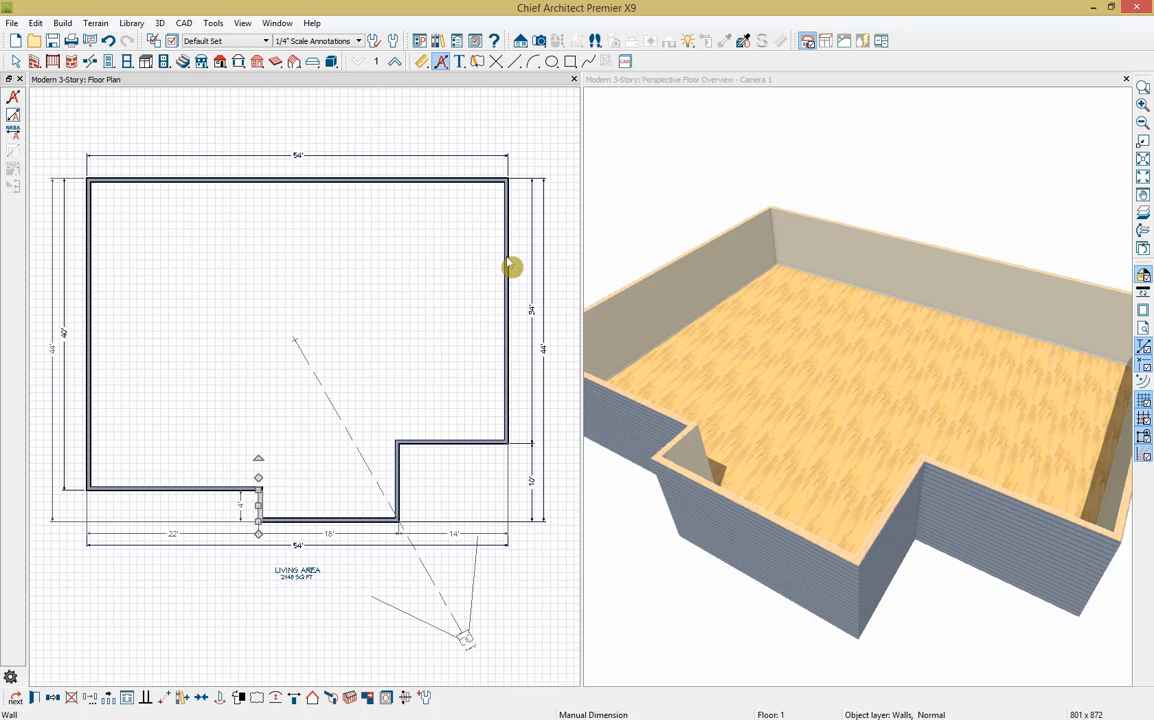
Delete all the exterior dimension lines around the floor plan
{"action": "left_click", "coordinate": [170, 156]}
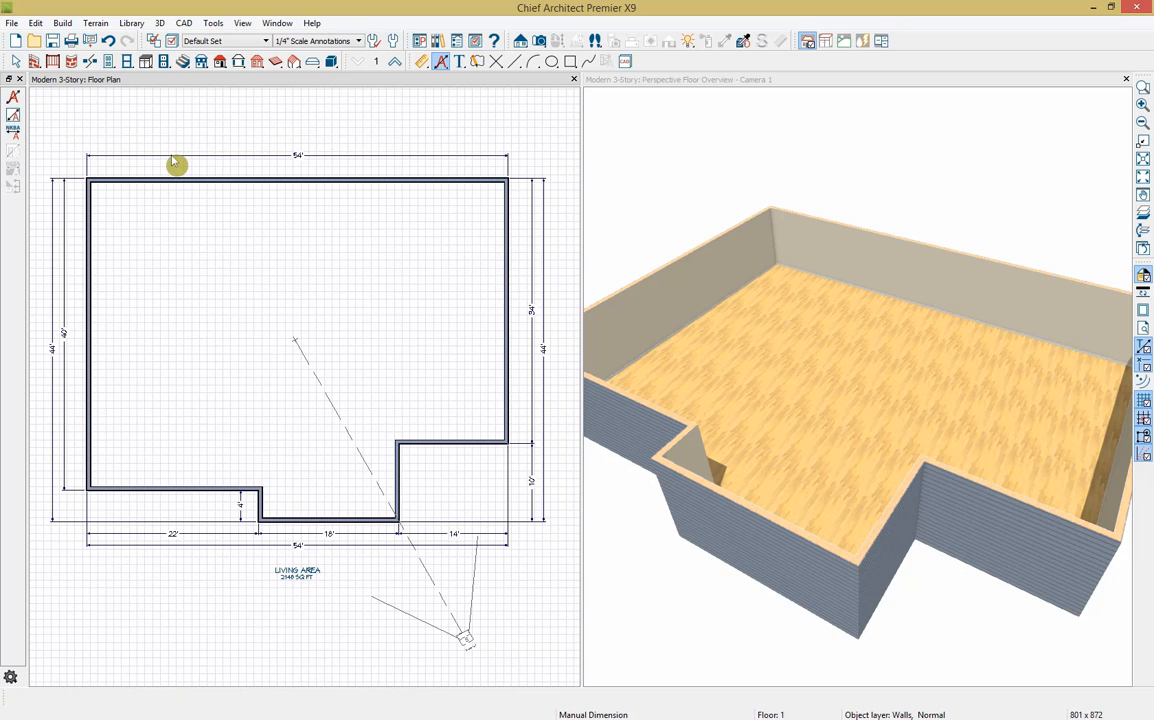
{"action": "key", "text": "Delete"}
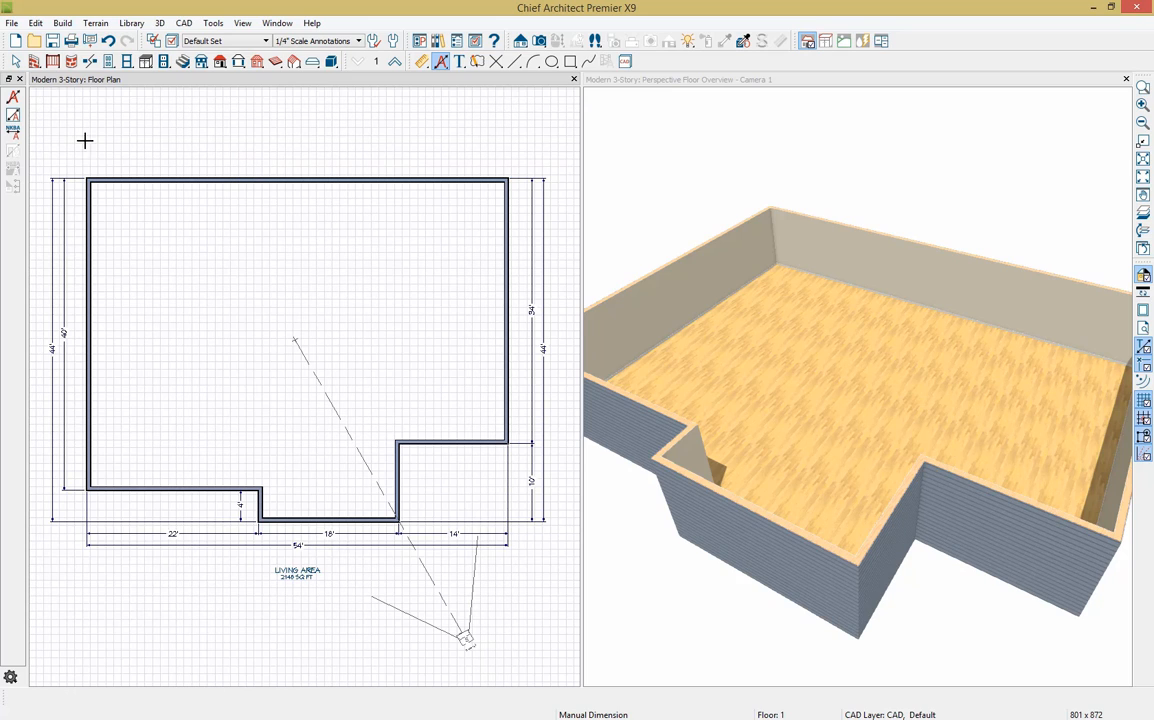
{"action": "left_click", "coordinate": [424, 62]}
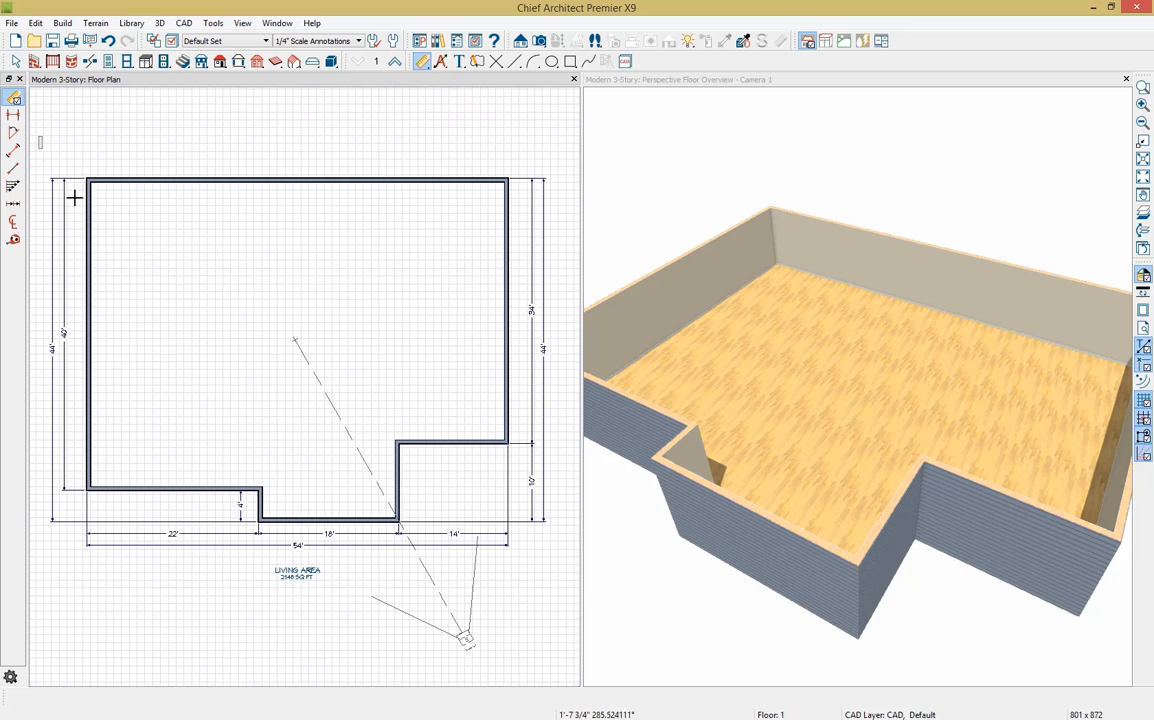
{"action": "left_click_drag", "start_coordinate": [37, 135], "coordinate": [564, 591]}
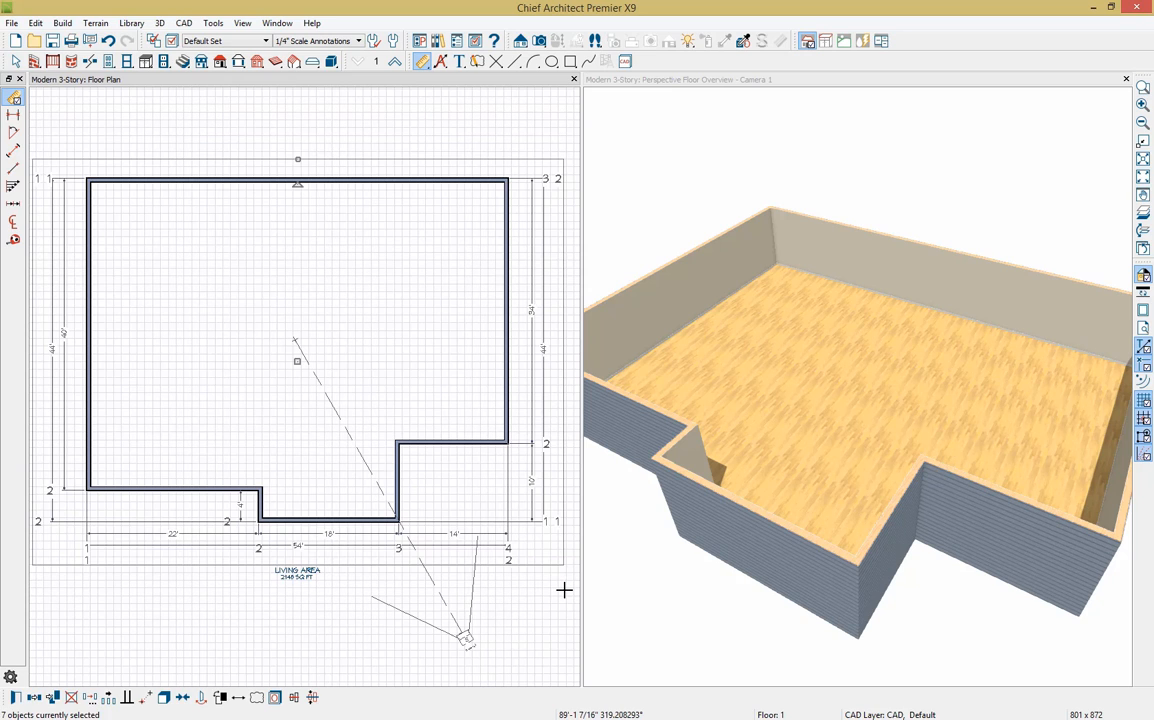
{"action": "key", "text": "Delete"}
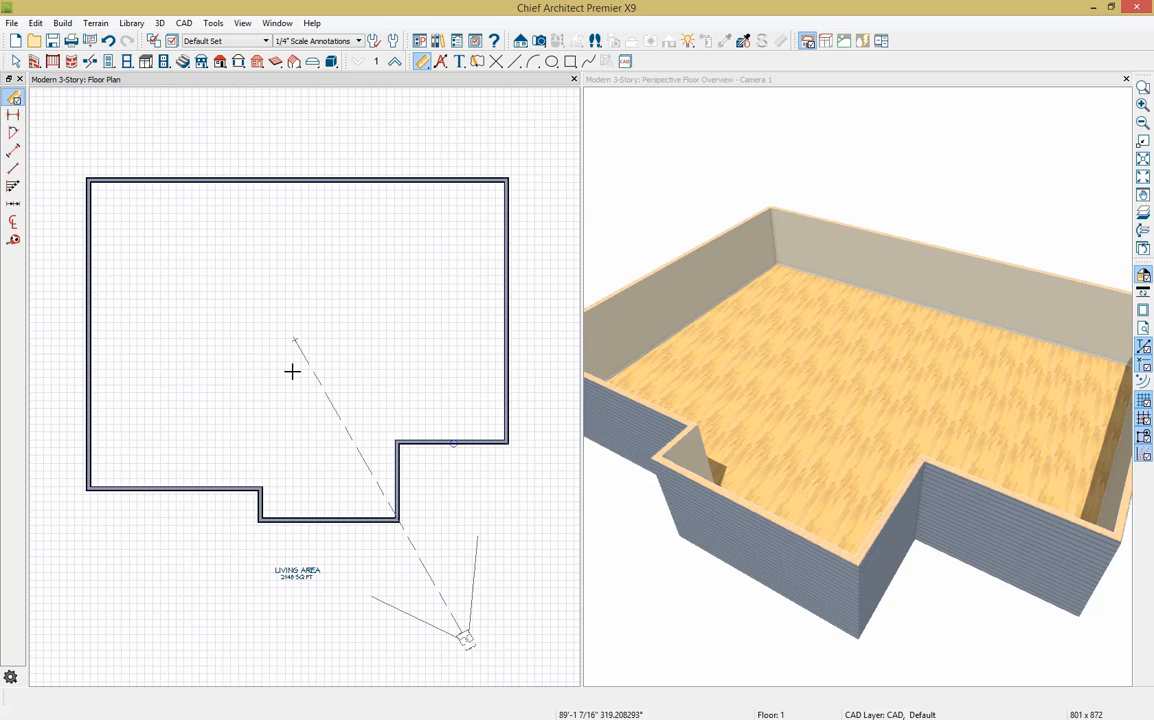
Draw straight interior walls from the bump-out's inner left corner stepping up to the back wall, enclosing two small stacked rooms there
{"action": "left_click", "coordinate": [34, 62]}
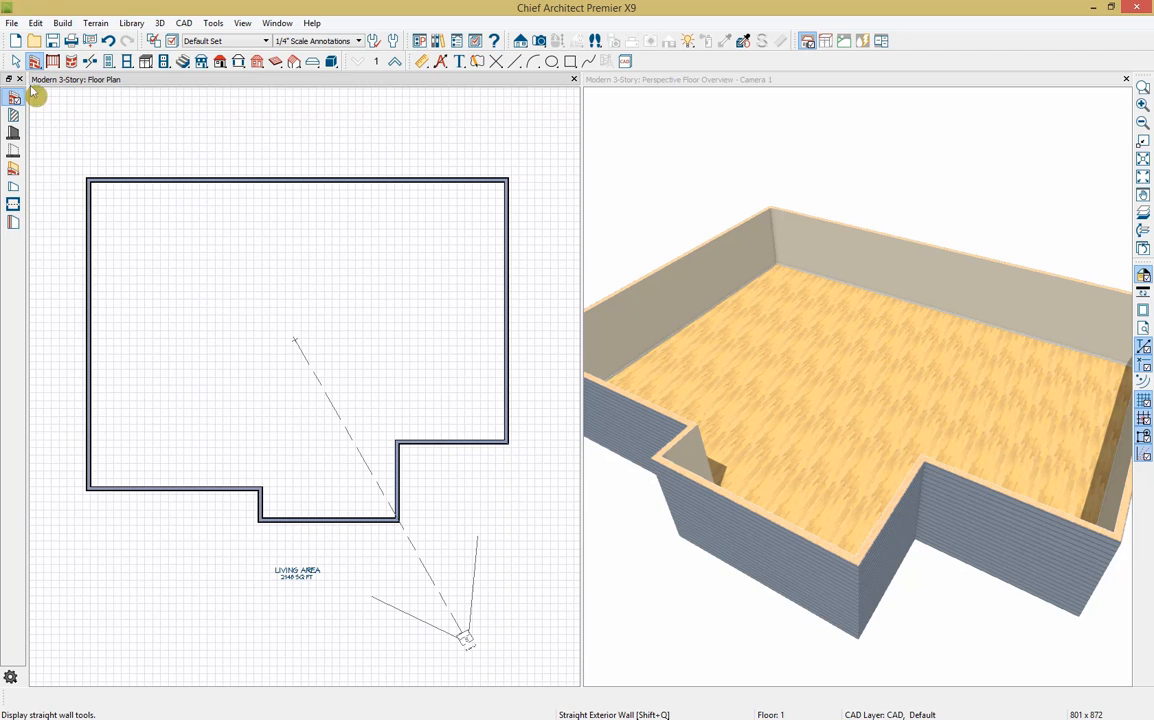
{"action": "left_click", "coordinate": [14, 116]}
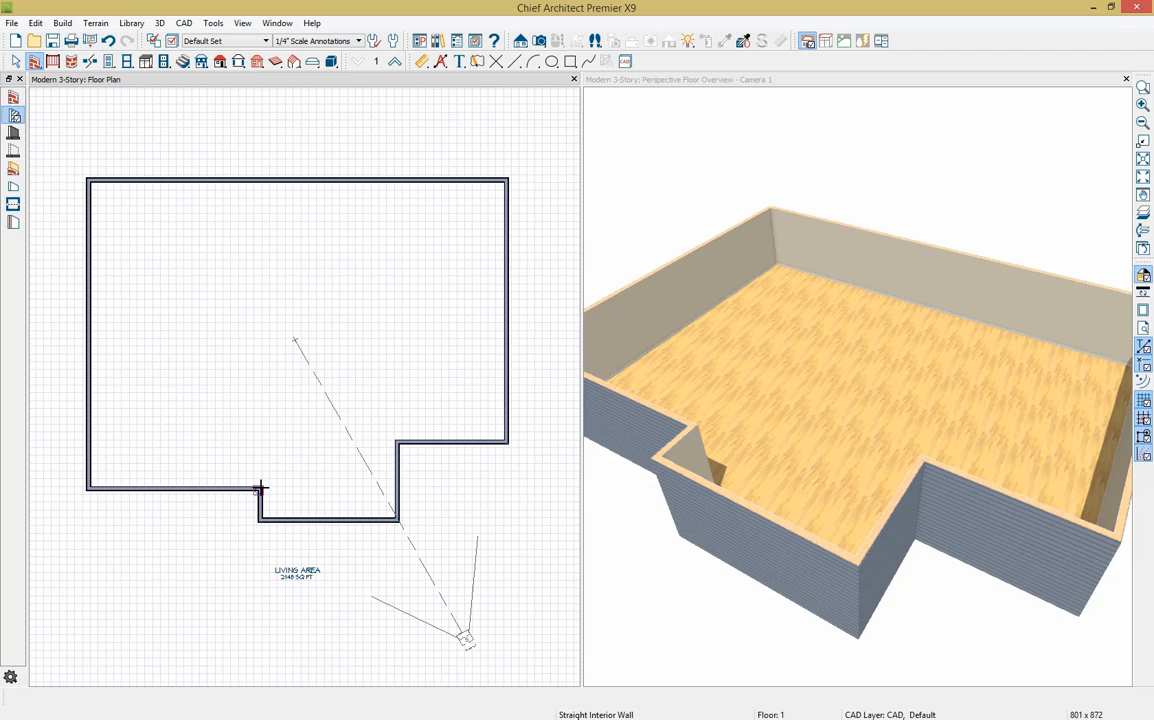
{"action": "mouse_move", "coordinate": [258, 489]}
{"action": "left_mouse_down"}
{"action": "mouse_move", "coordinate": [260, 304]}
{"action": "mouse_move", "coordinate": [168, 300]}
{"action": "mouse_move", "coordinate": [182, 302]}
{"action": "mouse_move", "coordinate": [184, 181]}
{"action": "mouse_move", "coordinate": [224, 301]}
{"action": "left_mouse_up"}
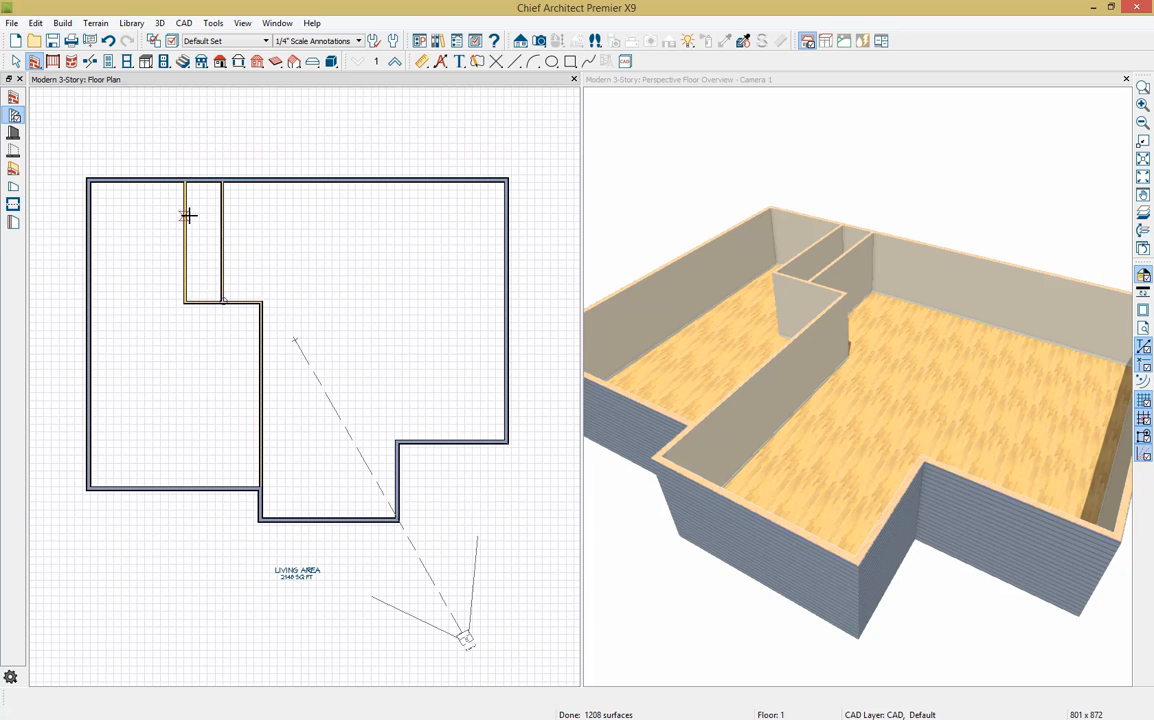
{"action": "left_click_drag", "start_coordinate": [185, 216], "coordinate": [222, 216]}
Partition off the right side with a full-depth interior wall, a cross wall about 14'-8" from the back wall, and a divider behind it
{"action": "left_click_drag", "start_coordinate": [397, 441], "coordinate": [400, 181]}
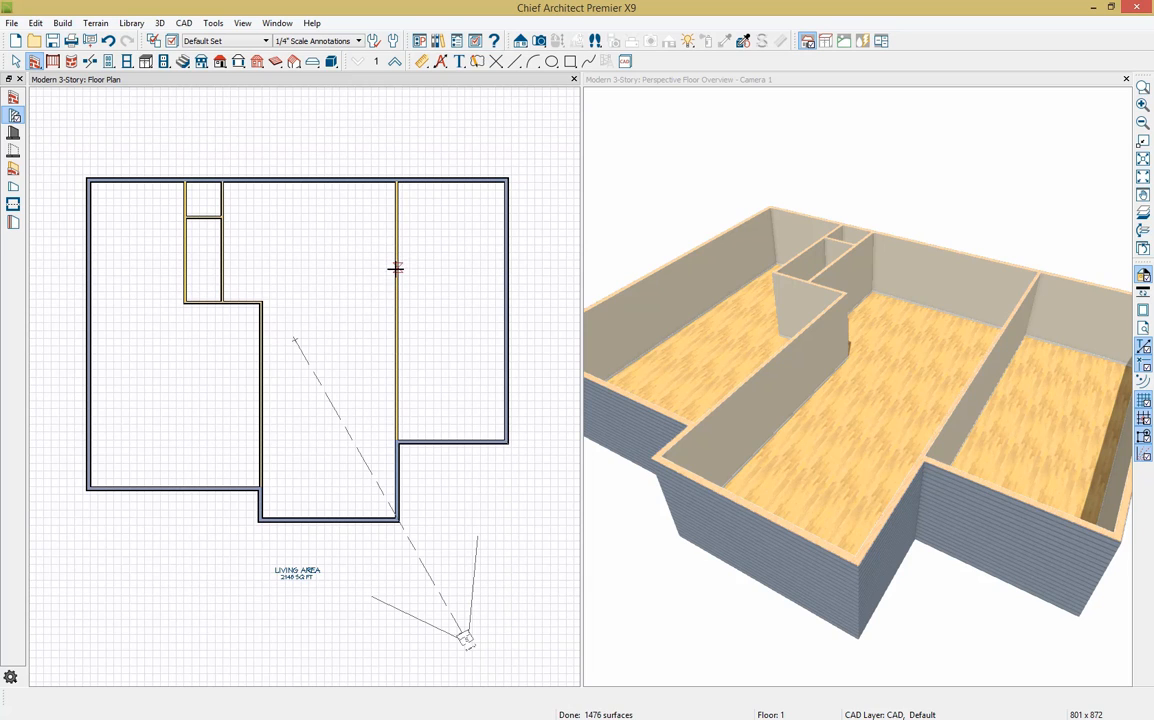
{"action": "mouse_move", "coordinate": [395, 264]}
{"action": "left_mouse_down"}
{"action": "mouse_move", "coordinate": [500, 266]}
{"action": "mouse_move", "coordinate": [479, 268]}
{"action": "mouse_move", "coordinate": [453, 237]}
{"action": "mouse_move", "coordinate": [453, 182]}
{"action": "left_mouse_up"}
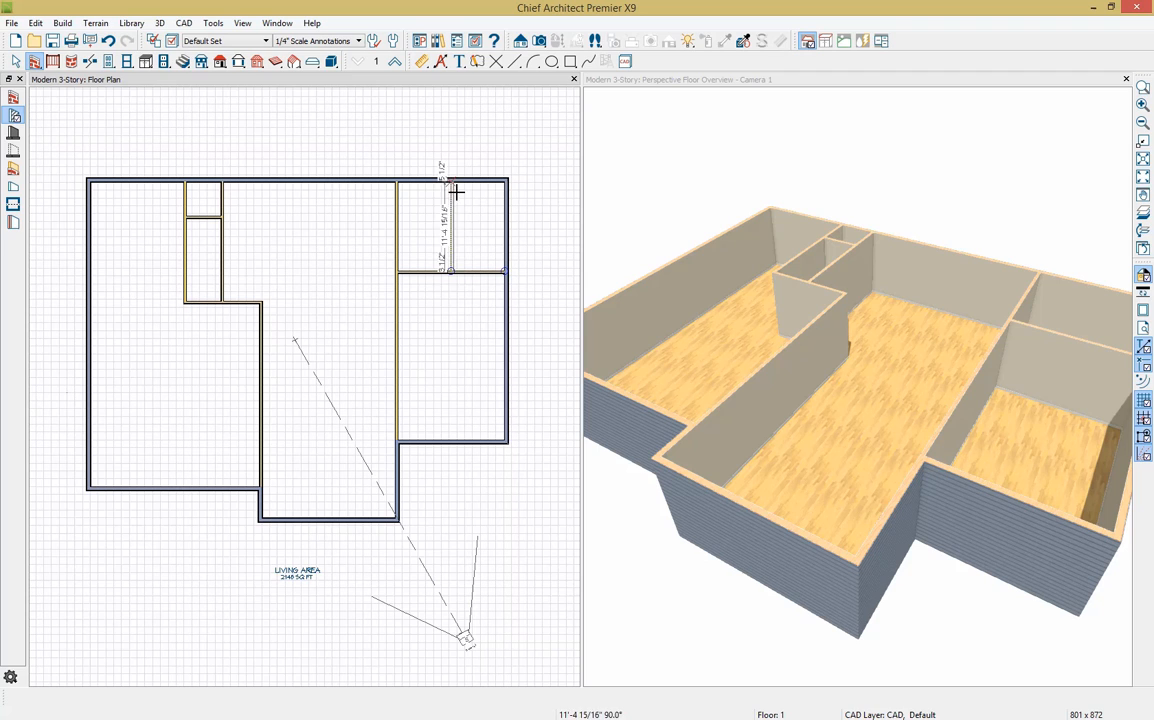
{"action": "left_click", "coordinate": [480, 268]}
{"action": "left_click_drag", "start_coordinate": [480, 270], "coordinate": [477, 290]}
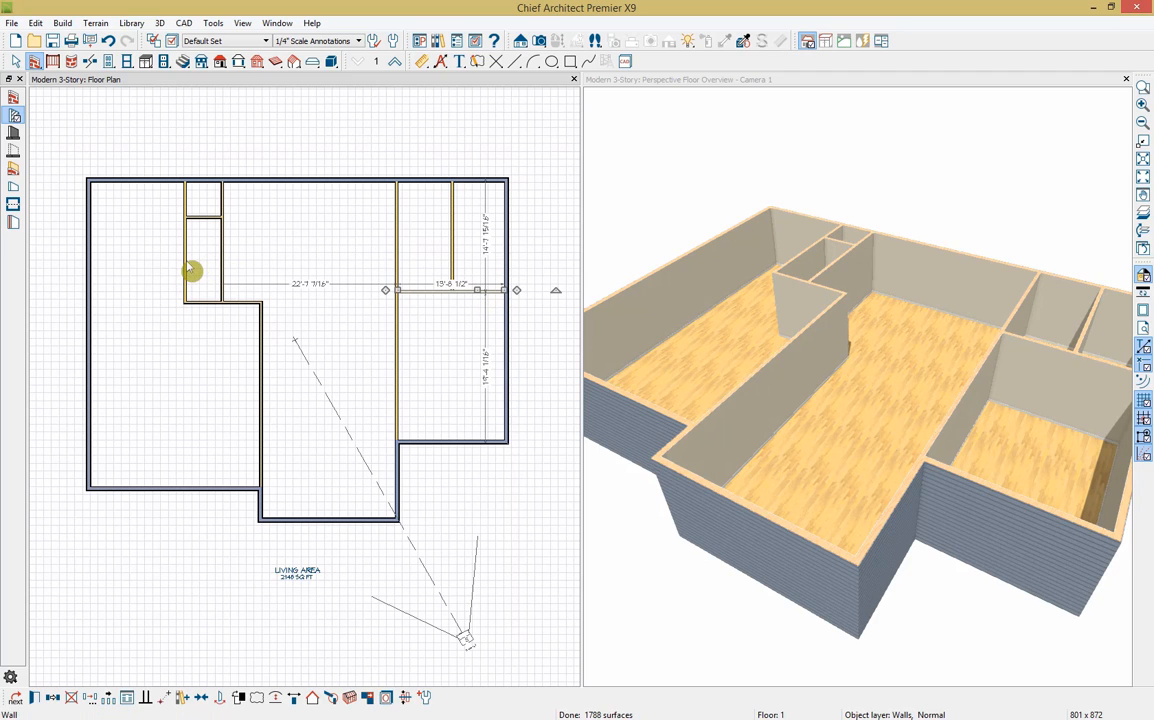
Move the left wall of the two small back rooms to 13'4" from the left exterior wall
{"action": "left_click", "coordinate": [190, 270]}
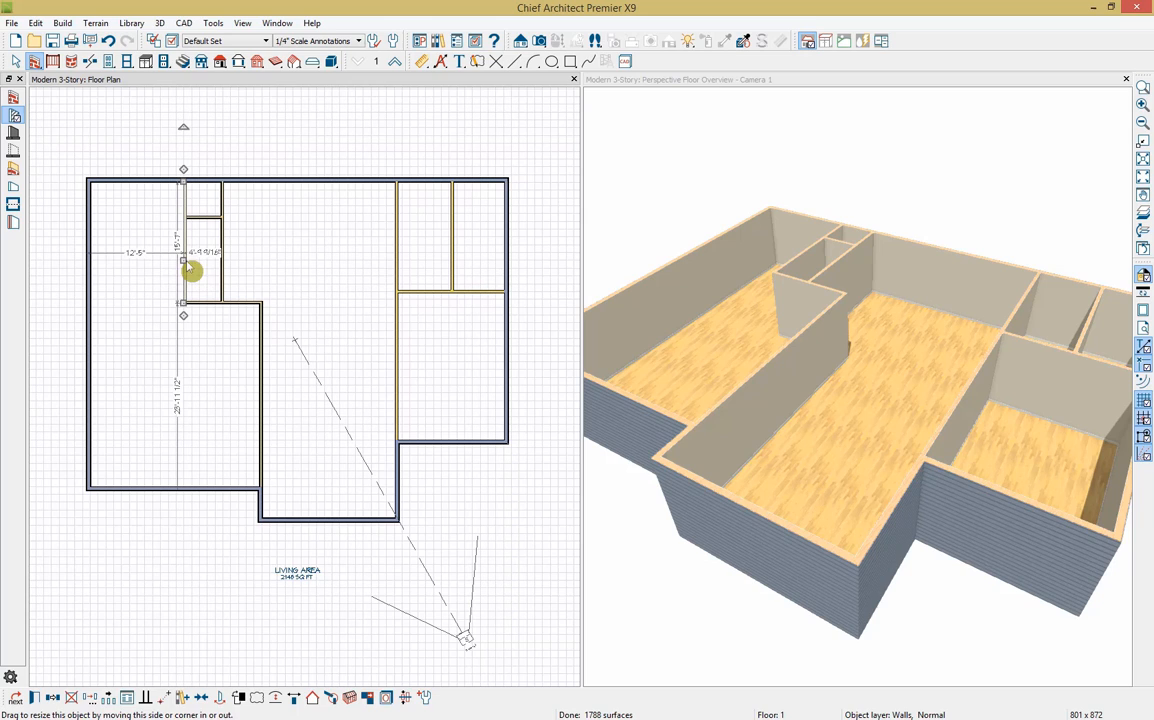
{"action": "left_click", "coordinate": [133, 256]}
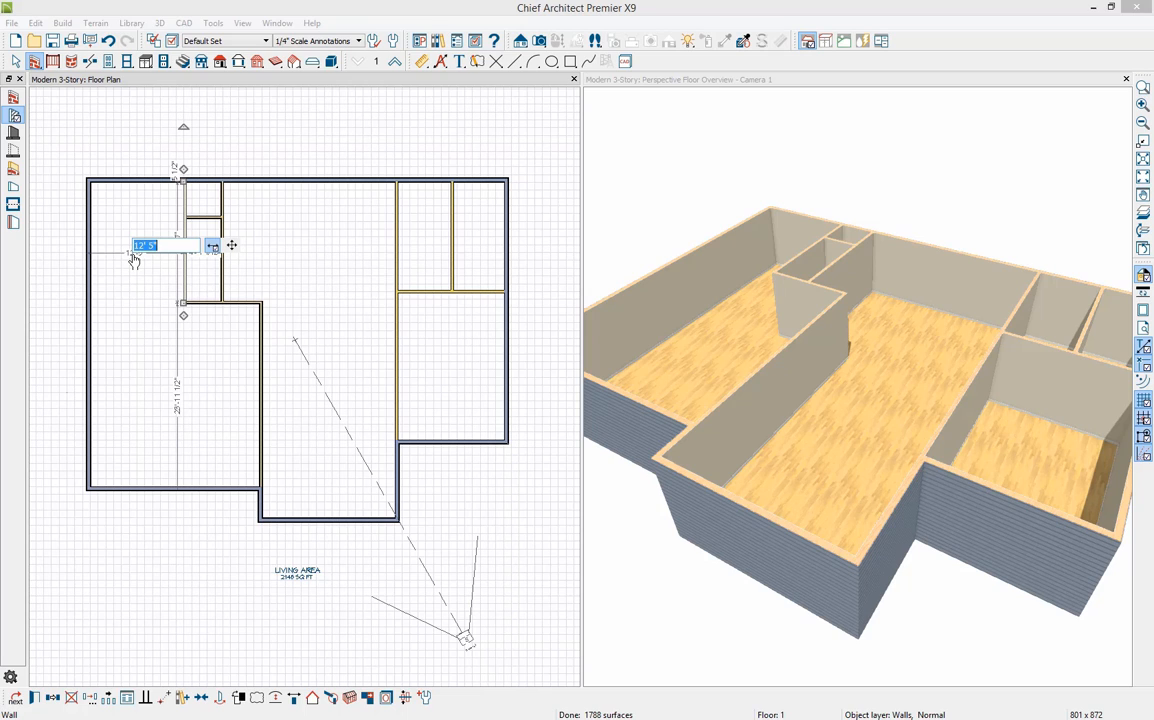
{"action": "type", "text": "13'4"}
{"action": "key", "text": "Return"}
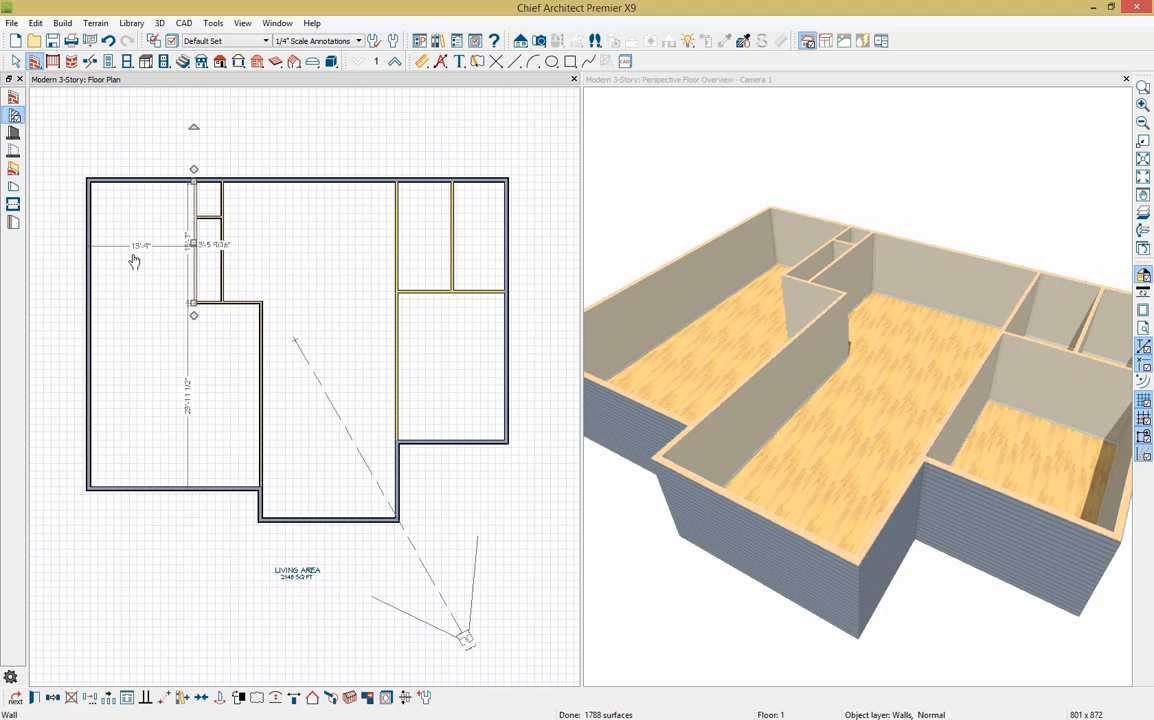
Move the right wall of the two small back rooms so that they are 6' wide
{"action": "left_click", "coordinate": [227, 298]}
{"action": "left_click", "coordinate": [218, 303]}
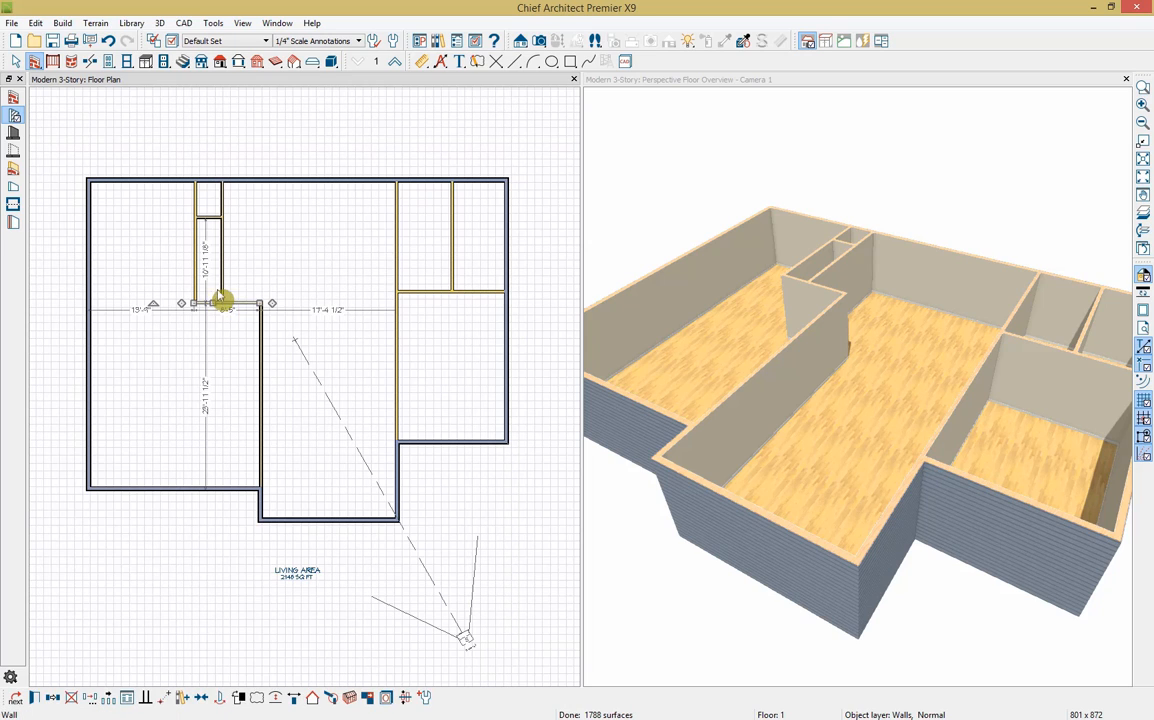
{"action": "left_click", "coordinate": [224, 290]}
{"action": "left_click", "coordinate": [212, 292]}
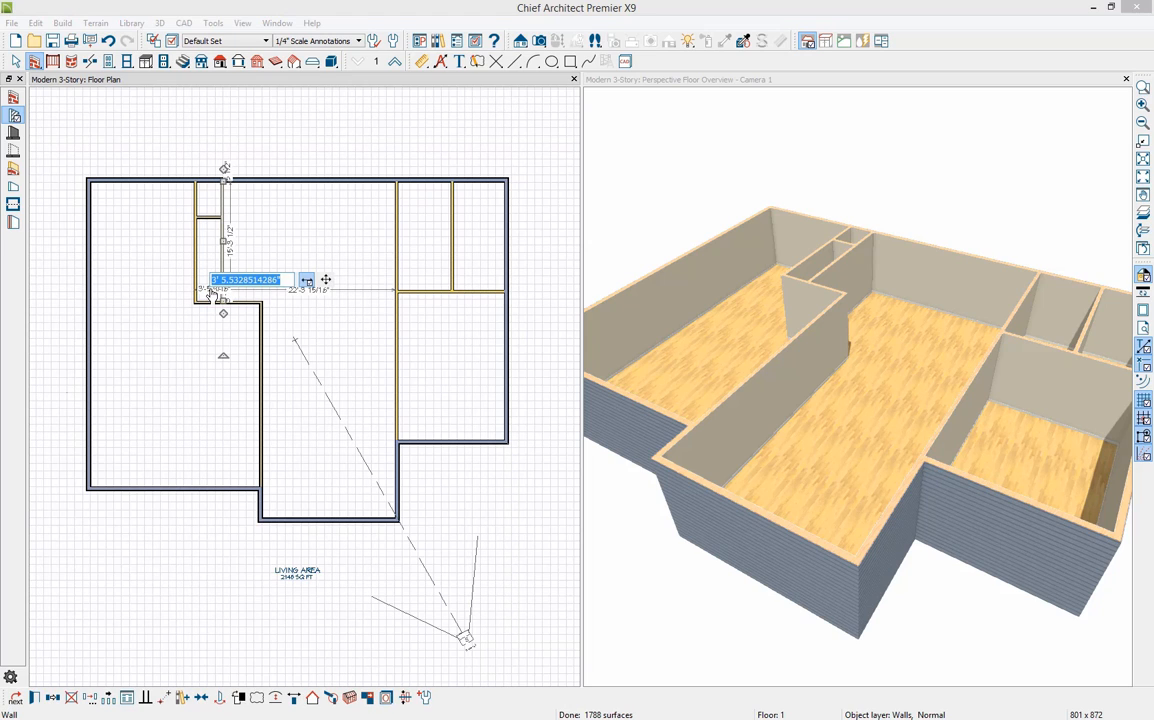
{"action": "type", "text": "6"}
{"action": "key", "text": "Return"}
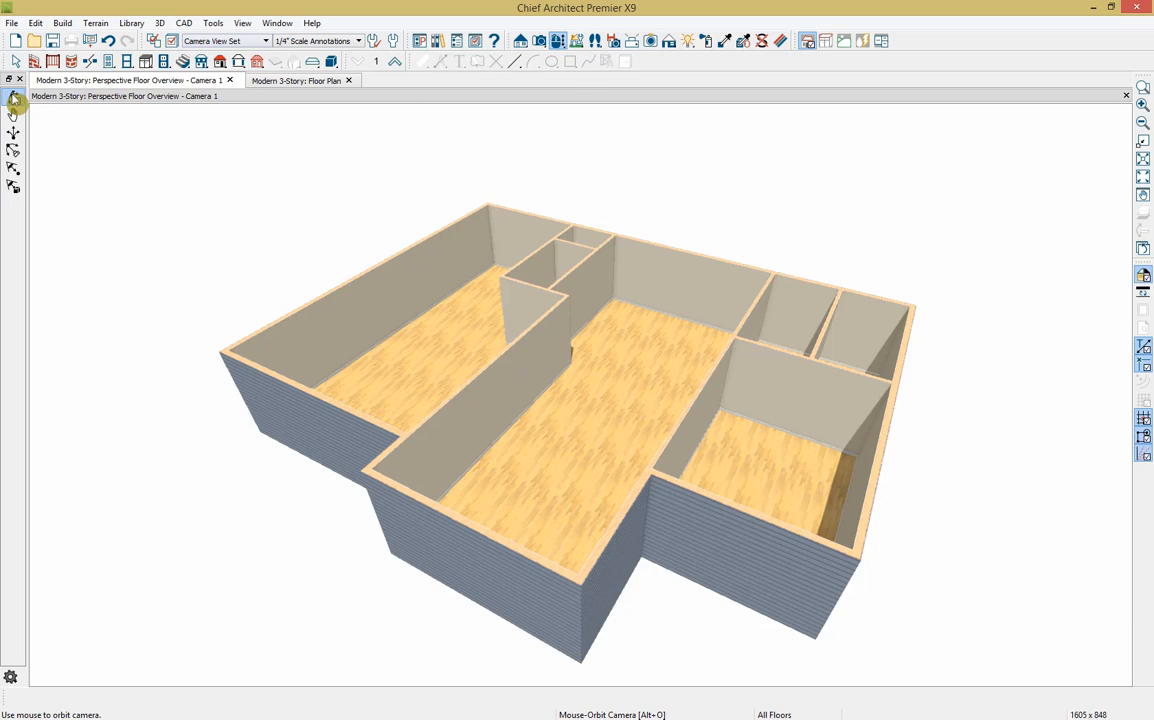
In the perspective floor overview, set the room type of the large left room to Garage
{"action": "left_click_drag", "start_coordinate": [232, 355], "coordinate": [263, 375]}
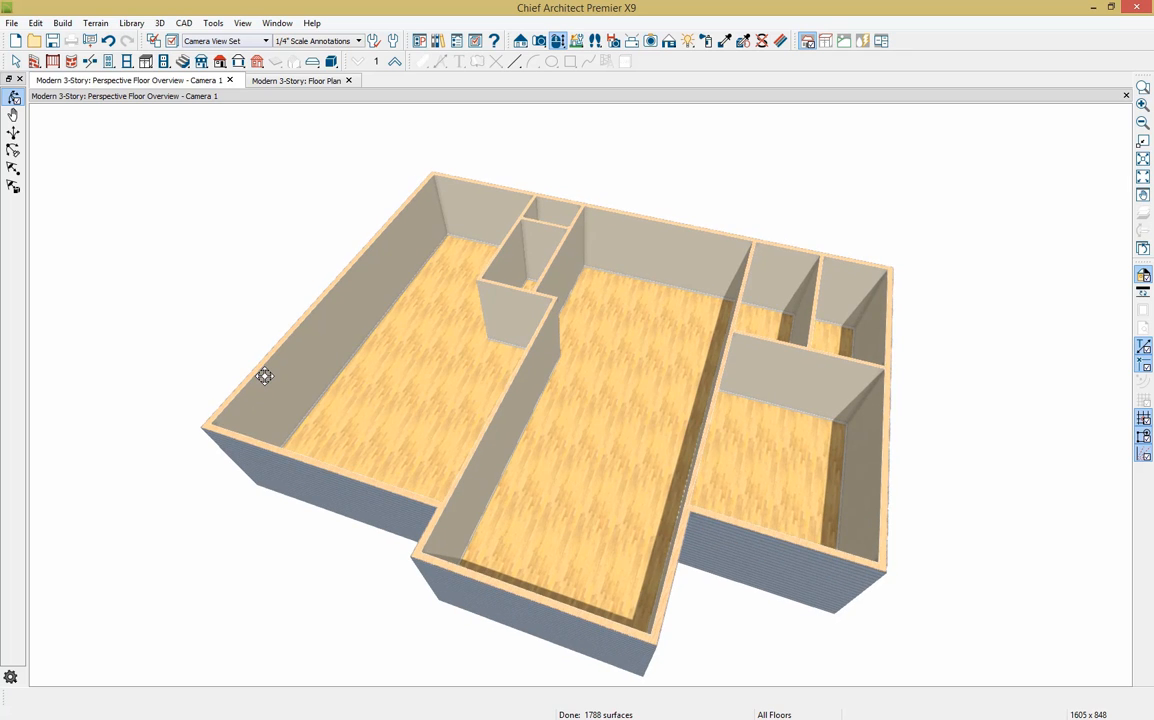
{"action": "left_click", "coordinate": [419, 413]}
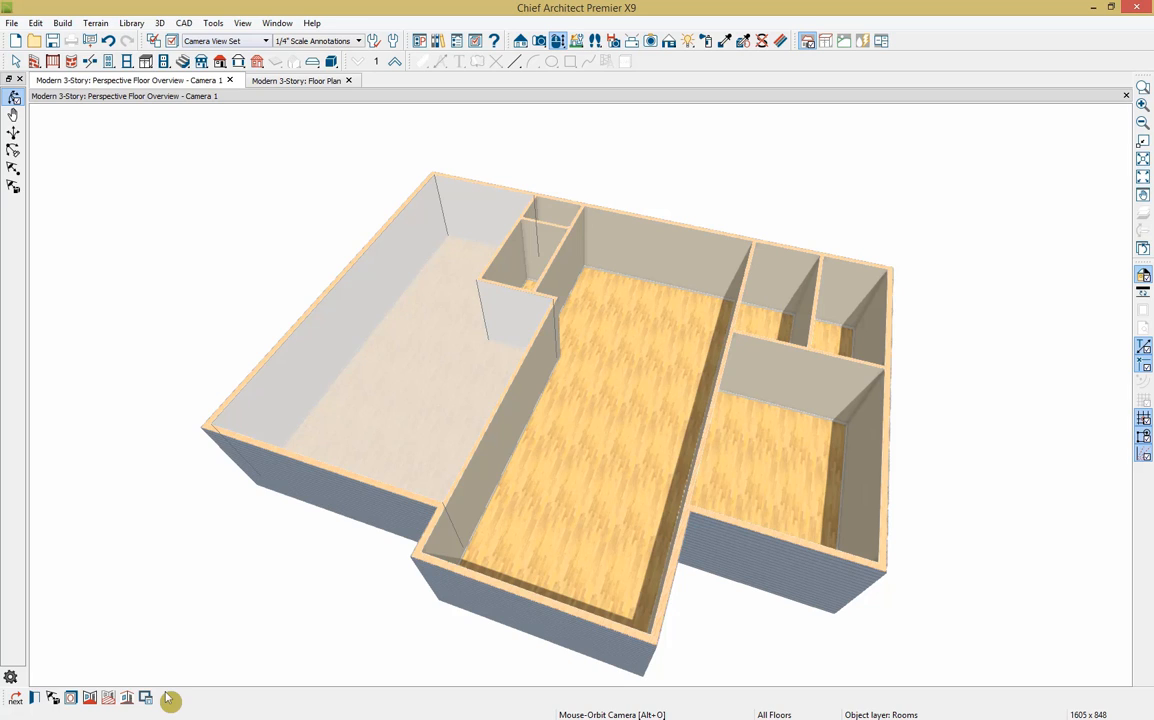
{"action": "left_click", "coordinate": [35, 698]}
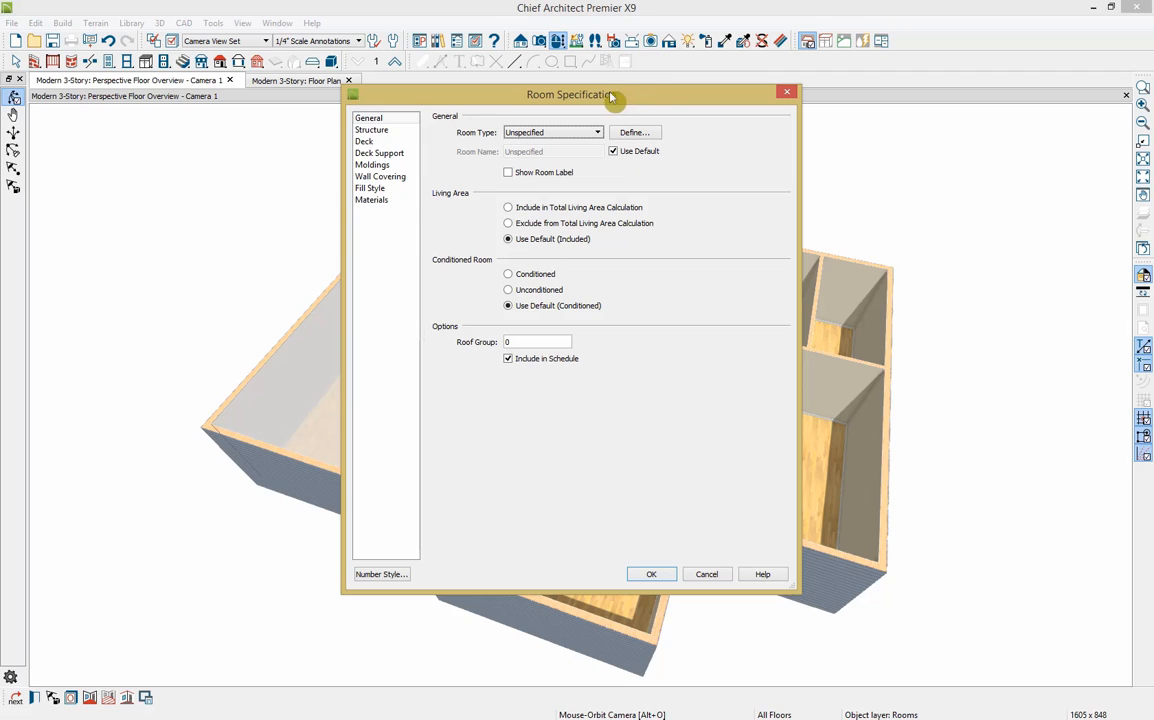
{"action": "left_click", "coordinate": [599, 134]}
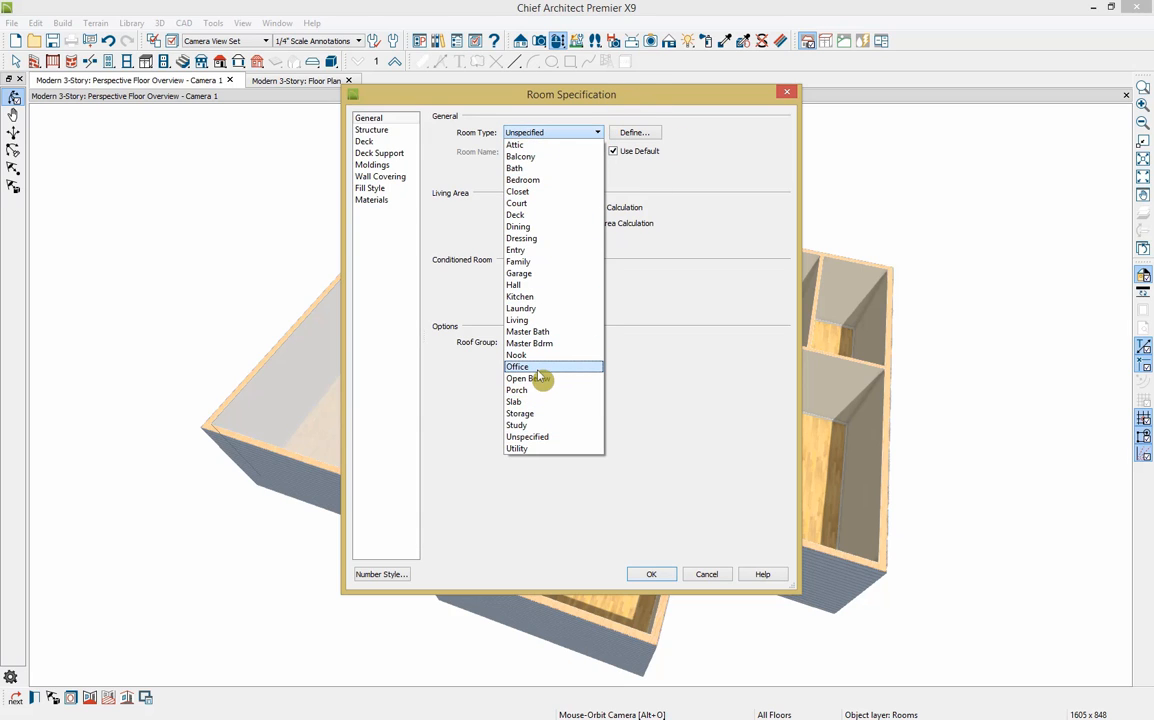
{"action": "left_click", "coordinate": [547, 274]}
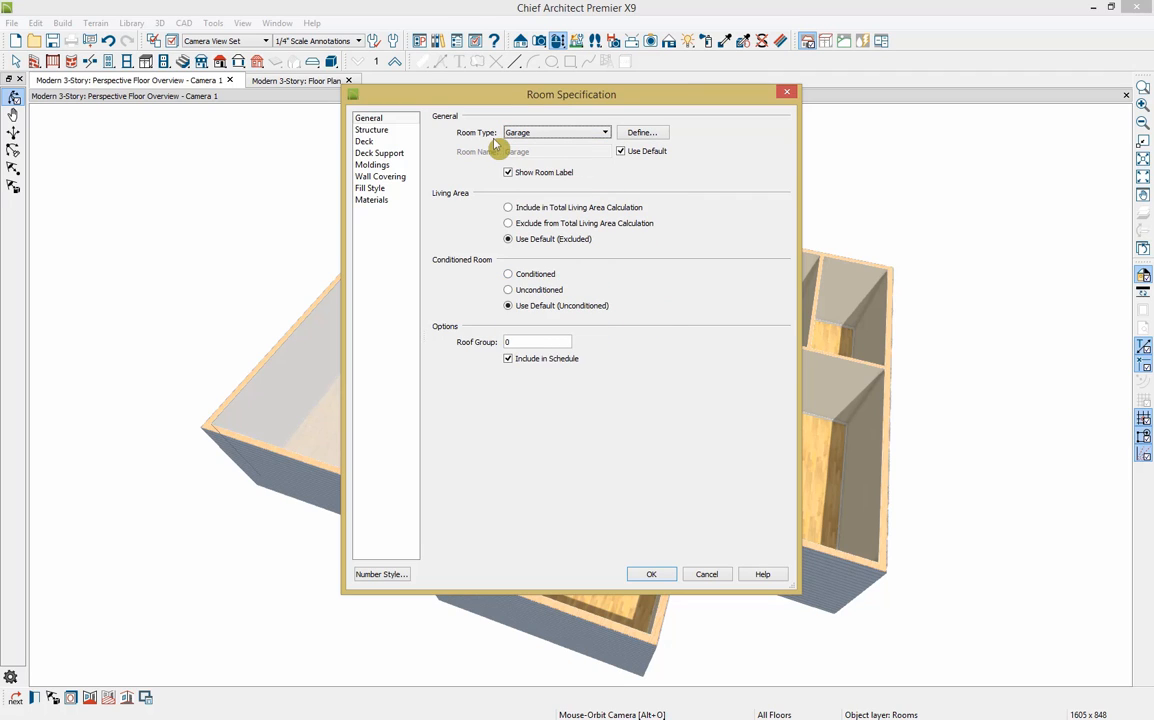
{"action": "left_click", "coordinate": [655, 575]}
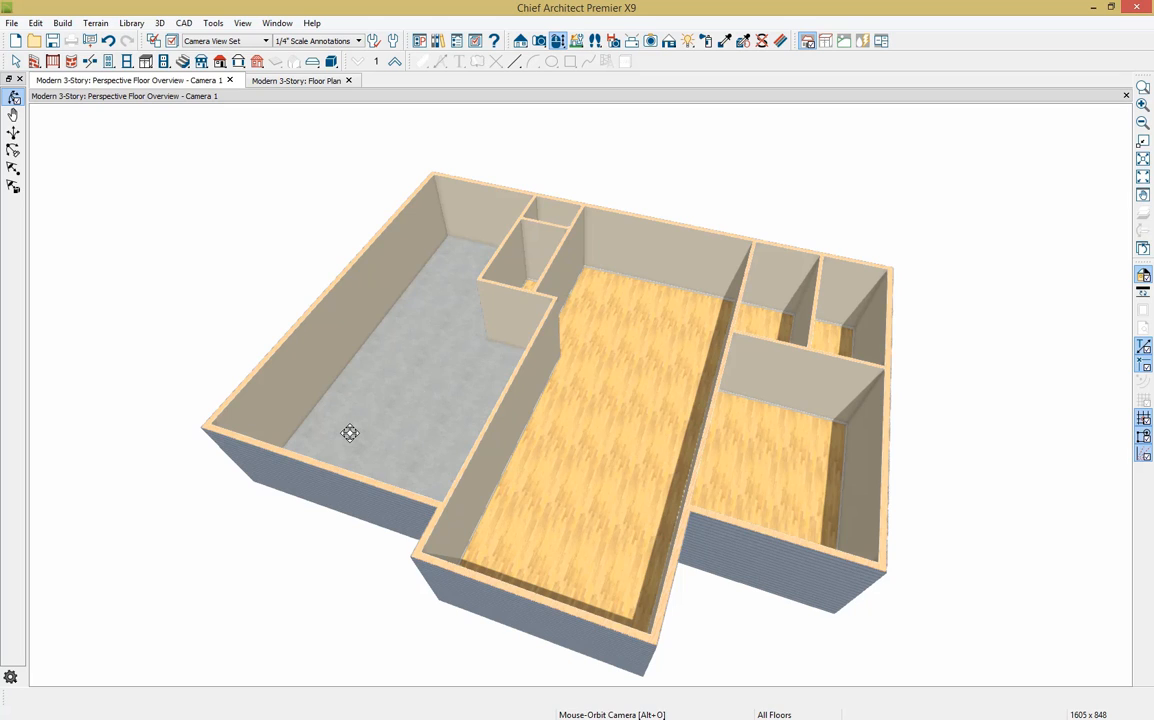
{"action": "left_click", "coordinate": [610, 373]}
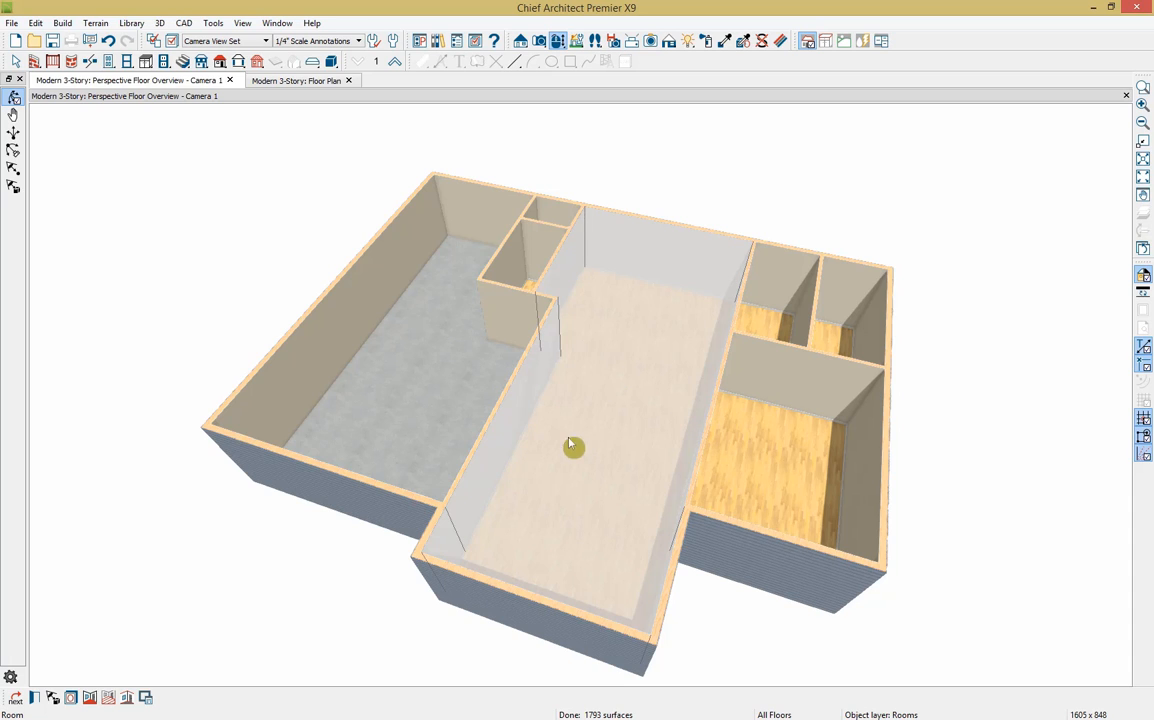
{"action": "left_click", "coordinate": [971, 459]}
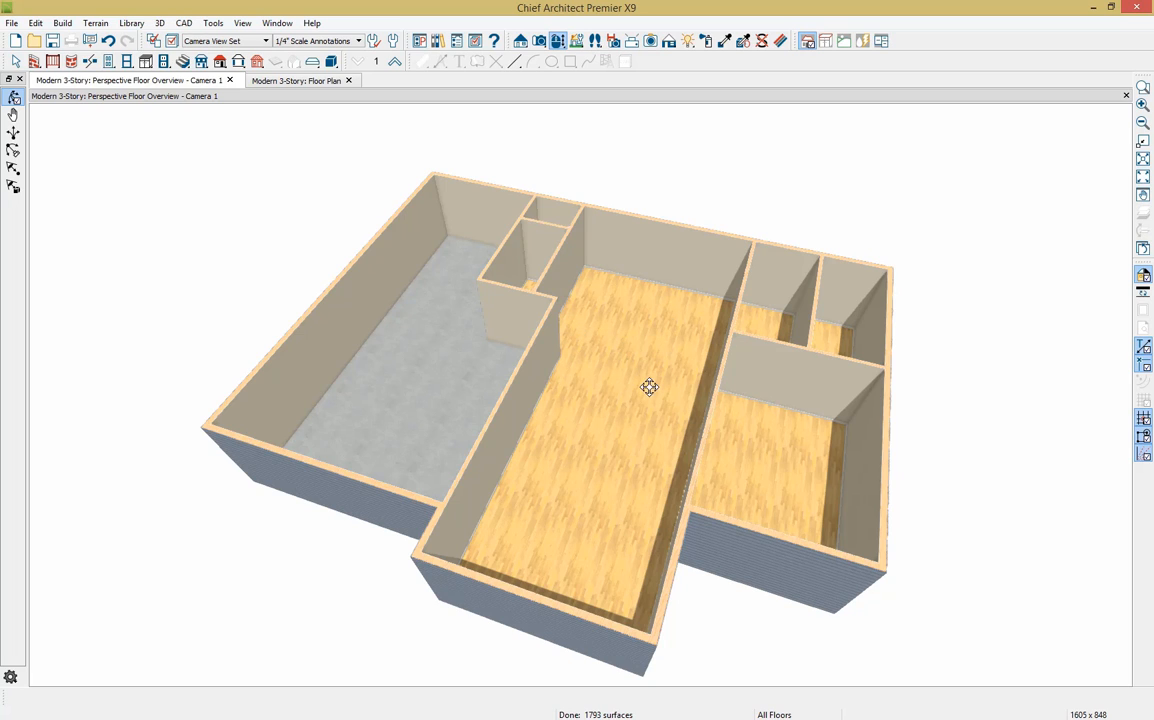
Split the large middle room with a room divider running from the small back rooms' front corner to the cross-wall junction in the right wall
{"action": "left_click", "coordinate": [584, 447]}
{"action": "left_click", "coordinate": [615, 314]}
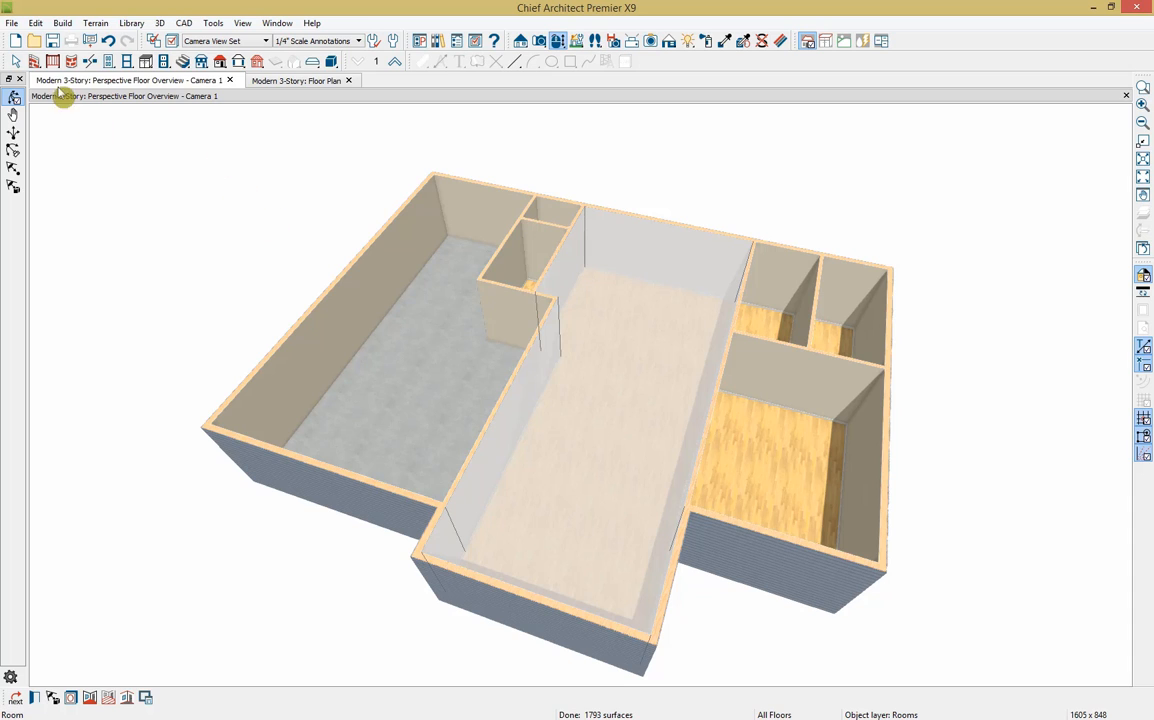
{"action": "left_click", "coordinate": [34, 61]}
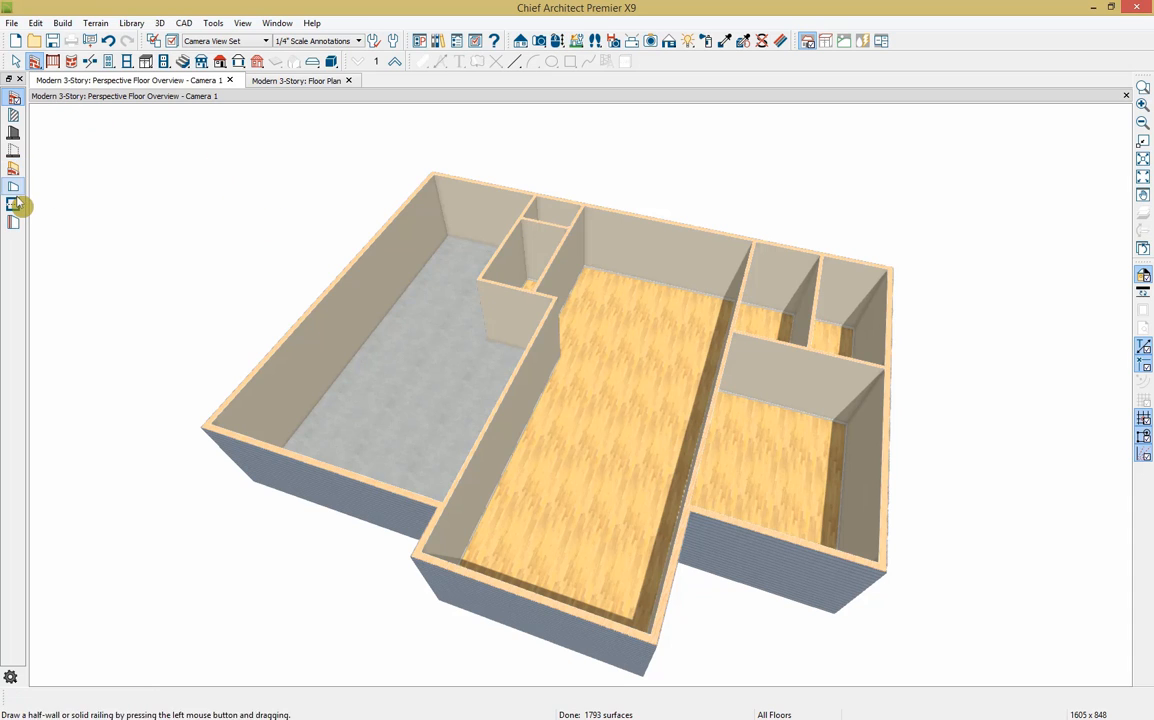
{"action": "left_click", "coordinate": [16, 203]}
{"action": "left_click_drag", "start_coordinate": [553, 299], "coordinate": [729, 337]}
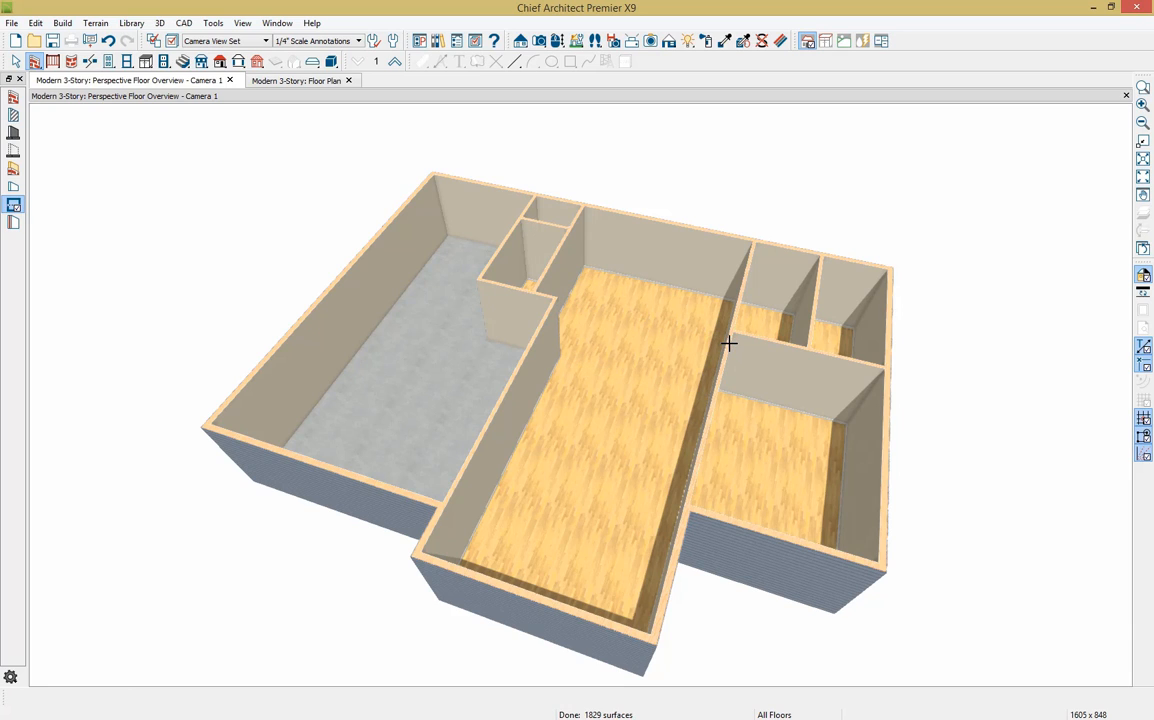
Set the back part of the middle room to the Kitchen room type, with the default room name turned off
{"action": "left_click", "coordinate": [634, 316]}
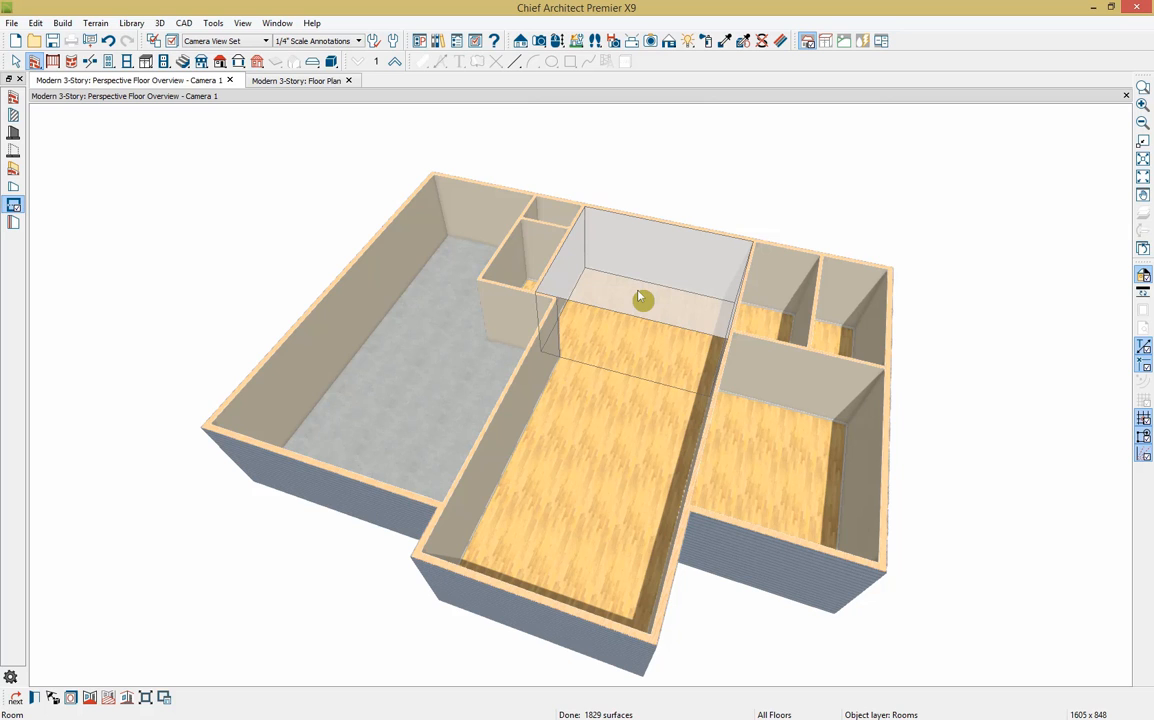
{"action": "left_click", "coordinate": [34, 697]}
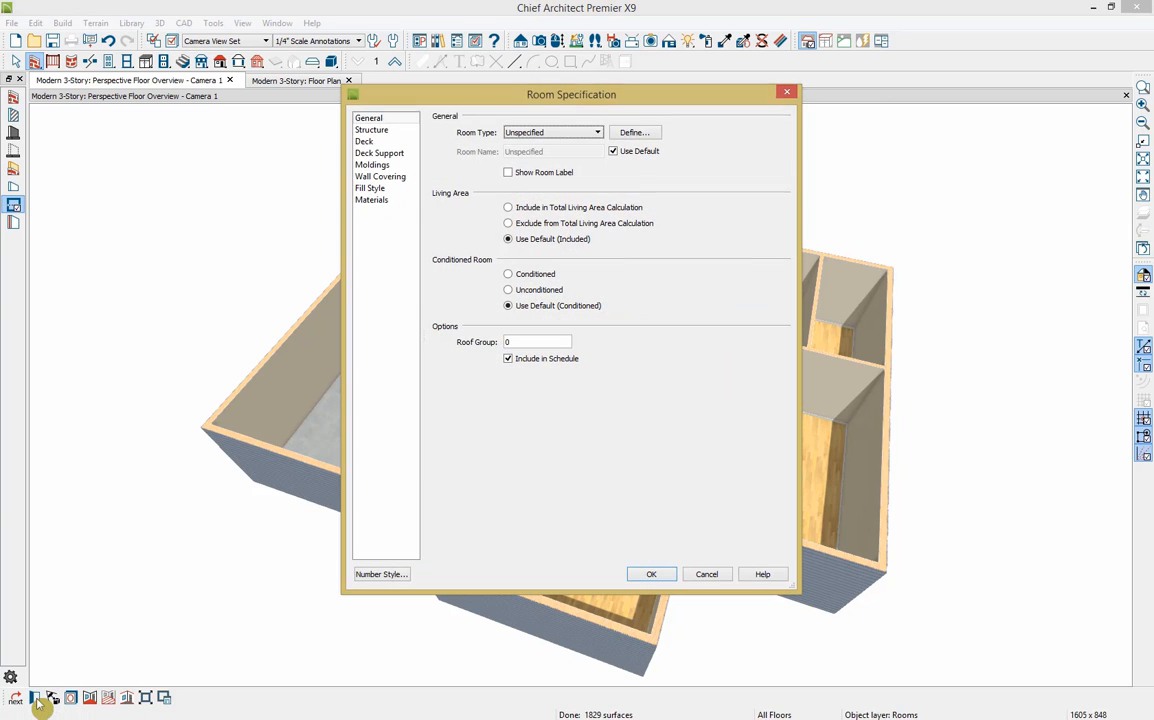
{"action": "left_click", "coordinate": [556, 132]}
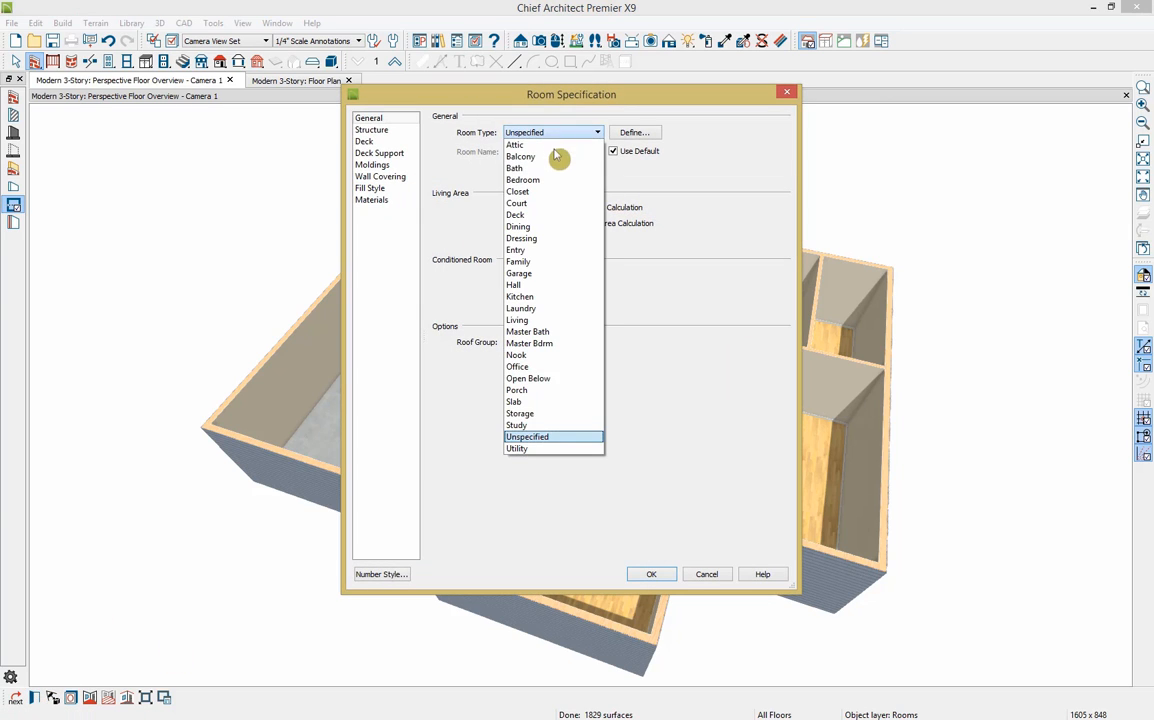
{"action": "left_click", "coordinate": [524, 296]}
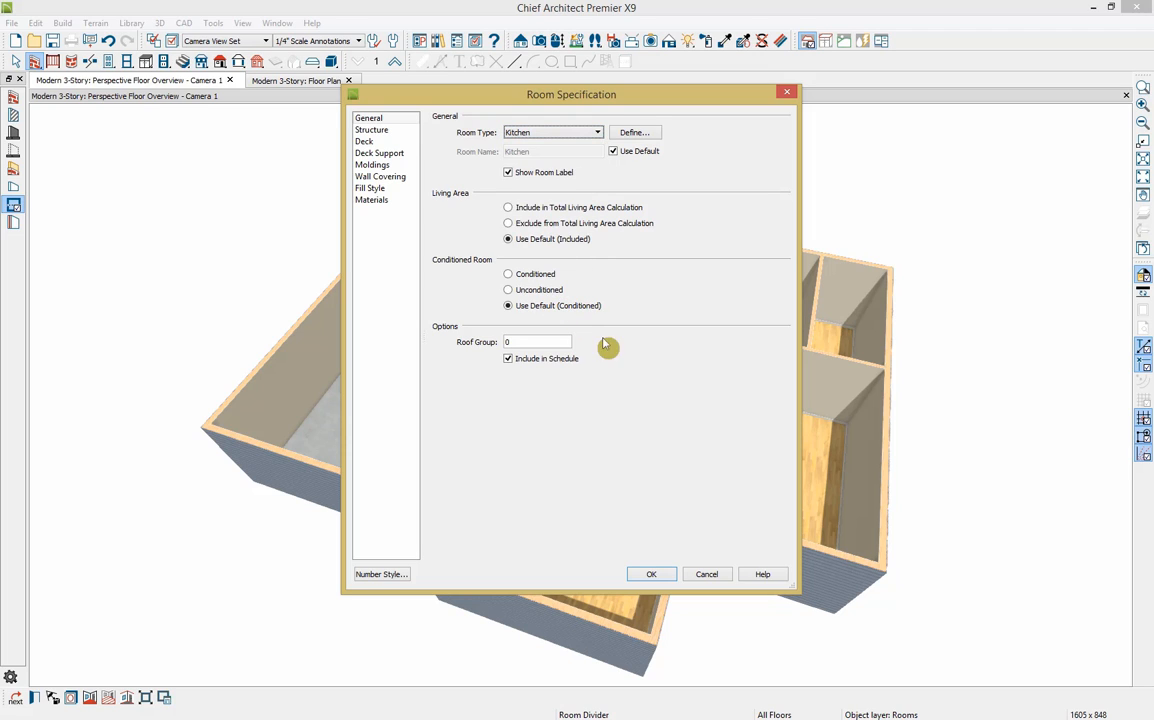
{"action": "left_click", "coordinate": [626, 151]}
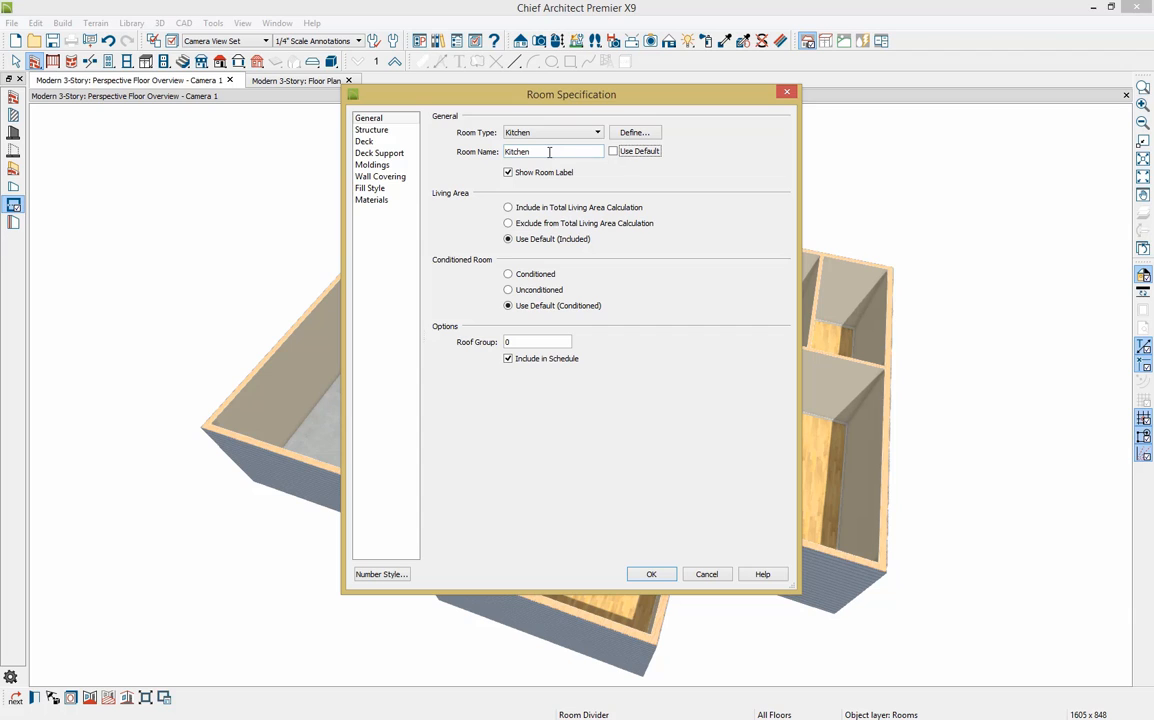
{"action": "left_click", "coordinate": [408, 133]}
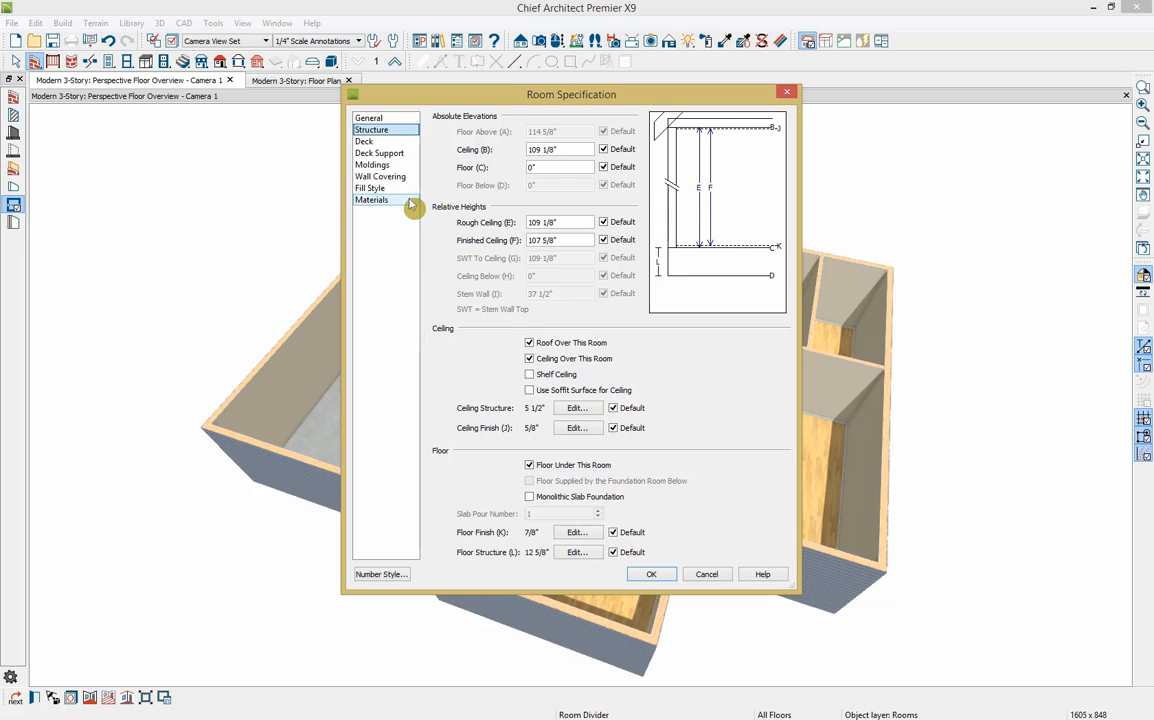
{"action": "left_click", "coordinate": [652, 575]}
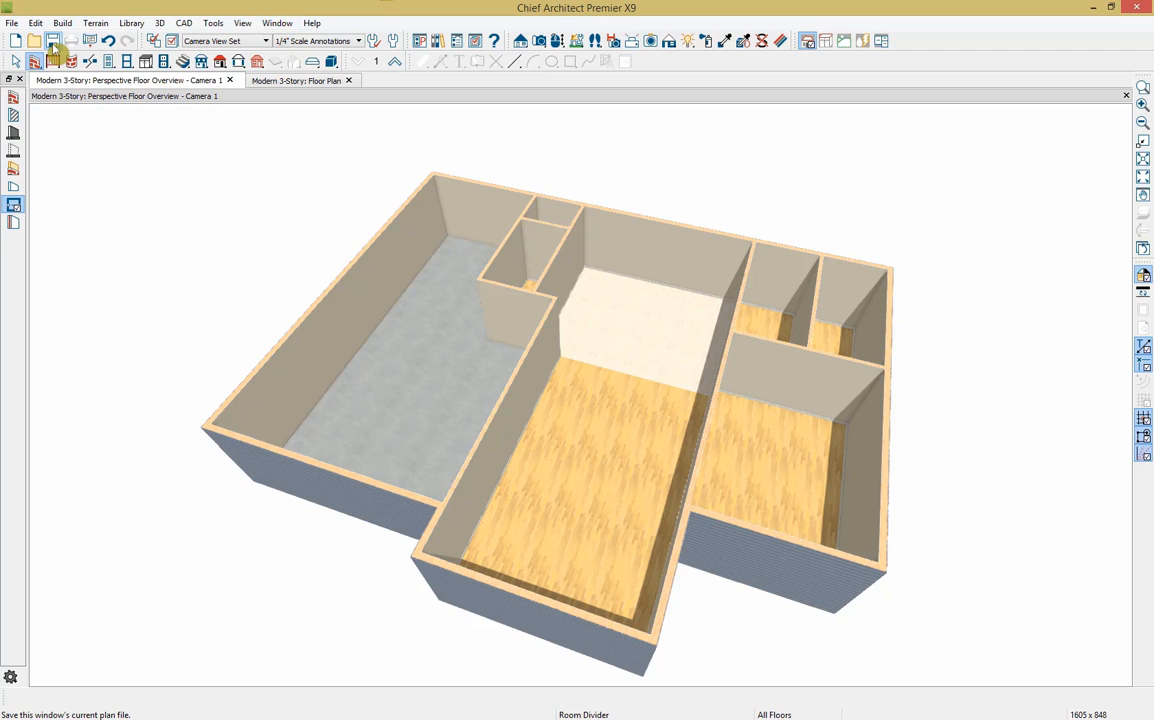
Place a hinged exterior door in the middle room's front wall, near its left corner
{"action": "left_click", "coordinate": [110, 64]}
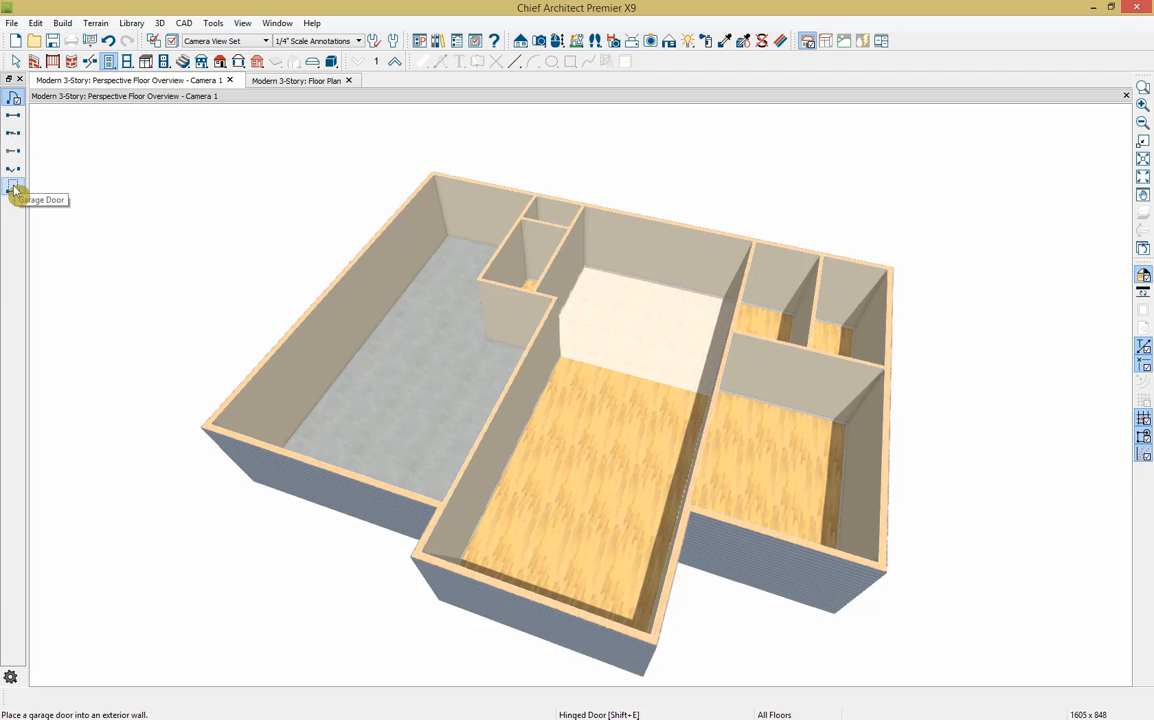
{"action": "left_click", "coordinate": [12, 100]}
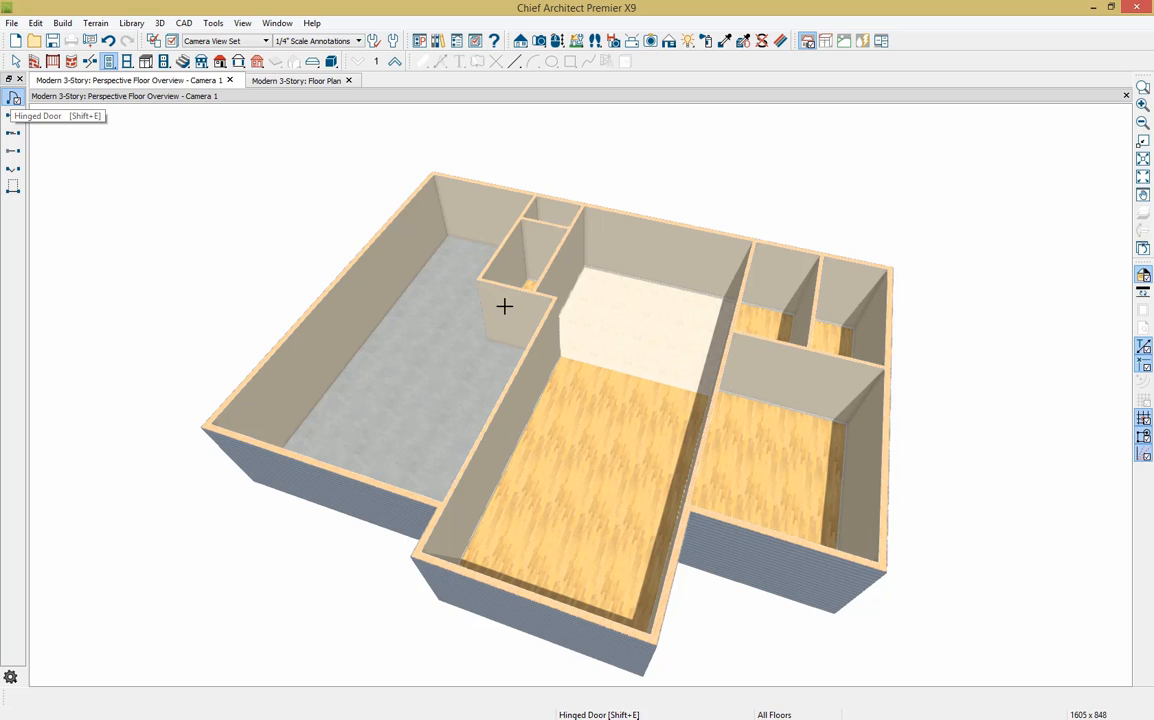
{"action": "left_click", "coordinate": [455, 588]}
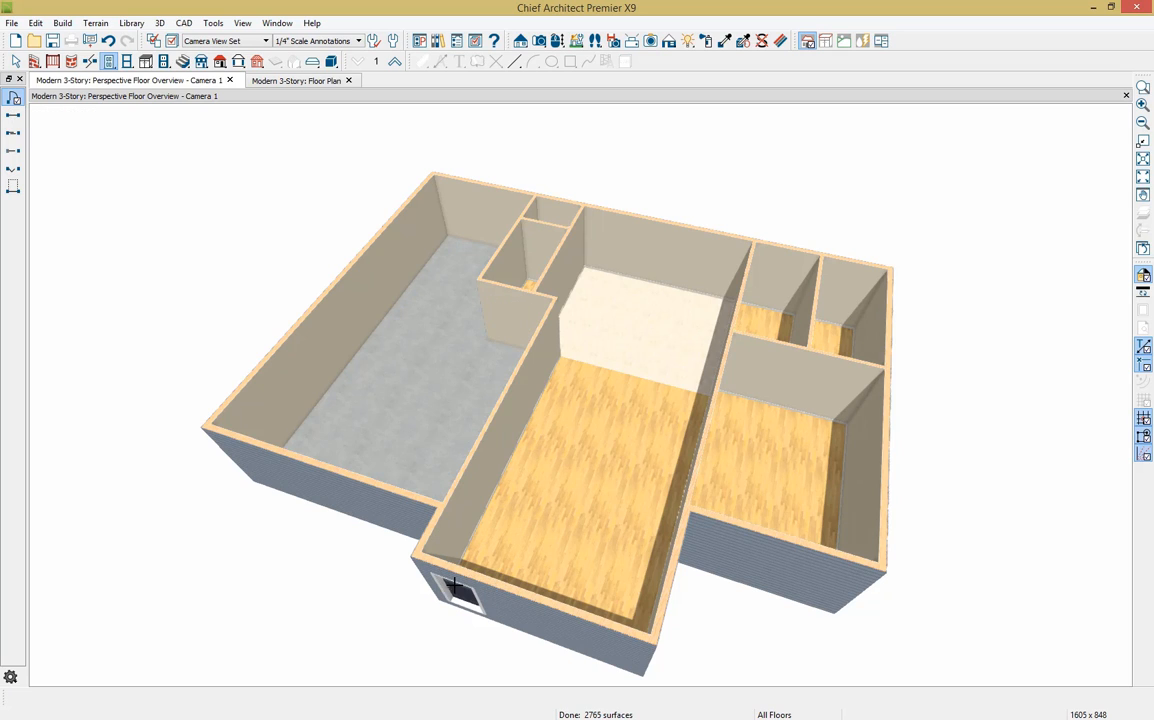
Place hinged doors in the middle room's right interior wall and in the garage wall in front of the small back rooms
{"action": "left_click", "coordinate": [557, 40]}
{"action": "left_click_drag", "start_coordinate": [618, 546], "coordinate": [701, 477]}
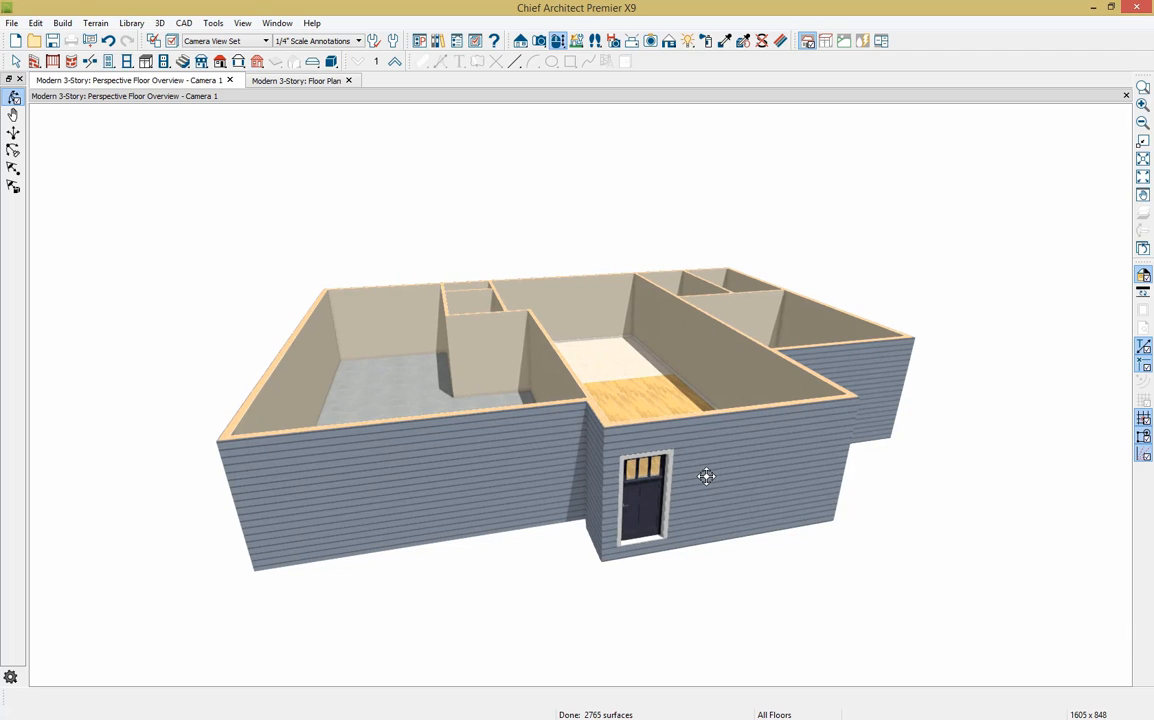
{"action": "left_click", "coordinate": [109, 61]}
{"action": "left_click", "coordinate": [14, 98]}
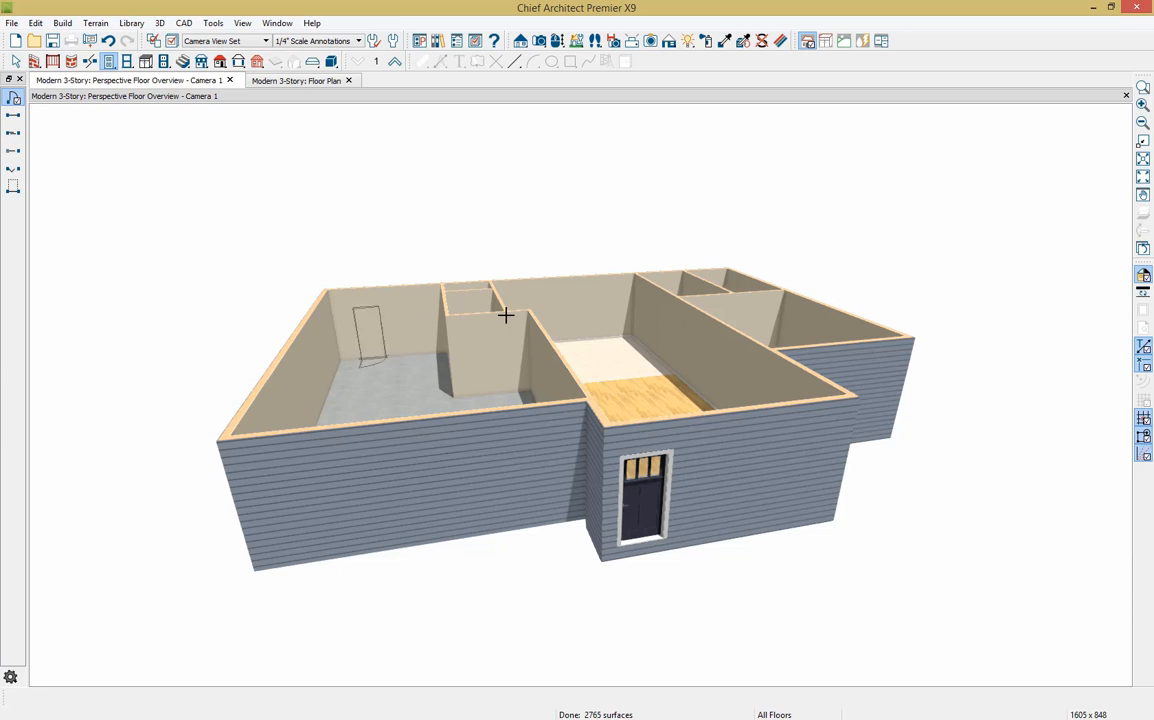
{"action": "left_click", "coordinate": [715, 344]}
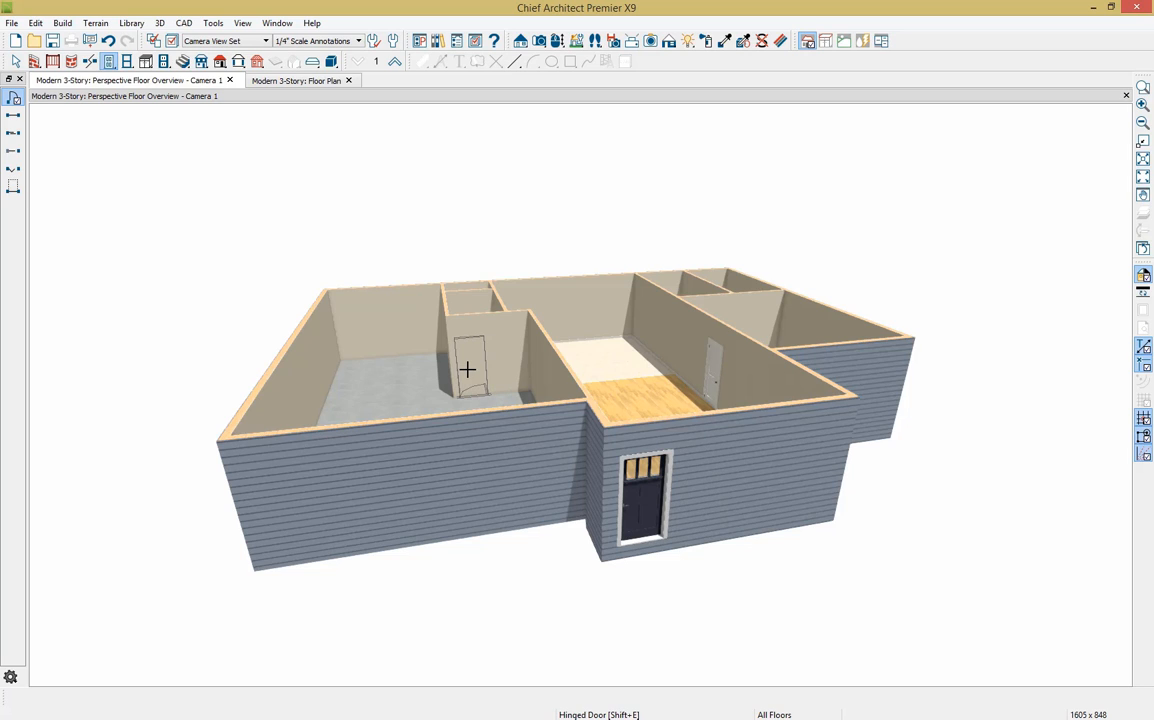
{"action": "left_click", "coordinate": [467, 369]}
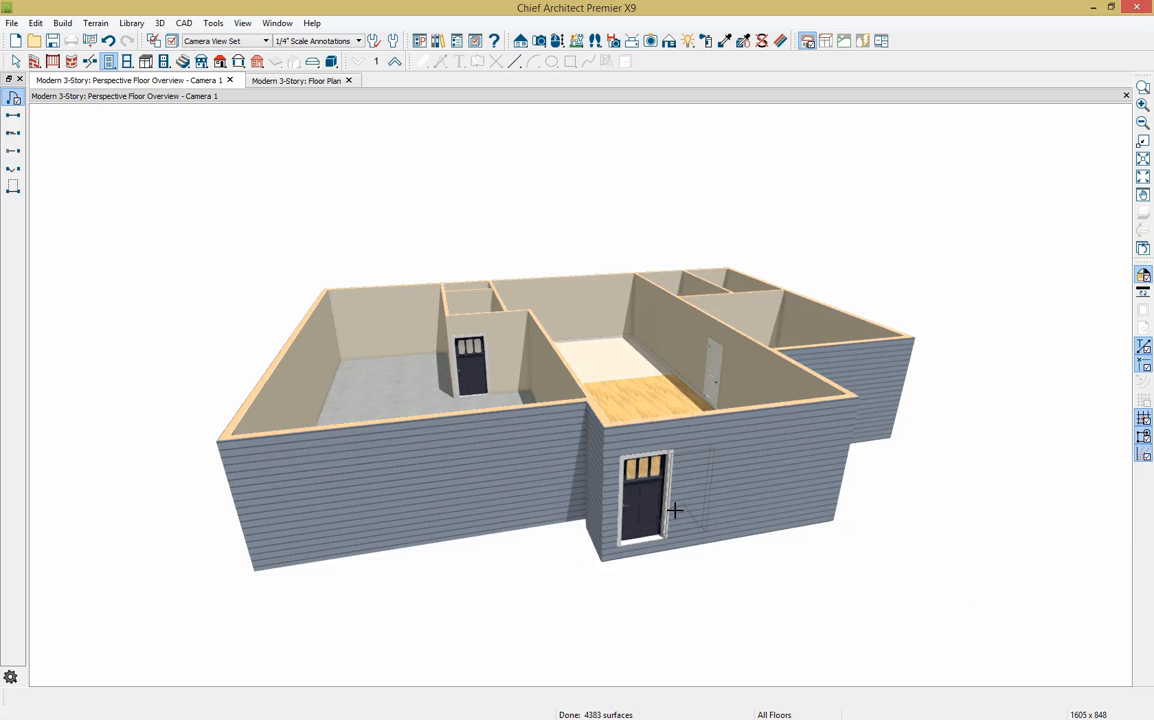
Change the front entry door to the Glass style, 42" wide and 96" high
{"action": "left_click", "coordinate": [645, 512]}
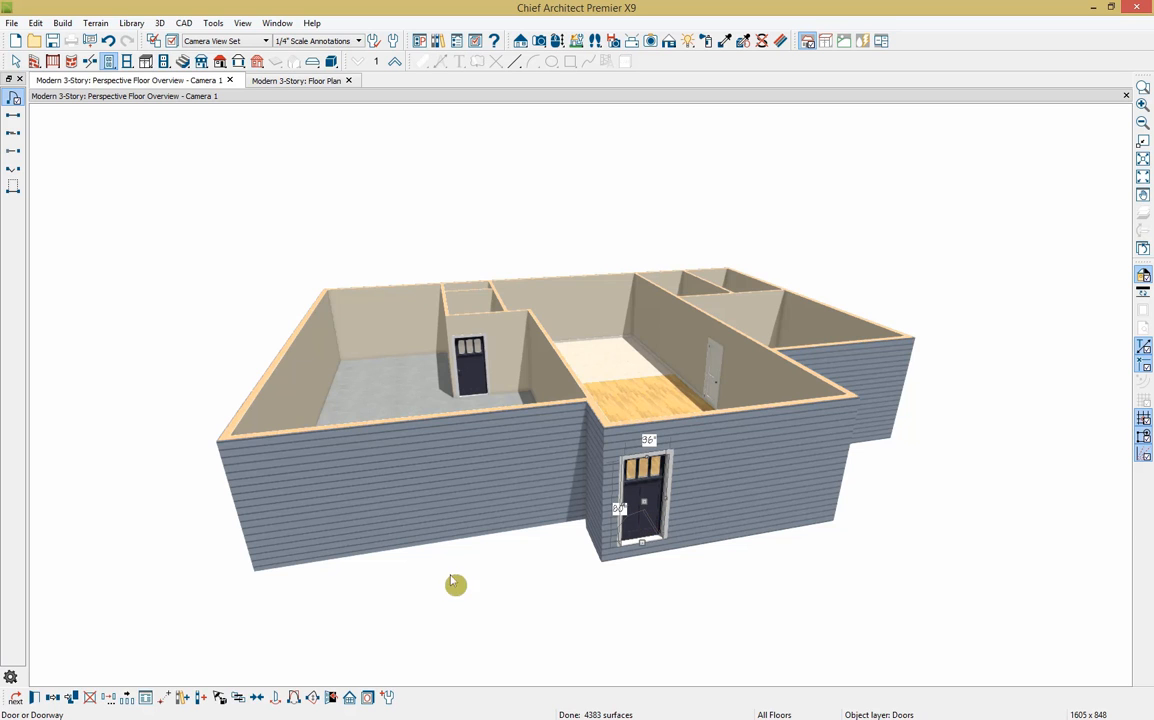
{"action": "left_click", "coordinate": [34, 698]}
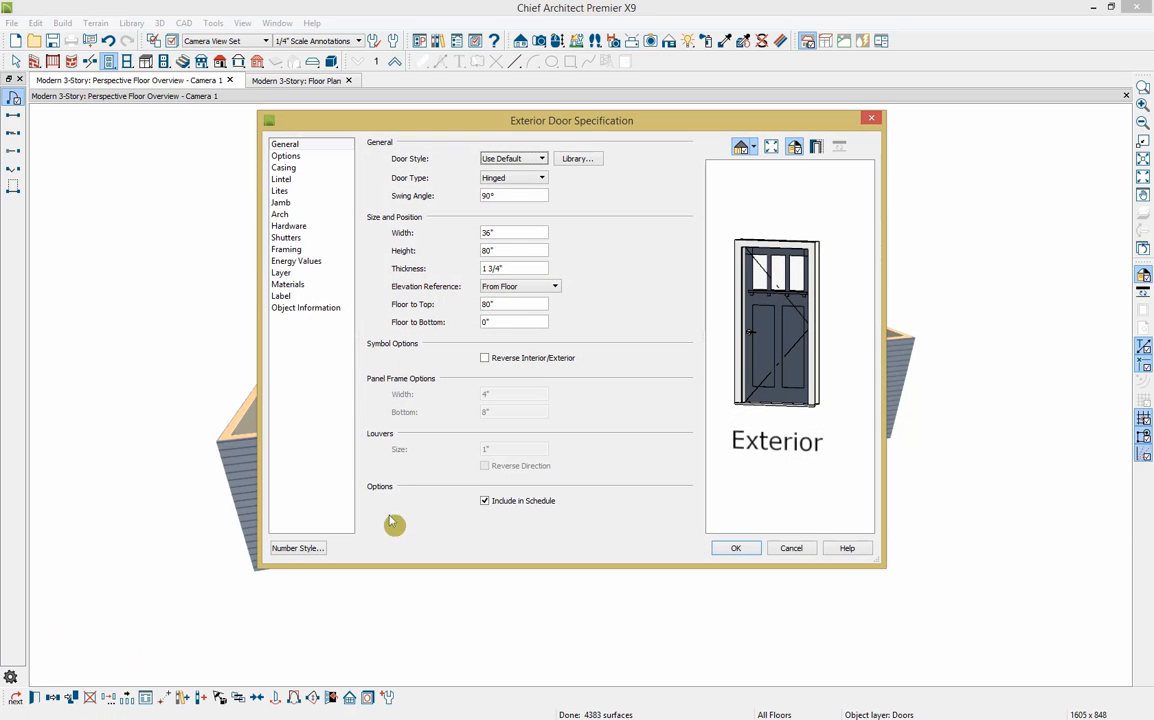
{"action": "left_click", "coordinate": [541, 162]}
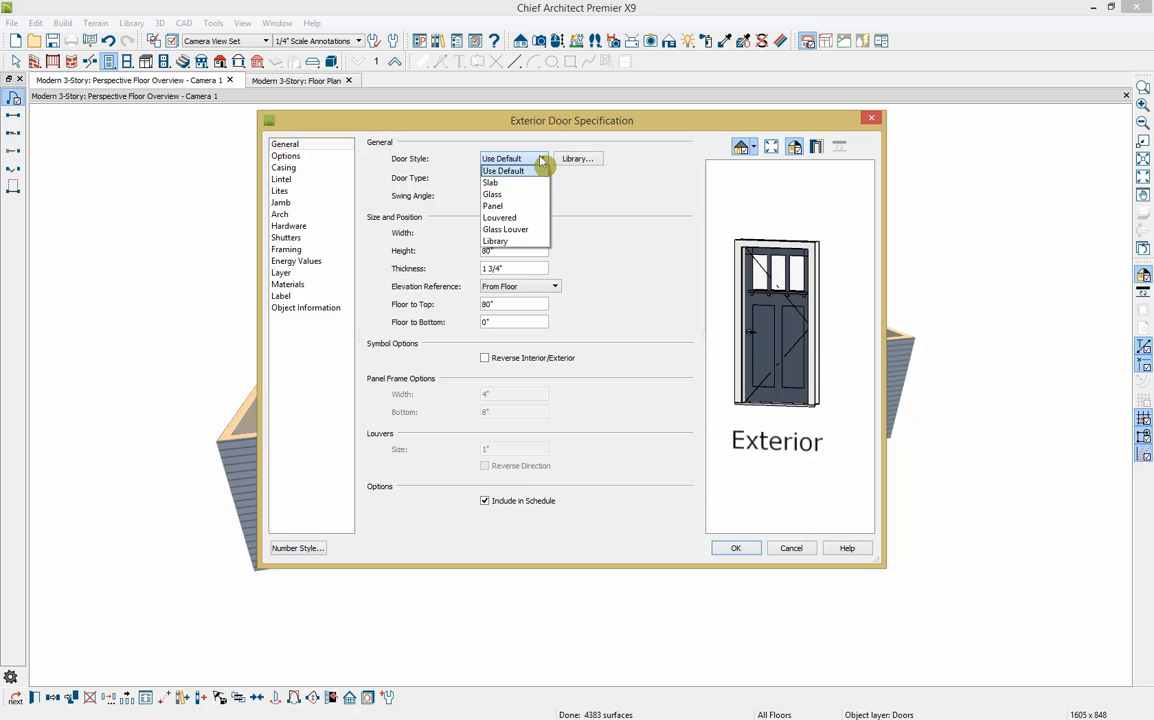
{"action": "left_click", "coordinate": [495, 197]}
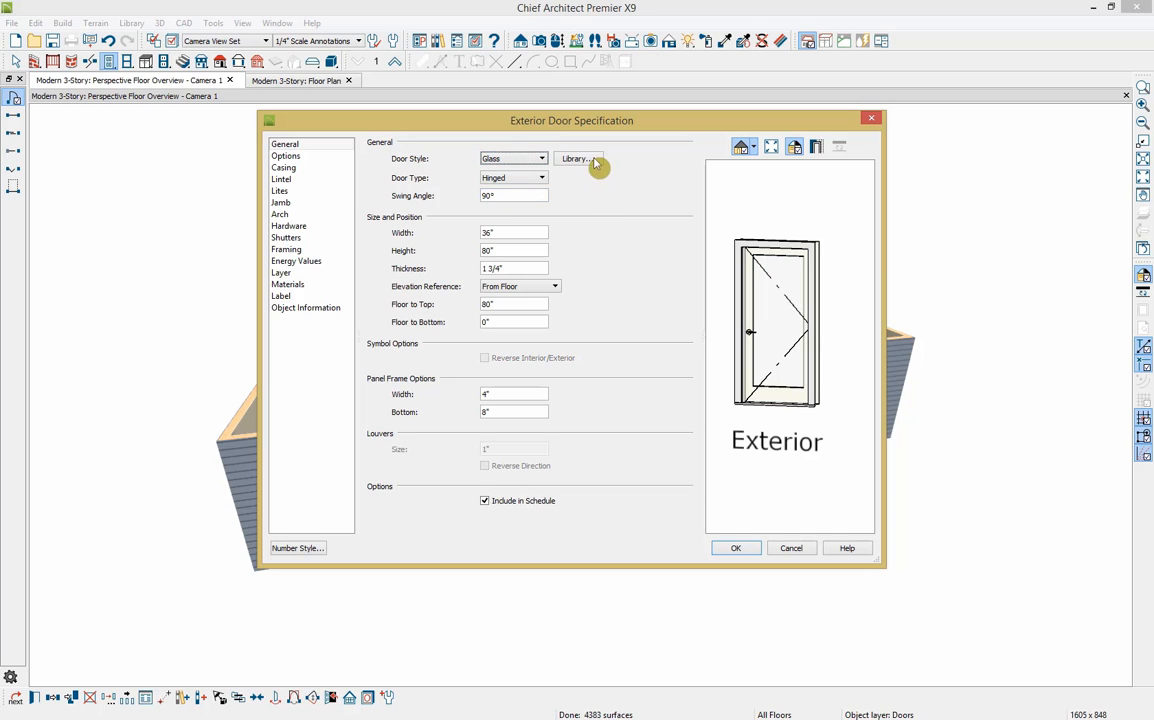
{"action": "double_click", "coordinate": [500, 232]}
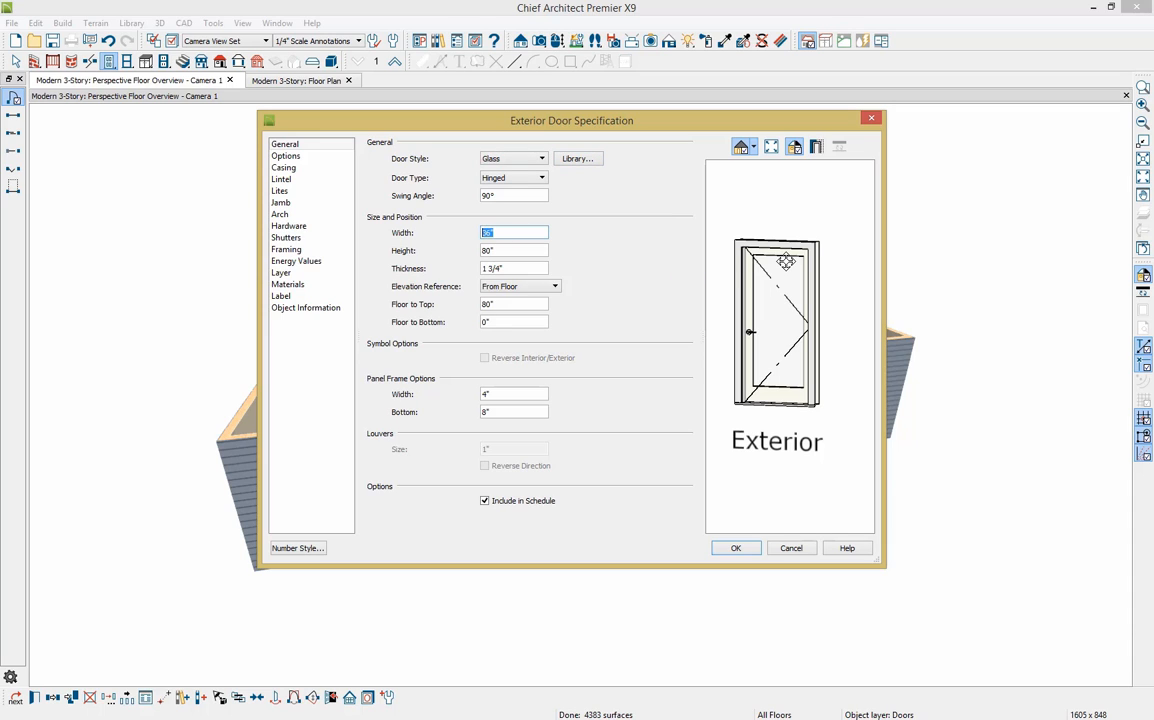
{"action": "type", "text": "42"}
{"action": "key", "text": "Tab"}
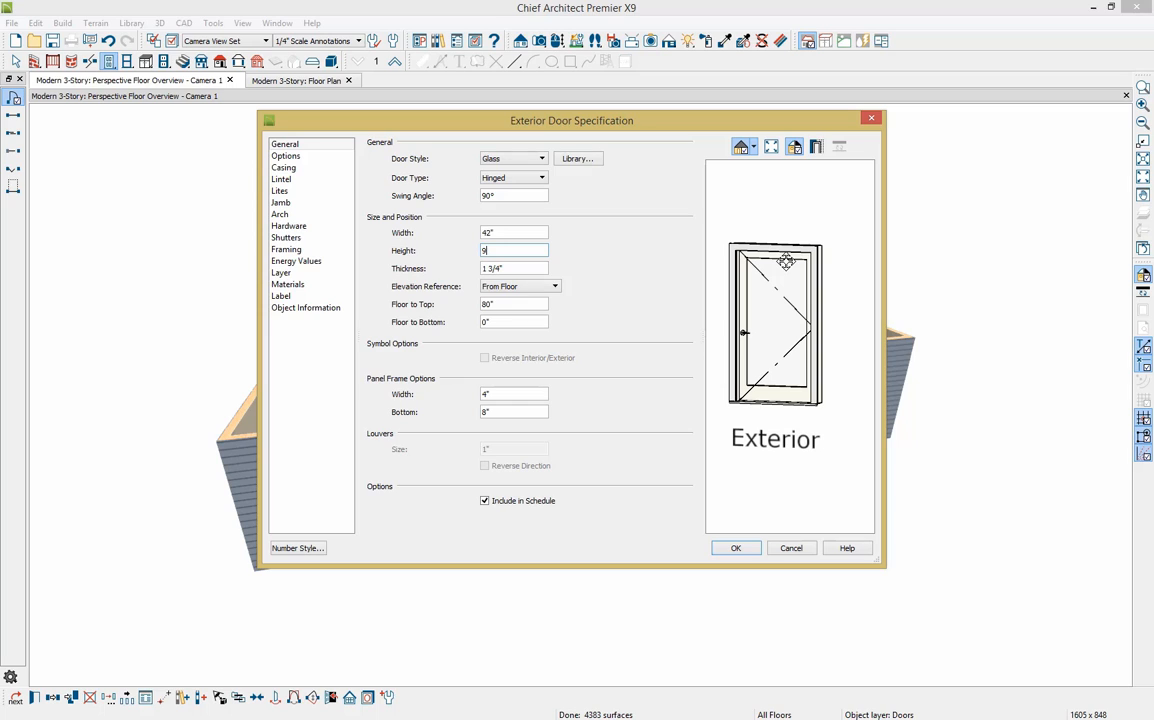
{"action": "type", "text": "96"}
{"action": "key", "text": "Tab"}
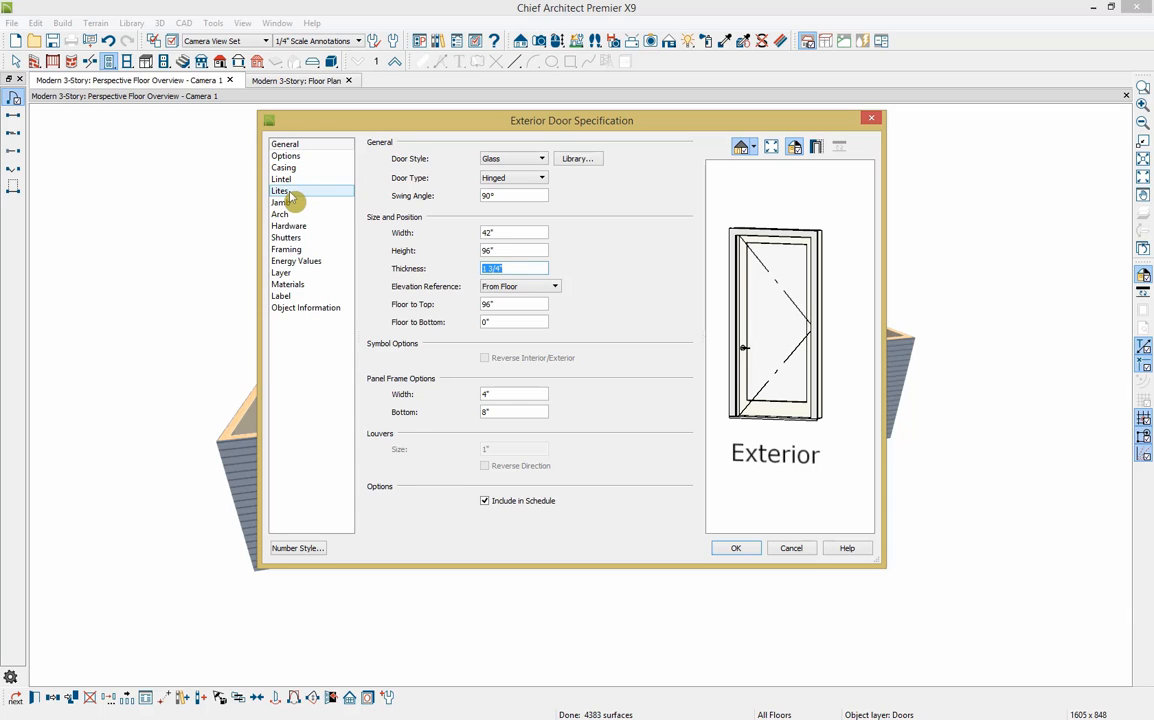
{"action": "left_click", "coordinate": [304, 250]}
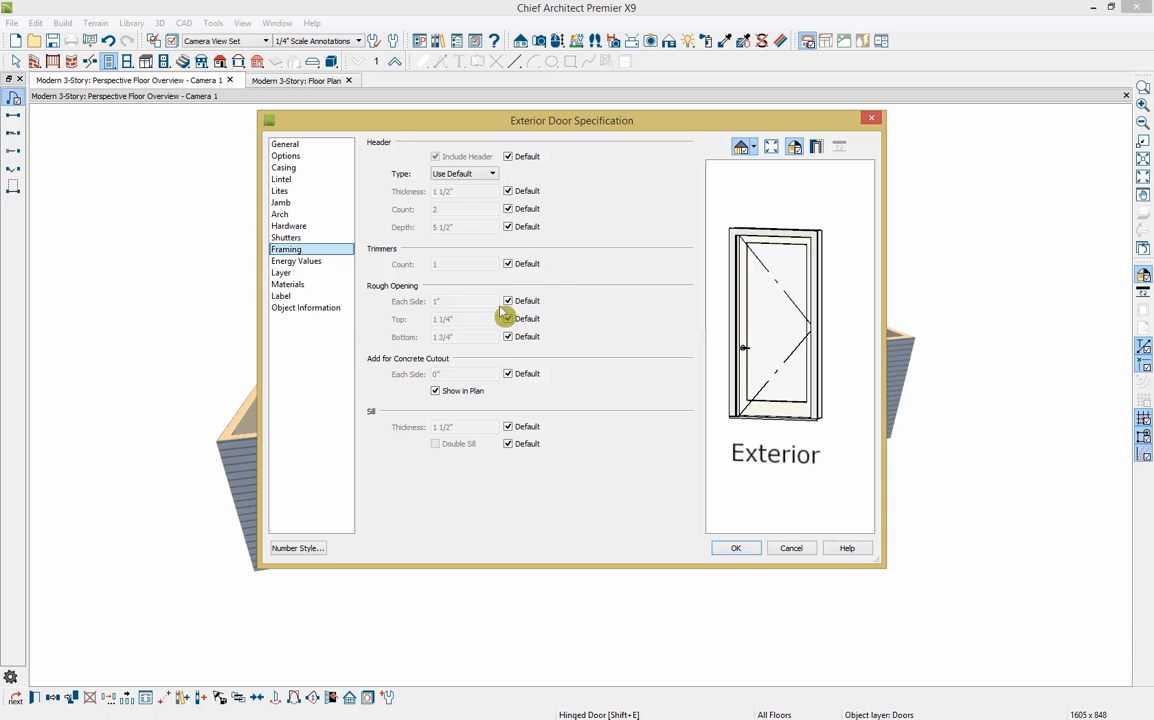
{"action": "left_click", "coordinate": [290, 310]}
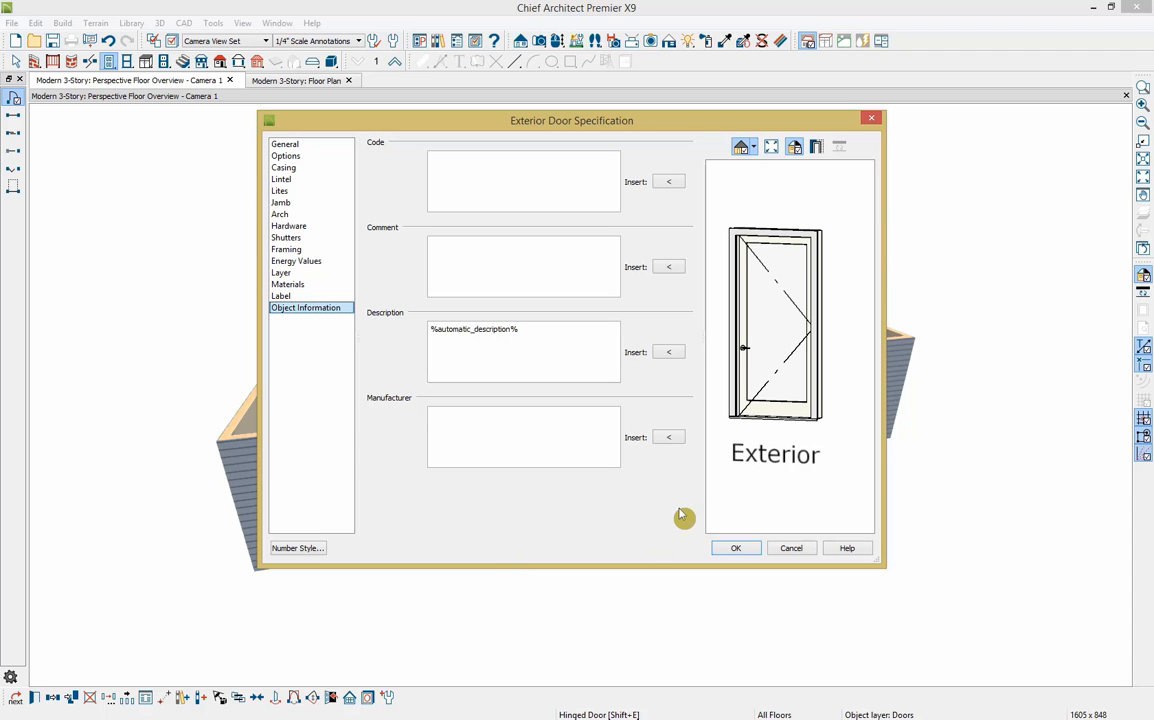
{"action": "left_click", "coordinate": [737, 549]}
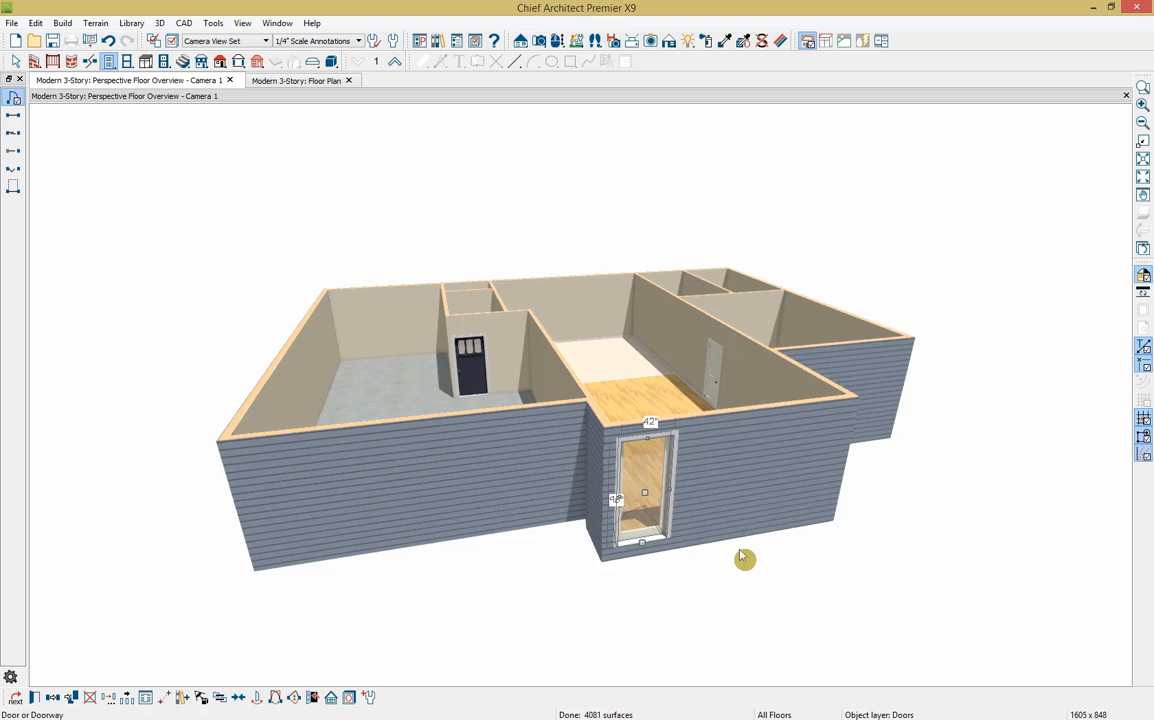
Change the door inside the garage to the Panel style and mark it as a fire door
{"action": "left_click", "coordinate": [470, 374]}
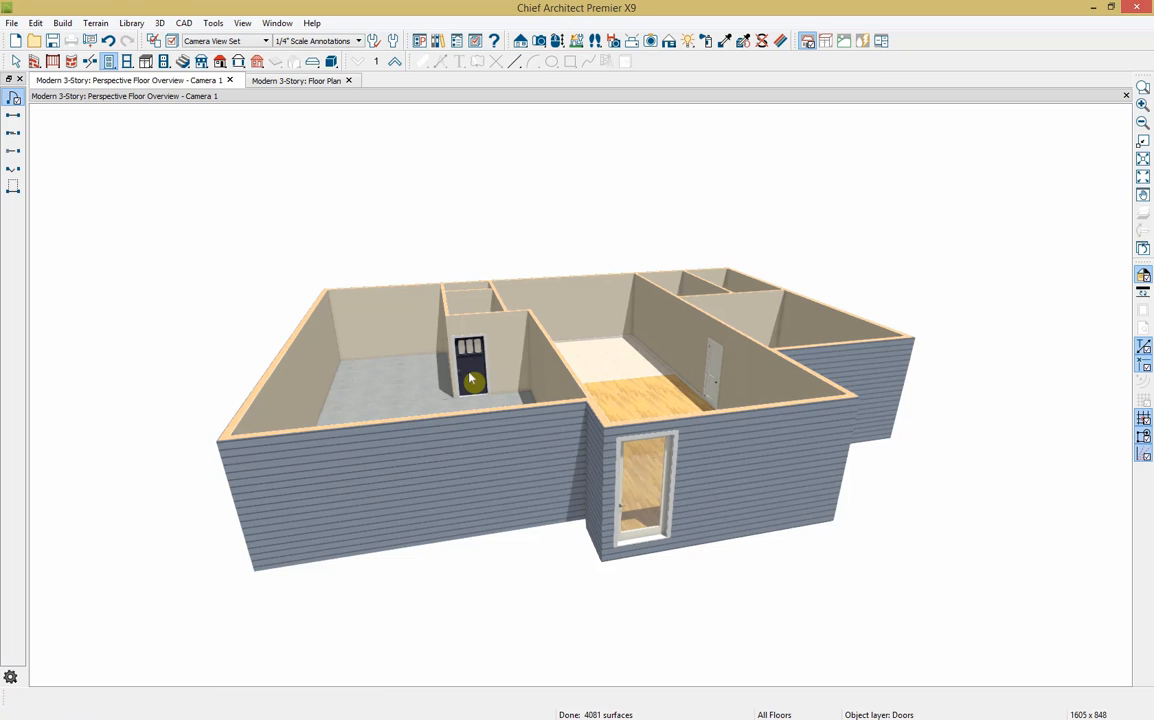
{"action": "left_click", "coordinate": [40, 697]}
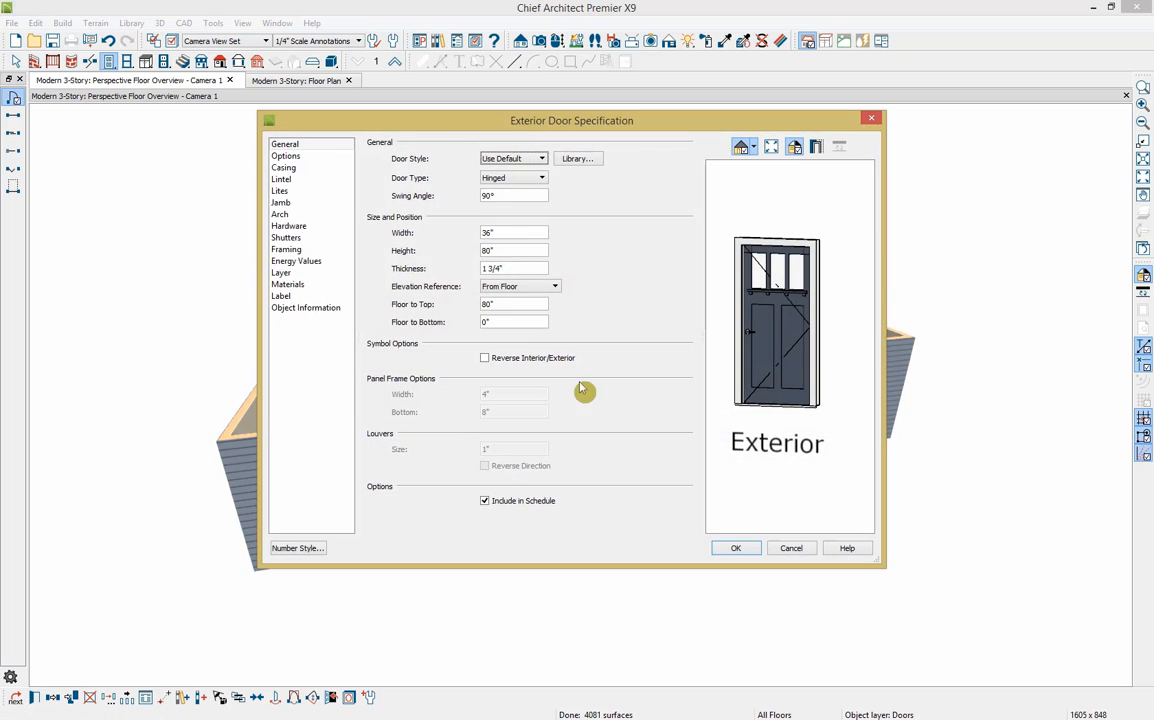
{"action": "left_click", "coordinate": [521, 158]}
{"action": "left_click", "coordinate": [521, 158]}
{"action": "left_click", "coordinate": [515, 159]}
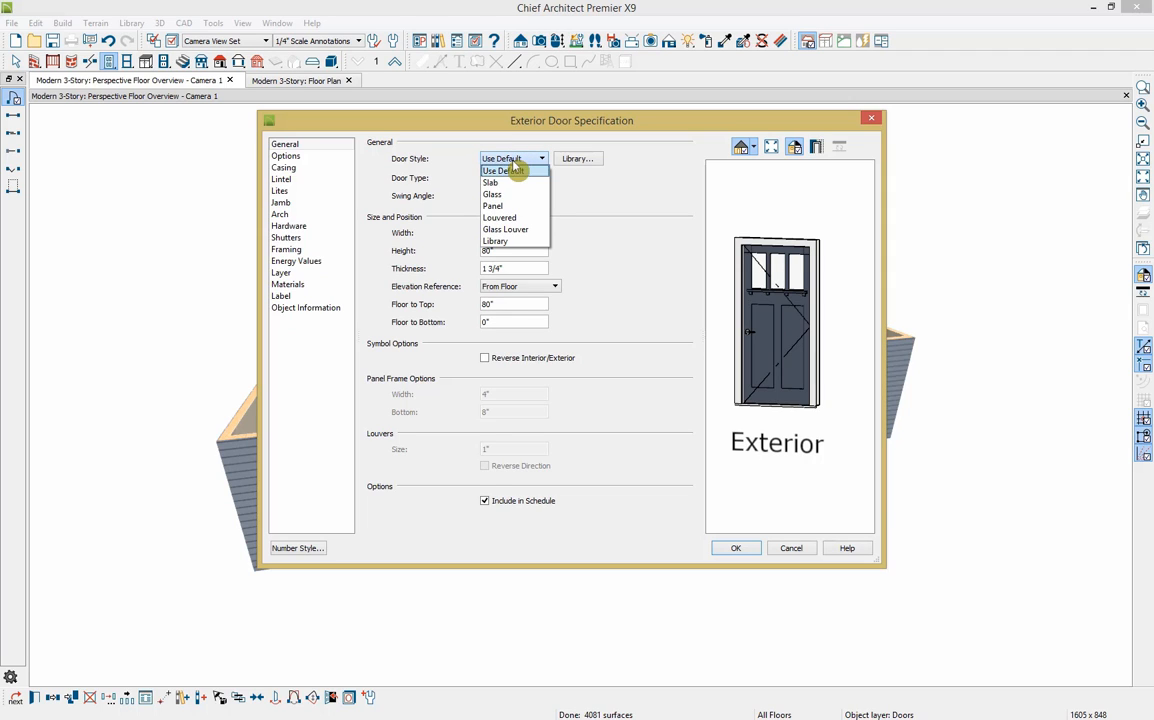
{"action": "left_click", "coordinate": [510, 206]}
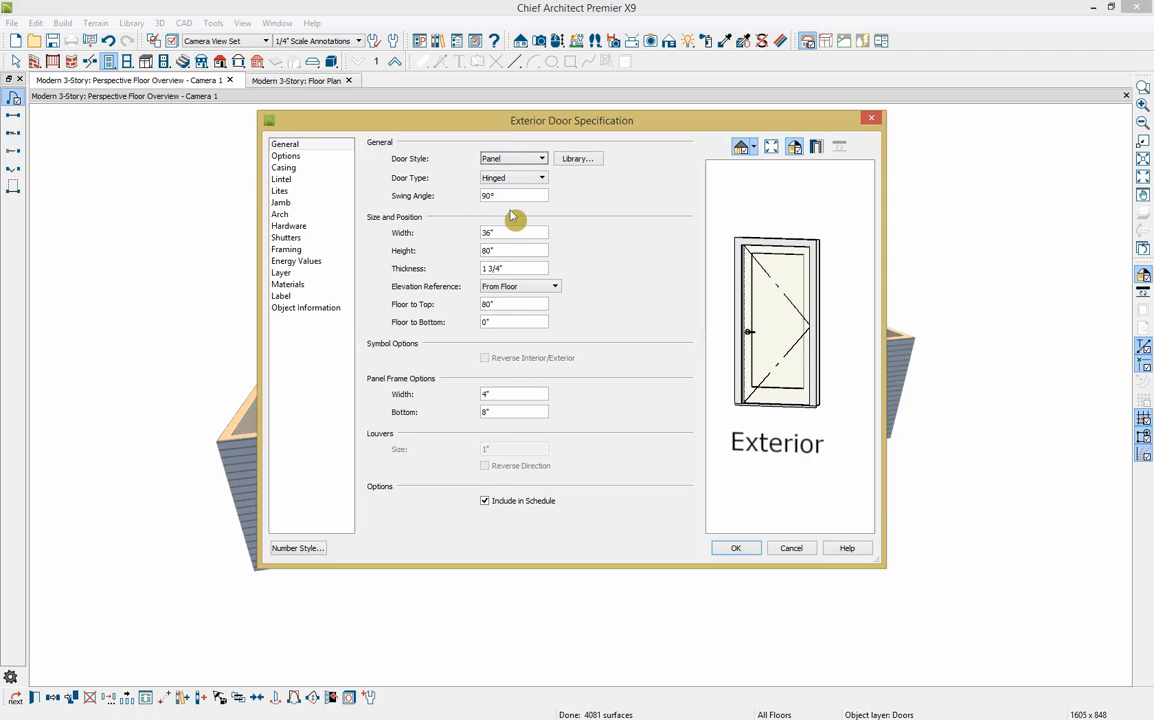
{"action": "left_click", "coordinate": [312, 156]}
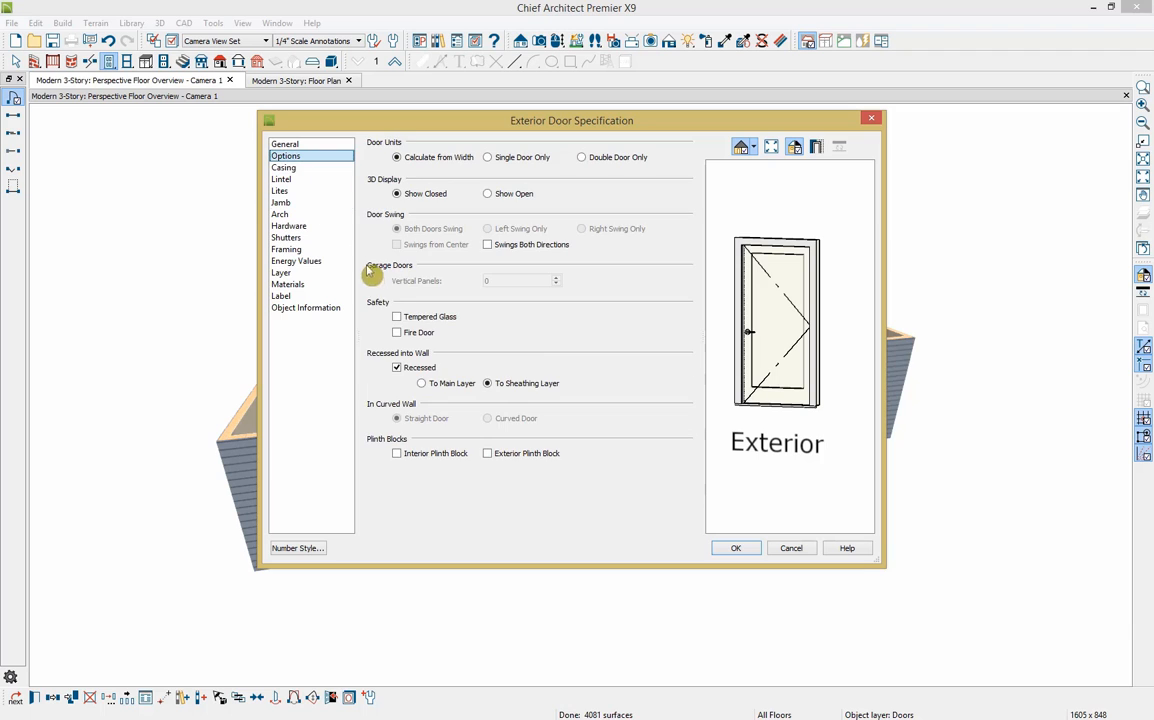
{"action": "left_click", "coordinate": [416, 333]}
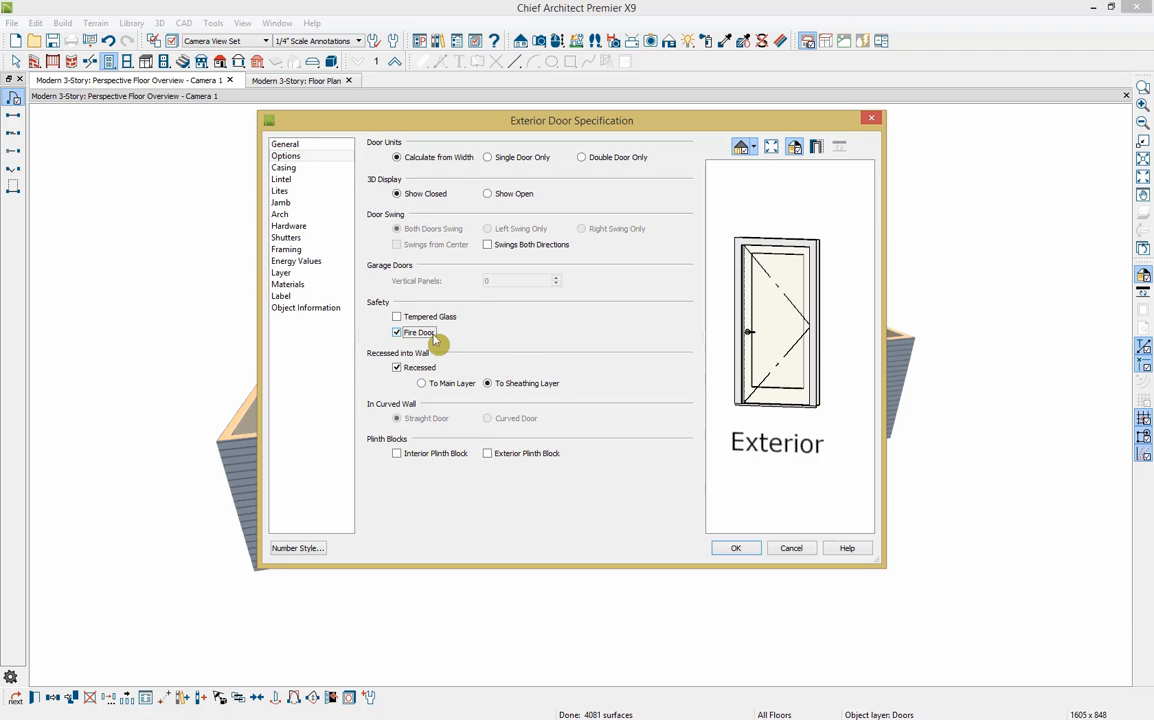
{"action": "left_click", "coordinate": [737, 551]}
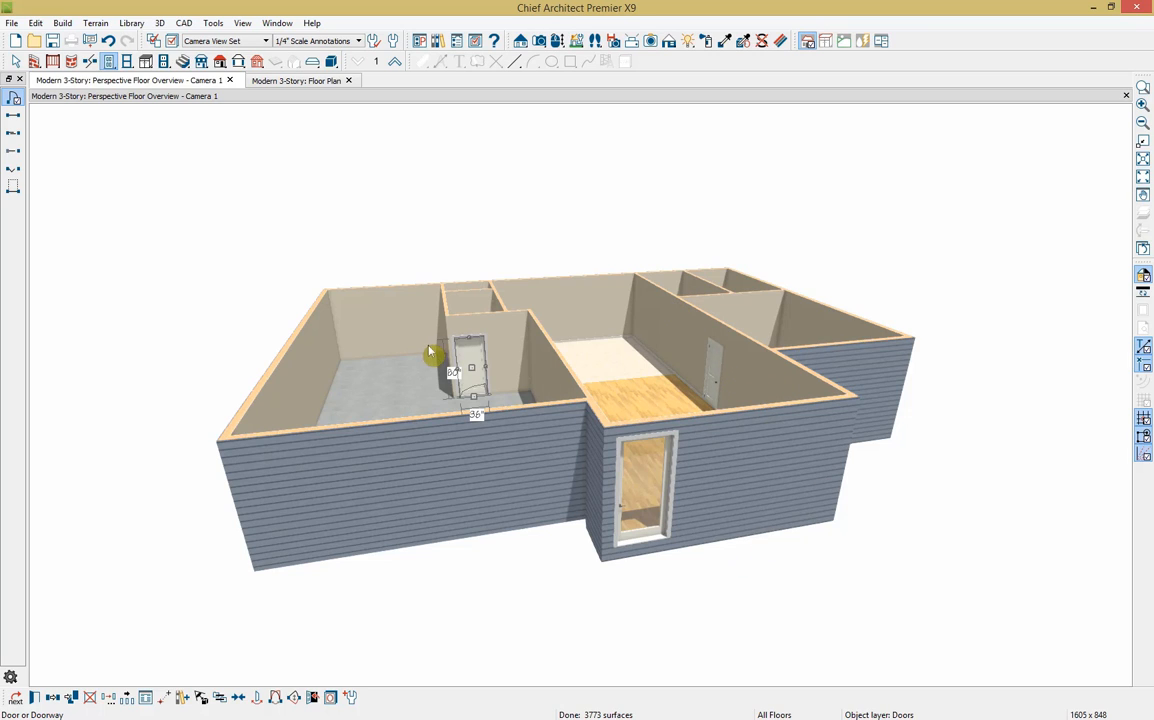
Place a garage door in the garage's front wall and widen it to about 186"
{"action": "left_click", "coordinate": [14, 190]}
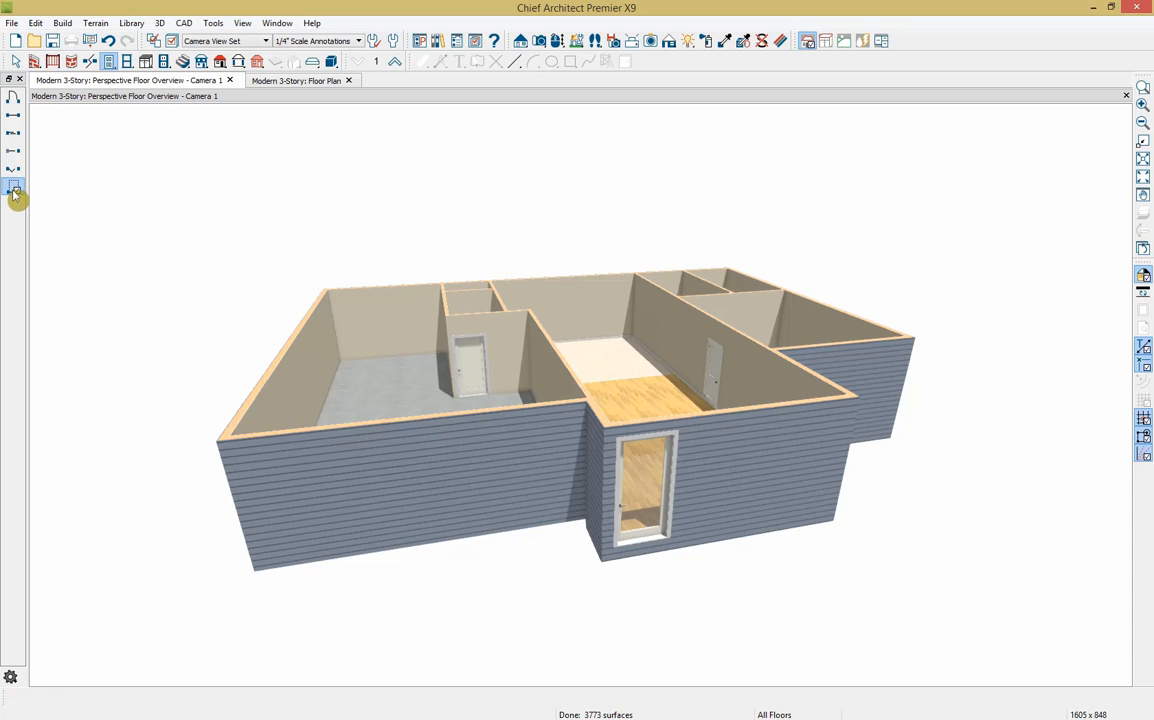
{"action": "left_click", "coordinate": [351, 489]}
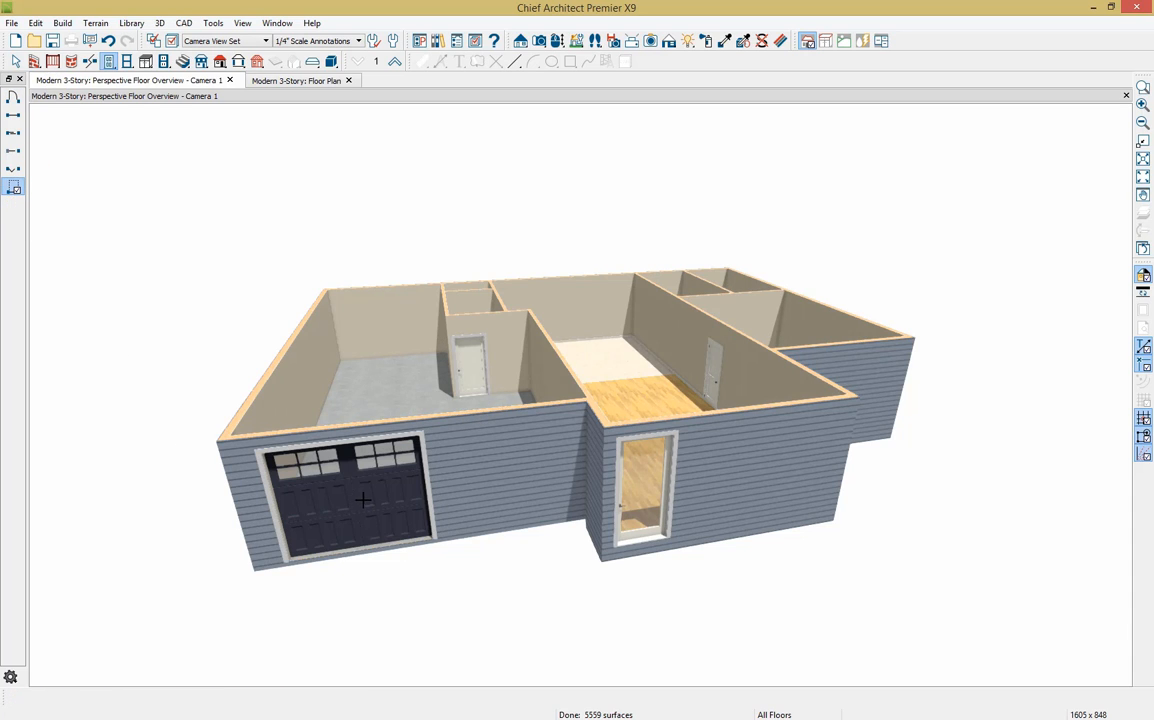
{"action": "left_click", "coordinate": [365, 502]}
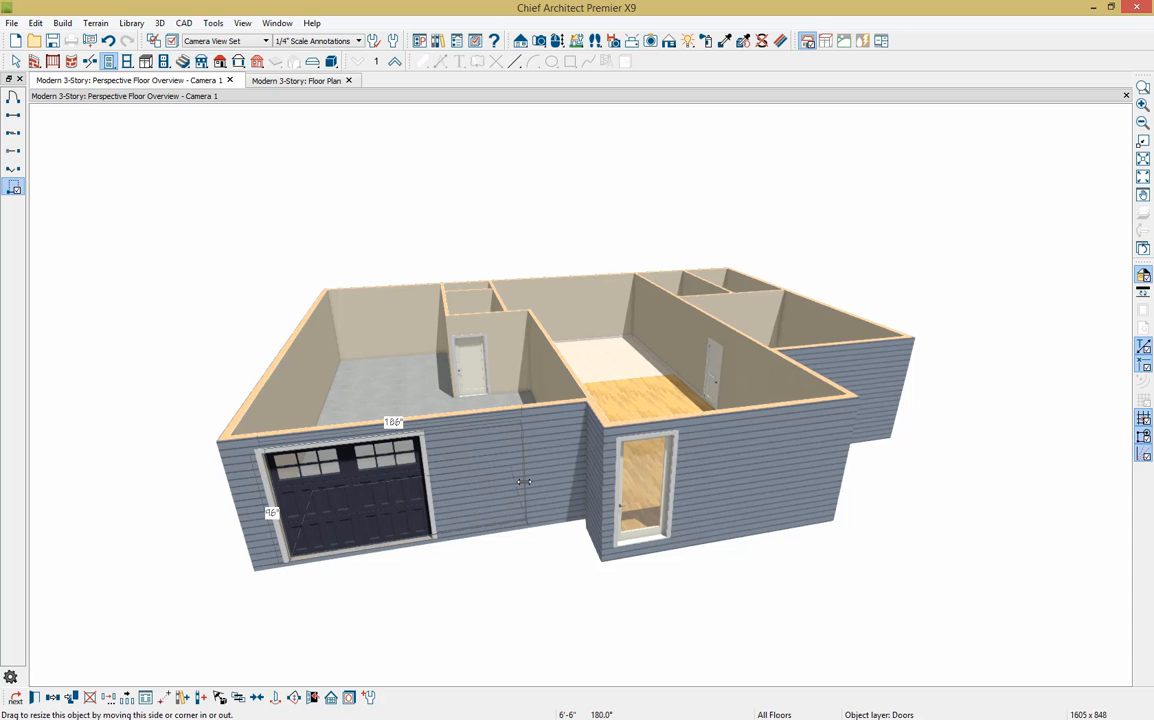
{"action": "left_click_drag", "start_coordinate": [522, 482], "coordinate": [524, 484]}
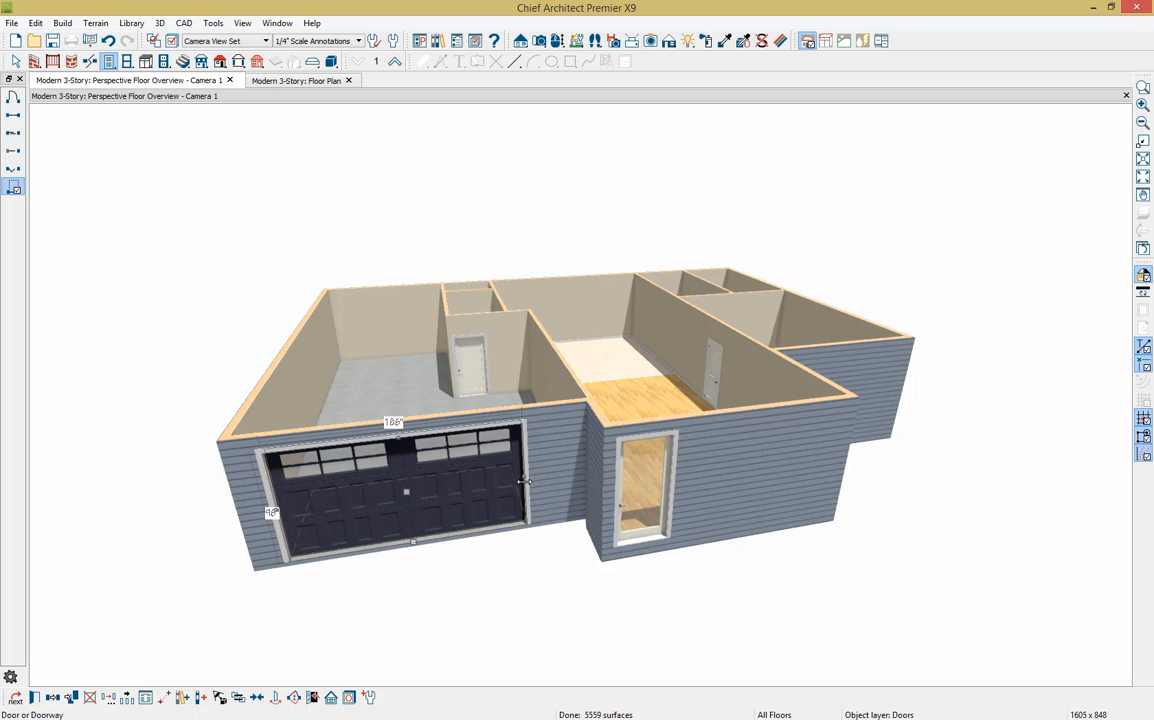
Set the garage door's width to 16' and its library style to Garage Door CHD08, and center it in the garage
{"action": "left_click", "coordinate": [34, 697]}
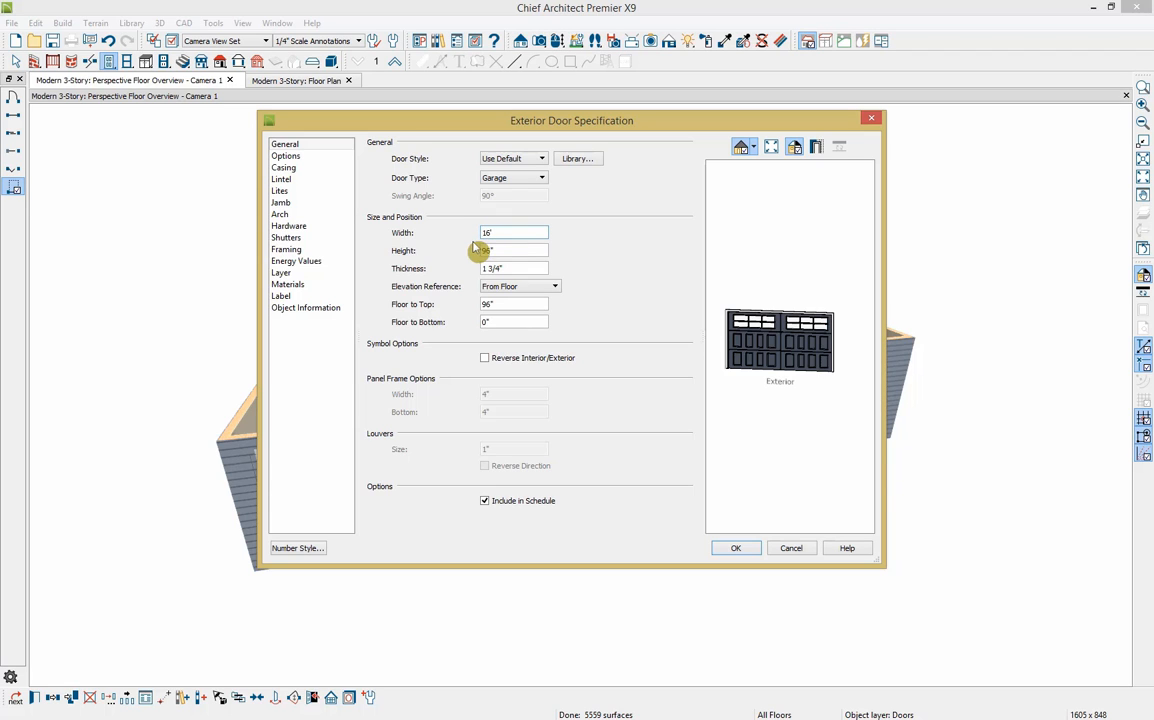
{"action": "left_click", "coordinate": [537, 248]}
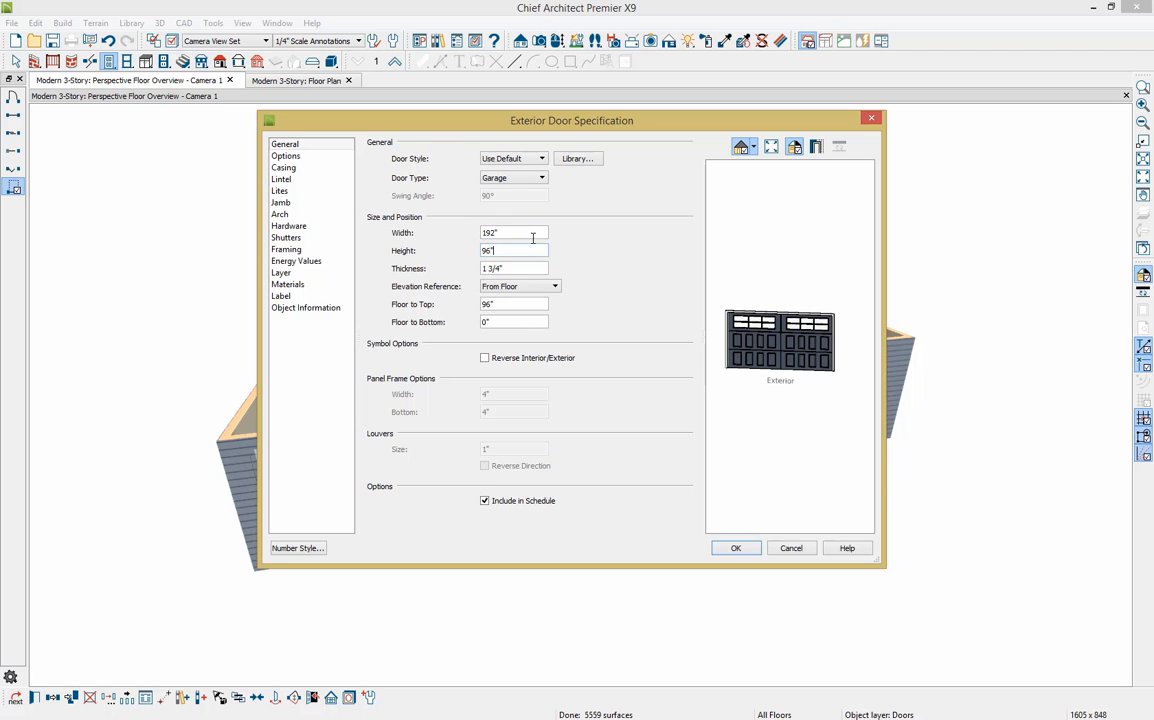
{"action": "left_click", "coordinate": [586, 163]}
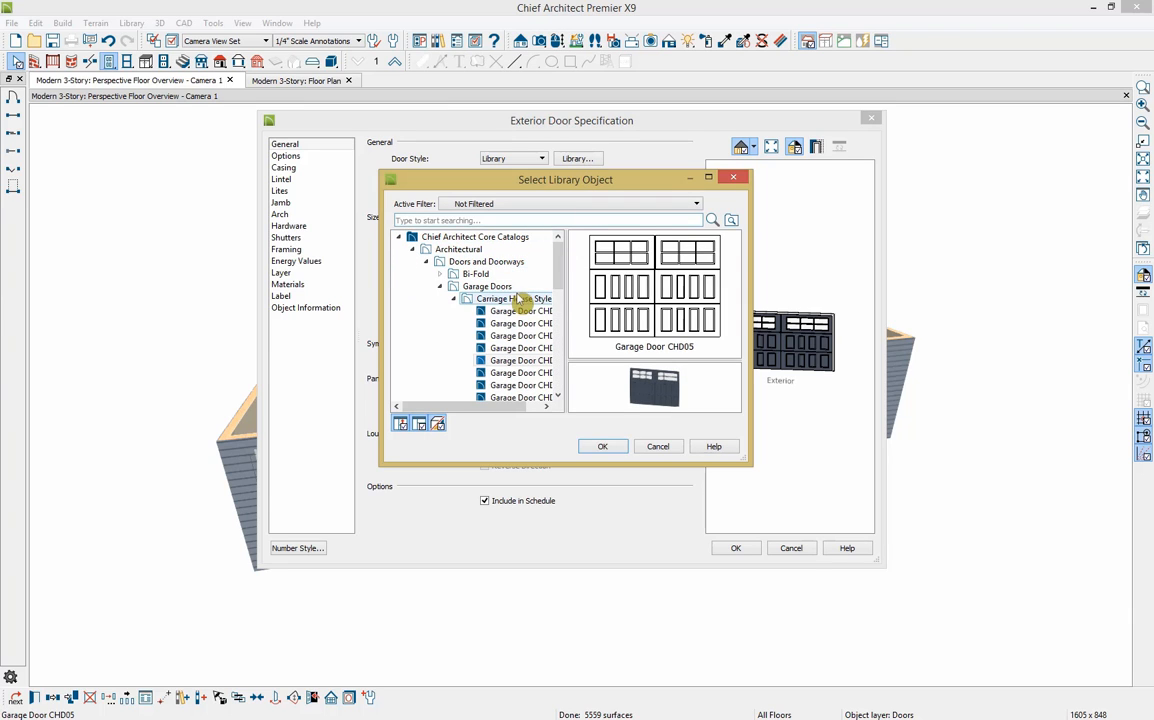
{"action": "left_click", "coordinate": [526, 387]}
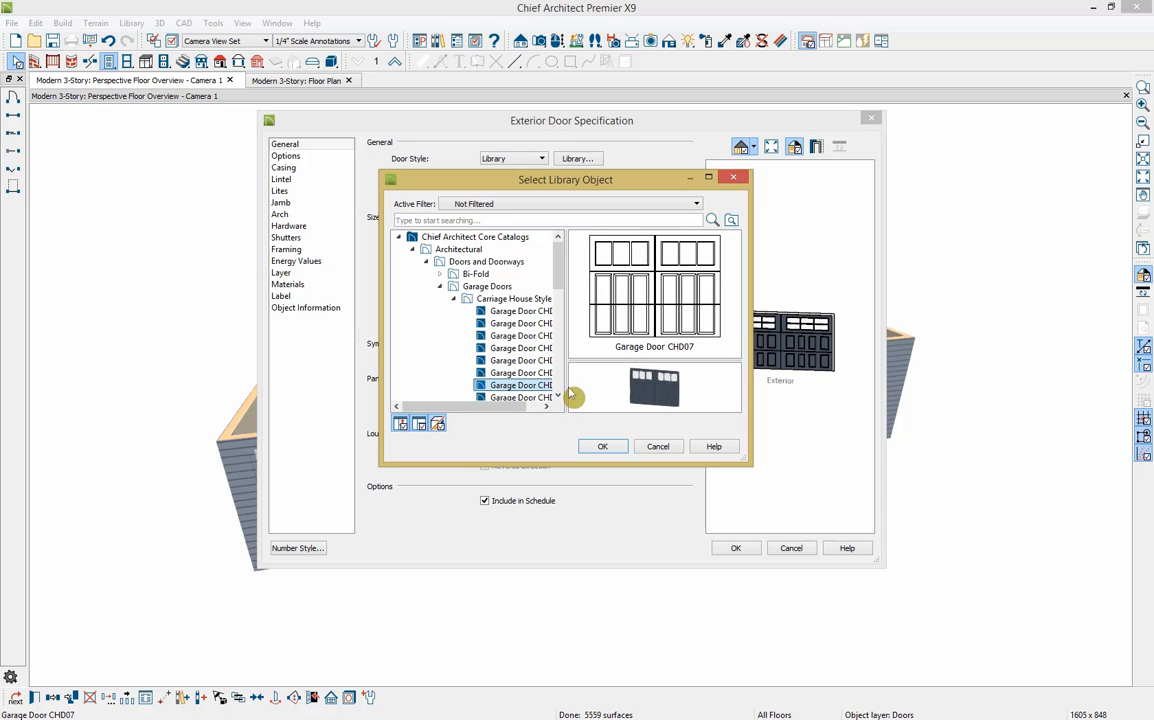
{"action": "left_click", "coordinate": [526, 397]}
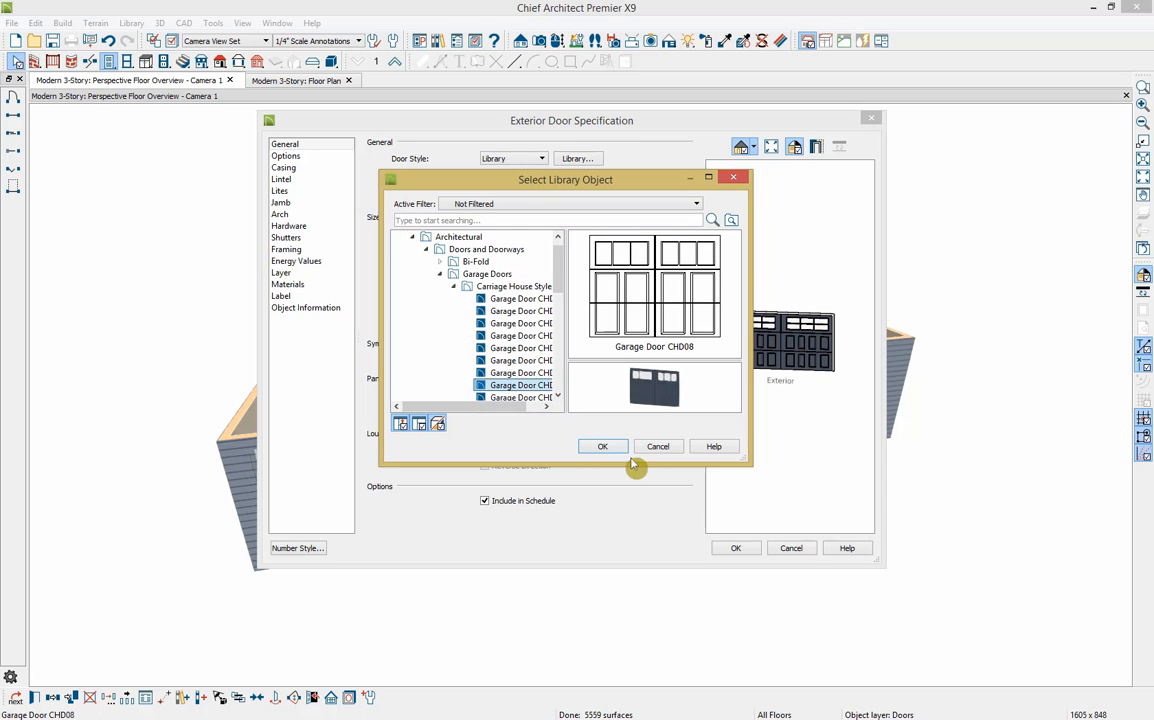
{"action": "left_click", "coordinate": [604, 447]}
{"action": "left_click", "coordinate": [745, 551]}
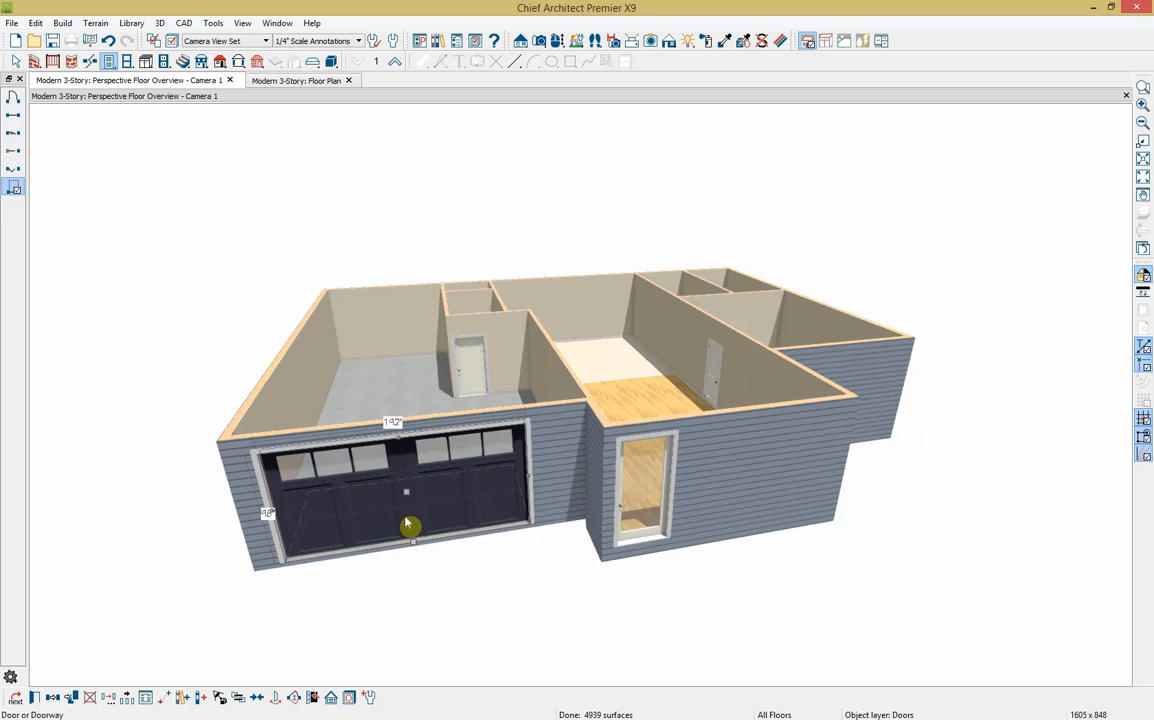
{"action": "left_click", "coordinate": [260, 702]}
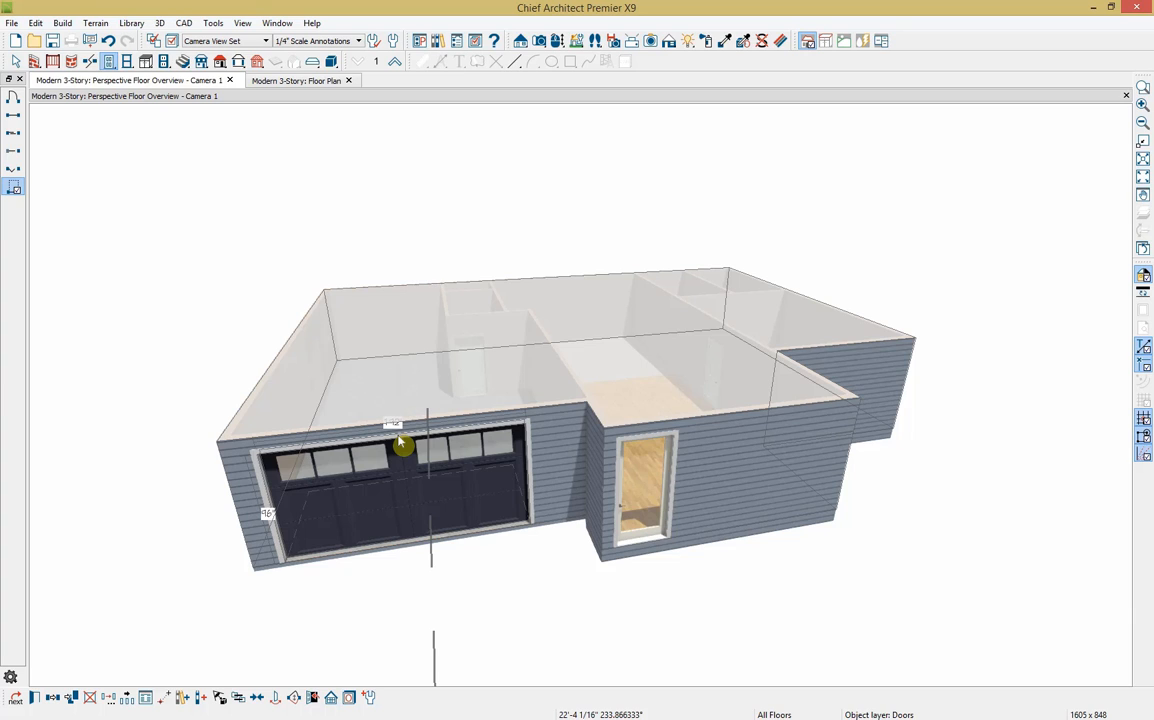
{"action": "left_click", "coordinate": [400, 441]}
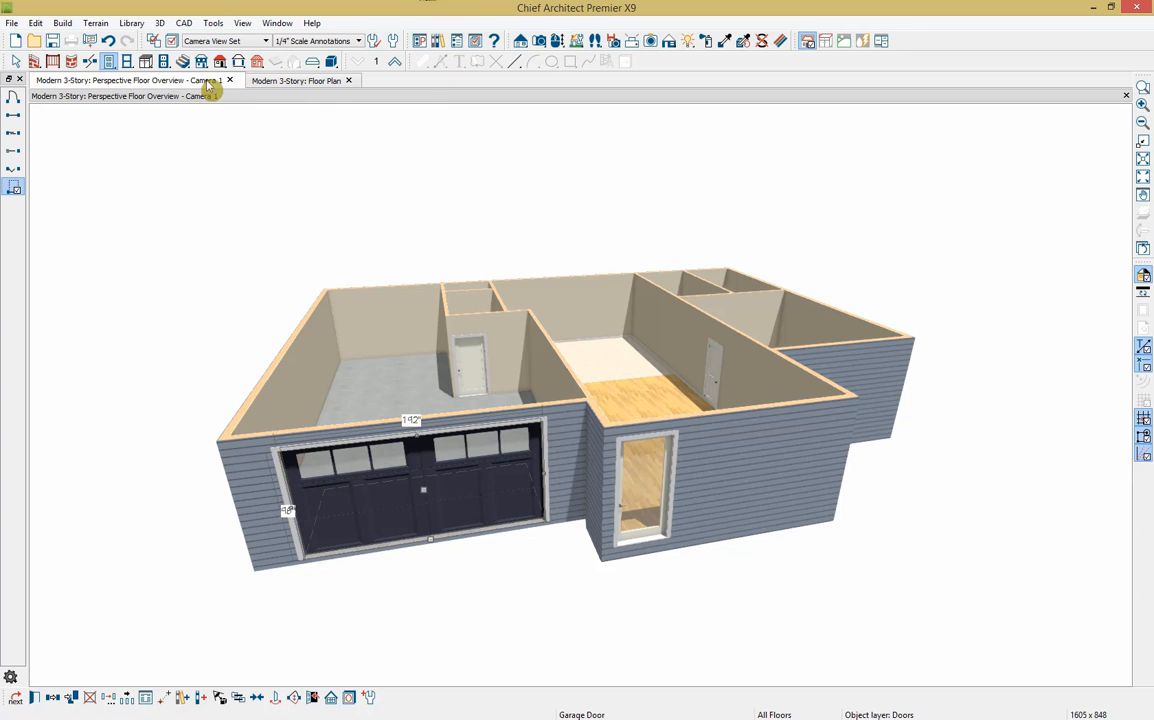
Place a sliding exterior door in the right-hand room's front wall and widen it to about 100"
{"action": "left_click", "coordinate": [557, 41]}
{"action": "left_click_drag", "start_coordinate": [693, 218], "coordinate": [561, 237]}
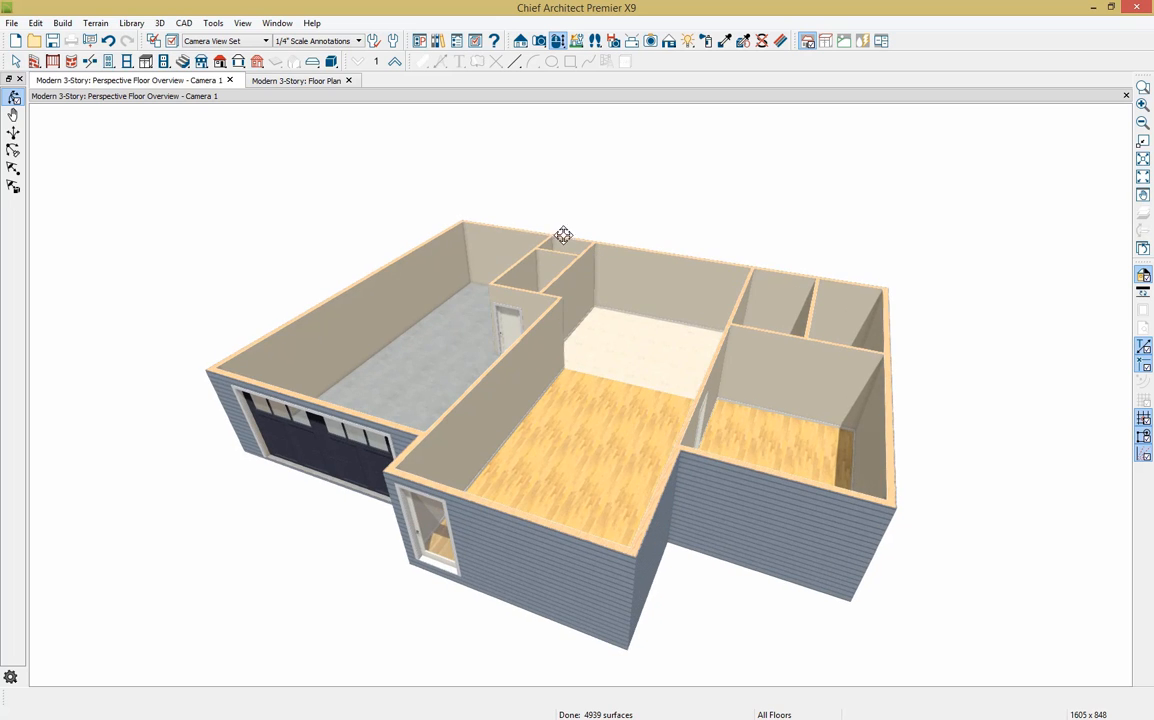
{"action": "left_click", "coordinate": [109, 61]}
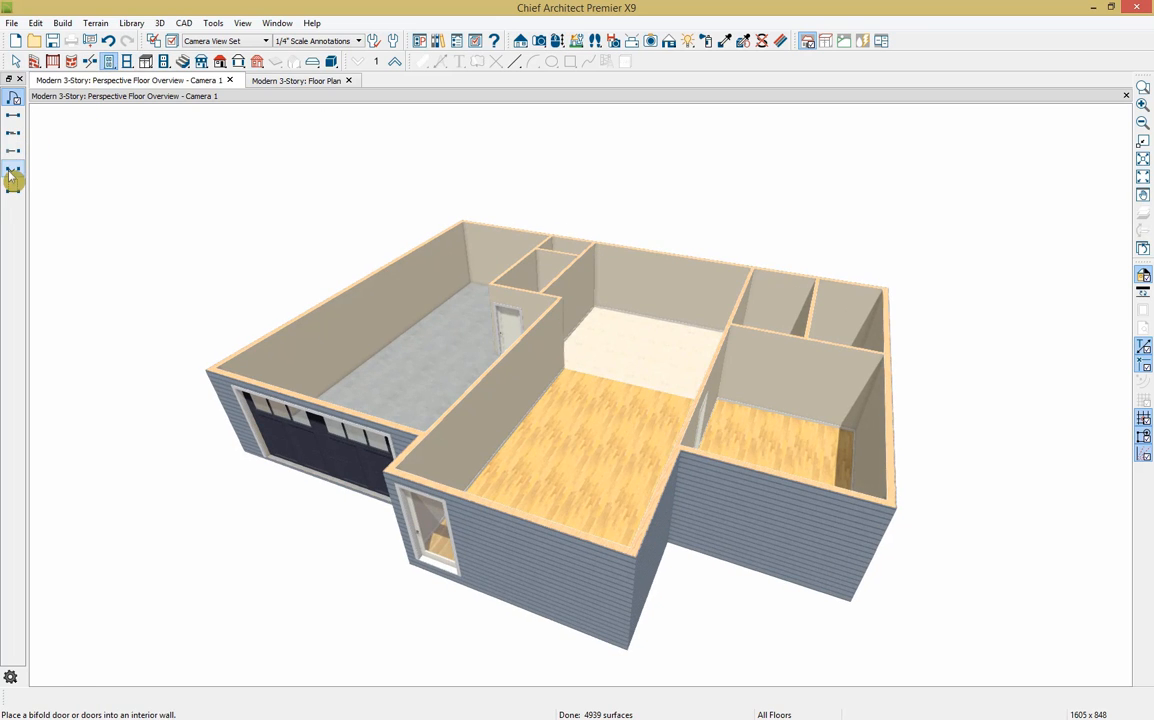
{"action": "left_click", "coordinate": [13, 133]}
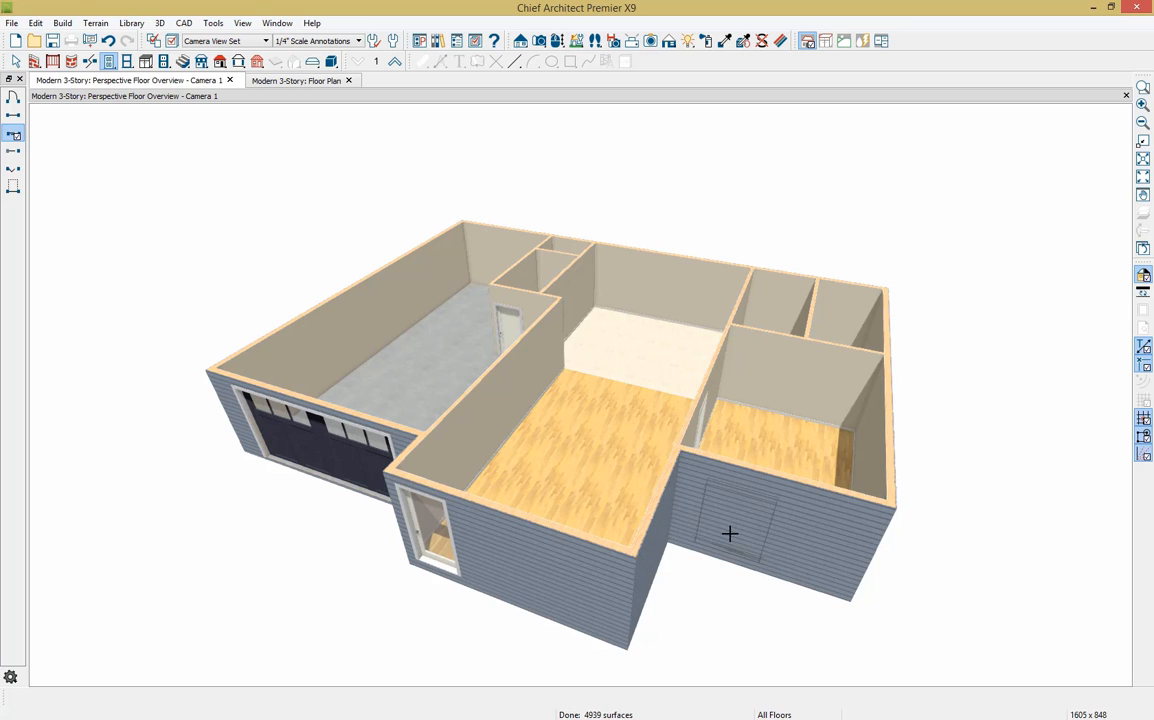
{"action": "left_click", "coordinate": [729, 534]}
{"action": "left_click", "coordinate": [741, 528]}
{"action": "left_click_drag", "start_coordinate": [772, 533], "coordinate": [820, 547]}
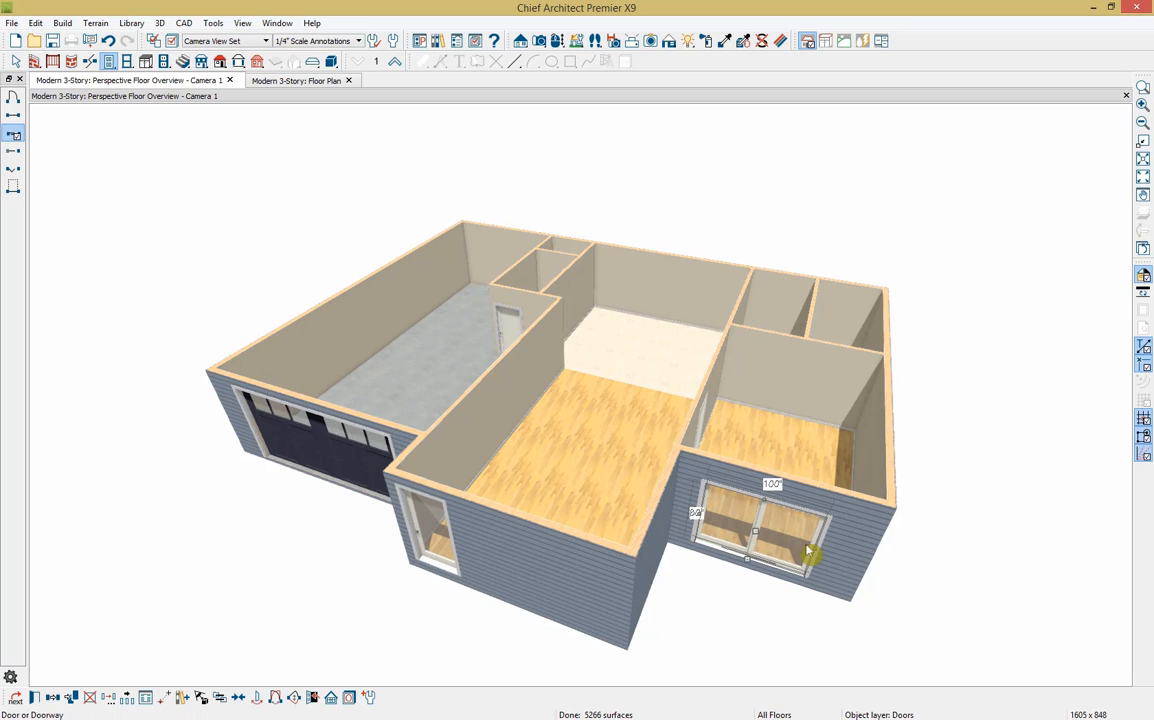
Change the sliding door to three panels and shift it slightly along the wall toward the outer corner
{"action": "left_click", "coordinate": [34, 698]}
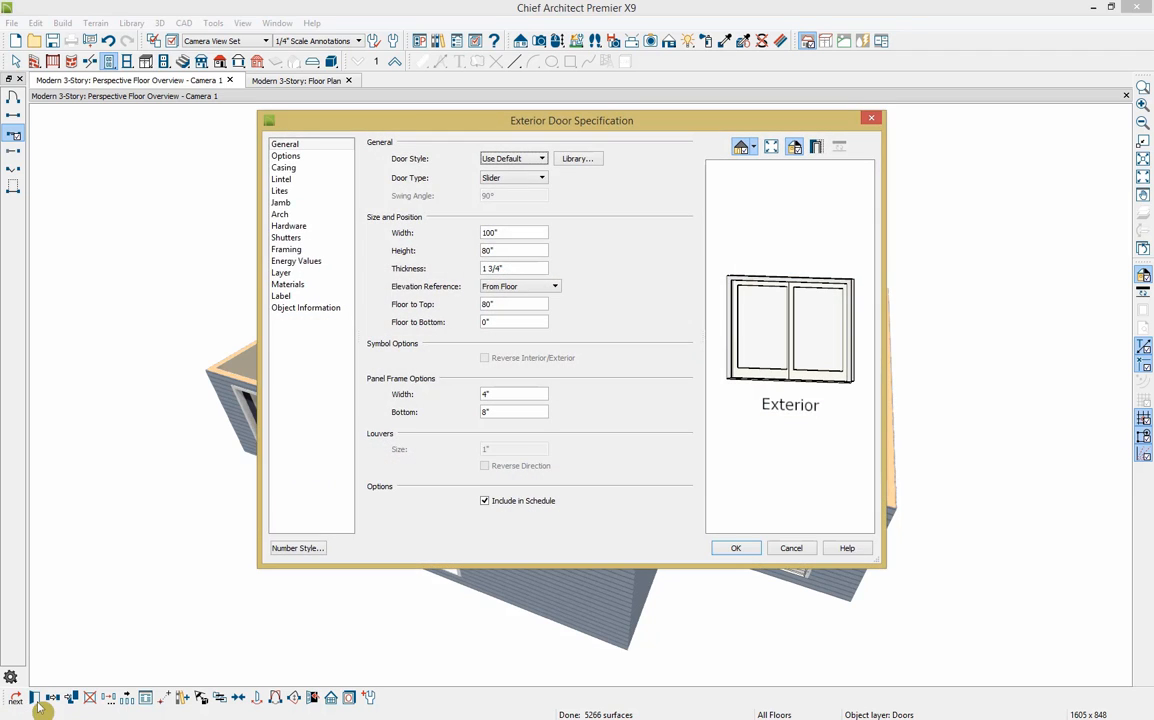
{"action": "left_click", "coordinate": [295, 157]}
{"action": "left_click", "coordinate": [505, 157]}
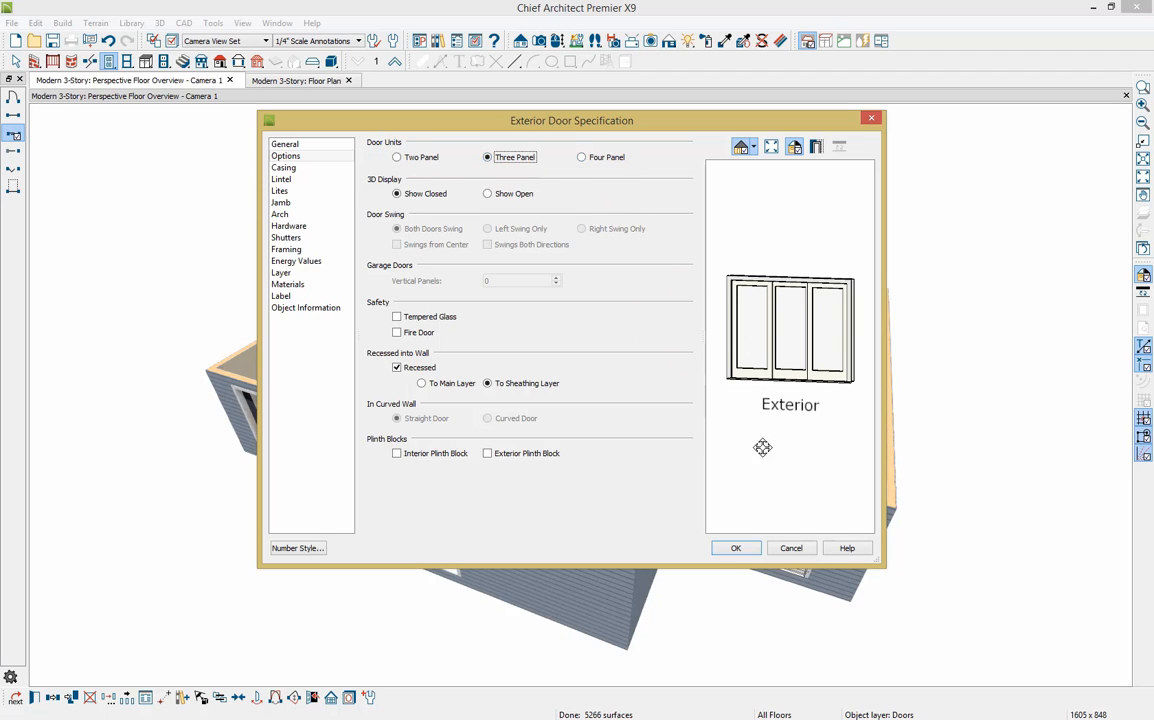
{"action": "left_click", "coordinate": [740, 549]}
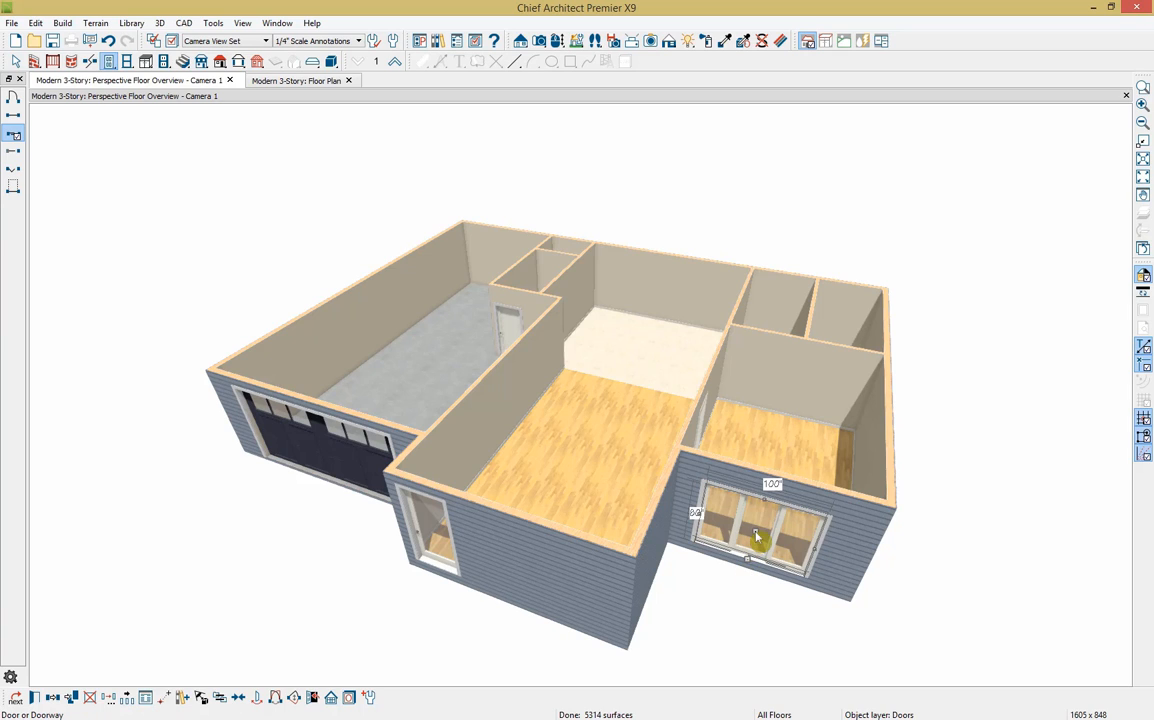
{"action": "left_click_drag", "start_coordinate": [755, 531], "coordinate": [762, 532]}
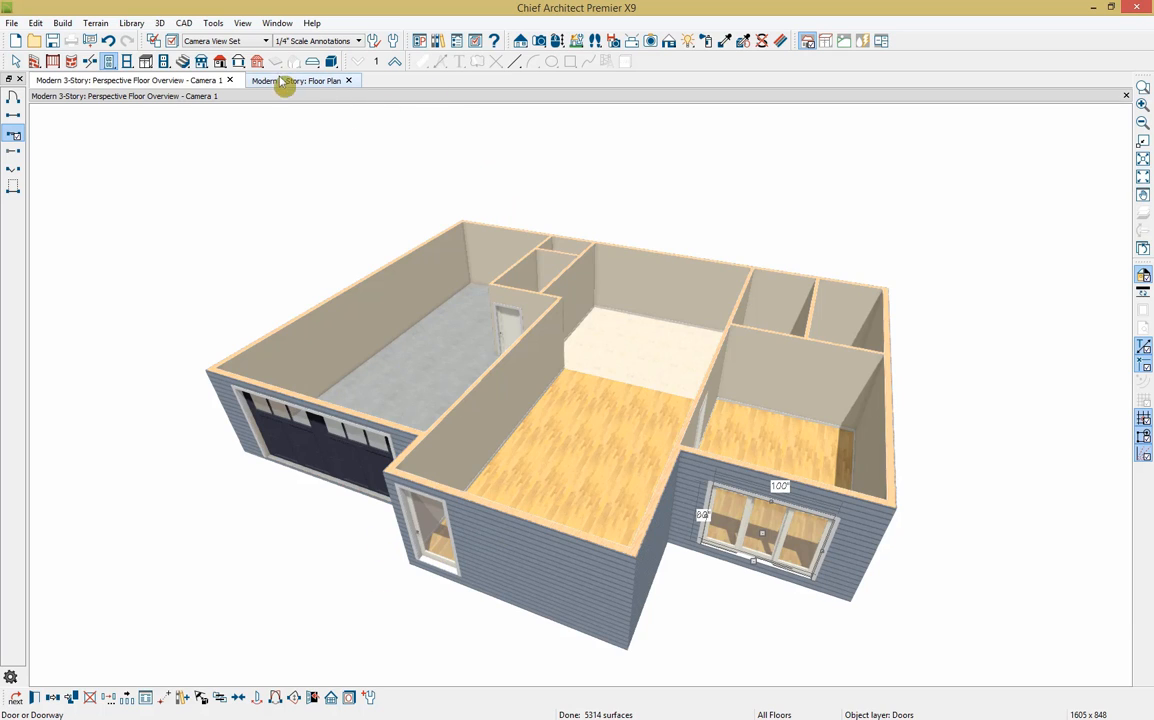
Place a doorway in the wall dividing garage and middle room, and pocket doors in the right room's back wall and between the two small rooms behind it
{"action": "left_click", "coordinate": [14, 129]}
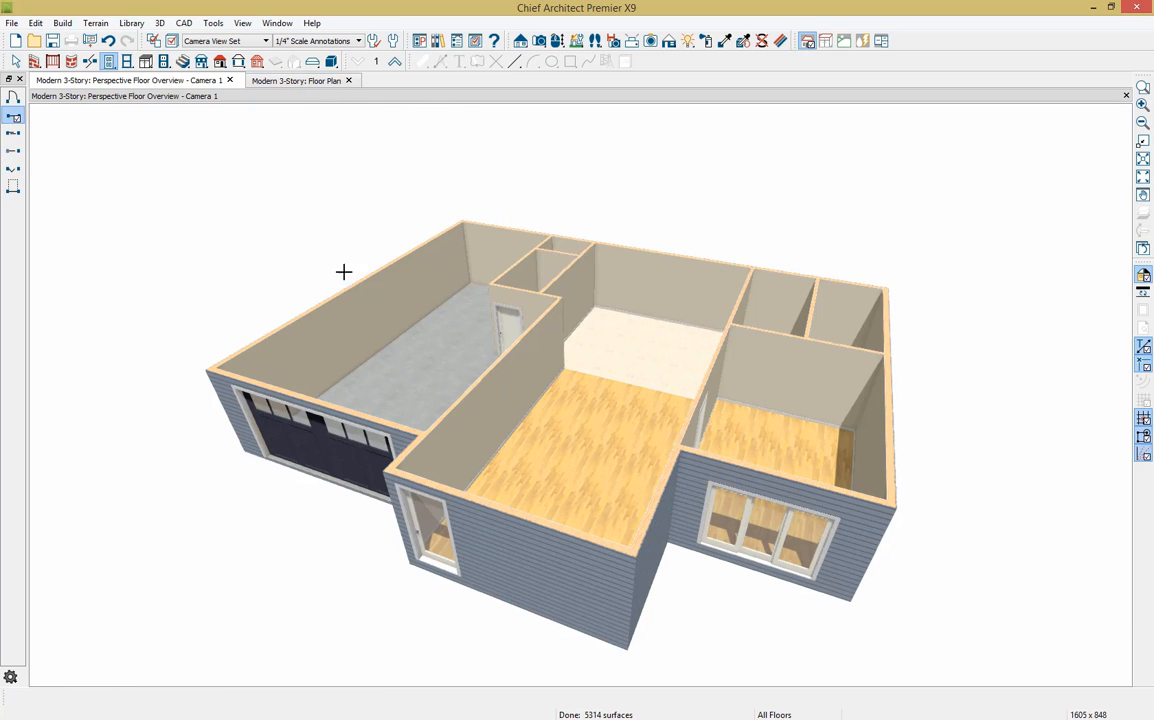
{"action": "left_click", "coordinate": [555, 297]}
{"action": "left_click", "coordinate": [14, 151]}
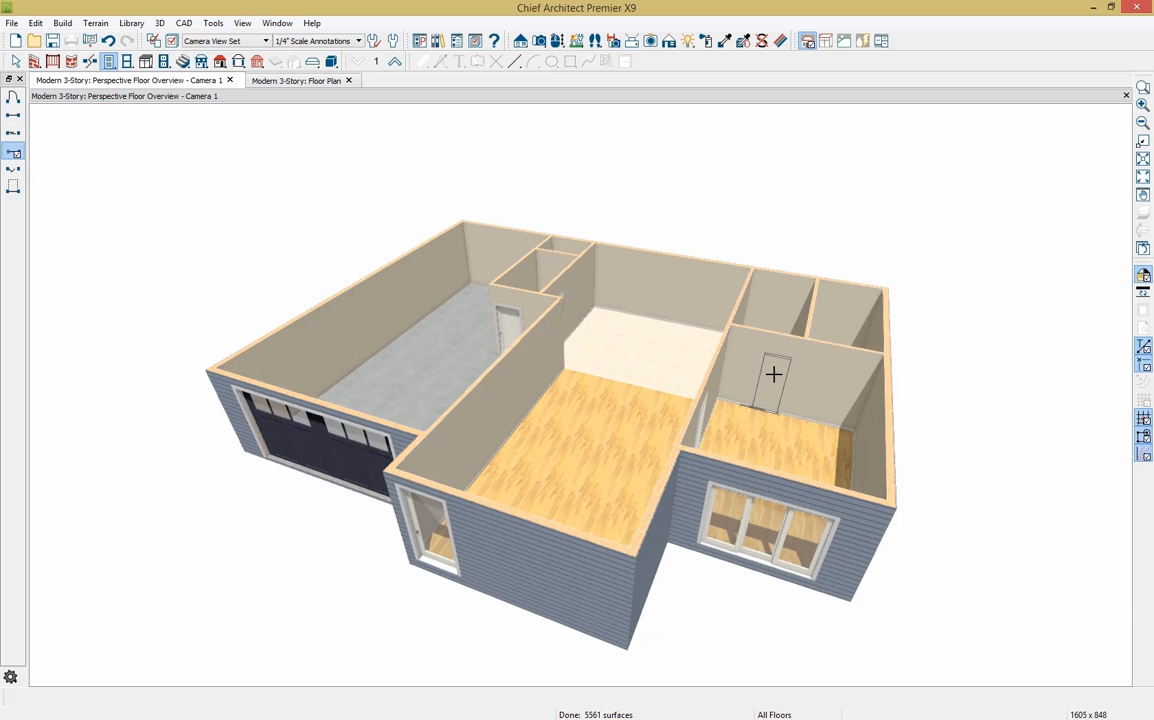
{"action": "left_click", "coordinate": [762, 372]}
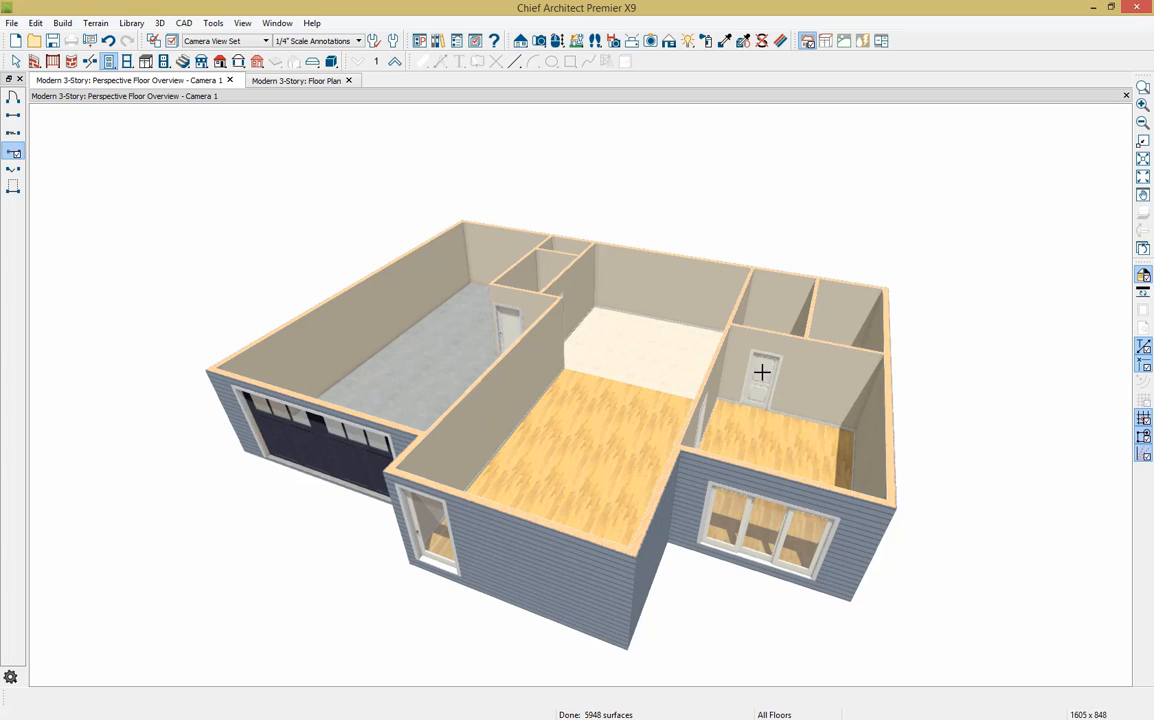
{"action": "left_click", "coordinate": [805, 327]}
Place a window in the front wall beside the glass entry door, leaving a small gap between them
{"action": "left_click", "coordinate": [128, 61]}
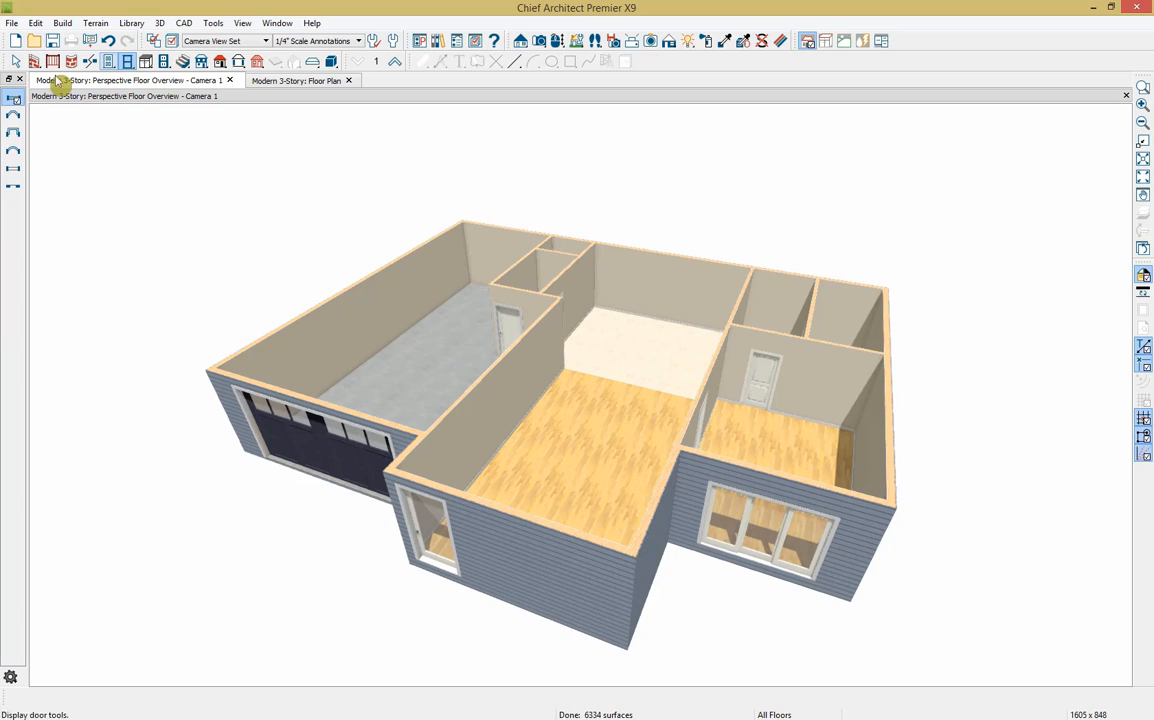
{"action": "left_click", "coordinate": [470, 545]}
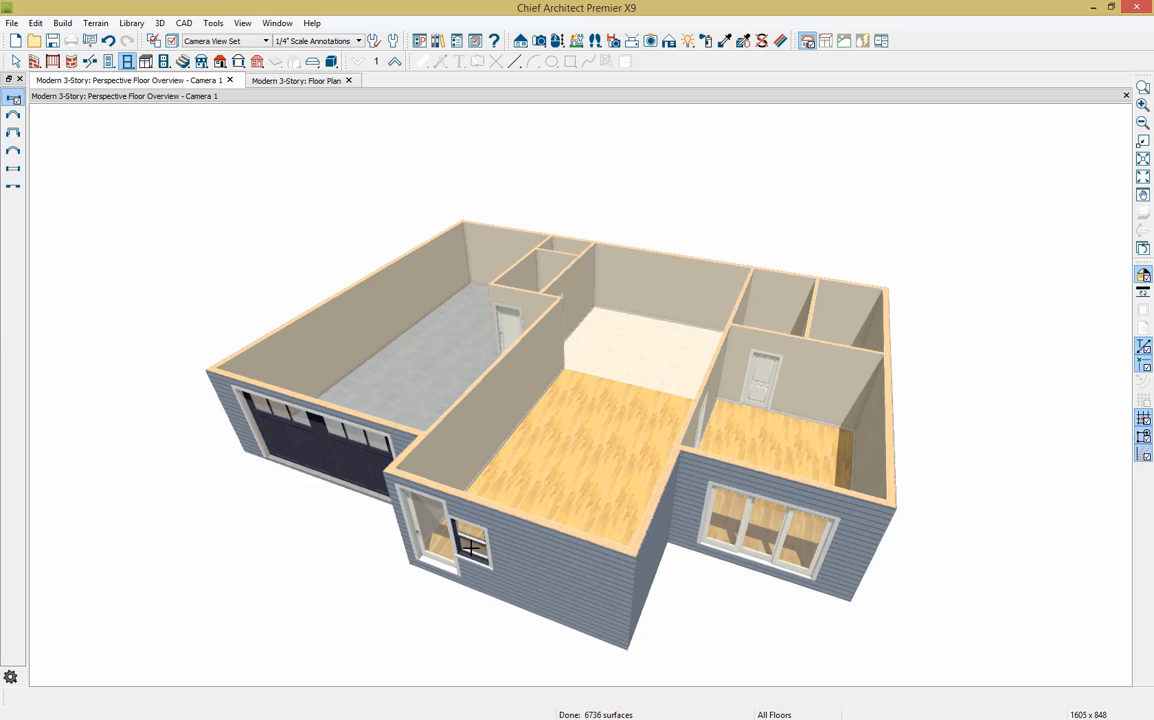
{"action": "left_click", "coordinate": [557, 40]}
{"action": "left_click_drag", "start_coordinate": [624, 464], "coordinate": [636, 422]}
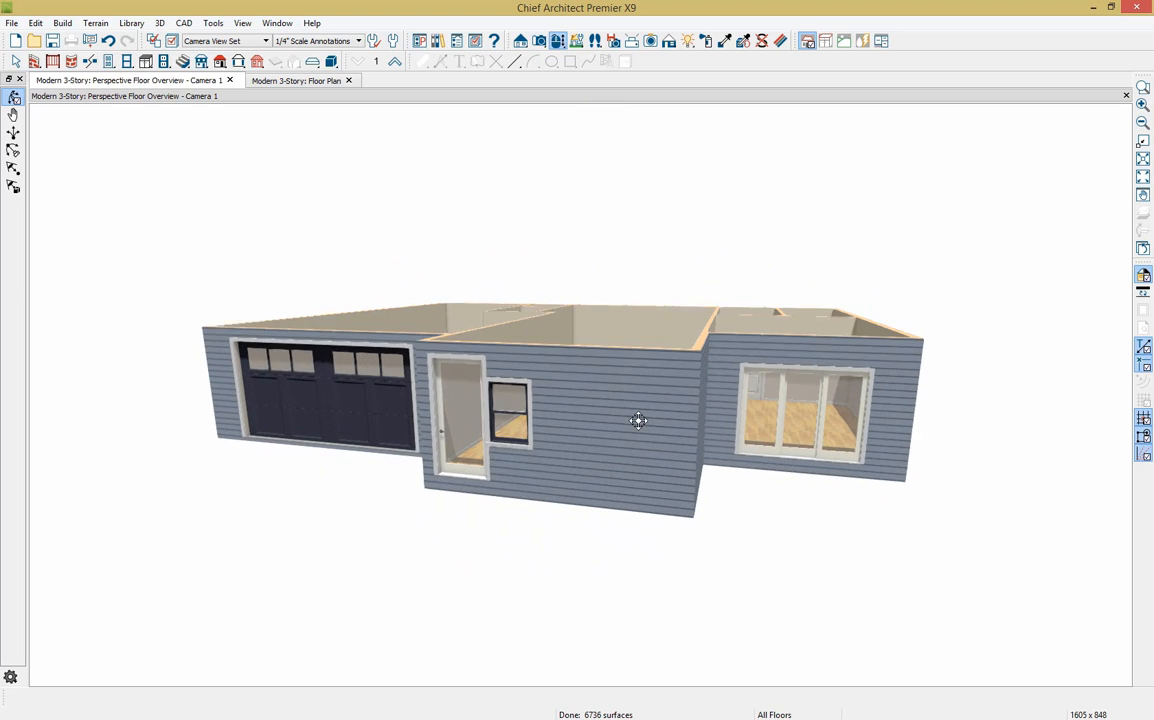
{"action": "left_click", "coordinate": [498, 418]}
{"action": "left_click_drag", "start_coordinate": [509, 411], "coordinate": [532, 412]}
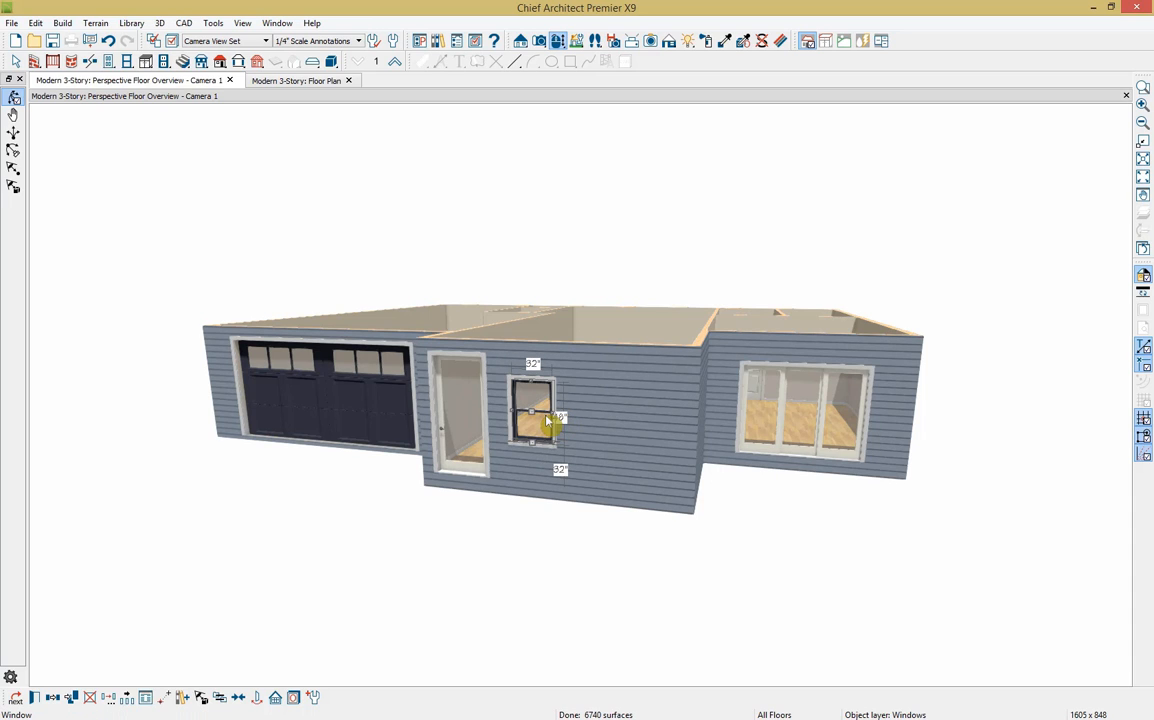
{"action": "left_click_drag", "start_coordinate": [532, 410], "coordinate": [521, 410]}
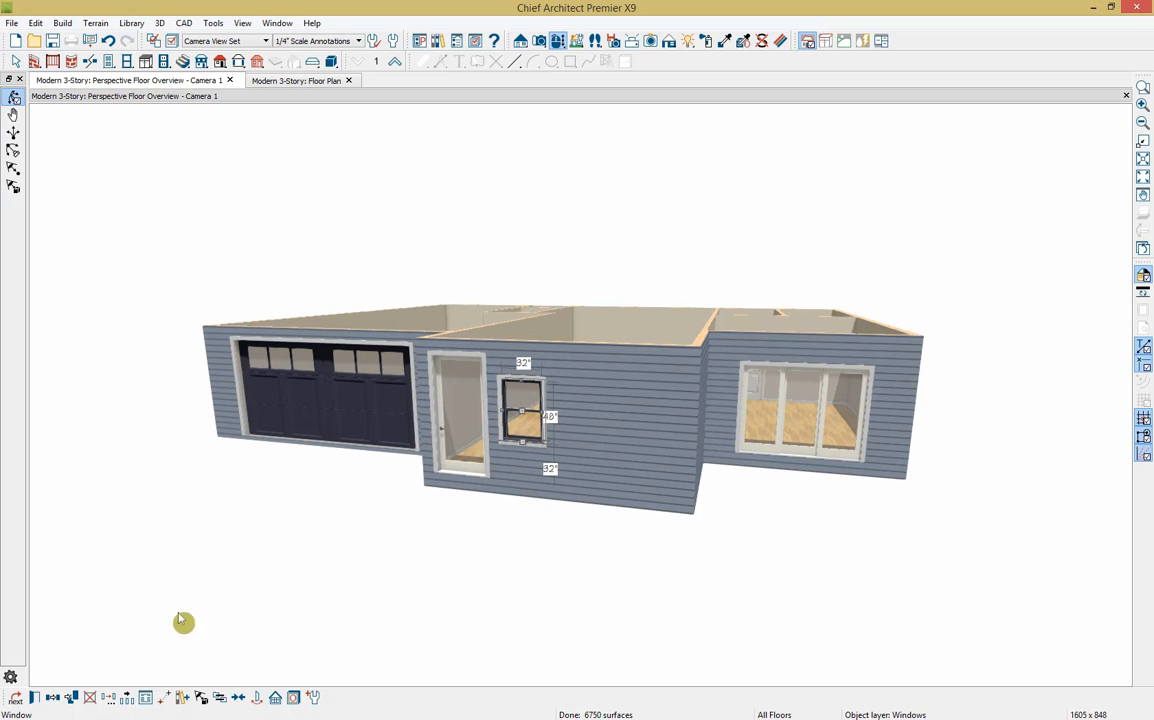
Set the window beside the entry door to 42" wide and 87" high
{"action": "left_click", "coordinate": [36, 698]}
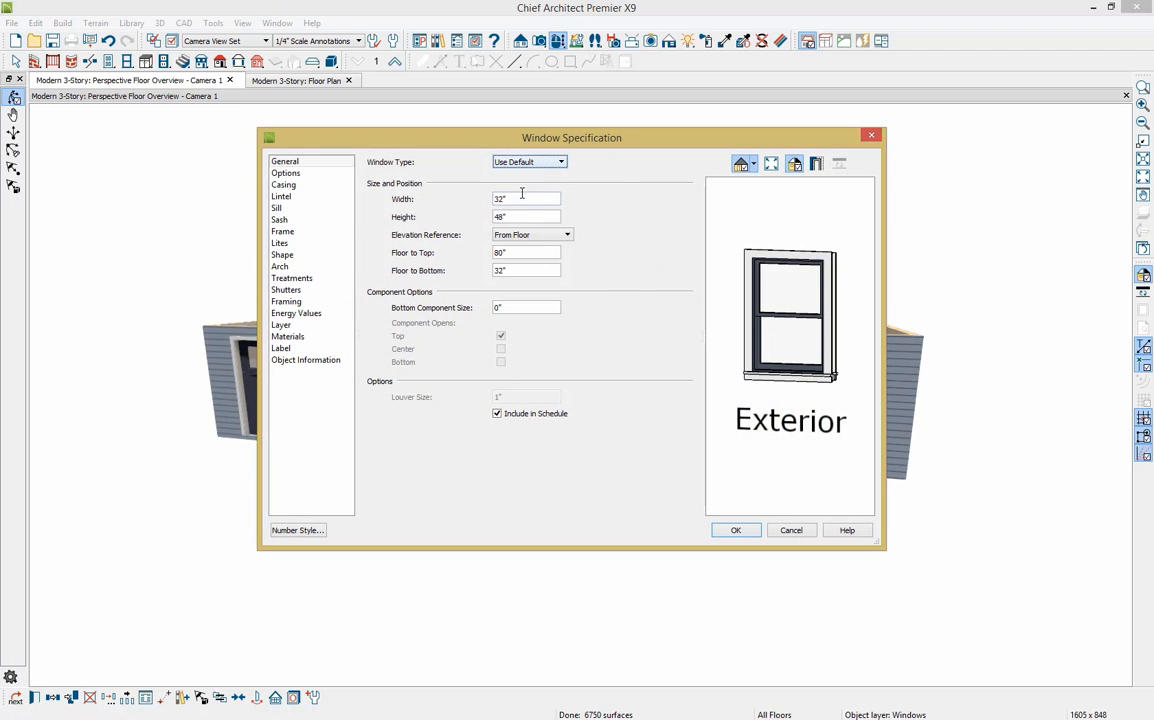
{"action": "left_click_drag", "start_coordinate": [515, 198], "coordinate": [482, 203]}
{"action": "type", "text": "42"}
{"action": "key", "text": "Tab"}
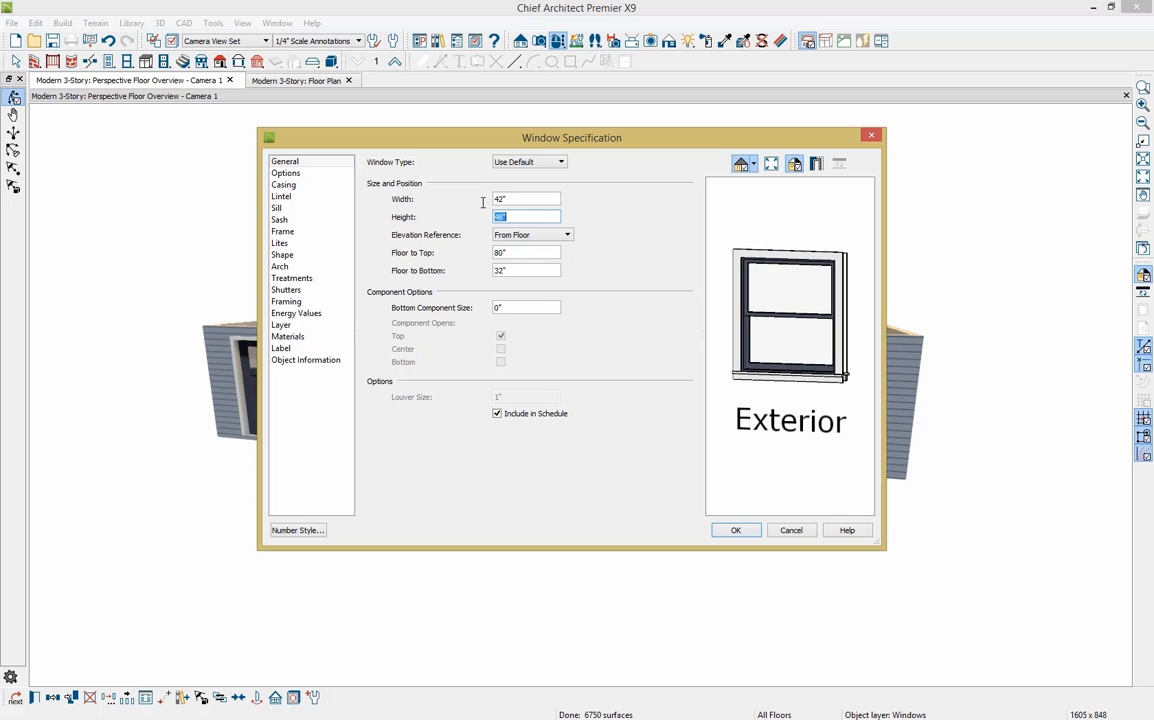
{"action": "type", "text": "87"}
{"action": "key", "text": "Tab"}
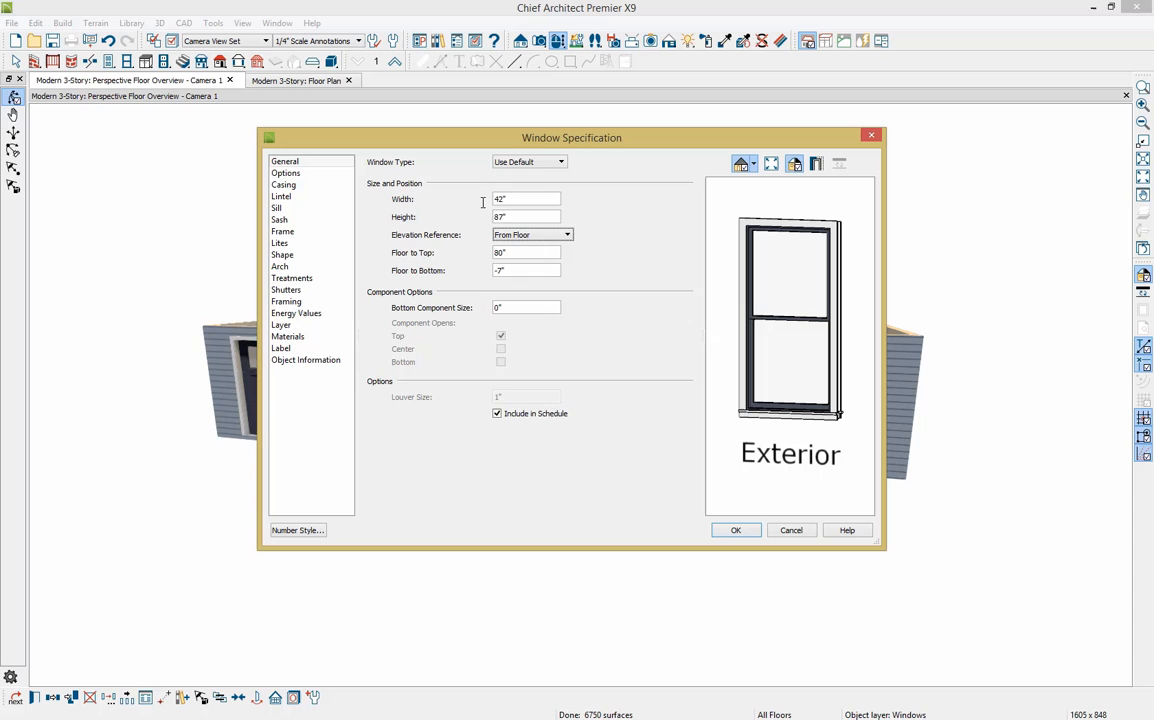
Change the window type to Double Hopper, with floor to bottom at 0" and a bottom component size of 24"
{"action": "left_click", "coordinate": [531, 163]}
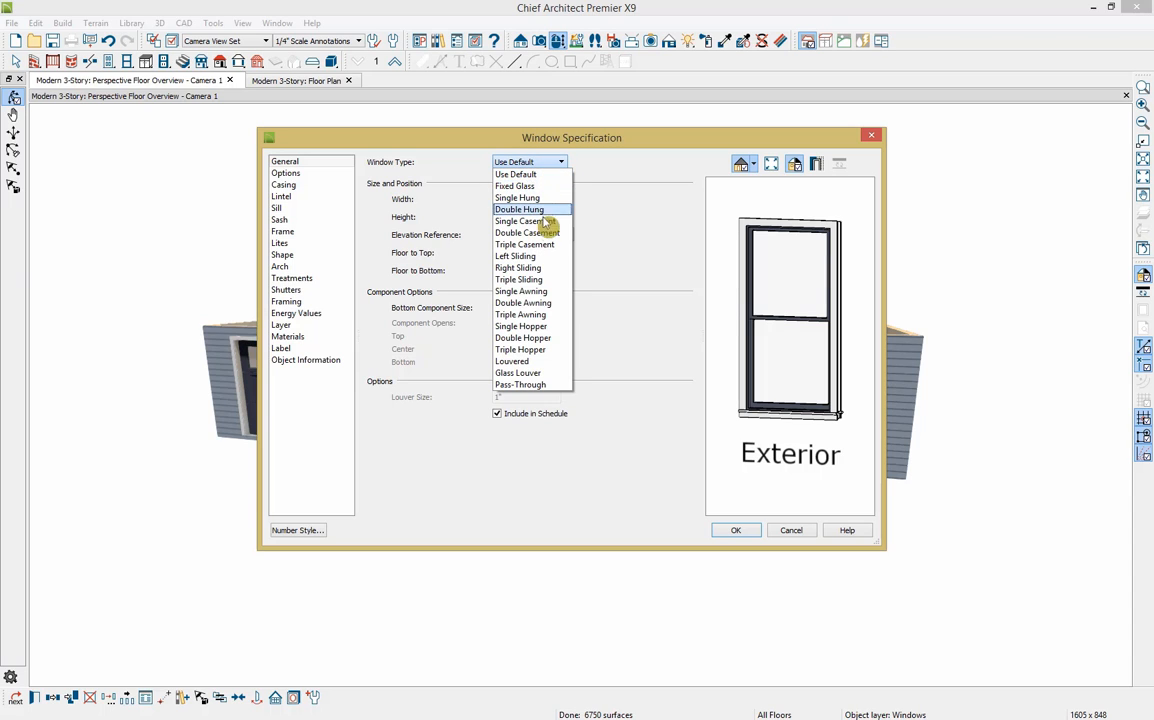
{"action": "left_click", "coordinate": [559, 340]}
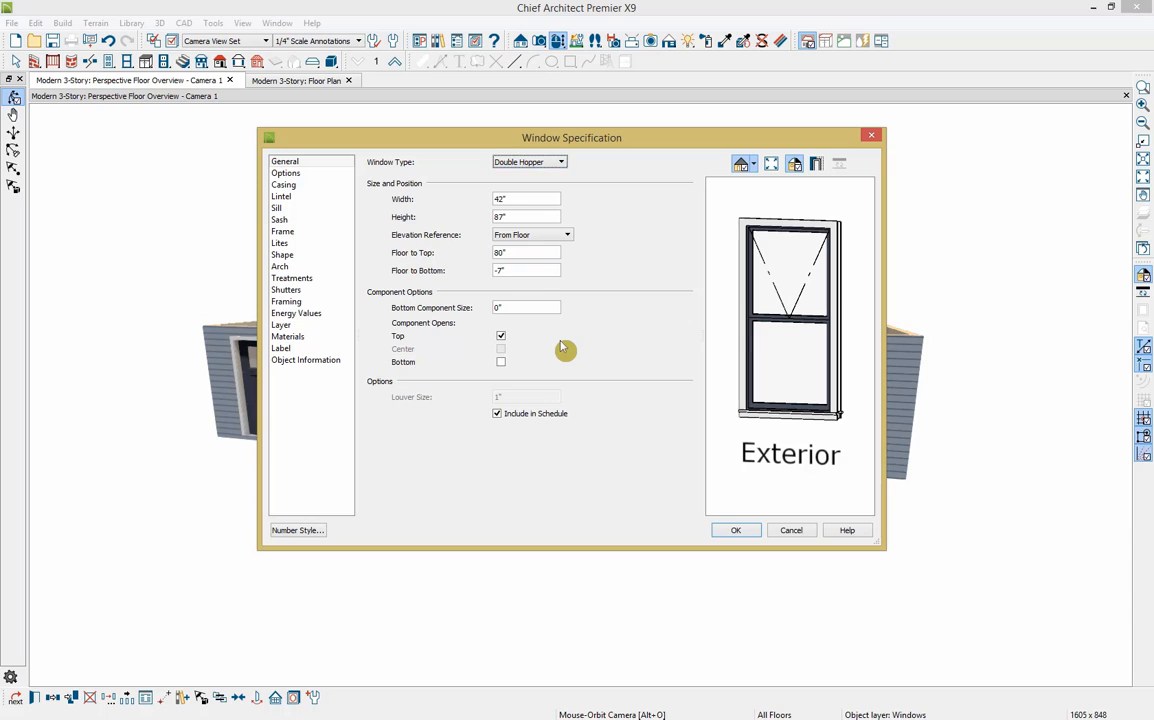
{"action": "double_click", "coordinate": [517, 269]}
{"action": "double_click", "coordinate": [498, 254]}
{"action": "double_click", "coordinate": [518, 269]}
{"action": "left_click", "coordinate": [513, 307]}
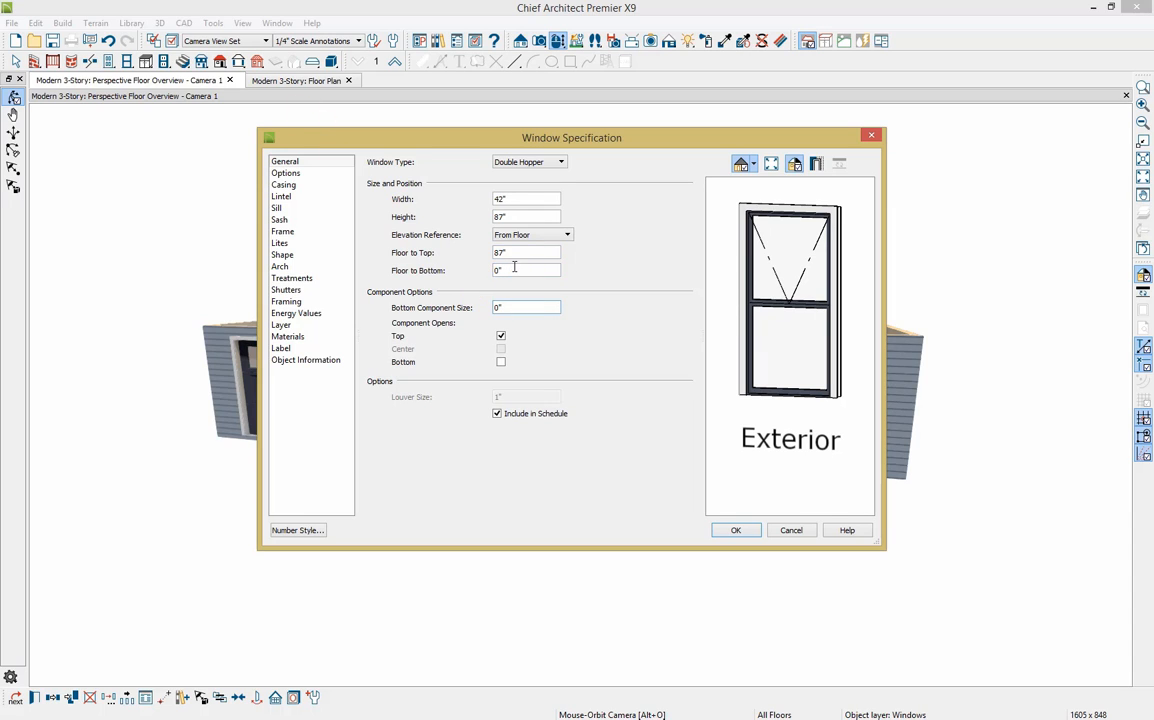
{"action": "double_click", "coordinate": [519, 308]}
{"action": "key", "text": "Tab"}
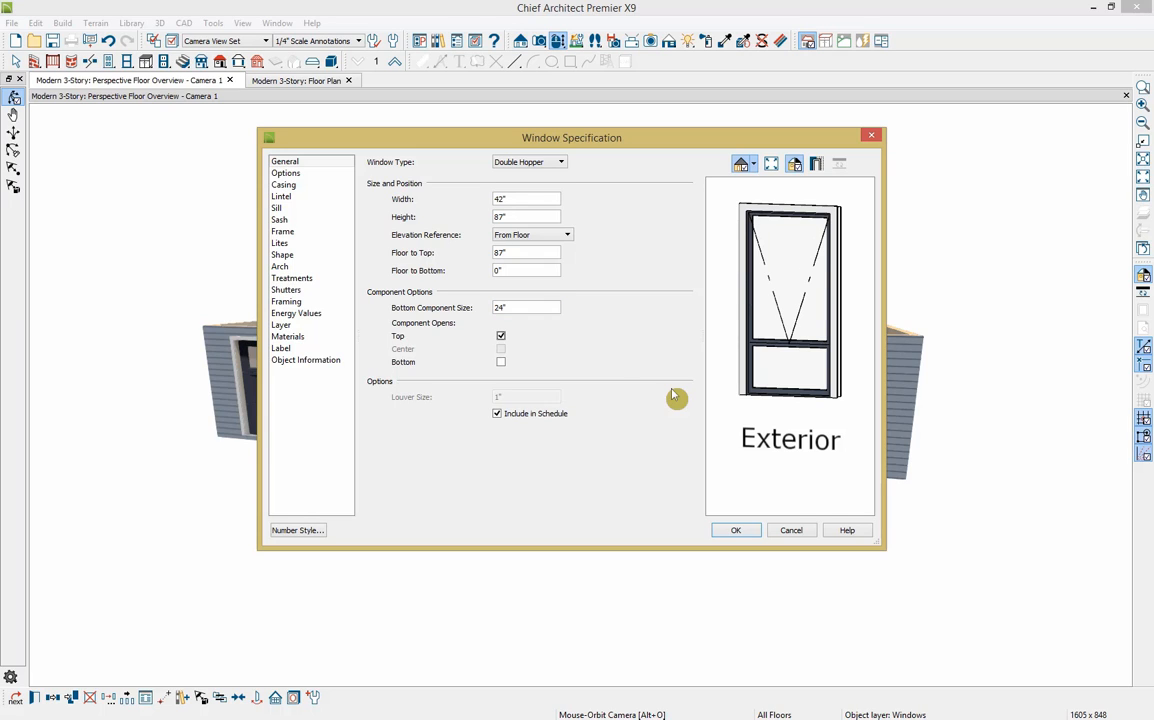
Make the bottom component of the double hopper window open instead of the top one
{"action": "left_click", "coordinate": [501, 361]}
{"action": "left_click", "coordinate": [501, 338]}
{"action": "left_click", "coordinate": [325, 176]}
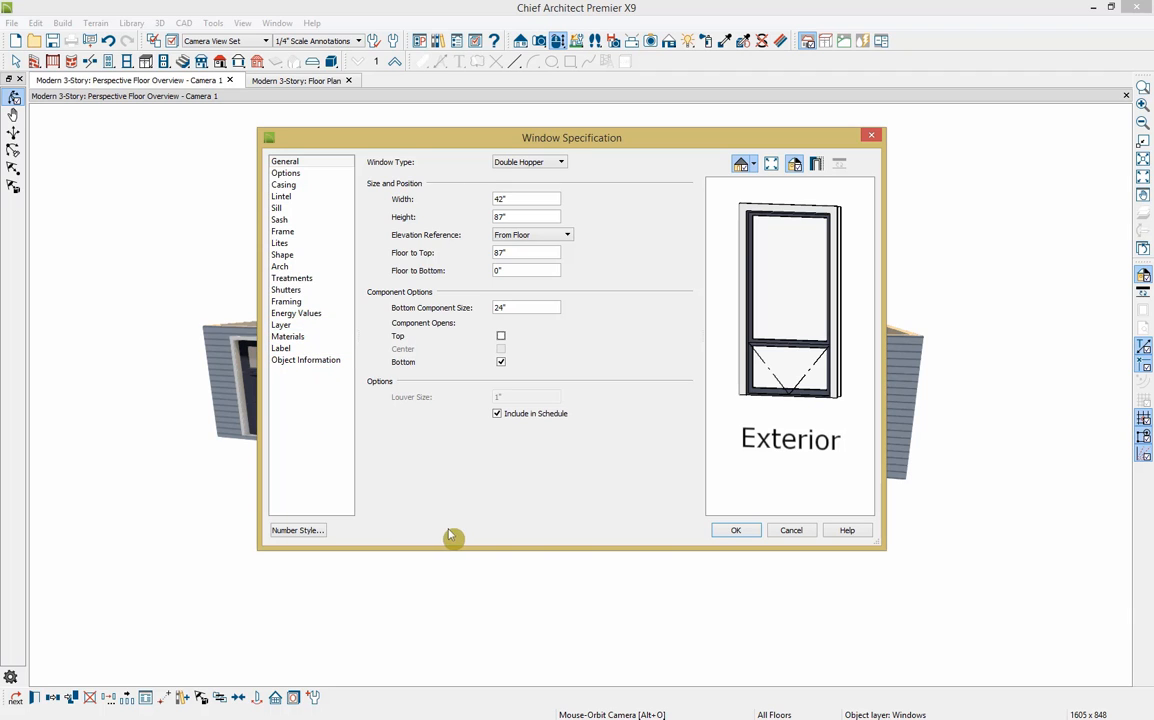
{"action": "left_click", "coordinate": [745, 538]}
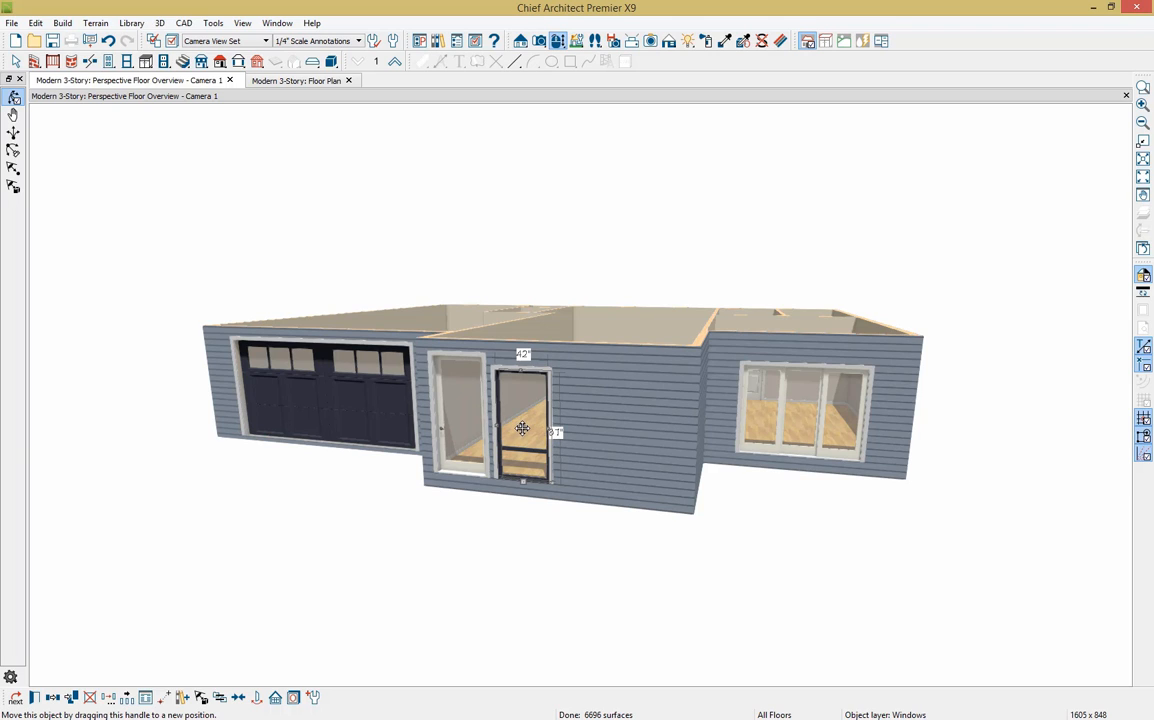
Move the window against the glass entry door with matching top heights, and remove its interior and exterior sills
{"action": "mouse_move", "coordinate": [522, 428]}
{"action": "left_mouse_down"}
{"action": "mouse_move", "coordinate": [506, 431]}
{"action": "mouse_move", "coordinate": [510, 414]}
{"action": "left_mouse_up"}
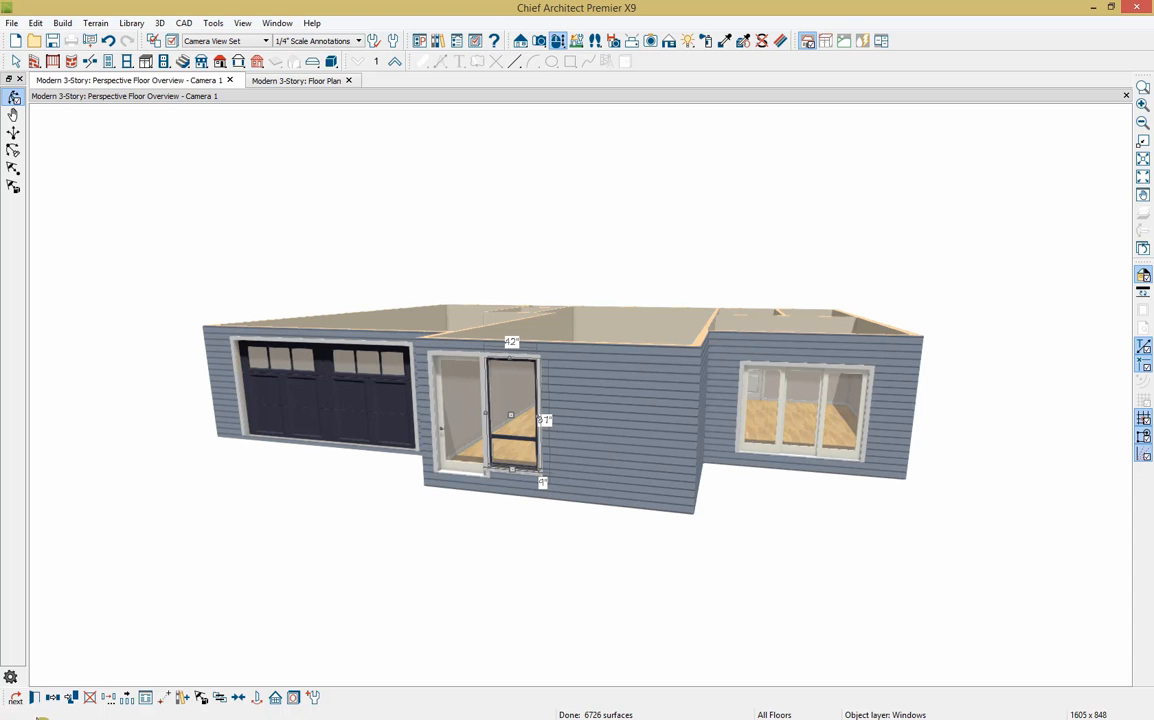
{"action": "left_click", "coordinate": [35, 698]}
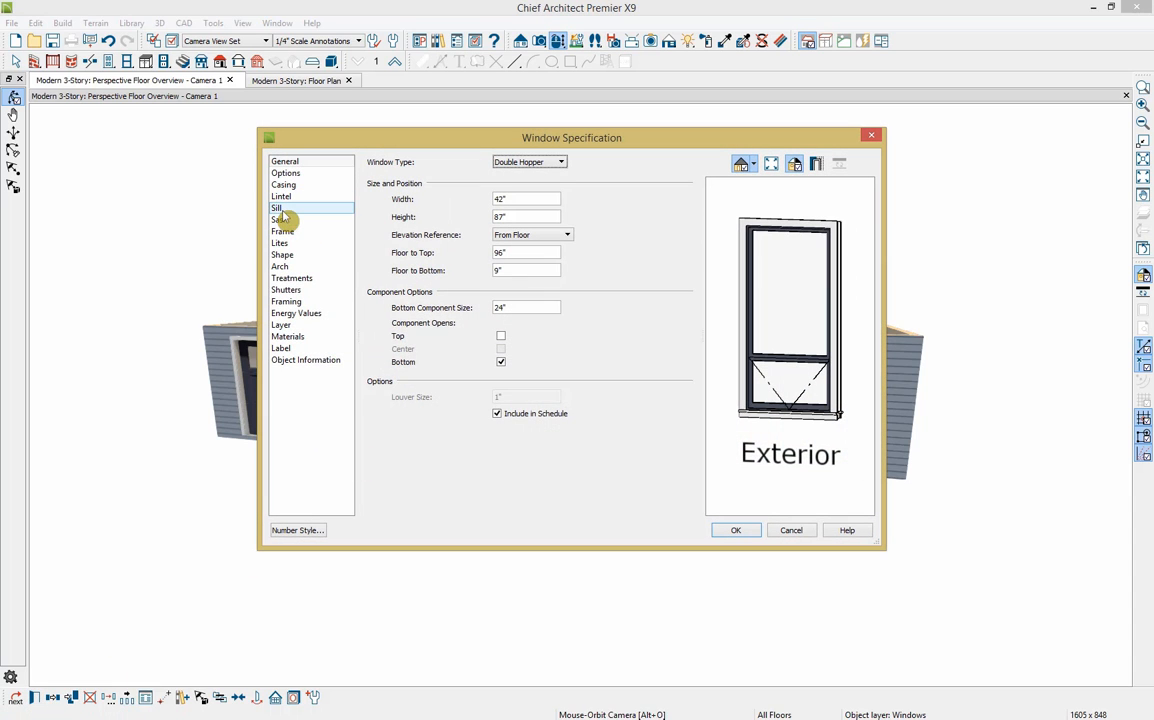
{"action": "left_click", "coordinate": [308, 210]}
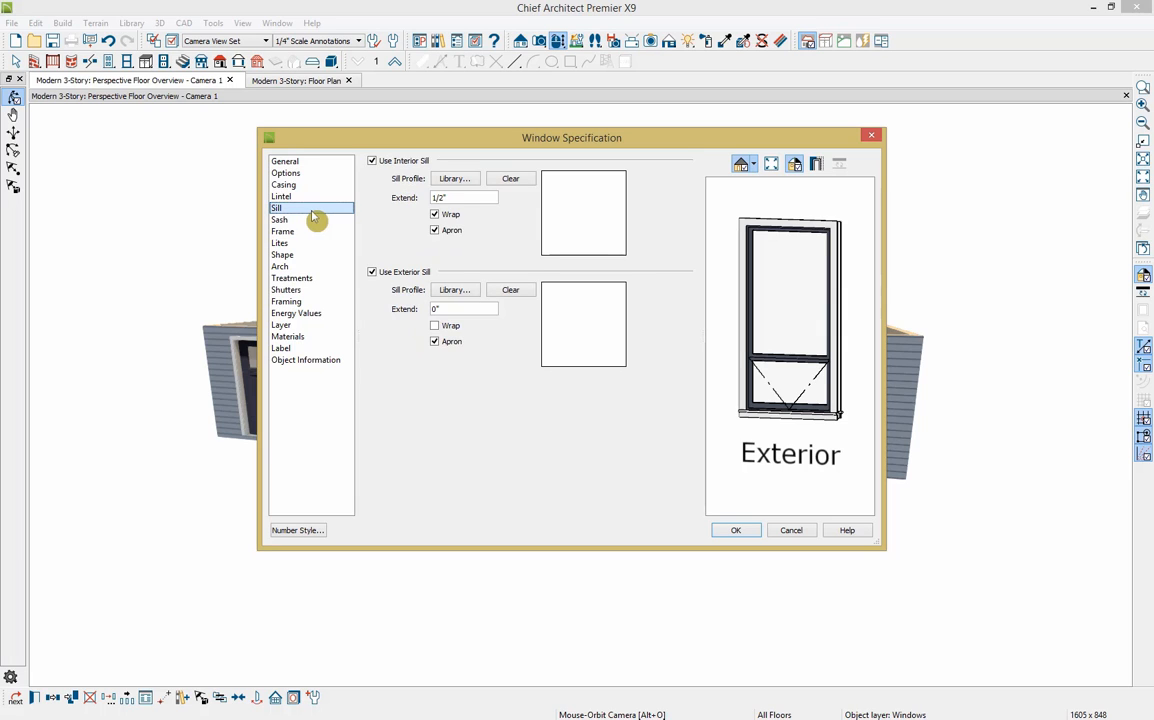
{"action": "left_click", "coordinate": [372, 161]}
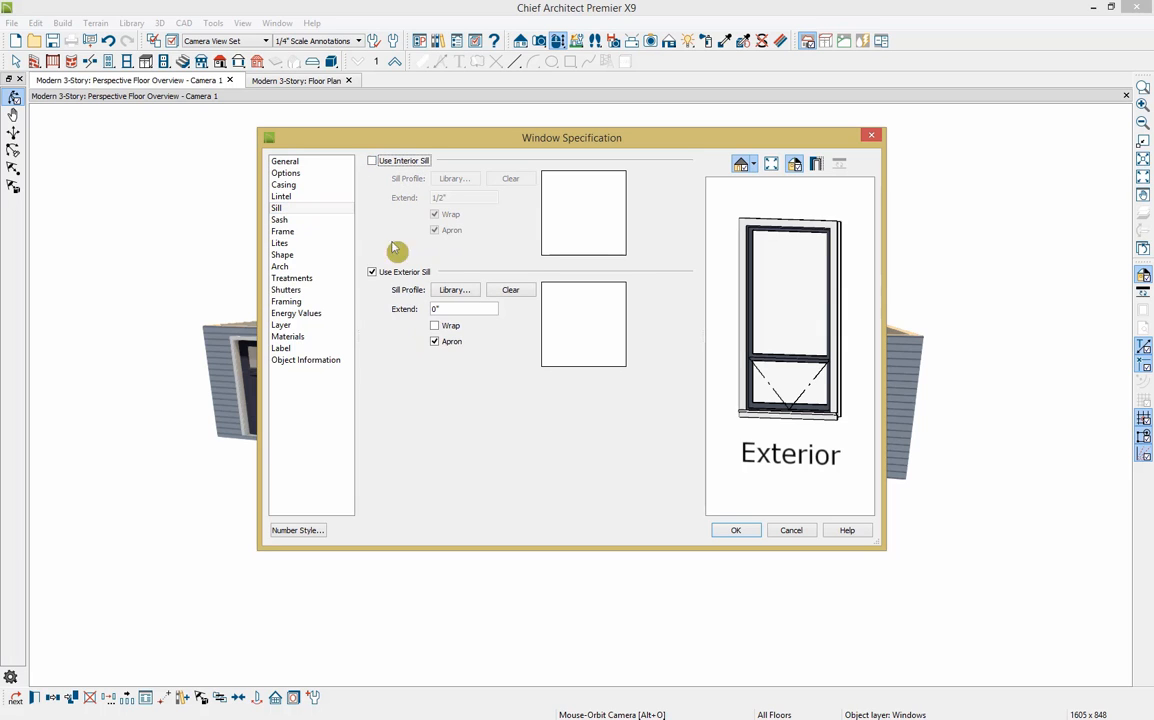
{"action": "left_click", "coordinate": [372, 272]}
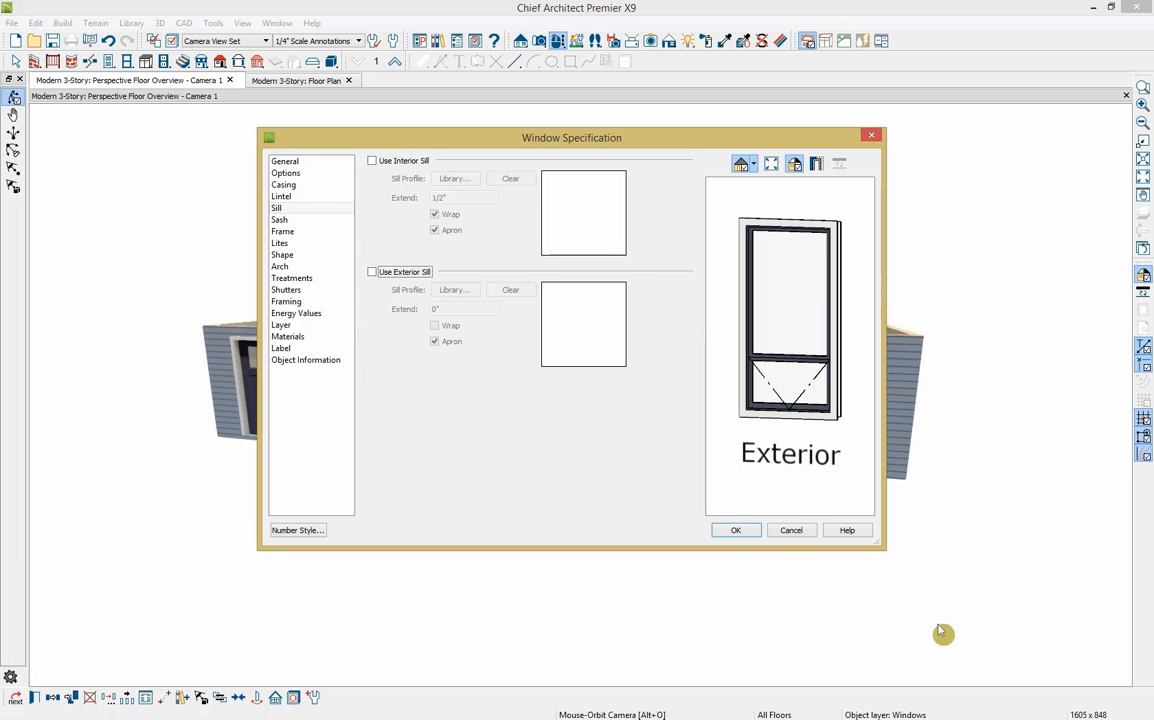
{"action": "left_click", "coordinate": [738, 531]}
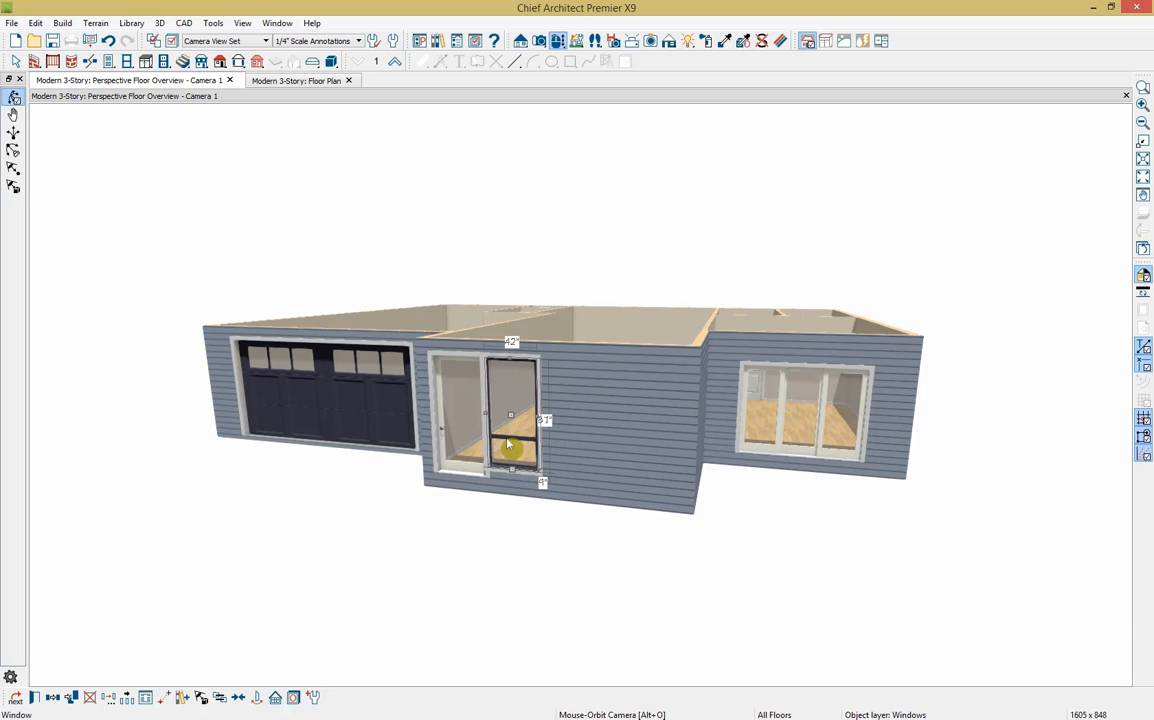
Set this window as the default and place two more beside it in a row along the front wall
{"action": "left_click", "coordinate": [313, 698]}
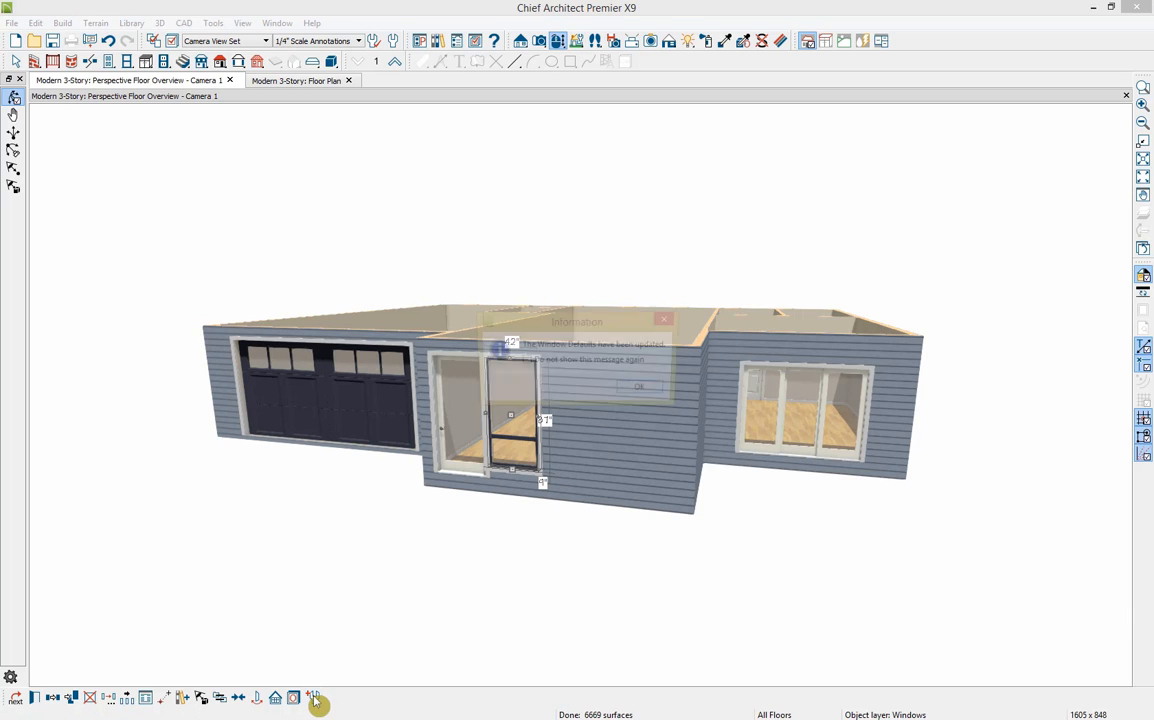
{"action": "left_click", "coordinate": [655, 395]}
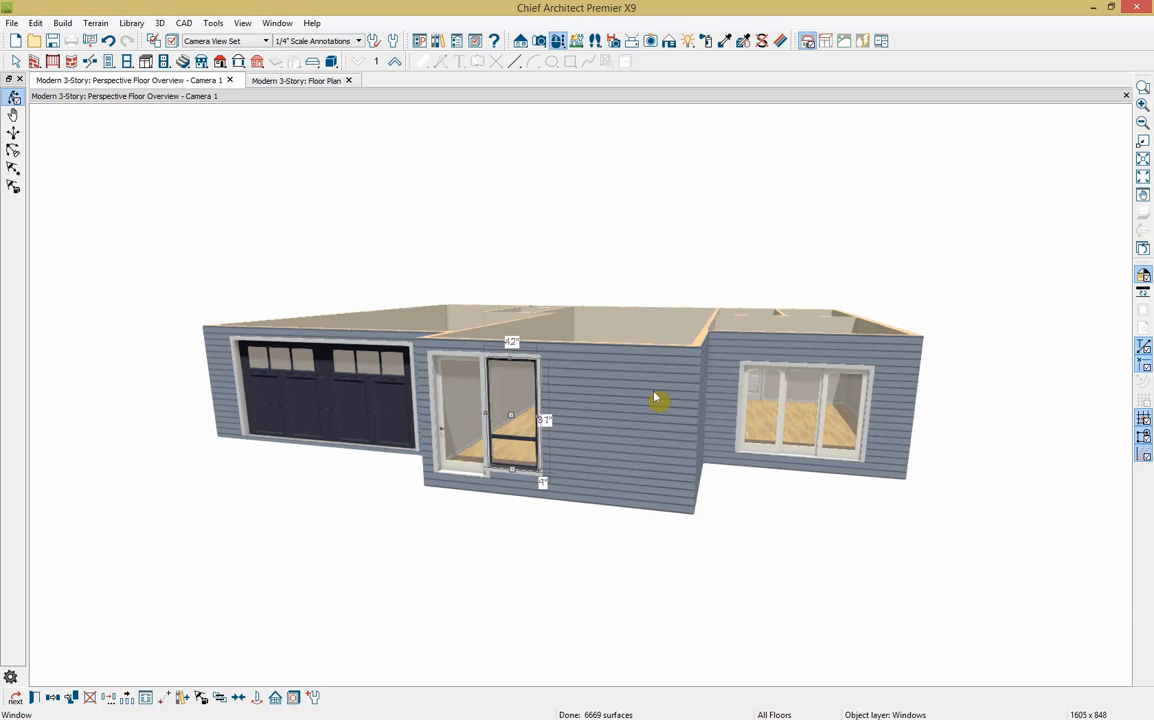
{"action": "left_click", "coordinate": [127, 62]}
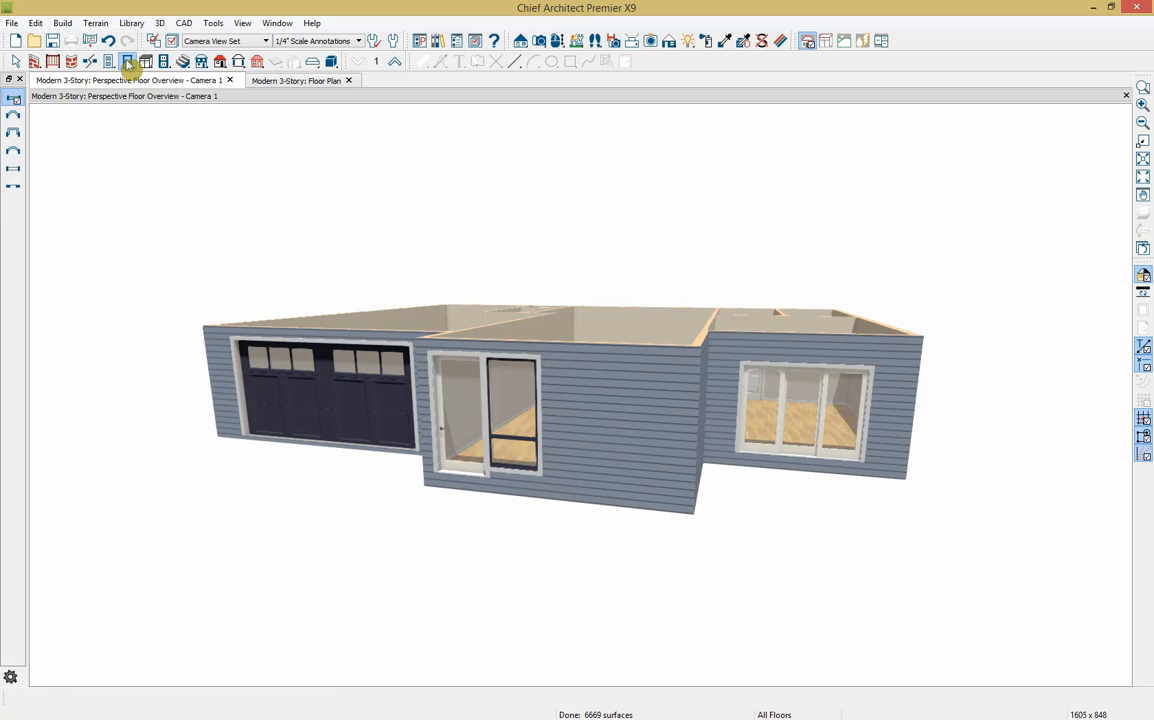
{"action": "left_click", "coordinate": [566, 394]}
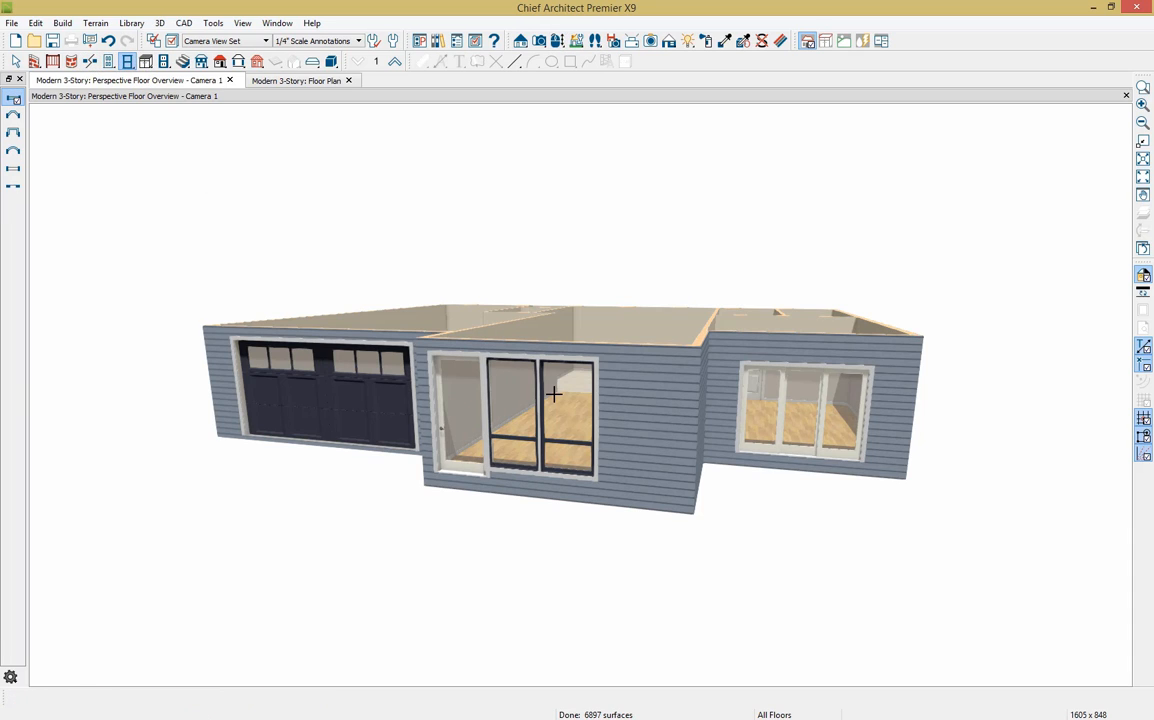
{"action": "left_click", "coordinate": [618, 396]}
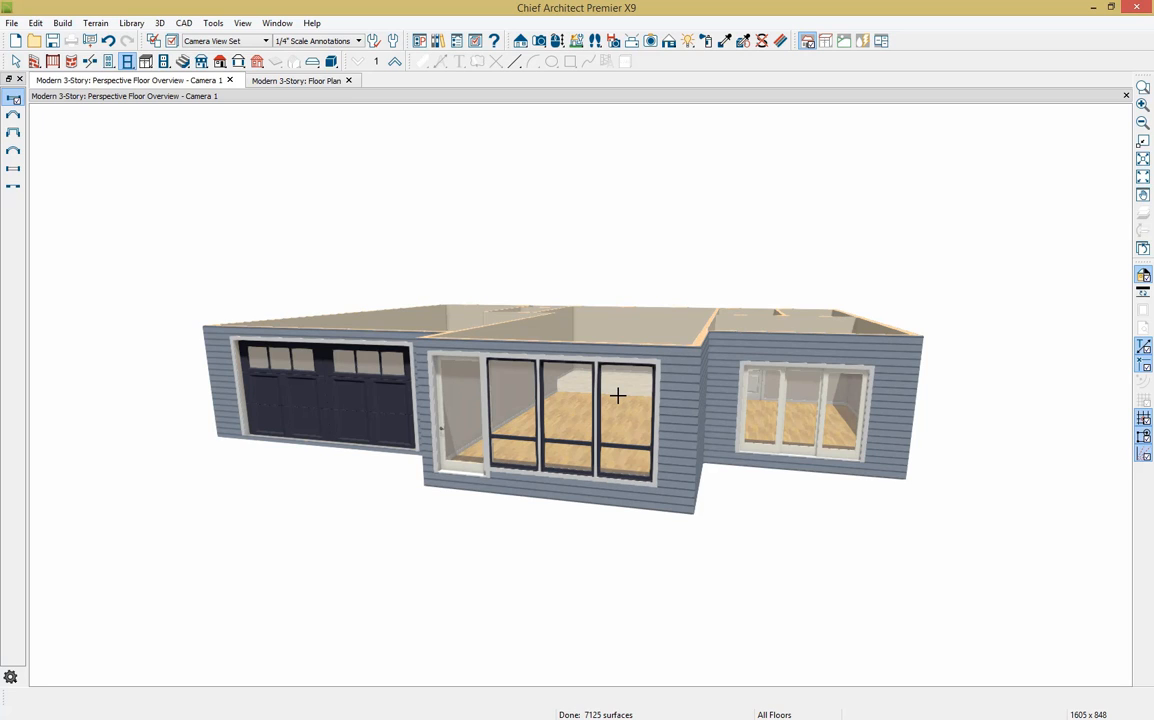
Flip the glass entry door's hinge side, and copy the windows' Color - Slate onto the entry door and the front sliding door
{"action": "left_click", "coordinate": [462, 466]}
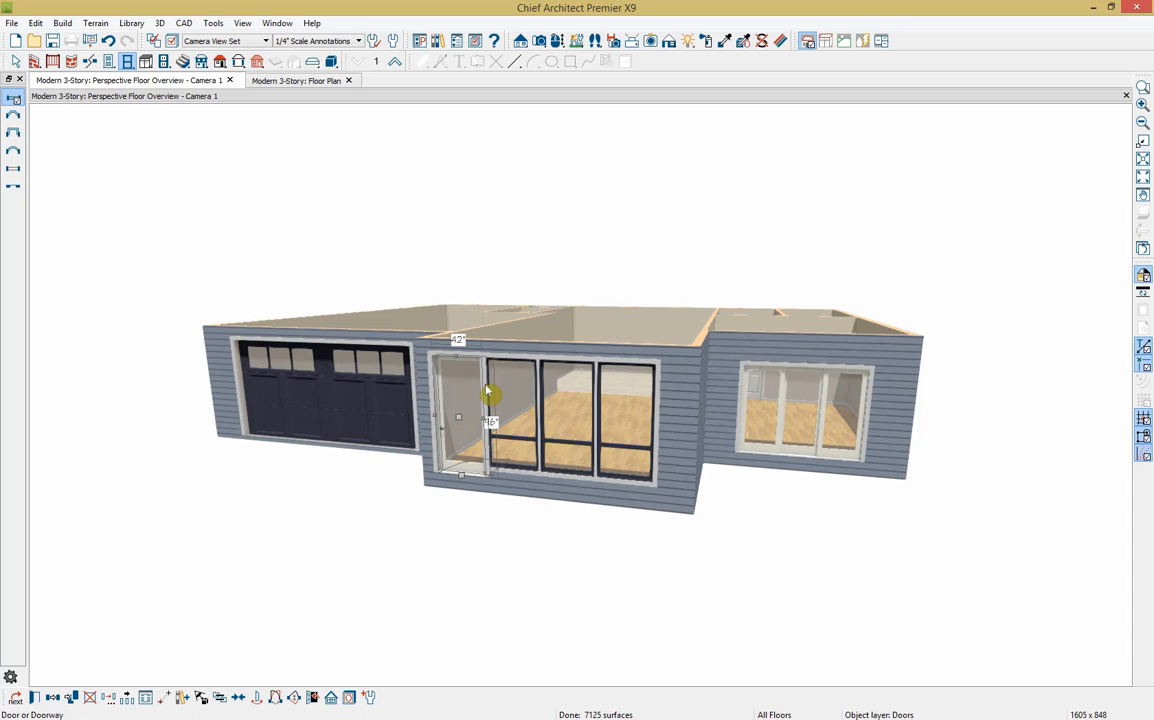
{"action": "left_click", "coordinate": [284, 705]}
{"action": "left_click", "coordinate": [731, 45]}
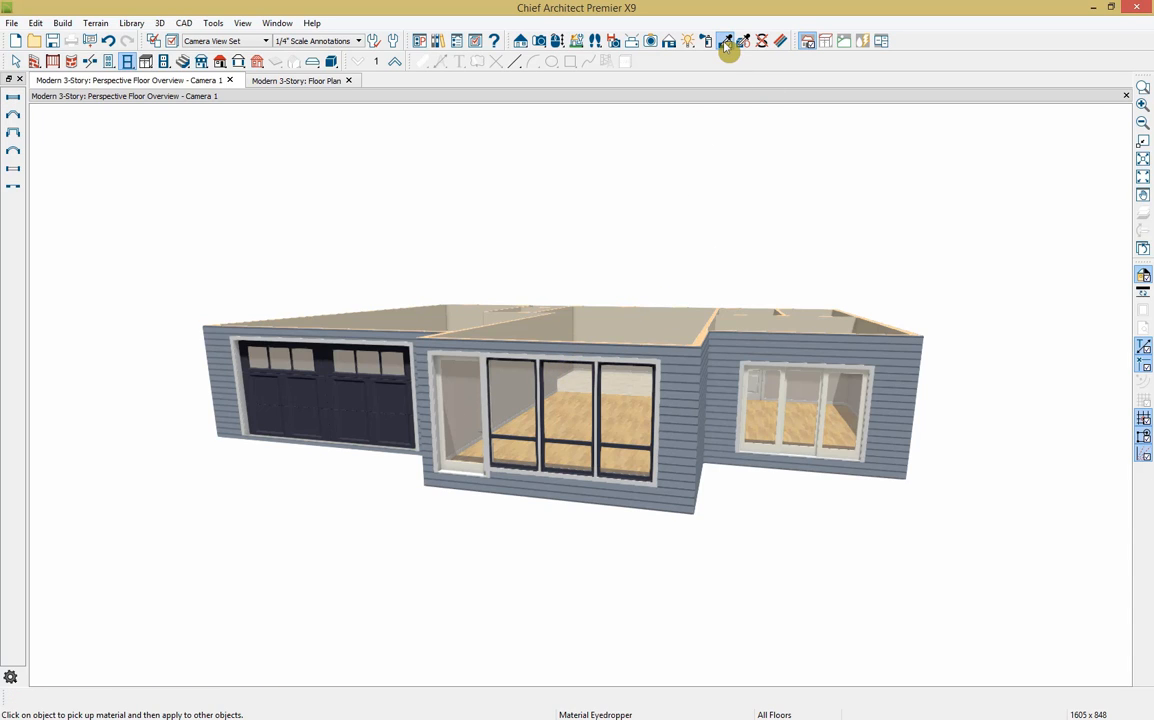
{"action": "left_click", "coordinate": [608, 436]}
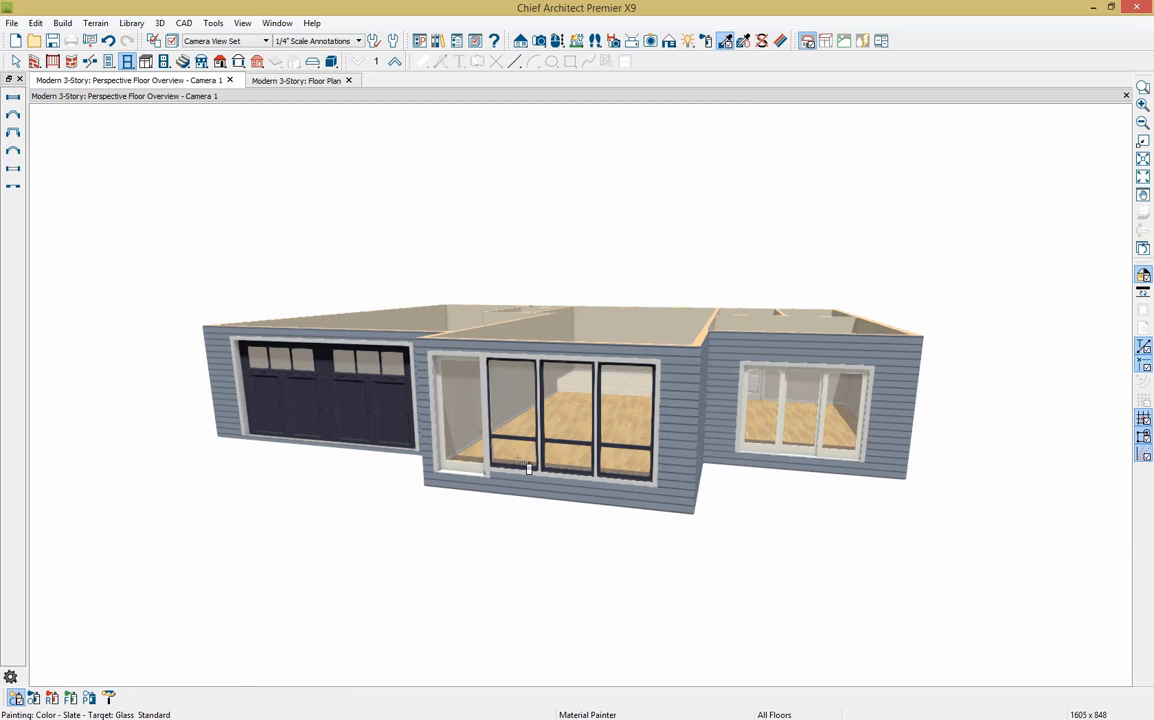
{"action": "left_click", "coordinate": [469, 468]}
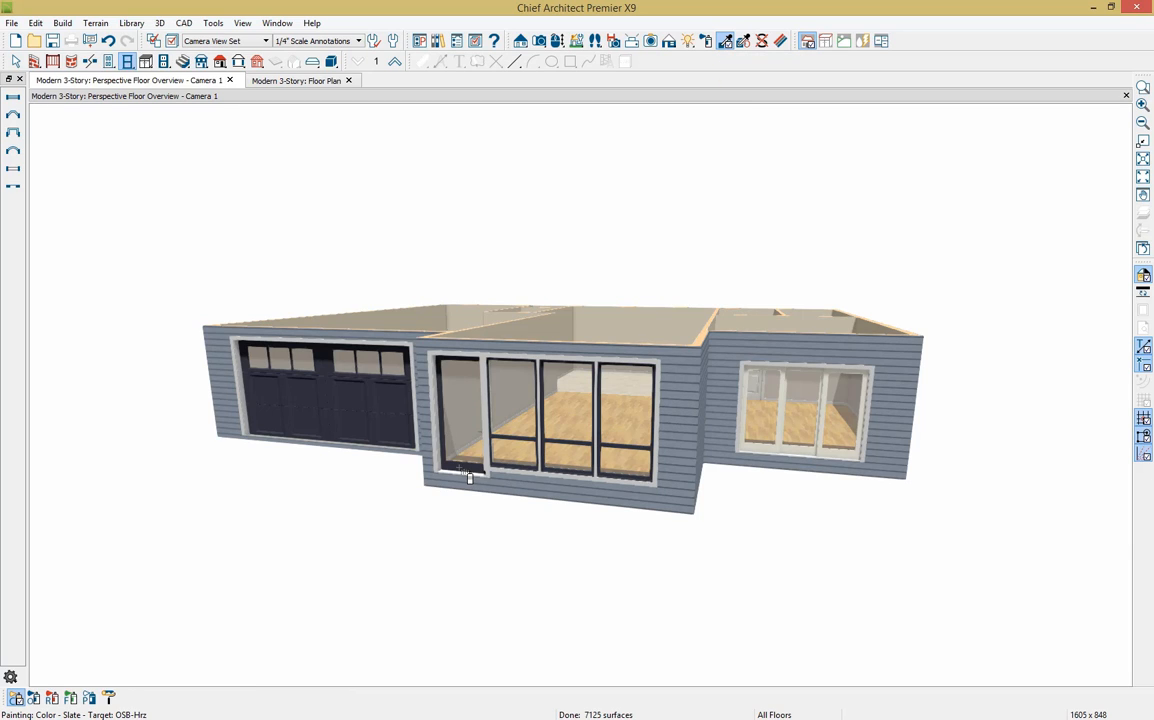
{"action": "left_click", "coordinate": [763, 455]}
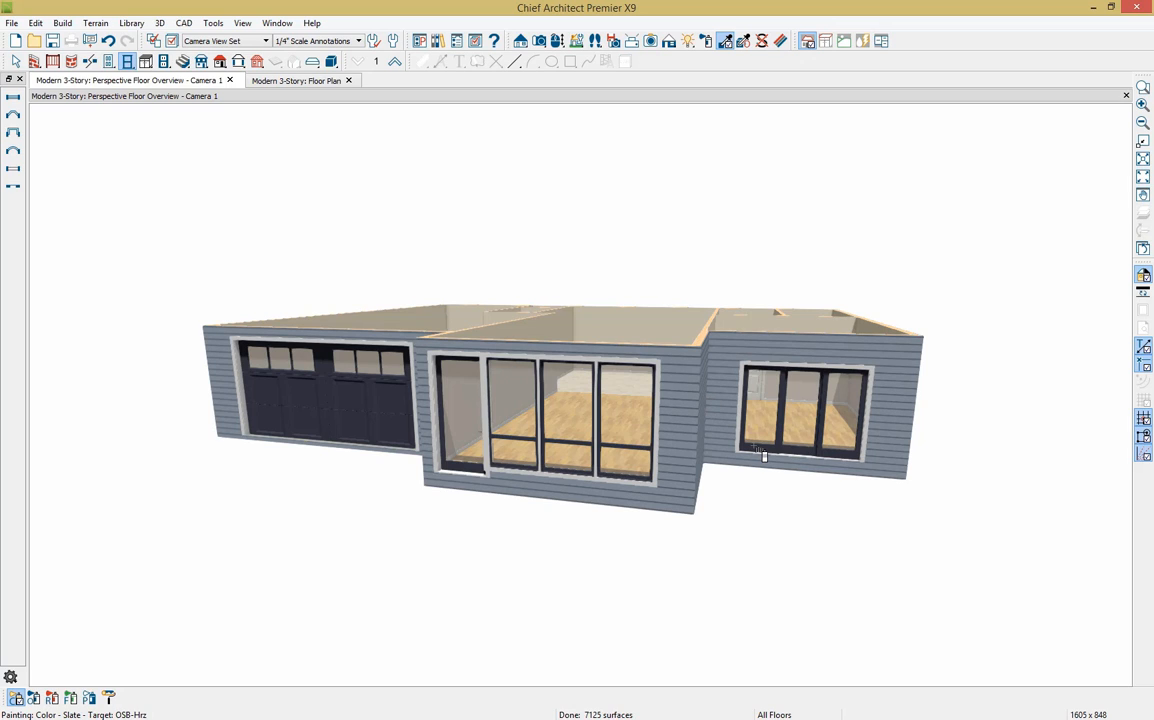
{"action": "left_click", "coordinate": [1046, 618]}
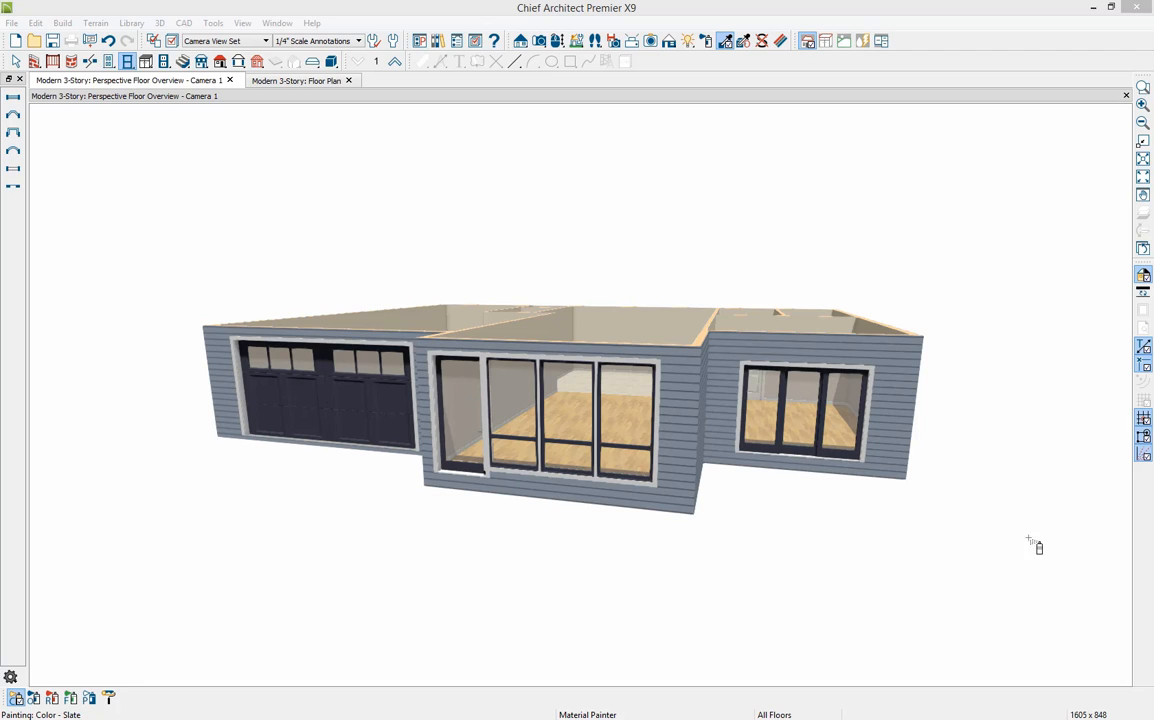
Close the perspective overview and bring the whole first floor plan into view
{"action": "left_click", "coordinate": [229, 82]}
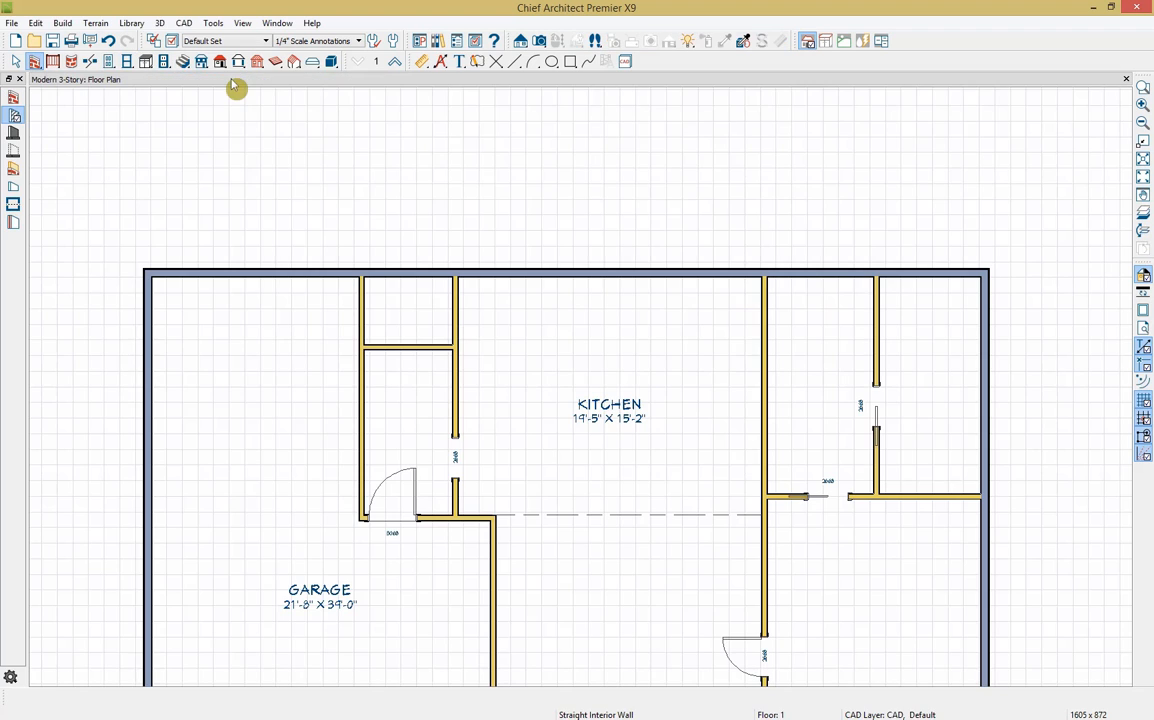
{"action": "scroll", "coordinate": [402, 528], "scroll_direction": "down", "scroll_amount": 4}
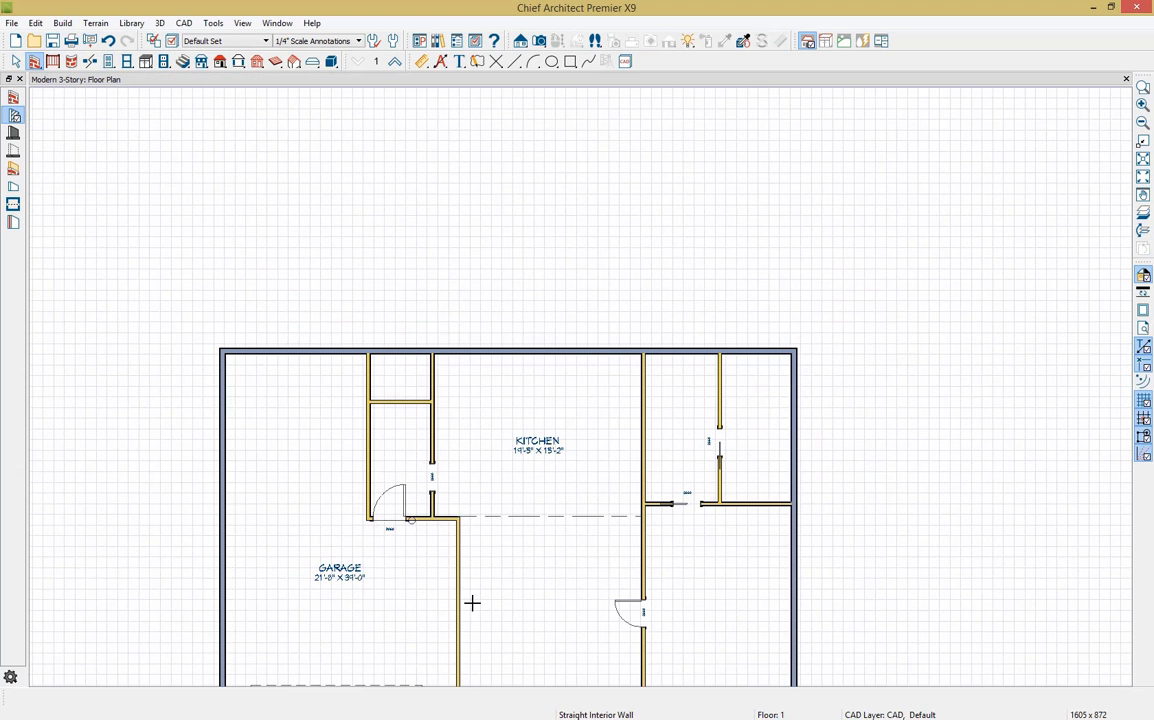
{"action": "middle_click_drag", "start_coordinate": [502, 616], "coordinate": [535, 426]}
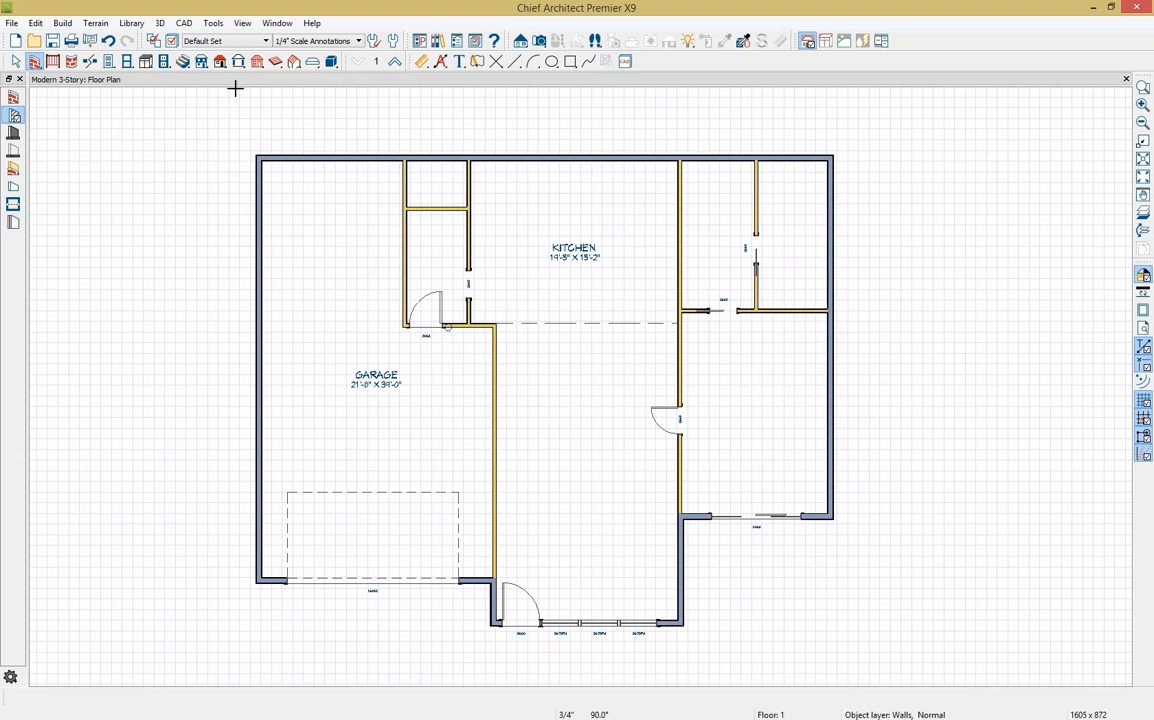
Start building a foundation of walls with footings and enable automatic foundation rebuilding
{"action": "left_click", "coordinate": [201, 62]}
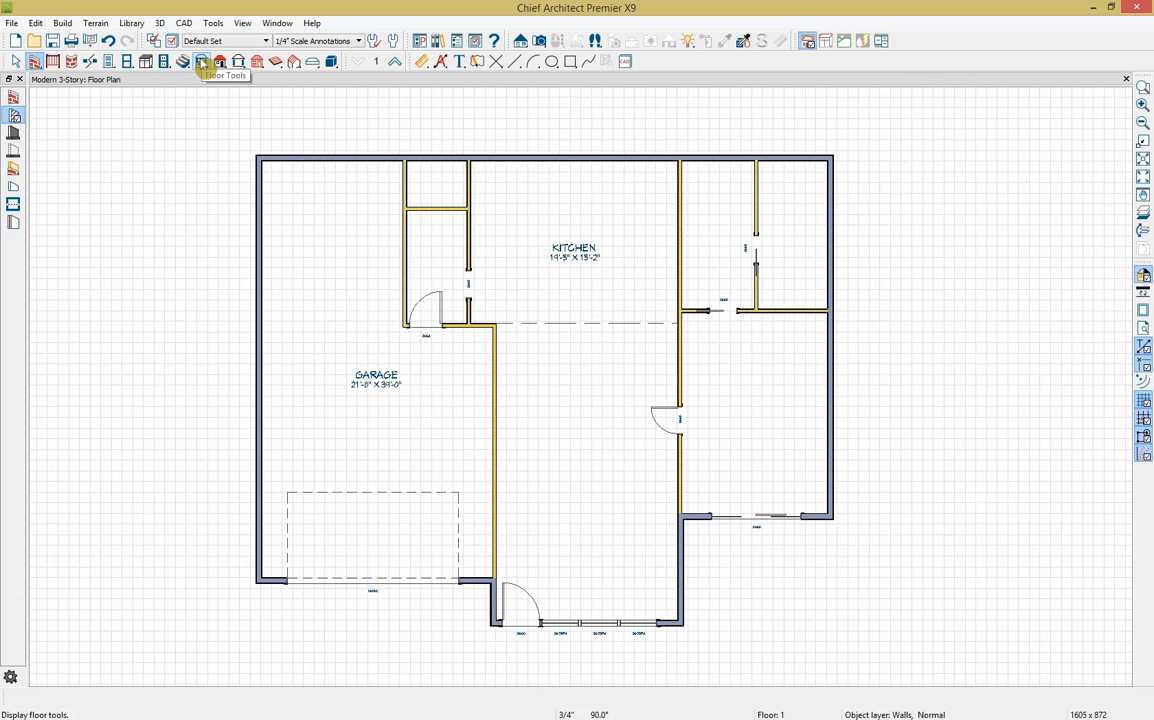
{"action": "left_click", "coordinate": [201, 62]}
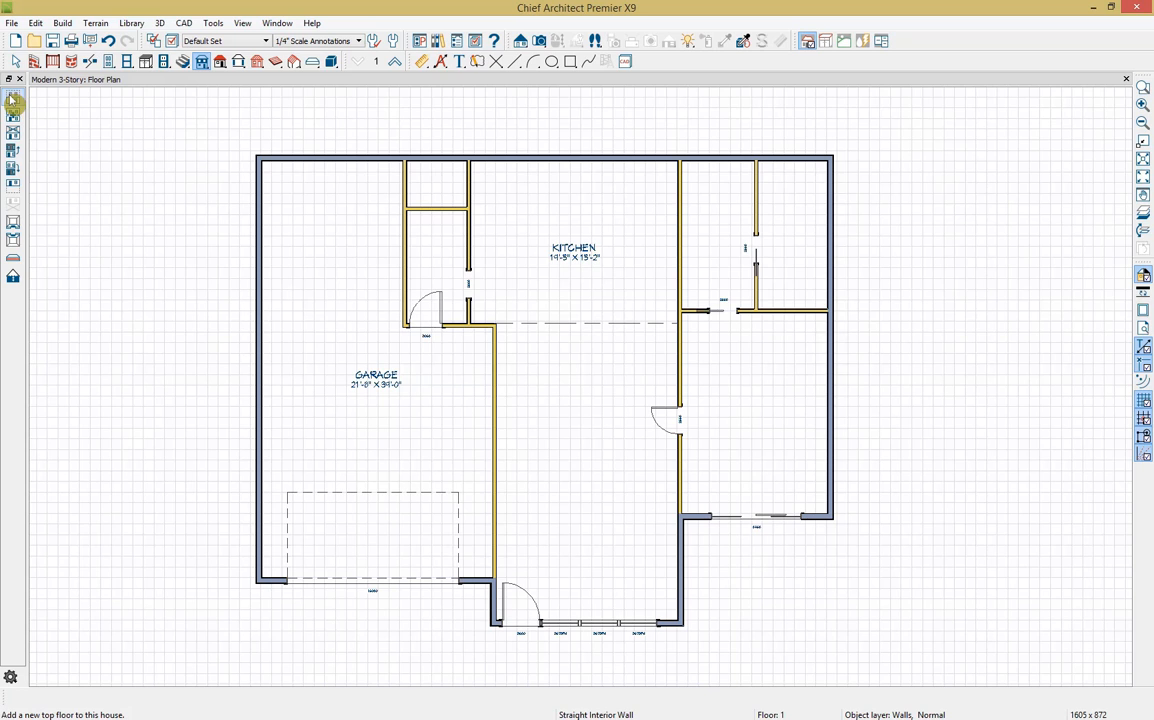
{"action": "left_click", "coordinate": [17, 199]}
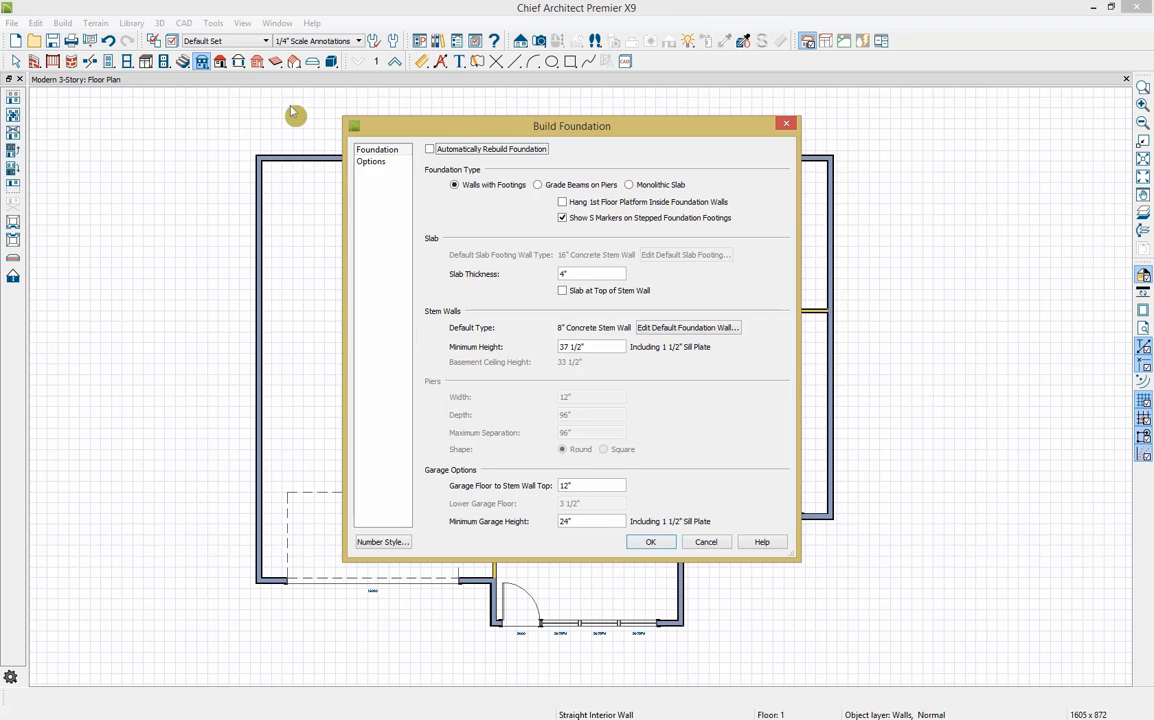
{"action": "left_click", "coordinate": [429, 149]}
Examine the default foundation wall's footing settings, available wall types and the 8" Concrete Stem Wall layer definition, leaving everything unchanged
{"action": "left_click", "coordinate": [668, 328]}
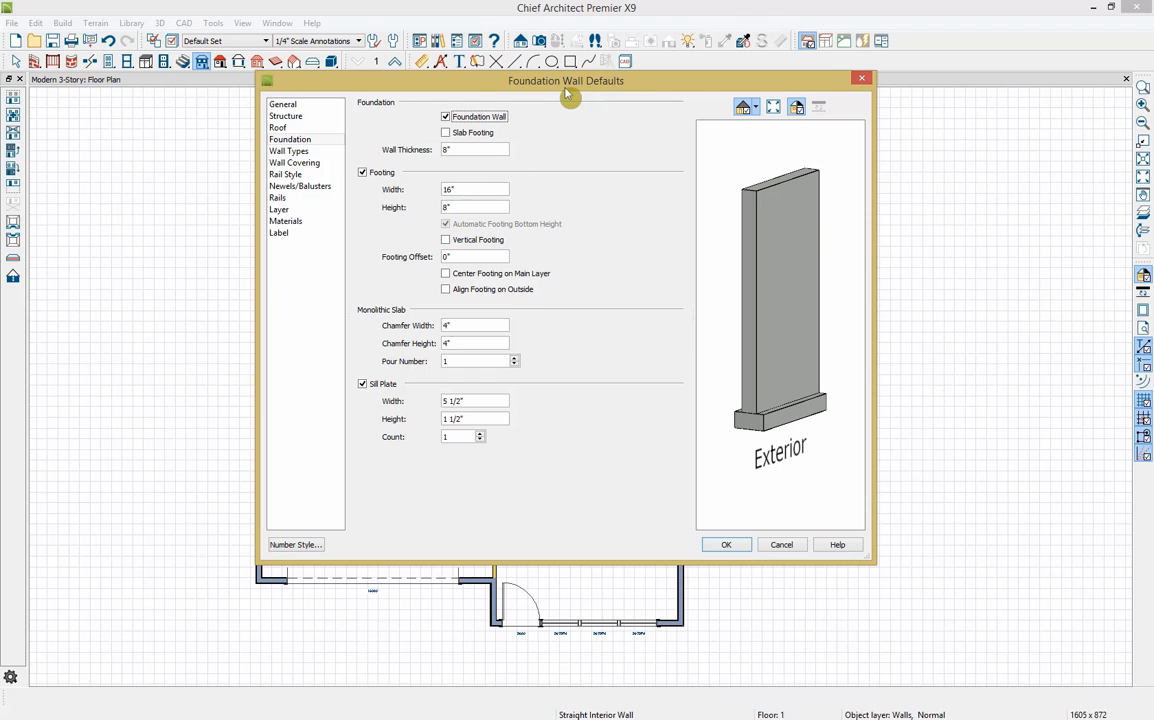
{"action": "left_click", "coordinate": [298, 152]}
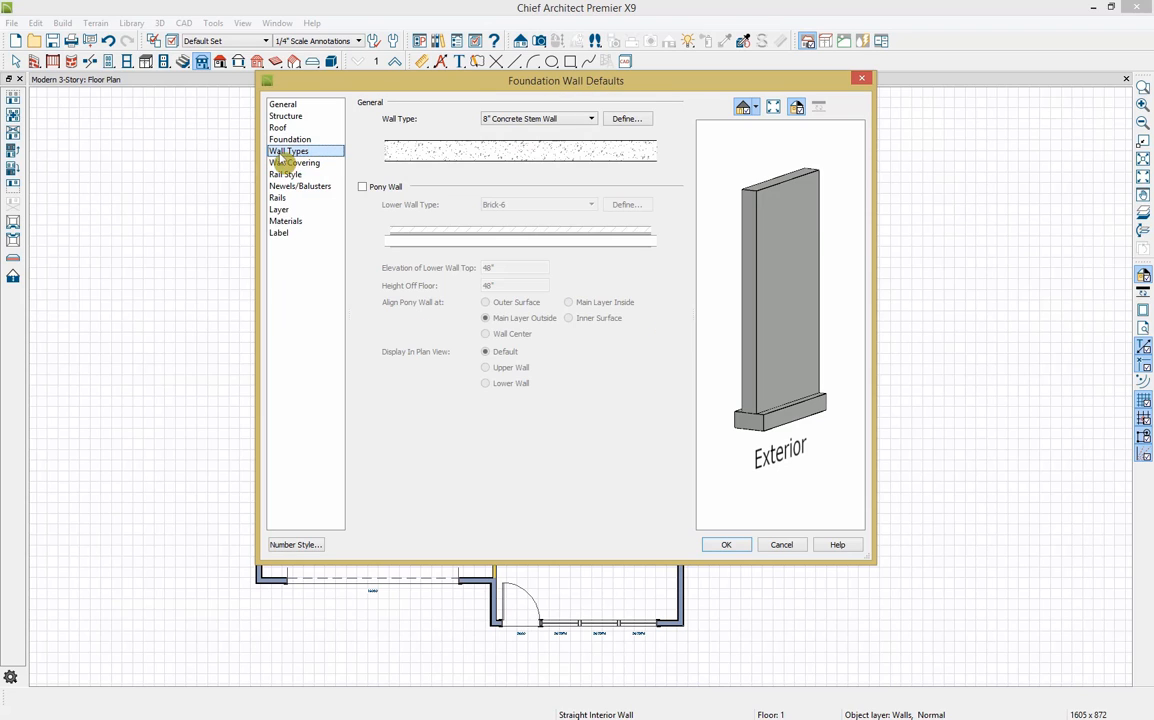
{"action": "left_click", "coordinate": [585, 120]}
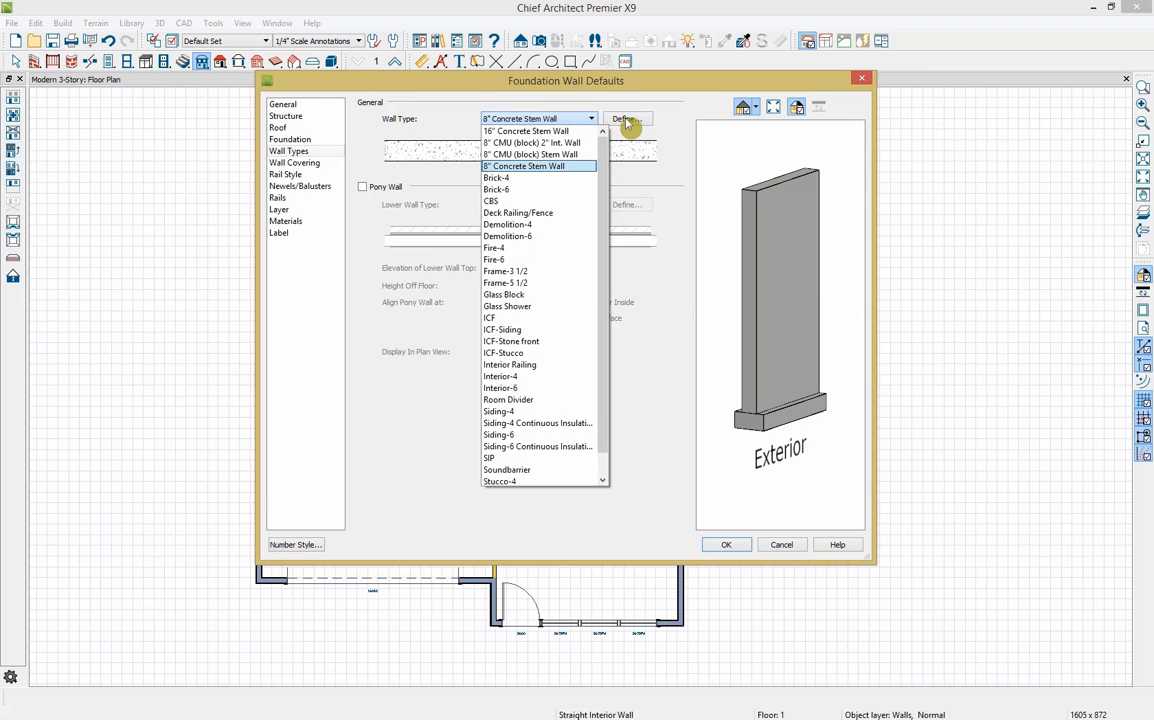
{"action": "left_click", "coordinate": [627, 120]}
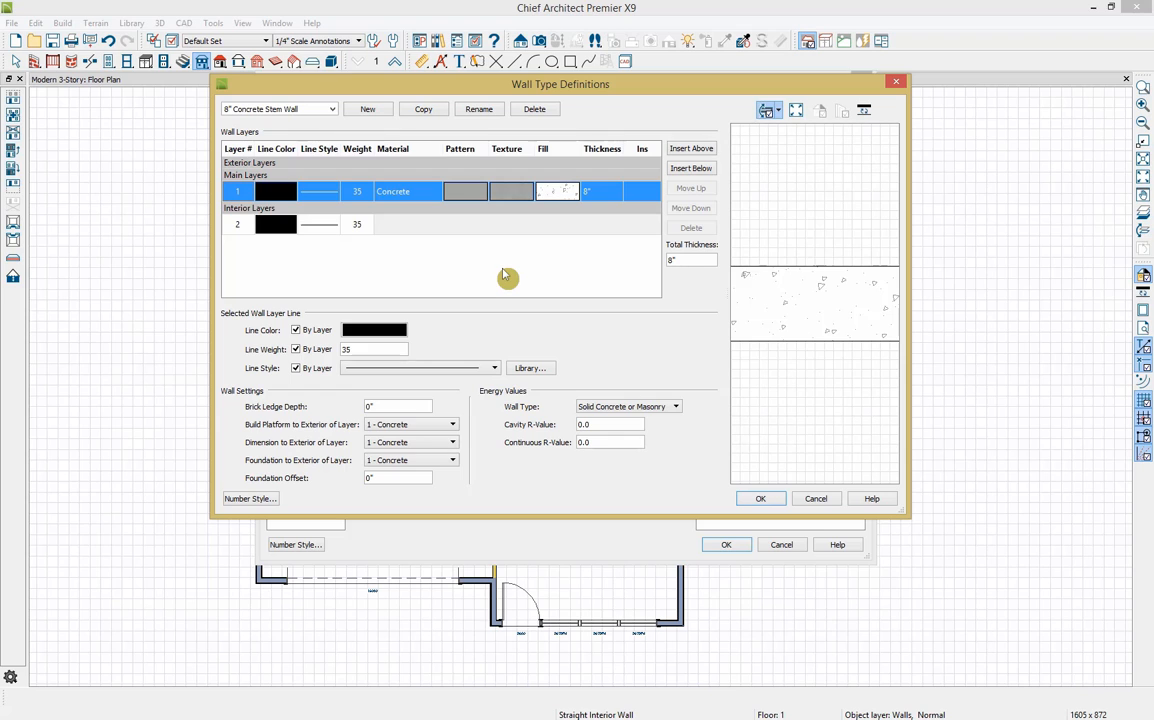
{"action": "left_click", "coordinate": [824, 500]}
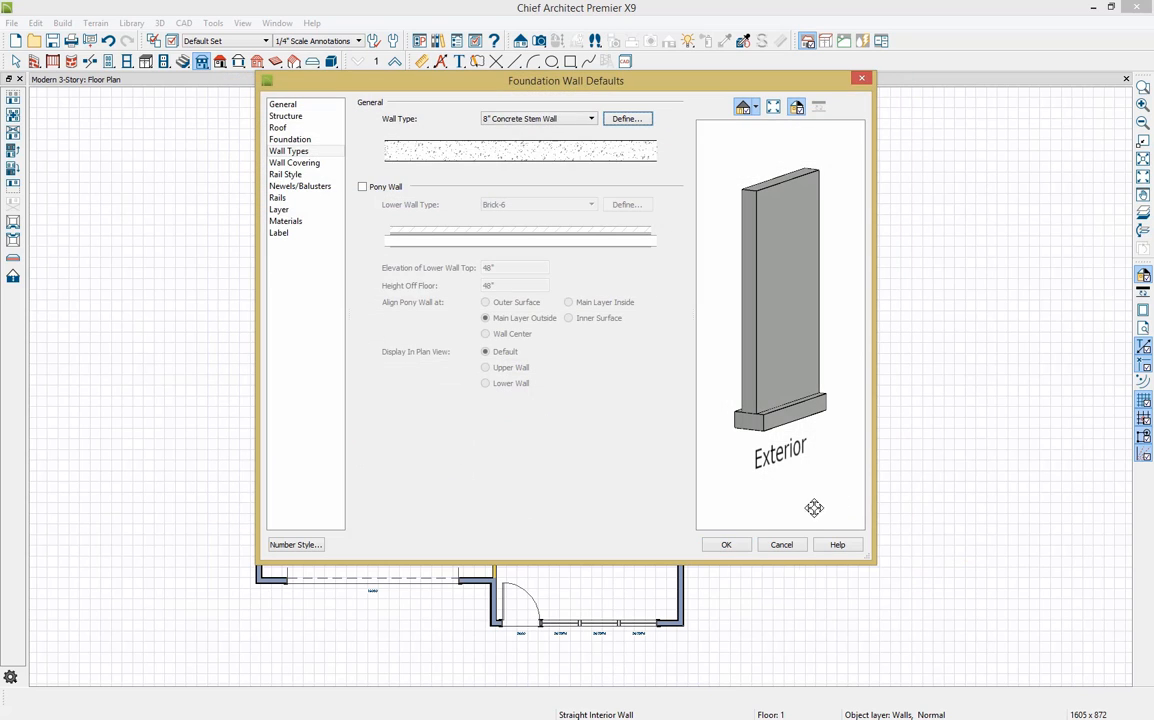
{"action": "left_click", "coordinate": [782, 545]}
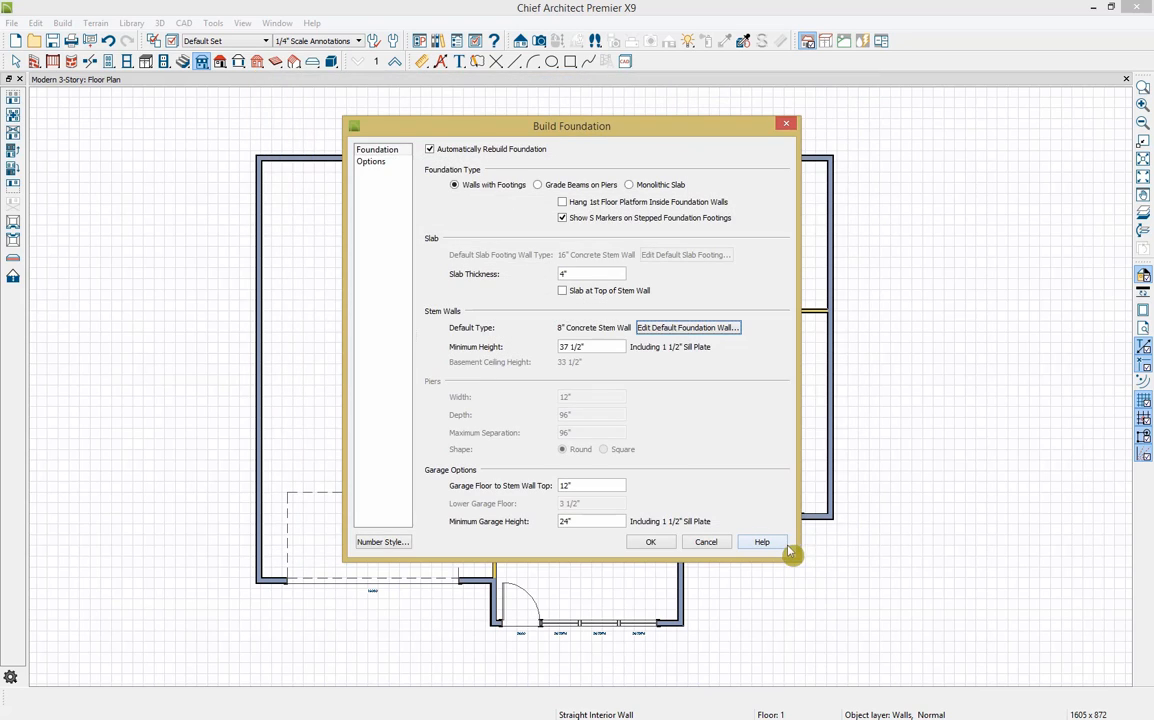
Check the stem walls' minimum height and the rebar options, and build the foundation below the first floor
{"action": "left_click", "coordinate": [589, 348]}
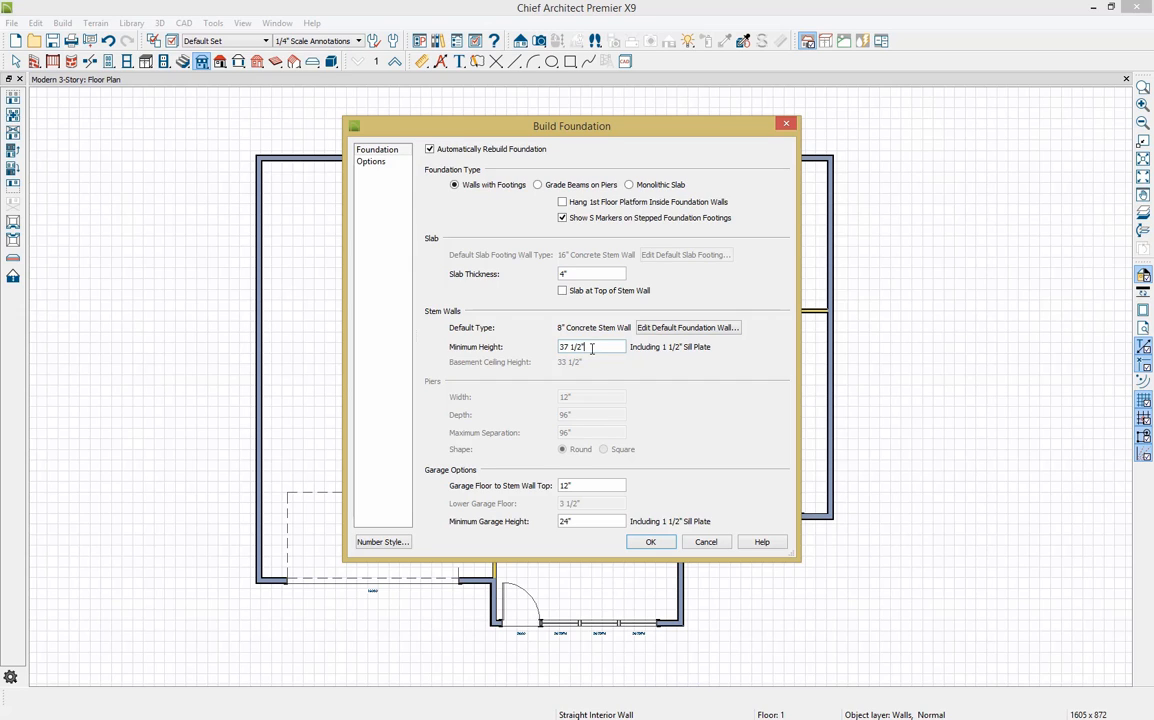
{"action": "left_click", "coordinate": [392, 168]}
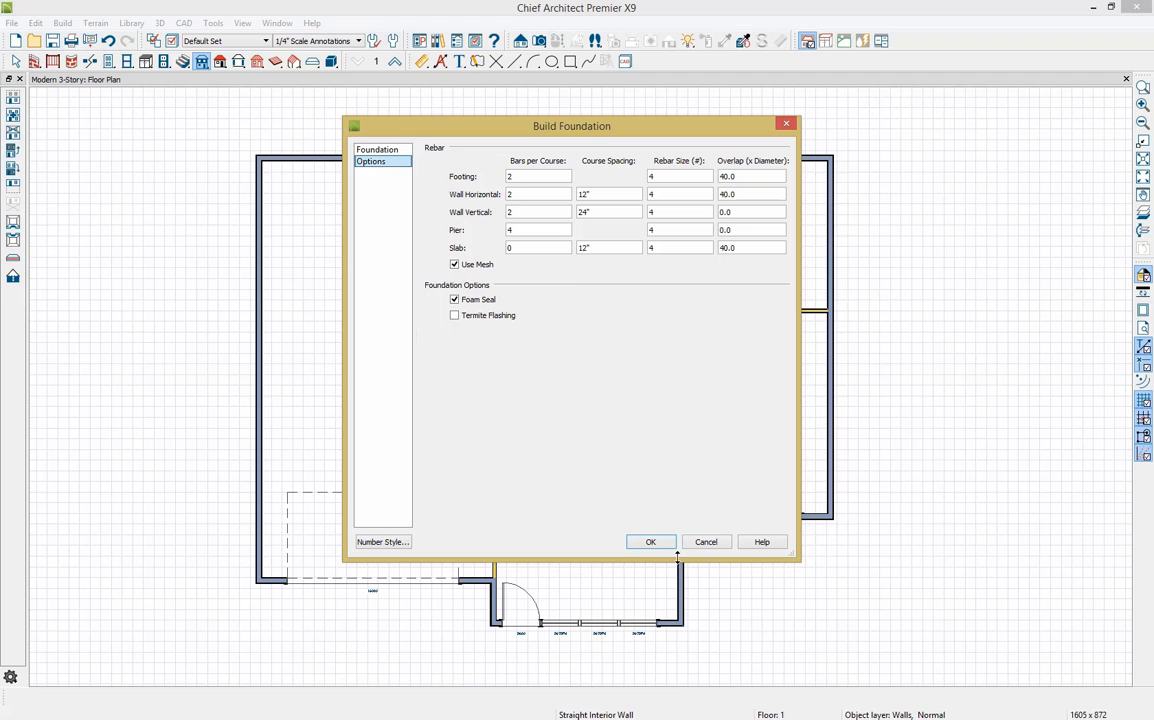
{"action": "left_click", "coordinate": [651, 542]}
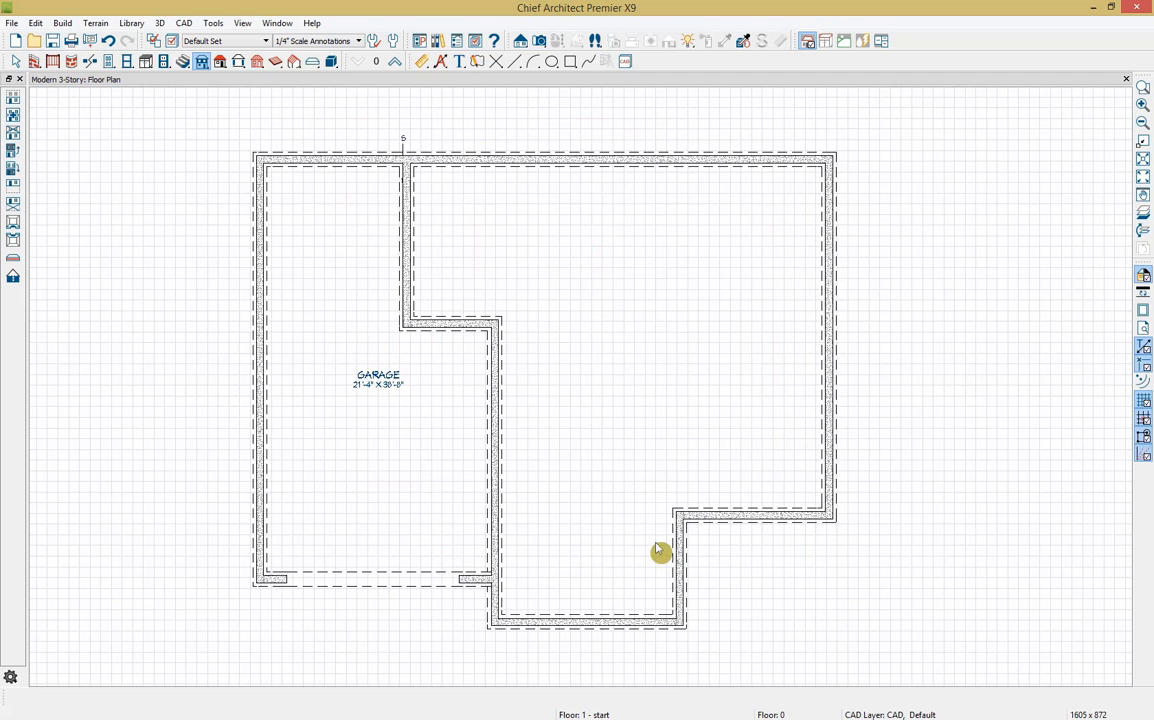
Create a perspective floor overview of the foundation and show it side by side with the floor plan
{"action": "left_click", "coordinate": [540, 42]}
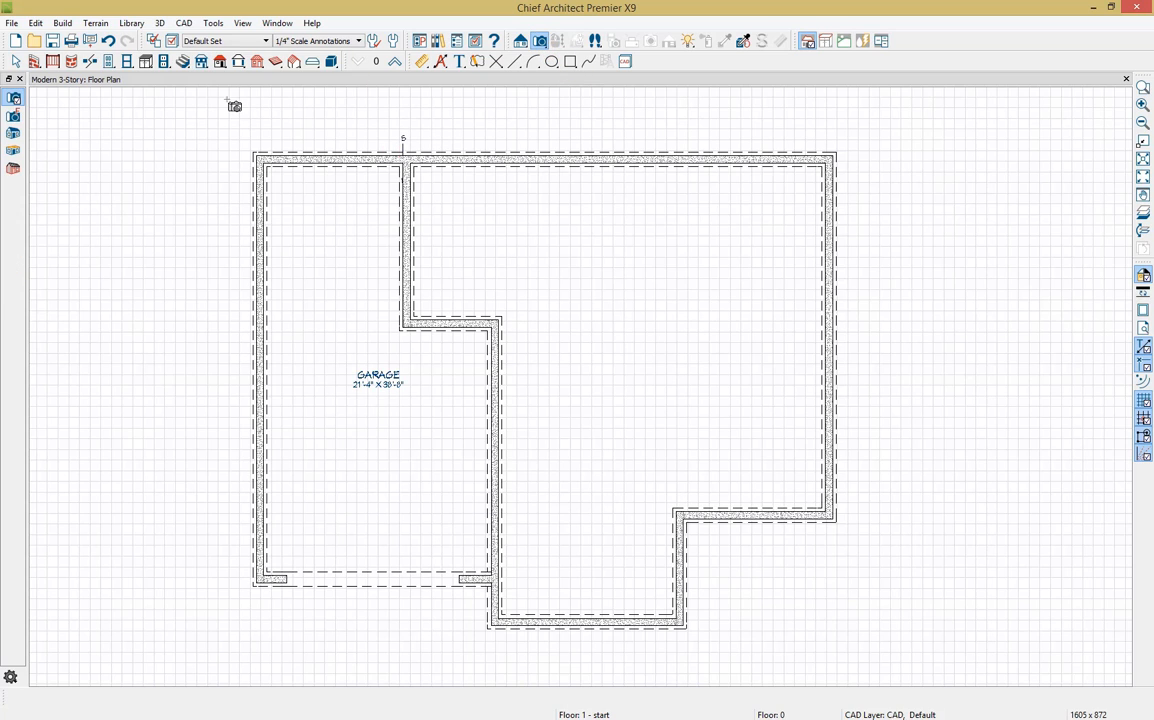
{"action": "left_click", "coordinate": [12, 155]}
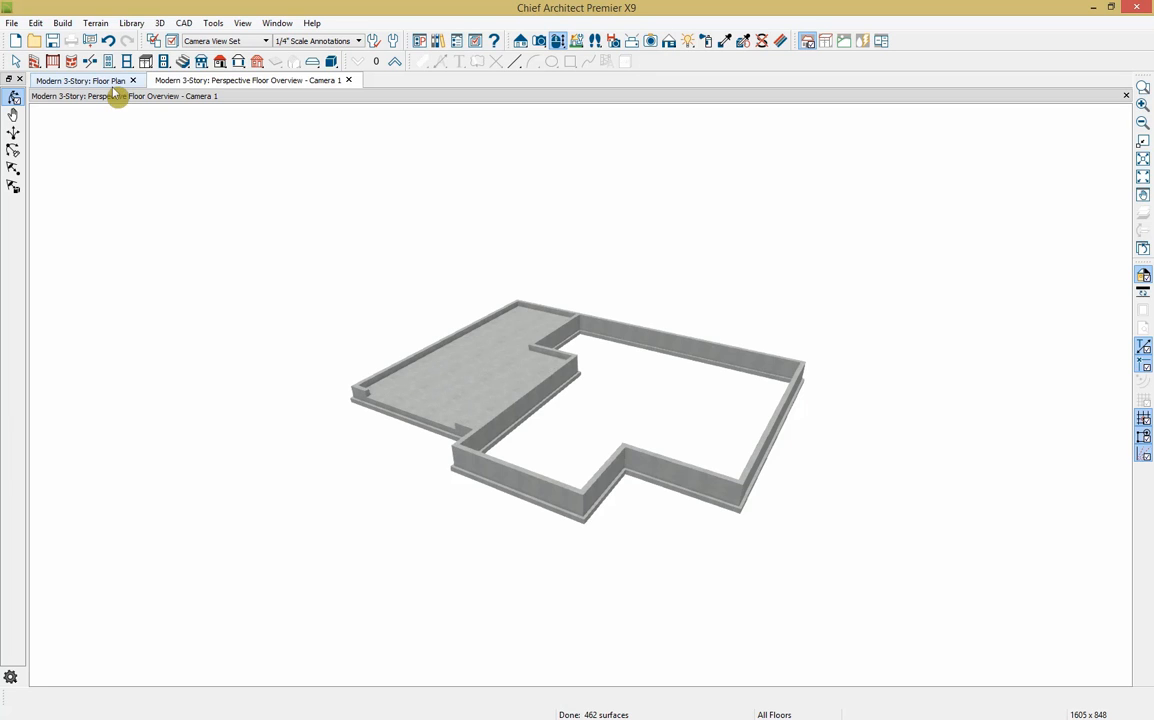
{"action": "left_click_drag", "start_coordinate": [113, 86], "coordinate": [92, 115]}
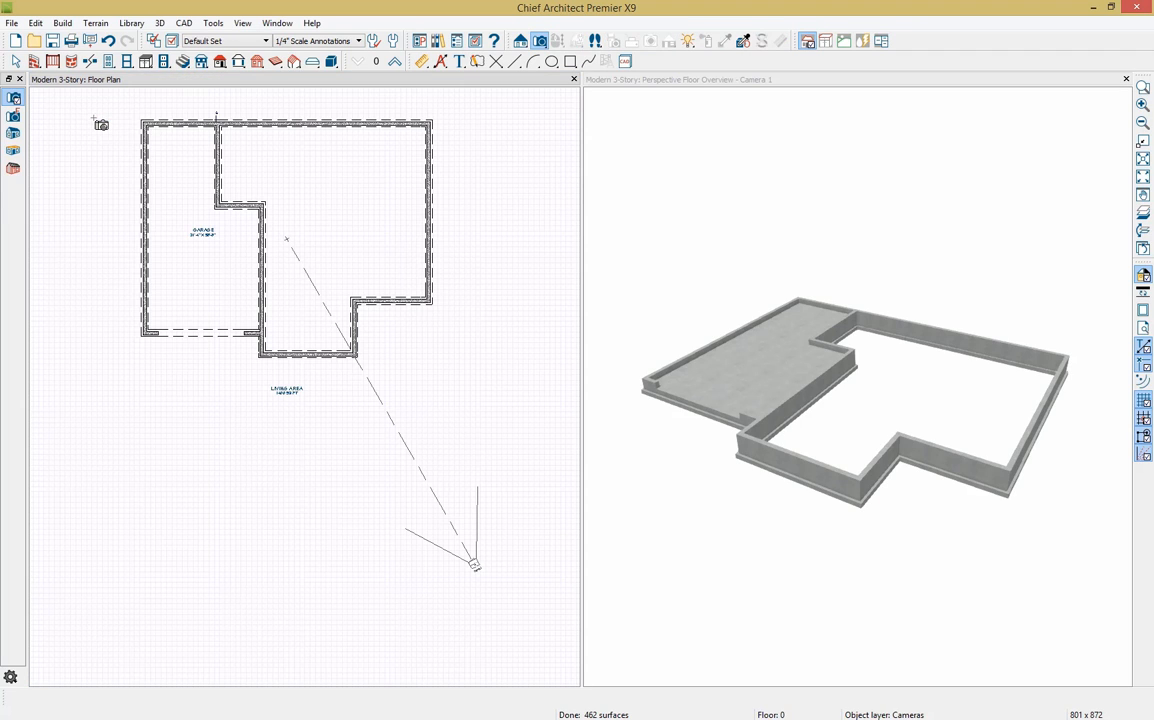
On the first floor, specify the long interior wall between the kitchen and the right-hand rooms as a Bearing Wall
{"action": "left_click", "coordinate": [394, 62]}
{"action": "scroll", "coordinate": [315, 109], "scroll_direction": "up", "scroll_amount": 3}
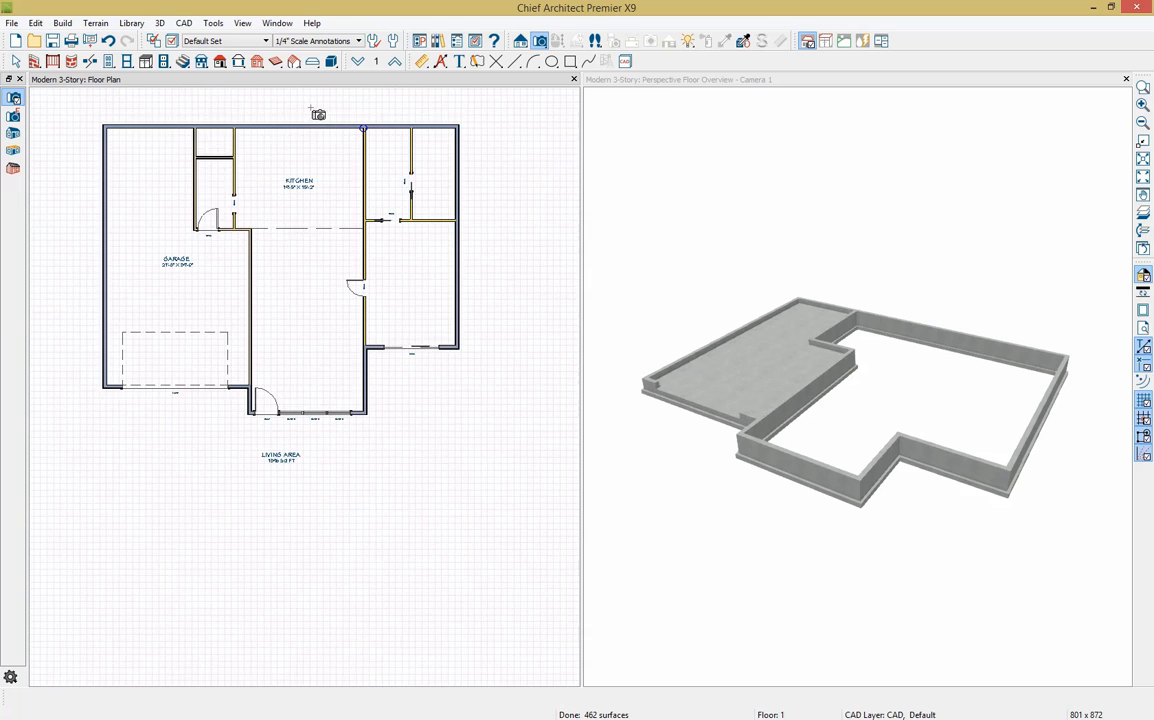
{"action": "middle_click_drag", "start_coordinate": [310, 111], "coordinate": [320, 159]}
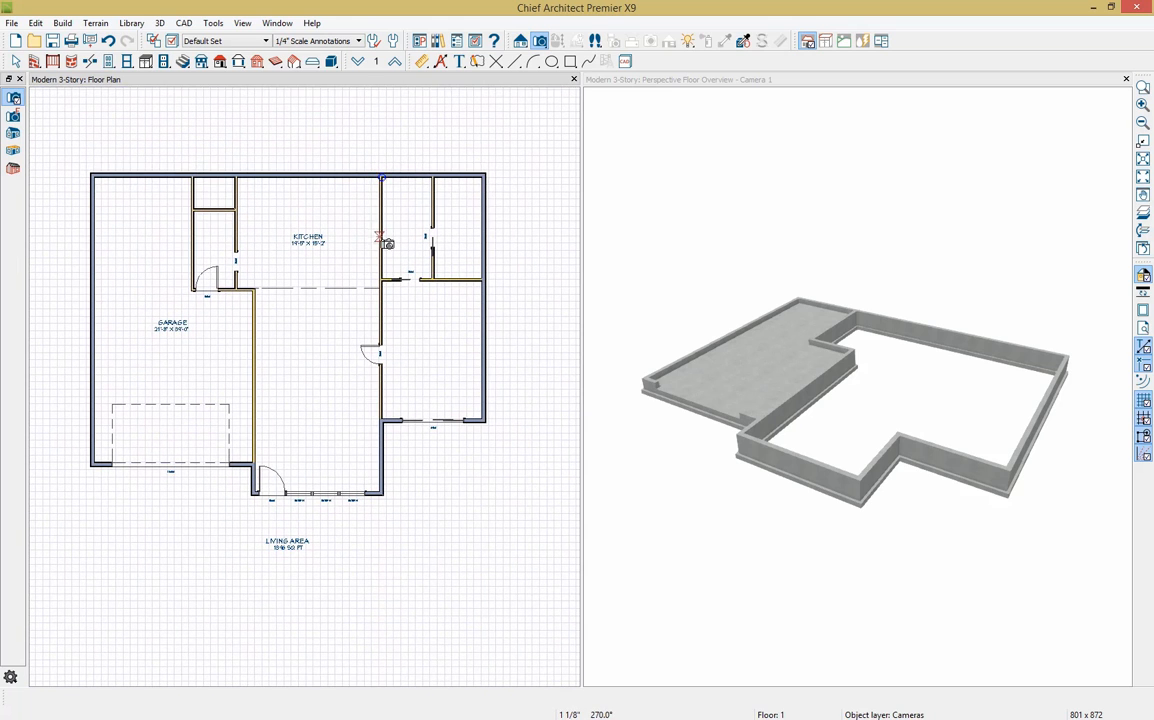
{"action": "left_click", "coordinate": [381, 204]}
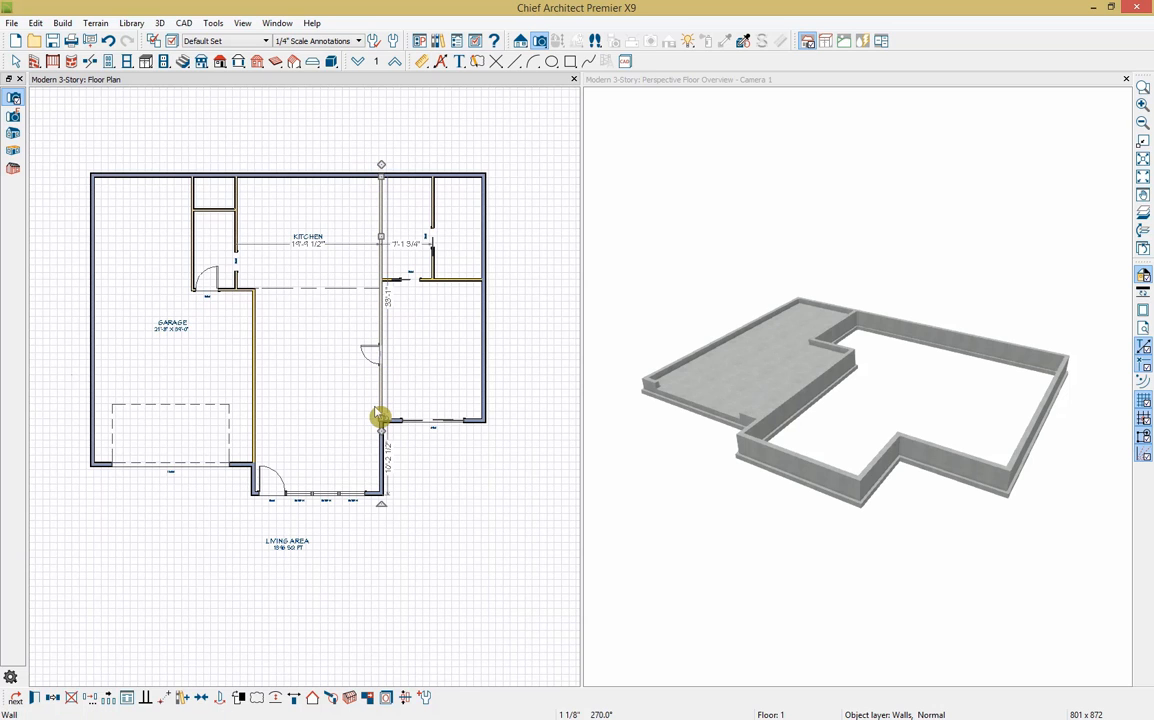
{"action": "left_click", "coordinate": [36, 698]}
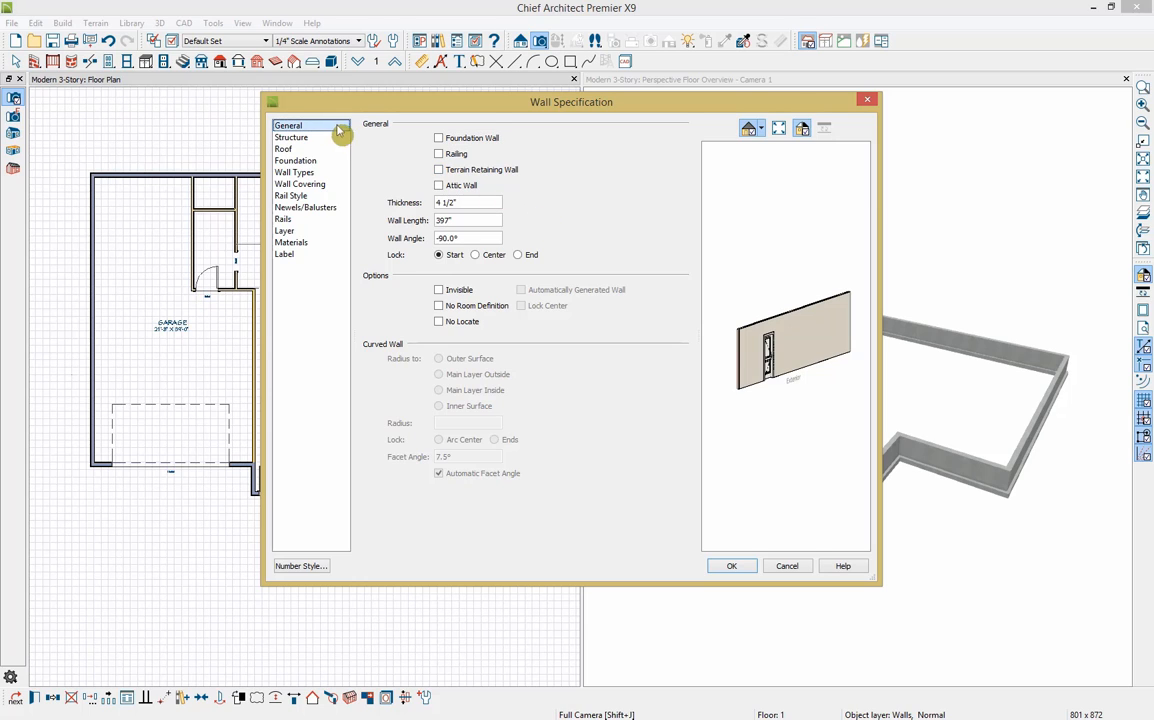
{"action": "left_click", "coordinate": [291, 138]}
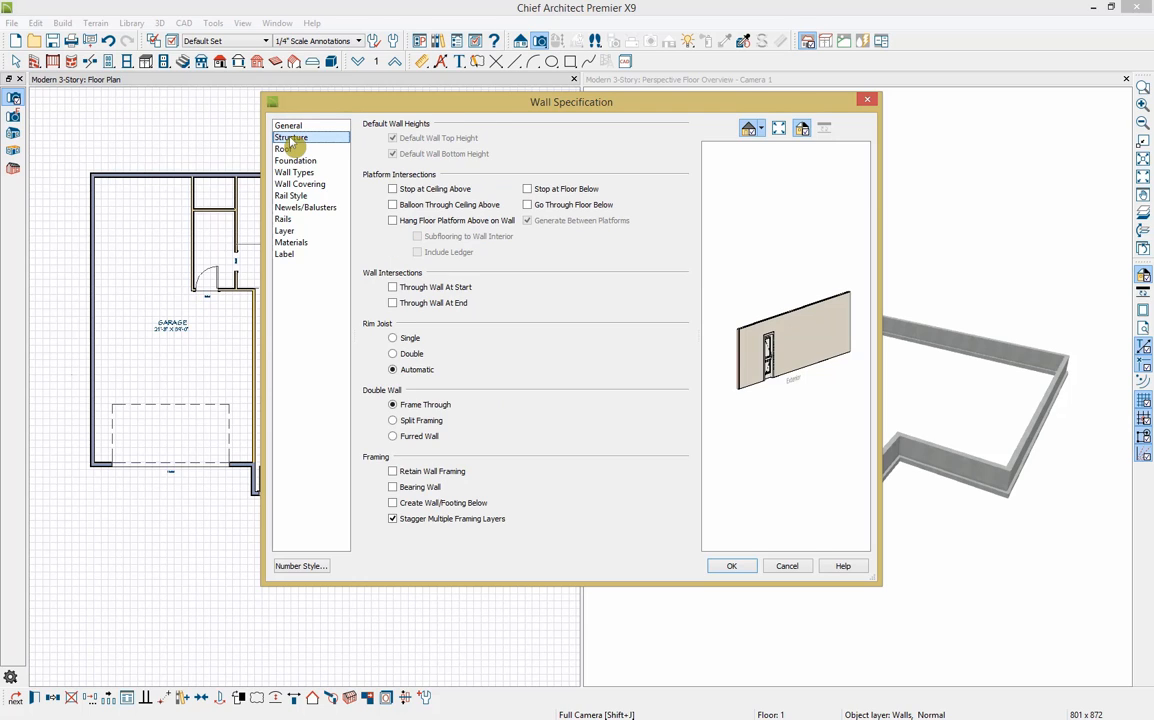
{"action": "left_click", "coordinate": [393, 487]}
{"action": "left_click", "coordinate": [735, 567]}
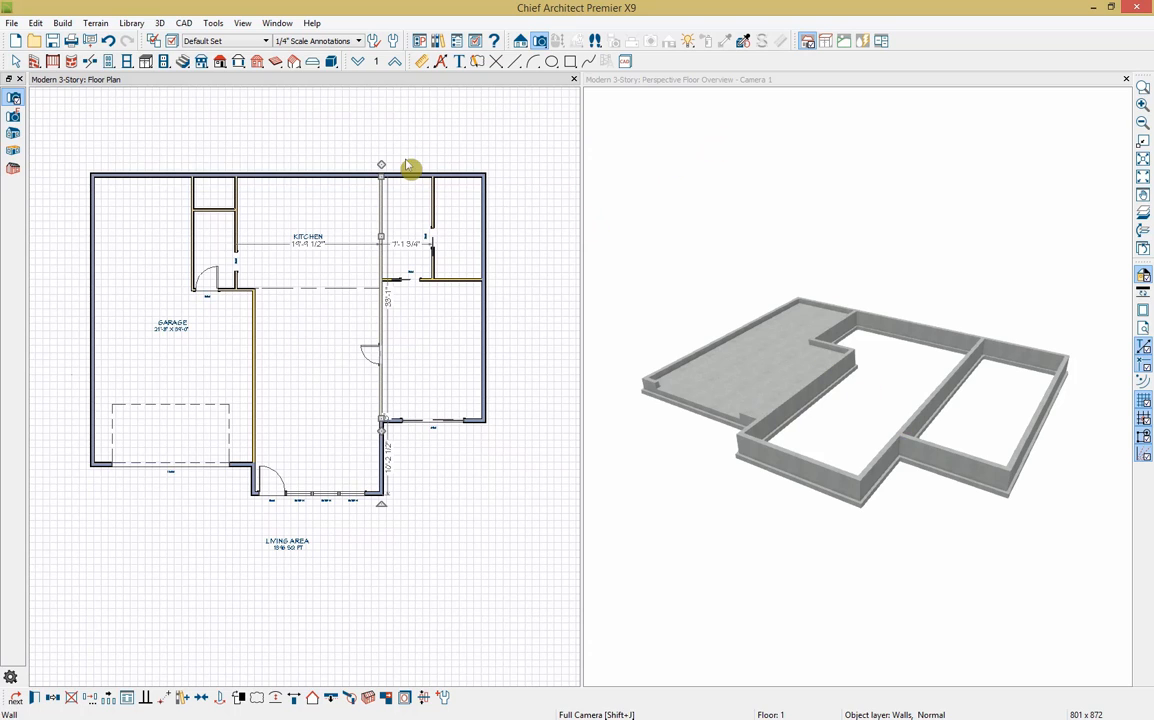
Close the foundation overview and return to the complete first floor plan
{"action": "left_click", "coordinate": [739, 92]}
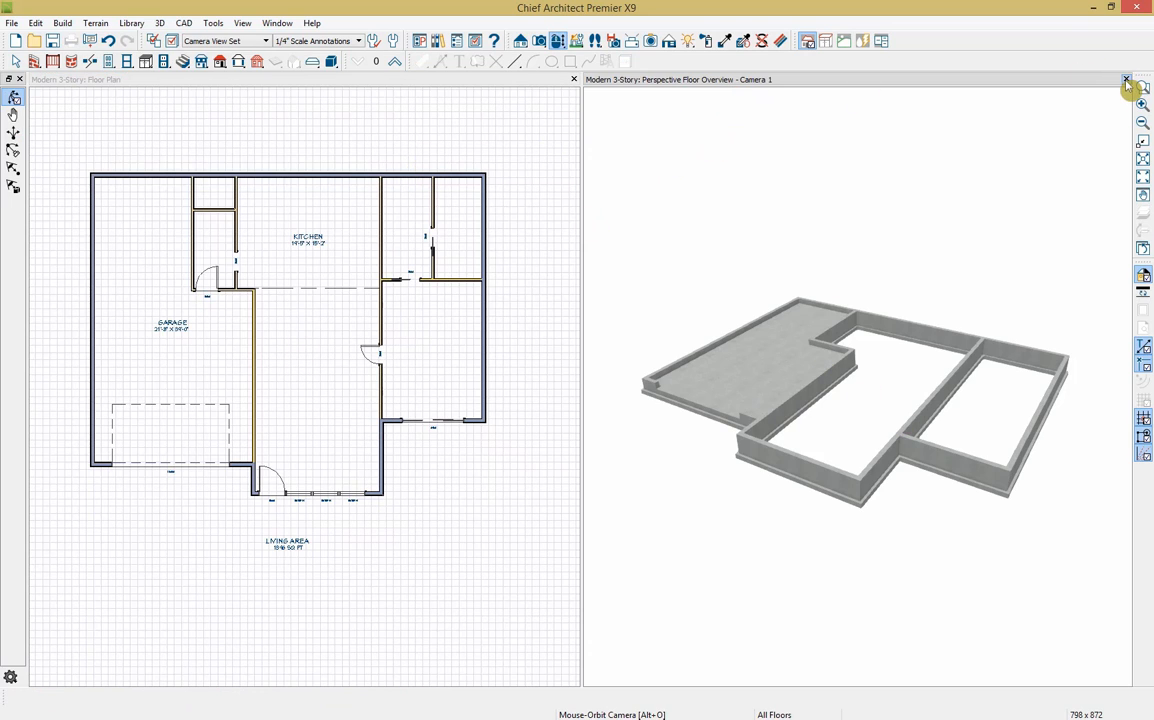
{"action": "left_click", "coordinate": [1127, 82]}
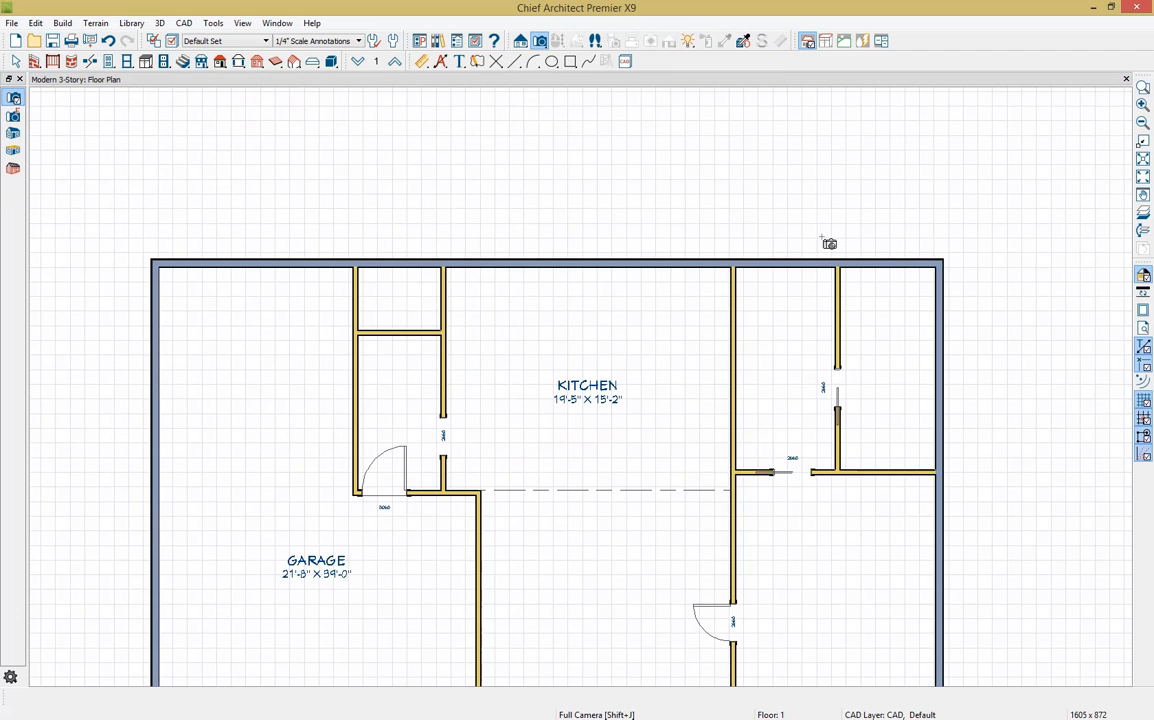
{"action": "scroll", "coordinate": [797, 290], "scroll_direction": "down", "scroll_amount": 2}
{"action": "middle_click_drag", "start_coordinate": [798, 402], "coordinate": [719, 294]}
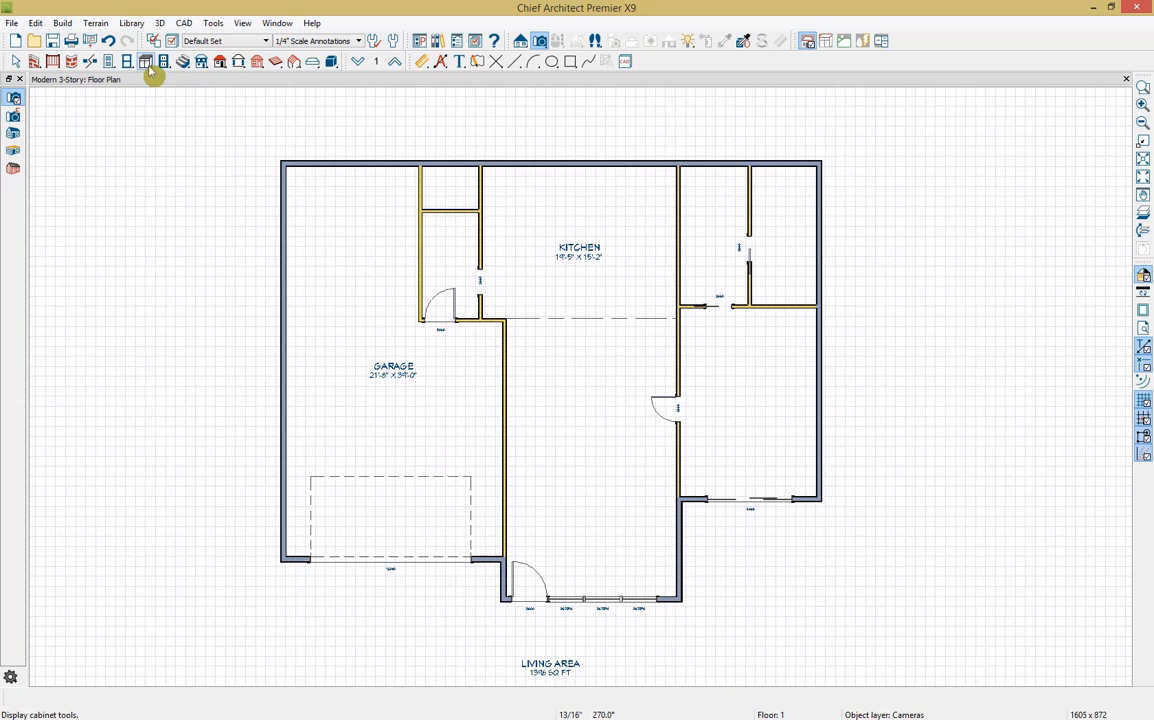
Build a second floor derived from the 1st floor plan, accepting the Floor 2 defaults
{"action": "left_click", "coordinate": [201, 62]}
{"action": "left_click", "coordinate": [13, 98]}
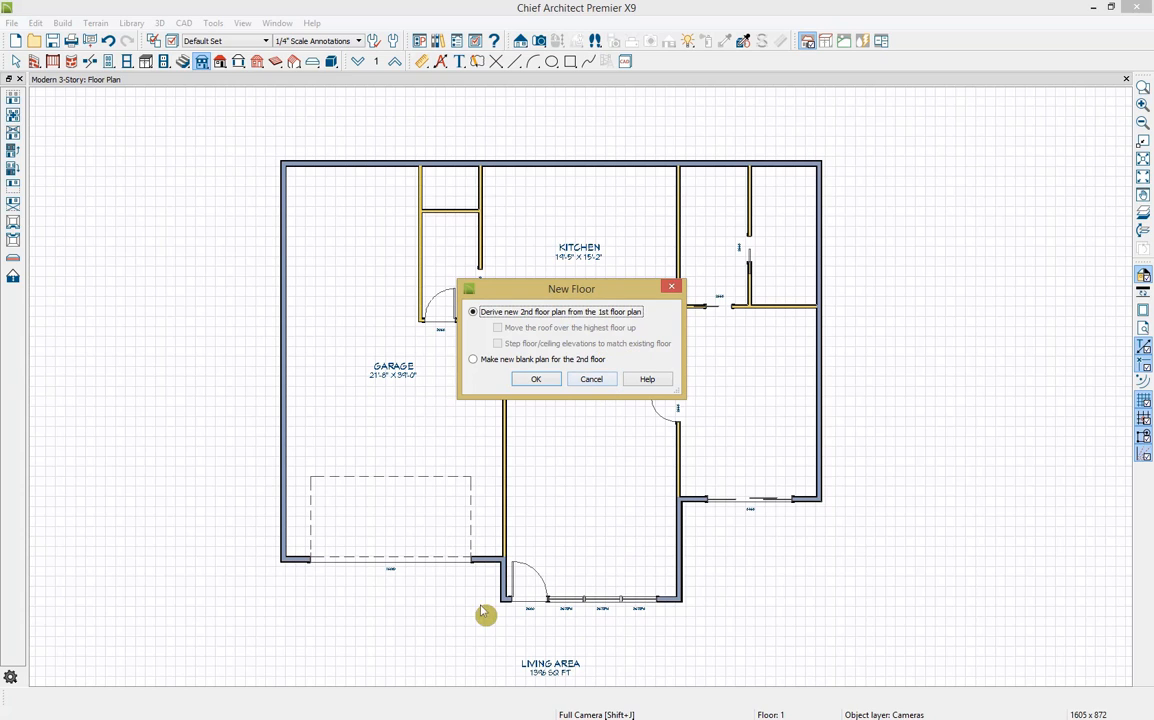
{"action": "left_click", "coordinate": [535, 379]}
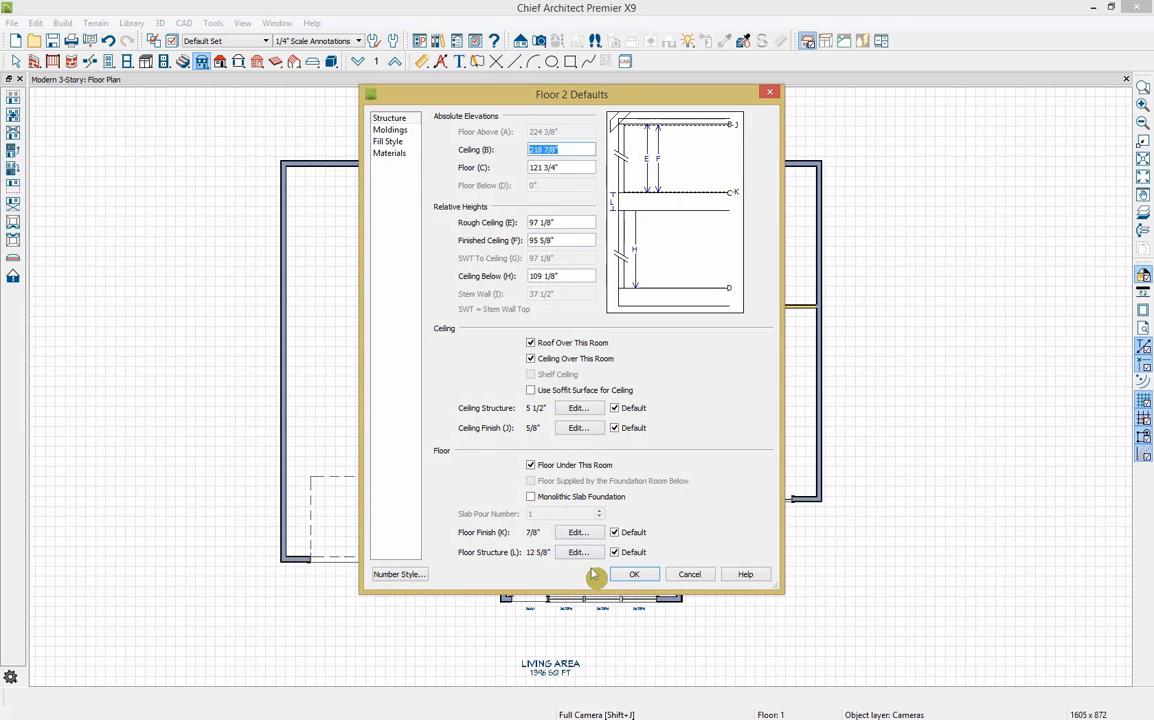
{"action": "left_click", "coordinate": [635, 576]}
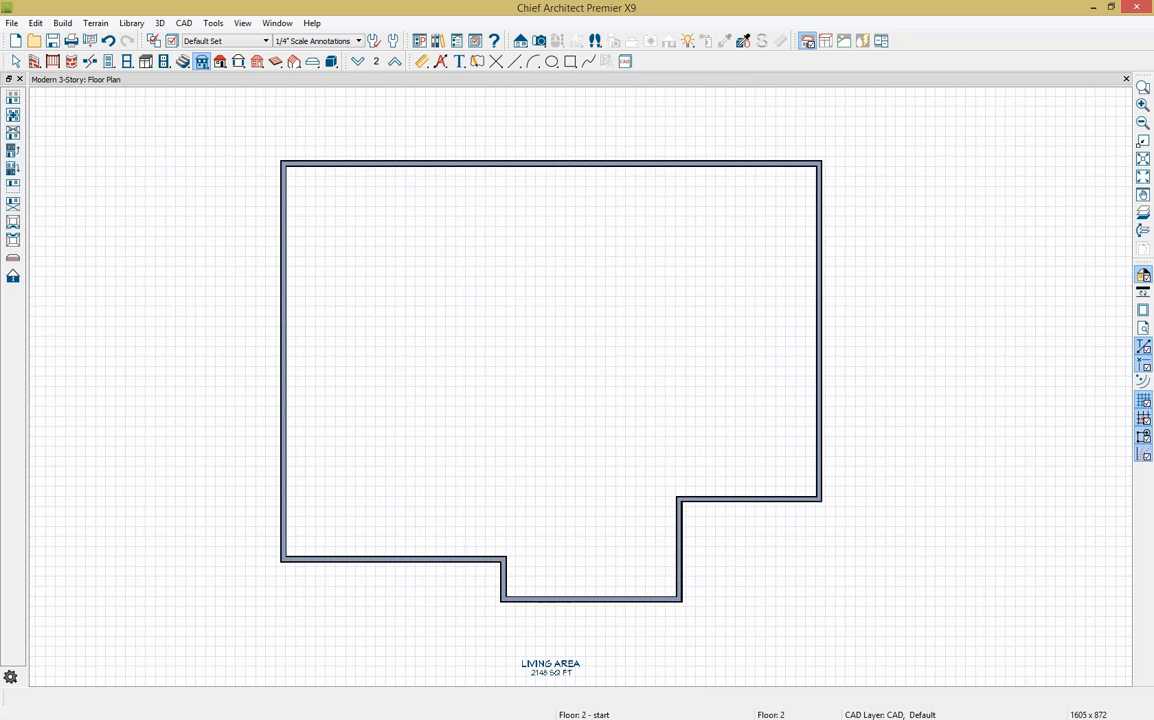
Display the first floor as reference and move the second floor's right exterior wall in to 40' from the left wall
{"action": "key", "text": "alt+Tab"}
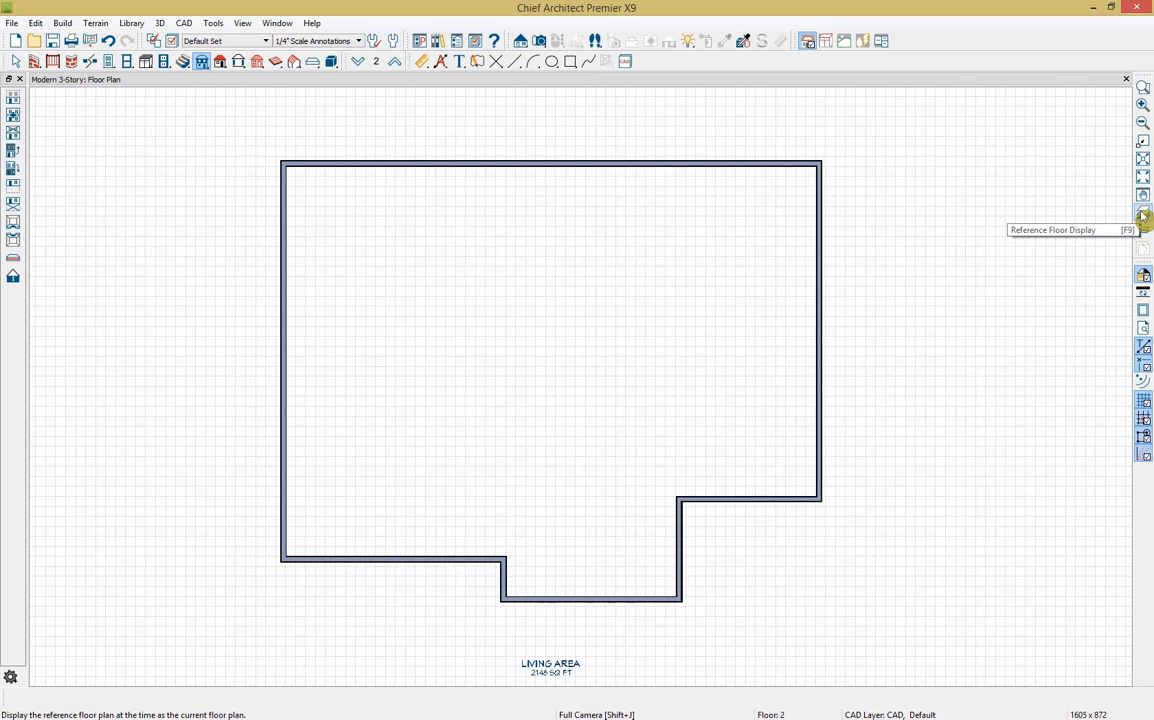
{"action": "left_click", "coordinate": [1143, 218]}
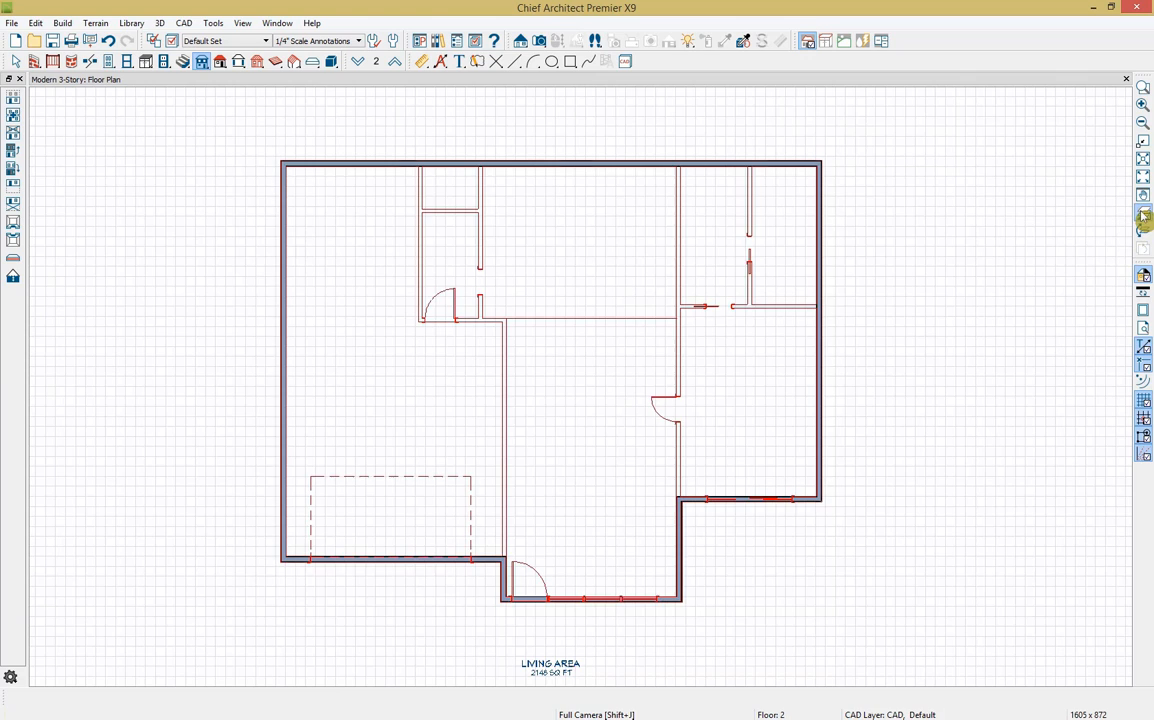
{"action": "left_click", "coordinate": [820, 332]}
{"action": "left_click_drag", "start_coordinate": [820, 332], "coordinate": [682, 365]}
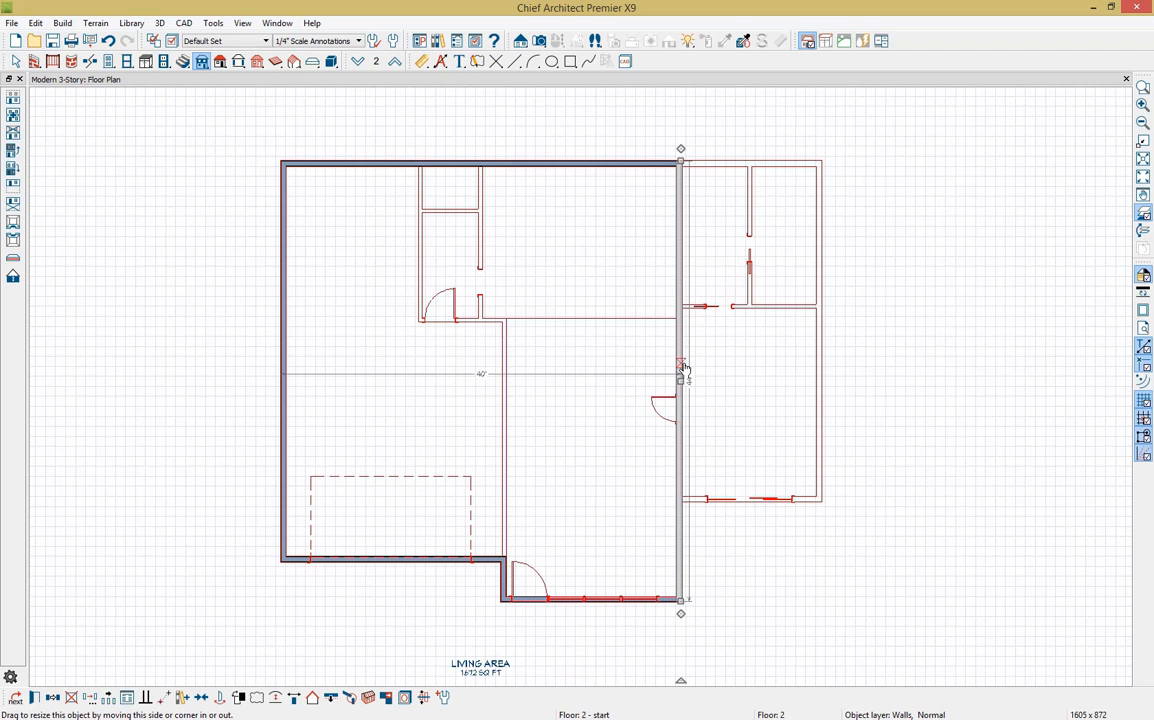
Set the second floor's front wall above the garage to 33' from the rear wall
{"action": "left_click", "coordinate": [446, 561]}
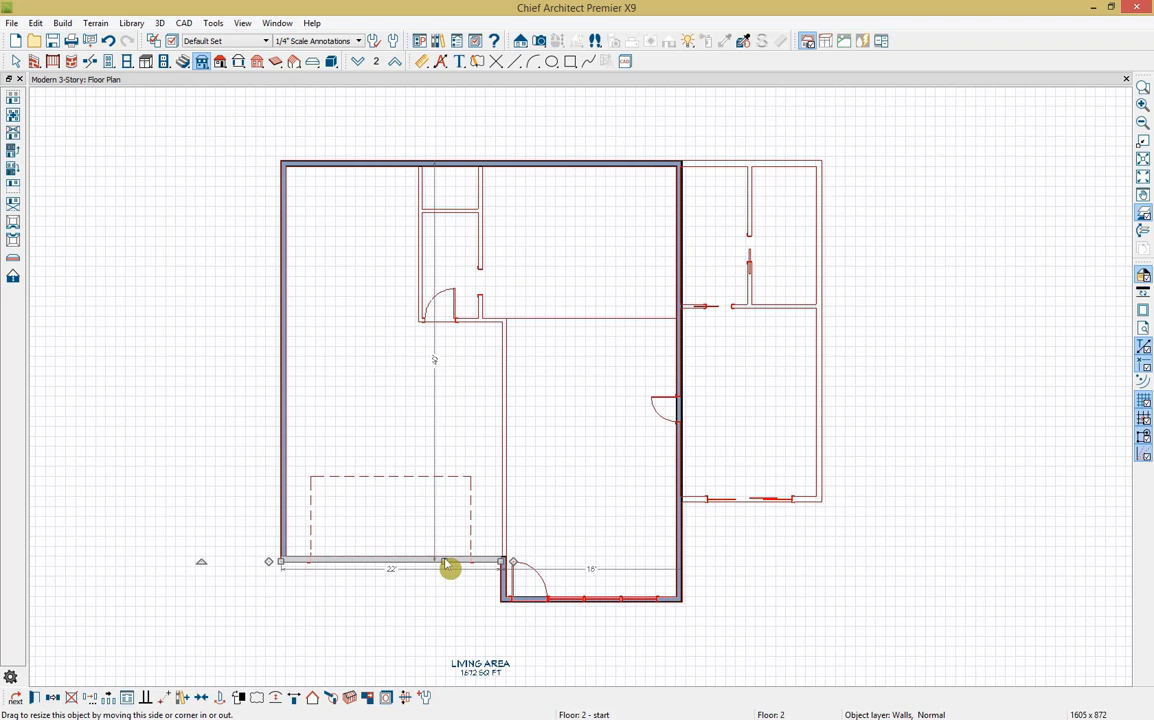
{"action": "left_click", "coordinate": [437, 366]}
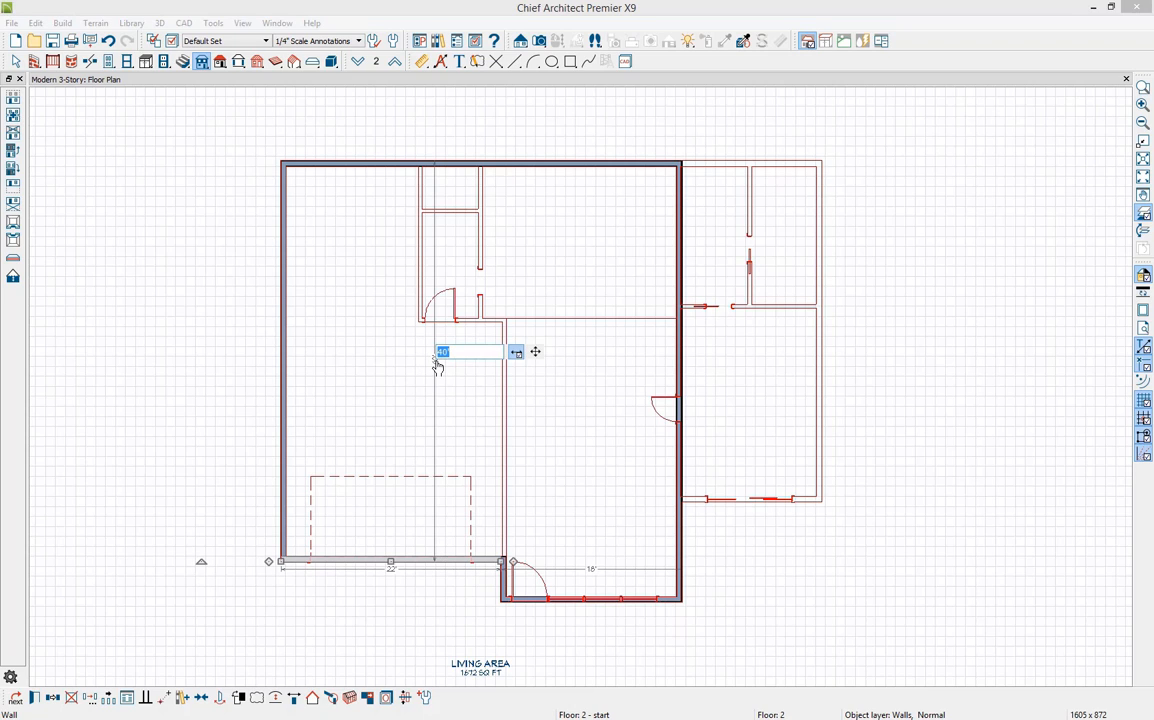
{"action": "type", "text": "33'"}
{"action": "key", "text": "Return"}
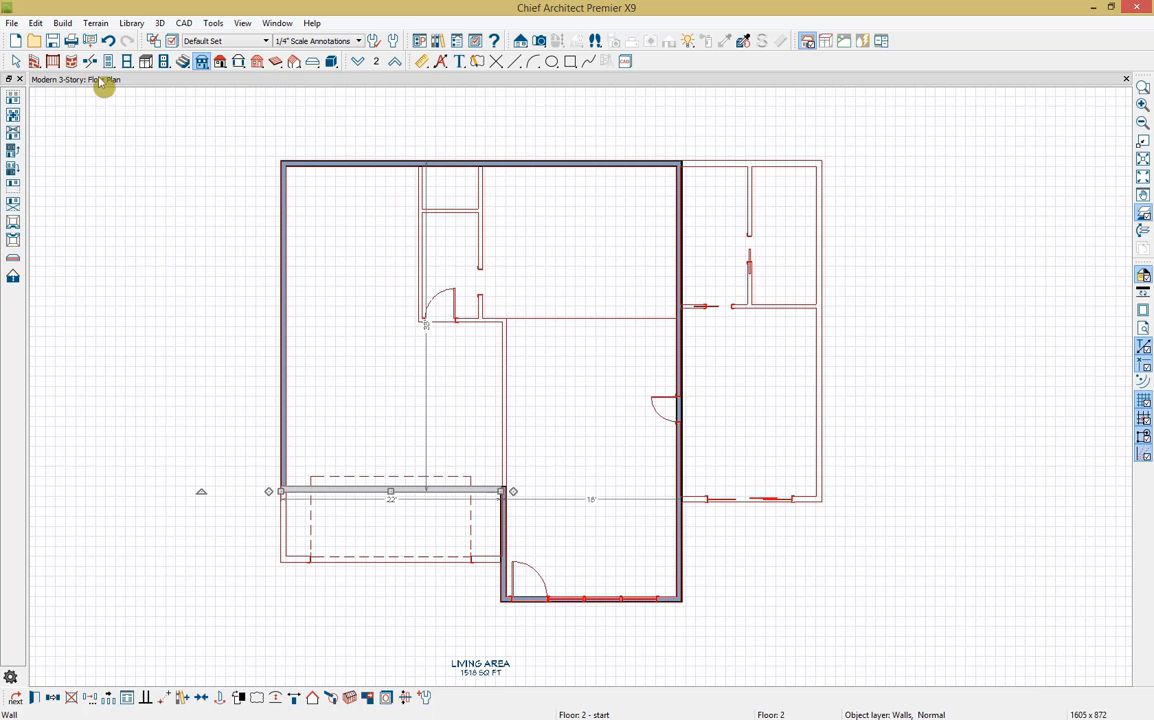
Draw railings around the open second-floor areas over the right wing and the front of the garage
{"action": "left_click", "coordinate": [53, 61]}
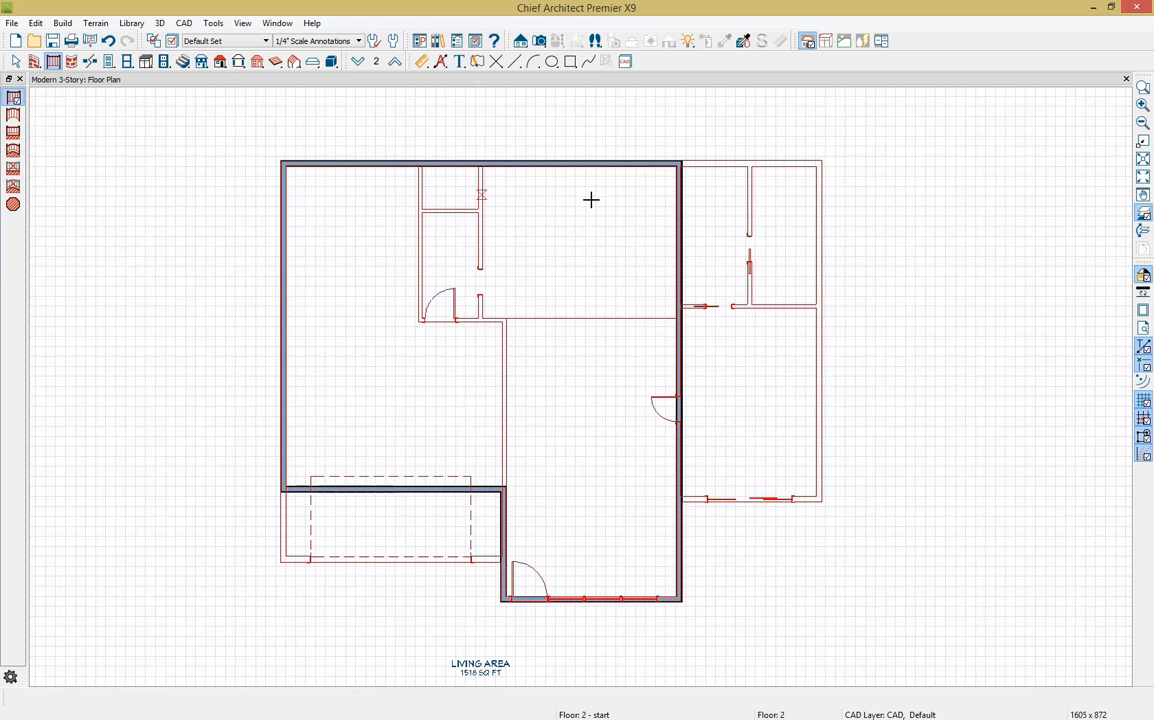
{"action": "mouse_move", "coordinate": [680, 161]}
{"action": "left_mouse_down"}
{"action": "mouse_move", "coordinate": [820, 161]}
{"action": "mouse_move", "coordinate": [806, 417]}
{"action": "mouse_move", "coordinate": [809, 484]}
{"action": "mouse_move", "coordinate": [822, 498]}
{"action": "mouse_move", "coordinate": [683, 497]}
{"action": "left_mouse_up"}
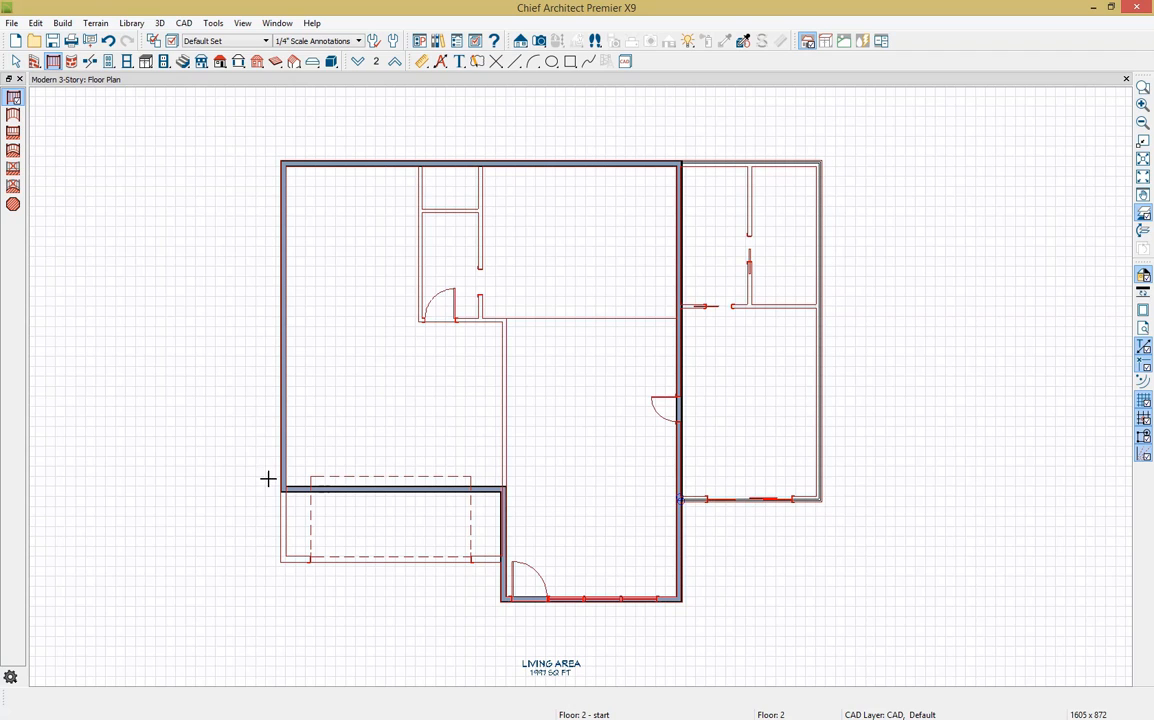
{"action": "mouse_move", "coordinate": [282, 490]}
{"action": "left_mouse_down"}
{"action": "mouse_move", "coordinate": [281, 562]}
{"action": "mouse_move", "coordinate": [498, 563]}
{"action": "left_mouse_up"}
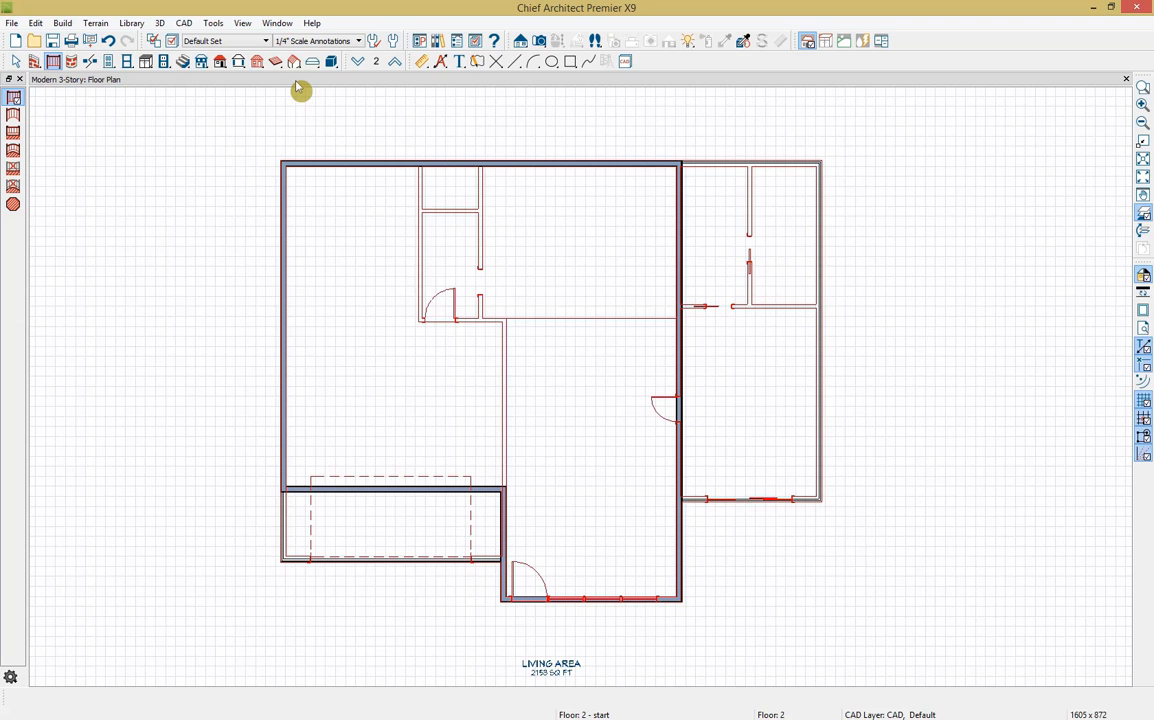
In a new perspective floor overview, set the right wing's railed deck to room type Balcony and enable Roof Over This Room
{"action": "left_click", "coordinate": [540, 46]}
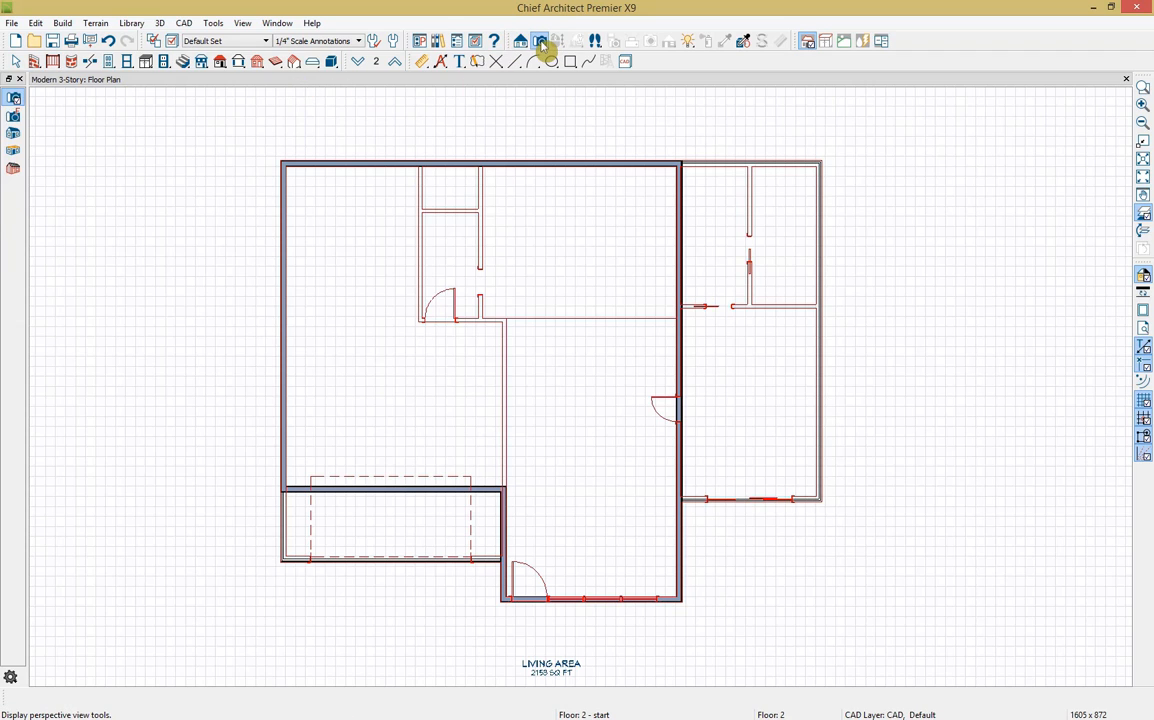
{"action": "left_click", "coordinate": [14, 151]}
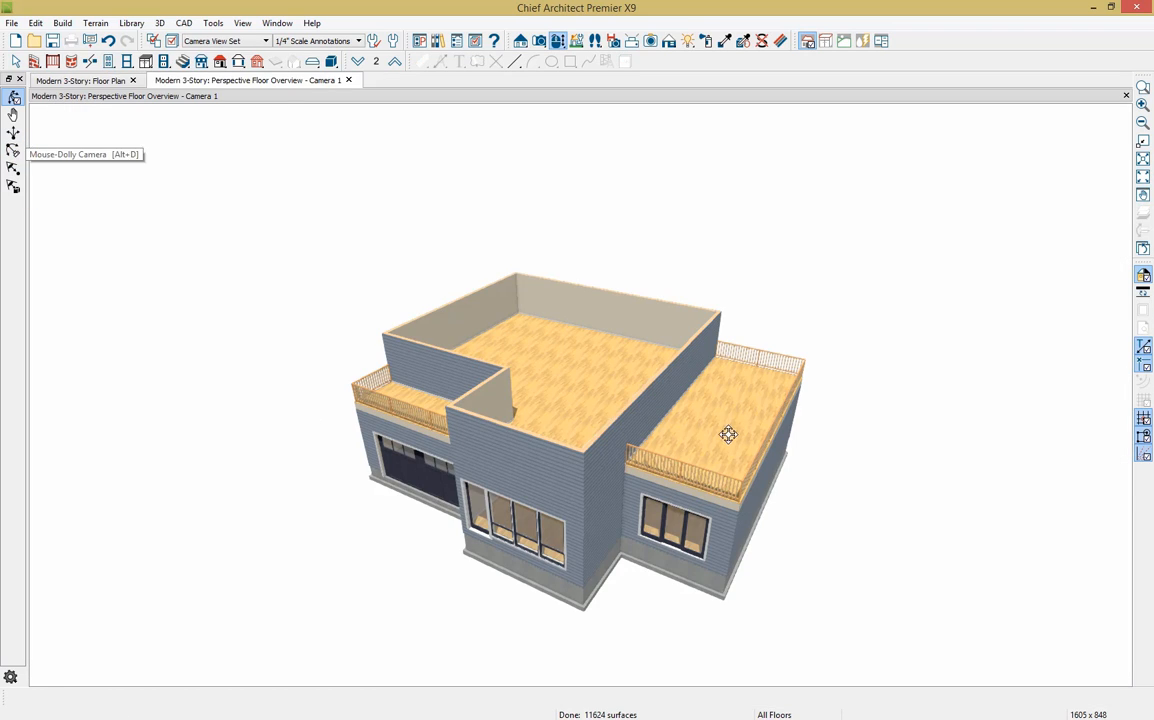
{"action": "left_click", "coordinate": [736, 389]}
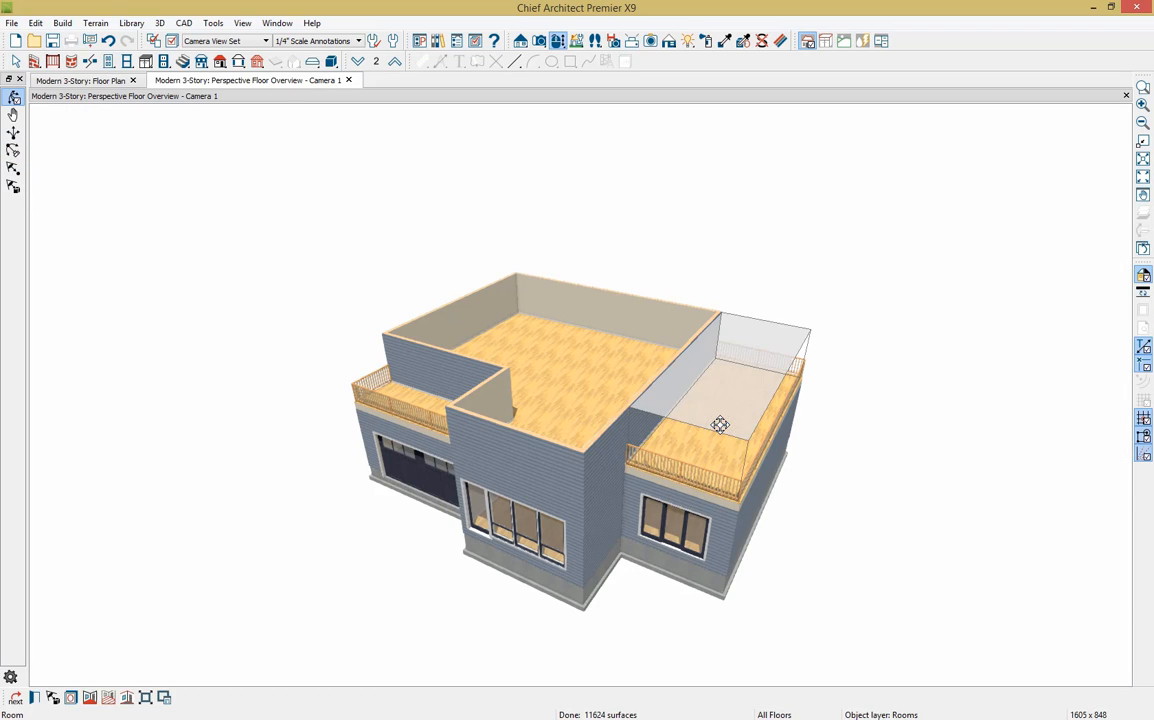
{"action": "left_click", "coordinate": [34, 697]}
{"action": "left_click", "coordinate": [560, 133]}
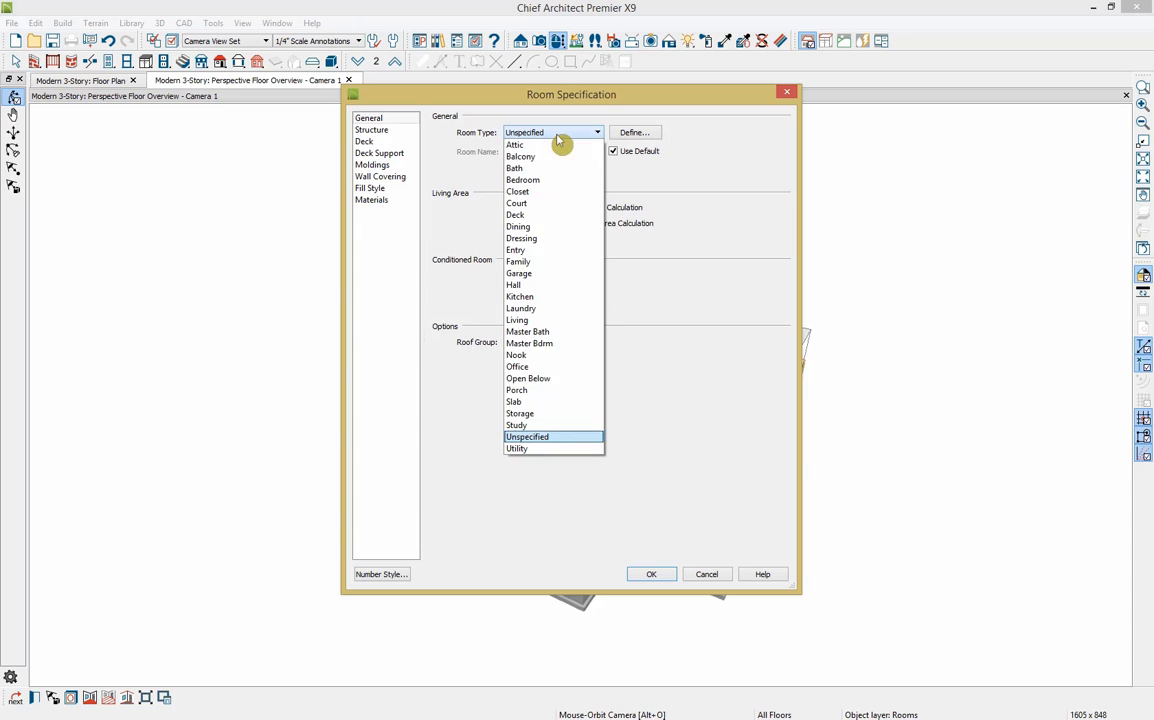
{"action": "left_click", "coordinate": [540, 157]}
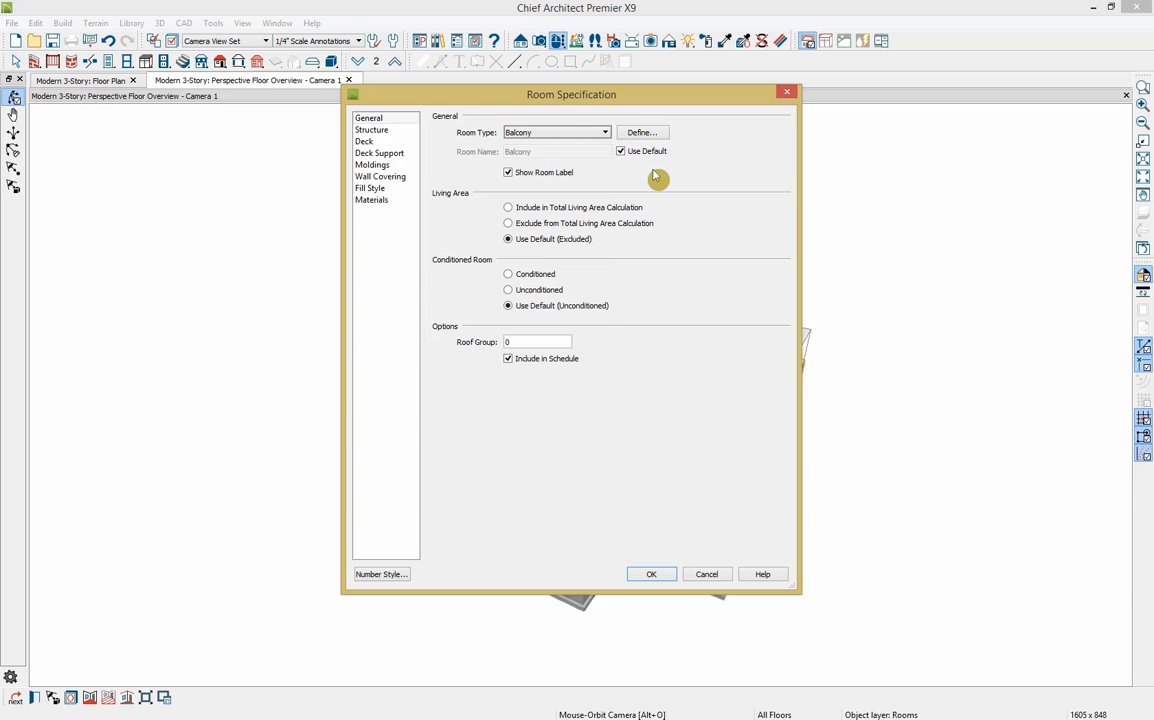
{"action": "left_click", "coordinate": [405, 133]}
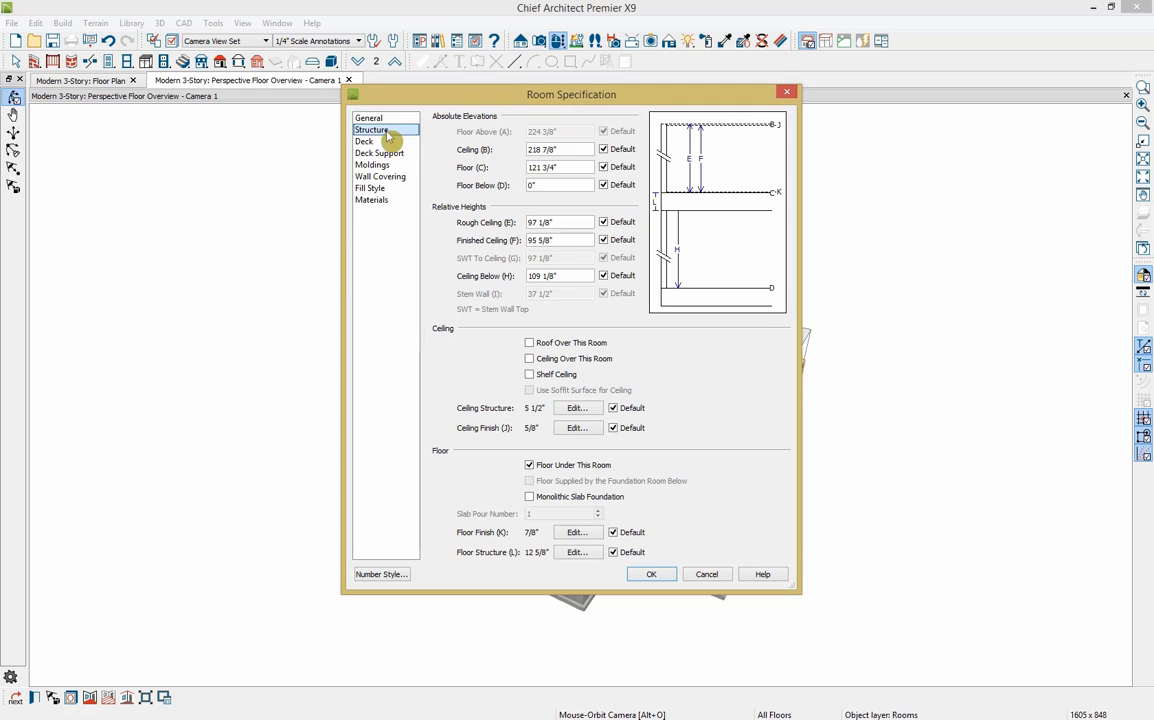
{"action": "left_click", "coordinate": [550, 343]}
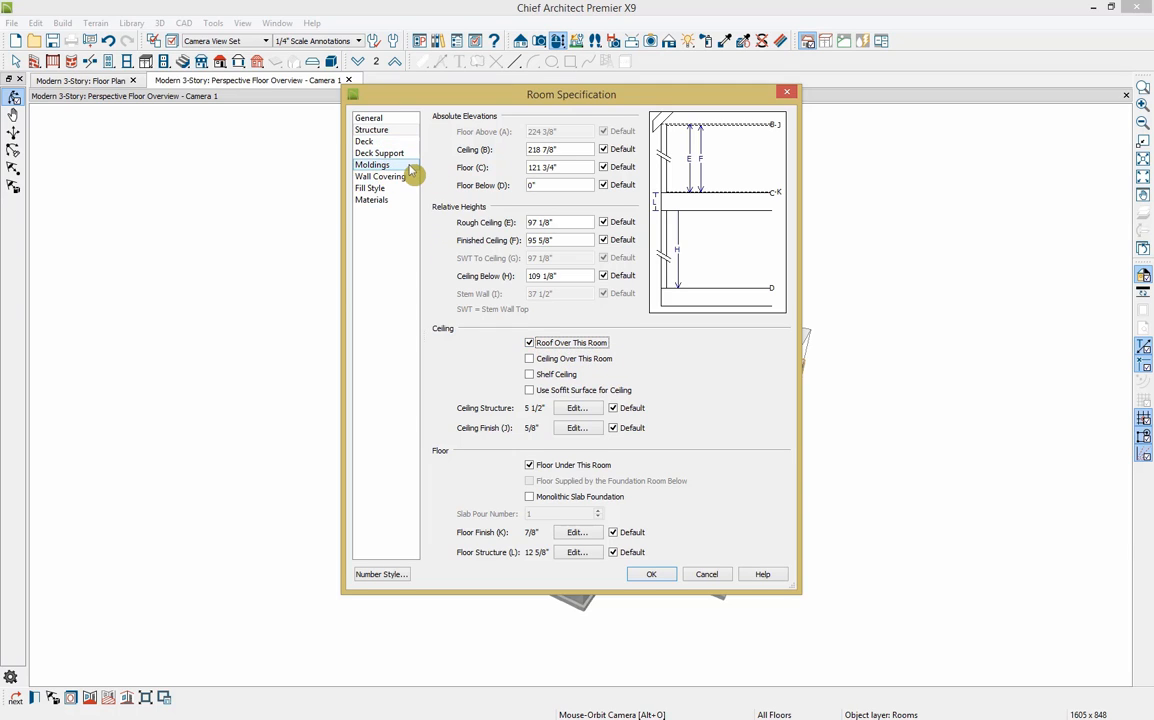
Find decking in the material library and set the right wing balcony's Floor Finish to Planks(taupe) Decking
{"action": "left_click", "coordinate": [390, 206]}
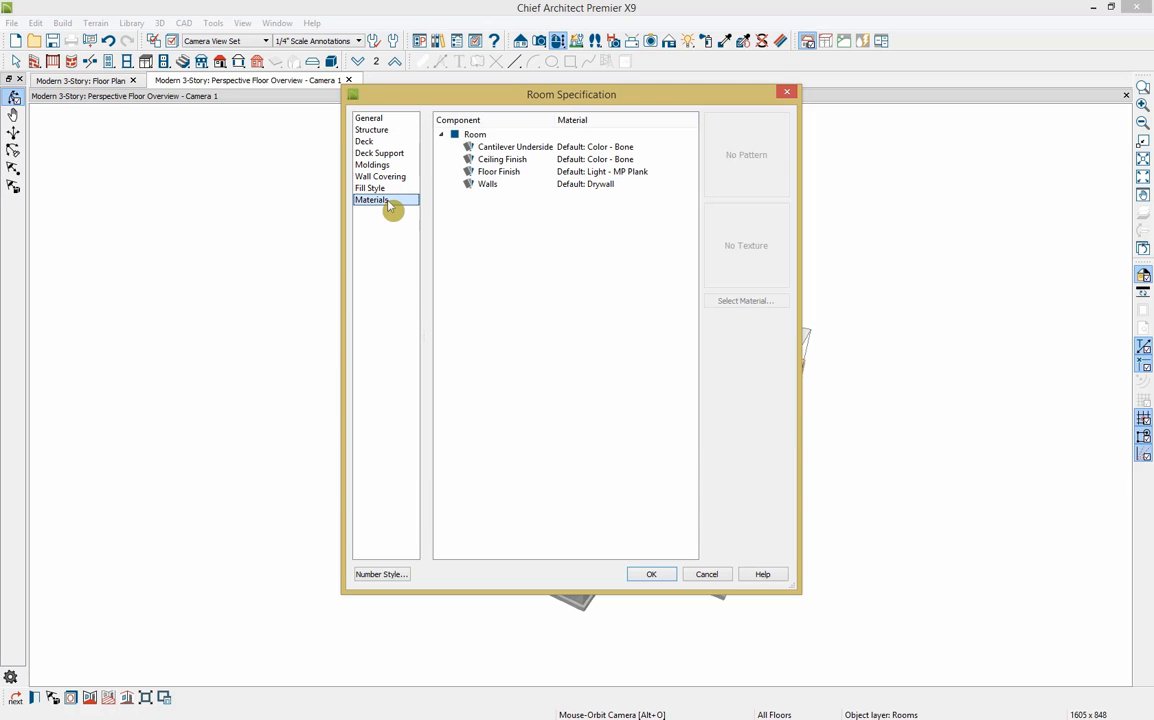
{"action": "left_click", "coordinate": [650, 173]}
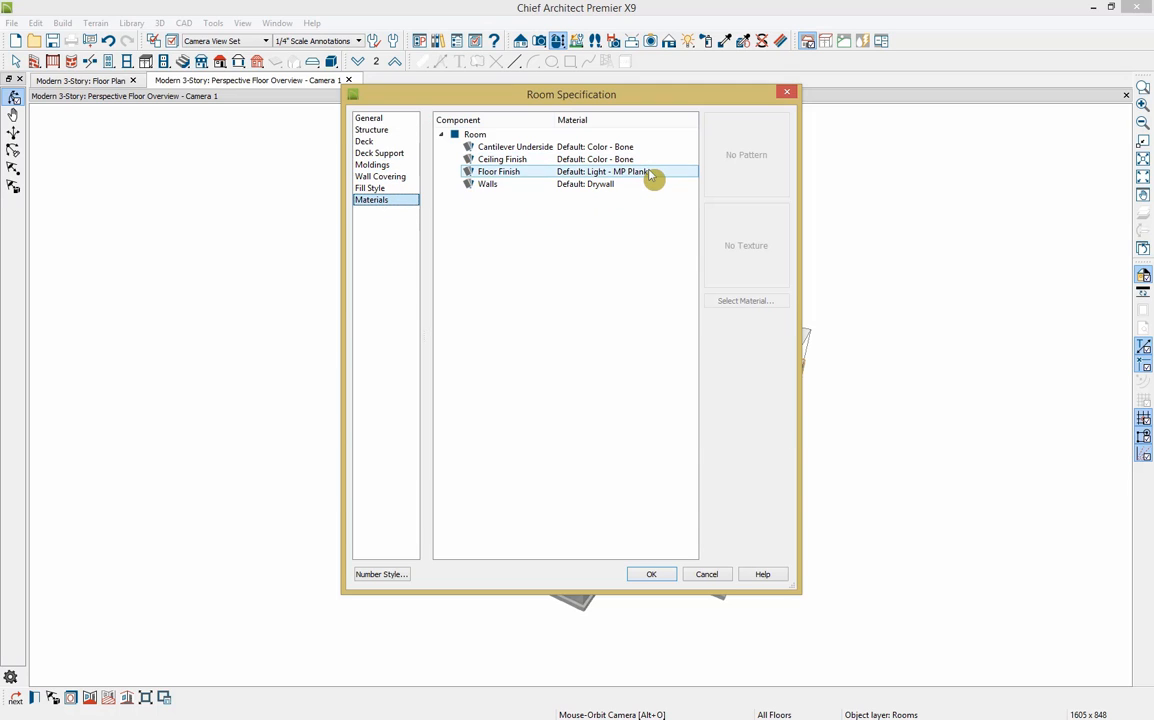
{"action": "left_click", "coordinate": [765, 302]}
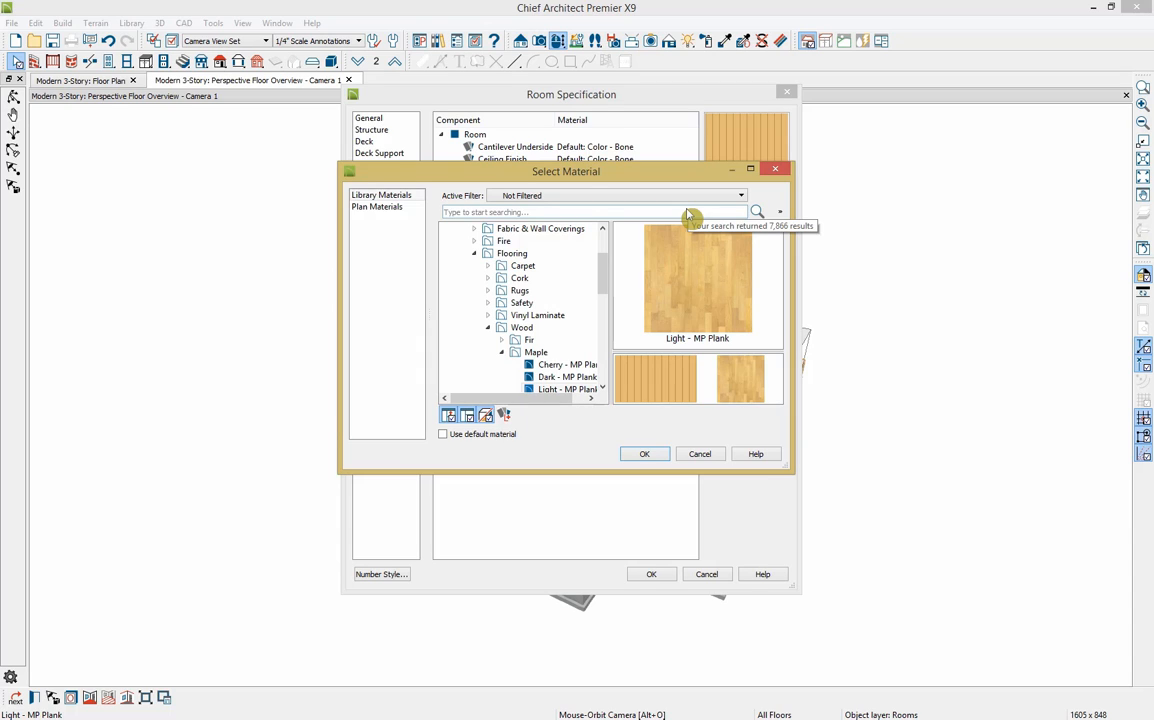
{"action": "type", "text": "decking"}
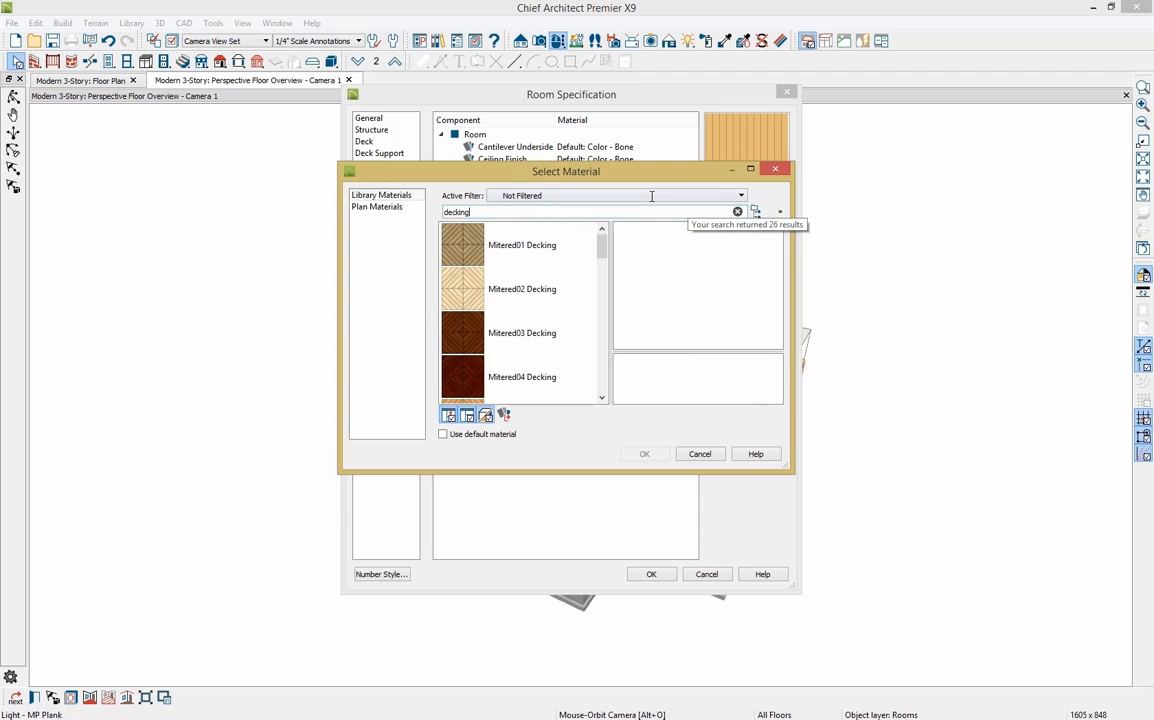
{"action": "left_click_drag", "start_coordinate": [603, 249], "coordinate": [600, 359]}
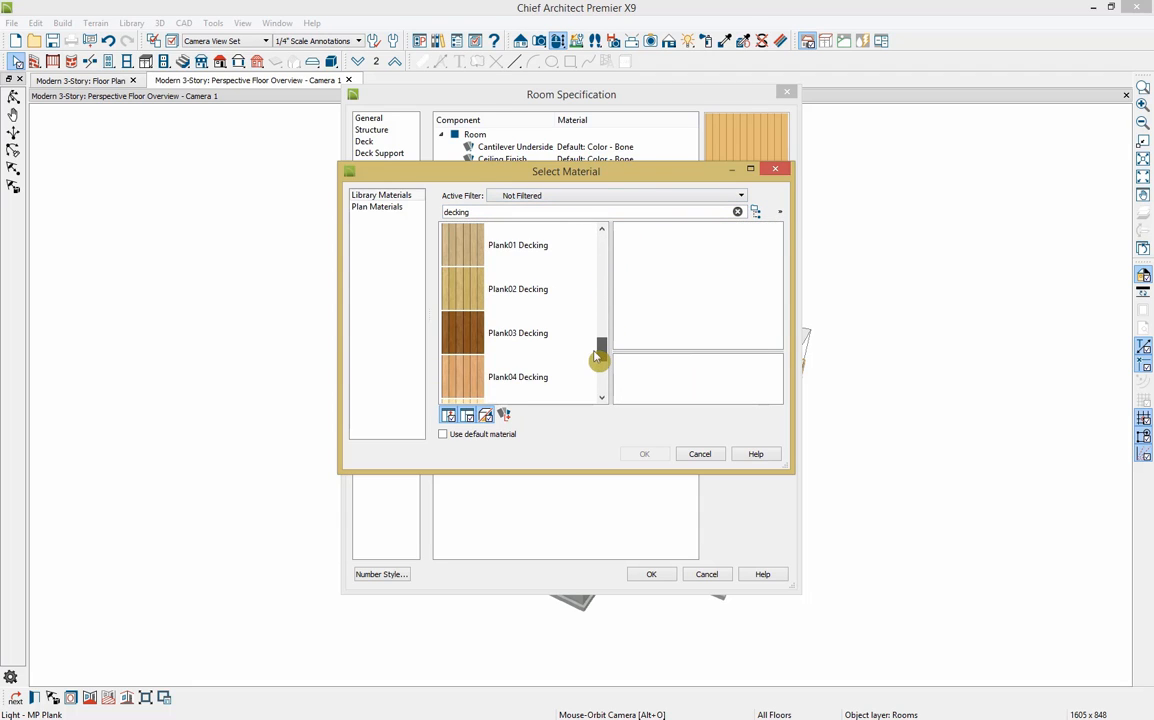
{"action": "left_click", "coordinate": [465, 334]}
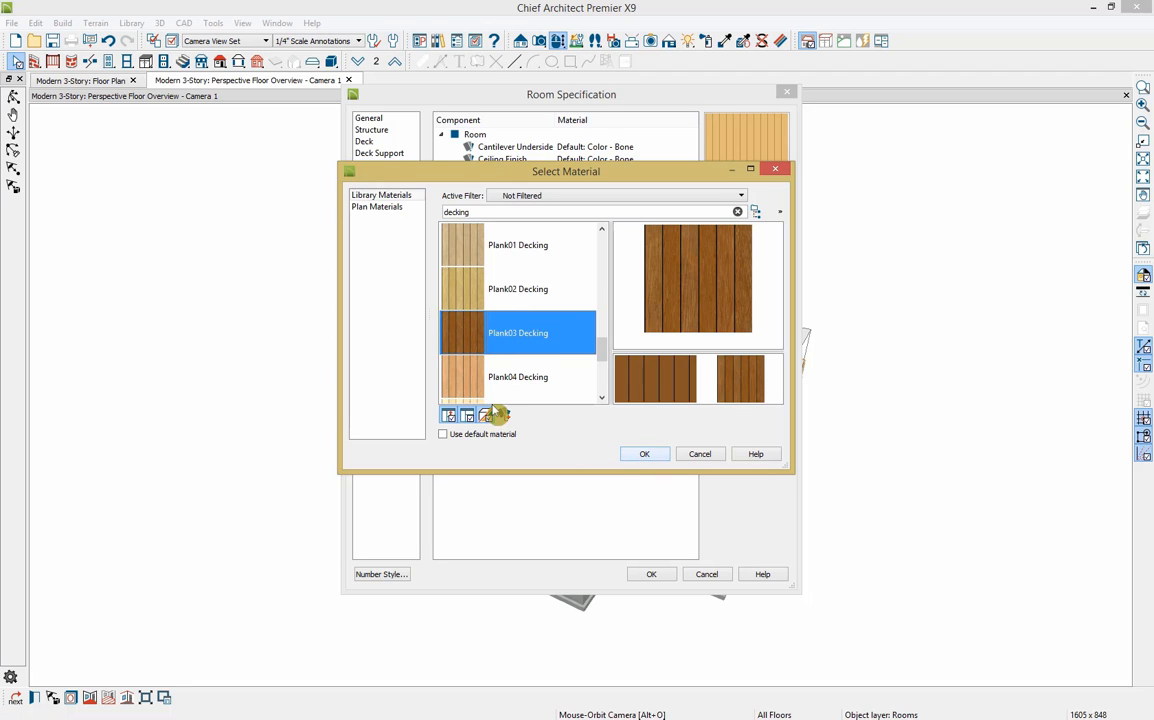
{"action": "scroll", "coordinate": [497, 376], "scroll_direction": "down", "scroll_amount": 2}
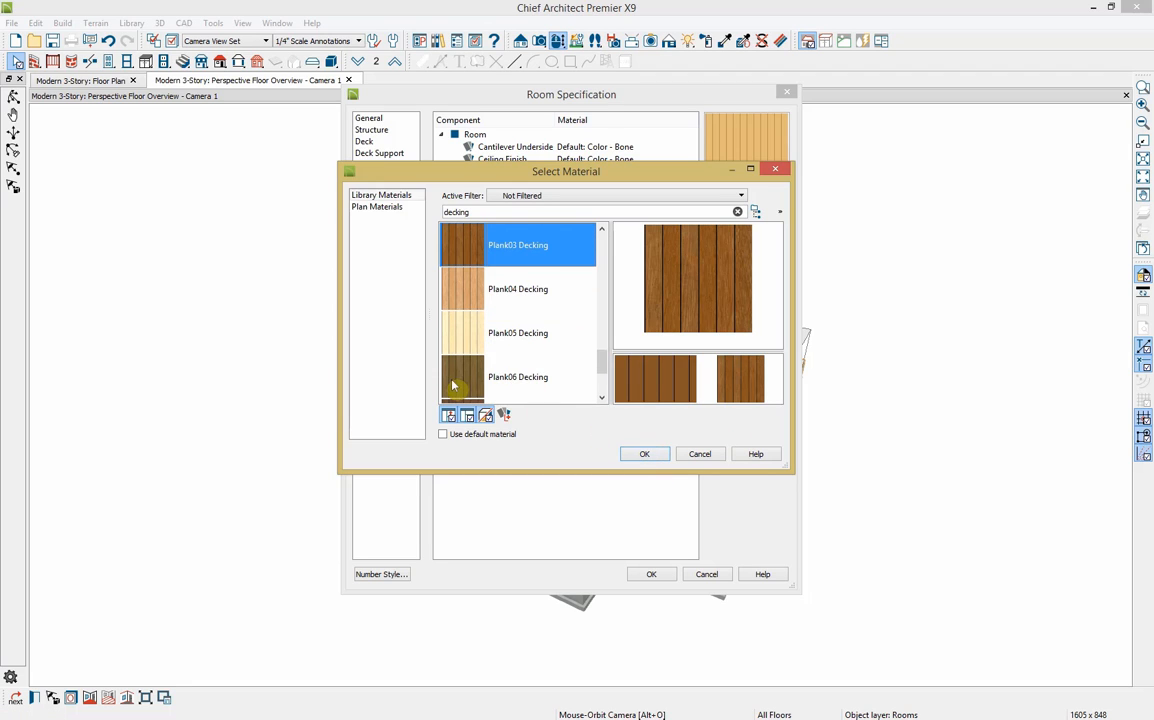
{"action": "scroll", "coordinate": [549, 383], "scroll_direction": "down", "scroll_amount": 2}
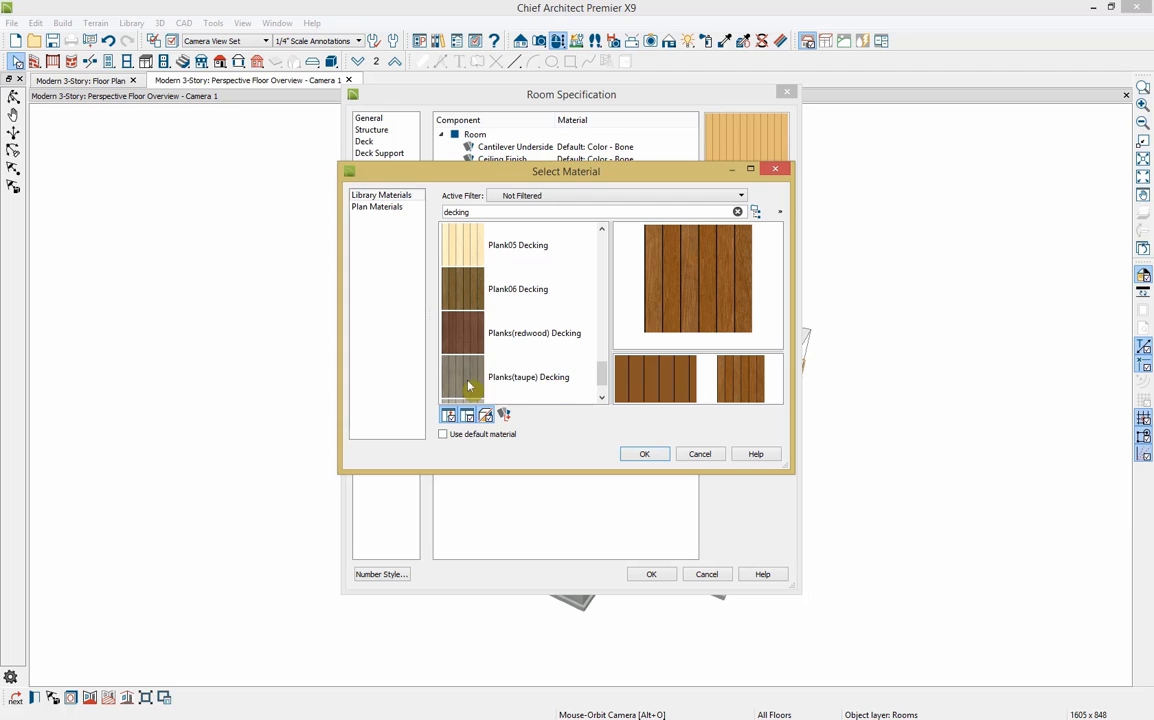
{"action": "left_click", "coordinate": [540, 379]}
{"action": "left_click", "coordinate": [647, 455]}
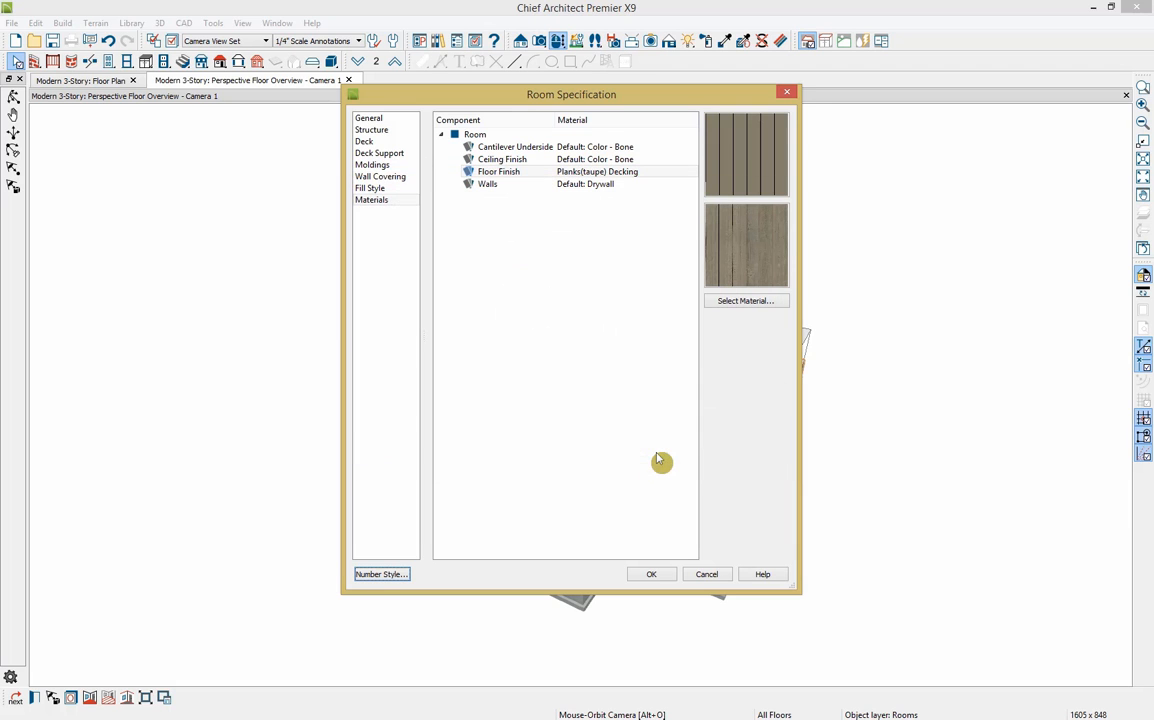
{"action": "left_click", "coordinate": [655, 577]}
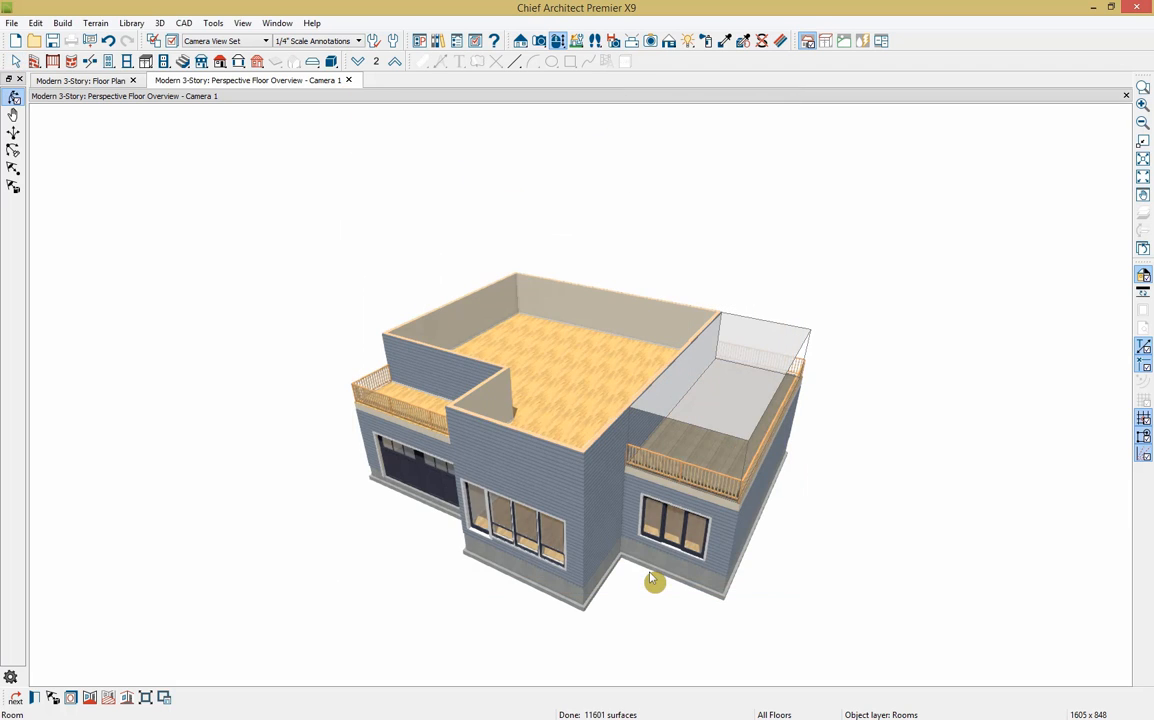
Set the open room over the garage to room type Balcony and enable Roof Over This Room and Ceiling Over This Room
{"action": "left_click", "coordinate": [689, 448]}
{"action": "left_click", "coordinate": [400, 405]}
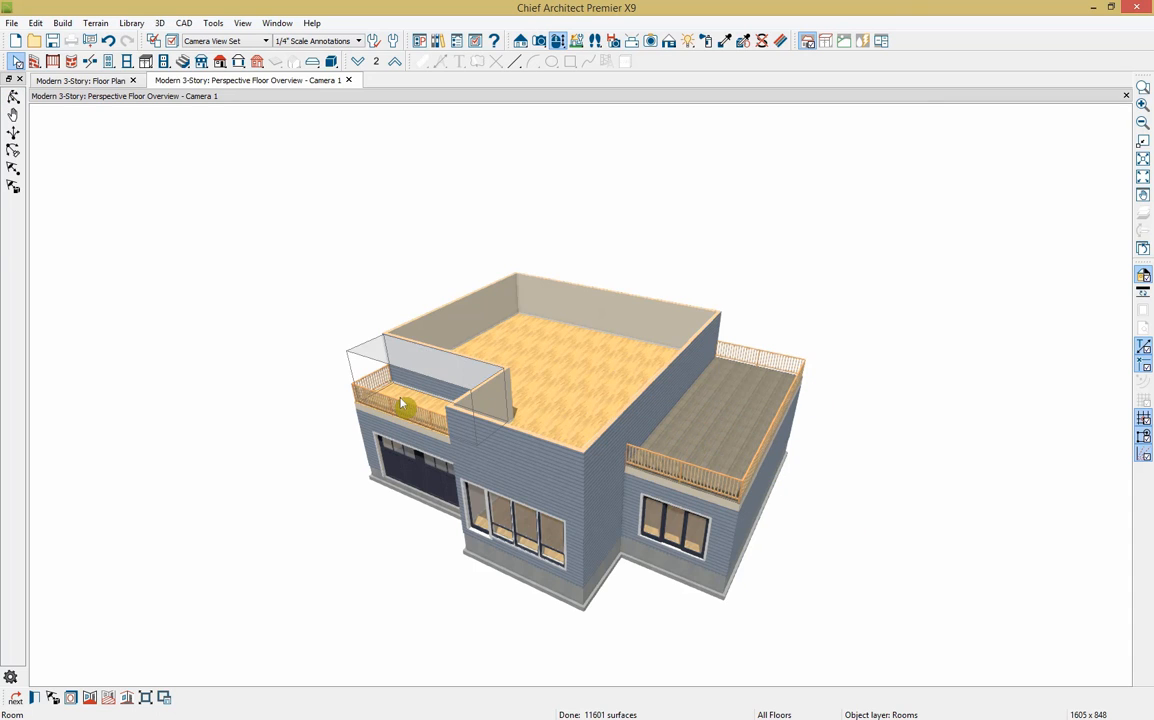
{"action": "left_click", "coordinate": [36, 699]}
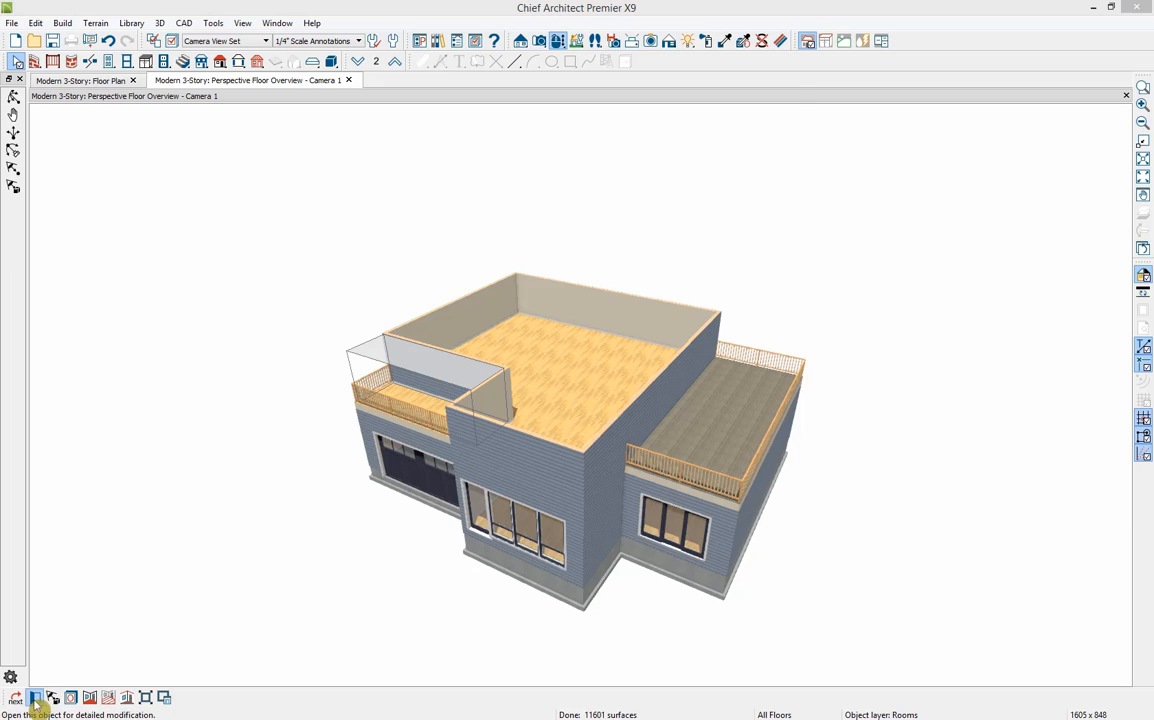
{"action": "left_click", "coordinate": [532, 133]}
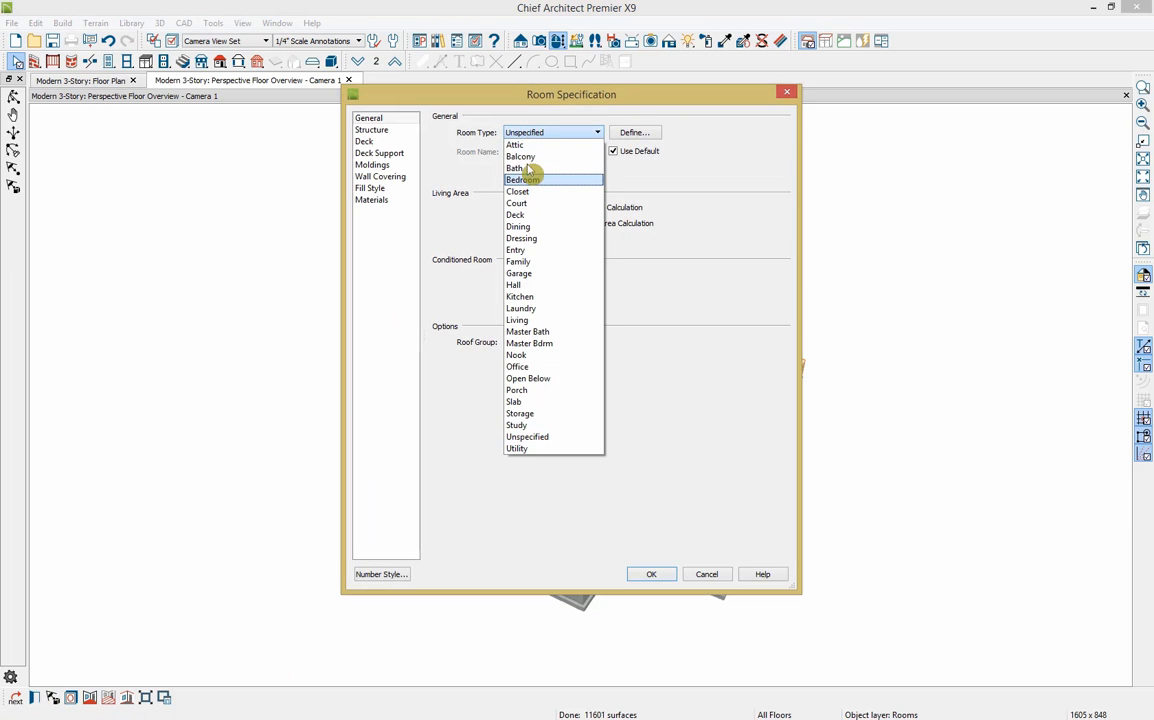
{"action": "left_click", "coordinate": [526, 157]}
{"action": "left_click", "coordinate": [376, 130]}
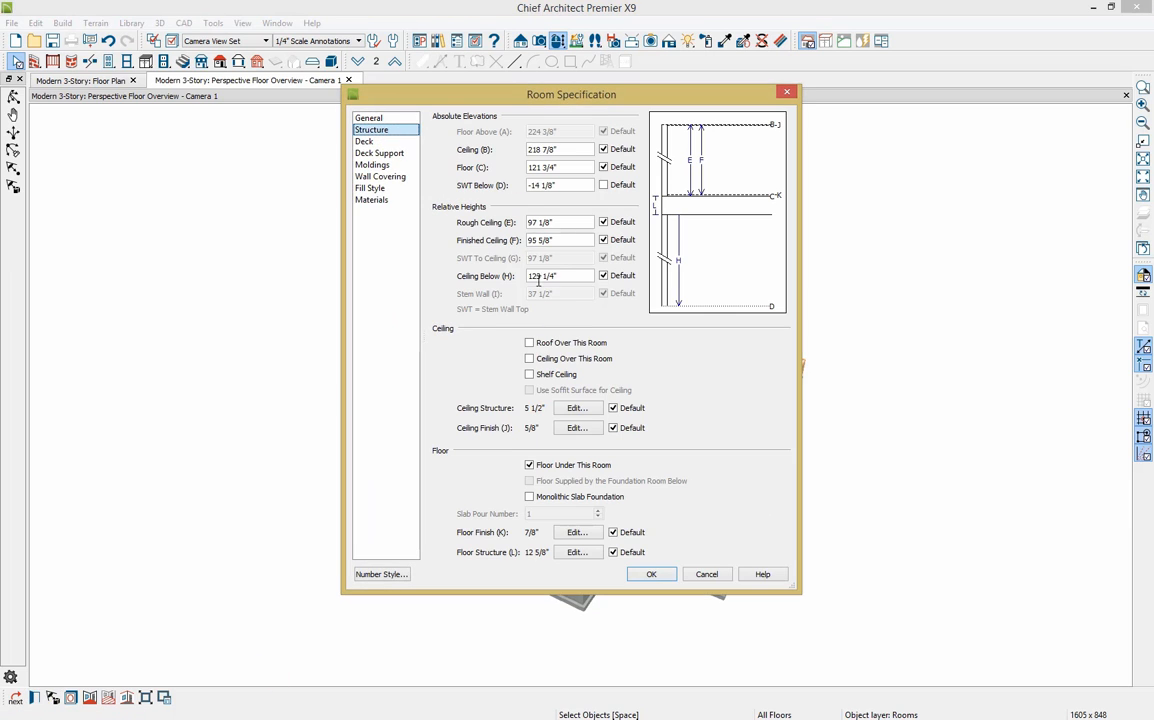
{"action": "left_click", "coordinate": [545, 343]}
{"action": "left_click", "coordinate": [566, 360]}
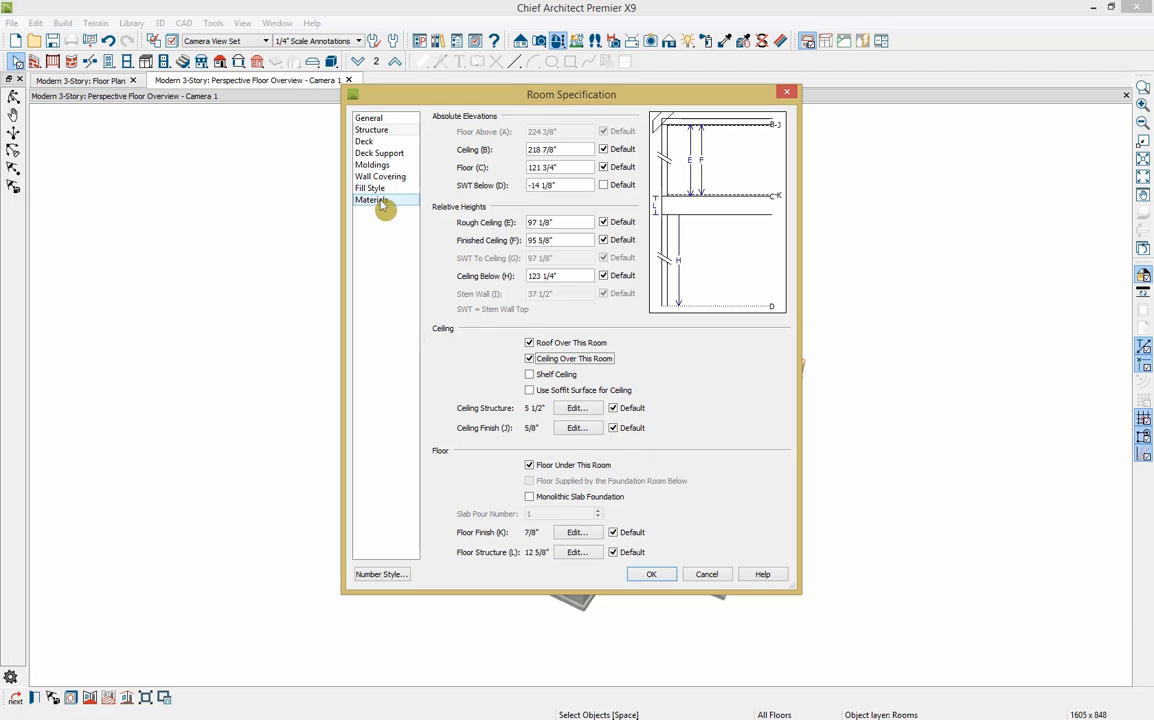
{"action": "left_click", "coordinate": [648, 576]}
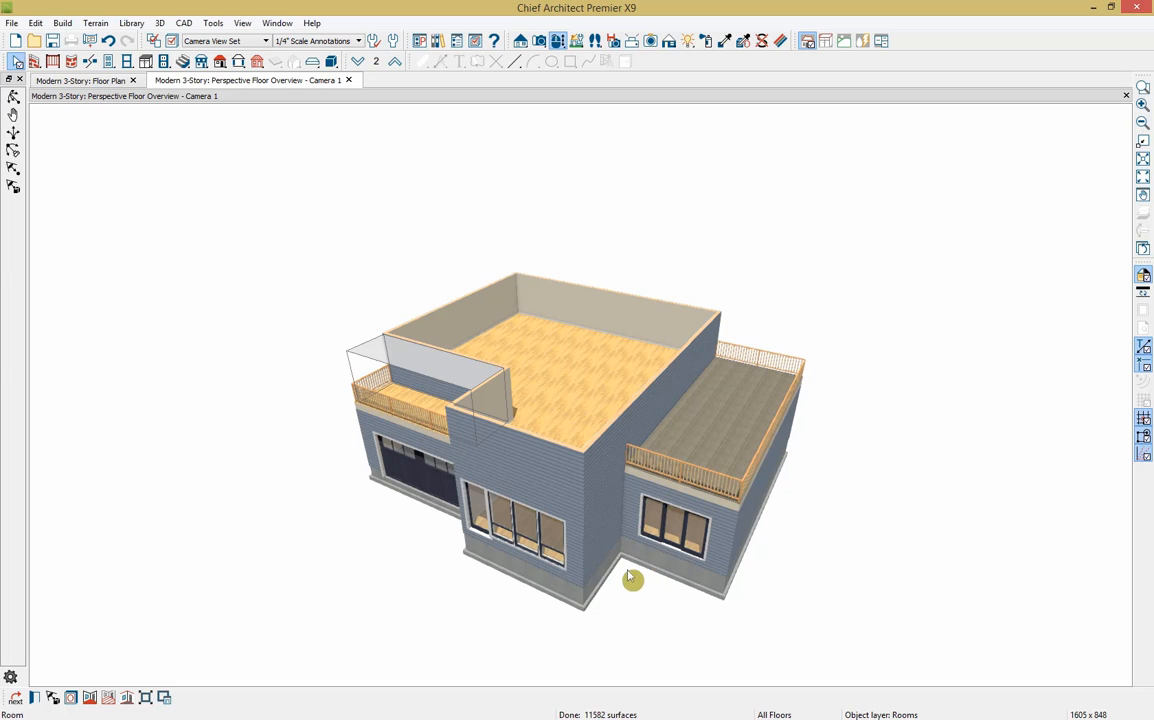
Copy the Planks(taupe) Decking material from the right wing balcony onto the garage balcony's floor
{"action": "left_click", "coordinate": [725, 41]}
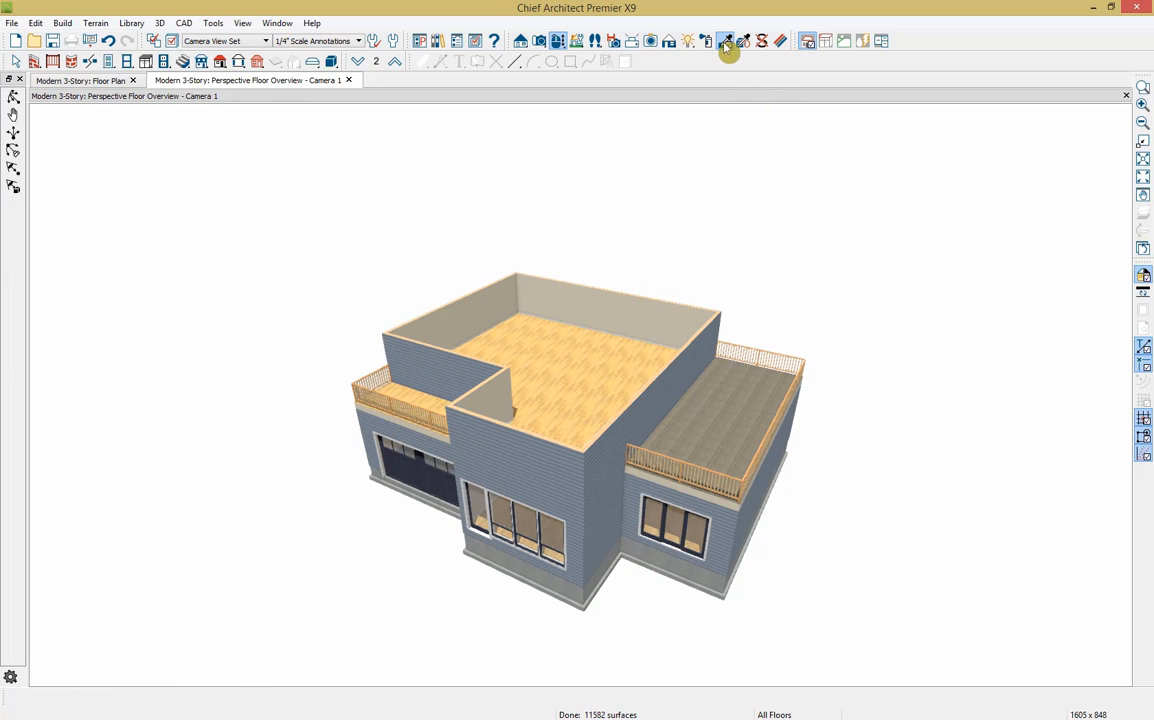
{"action": "left_click", "coordinate": [716, 427]}
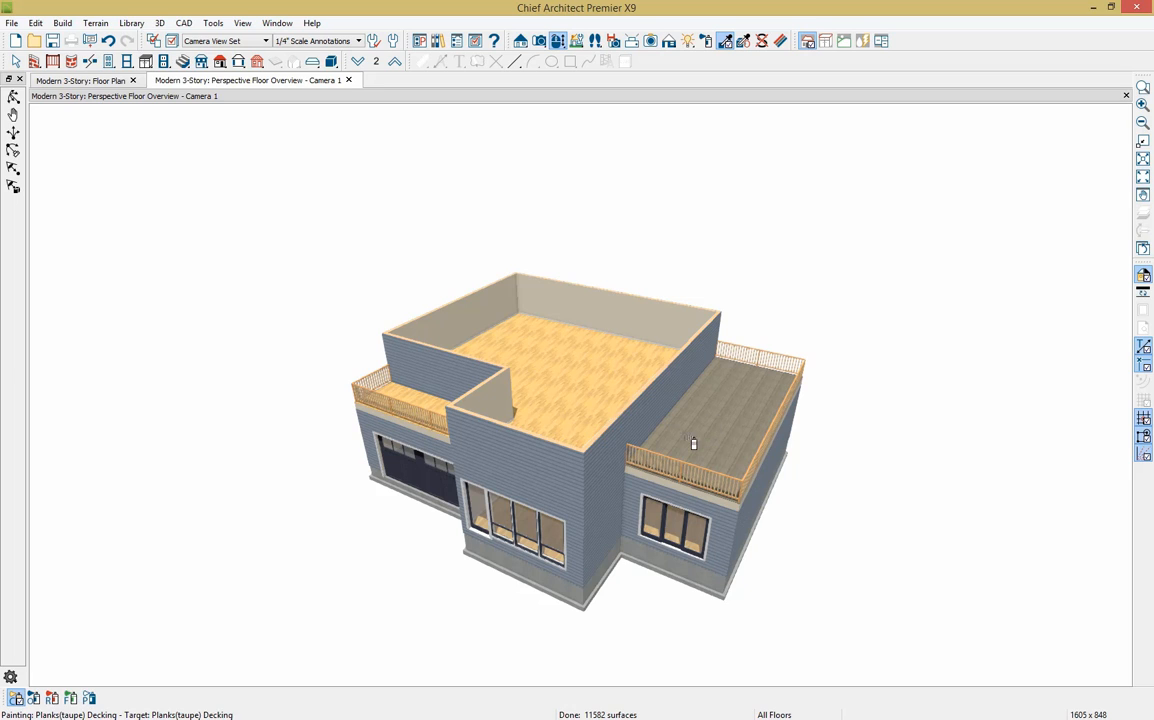
{"action": "left_click", "coordinate": [423, 399]}
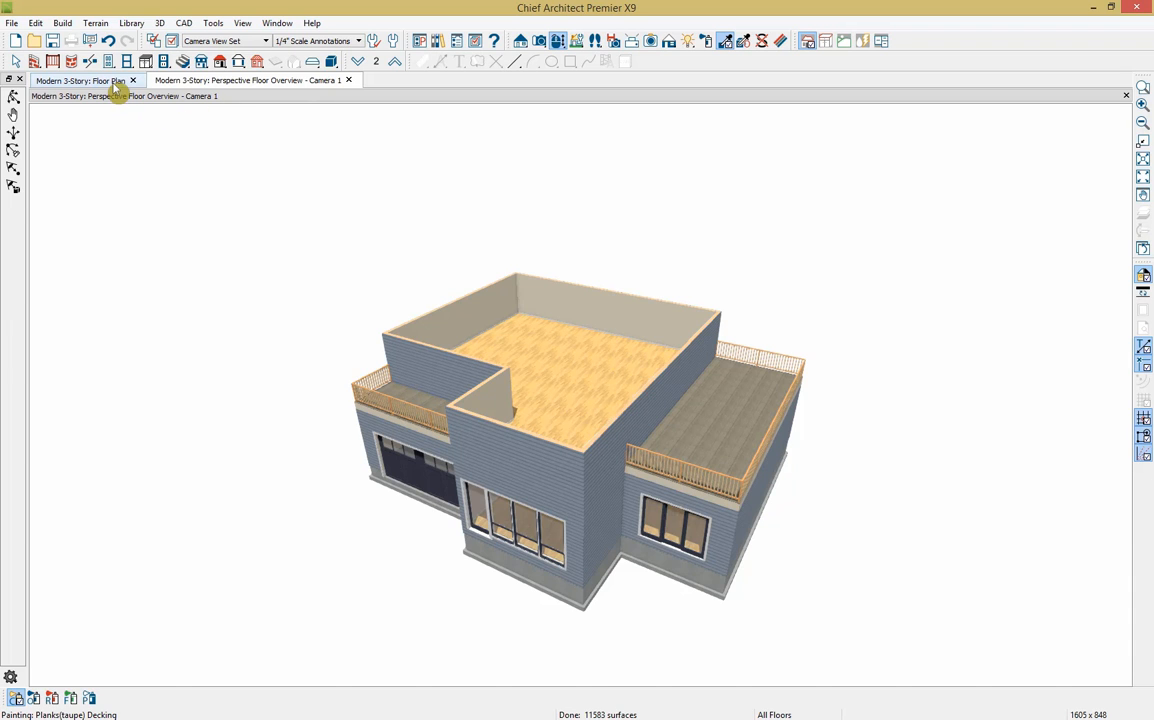
In the floor plan, select the railings of both second-floor balconies and set their rail style to Panels
{"action": "left_click", "coordinate": [80, 80]}
{"action": "key", "text": "space"}
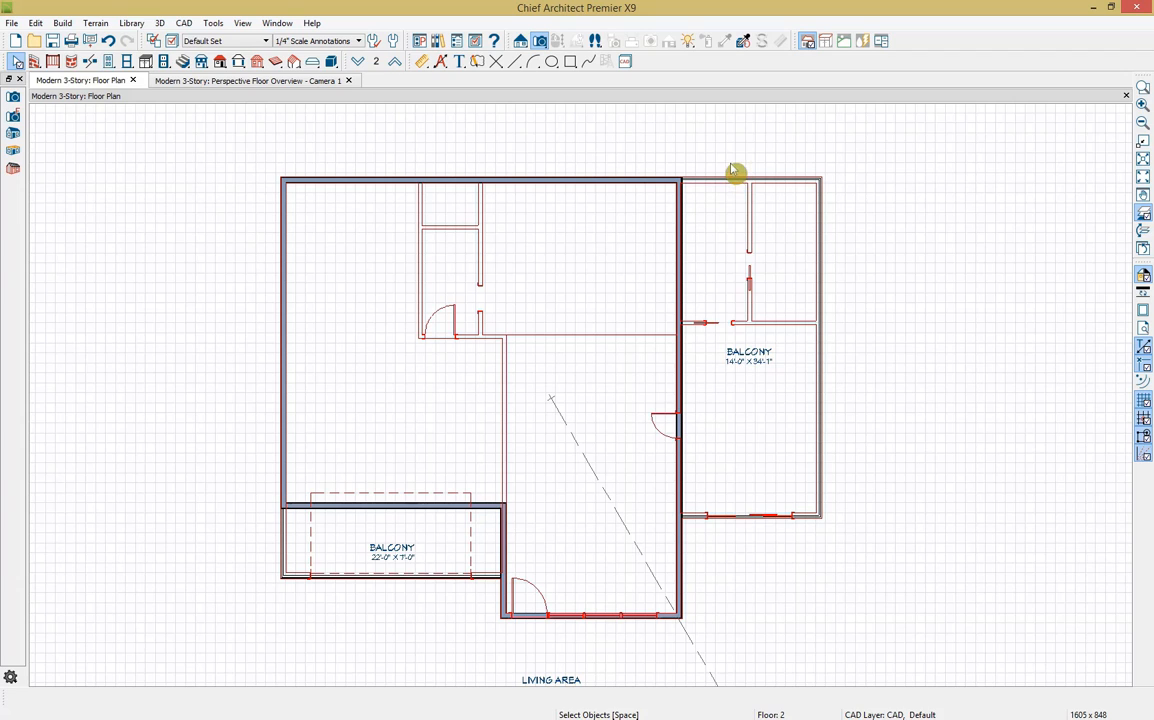
{"action": "left_click_drag", "start_coordinate": [731, 170], "coordinate": [860, 579]}
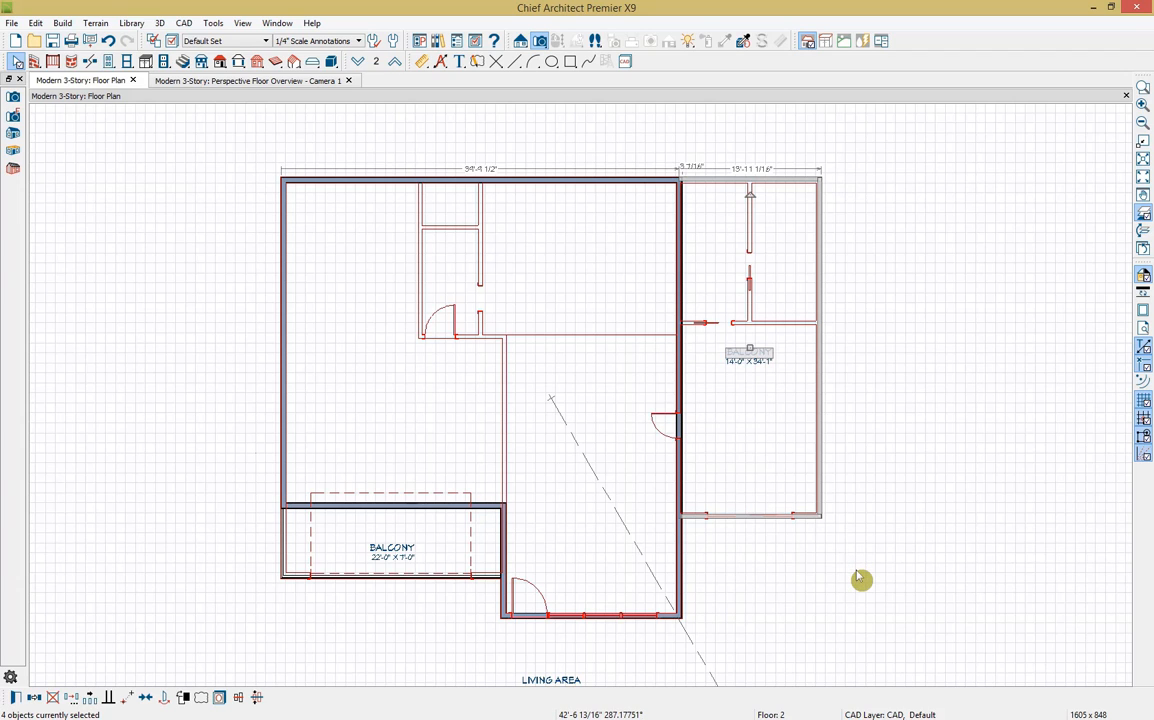
{"action": "left_click", "coordinate": [289, 556], "text": "shift"}
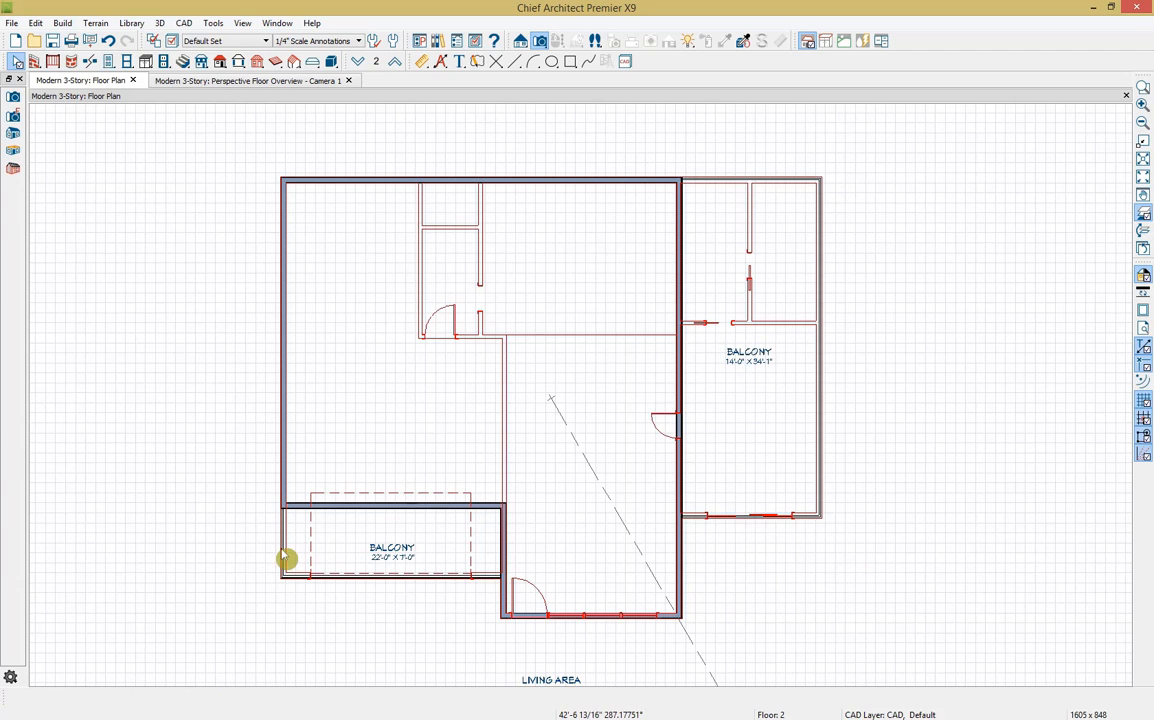
{"action": "left_click", "coordinate": [370, 587], "text": "shift"}
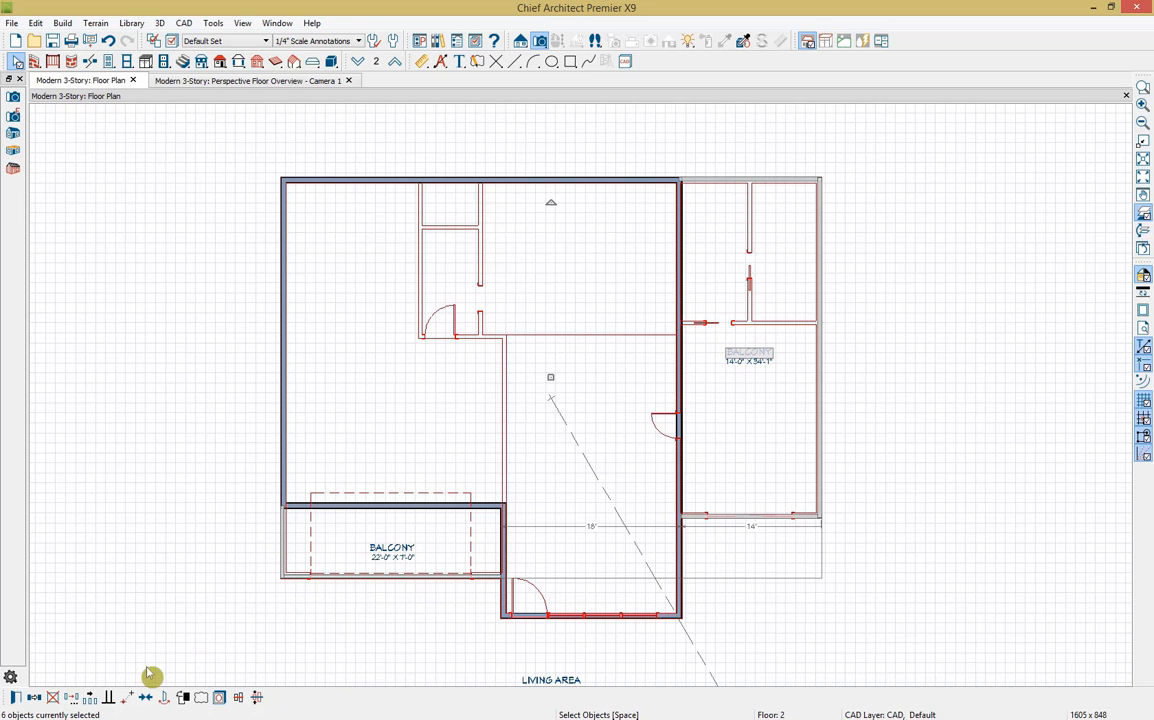
{"action": "left_click", "coordinate": [22, 697]}
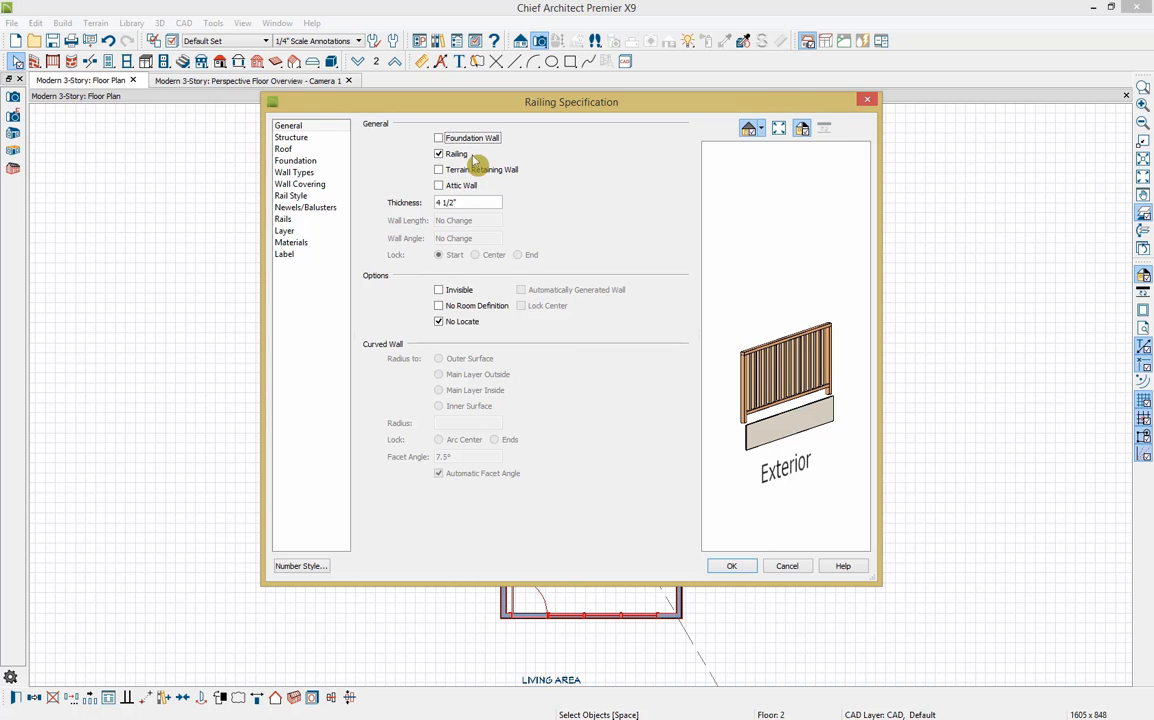
{"action": "left_click", "coordinate": [298, 195]}
{"action": "left_click", "coordinate": [545, 158]}
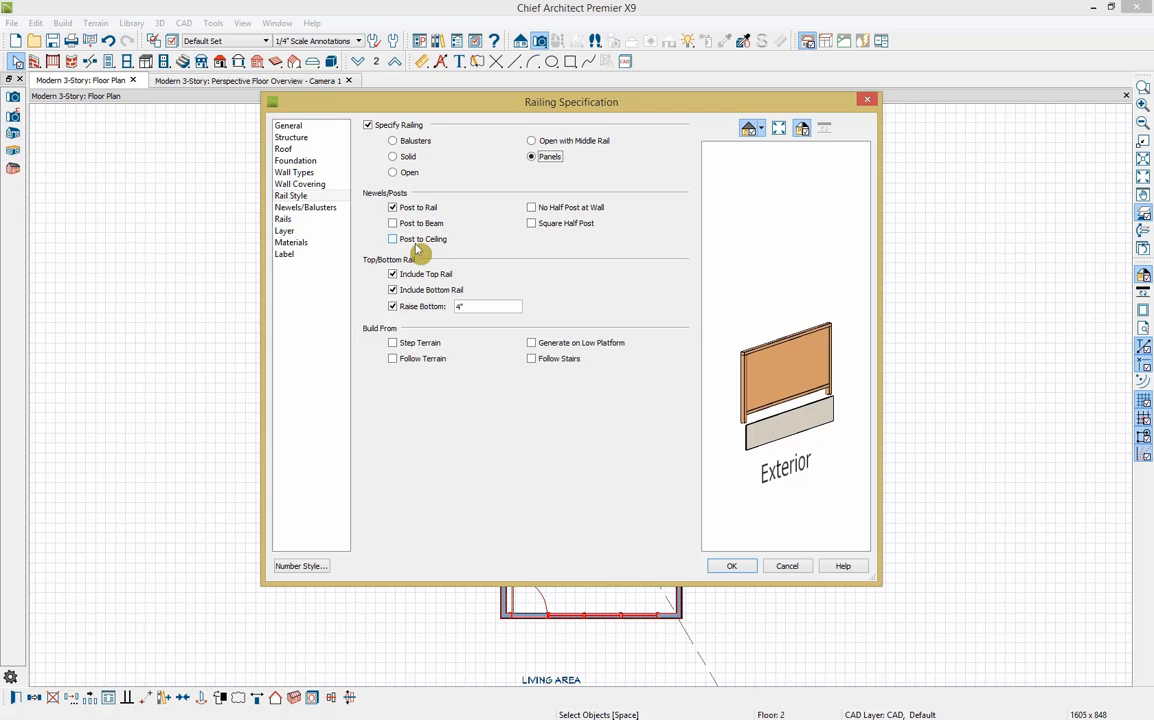
Assign the Cable panel from the Fences and Railings core catalog to the selected balcony railings
{"action": "left_click", "coordinate": [310, 209]}
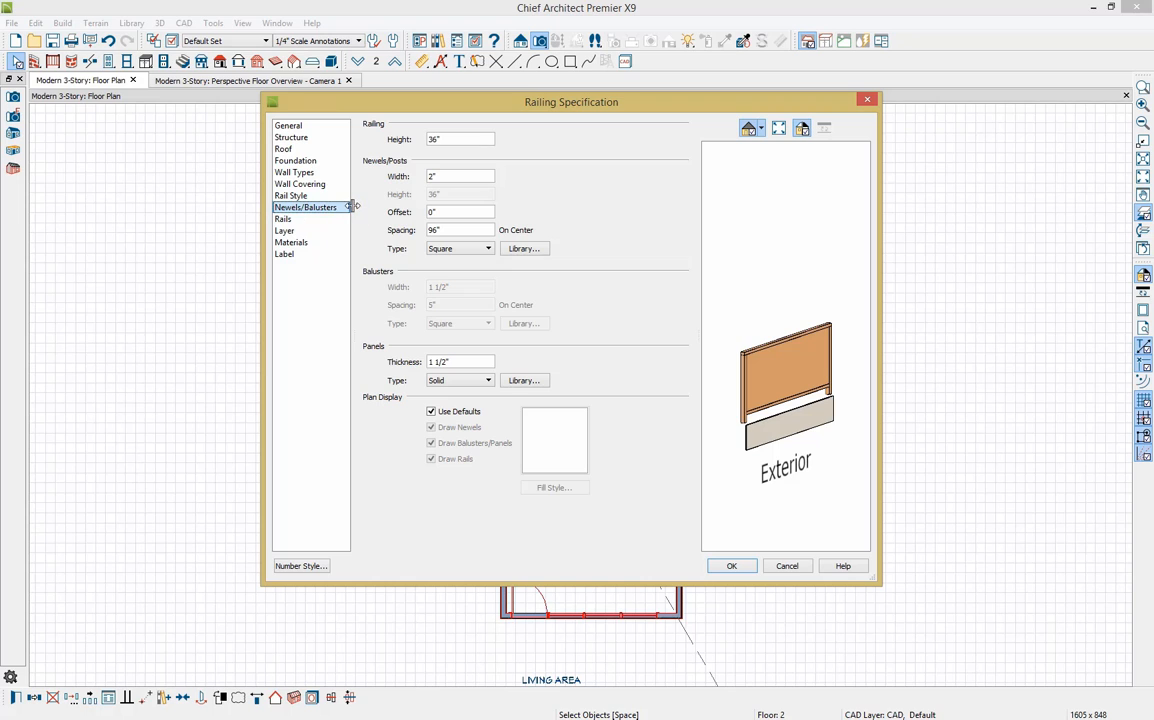
{"action": "left_click", "coordinate": [528, 381]}
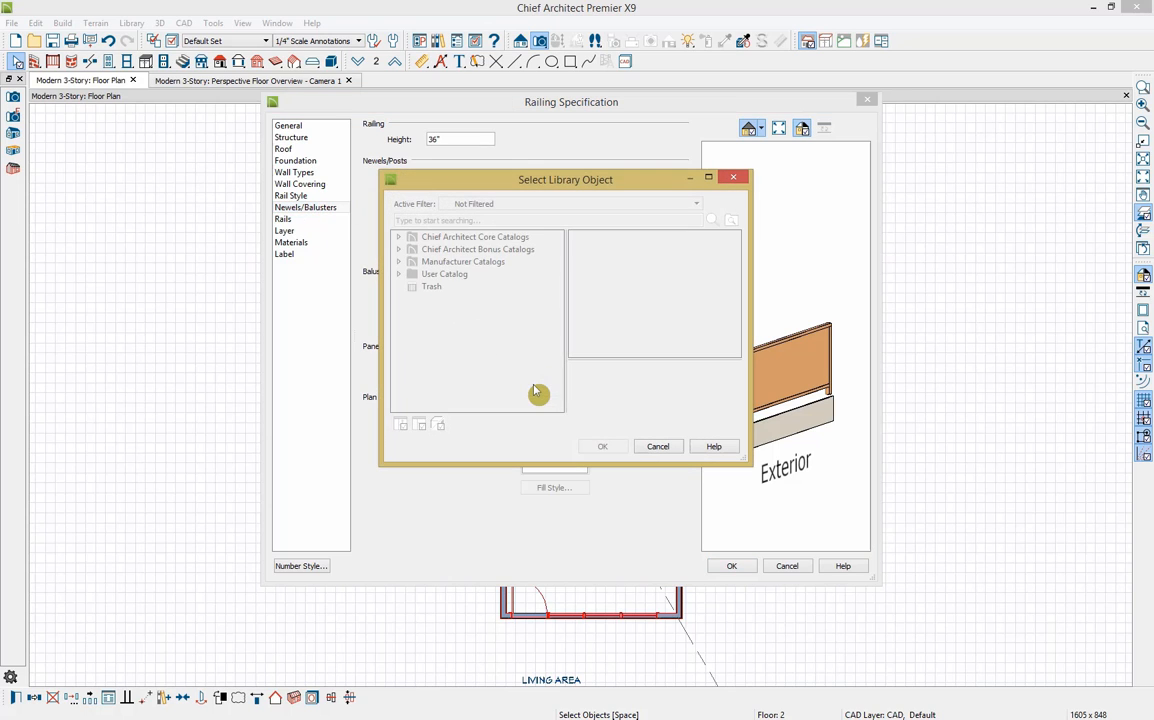
{"action": "left_click", "coordinate": [405, 237]}
{"action": "left_click", "coordinate": [399, 237]}
{"action": "left_click", "coordinate": [412, 249]}
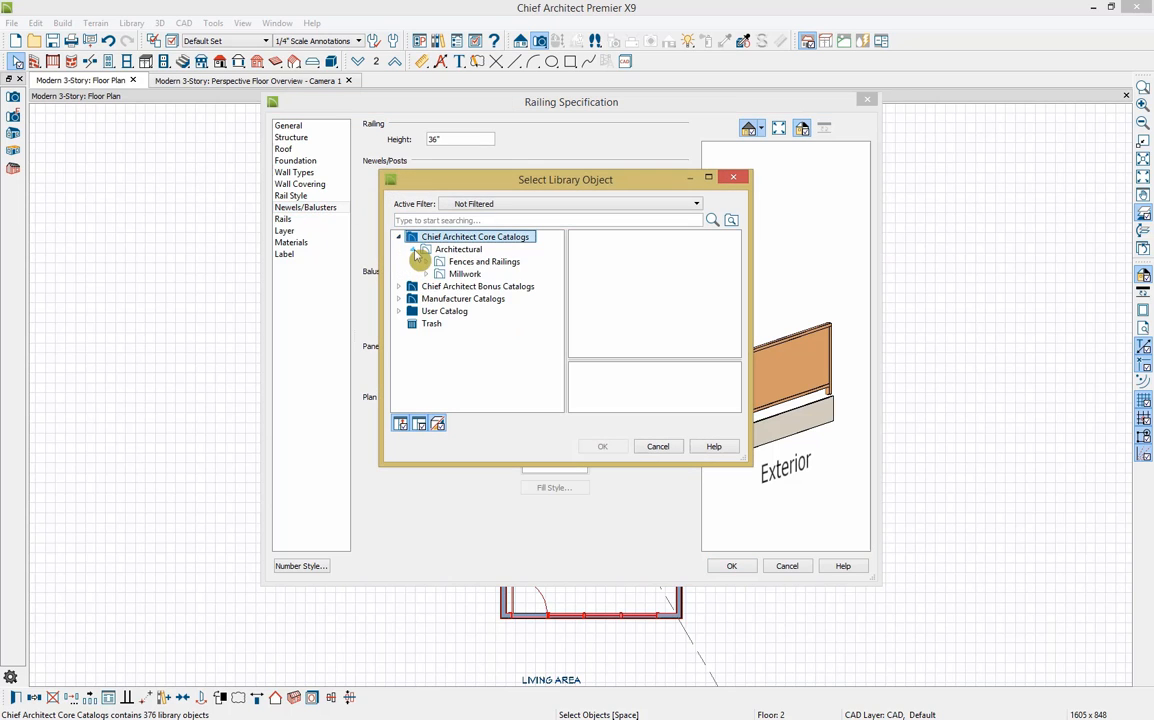
{"action": "left_click", "coordinate": [428, 261]}
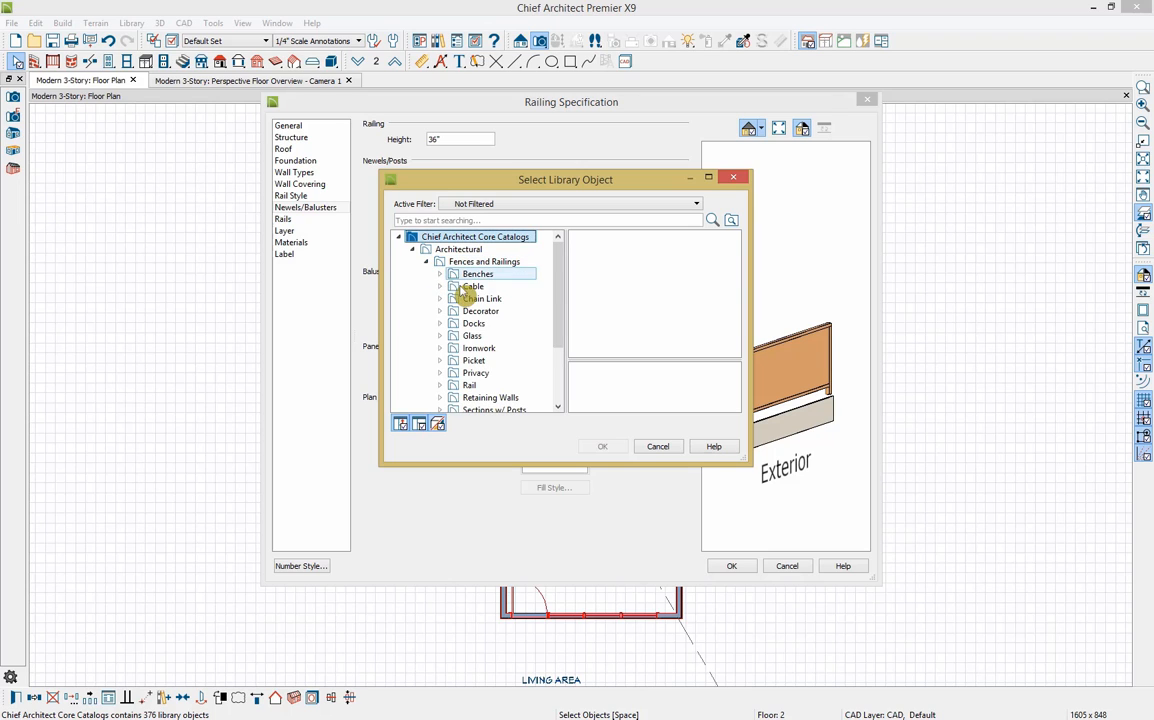
{"action": "left_click", "coordinate": [472, 286]}
{"action": "left_click", "coordinate": [580, 285]}
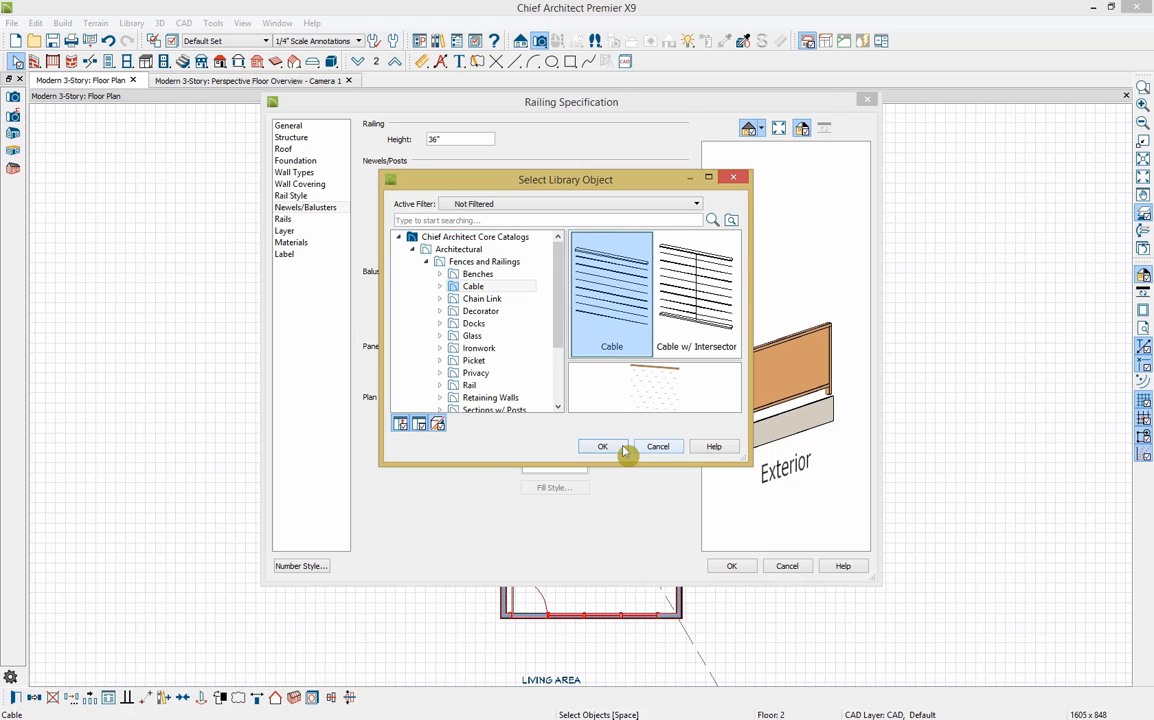
{"action": "left_click", "coordinate": [612, 446]}
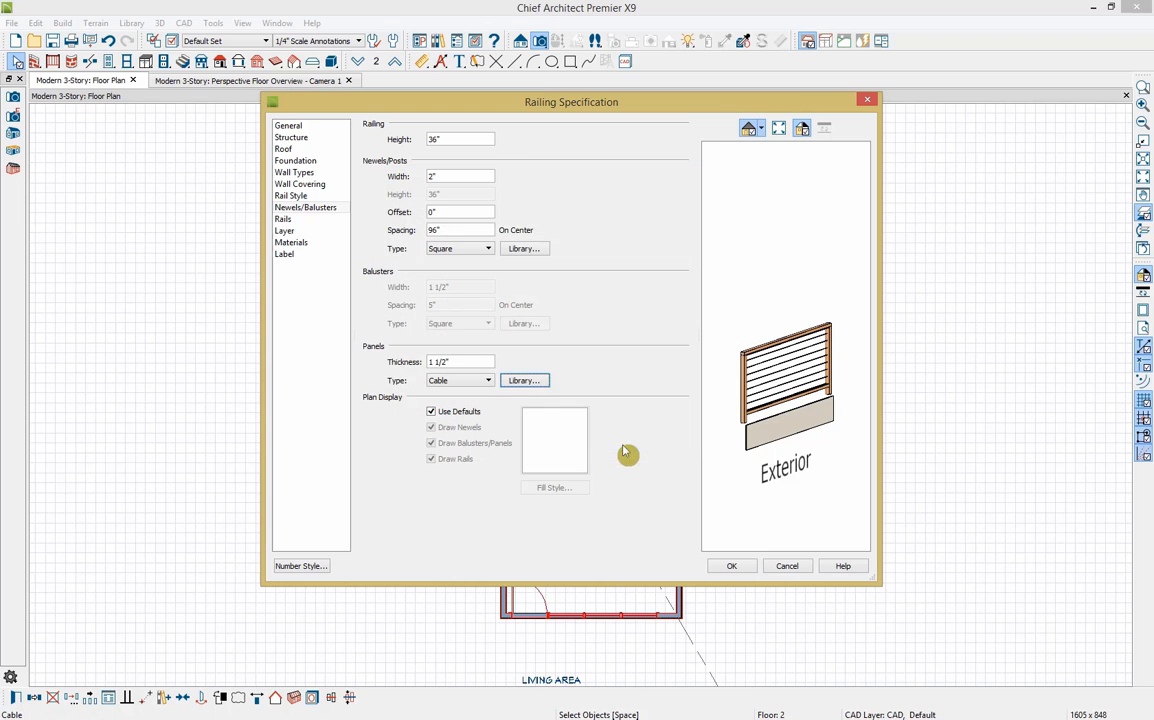
{"action": "left_click", "coordinate": [738, 567]}
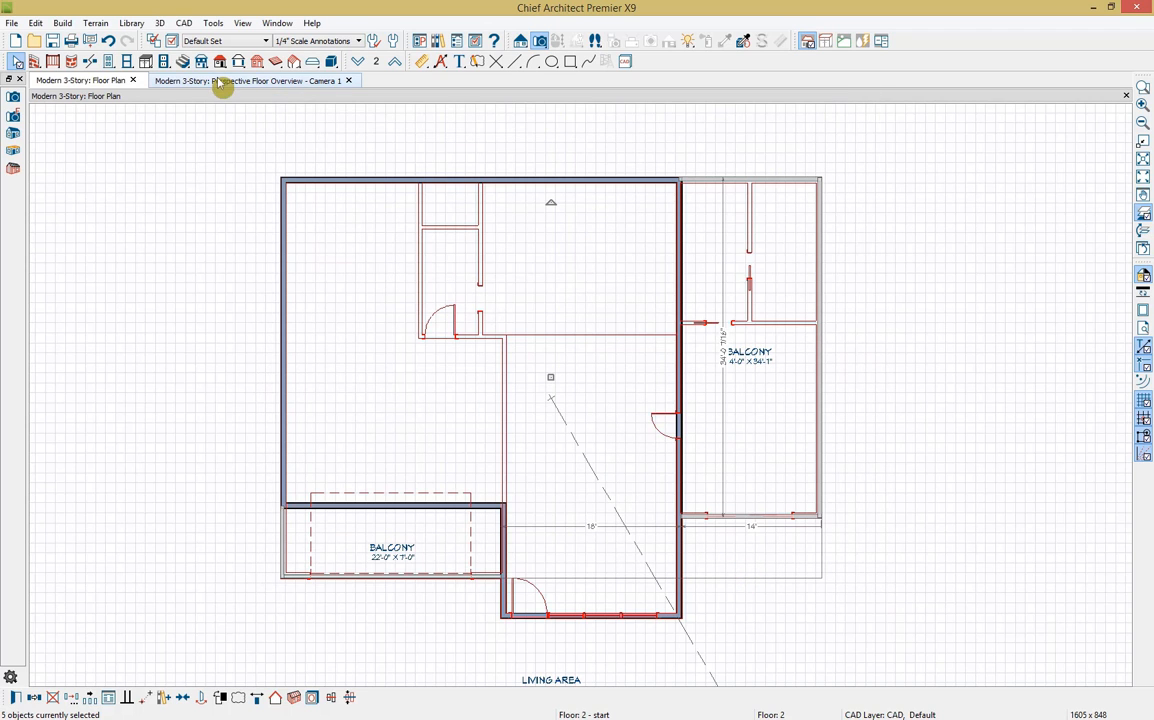
Check the balcony railings in the perspective overview and place the floor plan and camera view side by side
{"action": "left_click", "coordinate": [224, 81]}
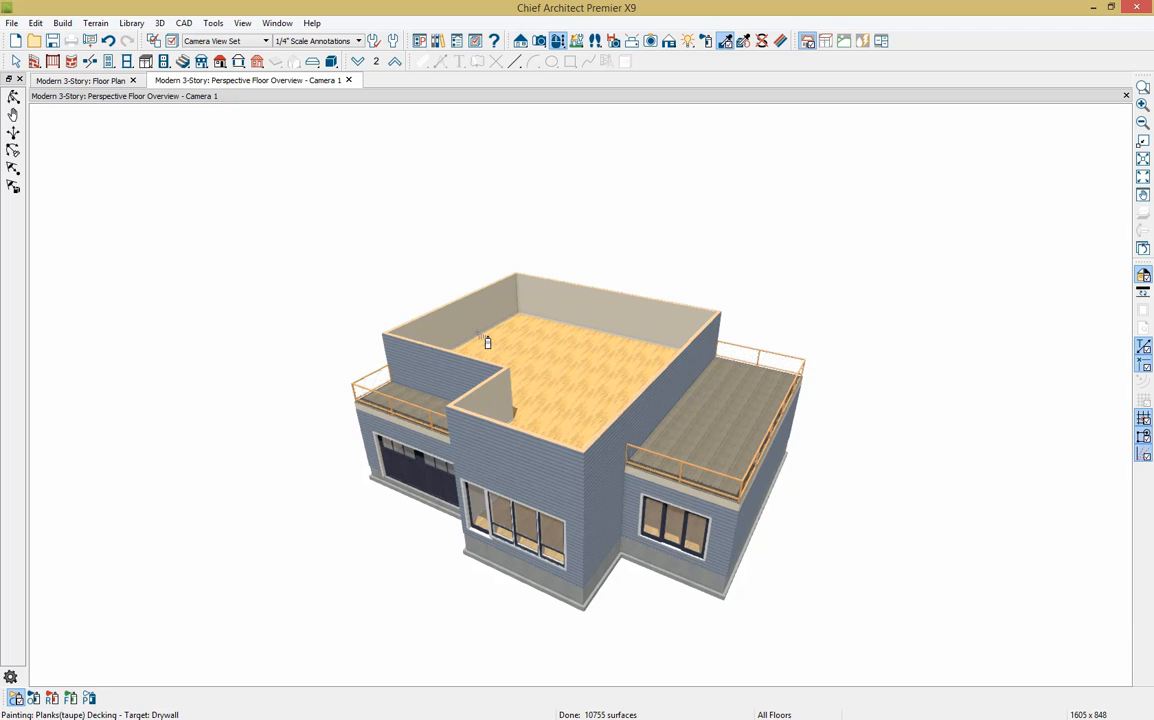
{"action": "left_click_drag", "start_coordinate": [87, 120], "coordinate": [83, 128]}
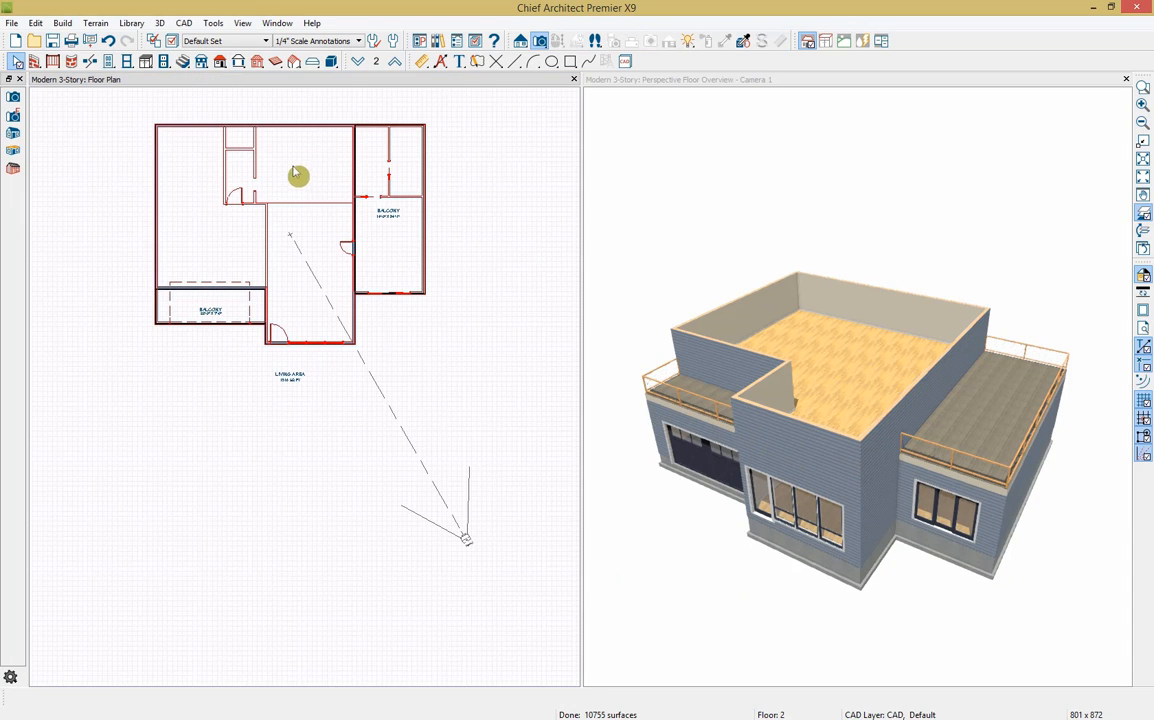
{"action": "scroll", "coordinate": [306, 190], "scroll_direction": "up", "scroll_amount": 3}
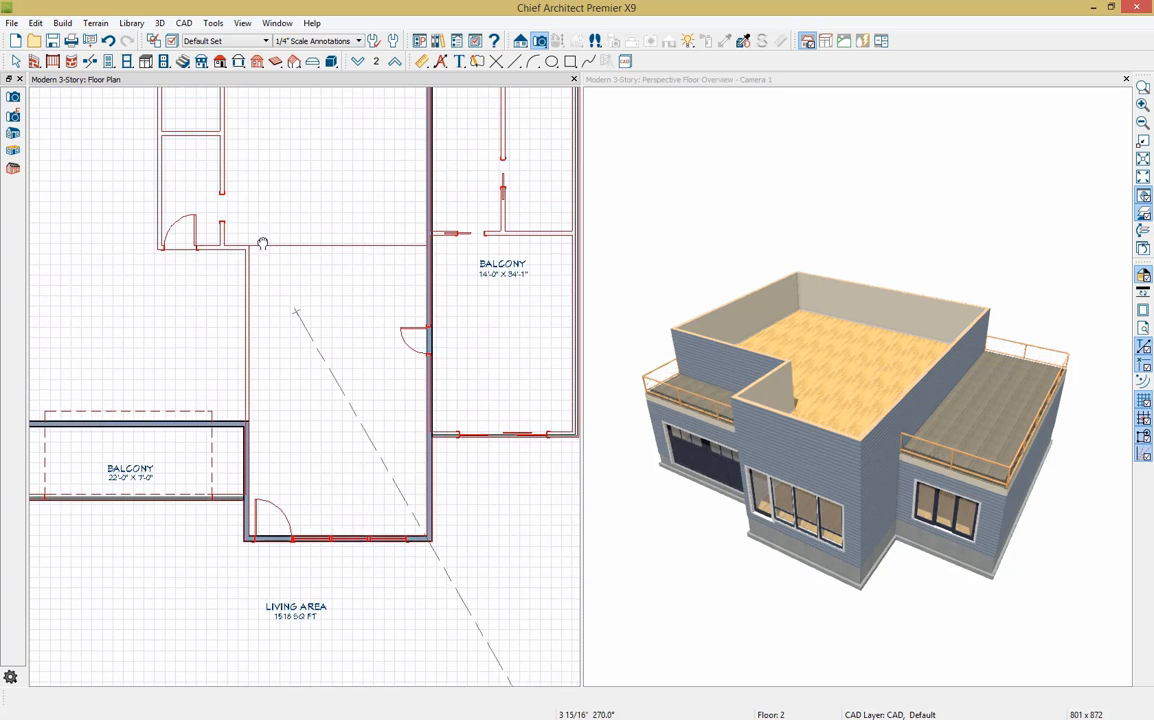
Hide the reference floor in the plan and place a window near the garage-side end of the second floor's projecting front wall
{"action": "left_click", "coordinate": [1142, 197]}
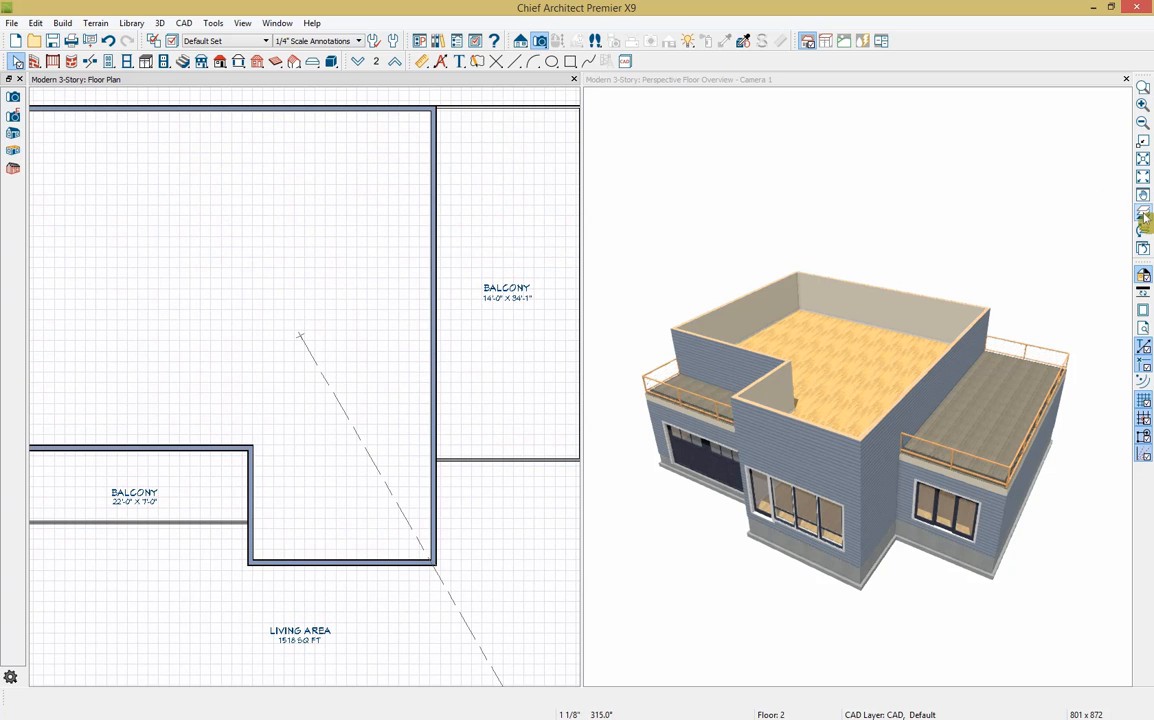
{"action": "left_click", "coordinate": [127, 62]}
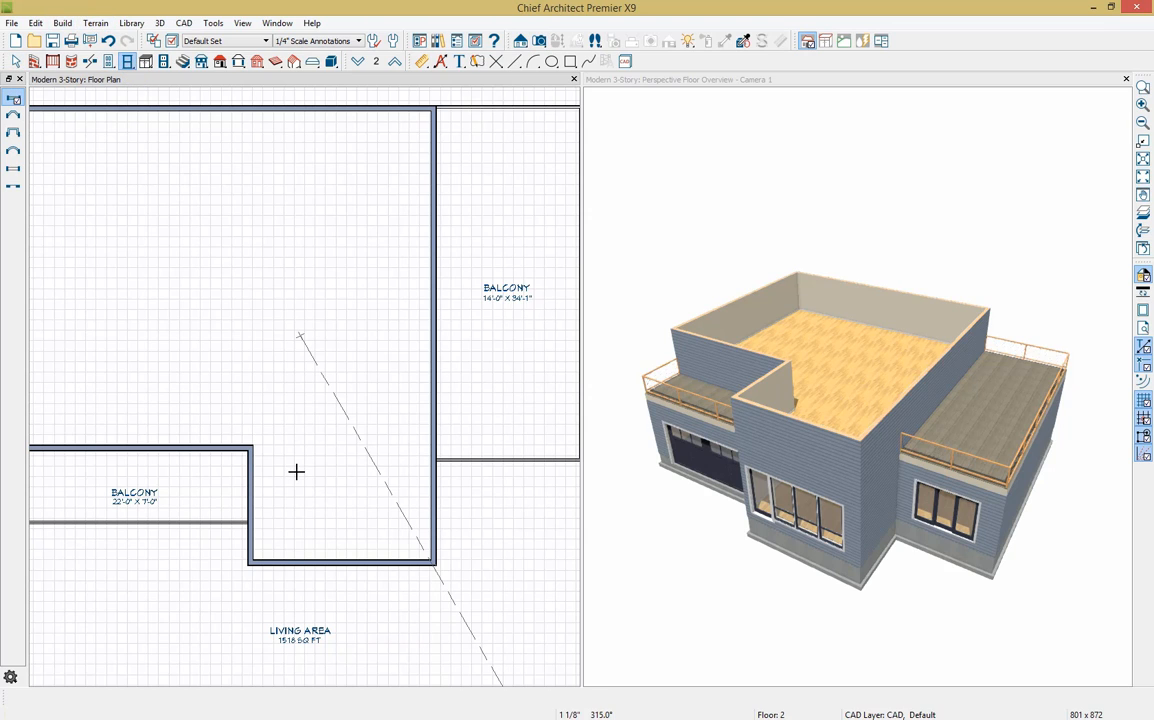
{"action": "left_click", "coordinate": [281, 559]}
{"action": "left_click", "coordinate": [285, 565]}
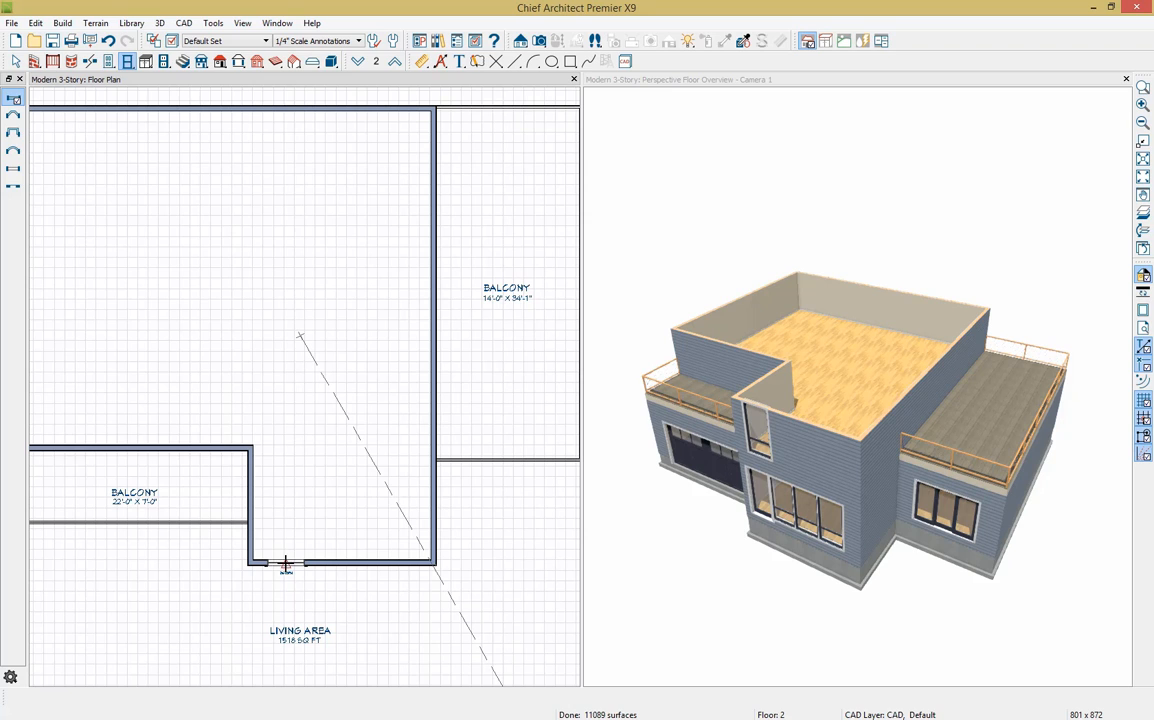
Set the new second-floor front window's height to 80" and its window type to Fixed Glass
{"action": "left_click", "coordinate": [745, 455]}
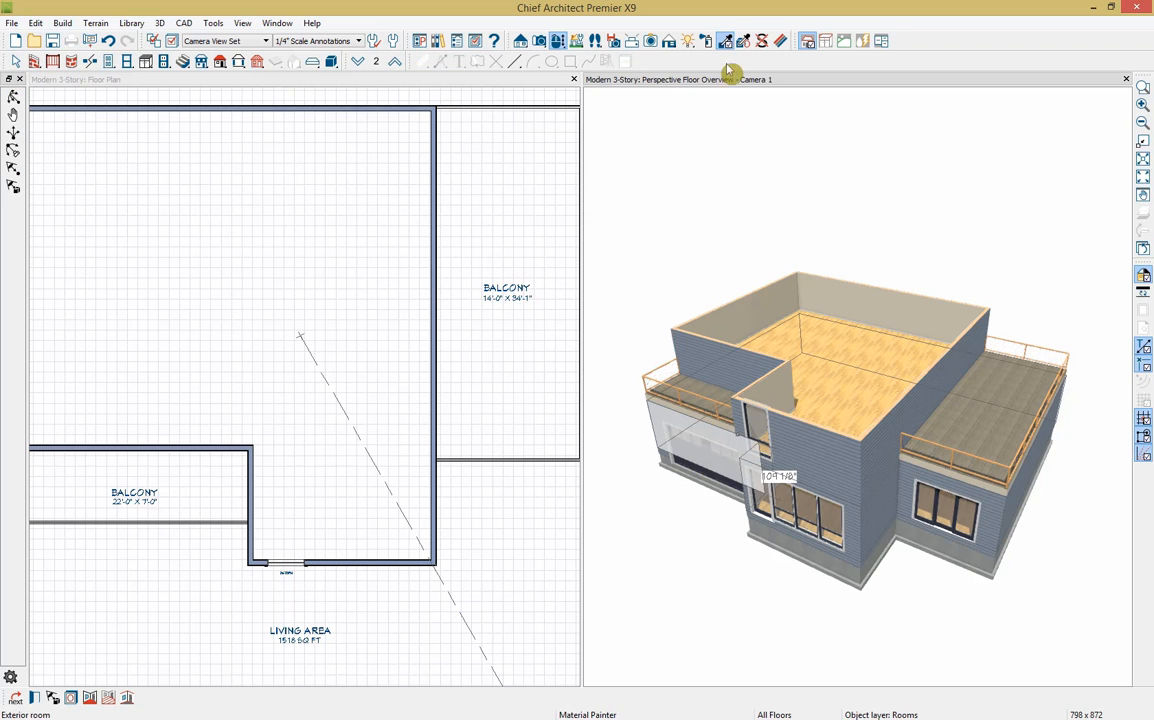
{"action": "left_click", "coordinate": [557, 42]}
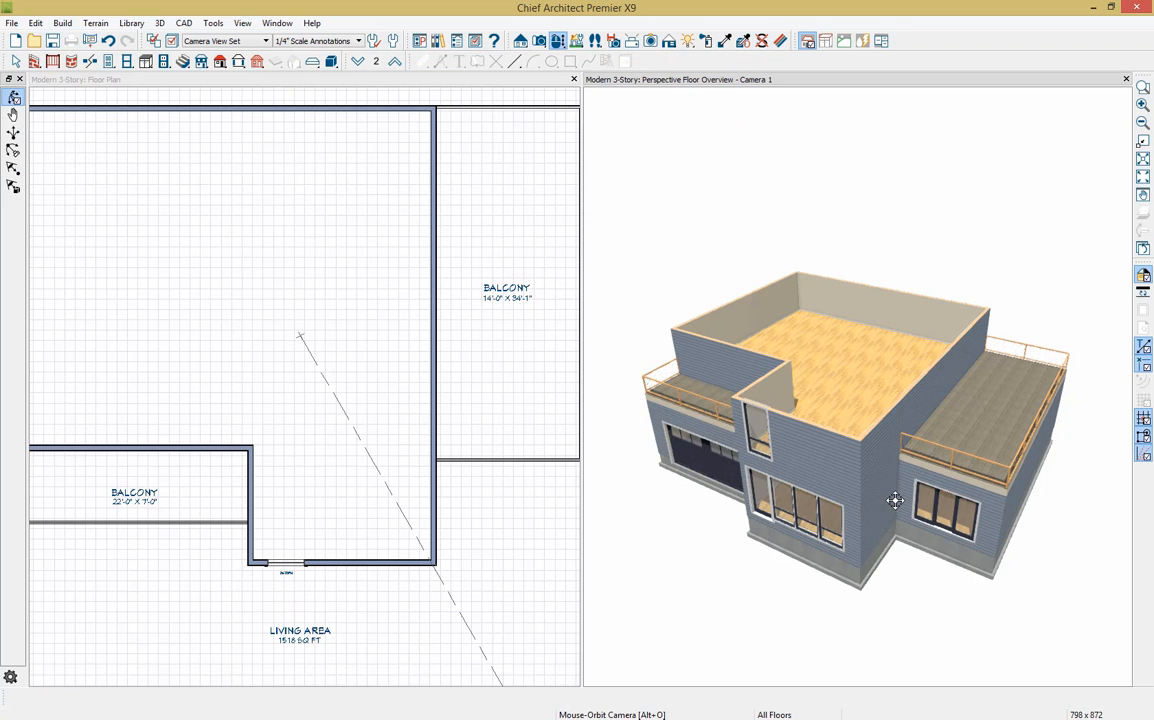
{"action": "left_click_drag", "start_coordinate": [895, 500], "coordinate": [899, 443]}
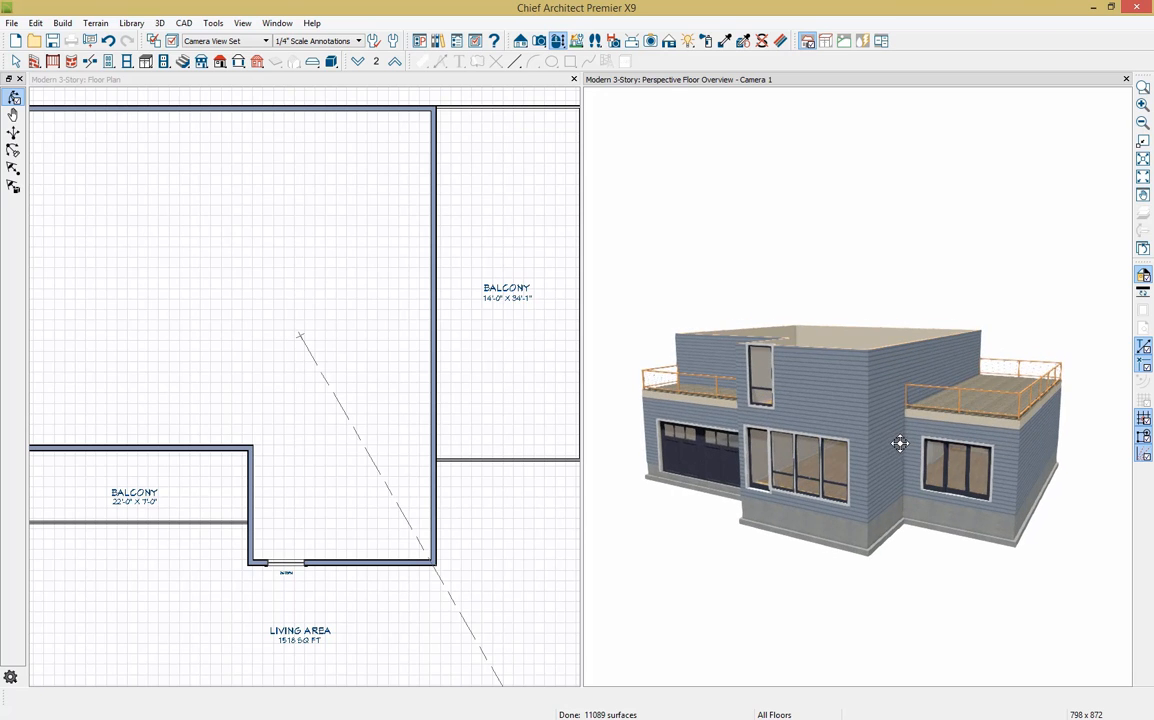
{"action": "left_click", "coordinate": [762, 377]}
{"action": "left_click_drag", "start_coordinate": [759, 378], "coordinate": [760, 385]}
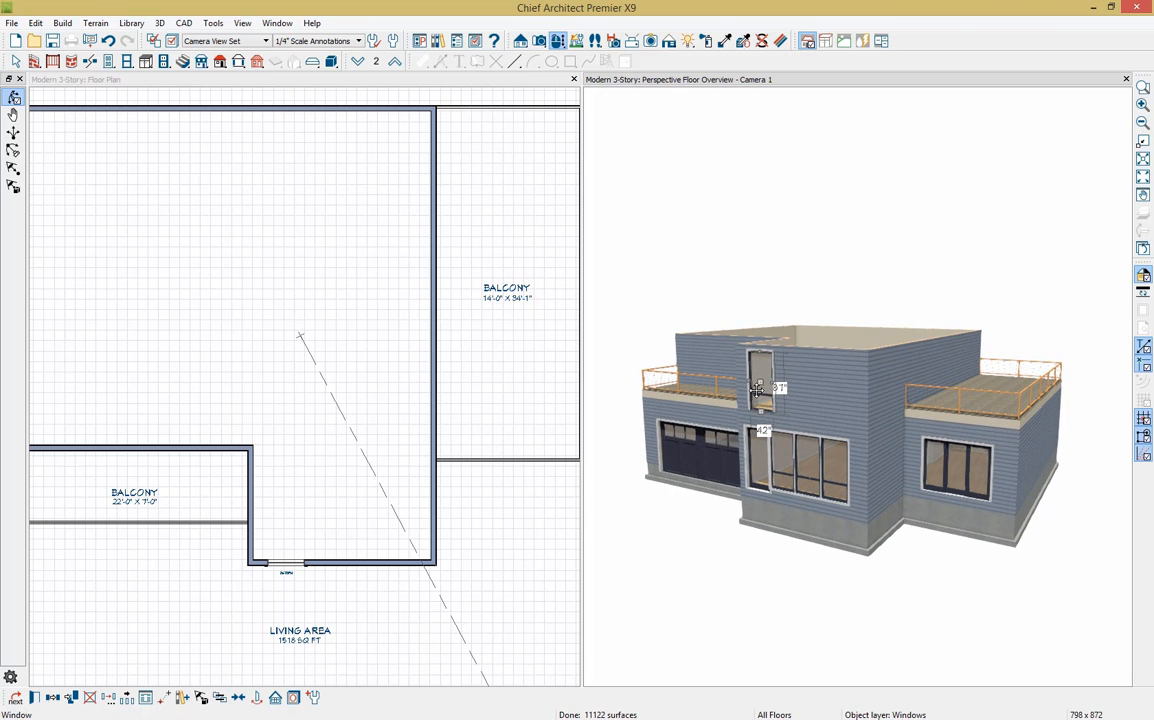
{"action": "left_click", "coordinate": [38, 697]}
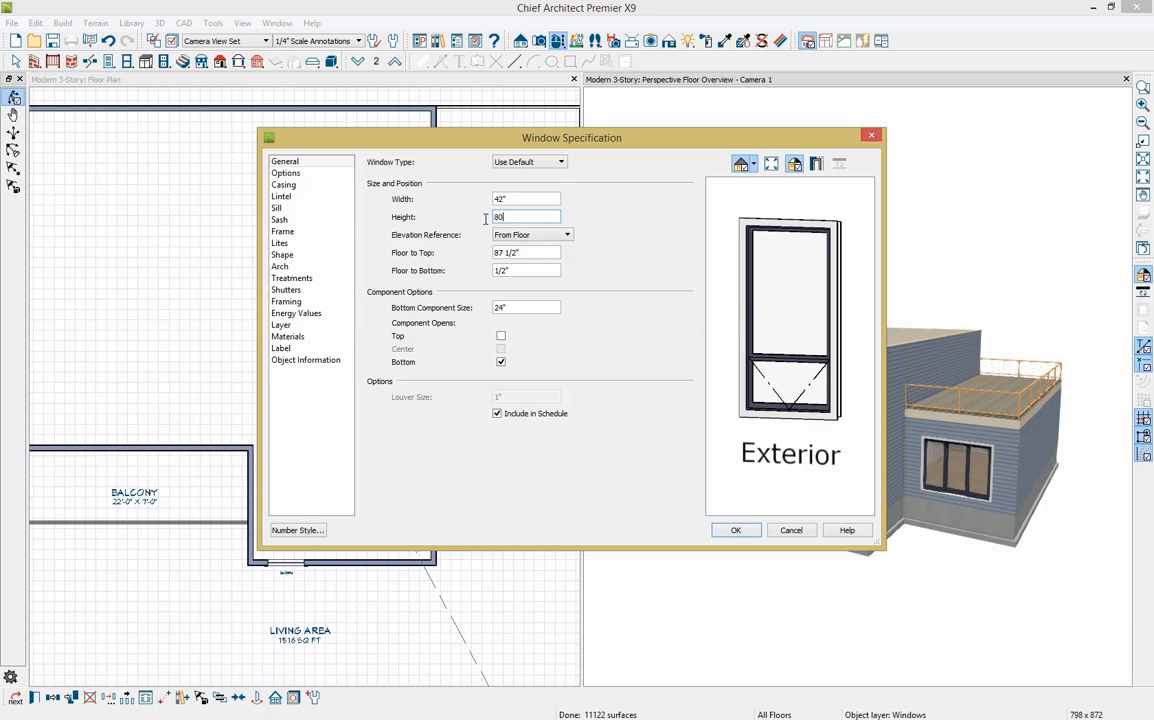
{"action": "left_click", "coordinate": [541, 253]}
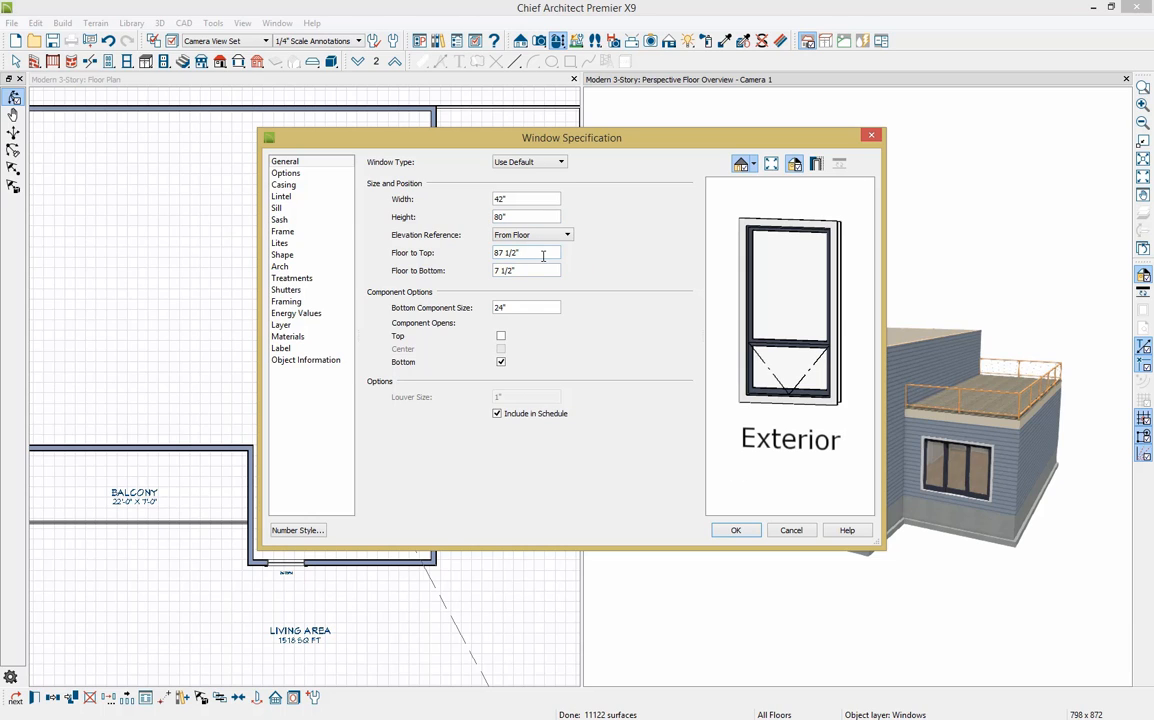
{"action": "left_click", "coordinate": [555, 161]}
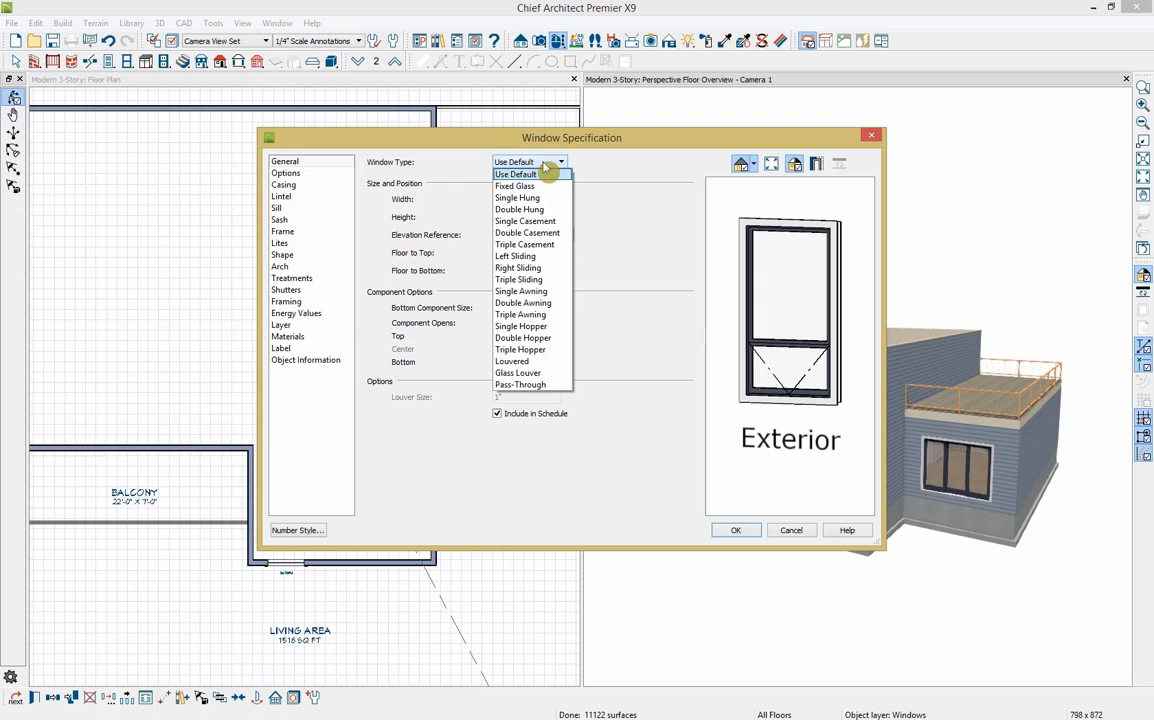
{"action": "left_click", "coordinate": [537, 188]}
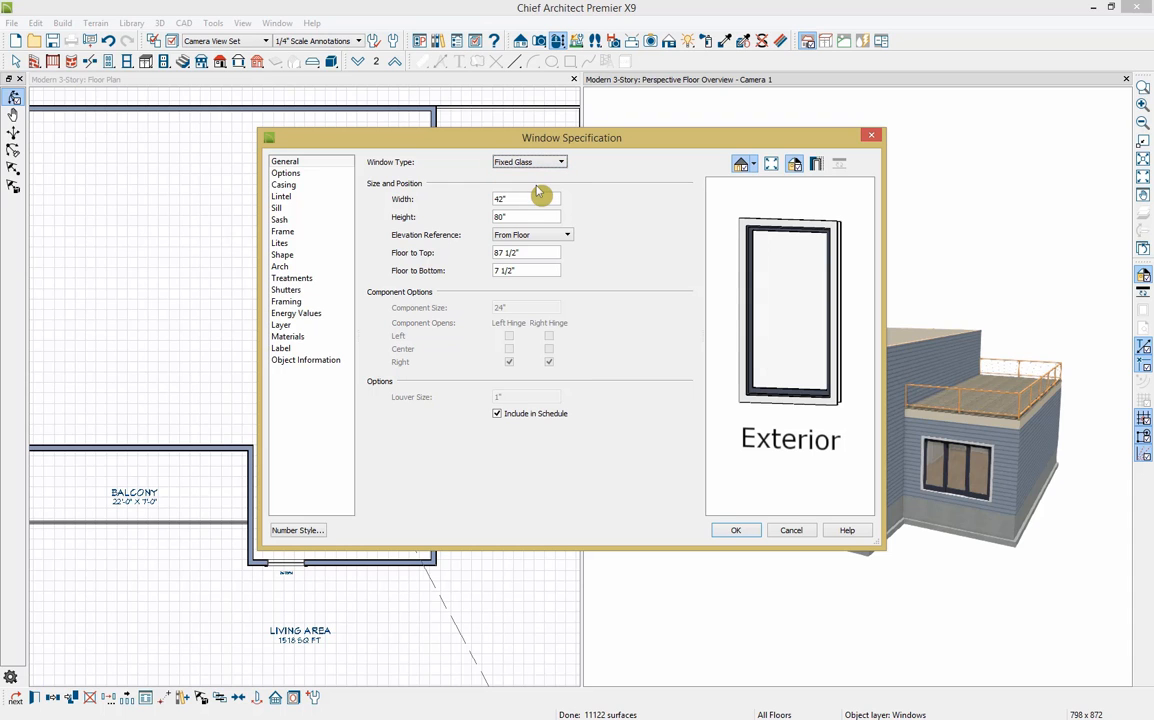
{"action": "left_click", "coordinate": [736, 533]}
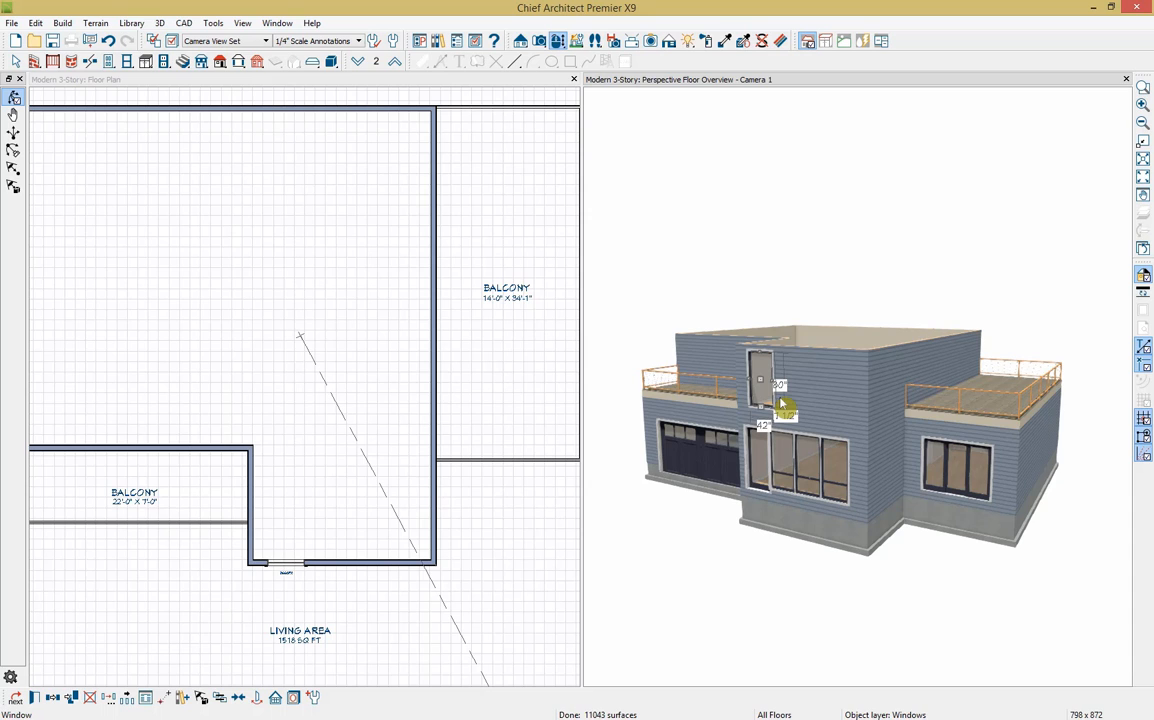
Multiple-copy the fixed window along the front wall, evenly distributing 3 copies above the first-floor windows
{"action": "left_click", "coordinate": [129, 700]}
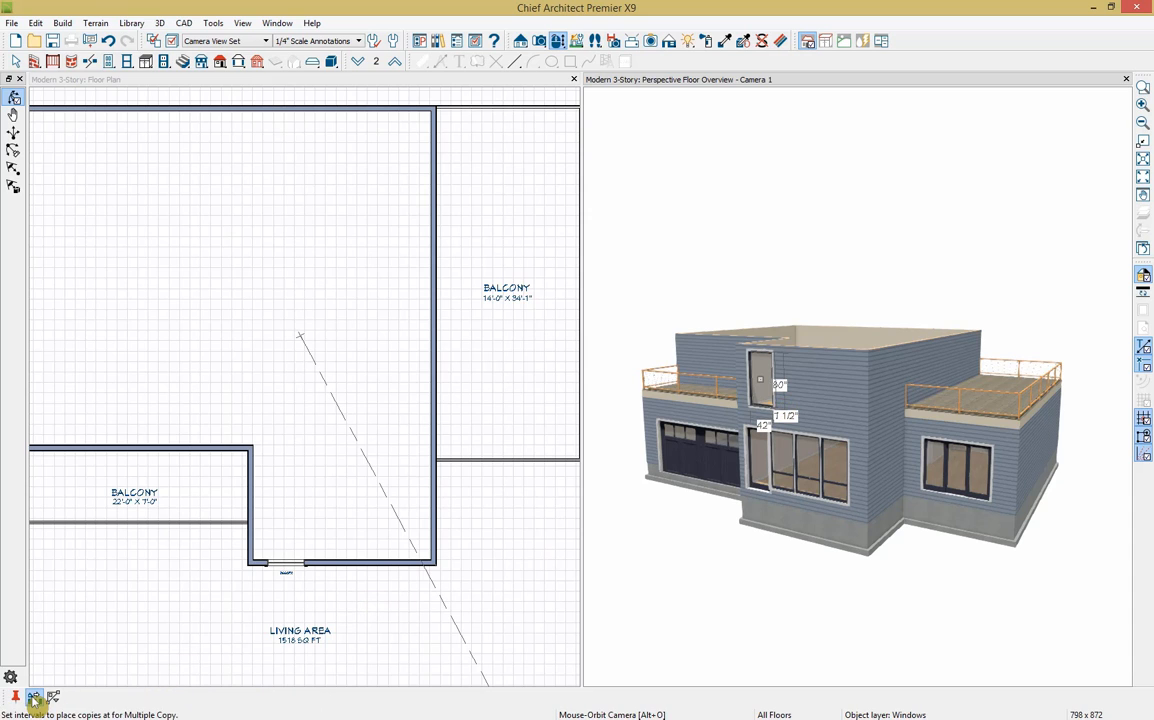
{"action": "left_click", "coordinate": [36, 697]}
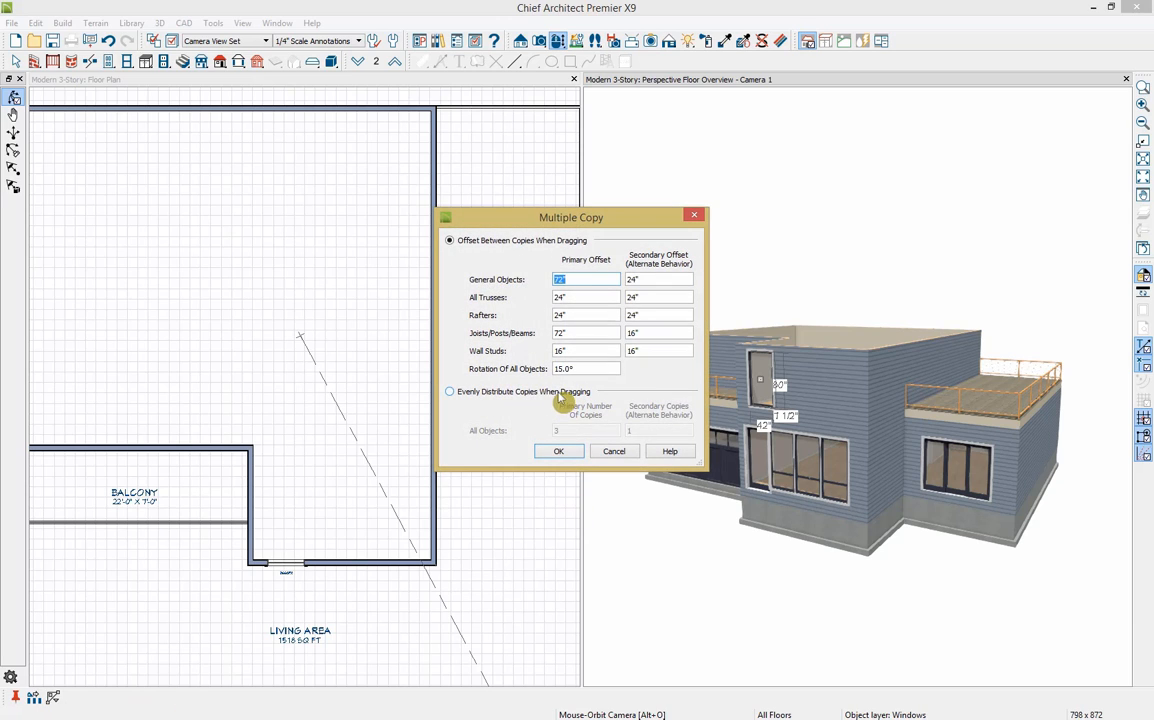
{"action": "left_click", "coordinate": [502, 400]}
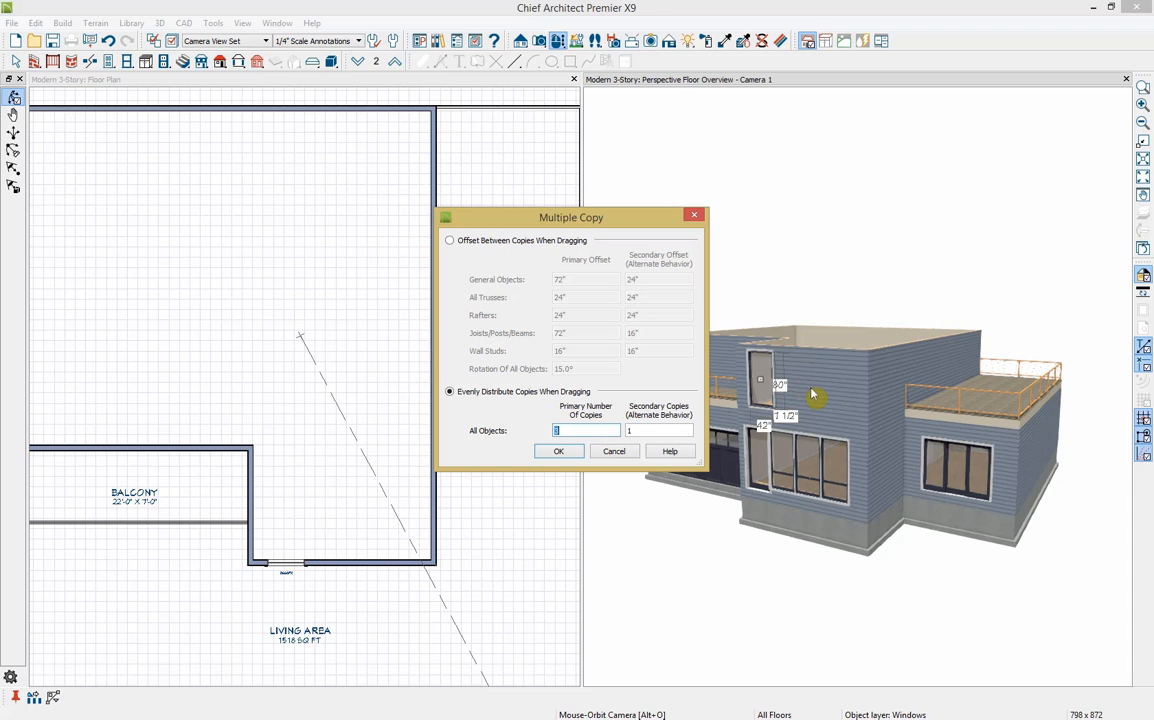
{"action": "left_click", "coordinate": [561, 454]}
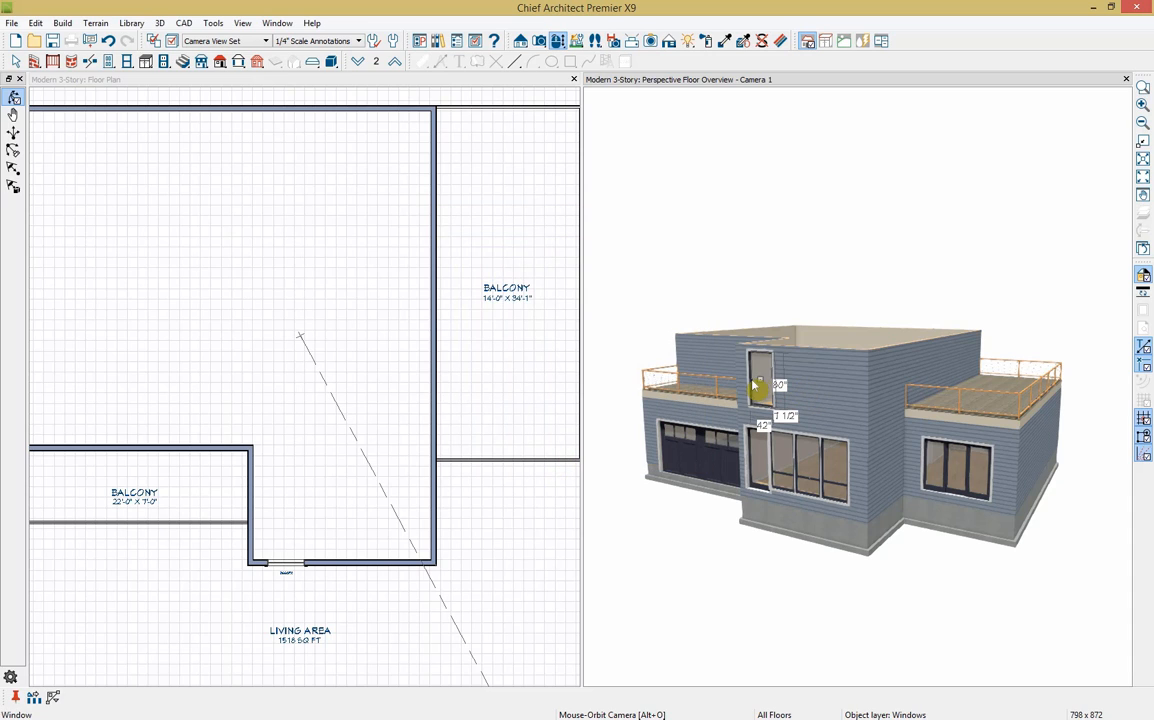
{"action": "left_click_drag", "start_coordinate": [763, 385], "coordinate": [848, 395]}
{"action": "left_click_drag", "start_coordinate": [848, 395], "coordinate": [849, 396]}
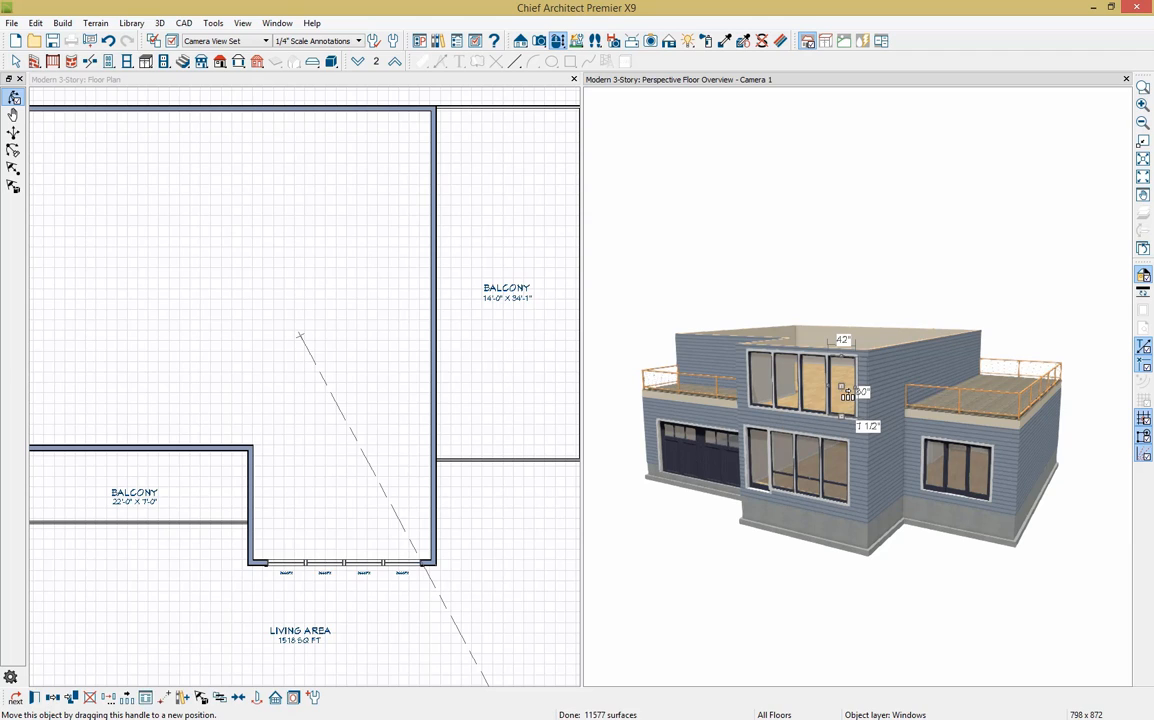
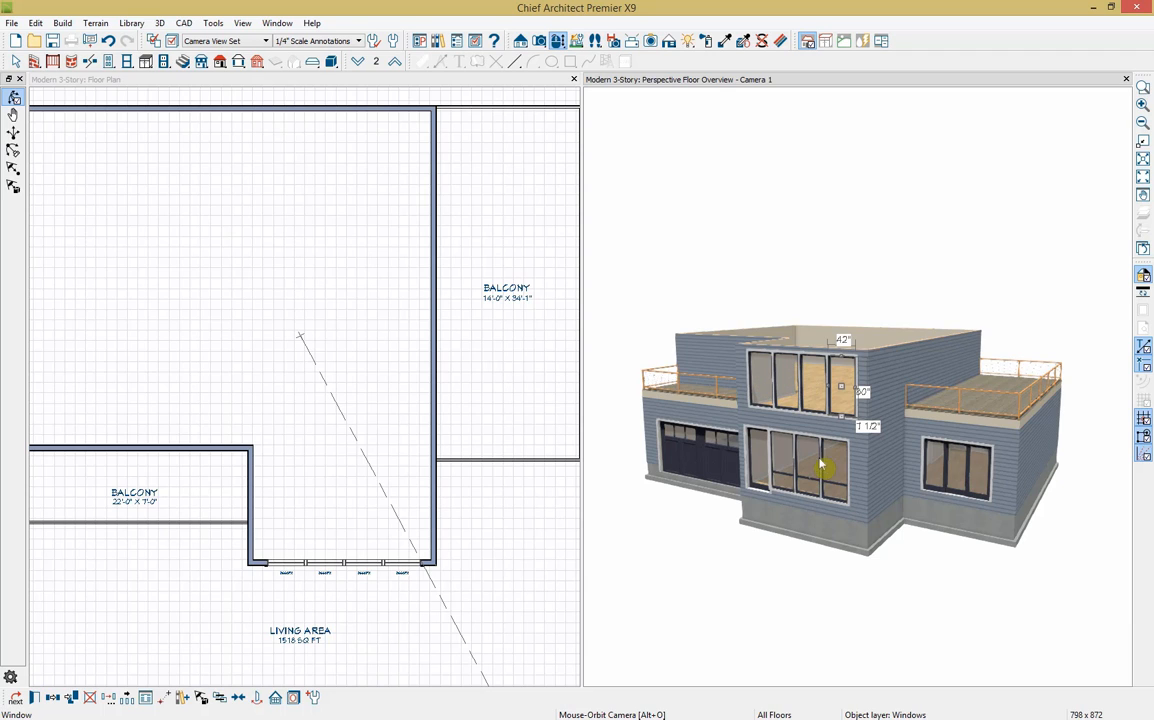
Draw a straight railing across the second floor's front projection, about 4'-8" behind the new windows
{"action": "left_click", "coordinate": [401, 90]}
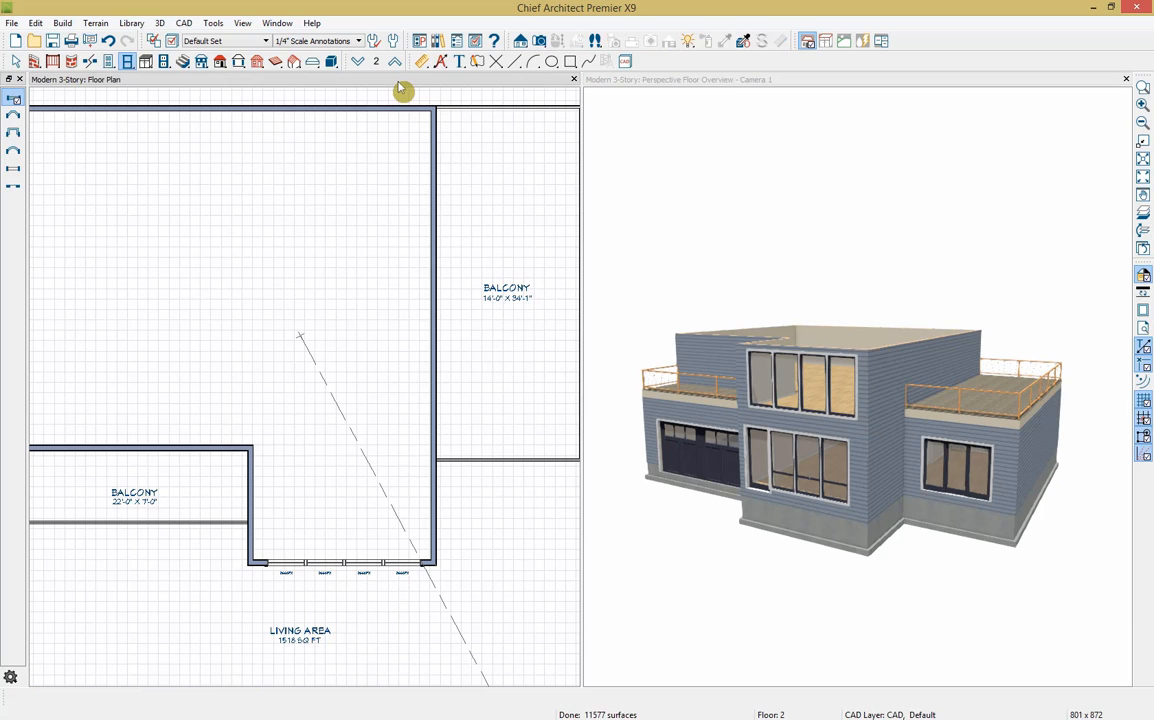
{"action": "left_click", "coordinate": [53, 61]}
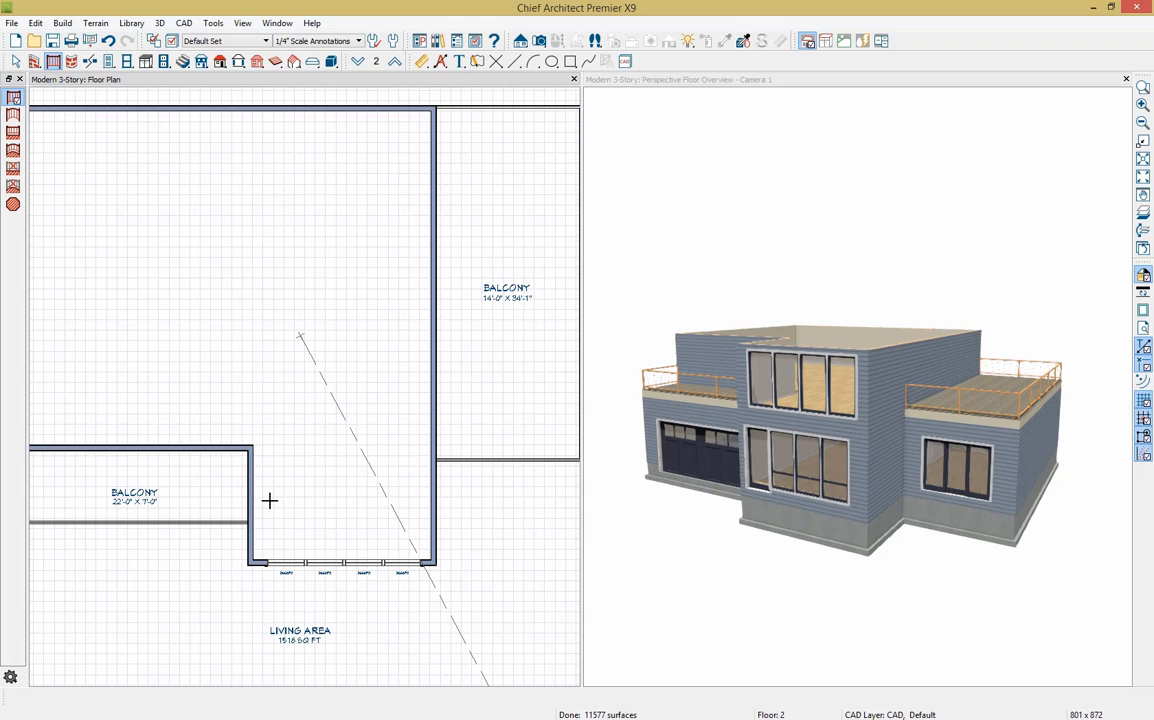
{"action": "left_click_drag", "start_coordinate": [251, 501], "coordinate": [432, 506]}
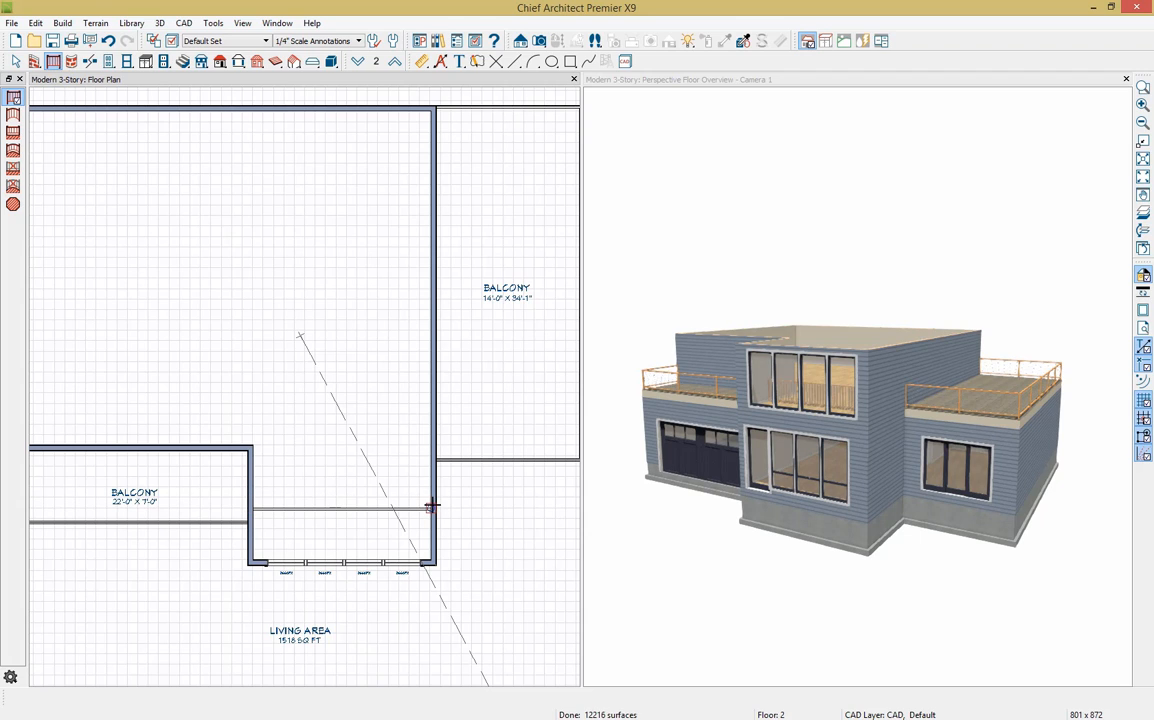
Set the room type of the area between the railing and the front windows to Open Below
{"action": "left_click", "coordinate": [337, 549]}
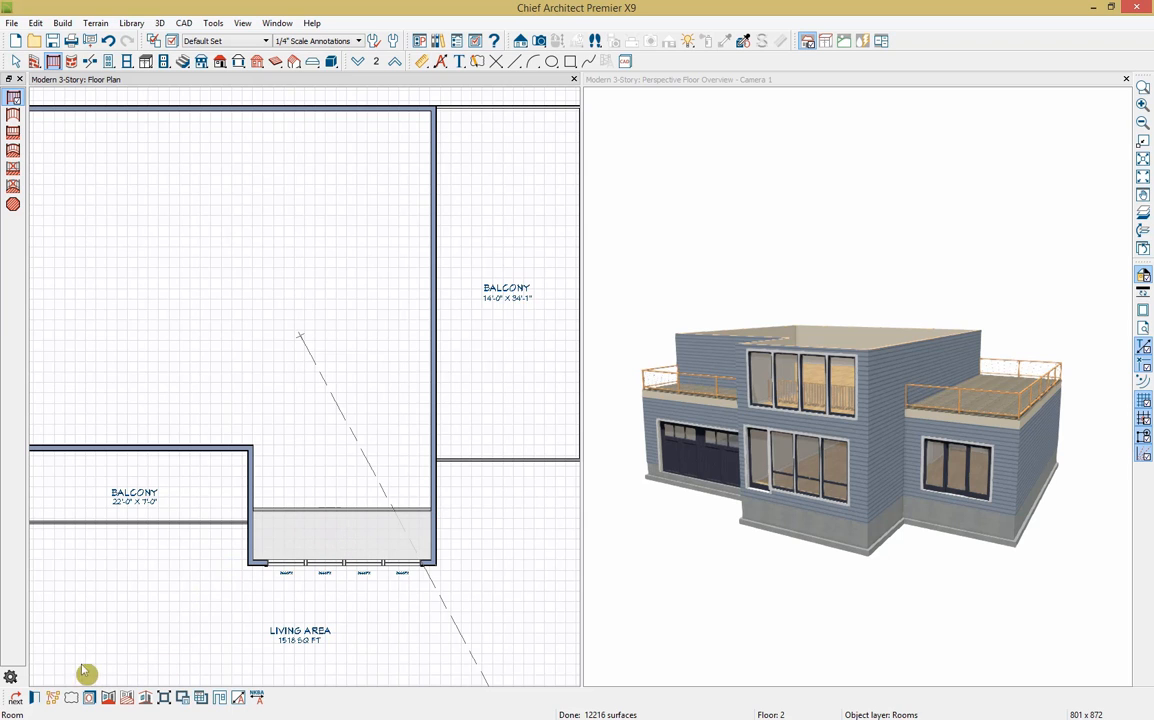
{"action": "left_click", "coordinate": [107, 697]}
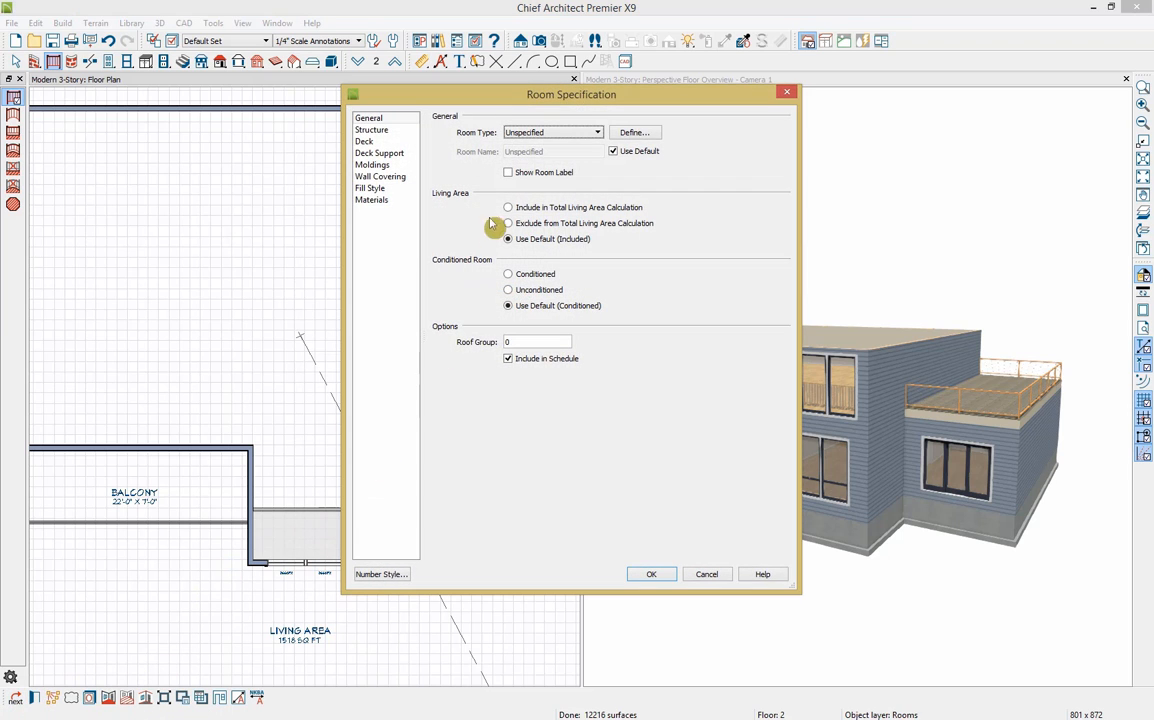
{"action": "left_click", "coordinate": [540, 133]}
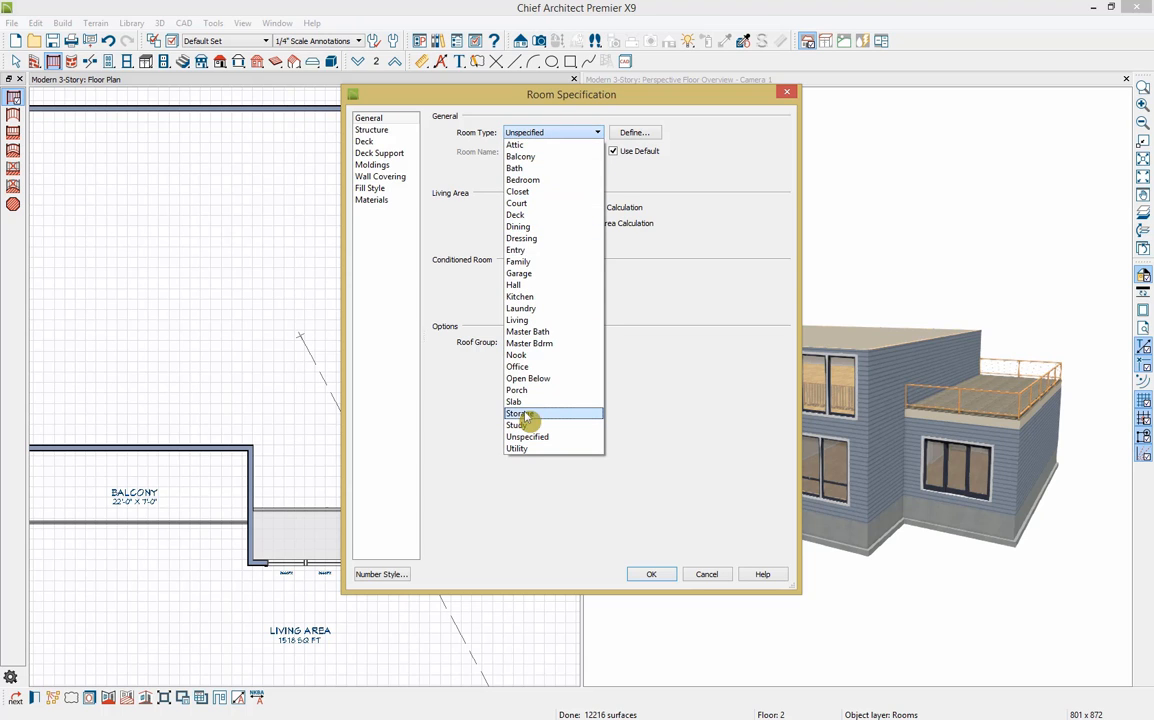
{"action": "left_click", "coordinate": [528, 378]}
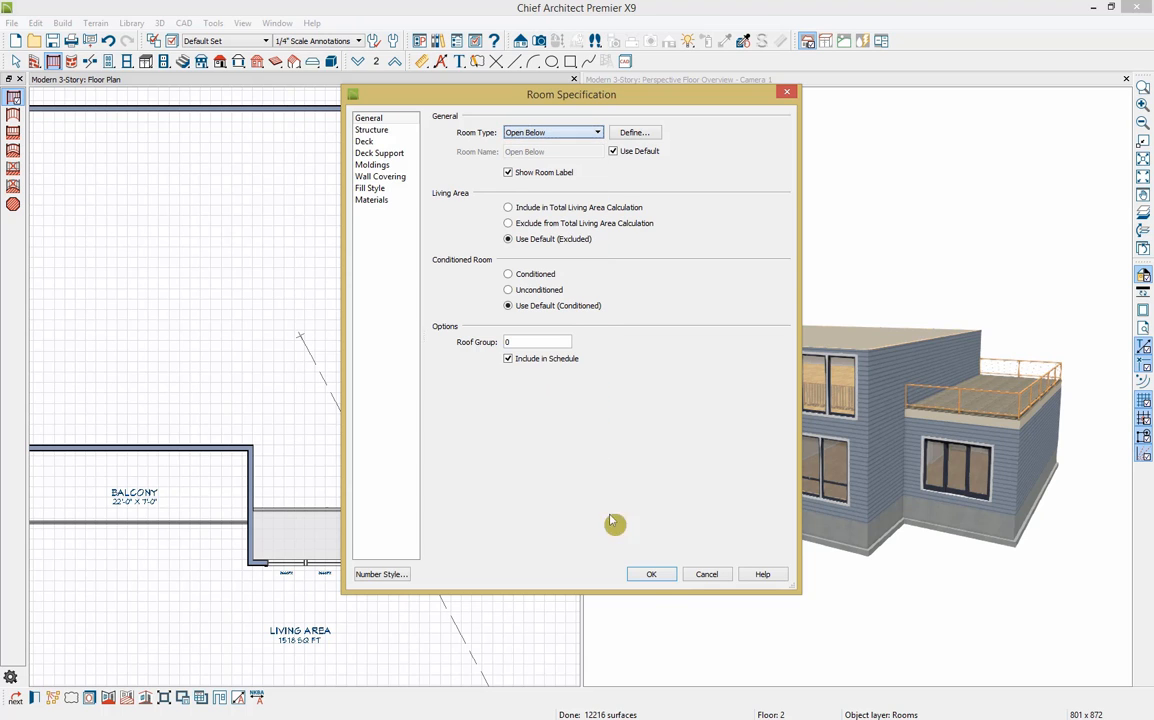
{"action": "left_click", "coordinate": [651, 574]}
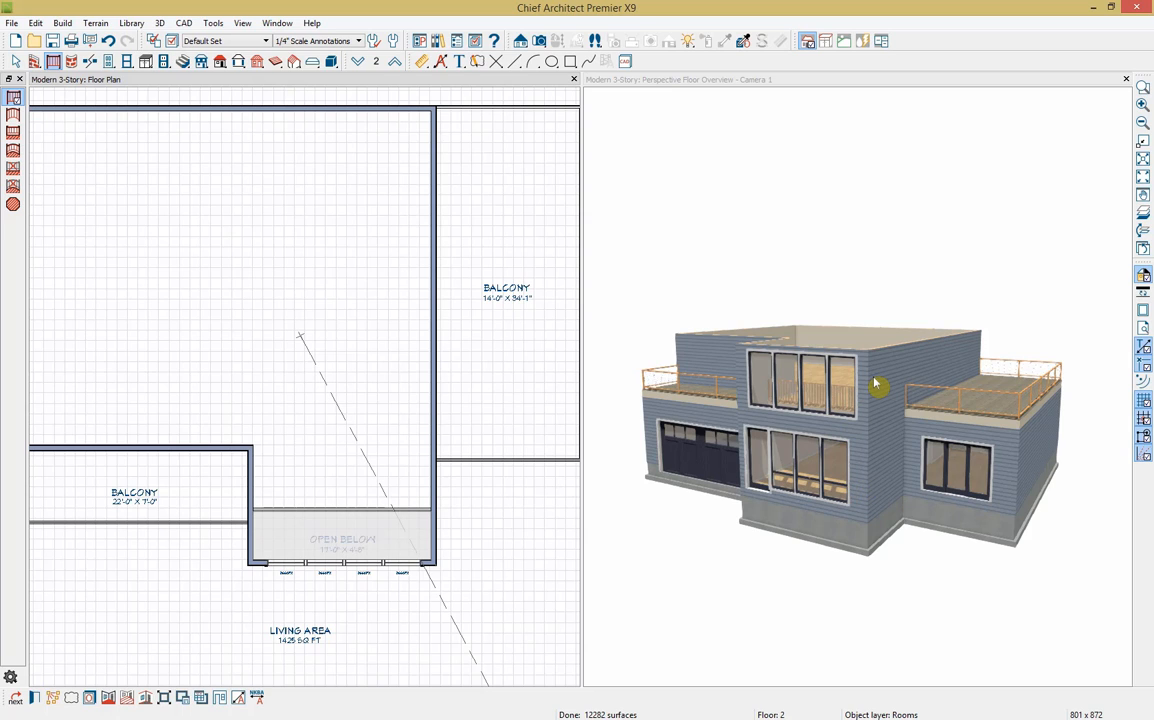
Place a hinged door onto the garage balcony and a sliding door in the wall to the right wing balcony
{"action": "left_click", "coordinate": [109, 62]}
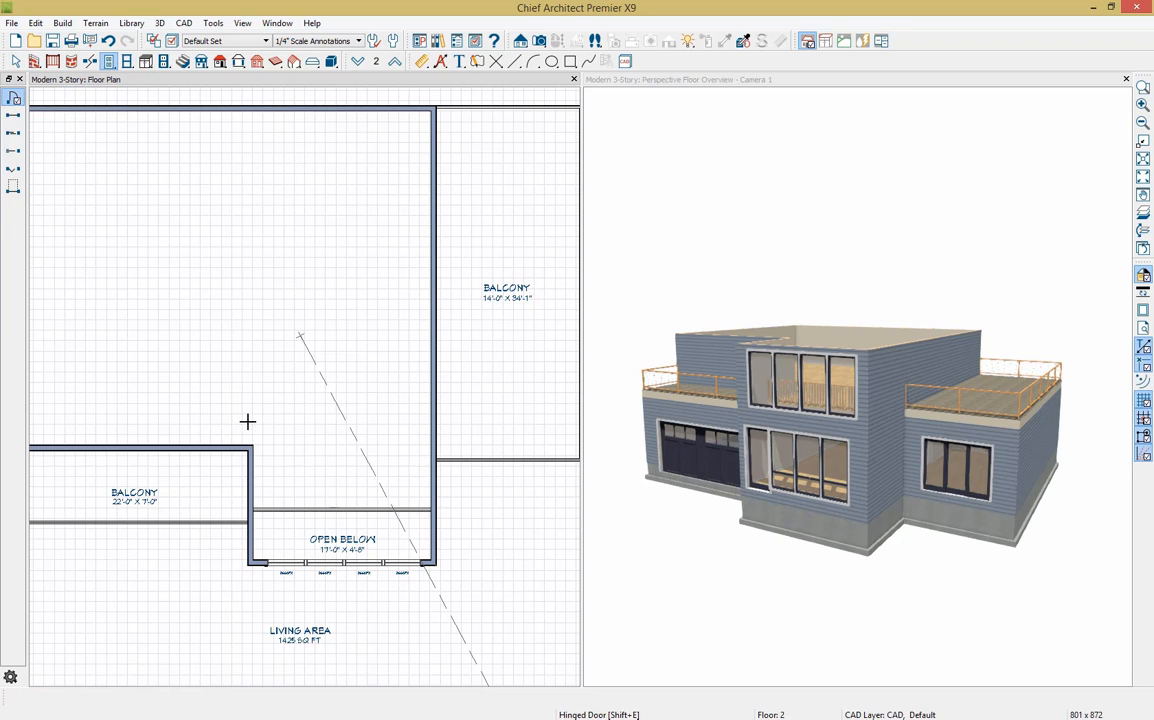
{"action": "left_click", "coordinate": [248, 468]}
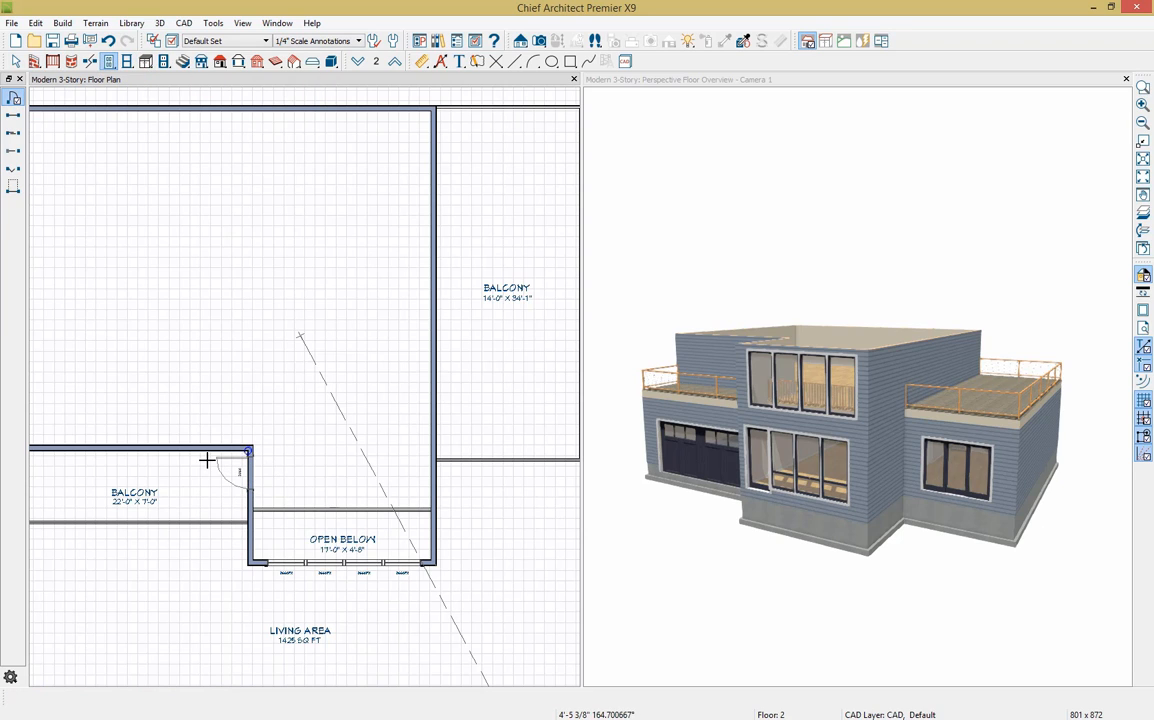
{"action": "left_click", "coordinate": [12, 156]}
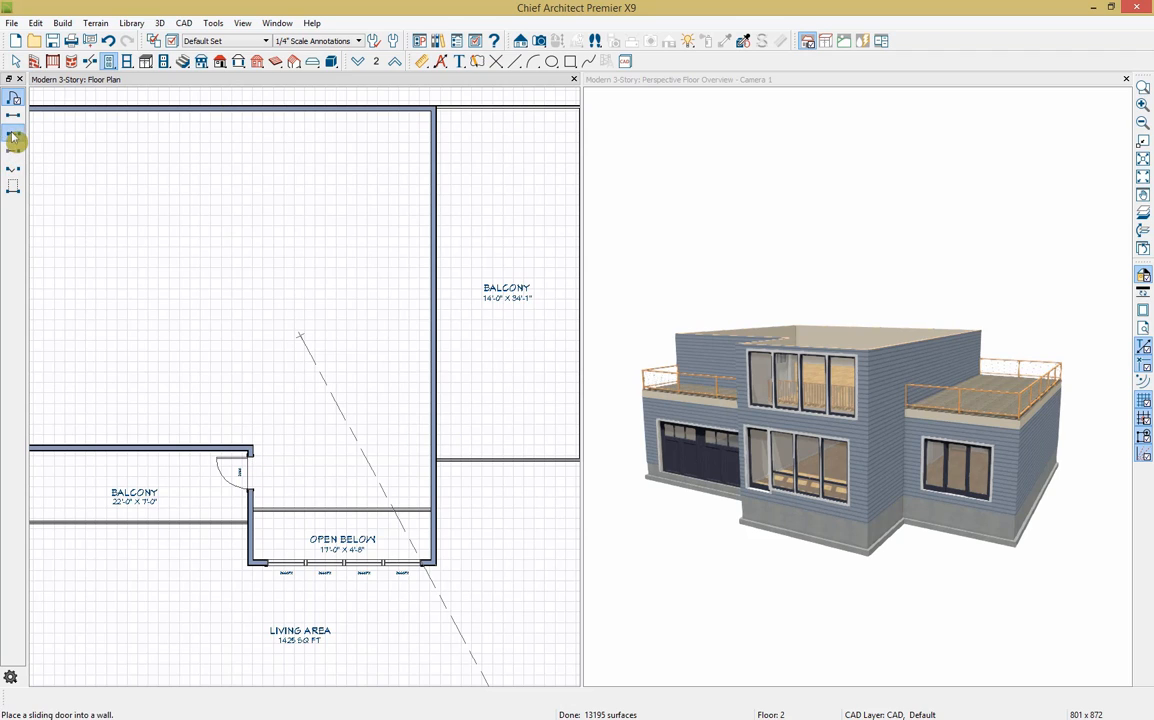
{"action": "left_click", "coordinate": [433, 388]}
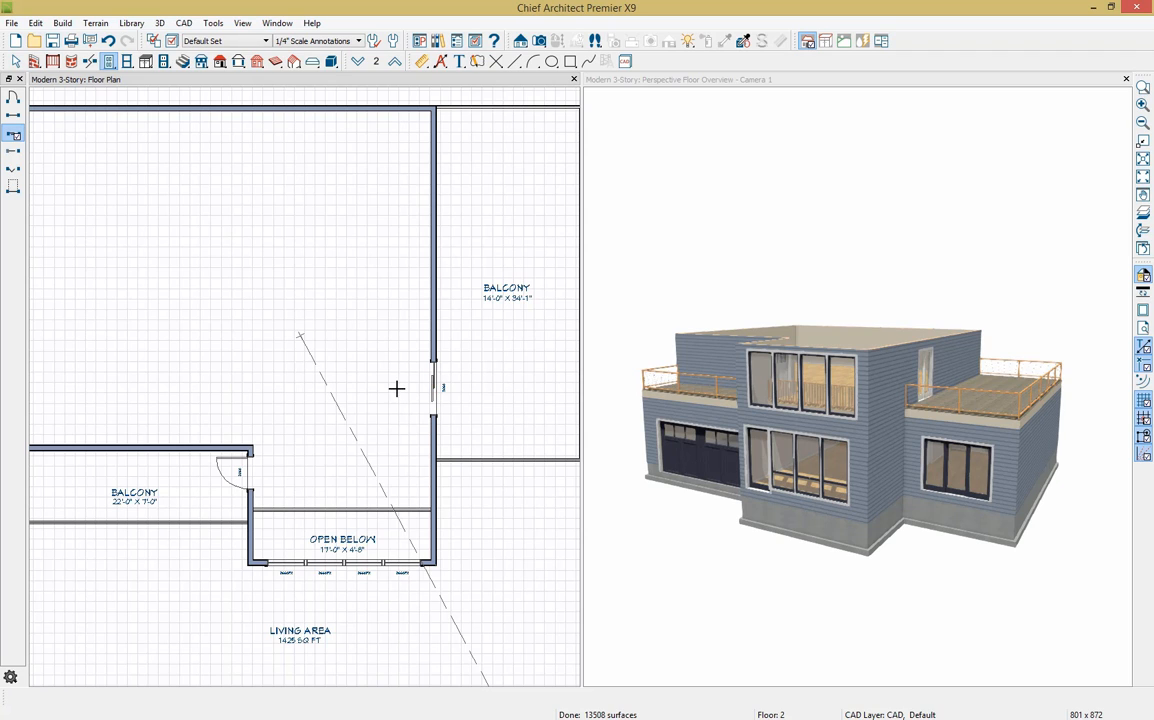
Close the camera view and derive a new third floor from the second floor plan, with Ceiling Over This Room turned off
{"action": "scroll", "coordinate": [508, 416], "scroll_direction": "down", "scroll_amount": 1}
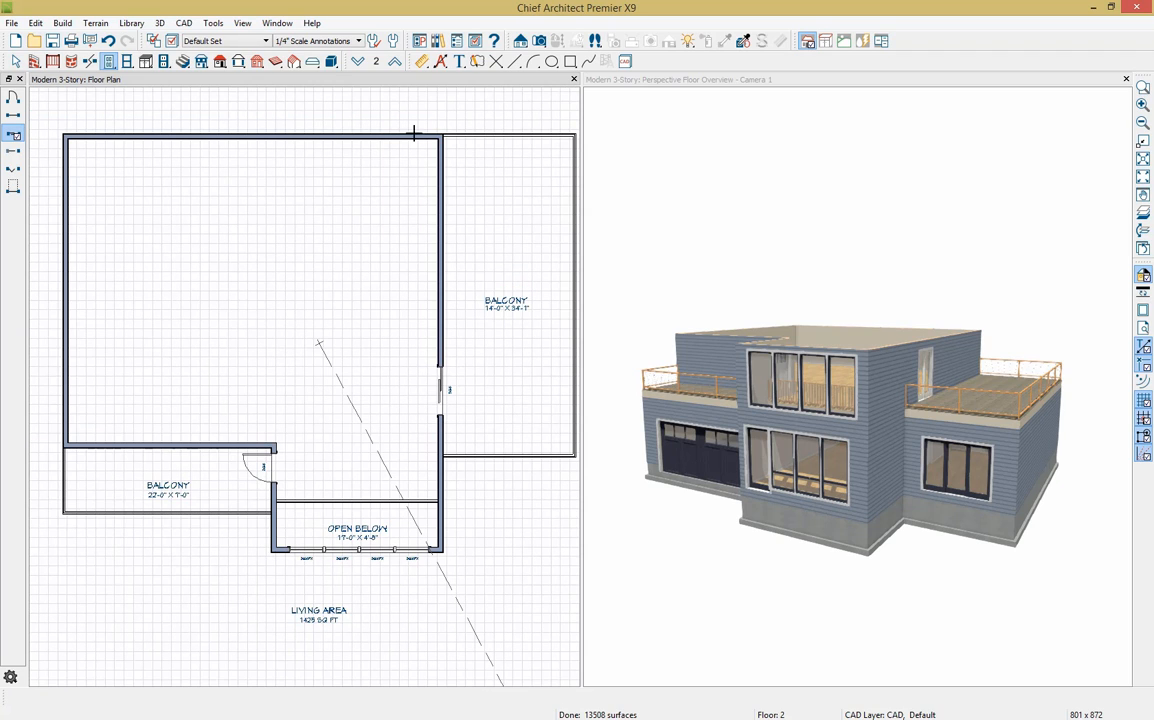
{"action": "left_click", "coordinate": [1127, 80]}
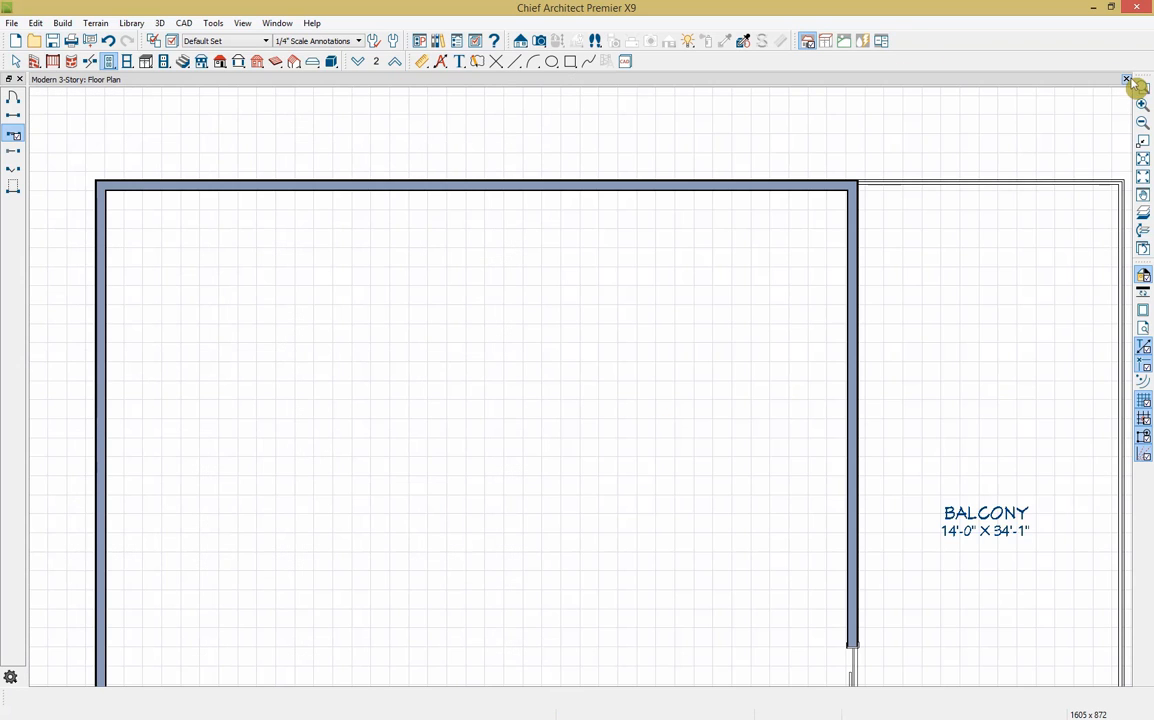
{"action": "left_click", "coordinate": [200, 62]}
{"action": "left_click", "coordinate": [13, 97]}
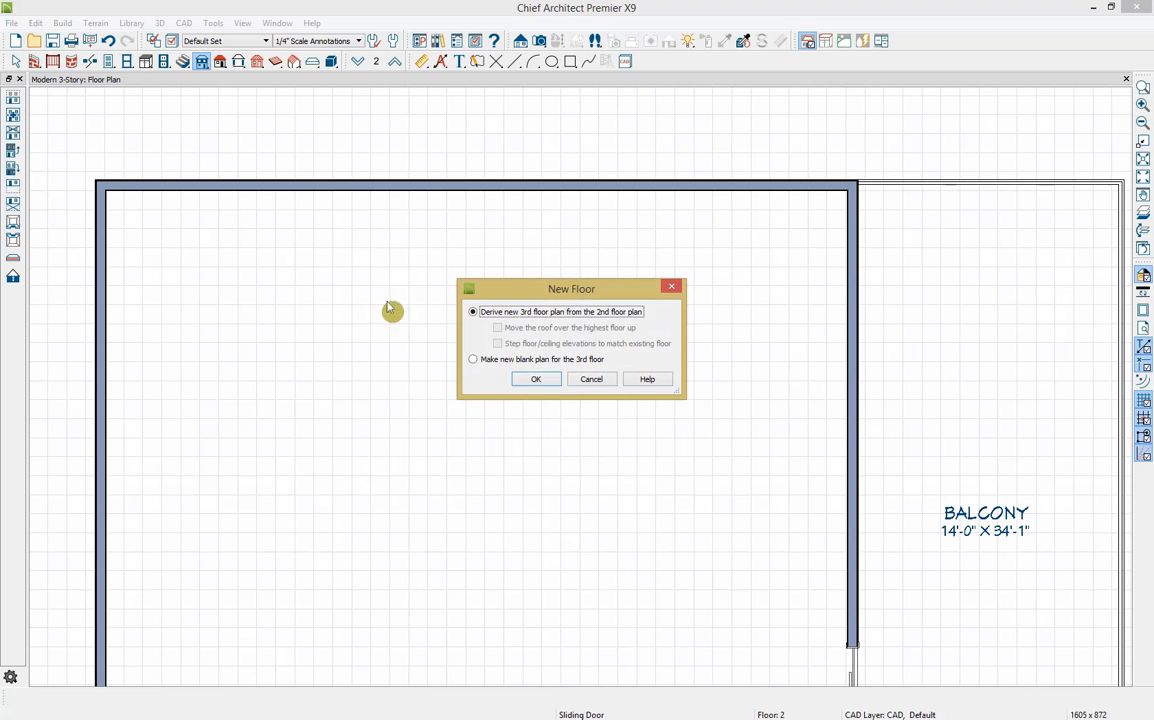
{"action": "left_click", "coordinate": [540, 380]}
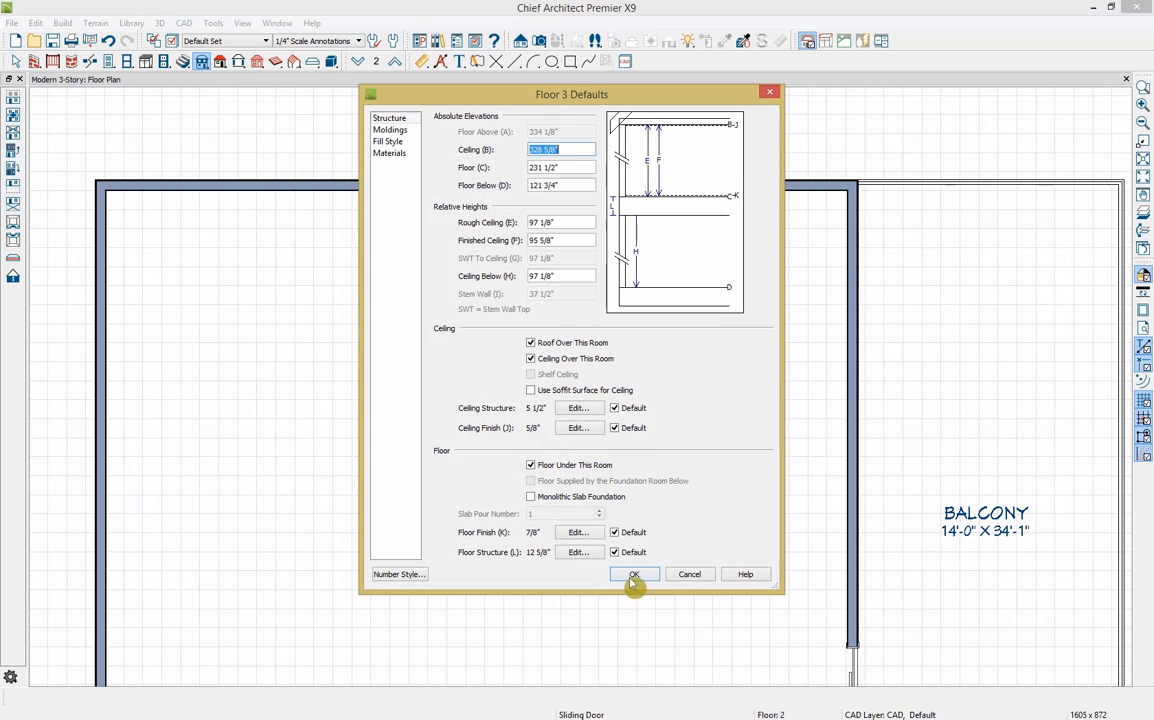
{"action": "left_click", "coordinate": [548, 365]}
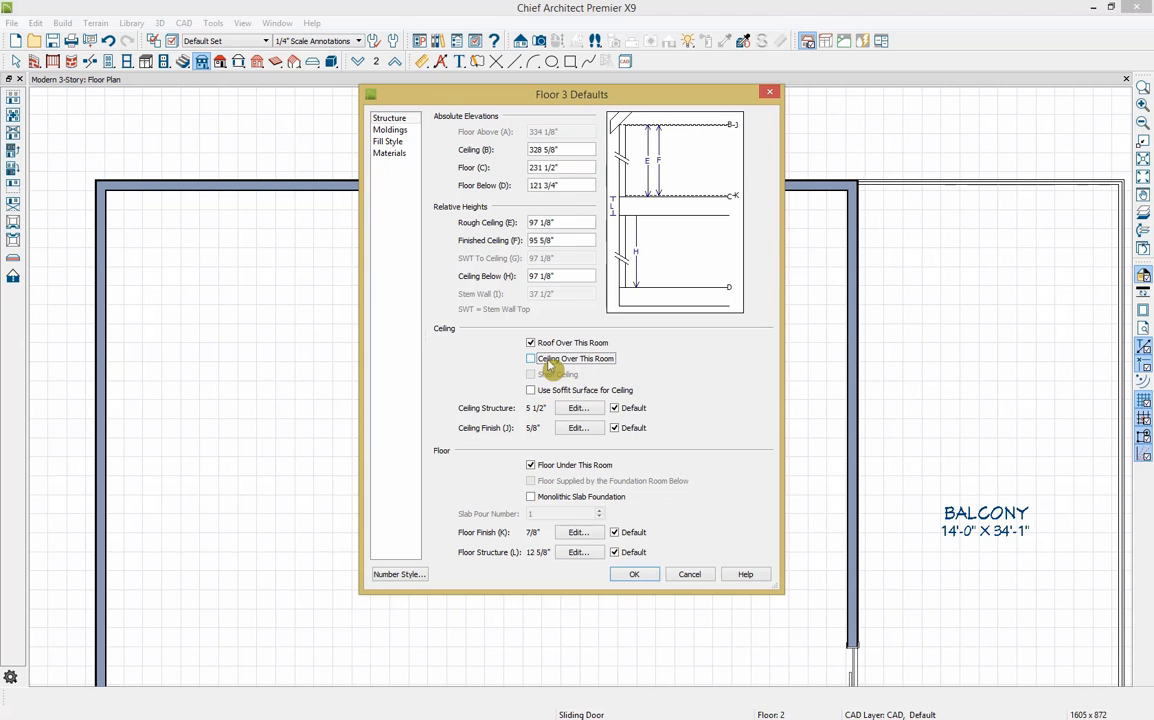
{"action": "left_click", "coordinate": [636, 574]}
Move the third floor's left exterior wall inward to align with the front projection's left wall, making the floor 18' wide
{"action": "scroll", "coordinate": [643, 577], "scroll_direction": "down", "scroll_amount": 2}
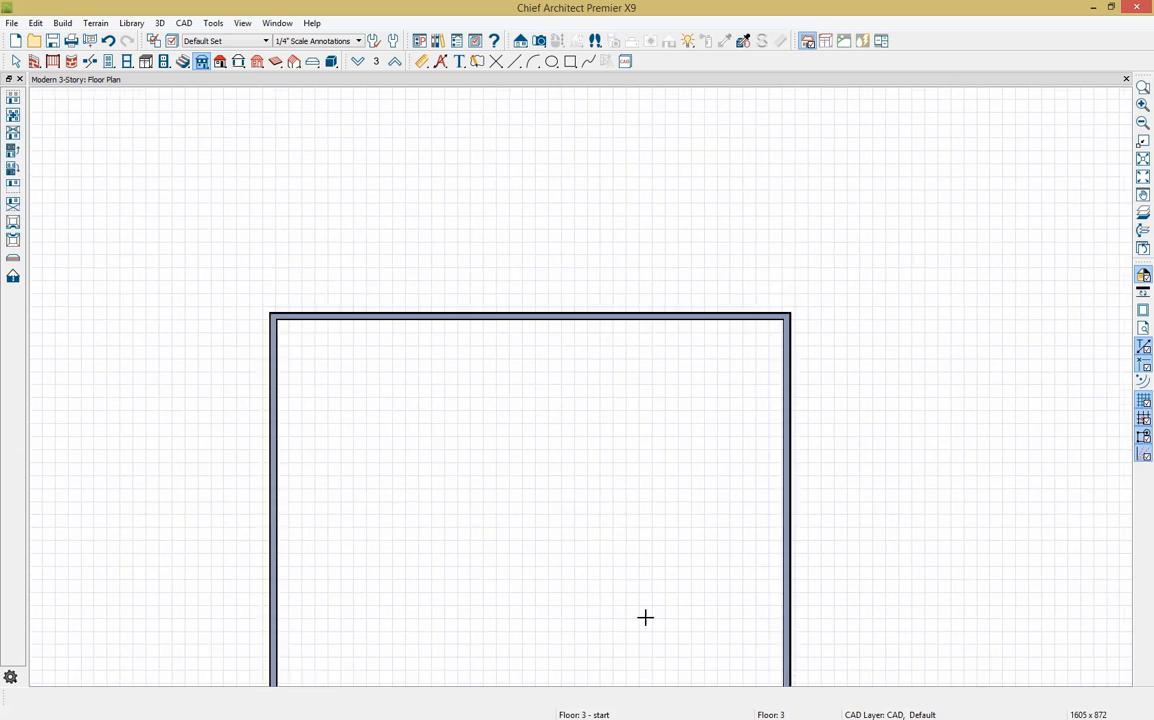
{"action": "middle_click_drag", "start_coordinate": [644, 627], "coordinate": [616, 409]}
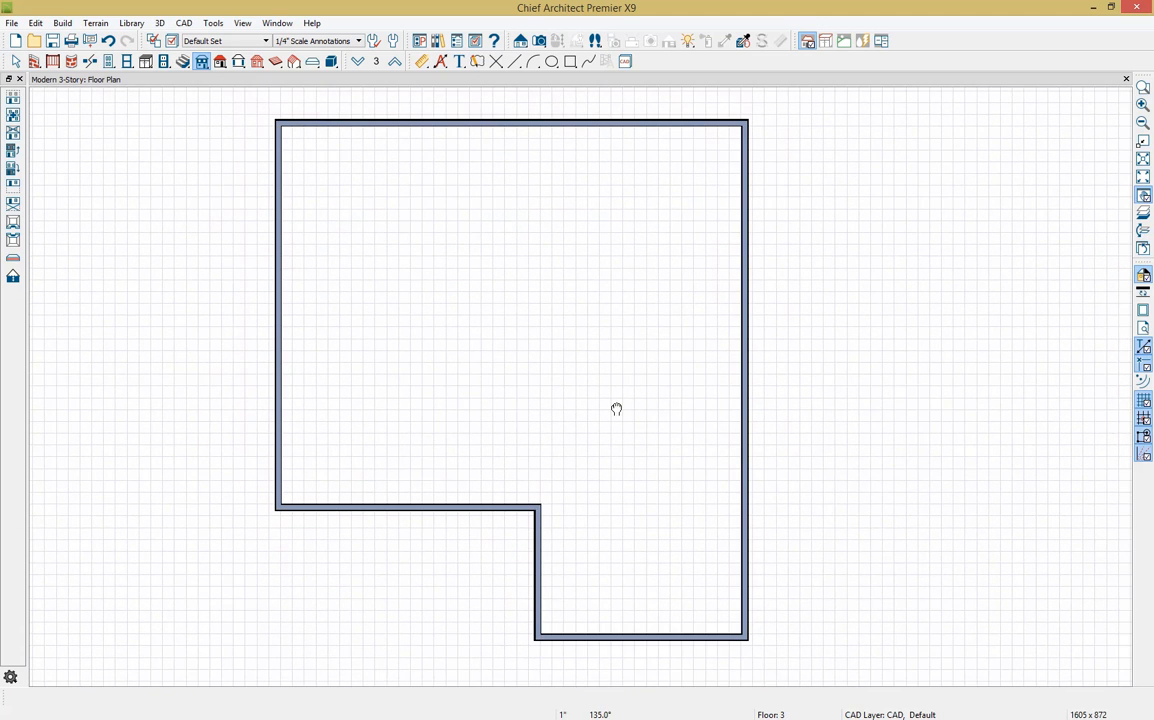
{"action": "left_click", "coordinate": [281, 342]}
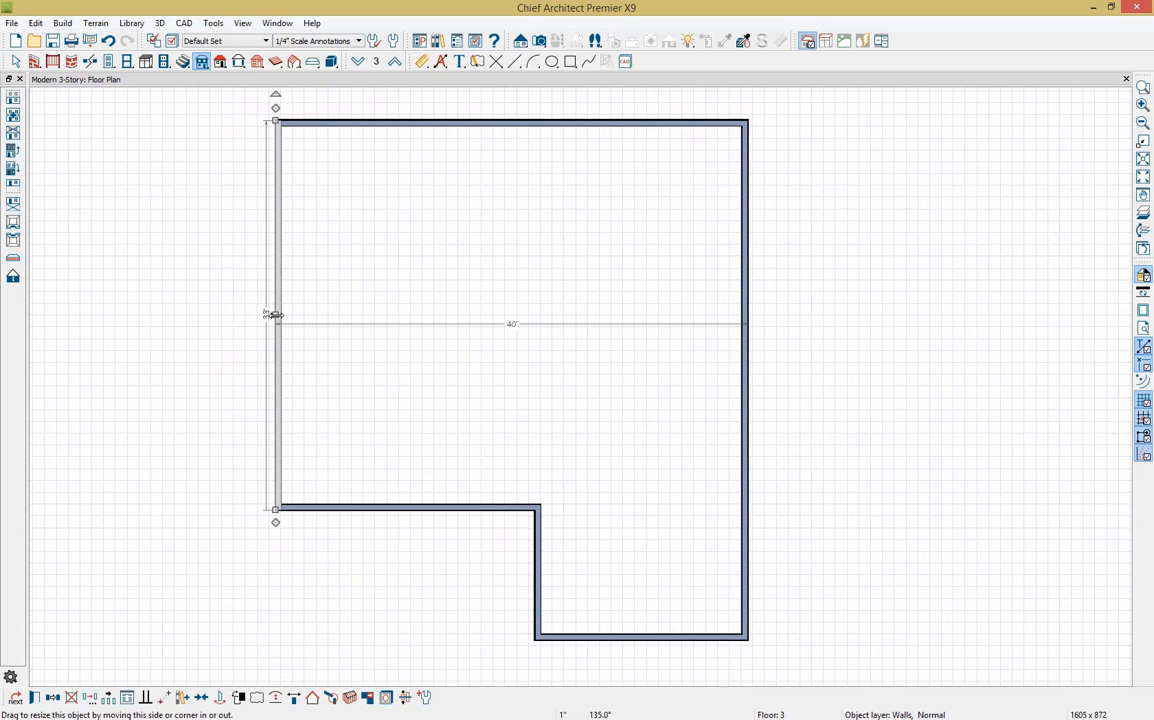
{"action": "left_click_drag", "start_coordinate": [277, 317], "coordinate": [536, 342]}
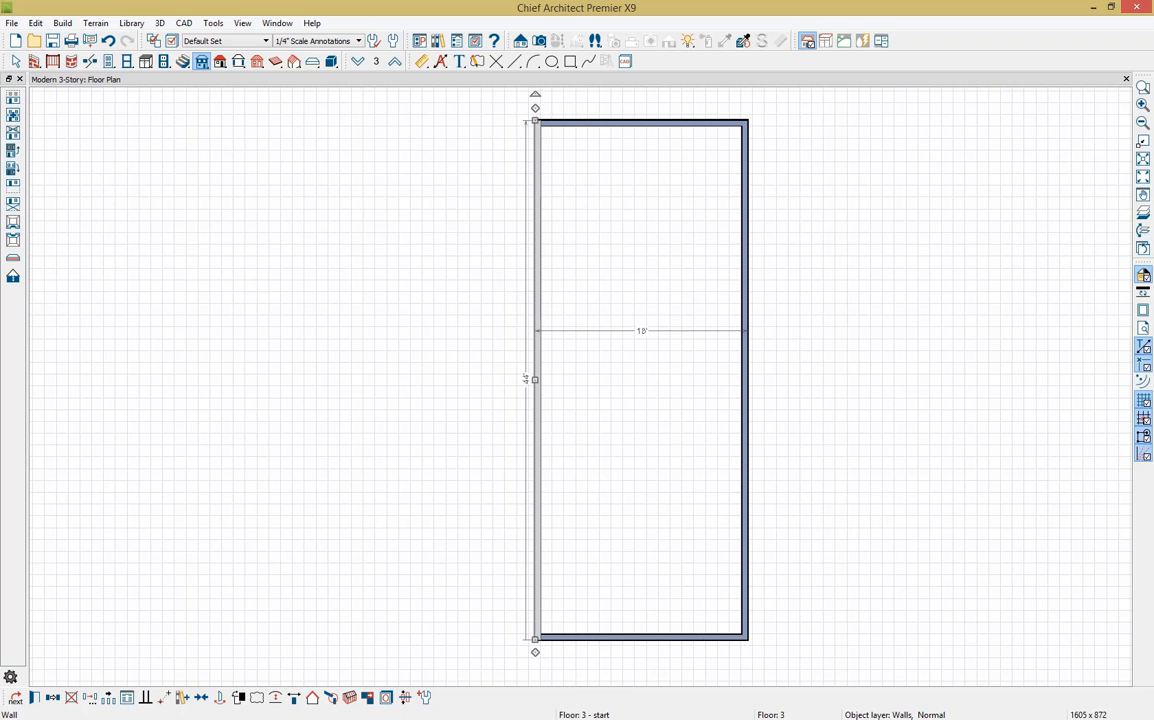
Place two windows side by side in the third floor's front wall, starting near its left end
{"action": "key", "text": "alt+Tab"}
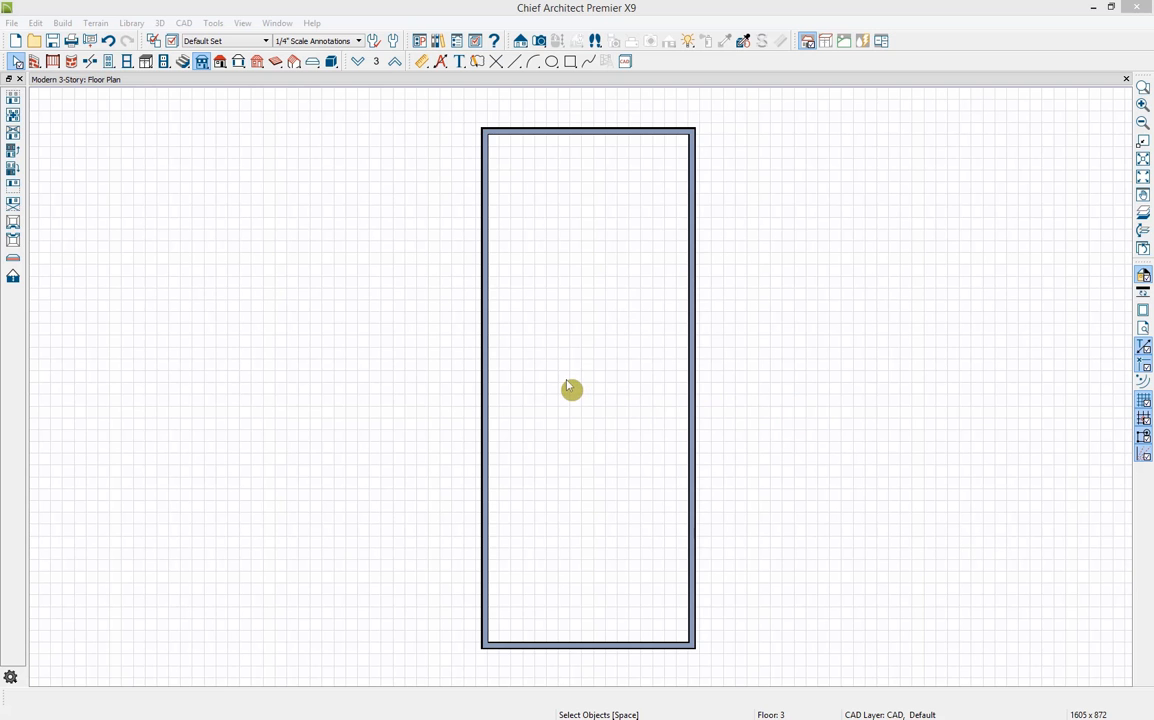
{"action": "left_click", "coordinate": [506, 11]}
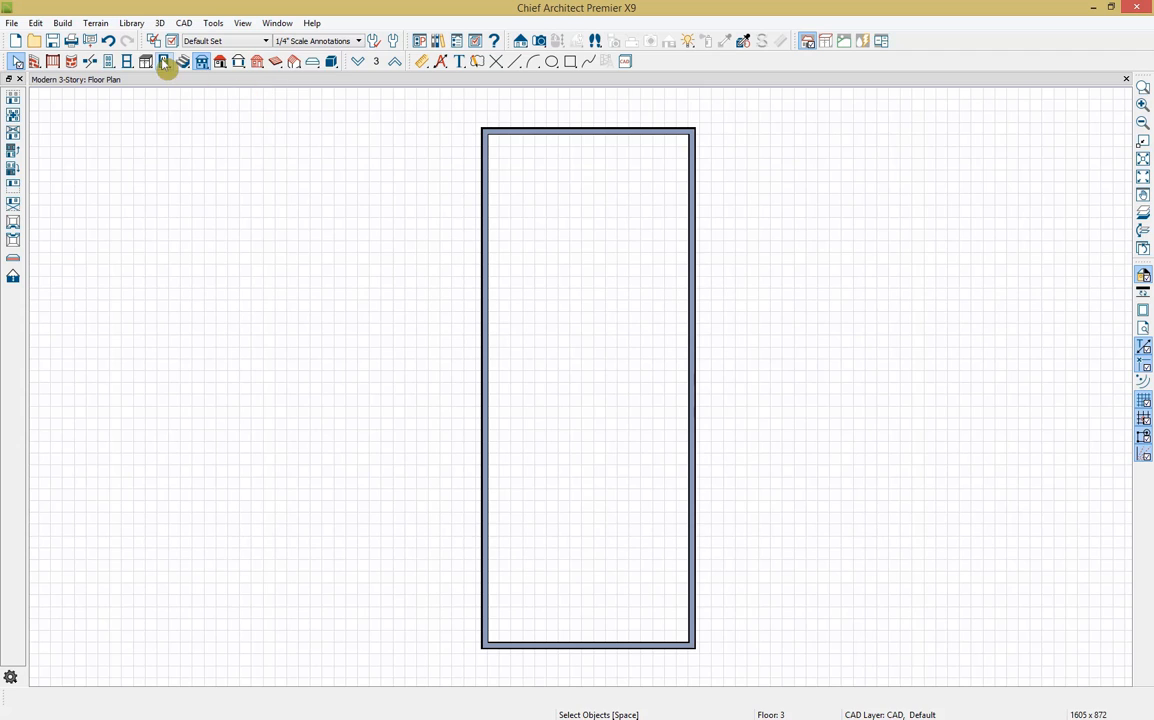
{"action": "left_click", "coordinate": [127, 62]}
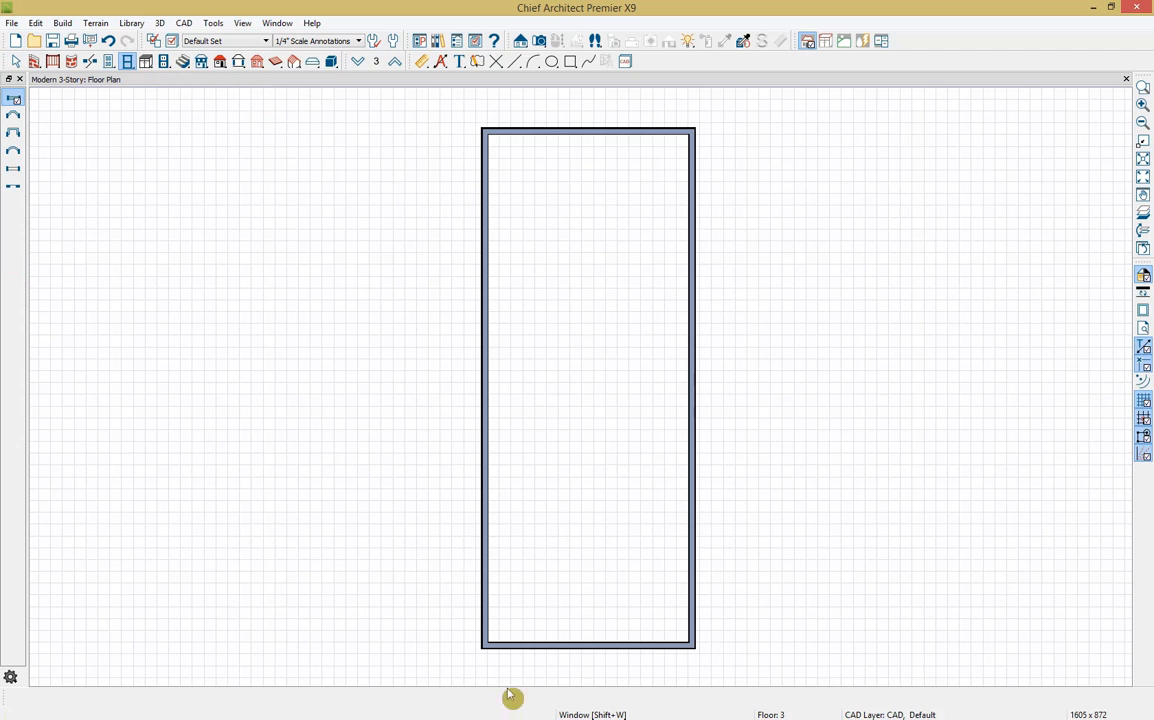
{"action": "left_click", "coordinate": [537, 650]}
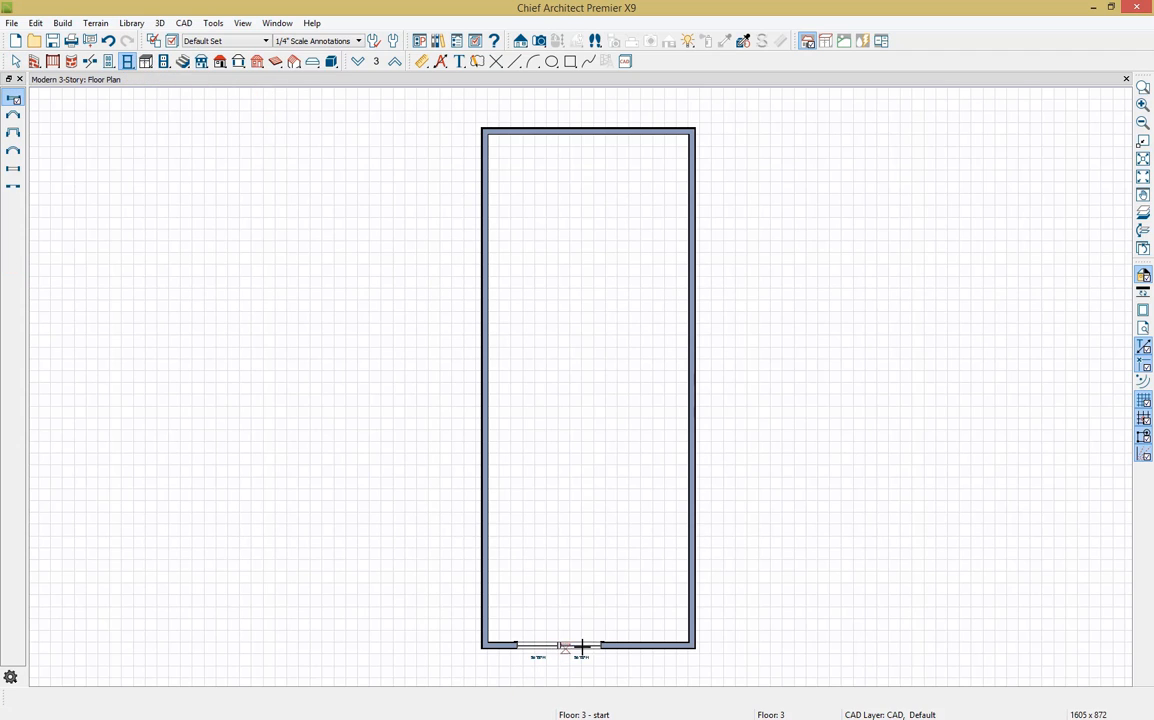
Place three more windows side by side in the front exterior wall of floor 3
{"action": "left_click", "coordinate": [580, 647]}
{"action": "left_click", "coordinate": [624, 647]}
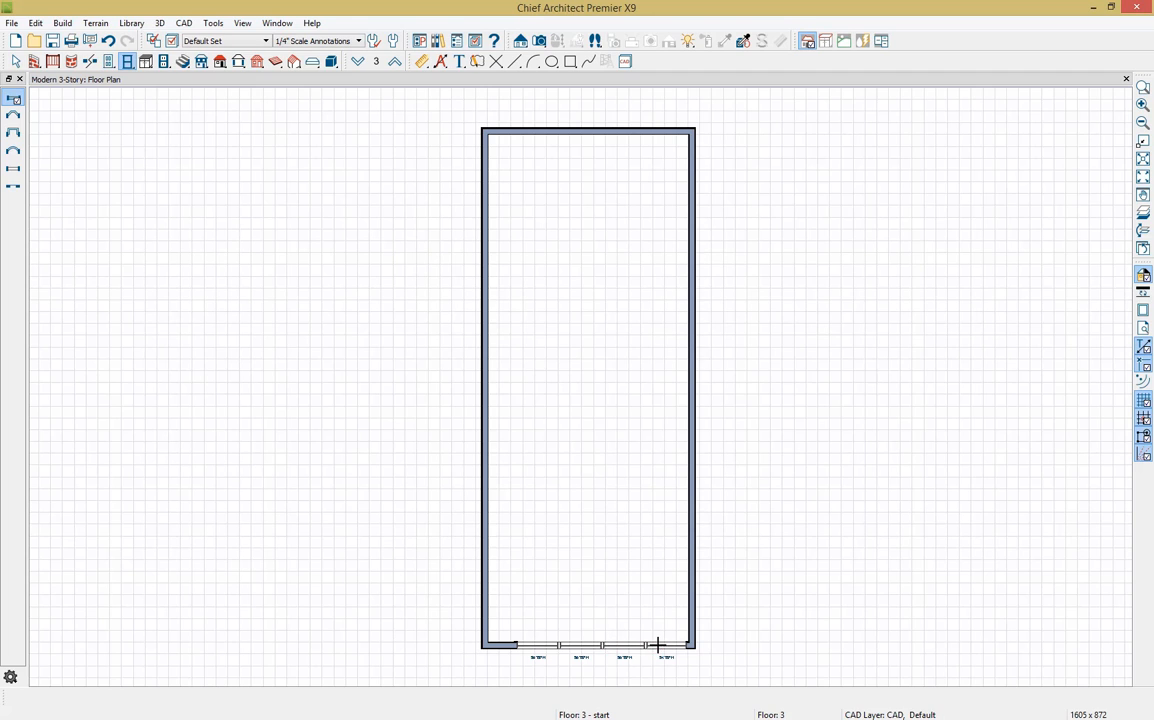
{"action": "left_click", "coordinate": [656, 646]}
Select all four windows together and center the group along the front wall of floor 3
{"action": "left_click", "coordinate": [619, 648], "text": "shift"}
{"action": "left_click", "coordinate": [581, 648], "text": "shift"}
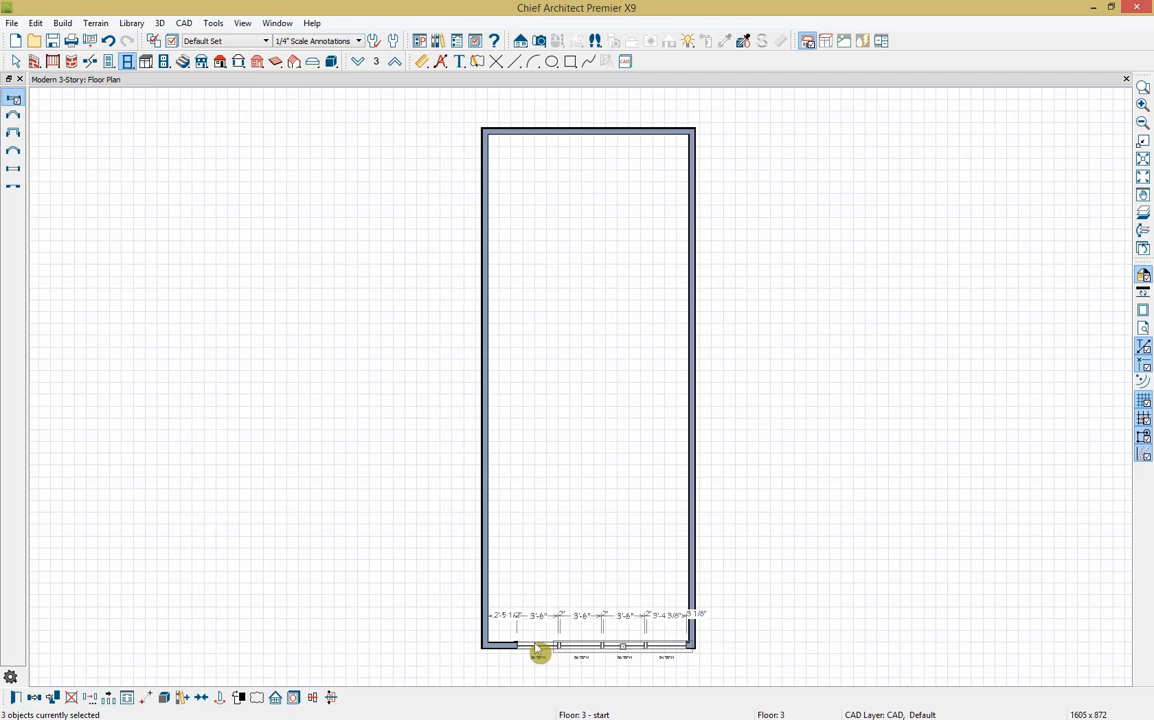
{"action": "left_click", "coordinate": [538, 650], "text": "shift"}
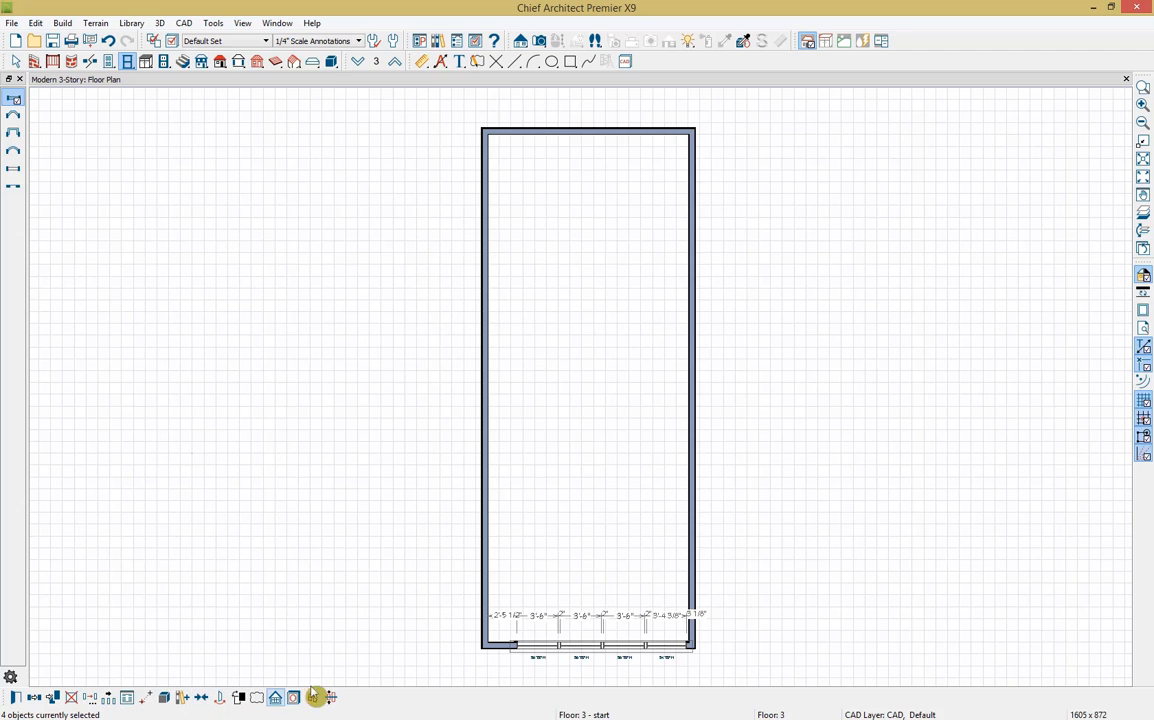
{"action": "left_click", "coordinate": [314, 697]}
{"action": "left_click", "coordinate": [564, 630]}
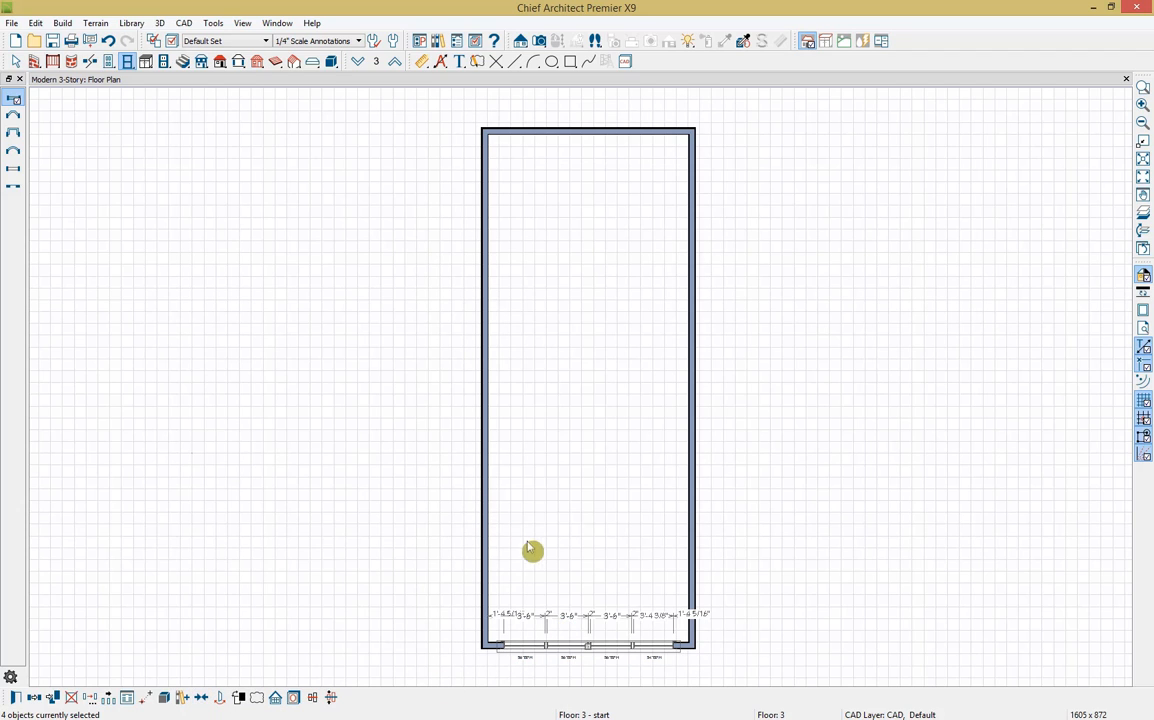
On floor 1, place a clockwise U-shaped staircase in the kitchen's upper-right corner with its landing against the back wall
{"action": "left_click", "coordinate": [358, 62]}
{"action": "left_click", "coordinate": [358, 62]}
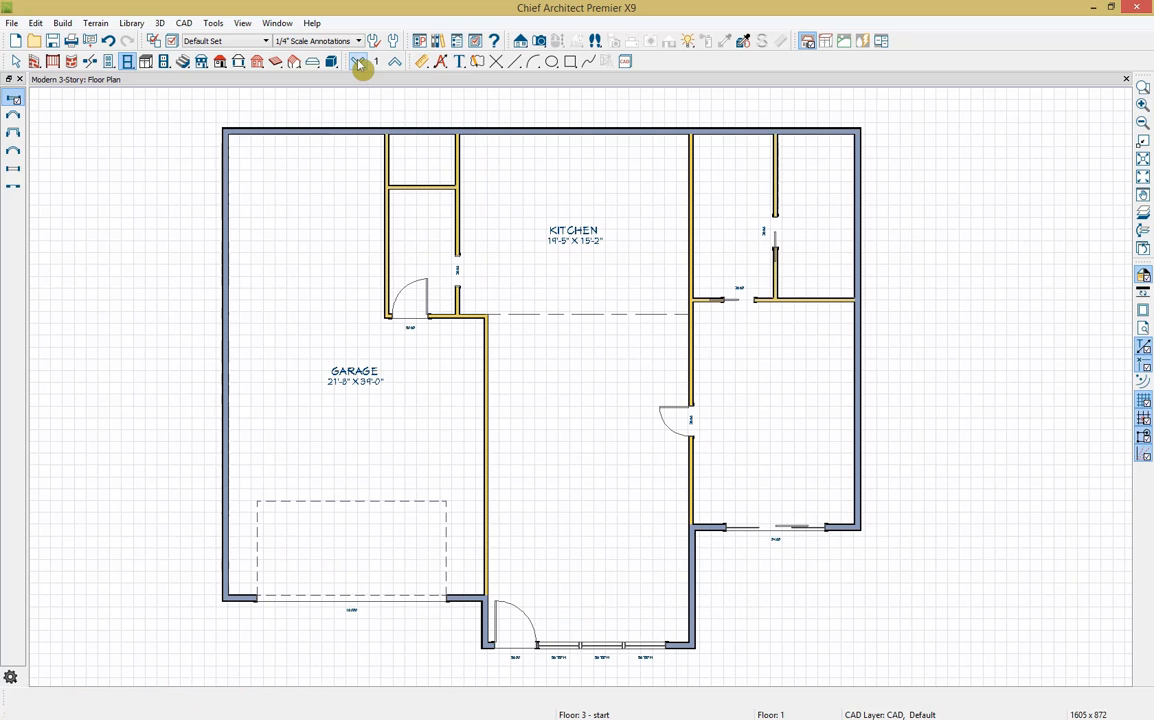
{"action": "left_click", "coordinate": [184, 62]}
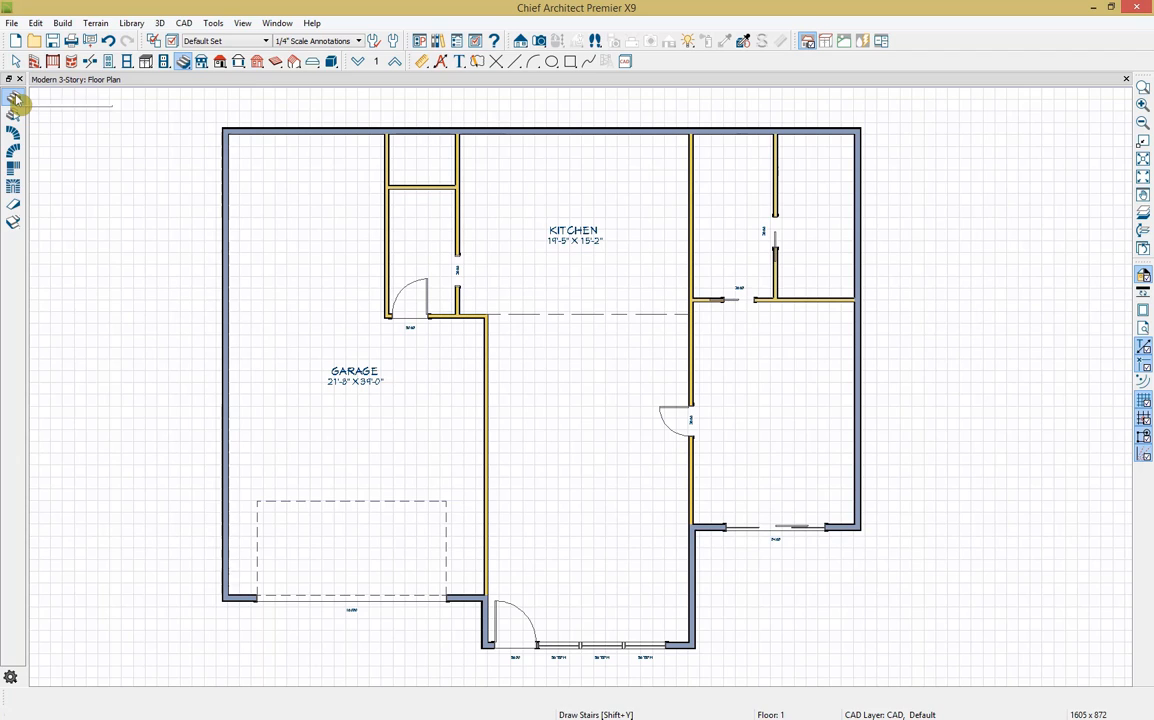
{"action": "double_click", "coordinate": [15, 189]}
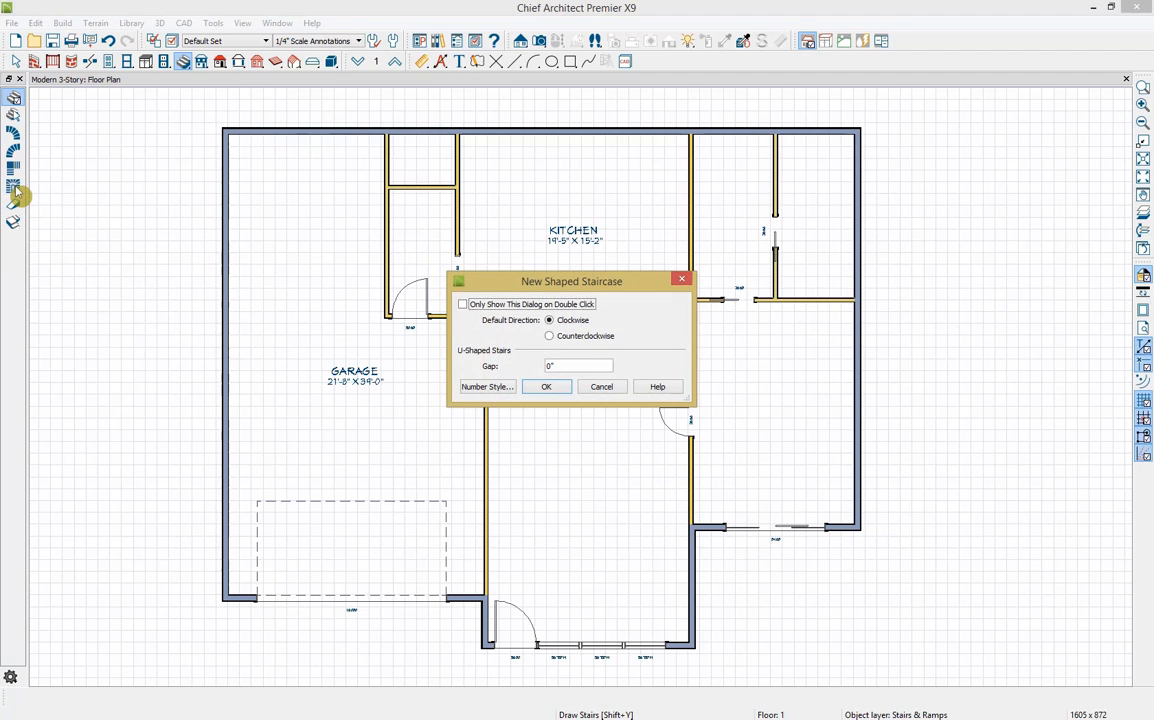
{"action": "left_click", "coordinate": [578, 366]}
{"action": "left_click", "coordinate": [547, 393]}
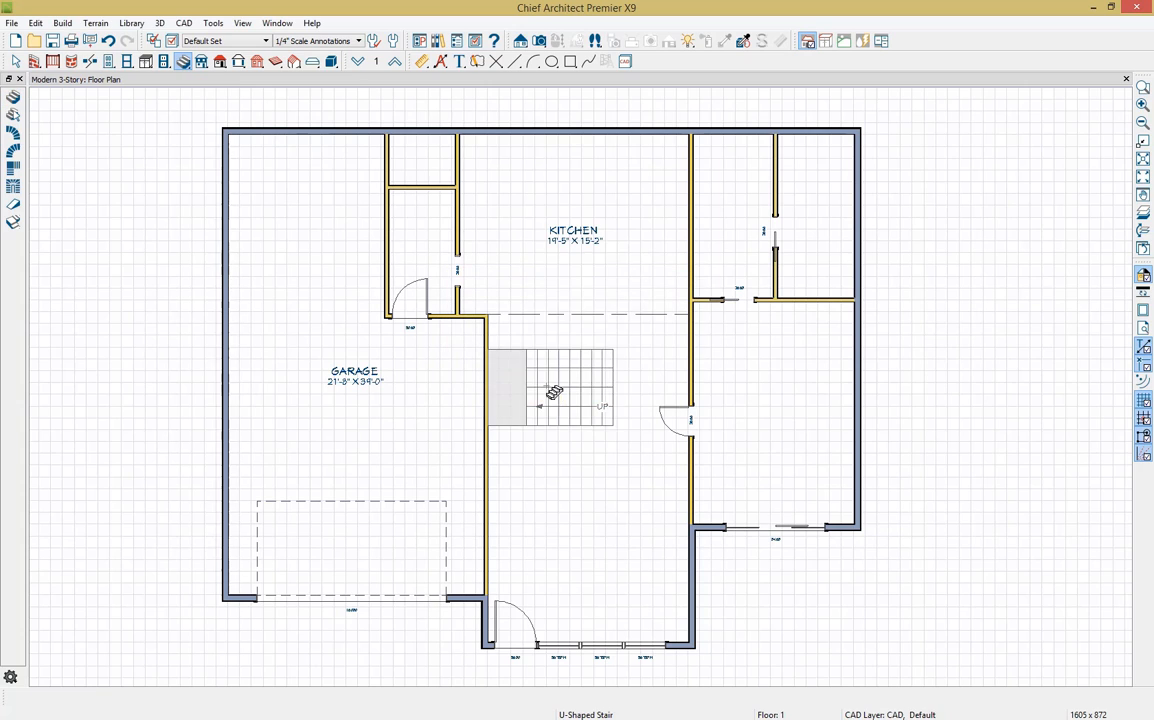
{"action": "left_click_drag", "start_coordinate": [553, 392], "coordinate": [678, 195]}
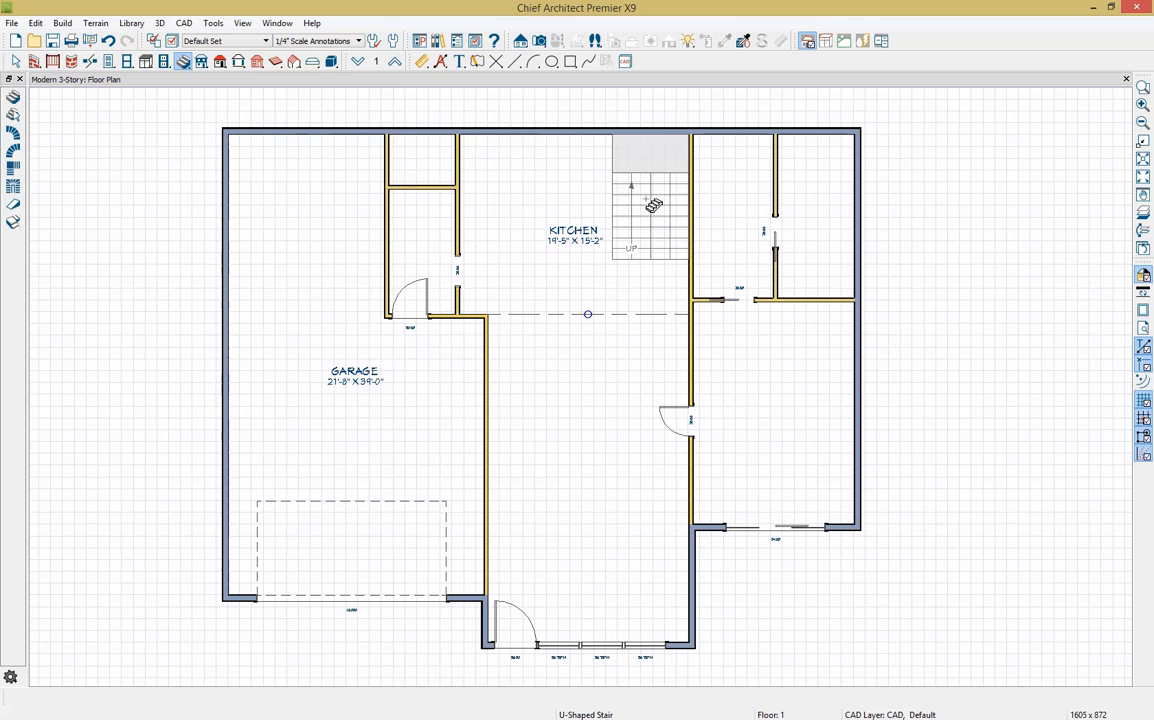
{"action": "left_click", "coordinate": [653, 204]}
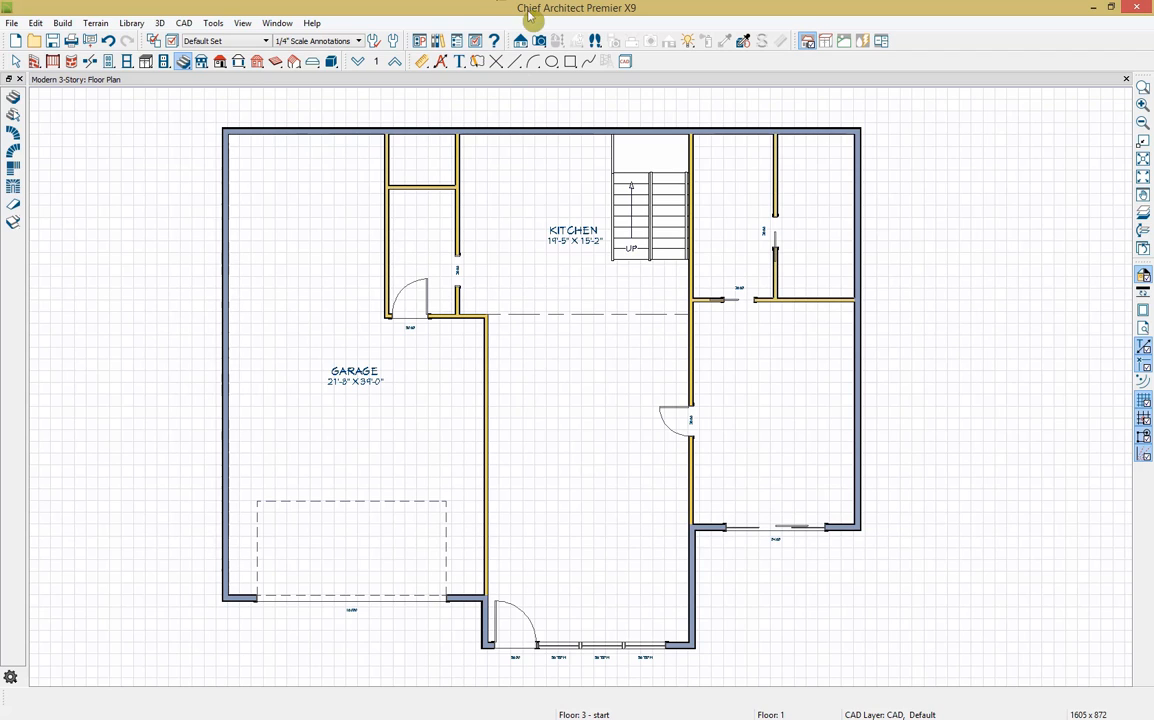
Create a full camera view looking at the staircase from the room's center and arrange it side by side with the floor plan
{"action": "left_click", "coordinate": [540, 41]}
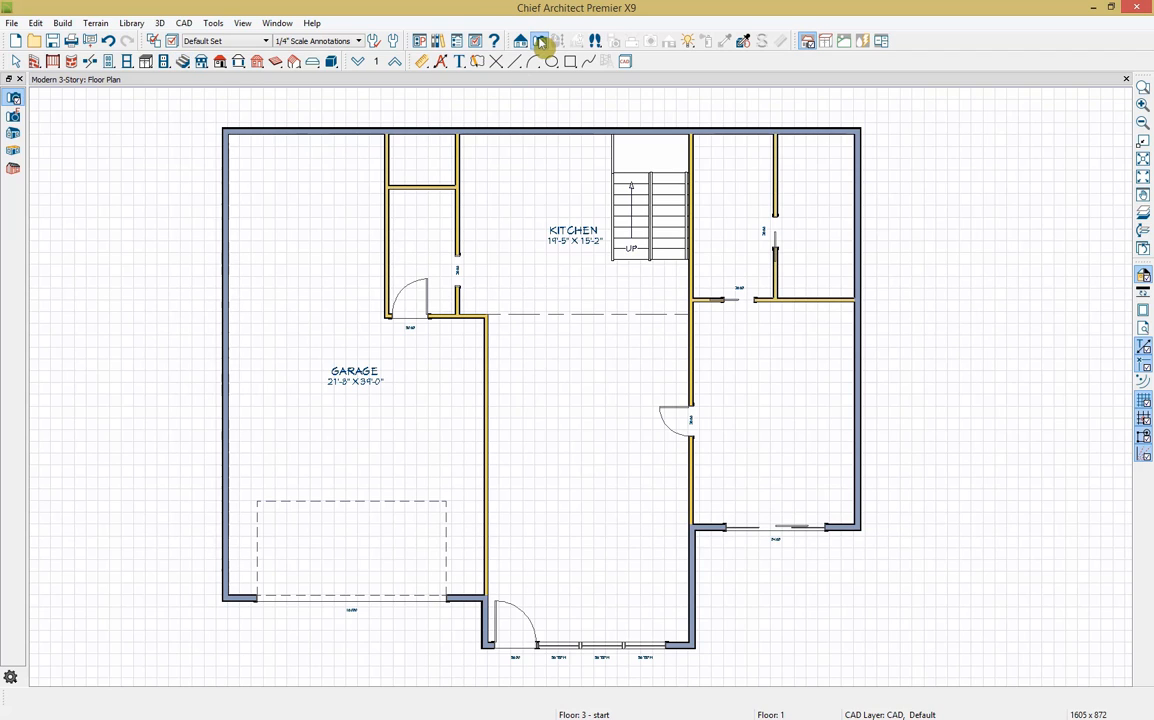
{"action": "left_click", "coordinate": [14, 98]}
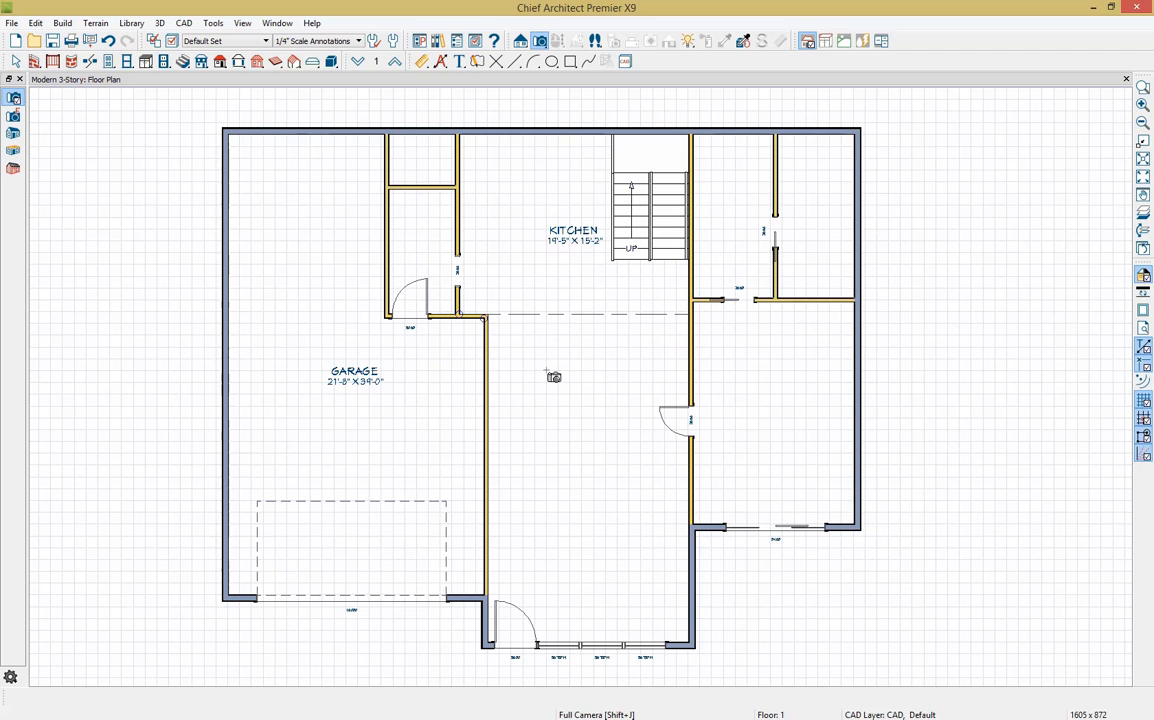
{"action": "left_click_drag", "start_coordinate": [552, 370], "coordinate": [592, 285]}
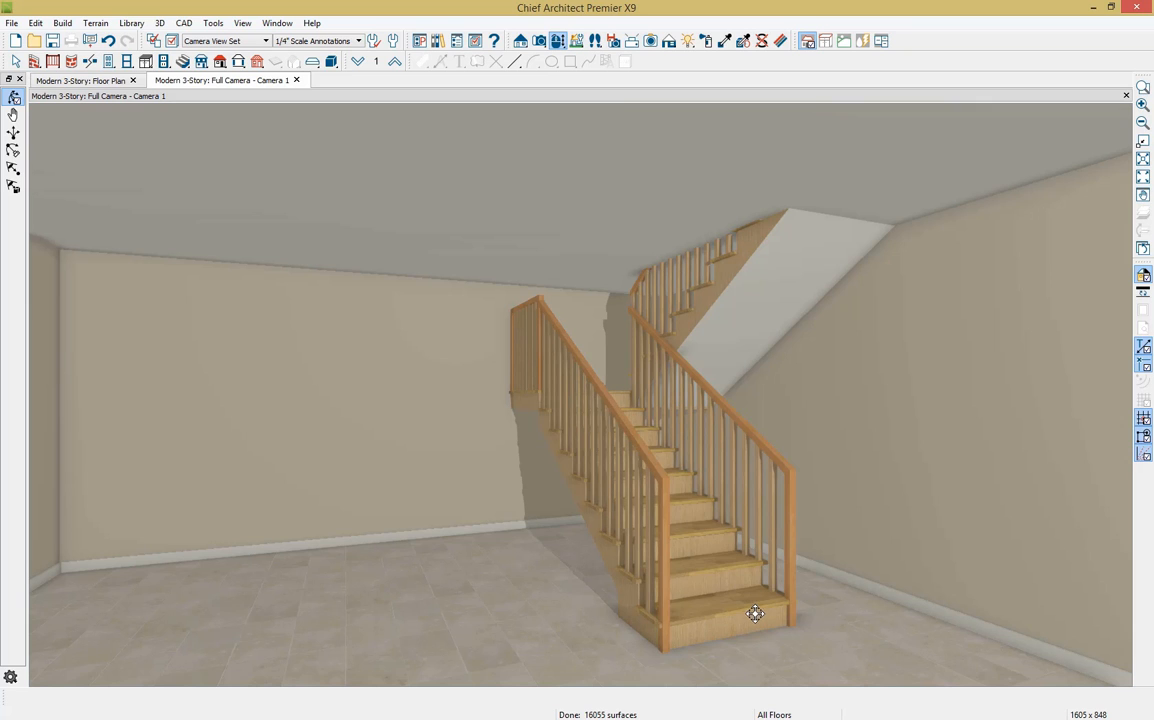
{"action": "left_click_drag", "start_coordinate": [108, 82], "coordinate": [82, 138]}
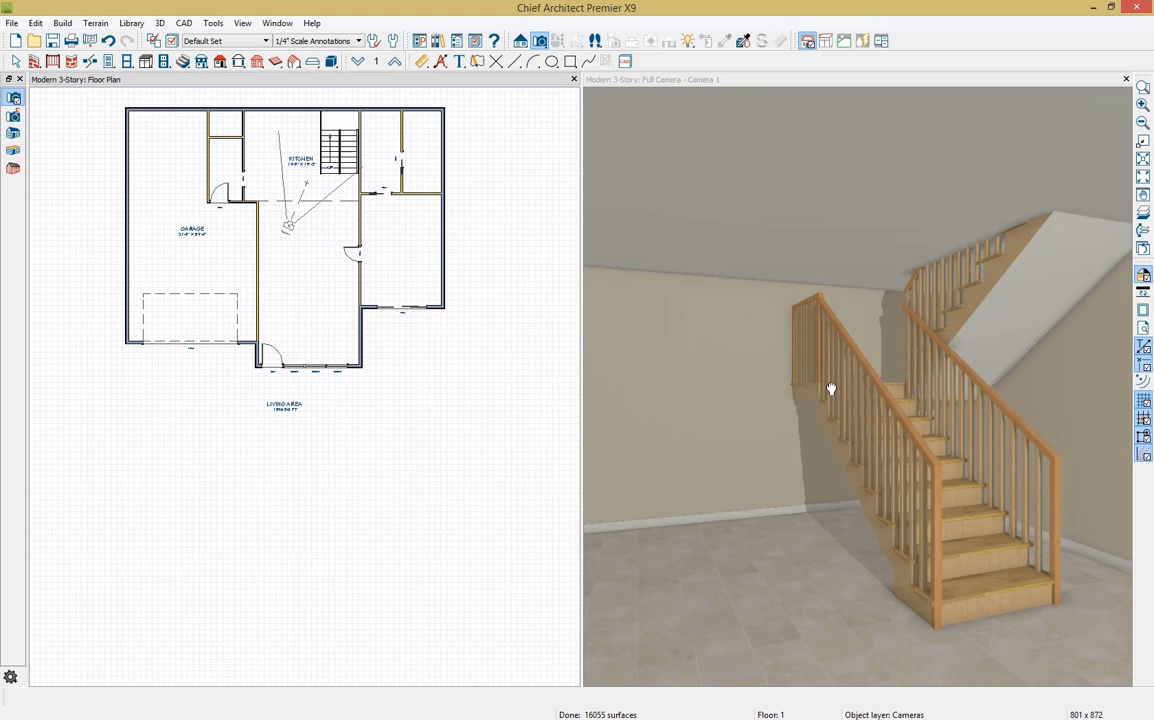
{"action": "left_click", "coordinate": [753, 359]}
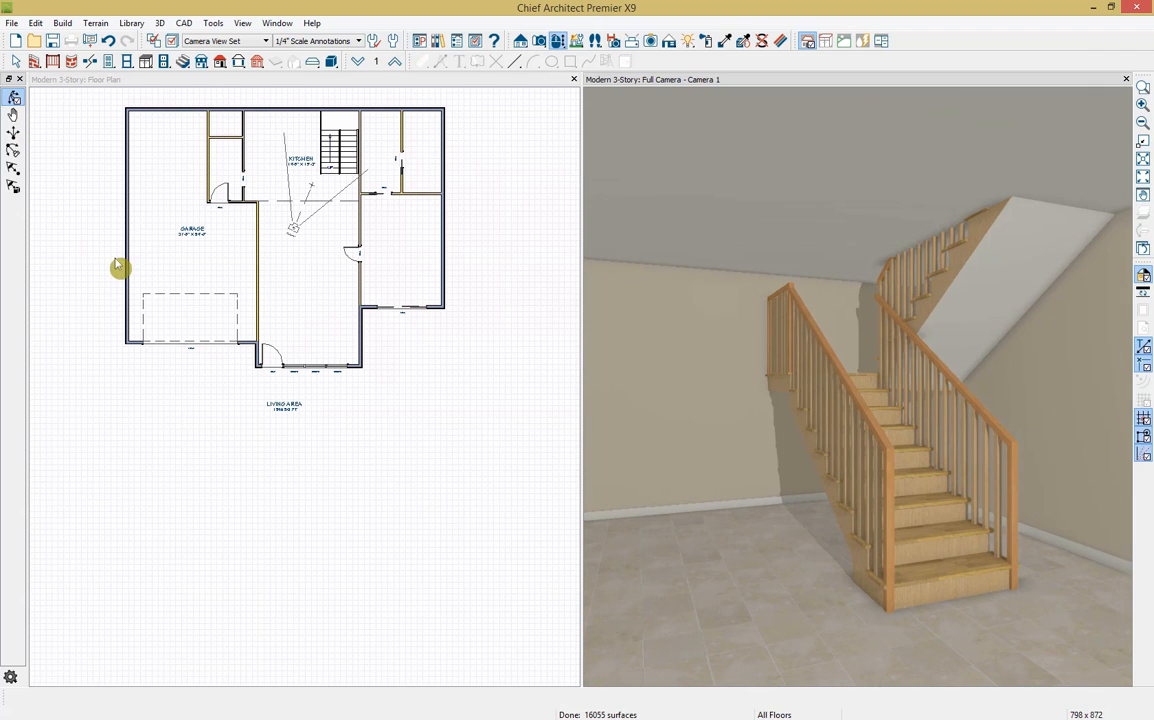
Draw straight interior walls on floor 1 beneath the staircase's left side and between its two flights
{"action": "scroll", "coordinate": [338, 108], "scroll_direction": "up", "scroll_amount": 6}
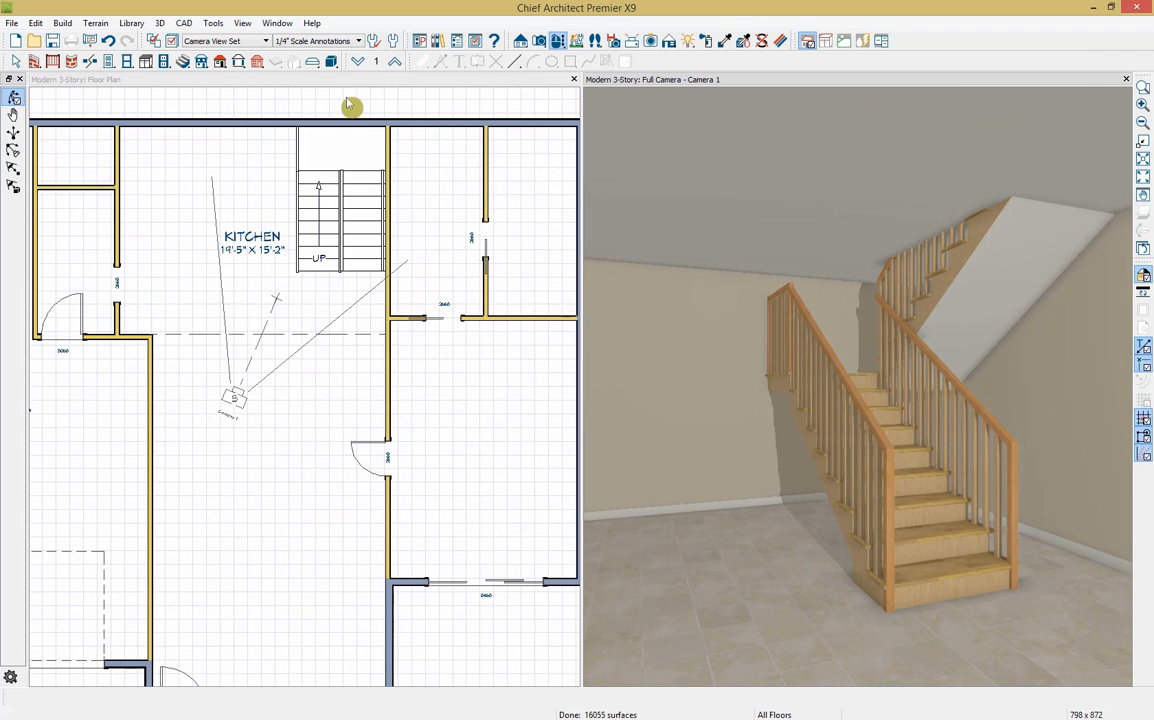
{"action": "scroll", "coordinate": [348, 144], "scroll_direction": "up", "scroll_amount": 1}
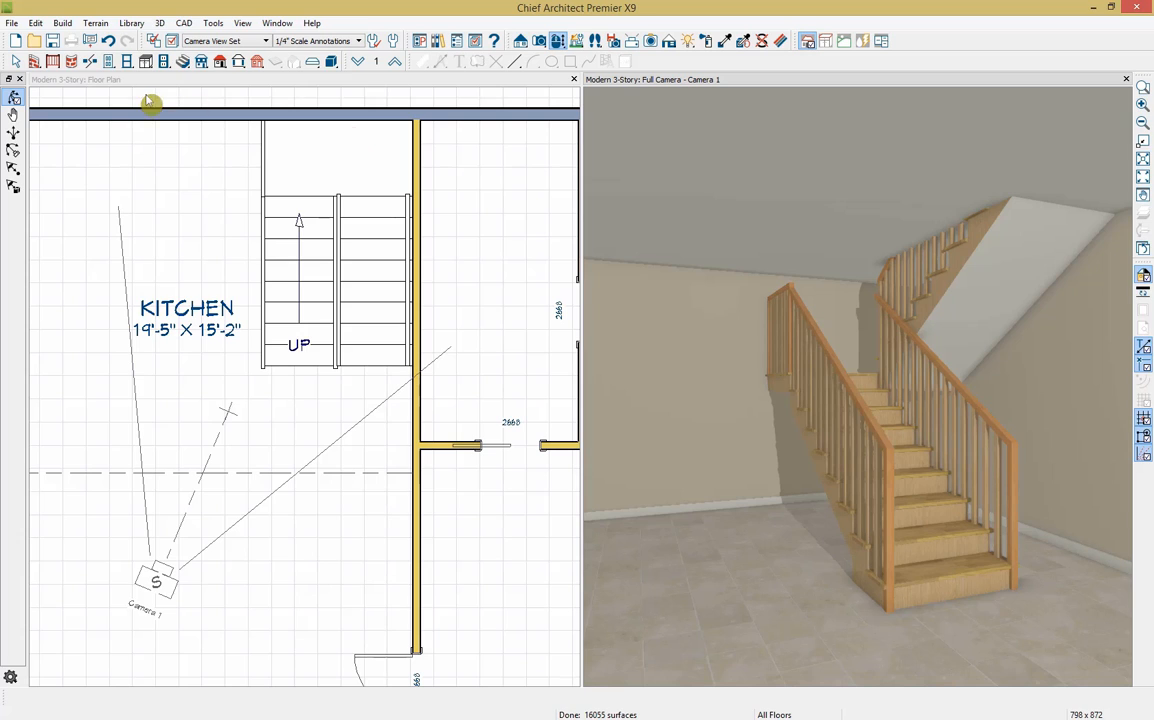
{"action": "left_click", "coordinate": [34, 61]}
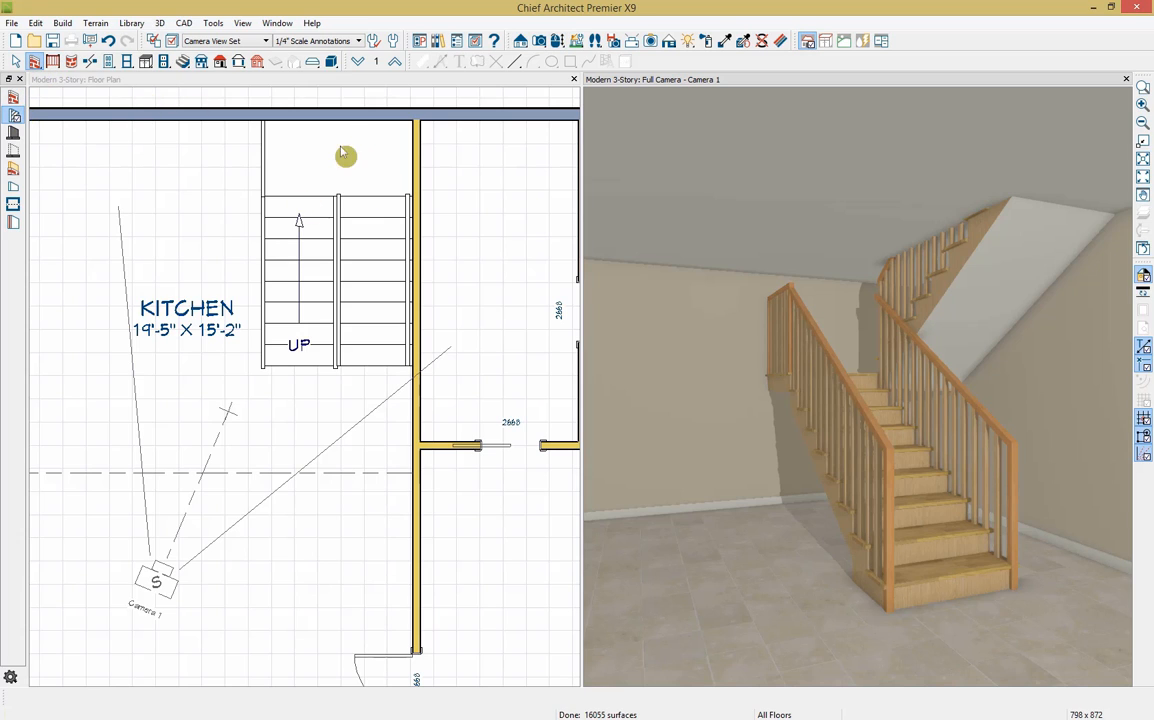
{"action": "left_click", "coordinate": [239, 144]}
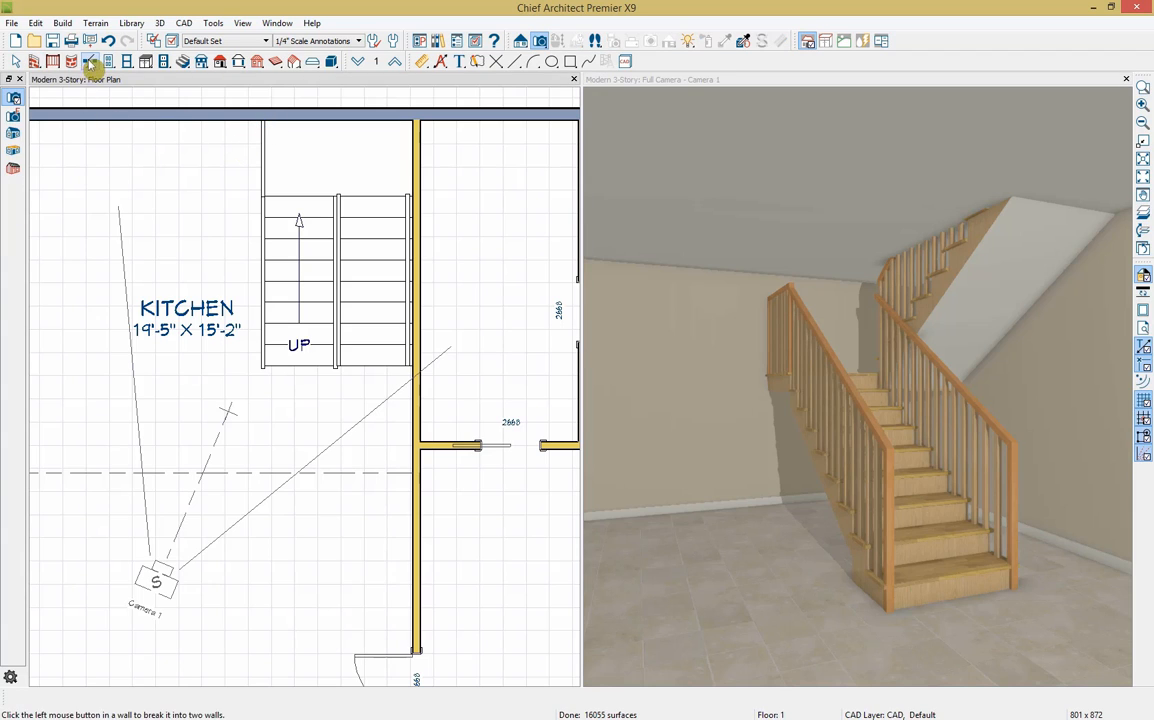
{"action": "left_click", "coordinate": [38, 62]}
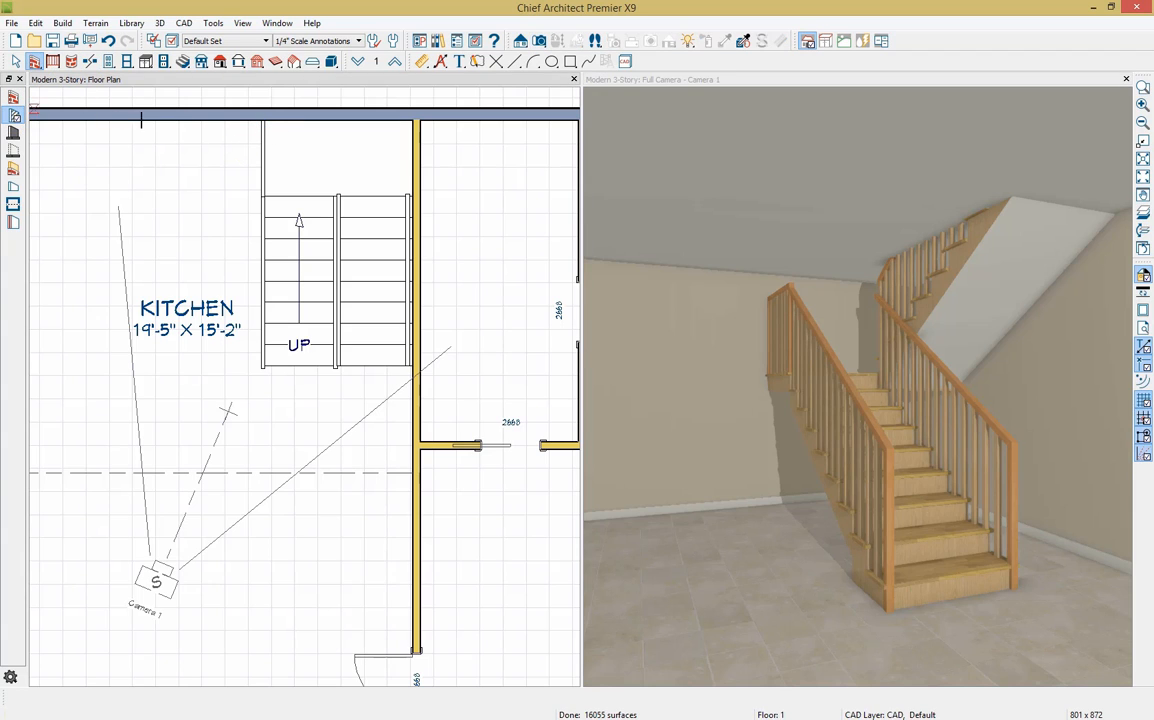
{"action": "left_click_drag", "start_coordinate": [264, 119], "coordinate": [267, 327]}
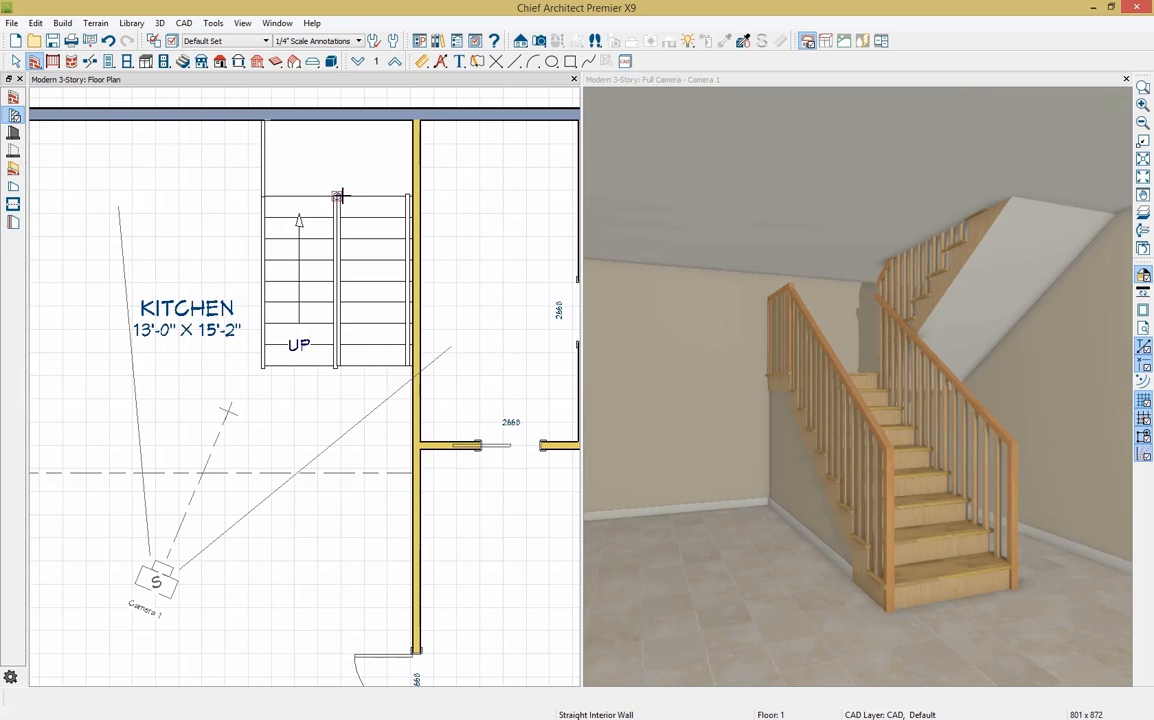
{"action": "left_click_drag", "start_coordinate": [341, 191], "coordinate": [336, 365]}
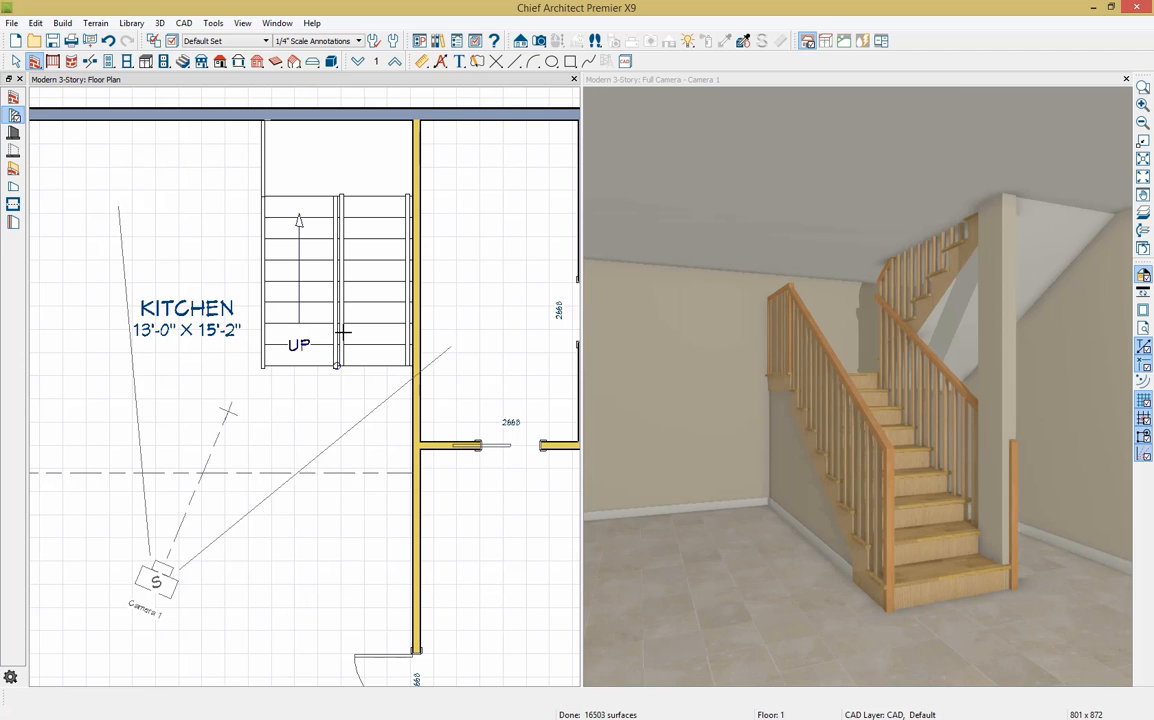
Move the wall between the flights 4" to the right and draw a closing wall from its front end to the kitchen's right wall
{"action": "left_click", "coordinate": [338, 338]}
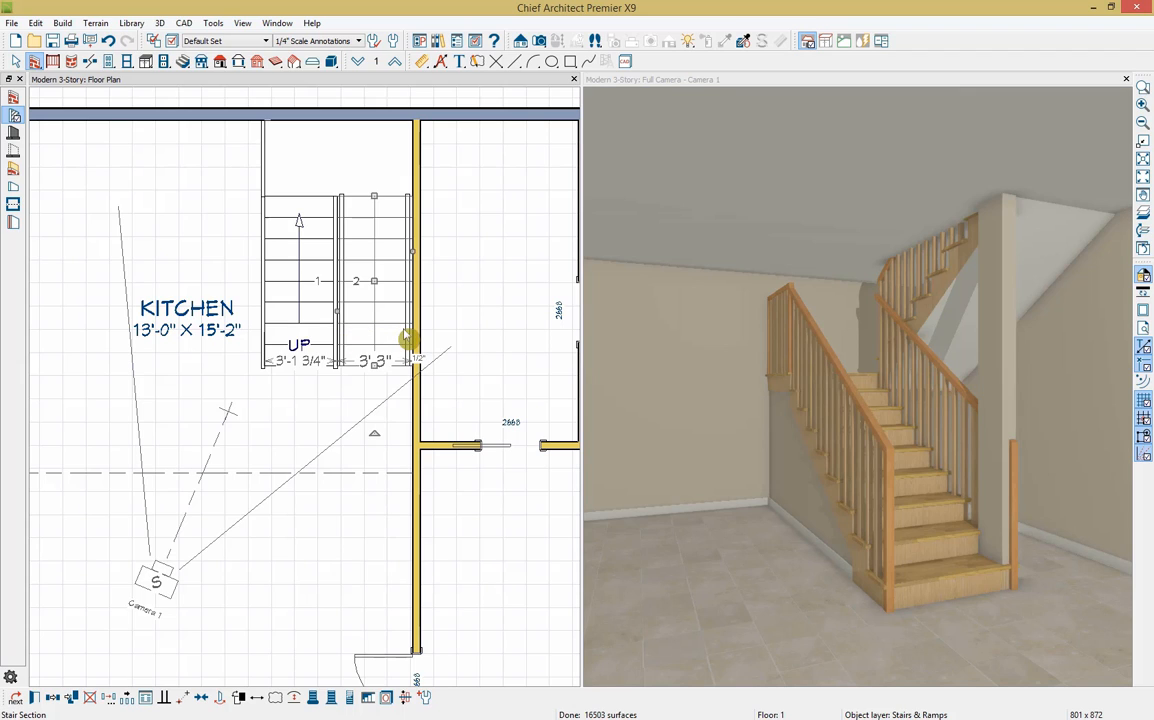
{"action": "key", "text": "Tab"}
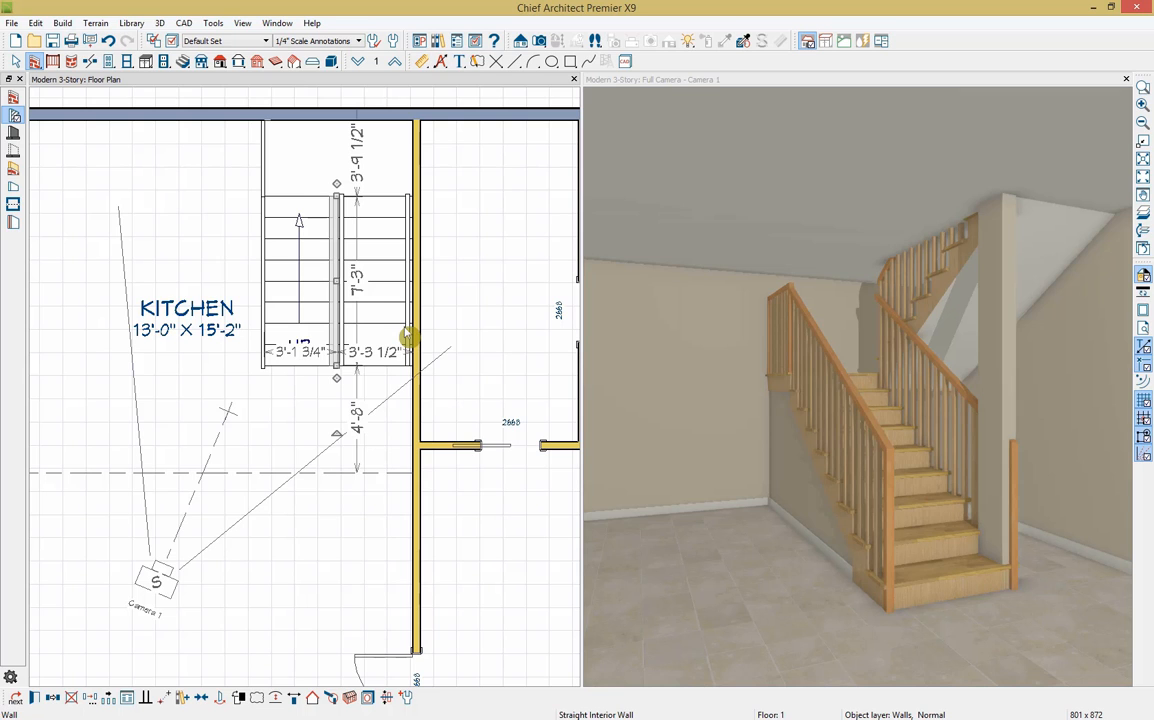
{"action": "key", "text": "Right"}
{"action": "key", "text": "Right"}
{"action": "key", "text": "Right"}
{"action": "key", "text": "Right"}
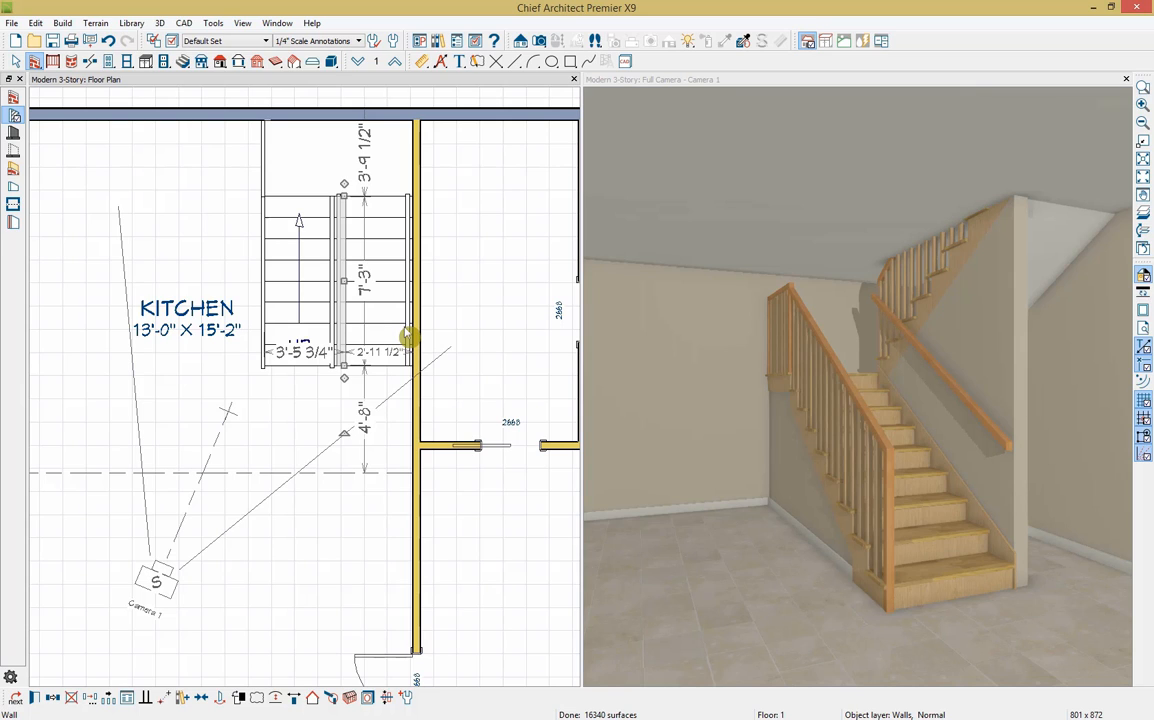
{"action": "left_click_drag", "start_coordinate": [344, 378], "coordinate": [398, 357]}
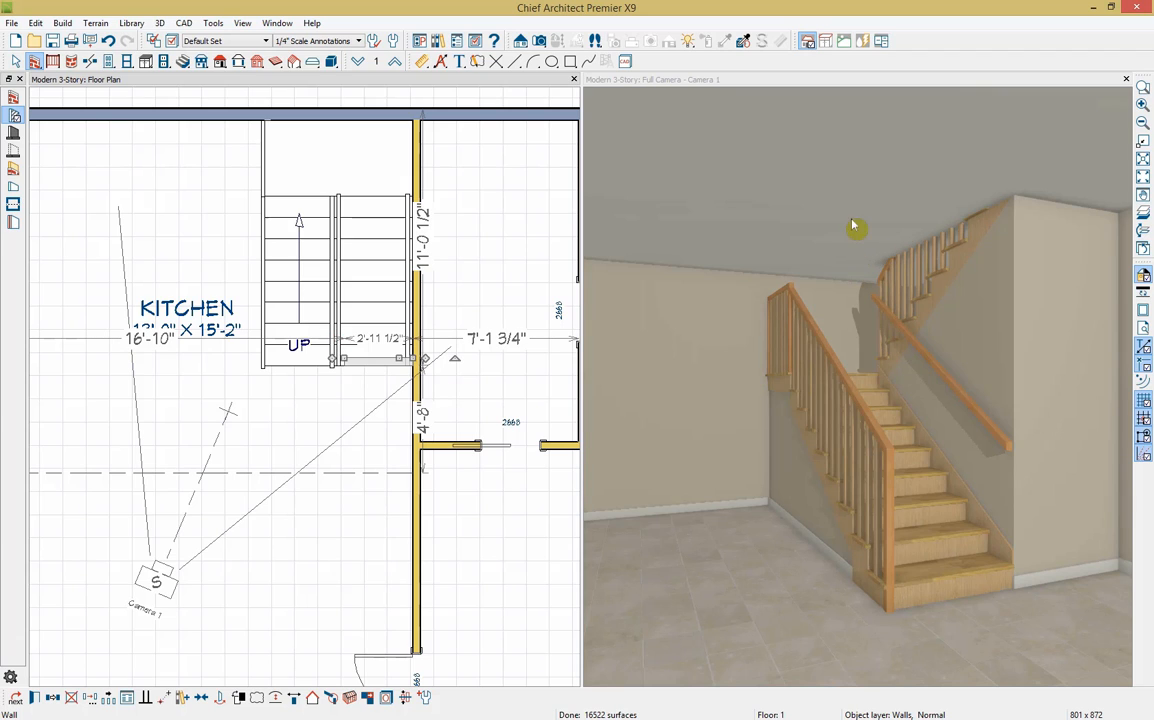
Generate an automatic stairwell for the staircase and switch both the floor plan and the camera view up to floor 2
{"action": "left_click", "coordinate": [312, 272]}
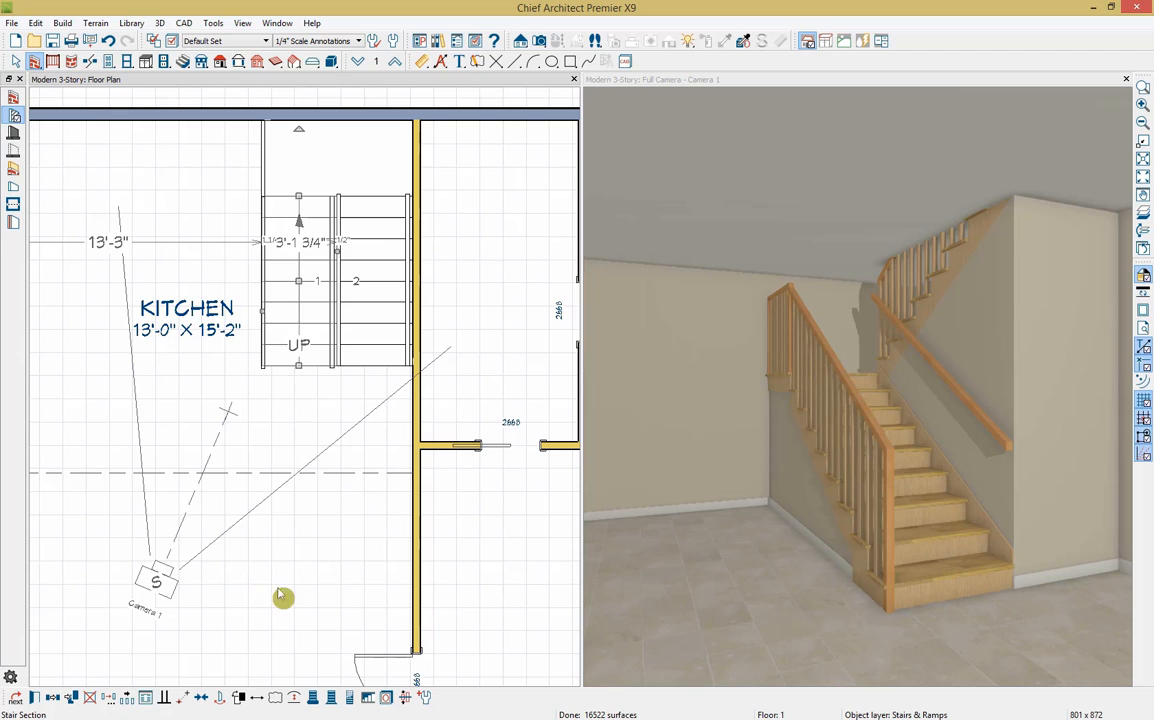
{"action": "left_click", "coordinate": [367, 698]}
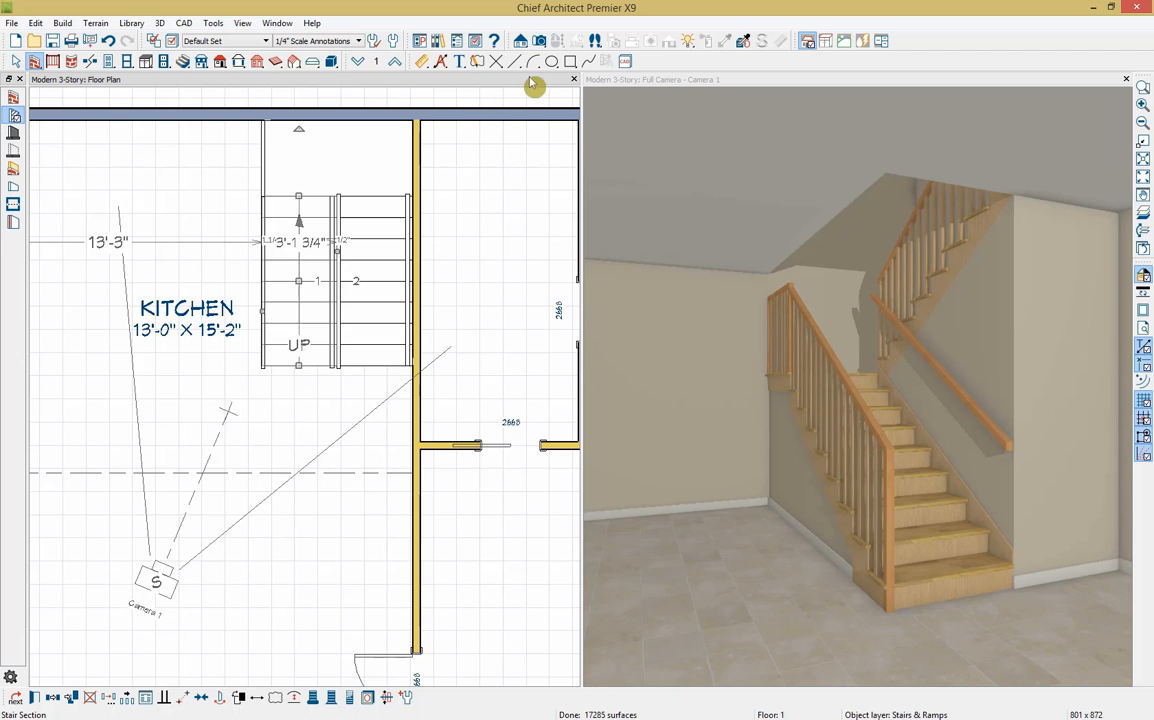
{"action": "left_click", "coordinate": [393, 63]}
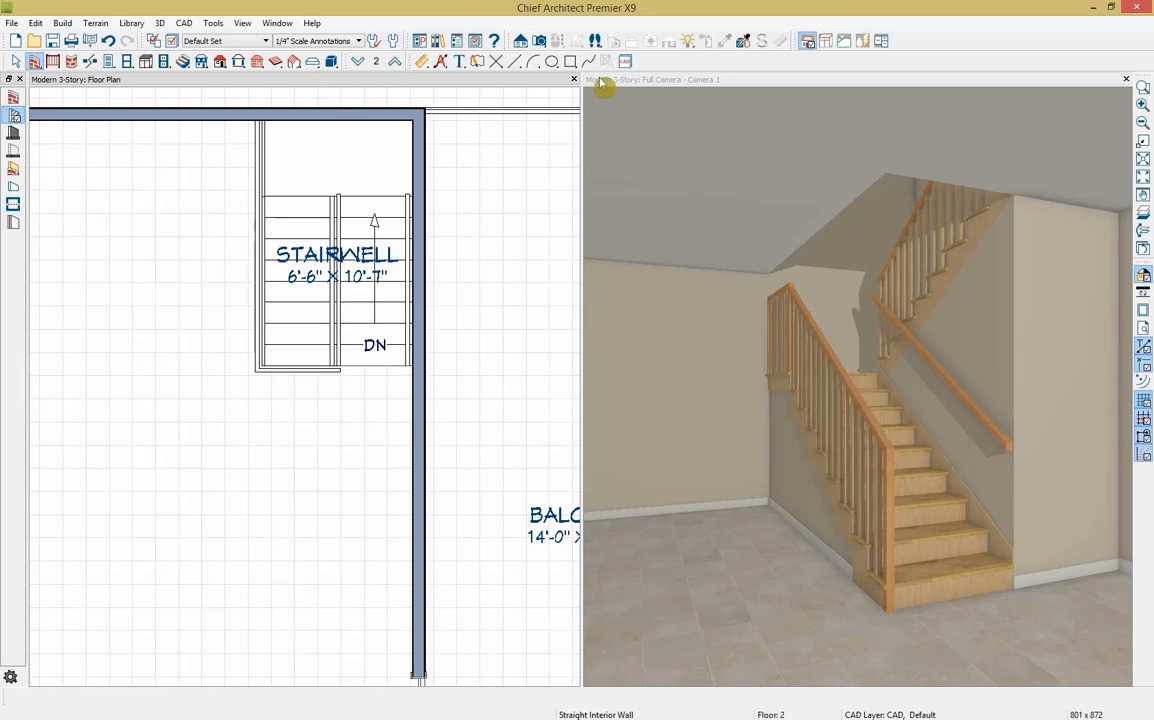
{"action": "left_click", "coordinate": [600, 85]}
{"action": "left_click", "coordinate": [395, 64]}
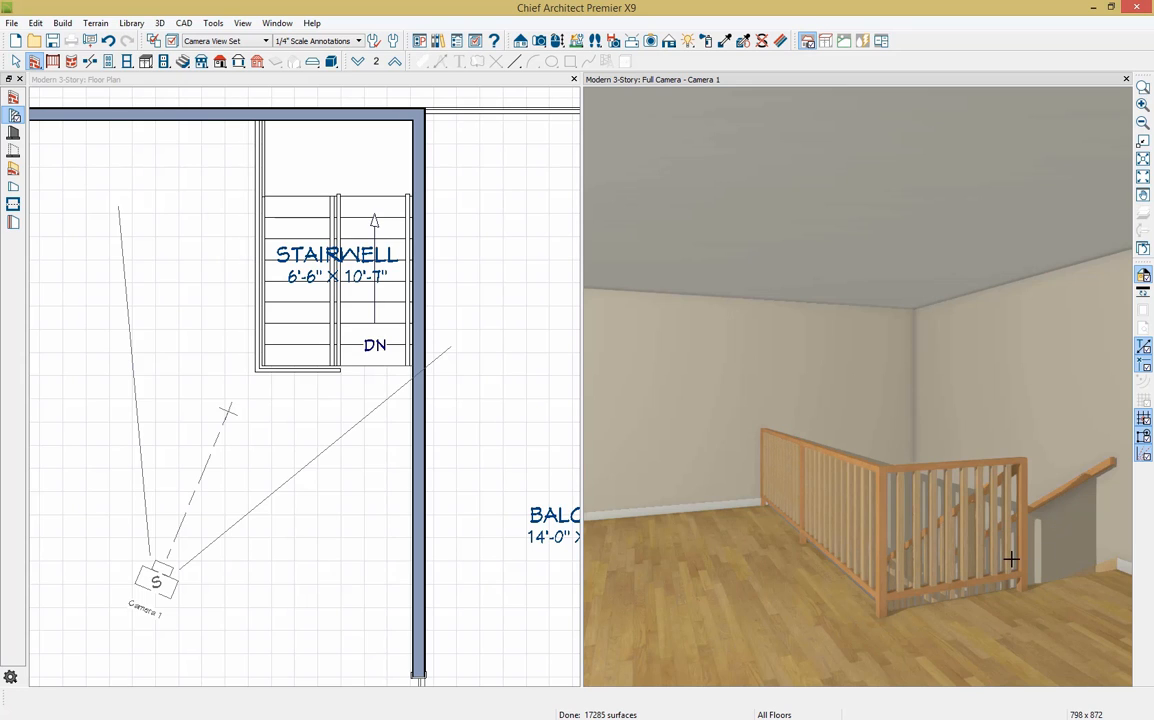
Break the stairwell's front railing on floor 2 at the divider between the flights and select its left segment
{"action": "left_click", "coordinate": [278, 82]}
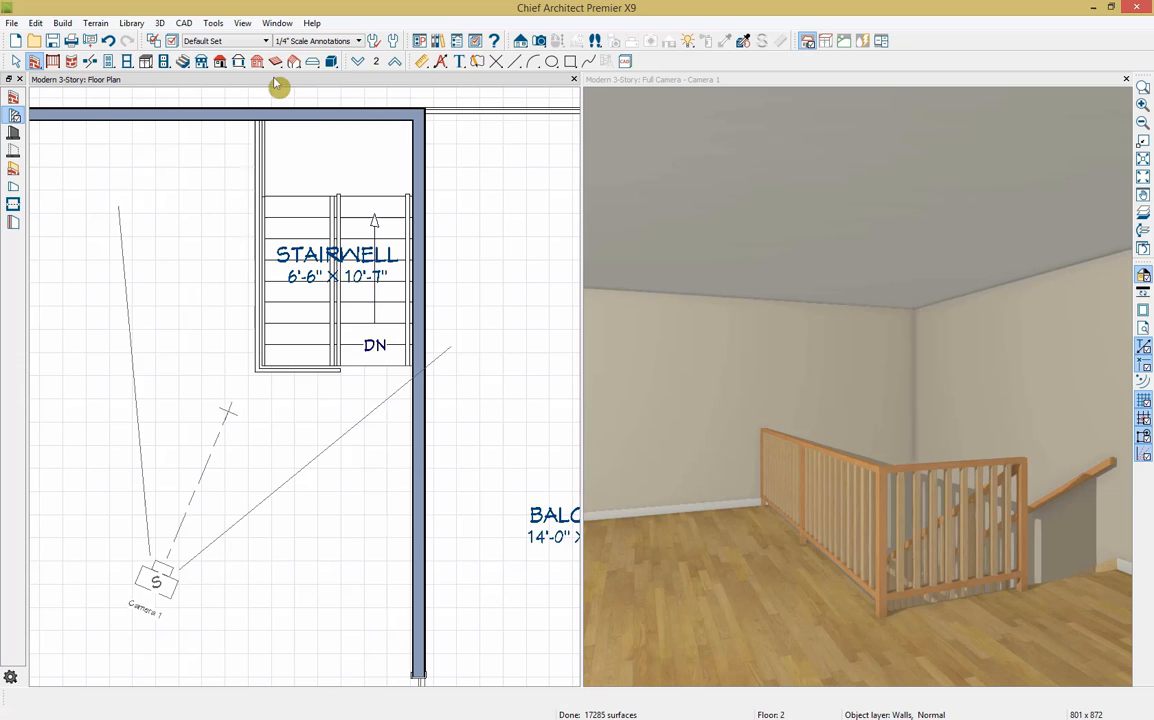
{"action": "left_click", "coordinate": [316, 375]}
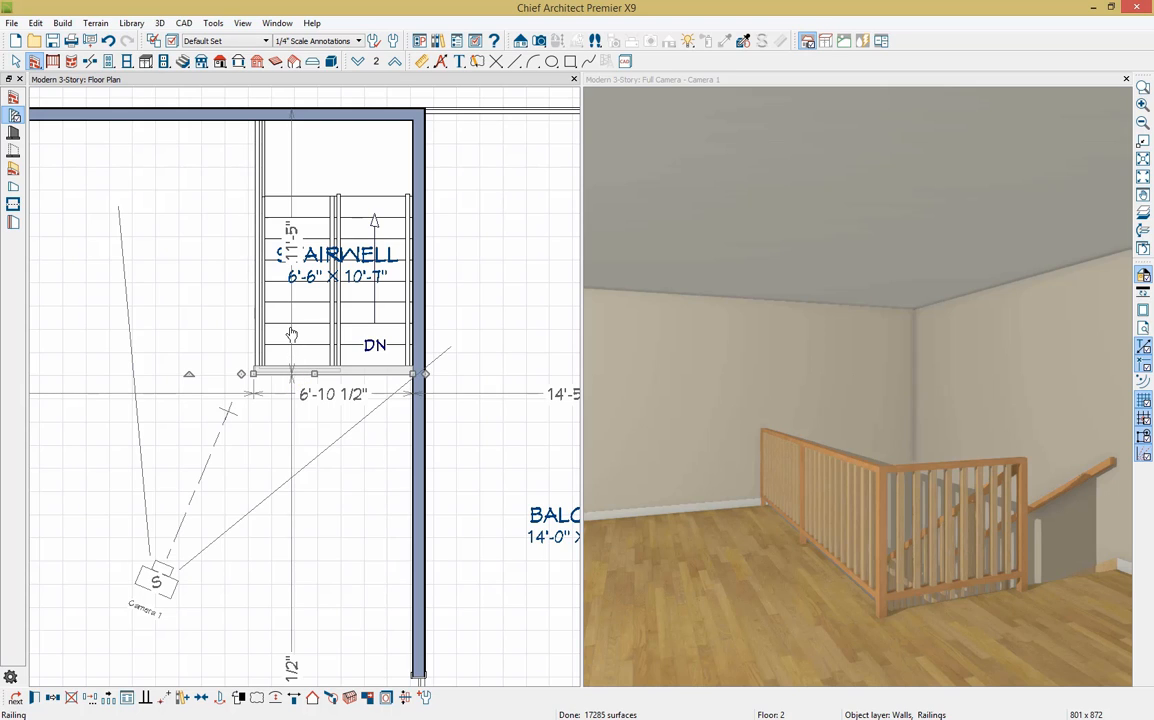
{"action": "left_click", "coordinate": [91, 62]}
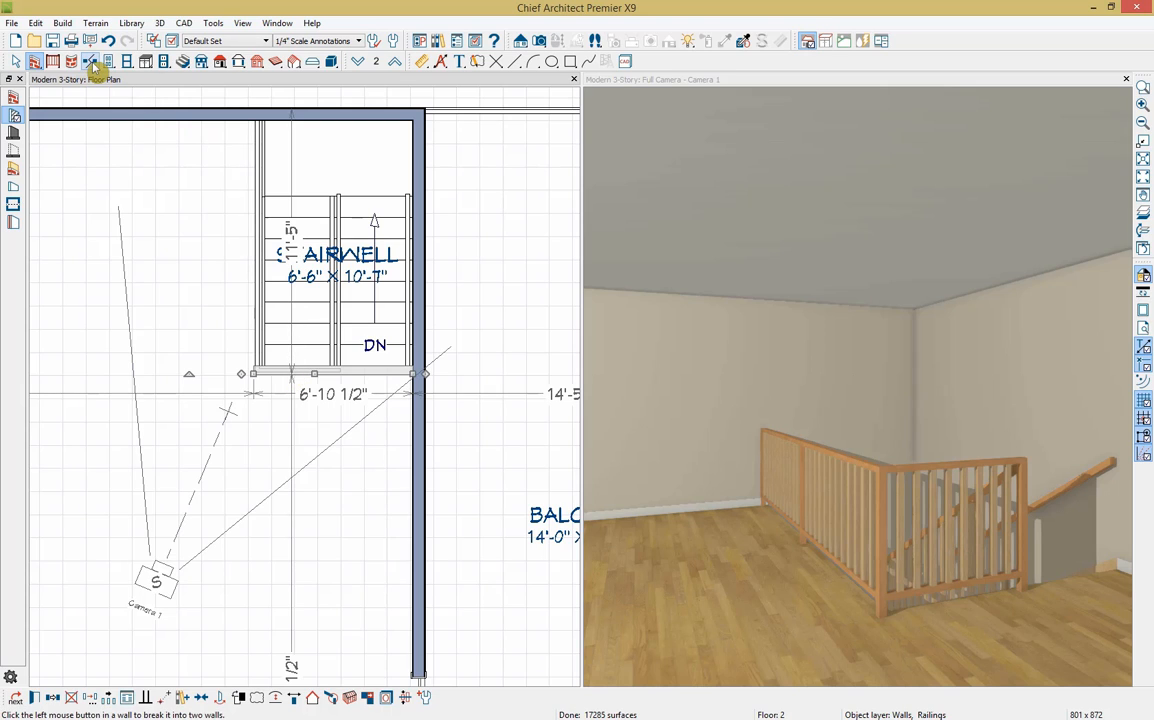
{"action": "left_click", "coordinate": [337, 370]}
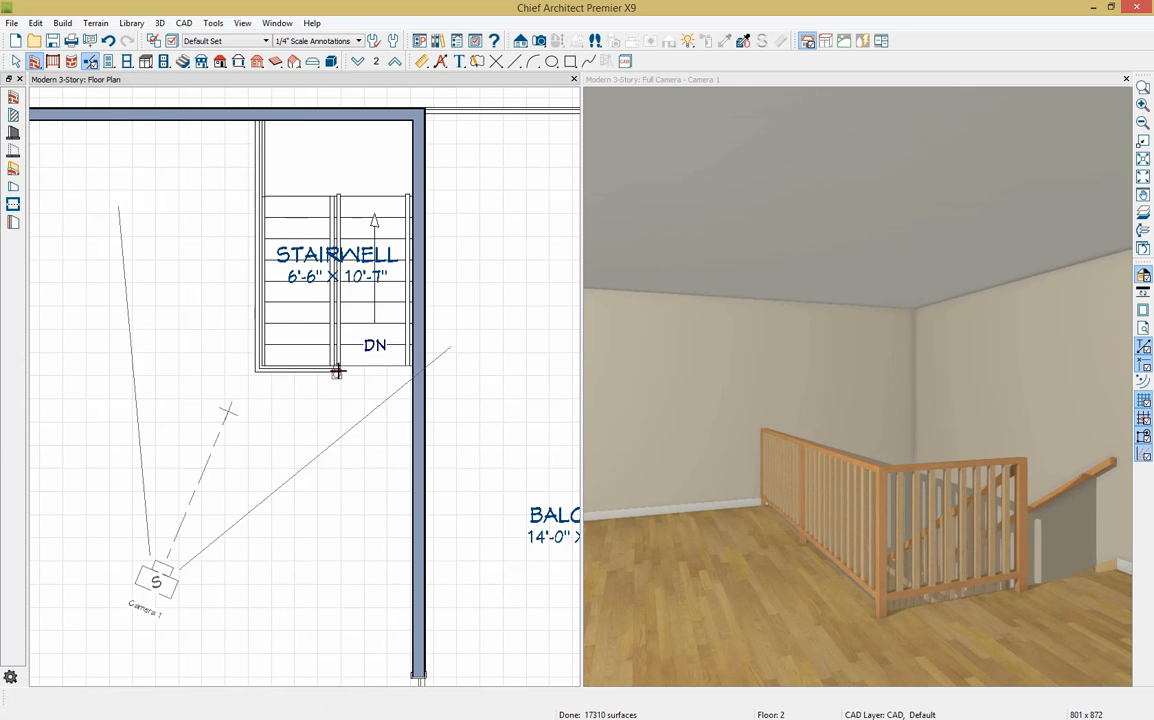
{"action": "left_click", "coordinate": [312, 370]}
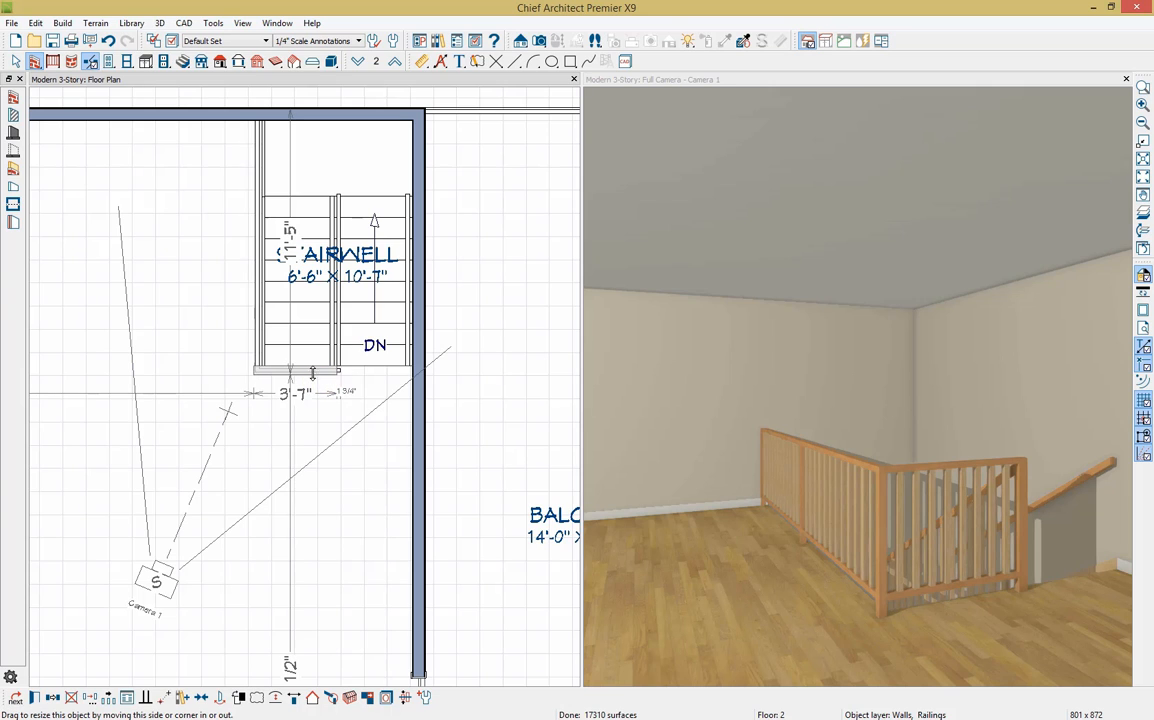
Move the left segment of the stairwell's front railing 2' back toward the rear wall
{"action": "left_click_drag", "start_coordinate": [312, 372], "coordinate": [338, 370]}
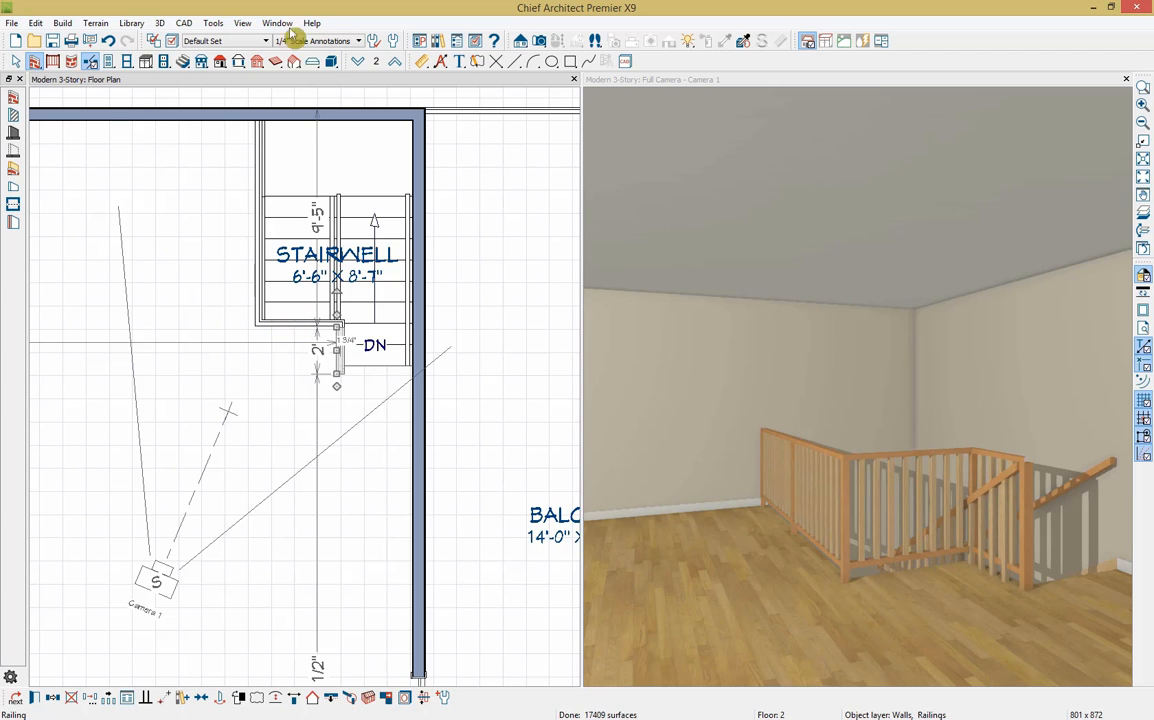
{"action": "left_click", "coordinate": [326, 91]}
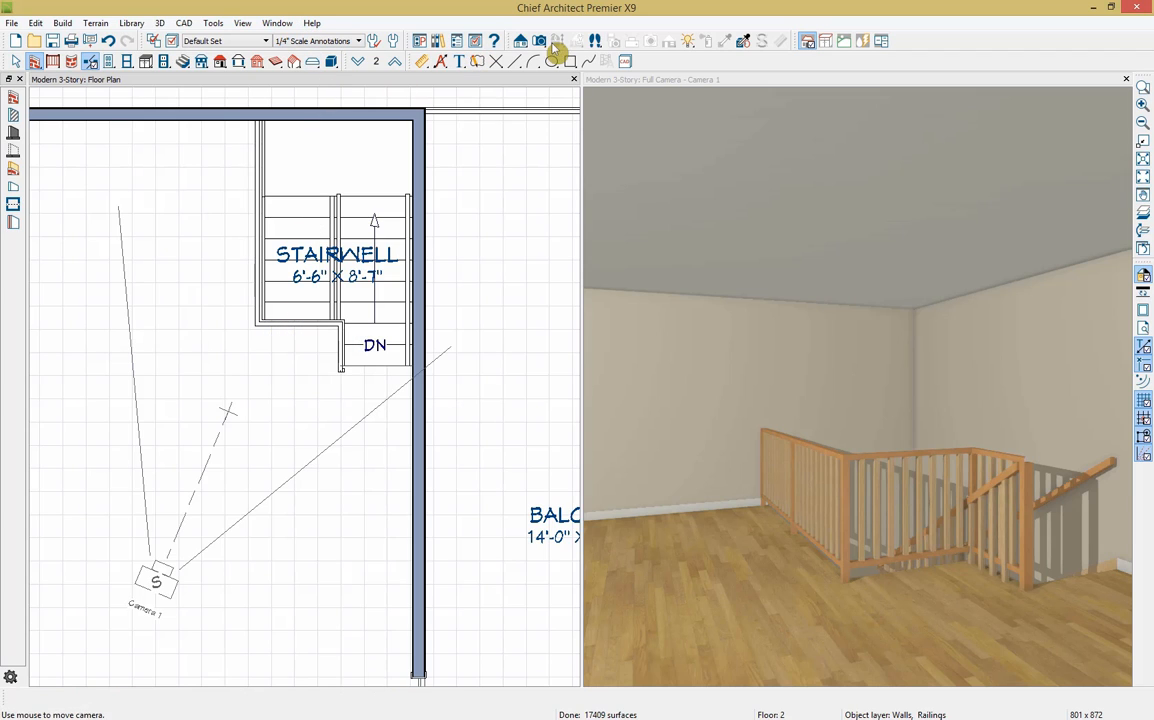
Create a backclipped cross section through the left flight of the staircase to inspect the headroom
{"action": "left_click", "coordinate": [521, 42]}
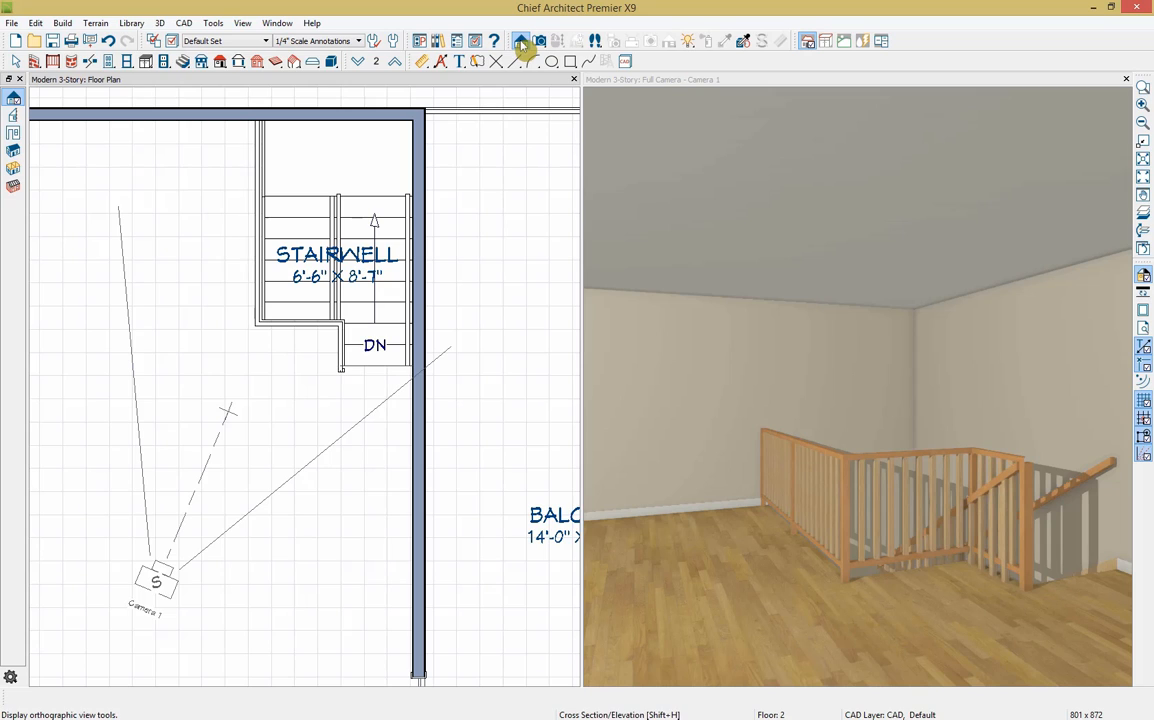
{"action": "left_click", "coordinate": [13, 116]}
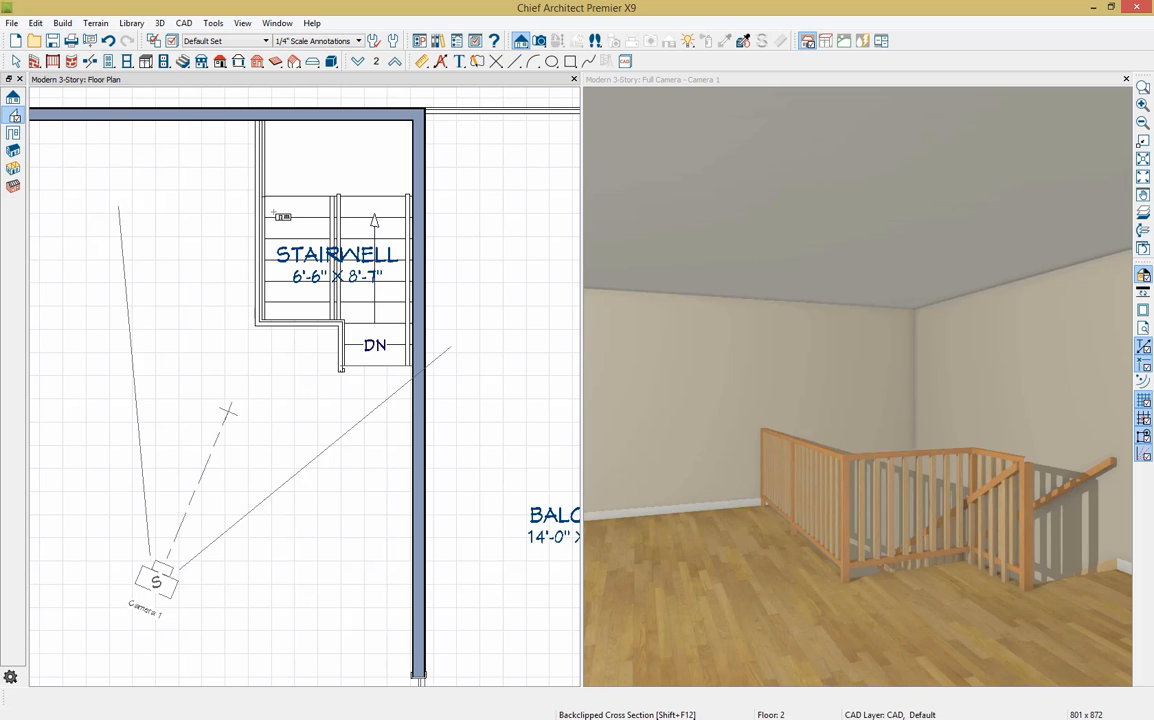
{"action": "left_click_drag", "start_coordinate": [273, 211], "coordinate": [330, 219]}
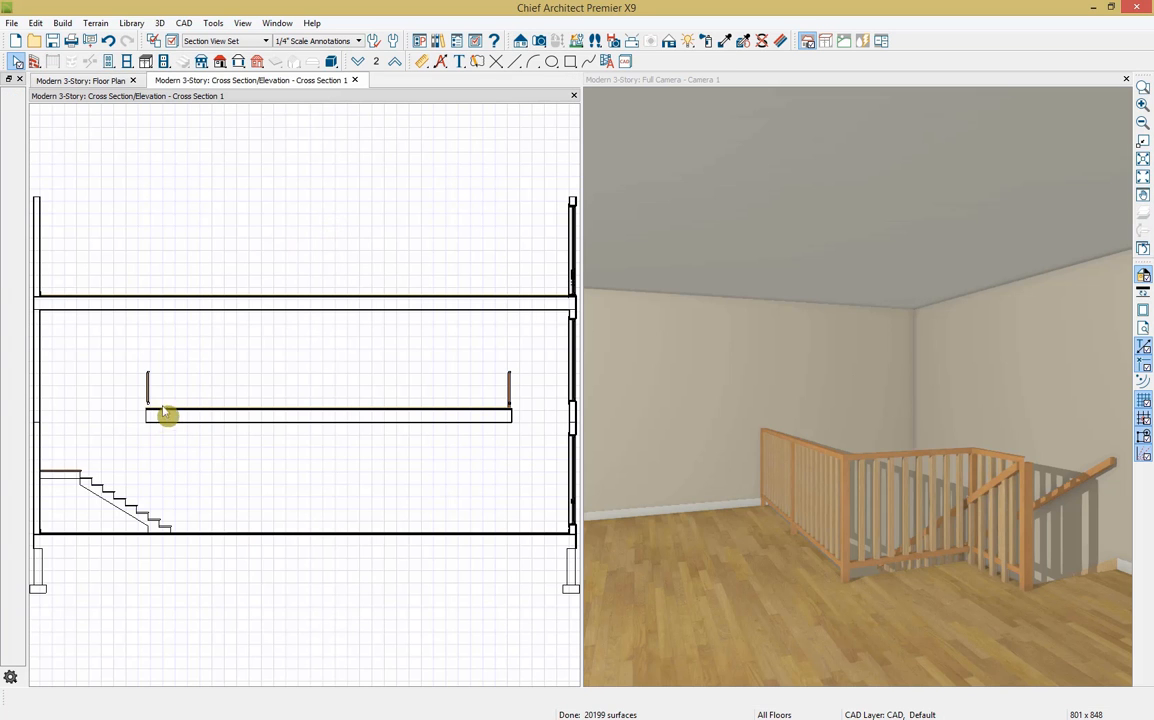
{"action": "scroll", "coordinate": [125, 500], "scroll_direction": "up", "scroll_amount": 3}
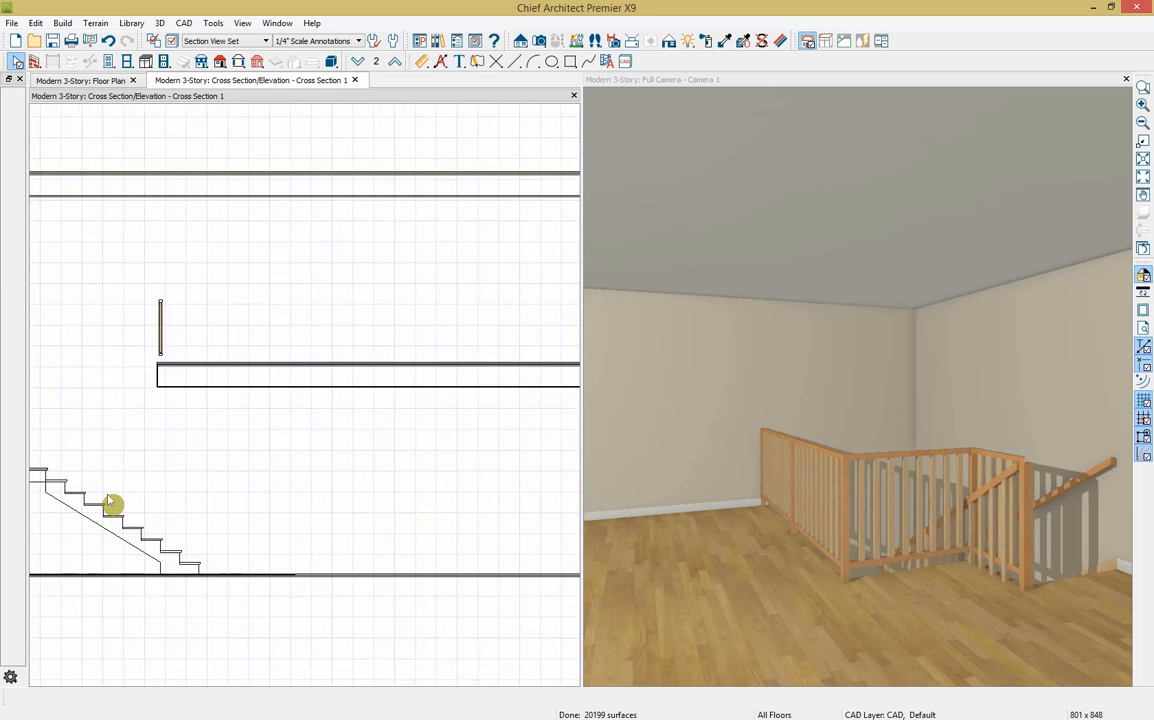
Measure the headroom from the underside of the floor 2 platform's edge straight down to the stair treads and close the cross section
{"action": "left_click", "coordinate": [424, 63]}
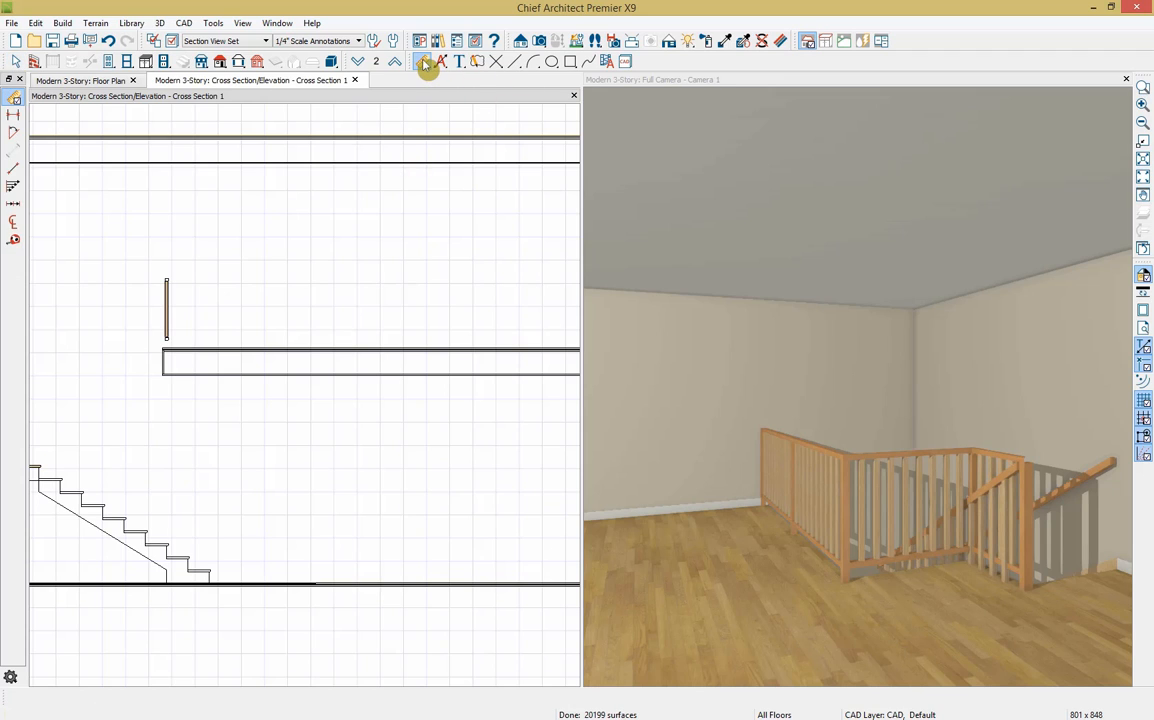
{"action": "left_click", "coordinate": [13, 241]}
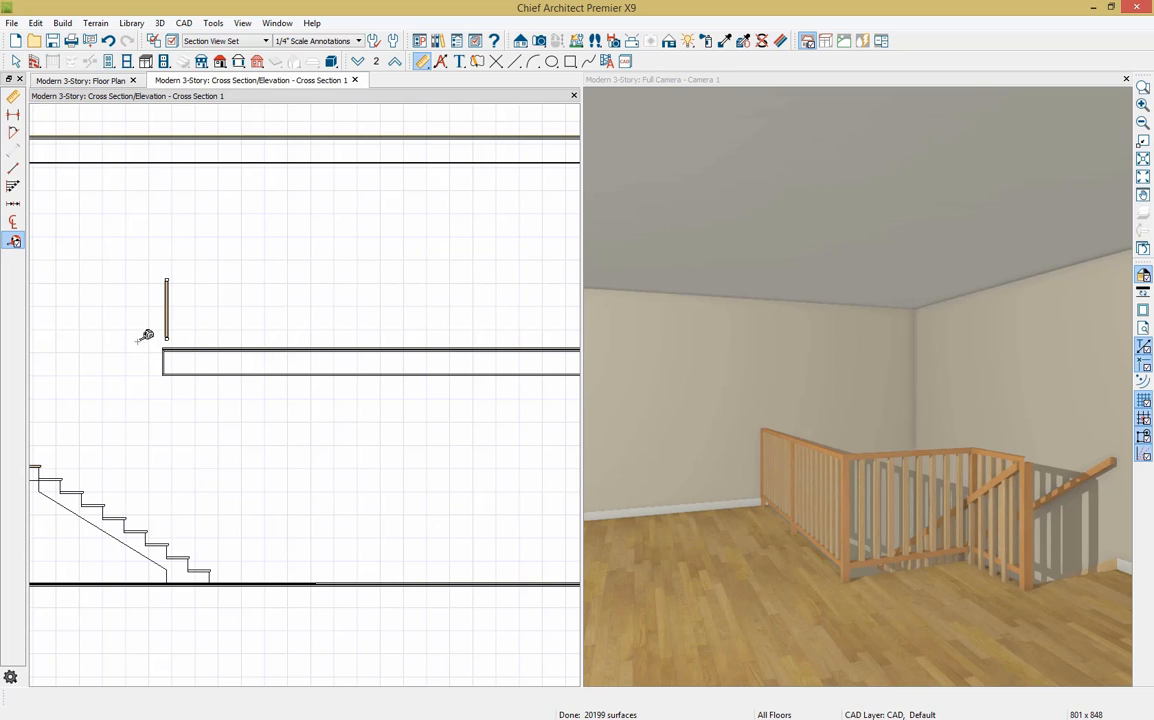
{"action": "left_click_drag", "start_coordinate": [165, 375], "coordinate": [166, 533]}
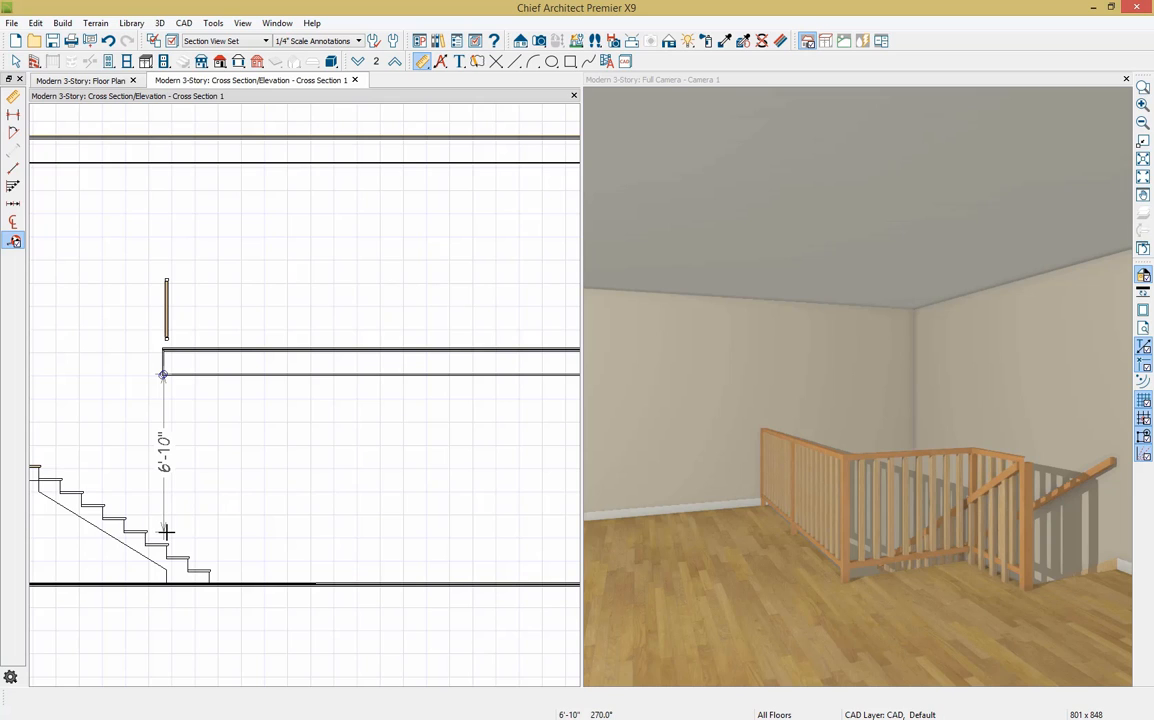
{"action": "left_click_drag", "start_coordinate": [166, 533], "coordinate": [167, 532]}
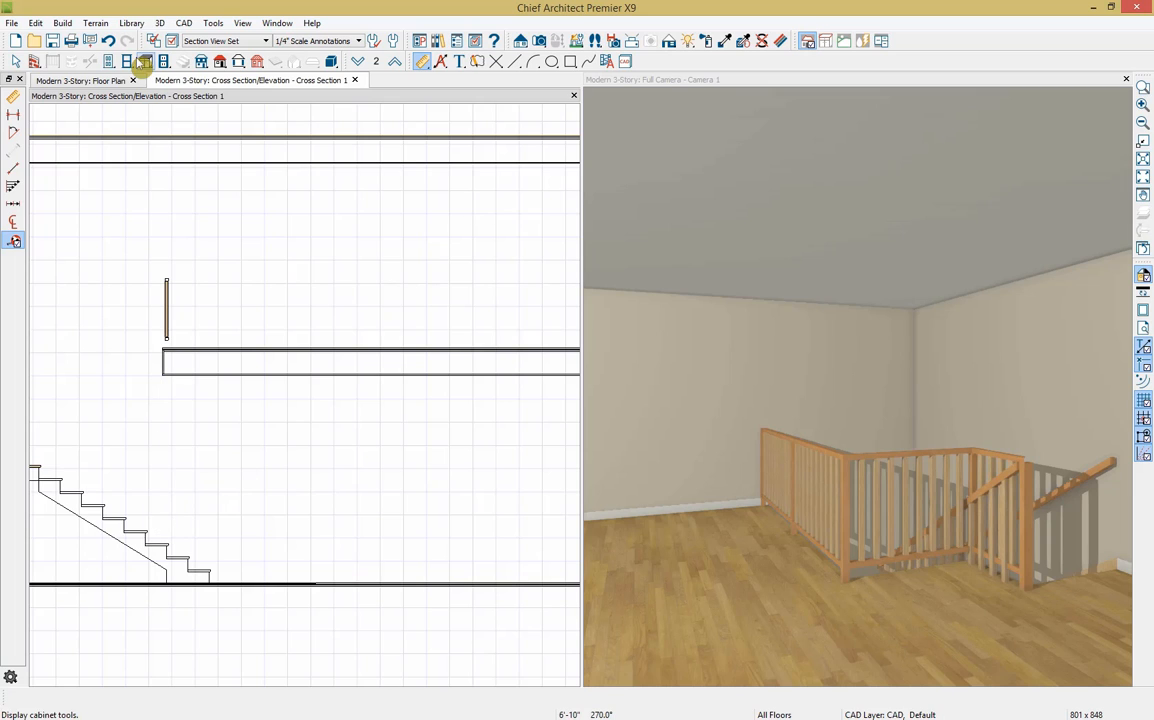
{"action": "left_click", "coordinate": [356, 80]}
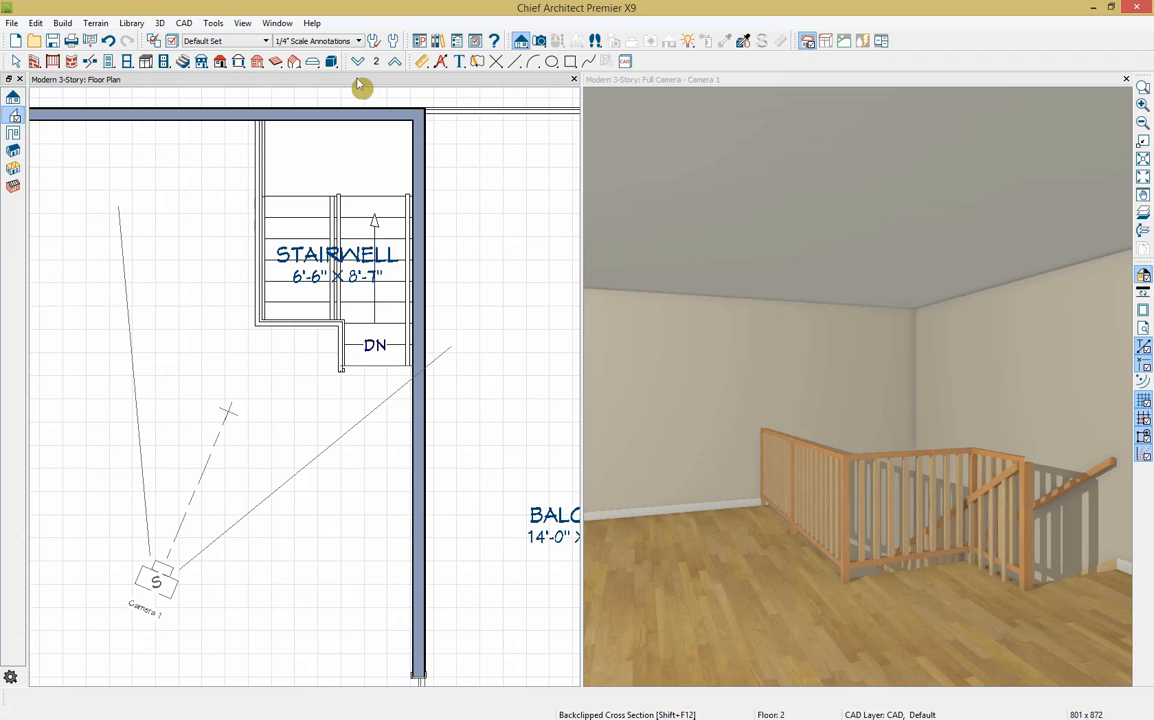
Make the left segment of the stairwell's front railing invisible
{"action": "left_click", "coordinate": [310, 328]}
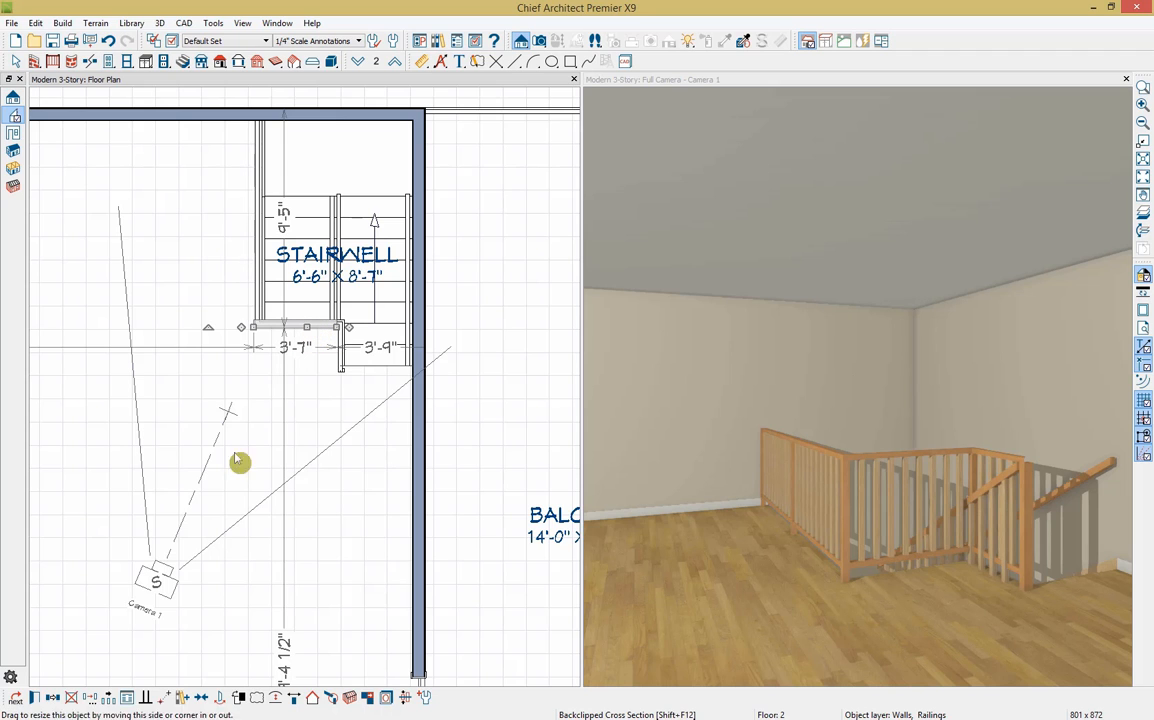
{"action": "left_click", "coordinate": [35, 698]}
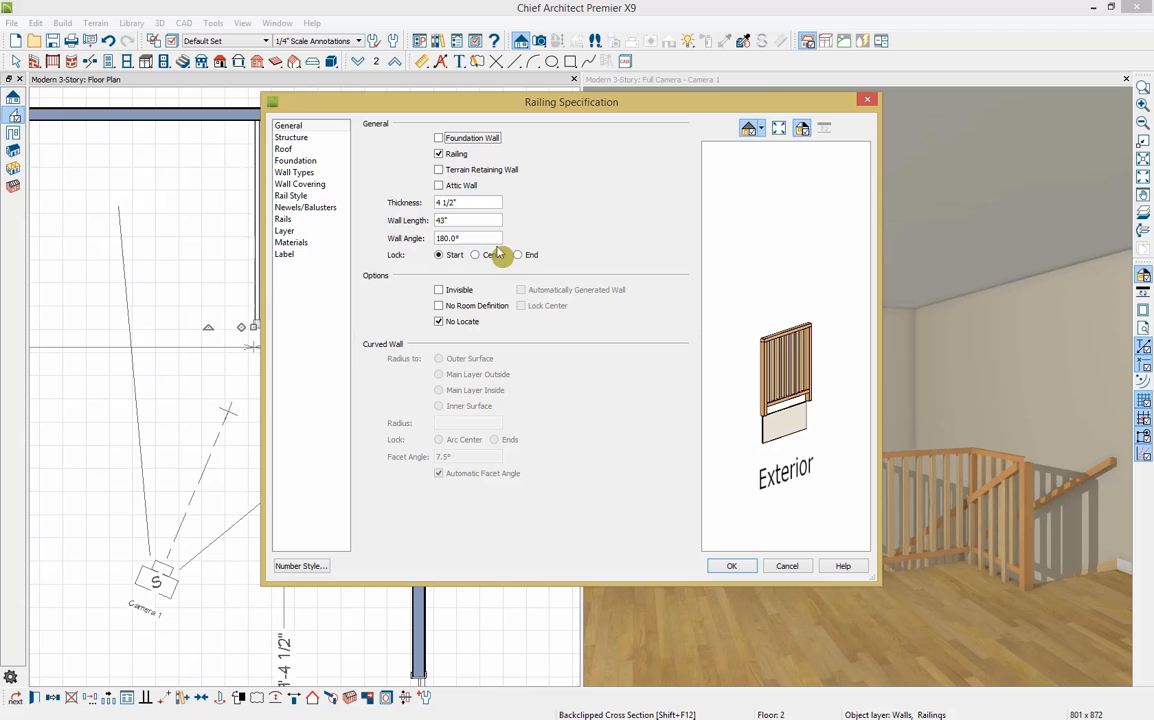
{"action": "left_click", "coordinate": [447, 290]}
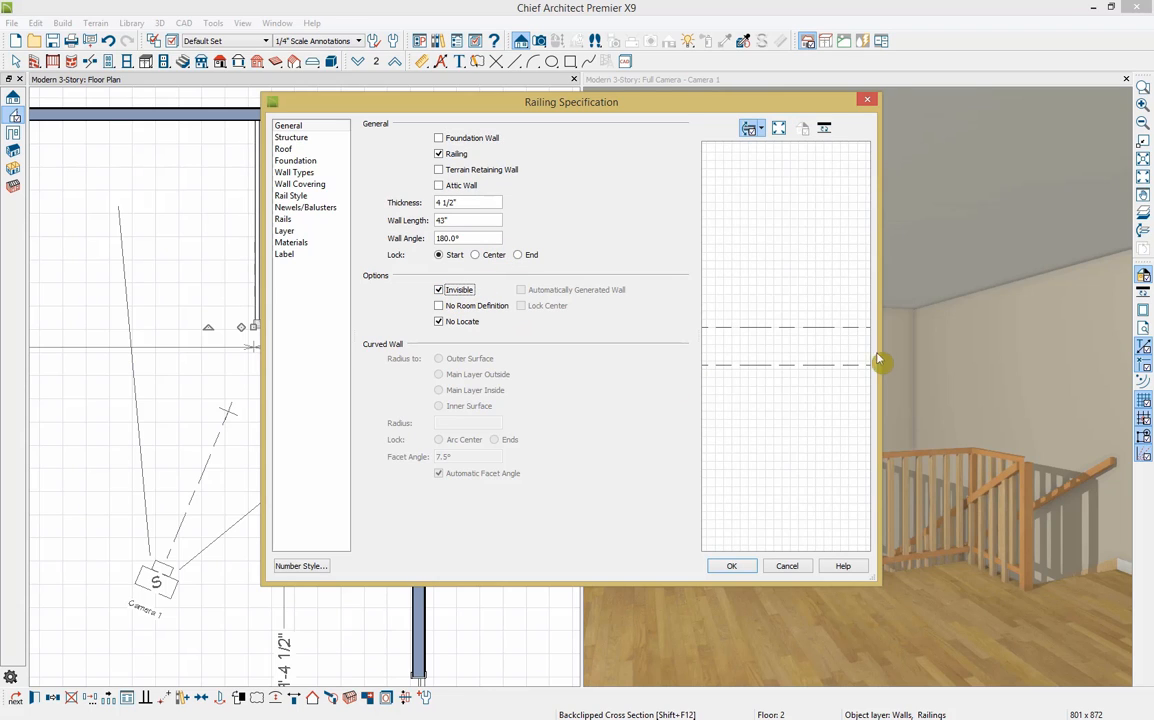
{"action": "left_click", "coordinate": [732, 566]}
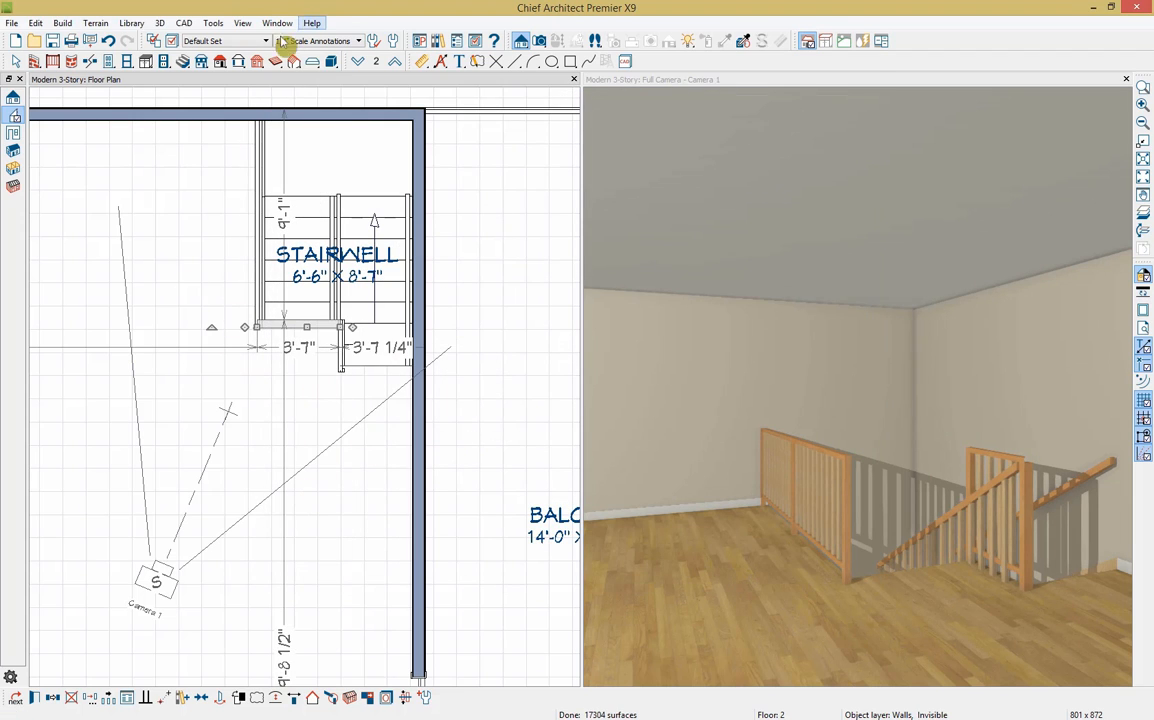
Place a clockwise U-shaped staircase with a 0" gap on floor 2, against the right wall in front of the stairwell
{"action": "left_click", "coordinate": [183, 61]}
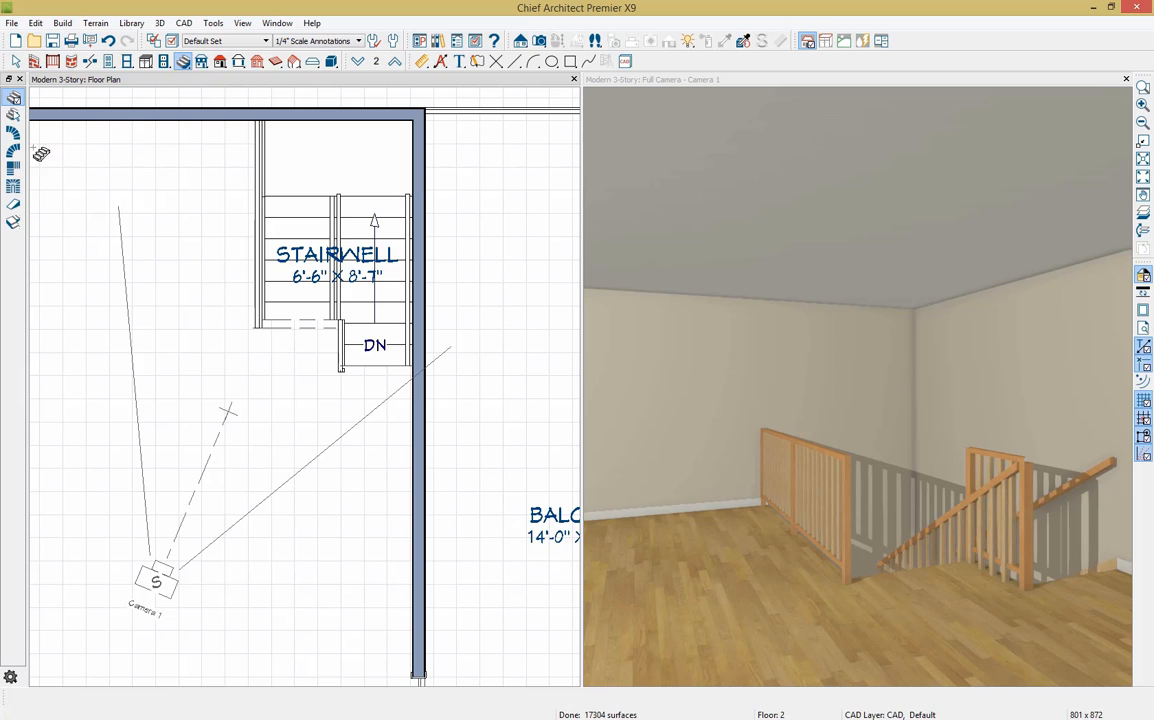
{"action": "left_click", "coordinate": [14, 172]}
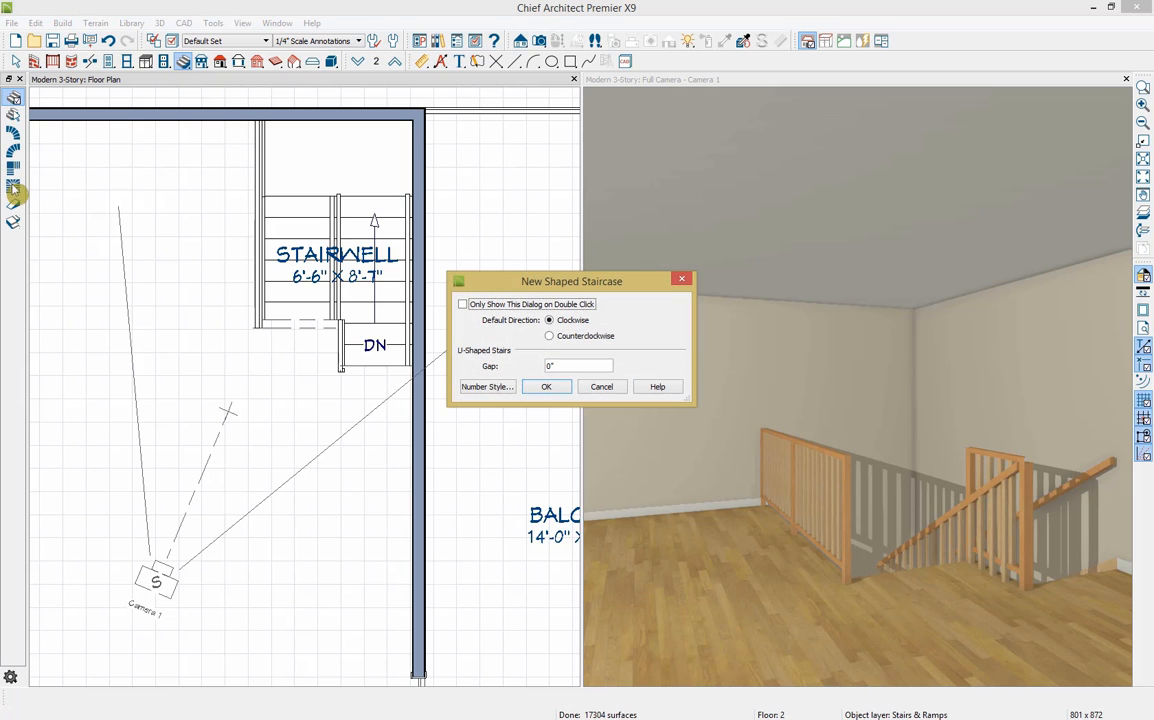
{"action": "left_click", "coordinate": [547, 388]}
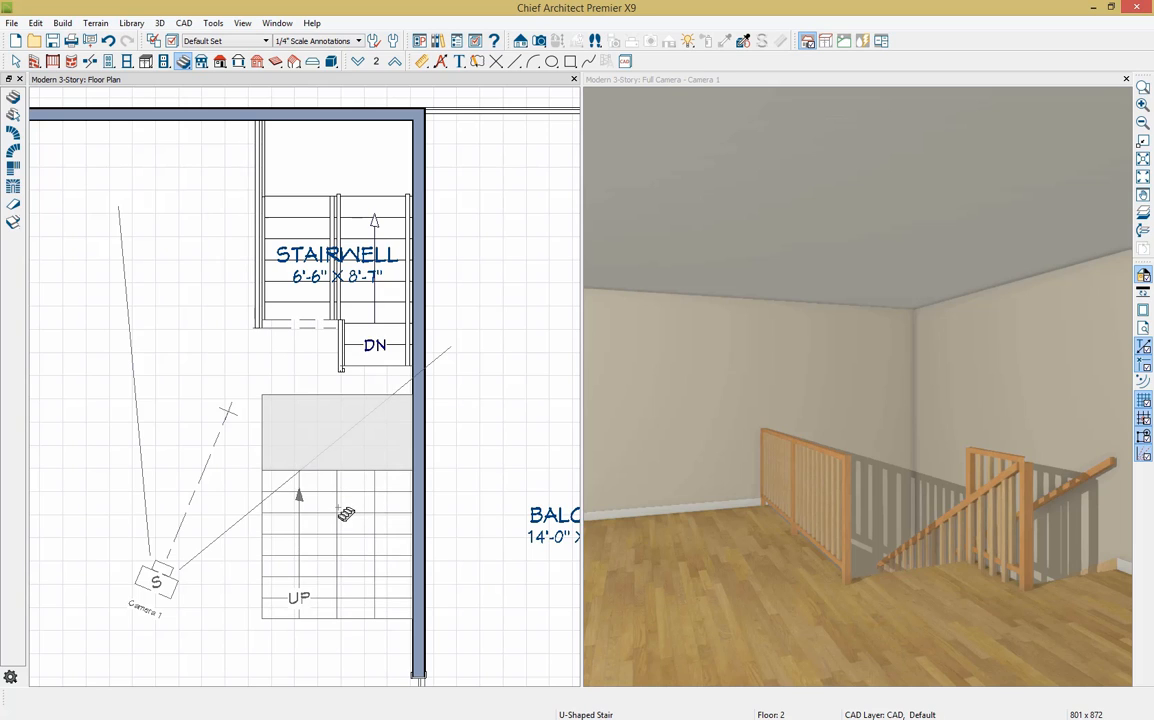
{"action": "left_click", "coordinate": [345, 513]}
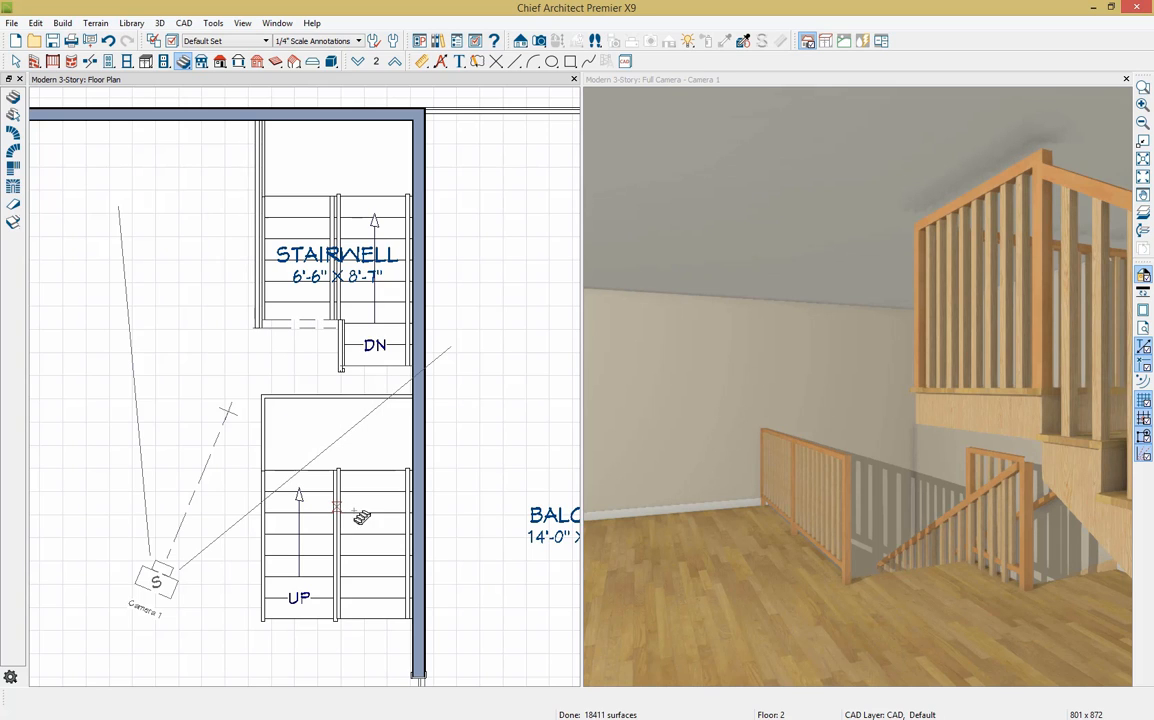
Group-select the new staircase's two flights and landing and move them over the lower staircase, with the landing against the rear wall
{"action": "left_click", "coordinate": [359, 526]}
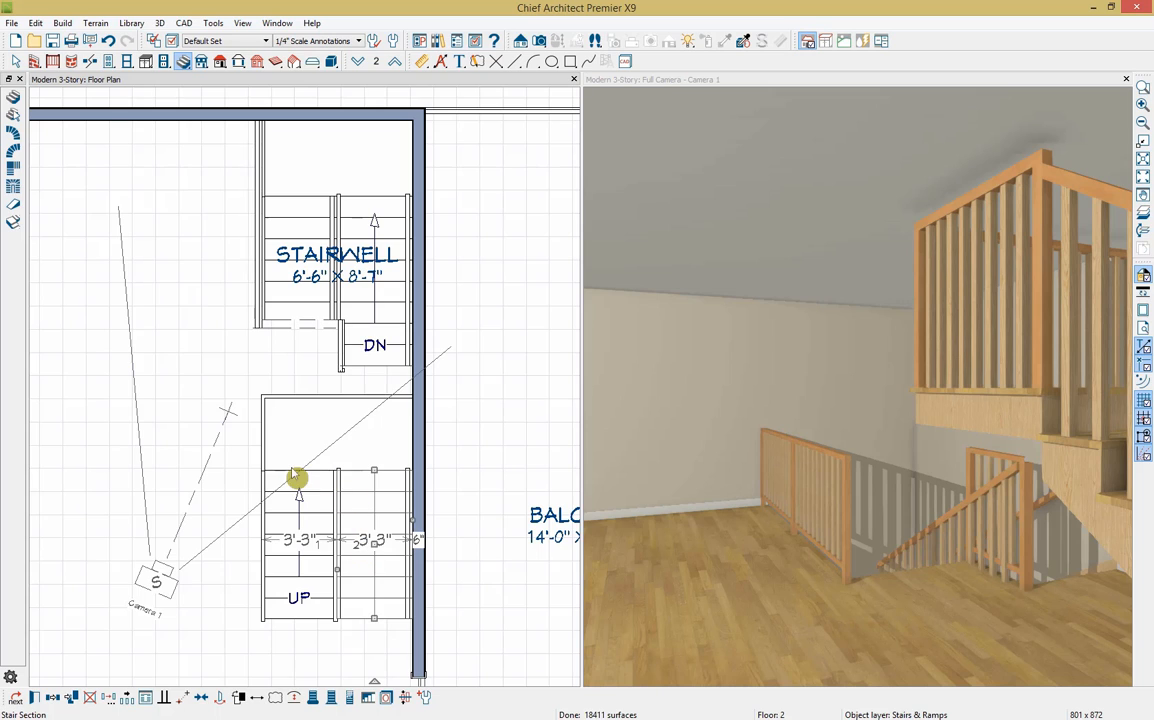
{"action": "left_click", "coordinate": [375, 459], "text": "shift"}
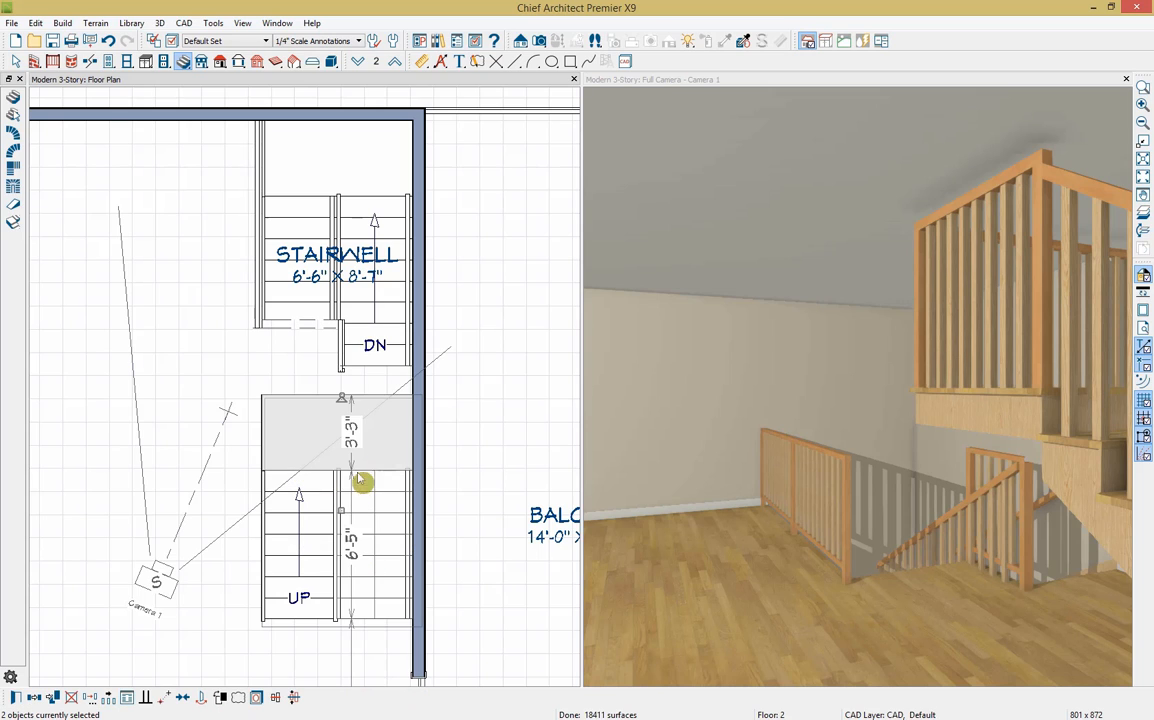
{"action": "left_click", "coordinate": [321, 536]}
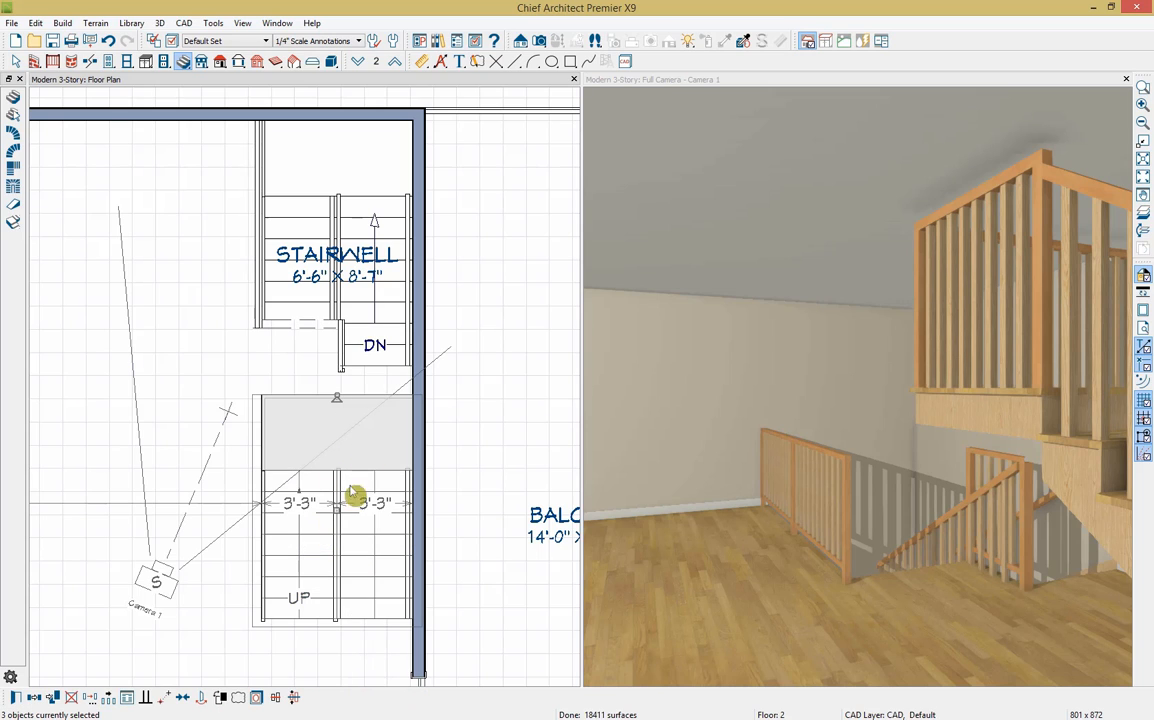
{"action": "left_click_drag", "start_coordinate": [335, 512], "coordinate": [336, 238]}
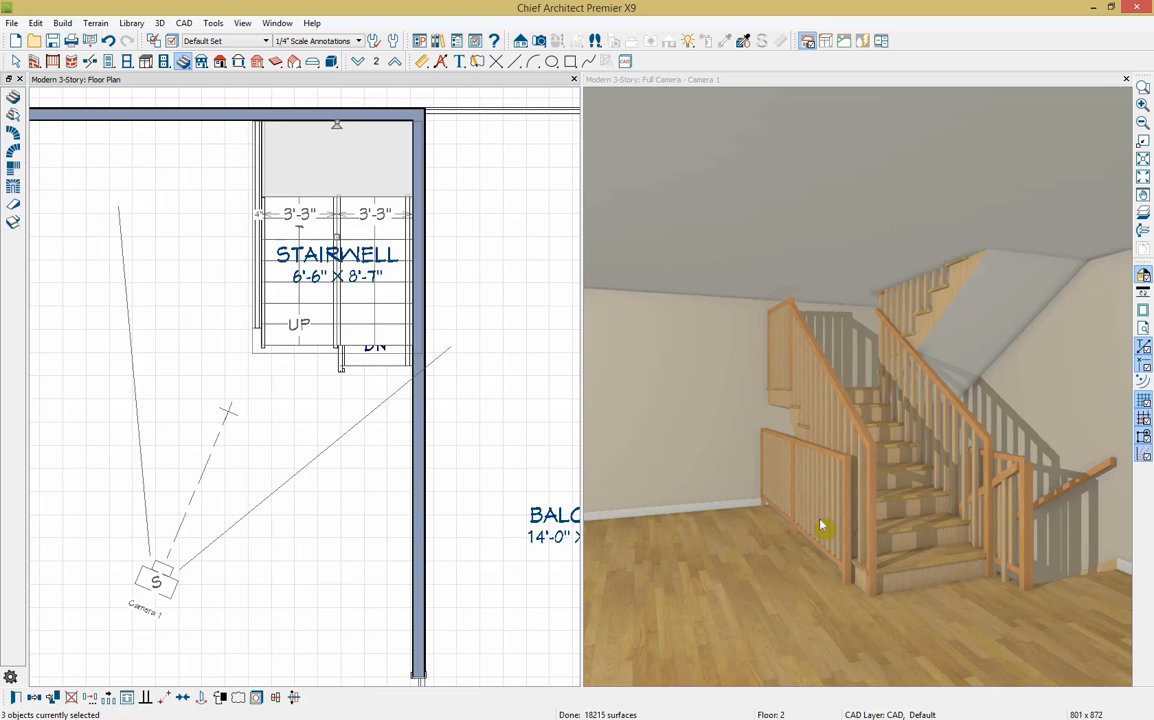
Convert the stairwell's left railing on floor 2 to a full-height wall by turning off its Railing option
{"action": "left_click", "coordinate": [259, 256]}
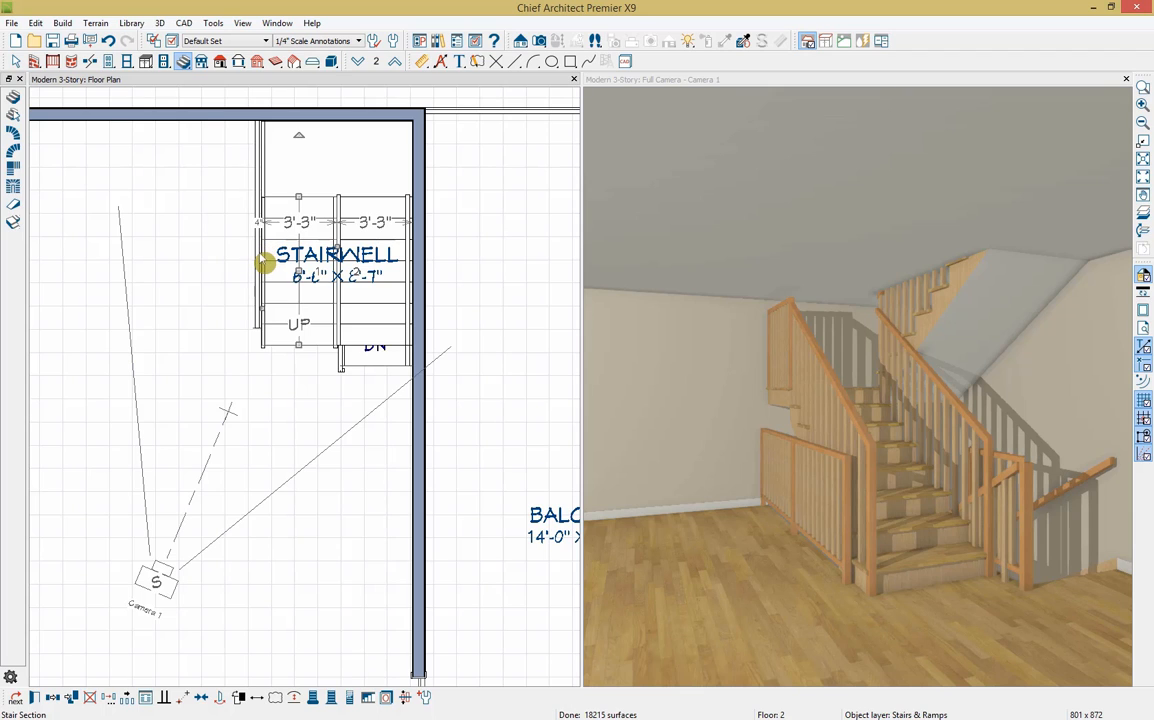
{"action": "left_click", "coordinate": [262, 262]}
{"action": "left_click", "coordinate": [262, 262]}
{"action": "left_click", "coordinate": [263, 261]}
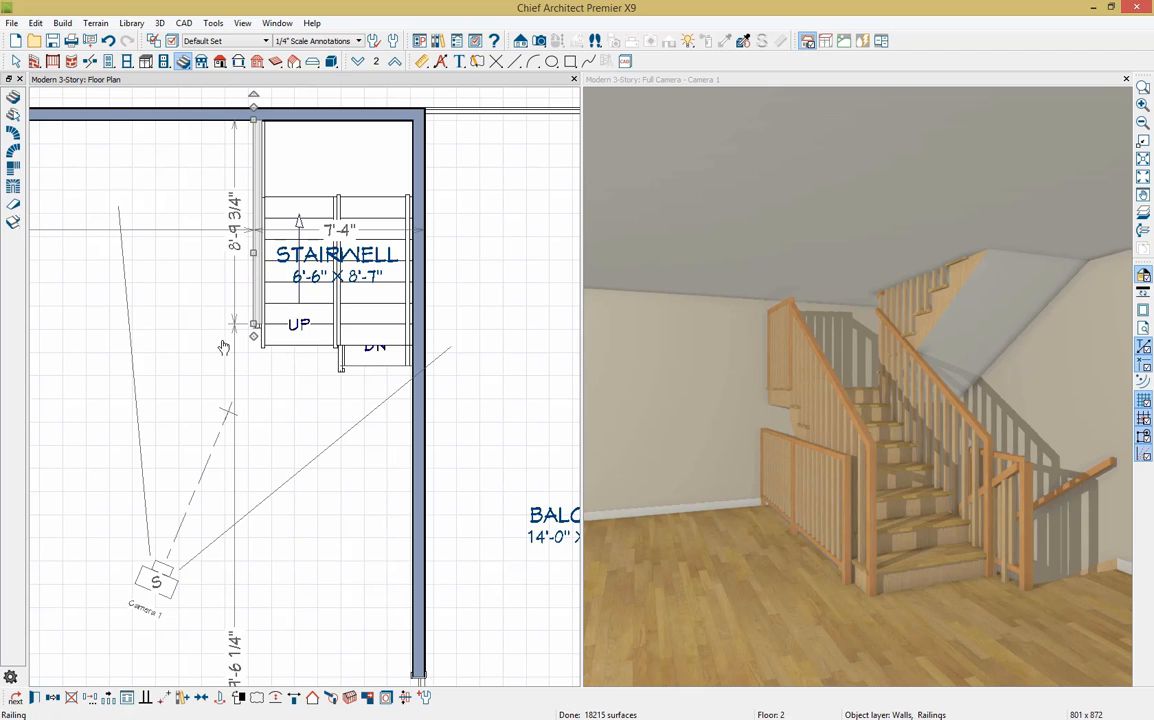
{"action": "left_click", "coordinate": [46, 696]}
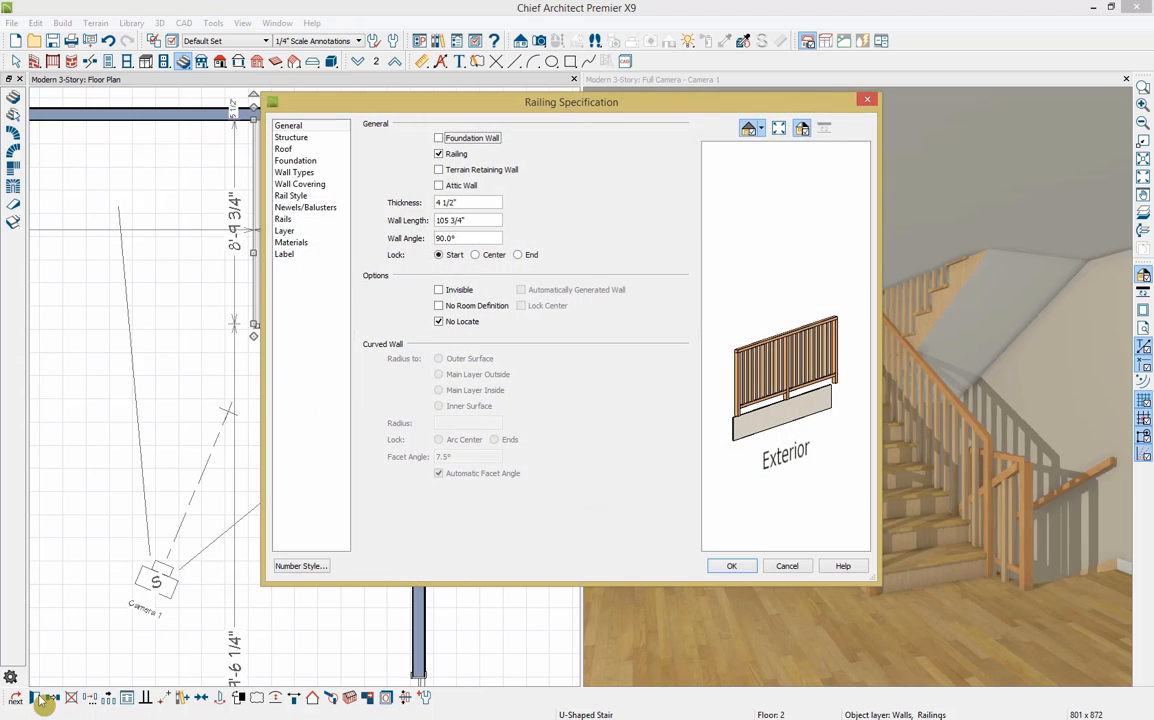
{"action": "left_click", "coordinate": [439, 153]}
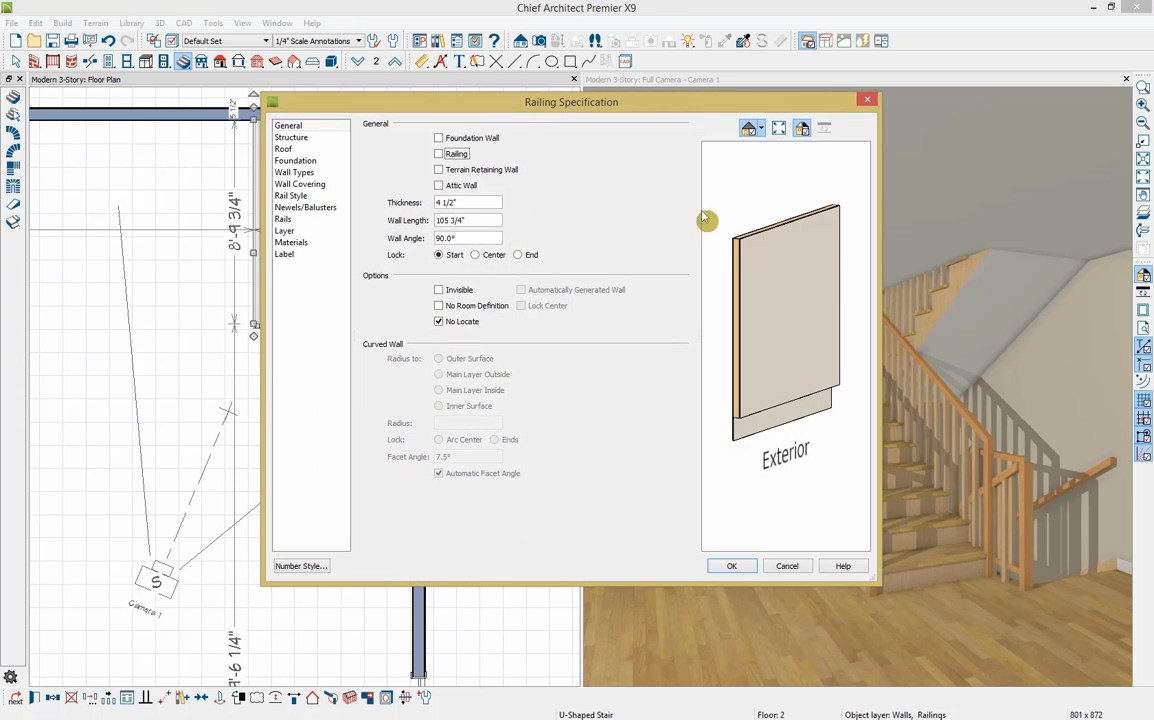
{"action": "left_click", "coordinate": [735, 567]}
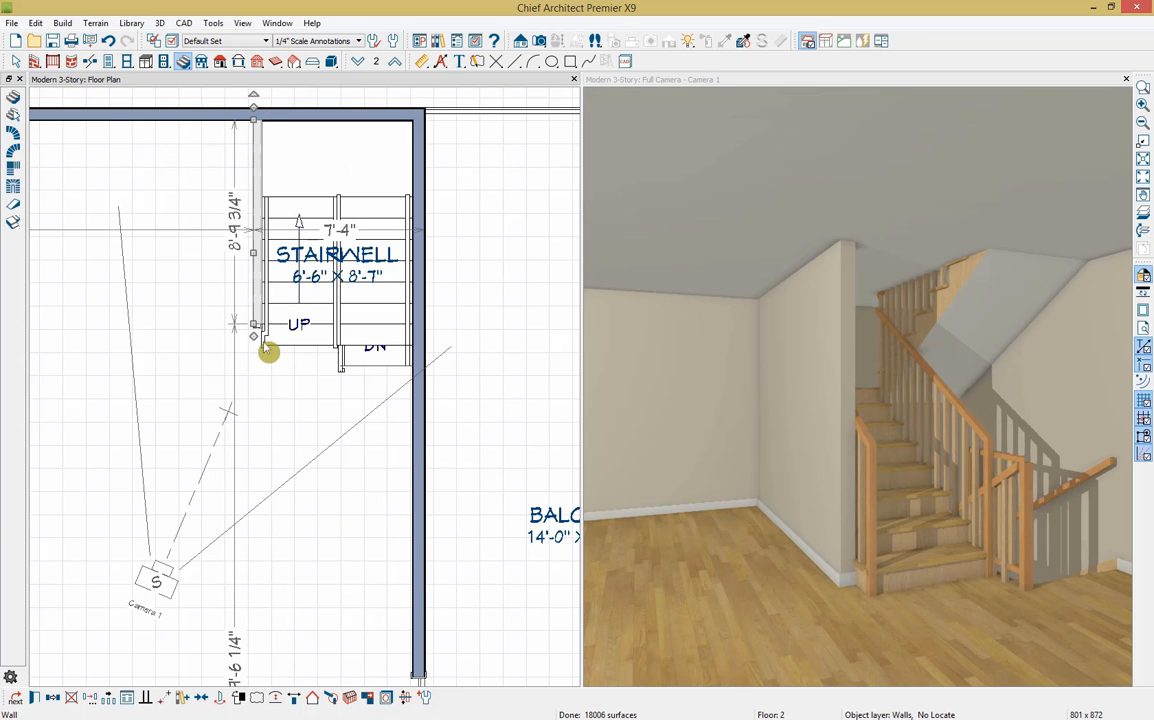
Shift the wall on the stairwell's left side 5" to the right and align it with the wall below
{"action": "key", "text": "Right"}
{"action": "key", "text": "Right"}
{"action": "key", "text": "Right"}
{"action": "key", "text": "Right"}
{"action": "key", "text": "Right"}
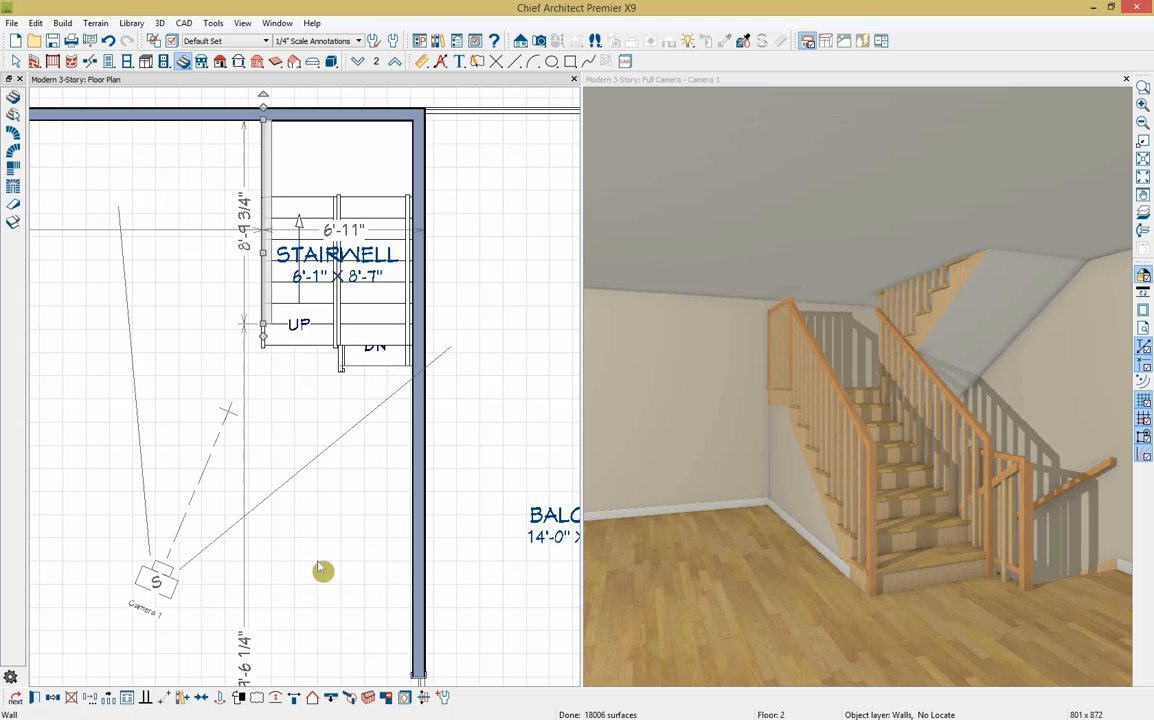
{"action": "left_click", "coordinate": [331, 700]}
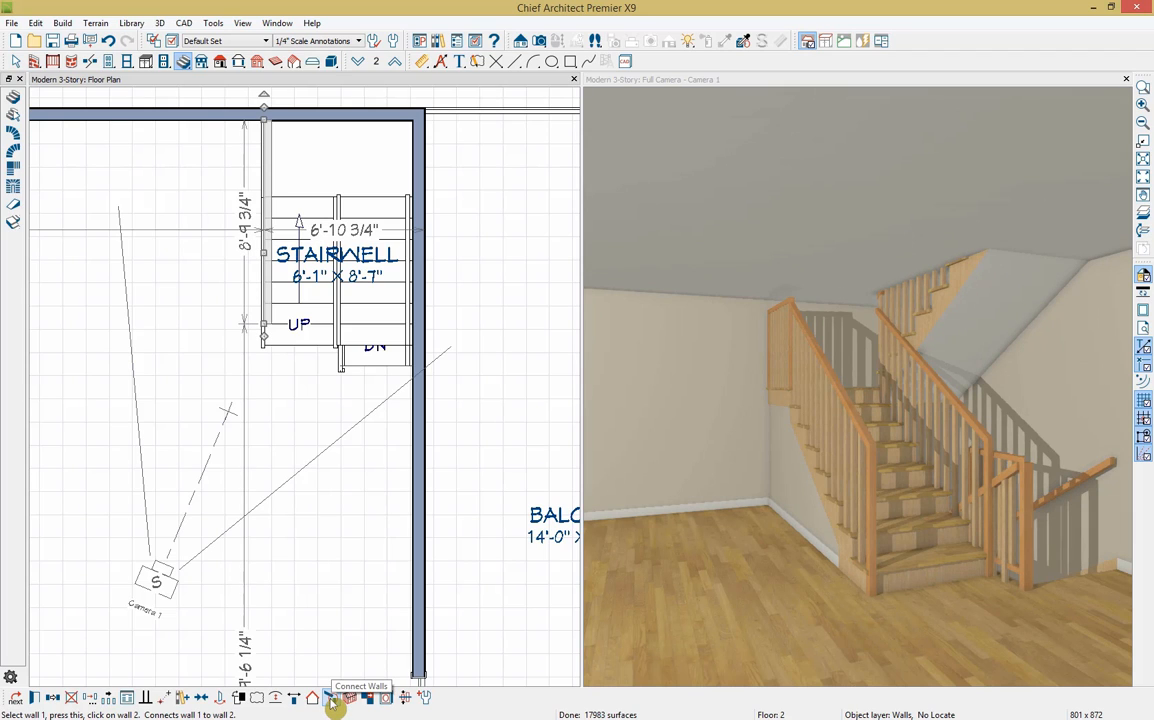
Generate an automatic stairwell through the floor above for the upper U-shaped staircase
{"action": "left_click", "coordinate": [940, 535]}
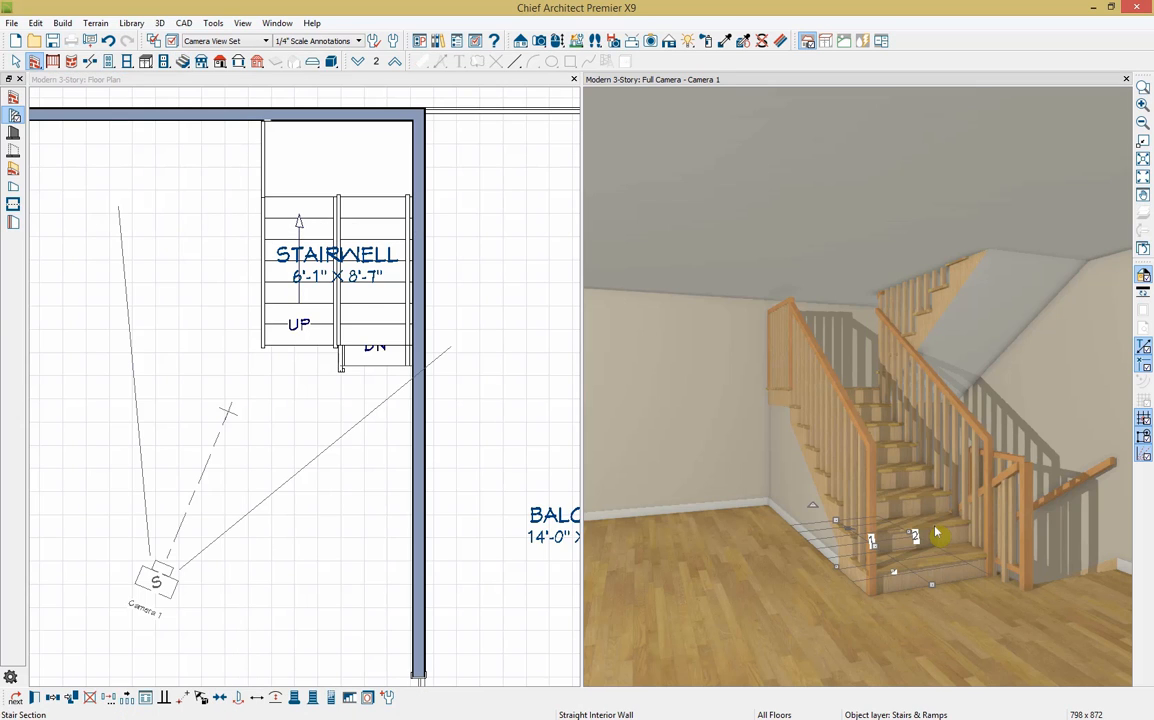
{"action": "left_click", "coordinate": [351, 700]}
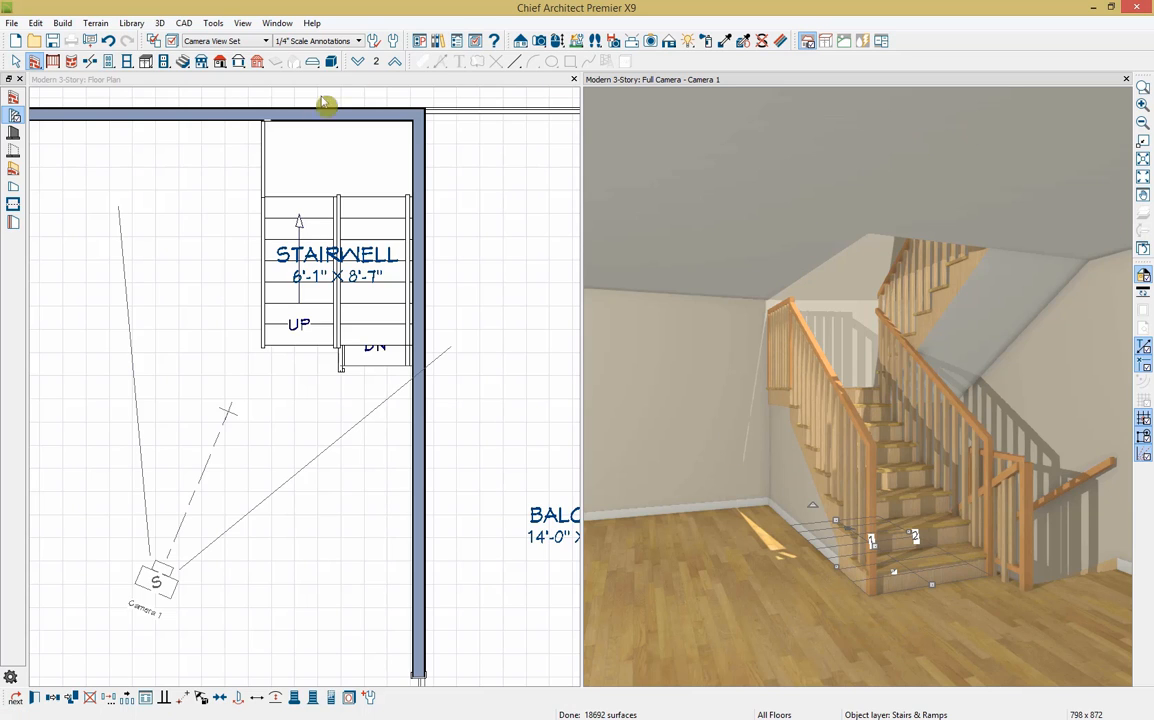
{"action": "key", "text": "Escape"}
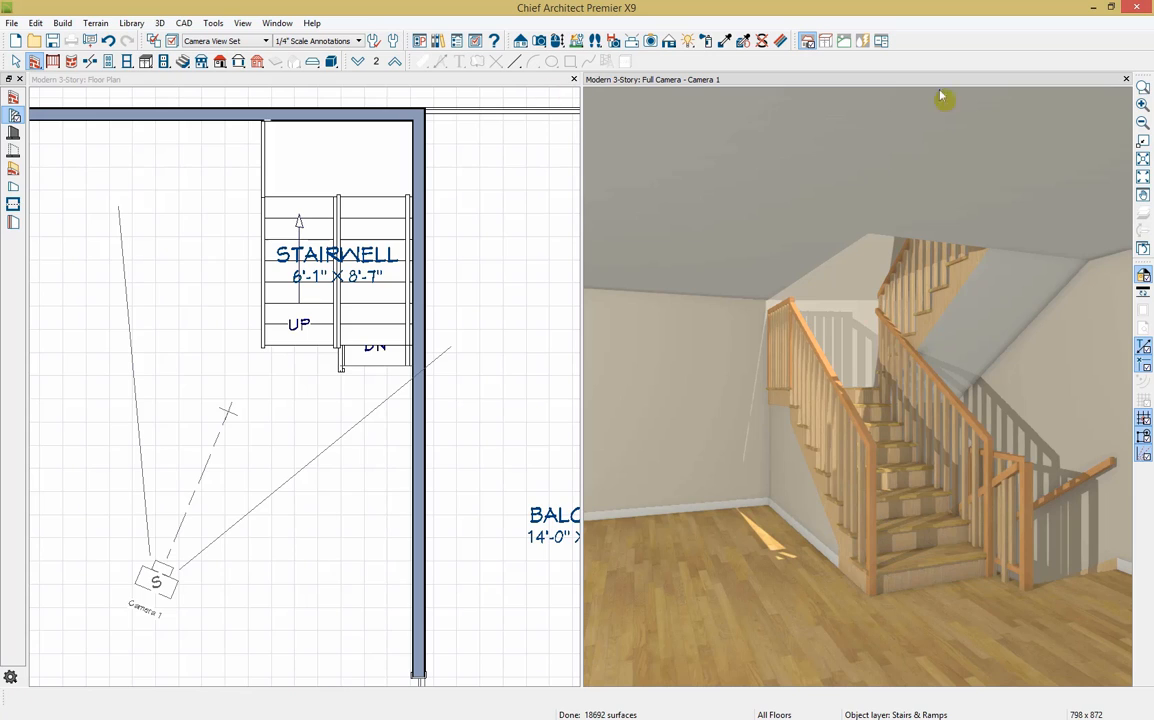
Close the camera view and fit the whole floor 2 plan in view
{"action": "left_click", "coordinate": [1127, 80]}
{"action": "scroll", "coordinate": [765, 400], "scroll_direction": "down", "scroll_amount": 2}
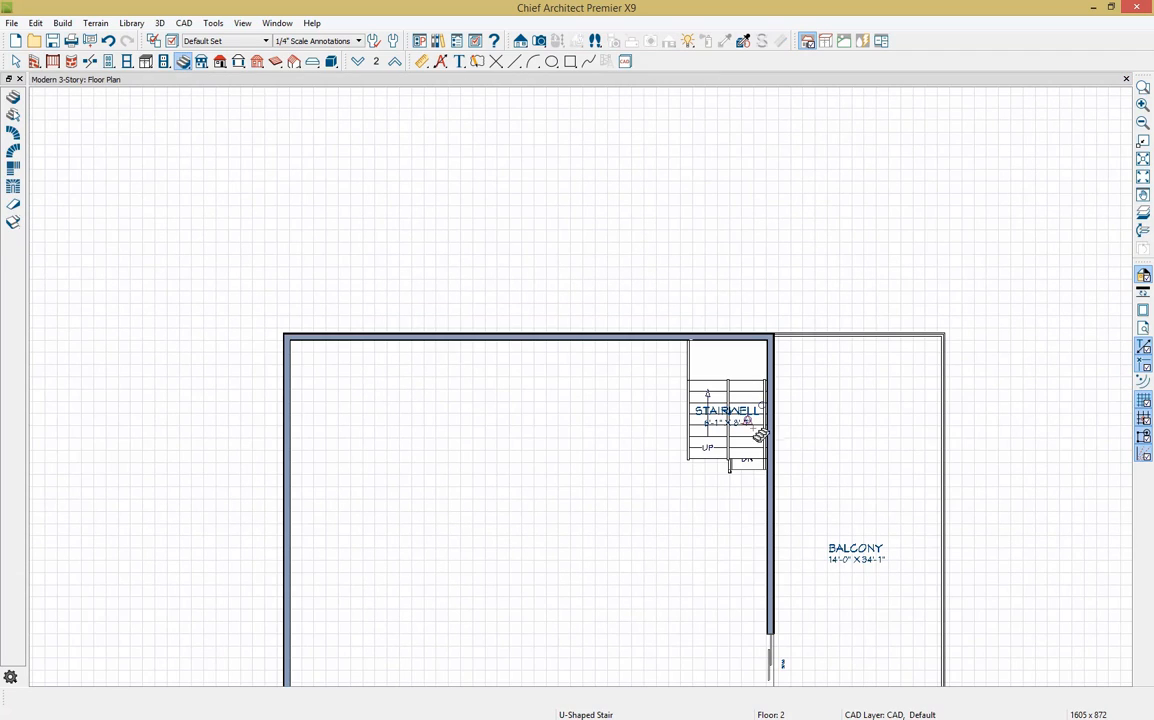
{"action": "middle_click_drag", "start_coordinate": [683, 600], "coordinate": [605, 389]}
{"action": "scroll", "coordinate": [623, 400], "scroll_direction": "down", "scroll_amount": 1}
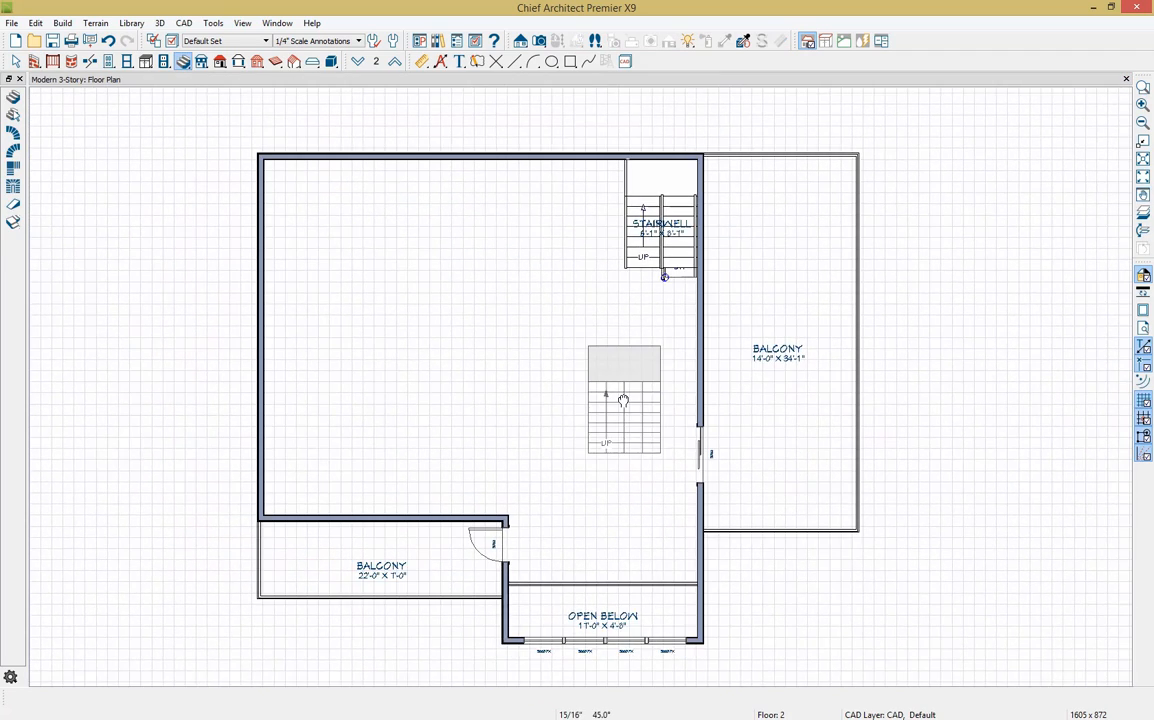
Switch to floor 3 and build automatic roof planes with Auto Rebuild Roofs on and a 5 in 12 pitch
{"action": "key", "text": "space"}
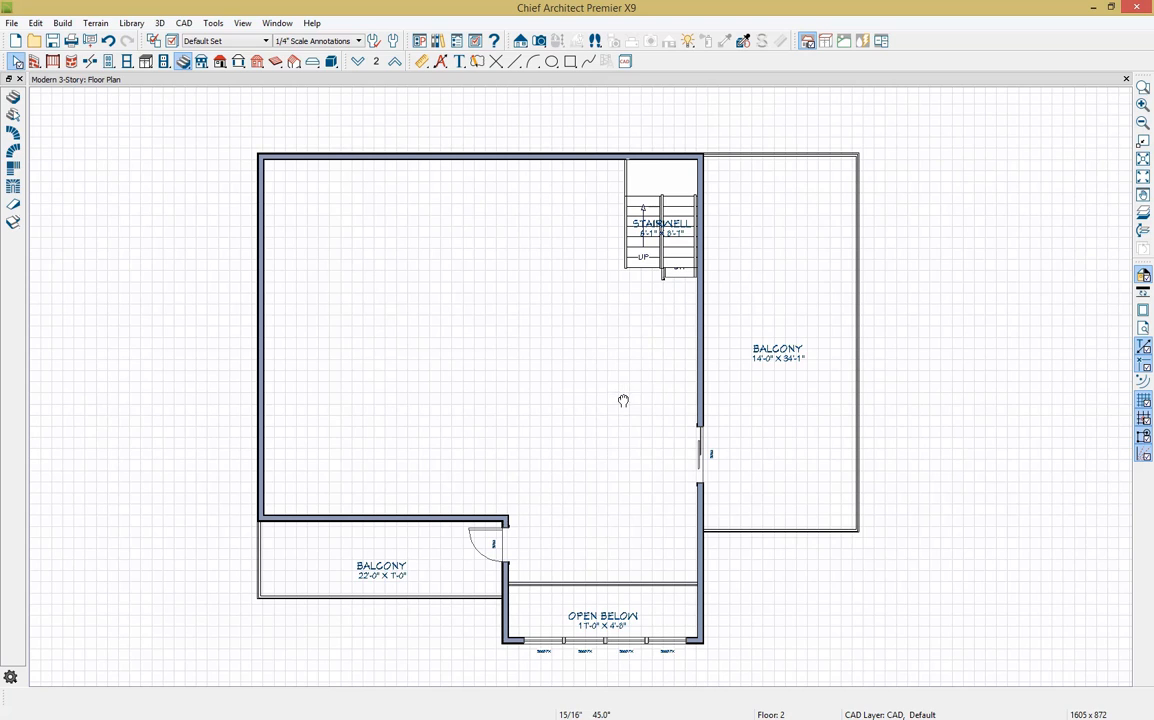
{"action": "left_click", "coordinate": [395, 62]}
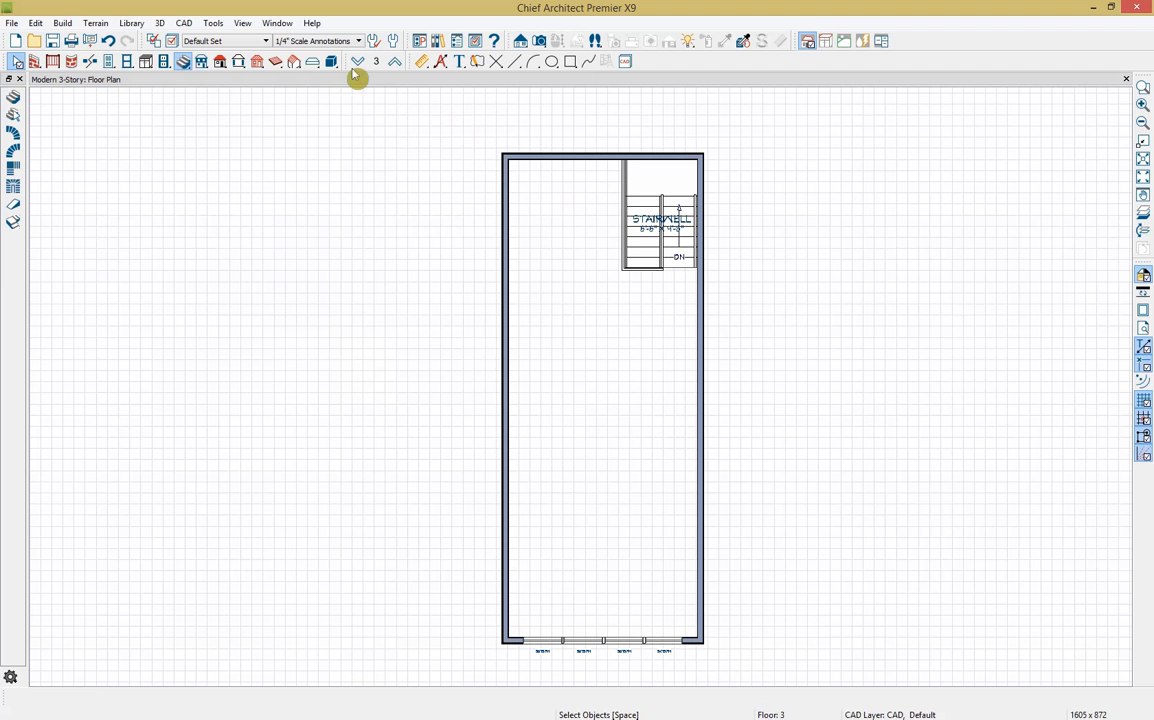
{"action": "left_click", "coordinate": [220, 61]}
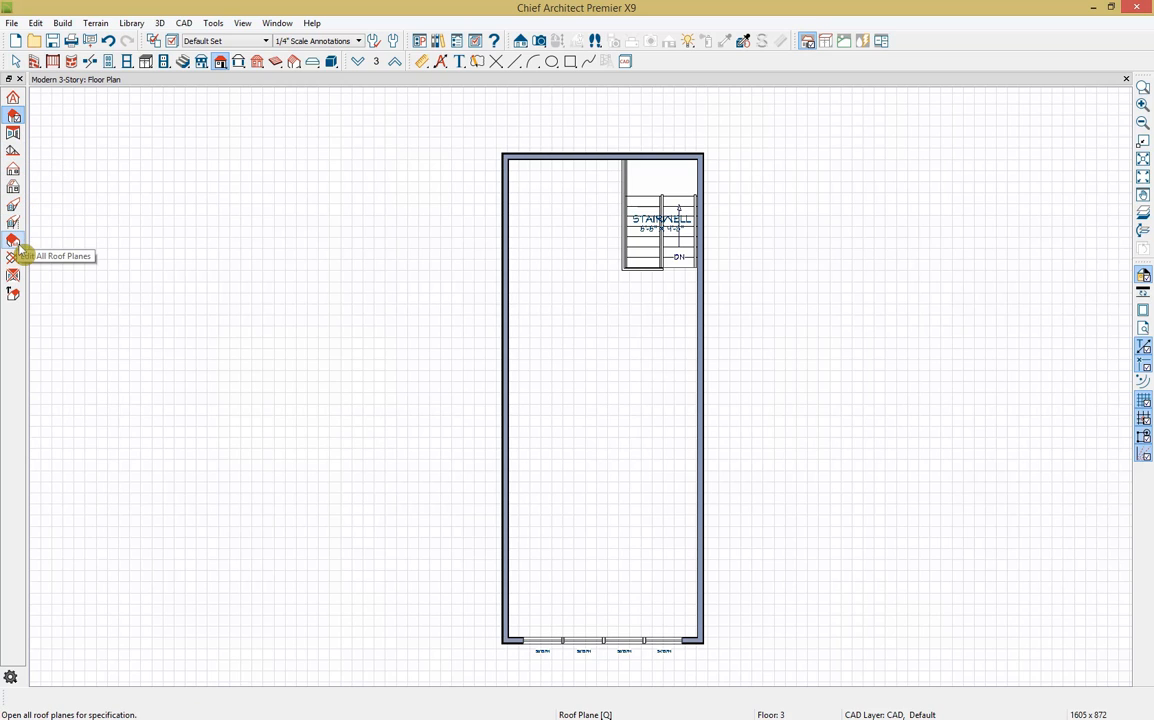
{"action": "left_click", "coordinate": [14, 97]}
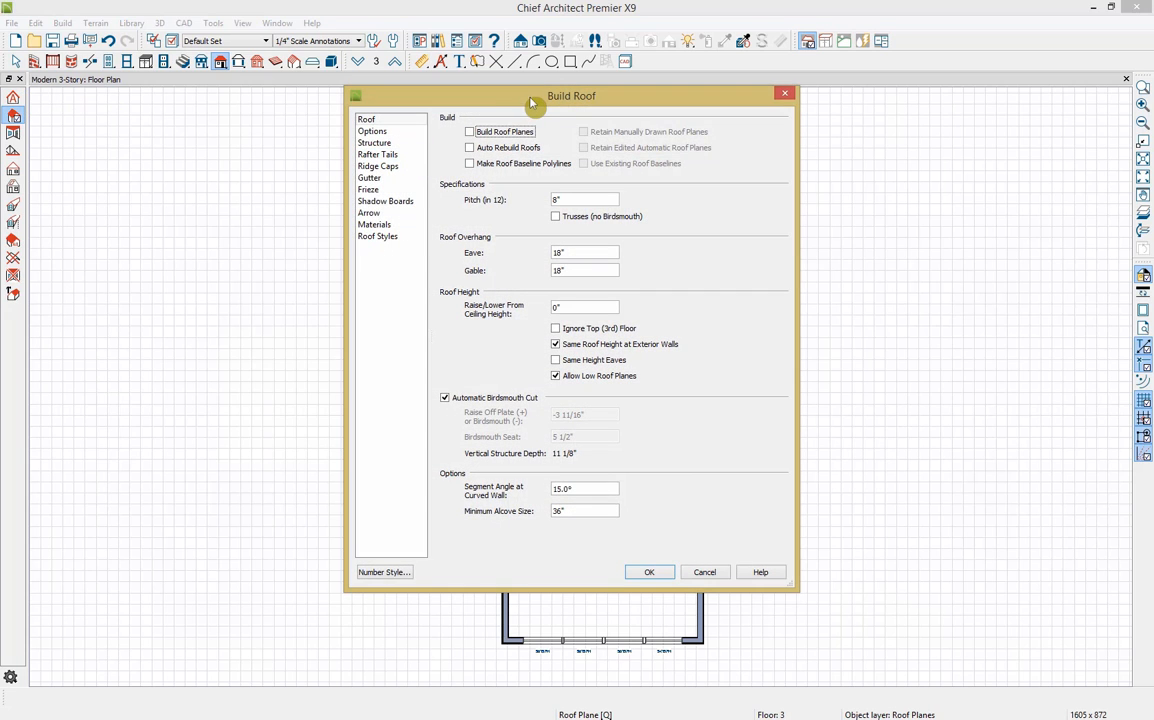
{"action": "left_click", "coordinate": [392, 237]}
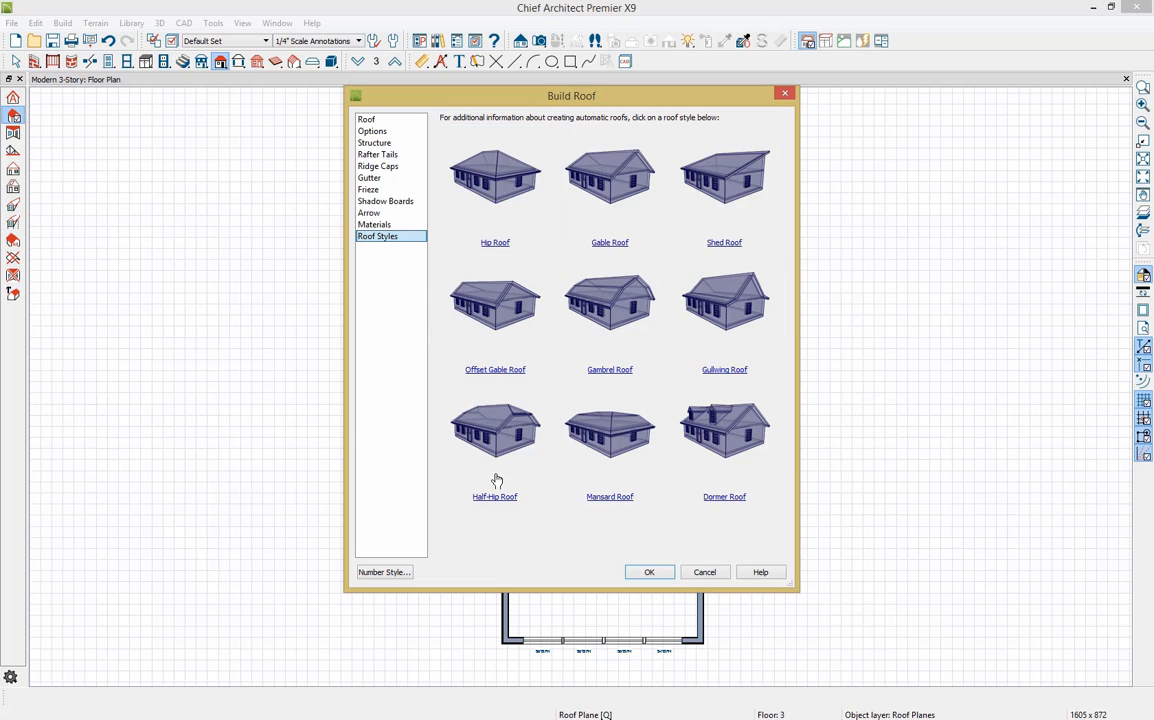
{"action": "left_click", "coordinate": [384, 121]}
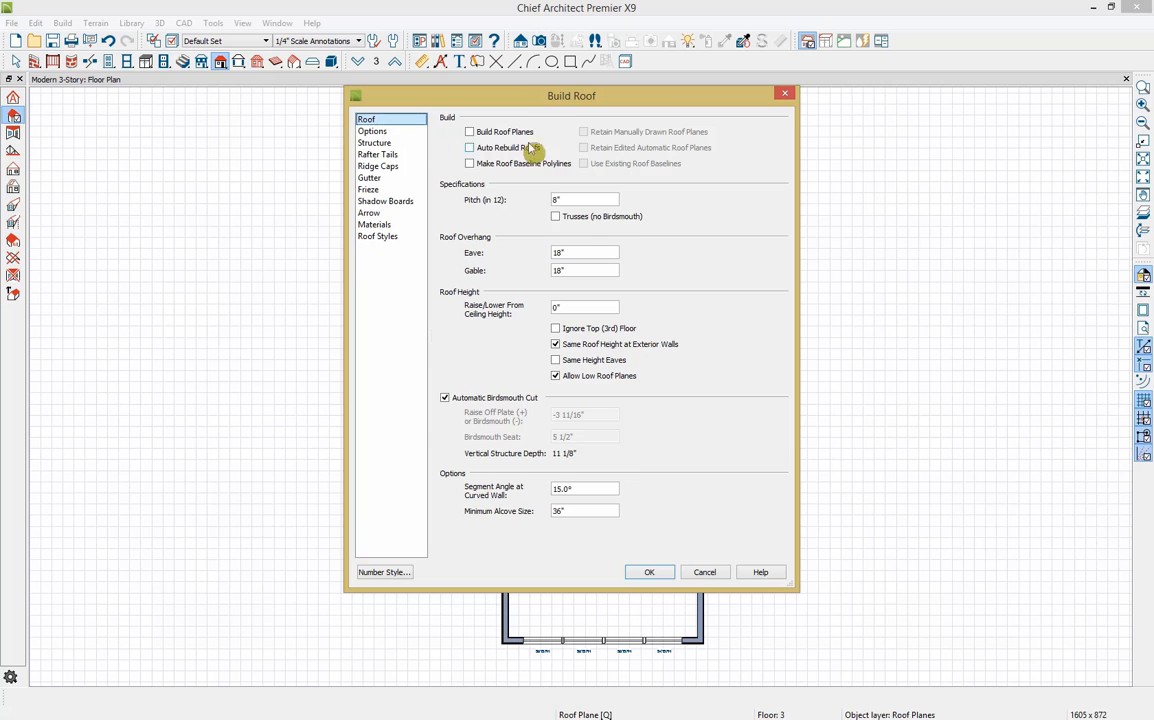
{"action": "left_click", "coordinate": [470, 132]}
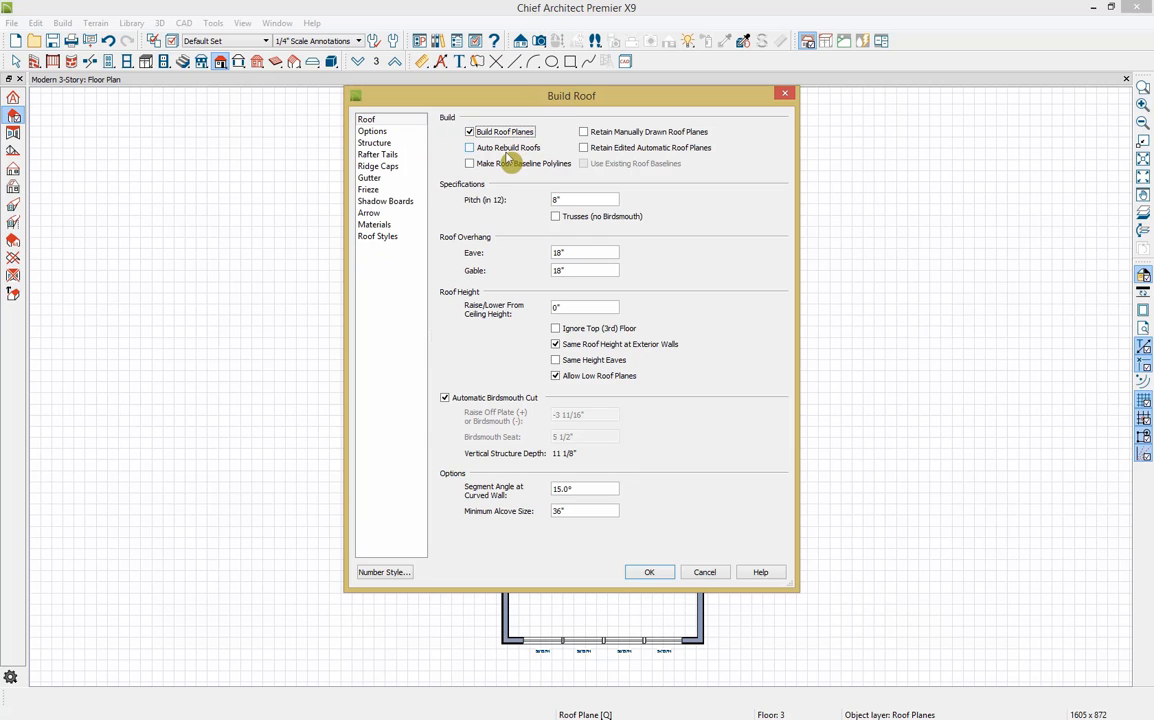
{"action": "left_click", "coordinate": [470, 148]}
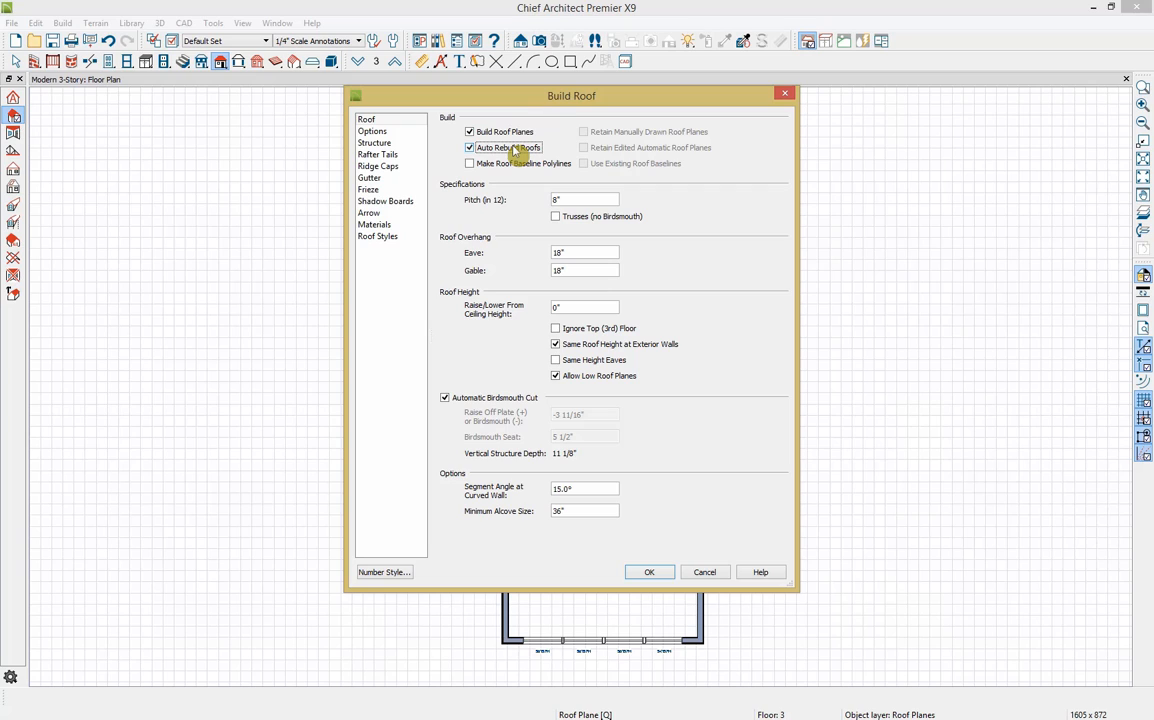
{"action": "double_click", "coordinate": [570, 200]}
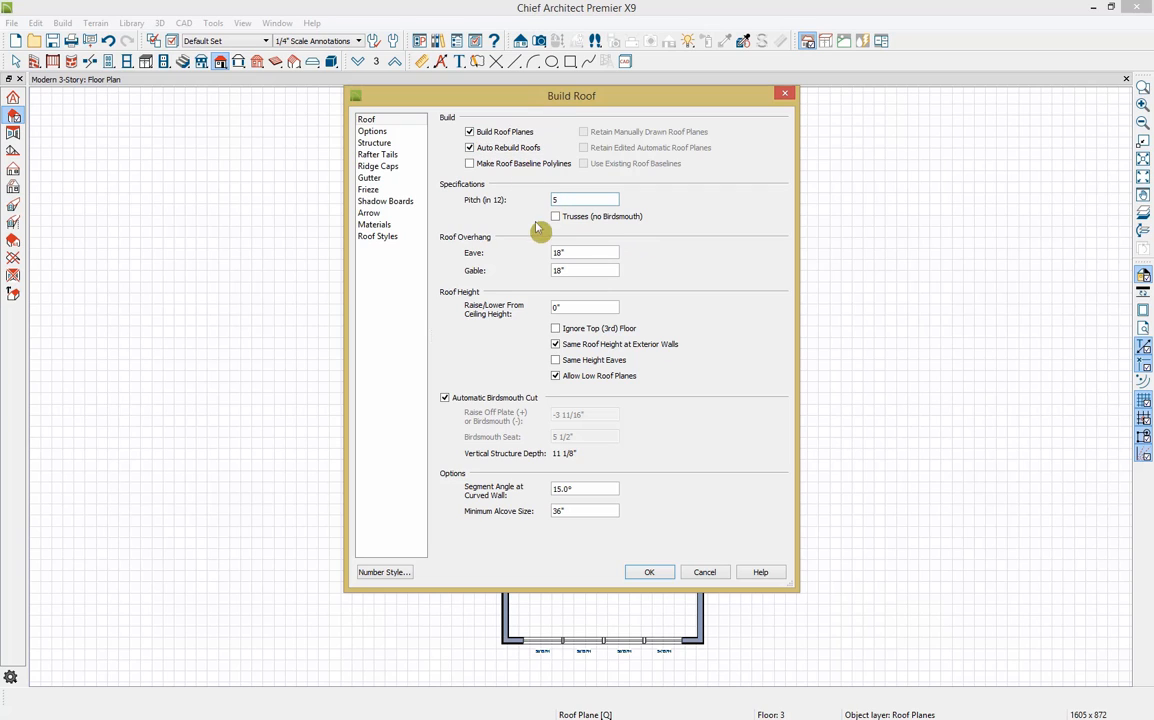
{"action": "left_click", "coordinate": [600, 254]}
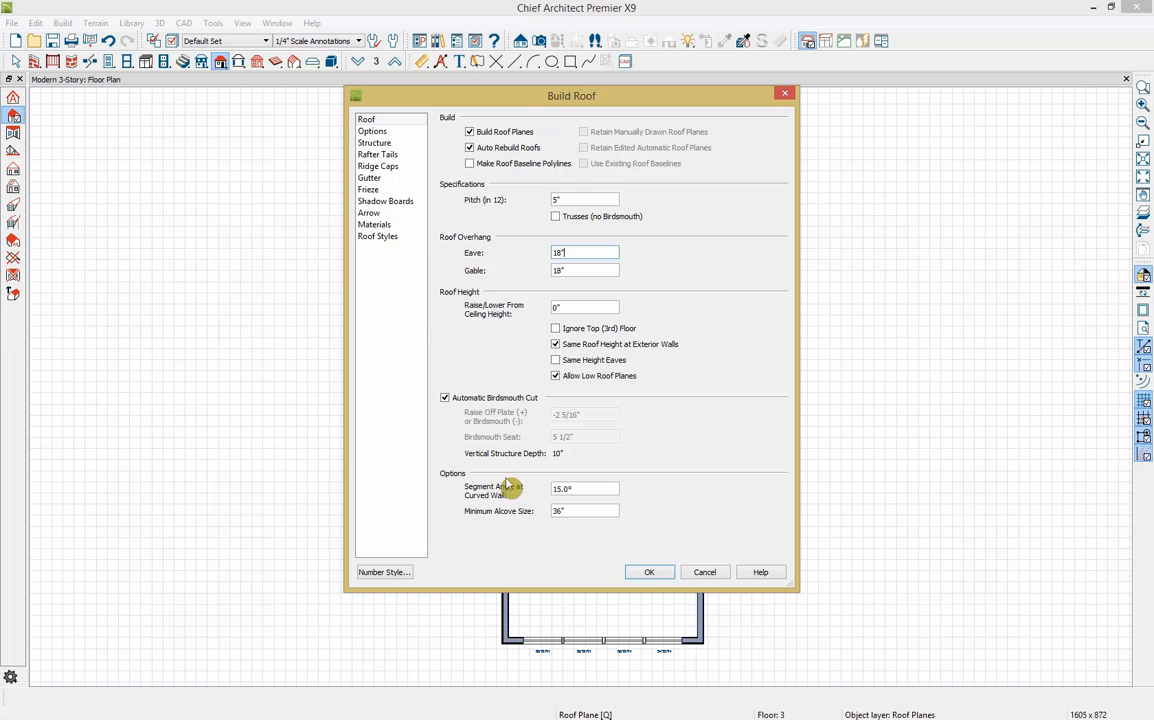
{"action": "left_click", "coordinate": [666, 577]}
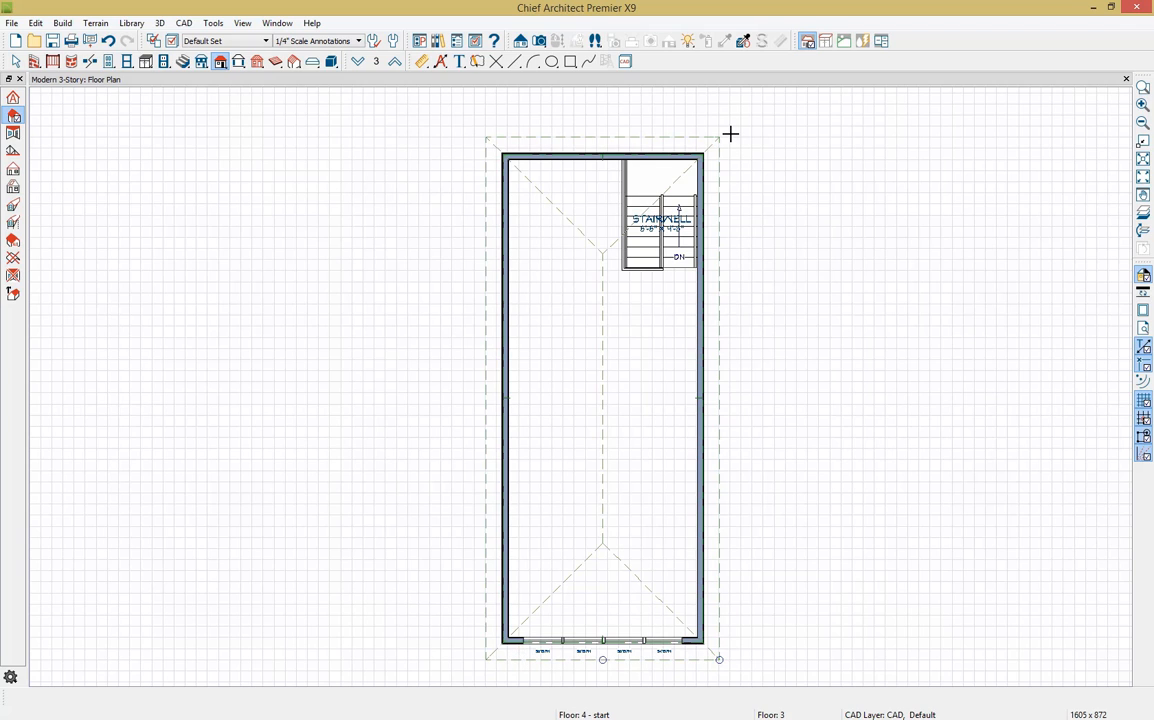
Create a perspective full overview of the house from the front and show it side by side with the floor plan
{"action": "left_click", "coordinate": [539, 41]}
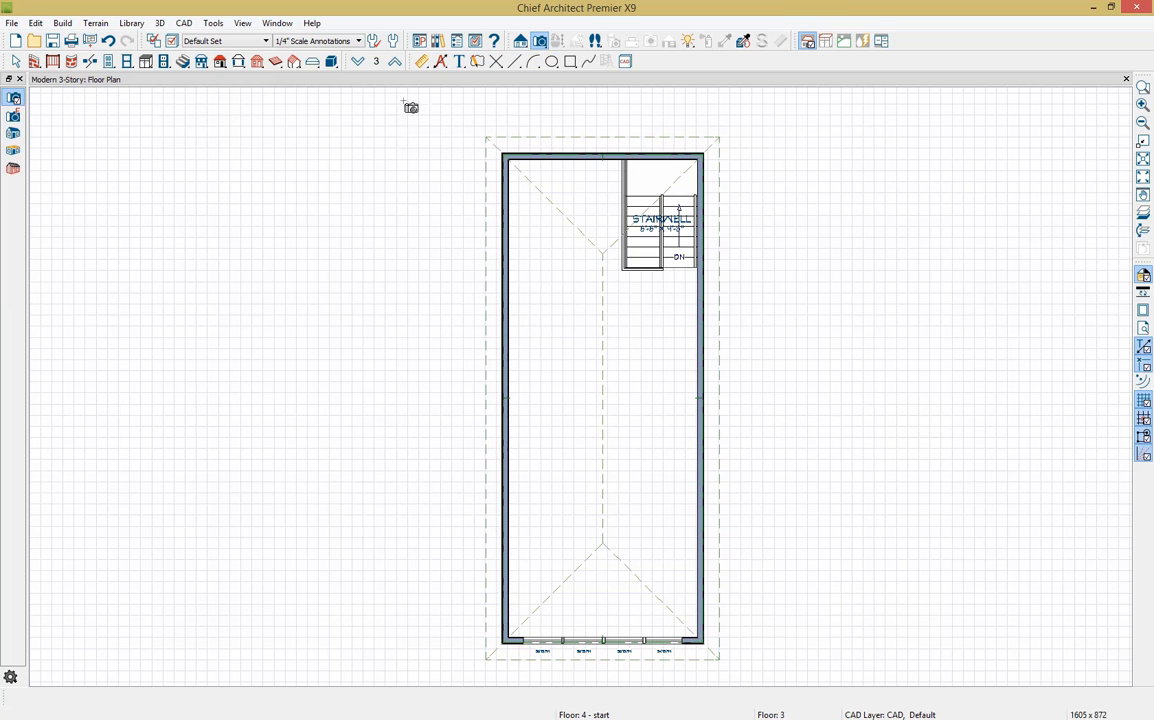
{"action": "left_click", "coordinate": [13, 138]}
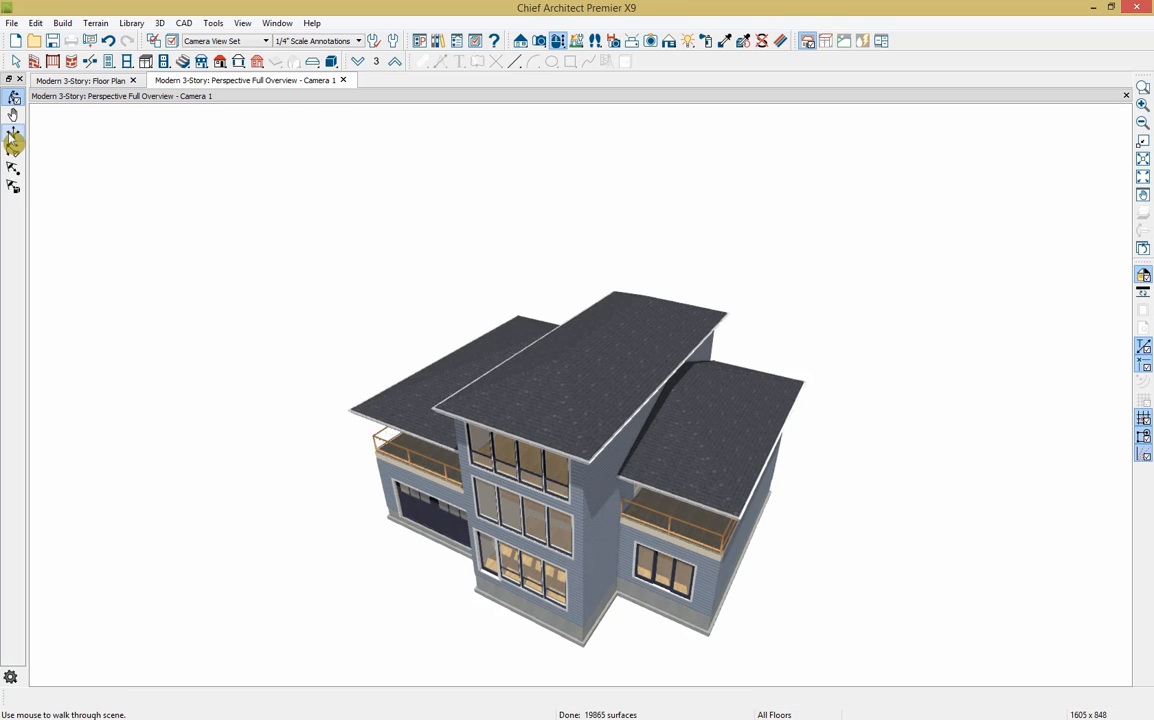
{"action": "left_click_drag", "start_coordinate": [343, 453], "coordinate": [444, 499]}
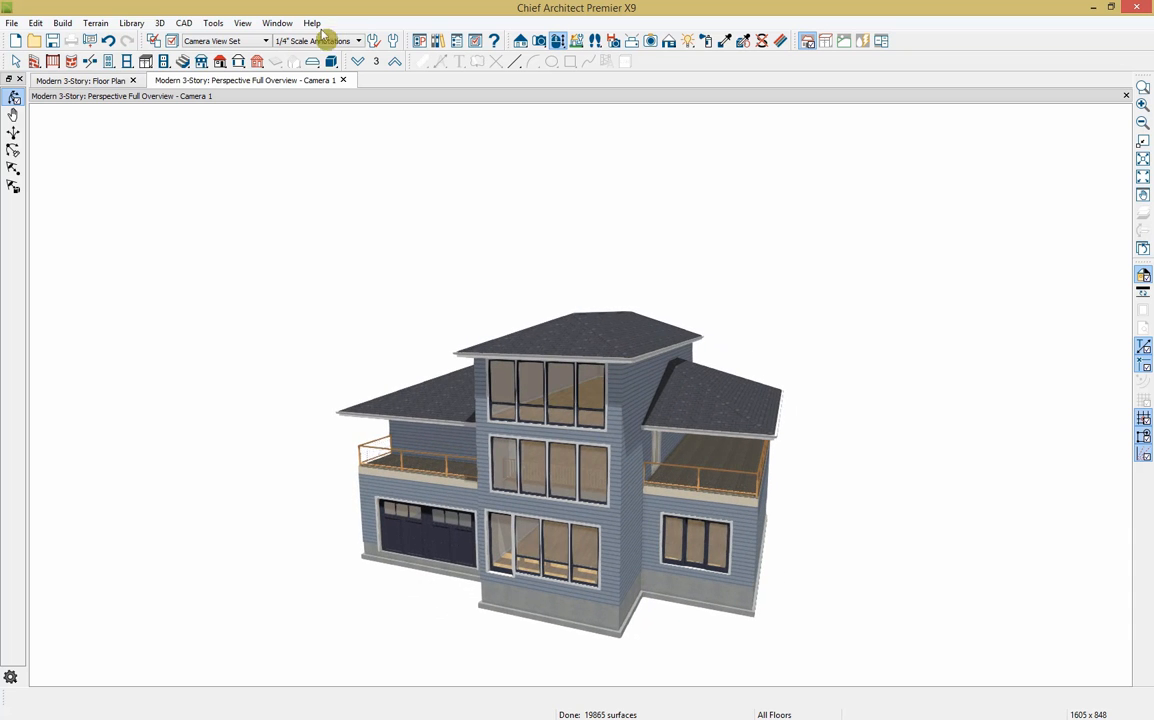
{"action": "left_click_drag", "start_coordinate": [95, 84], "coordinate": [79, 127]}
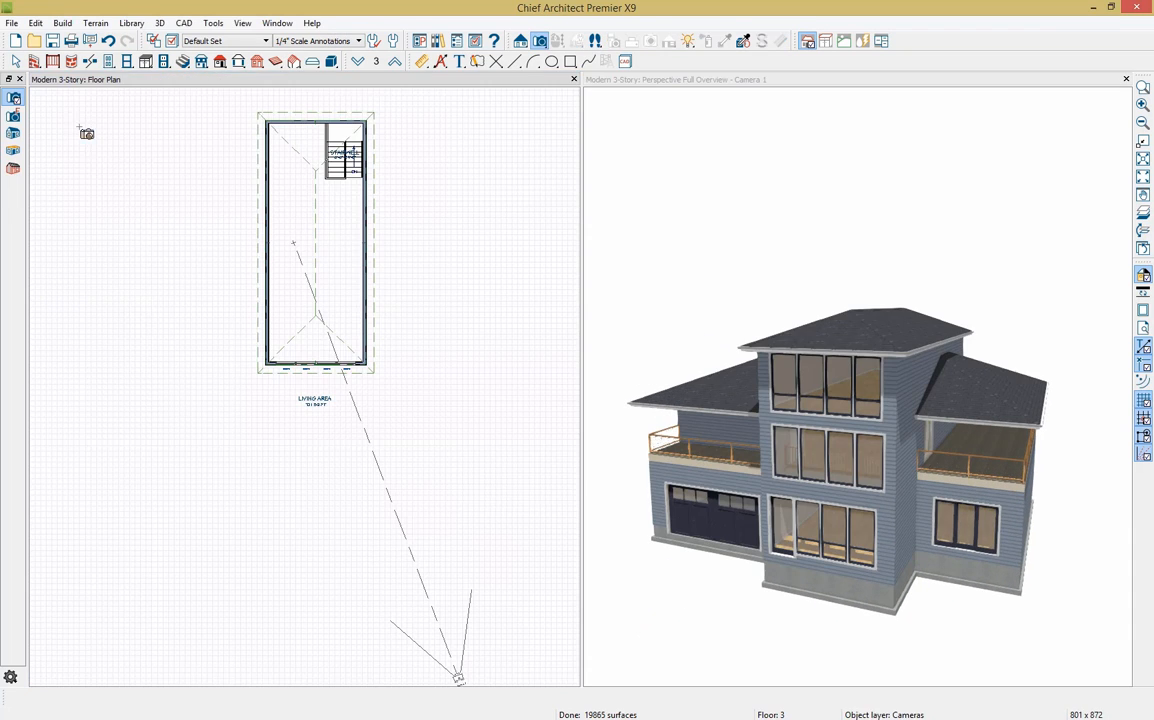
{"action": "middle_click_drag", "start_coordinate": [229, 137], "coordinate": [258, 200]}
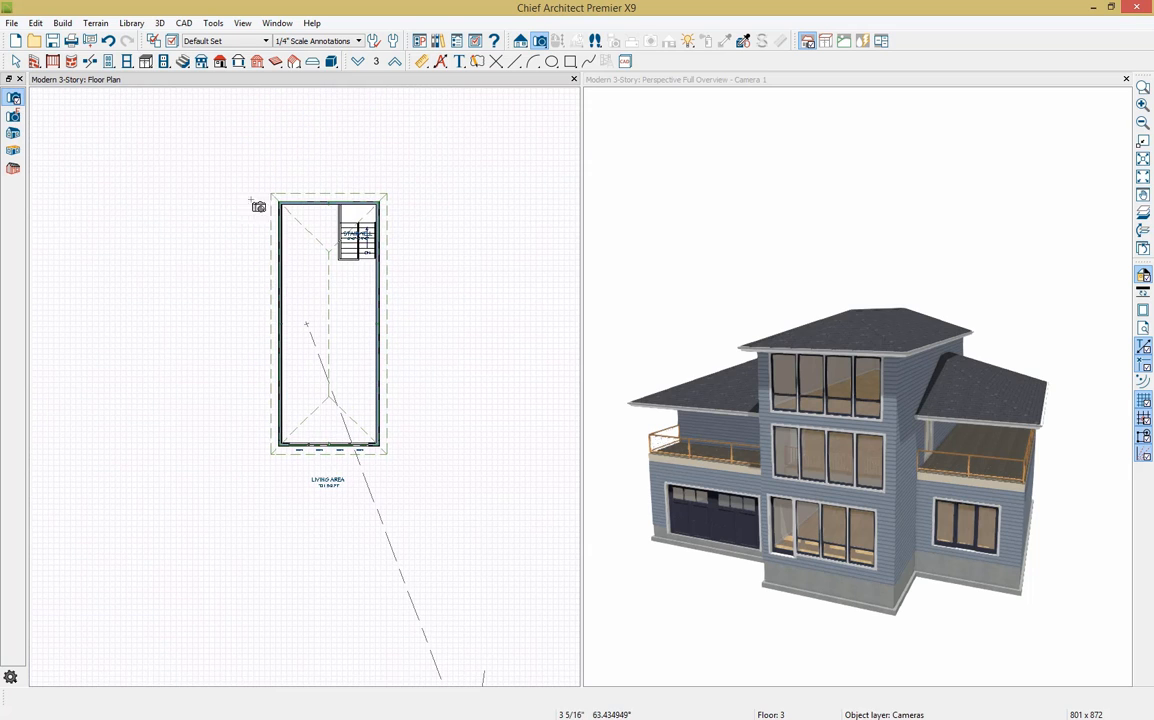
On floor 2, set the roof pitch to 3 in 12 for the outer left wall and both balconies' outer side railings
{"action": "left_click", "coordinate": [366, 62]}
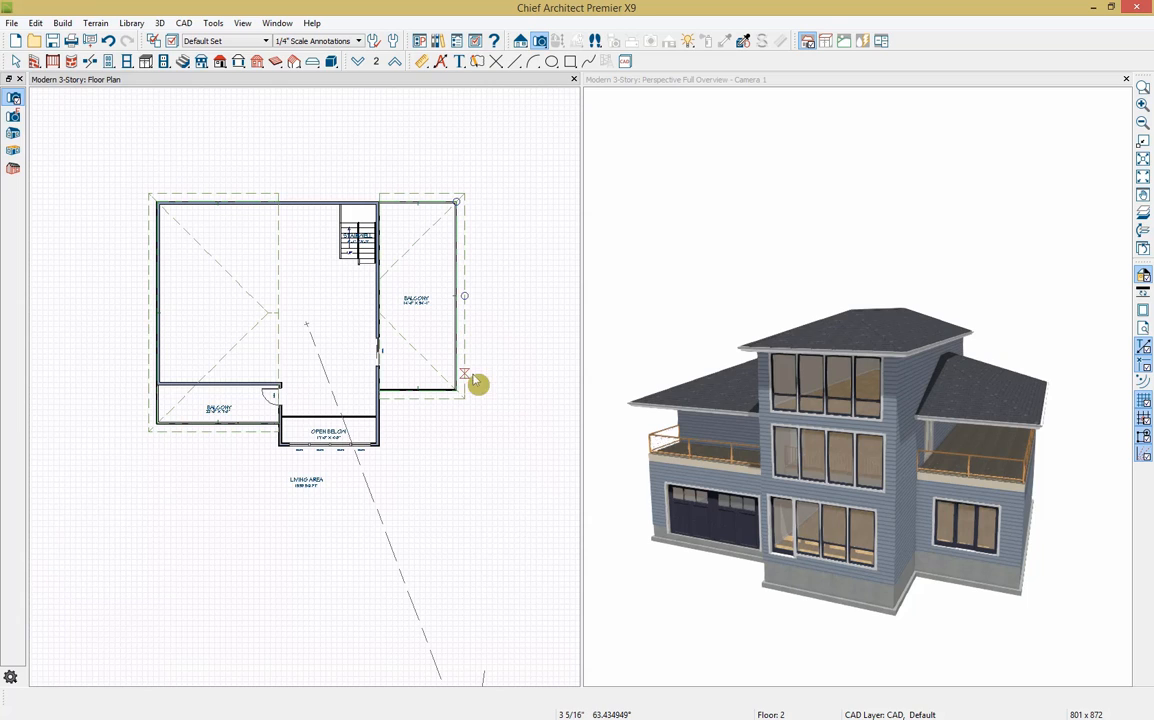
{"action": "key", "text": "space"}
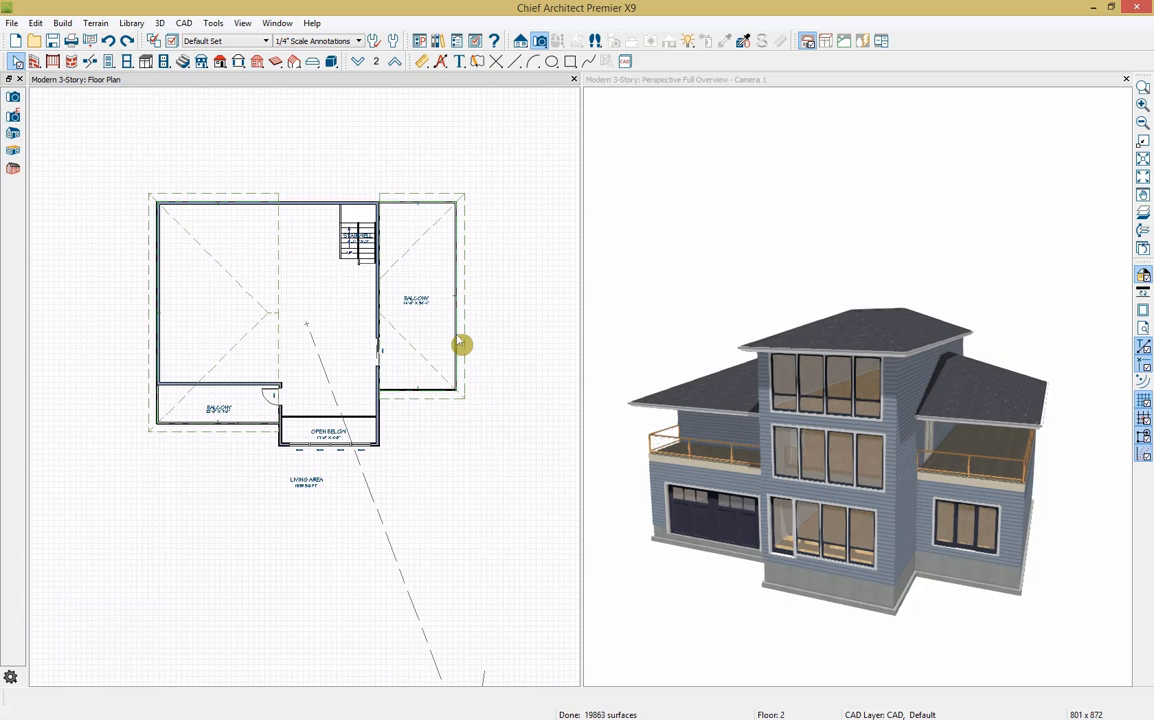
{"action": "left_click", "coordinate": [457, 339]}
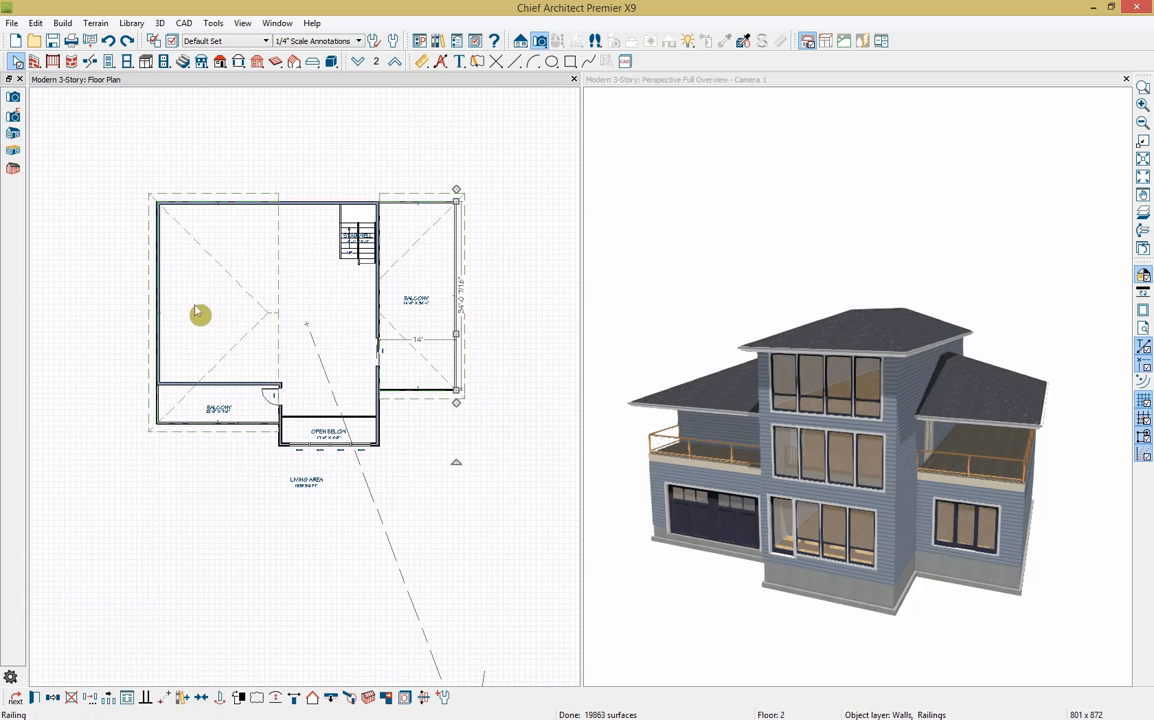
{"action": "left_click", "coordinate": [158, 320], "text": "shift"}
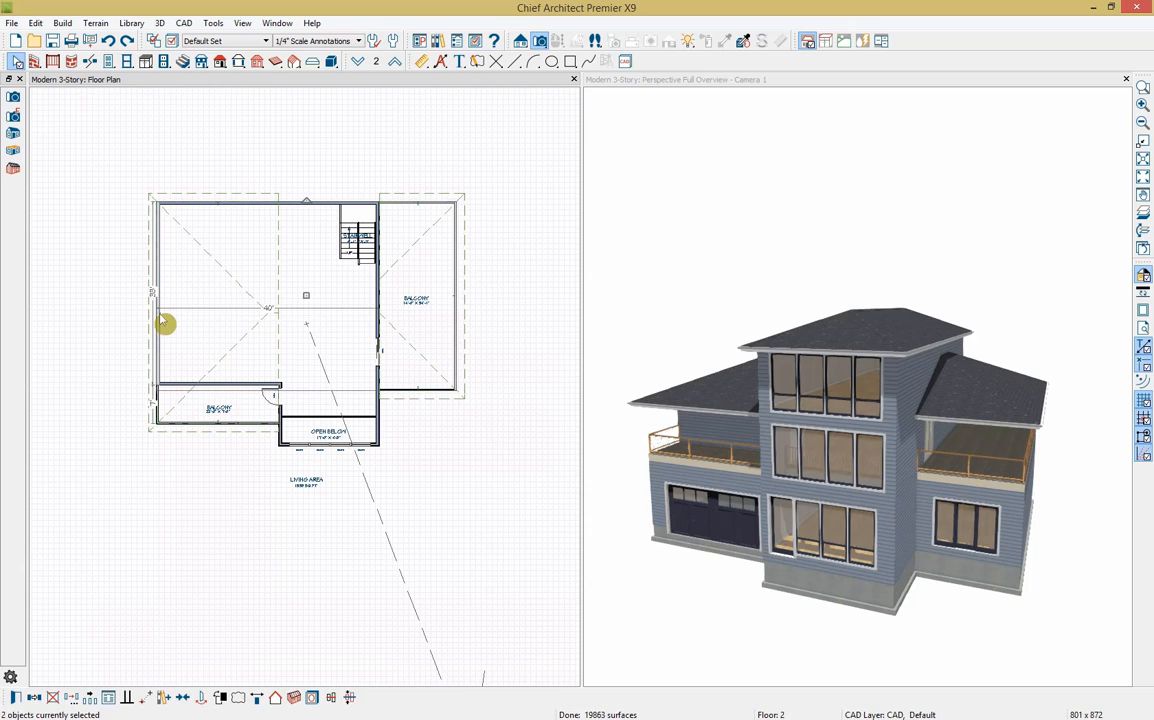
{"action": "left_click", "coordinate": [158, 410], "text": "shift"}
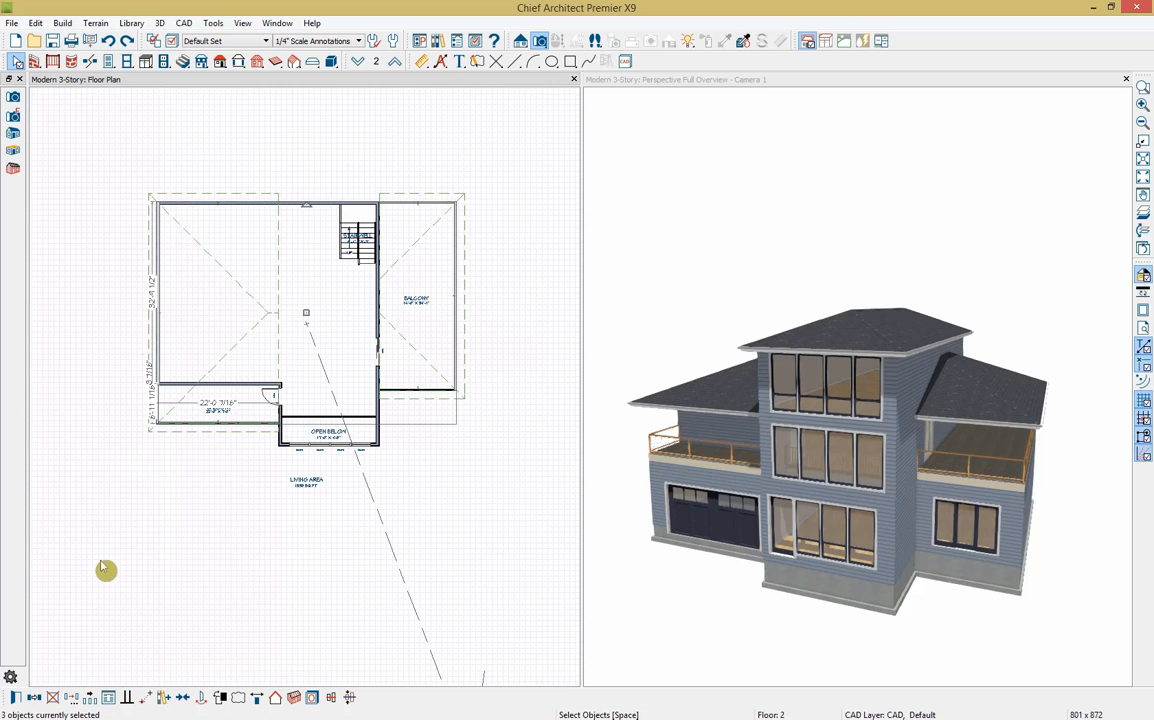
{"action": "left_click", "coordinate": [15, 698]}
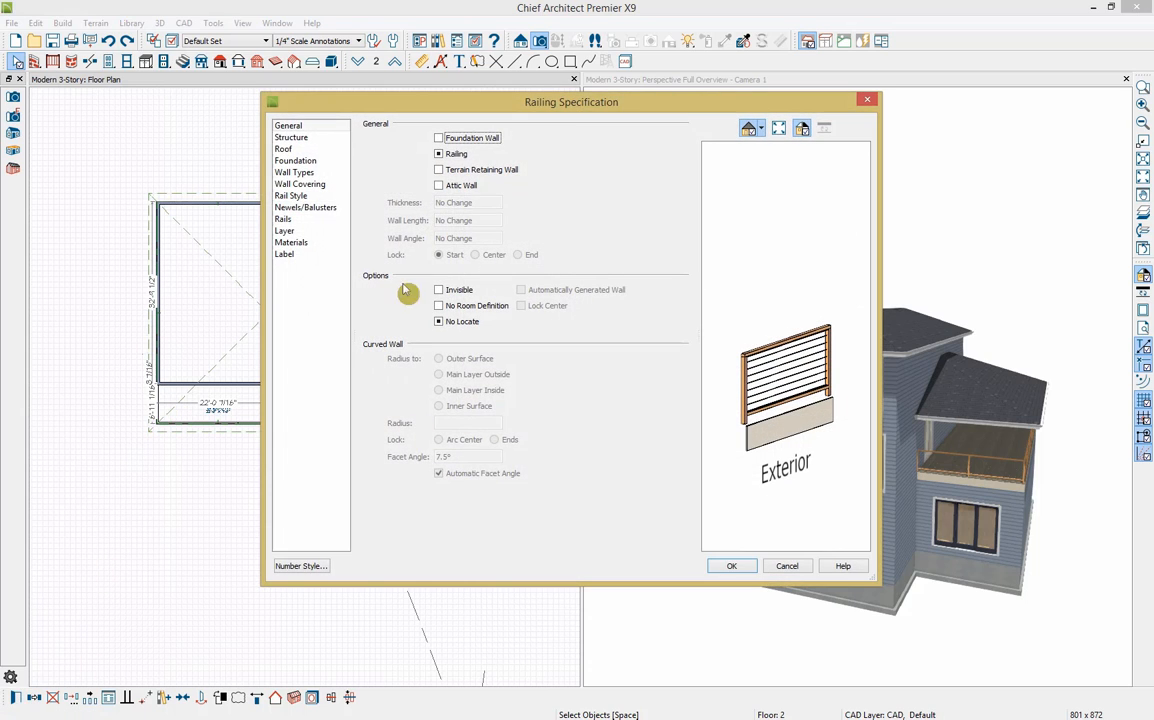
{"action": "left_click", "coordinate": [284, 149]}
{"action": "left_click_drag", "start_coordinate": [481, 205], "coordinate": [440, 207]}
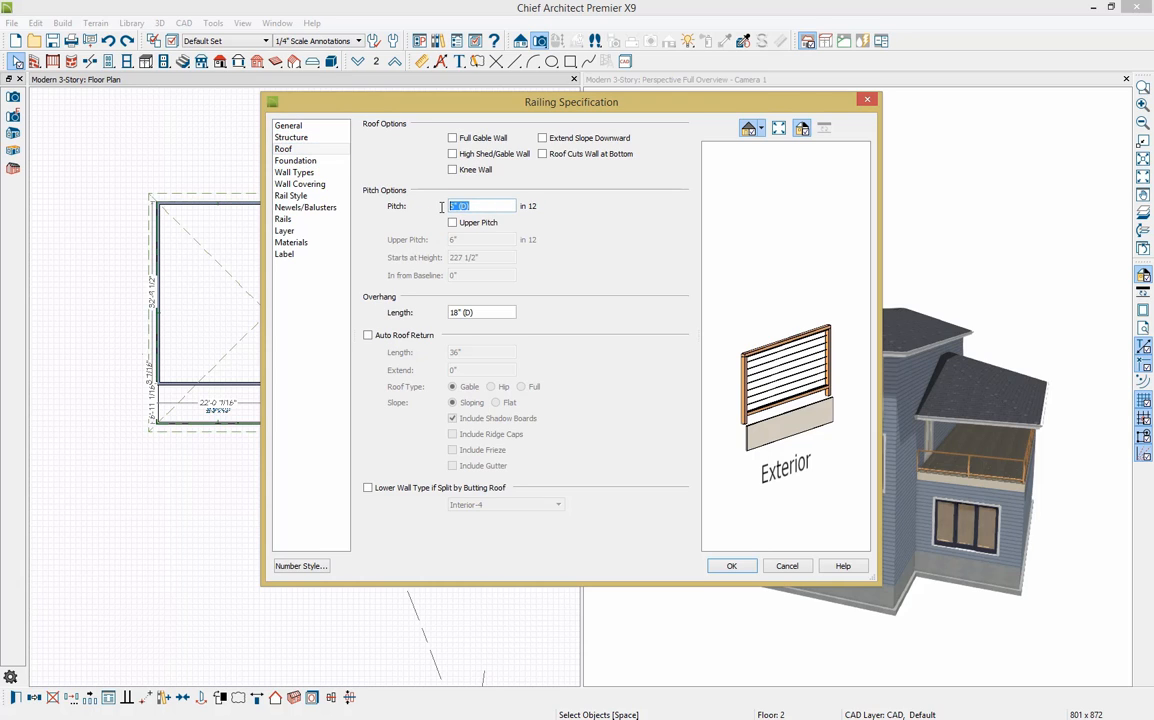
{"action": "type", "text": "3"}
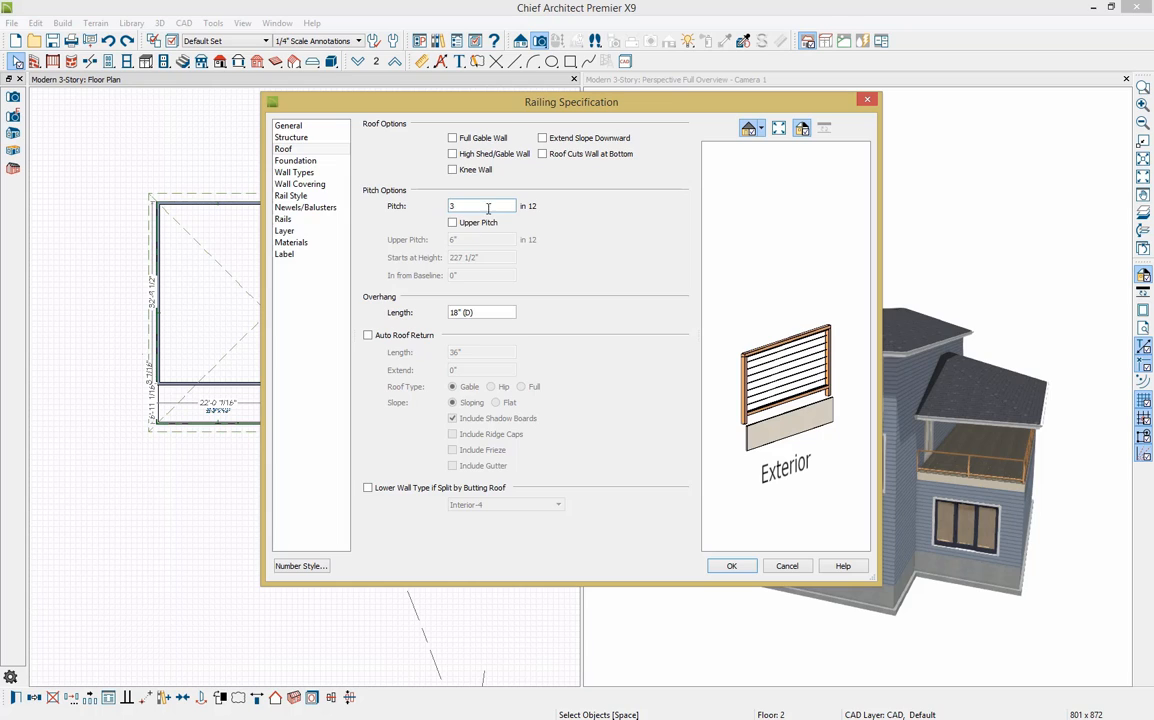
{"action": "left_click", "coordinate": [733, 566]}
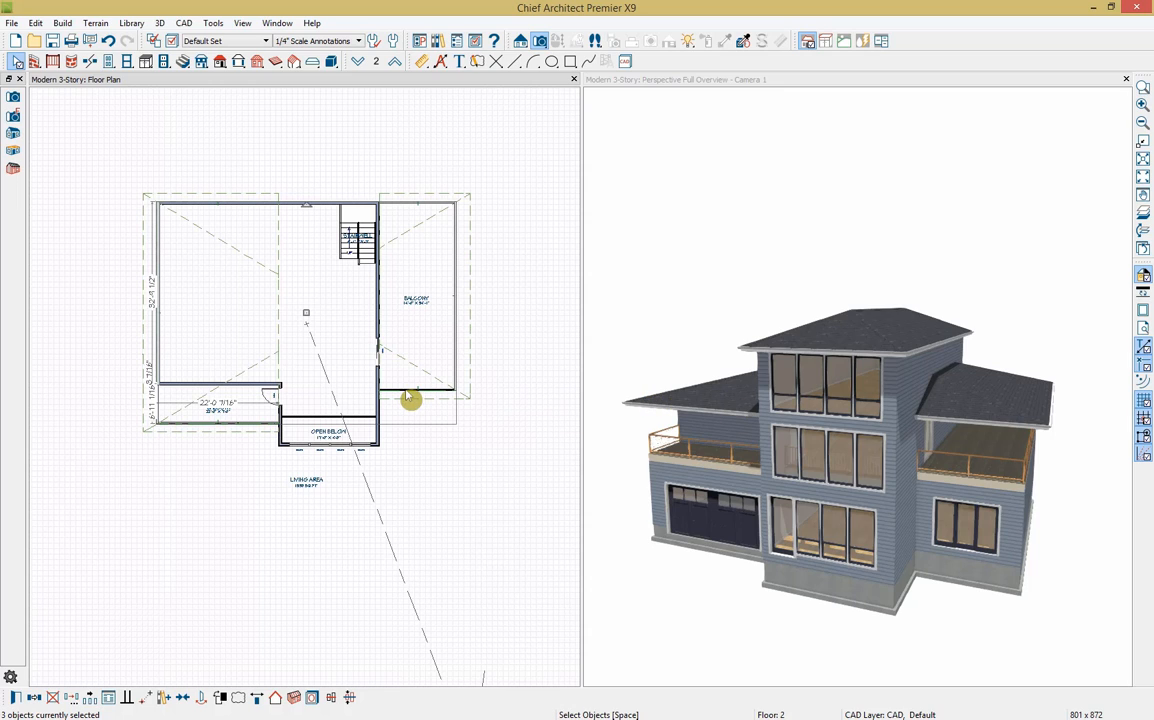
Make floor 2's rear walls and both balconies' front railings High Shed/Gable walls
{"action": "left_click", "coordinate": [410, 394]}
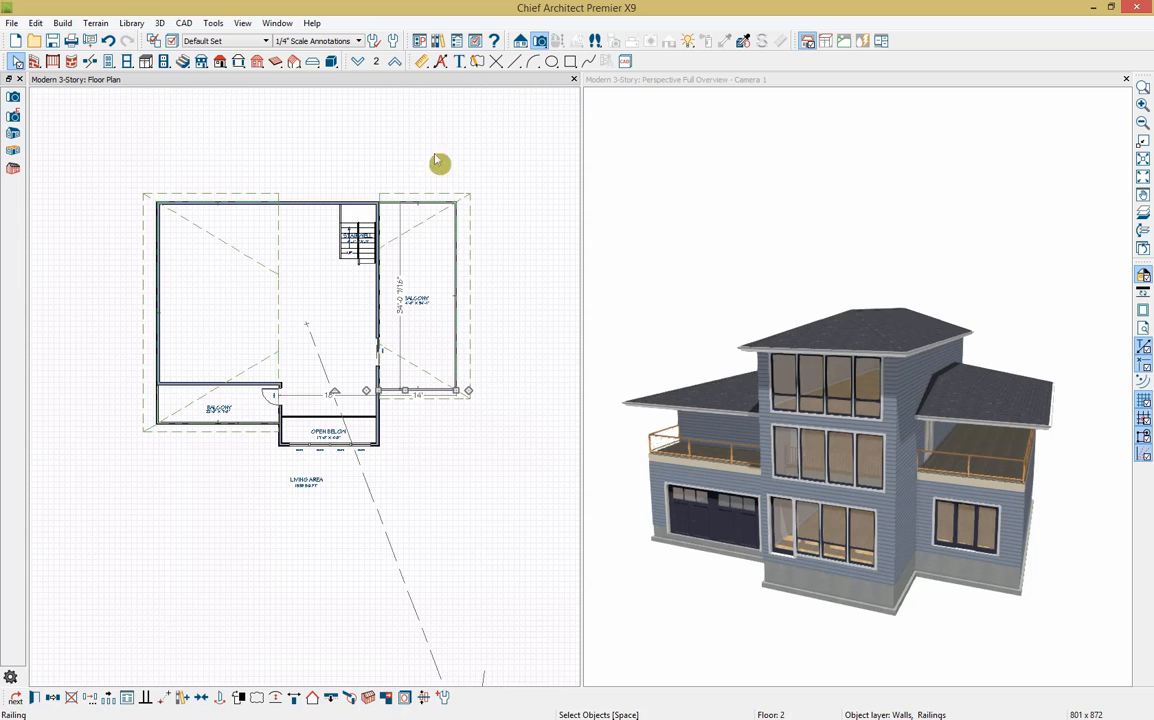
{"action": "left_click", "coordinate": [415, 204], "text": "shift"}
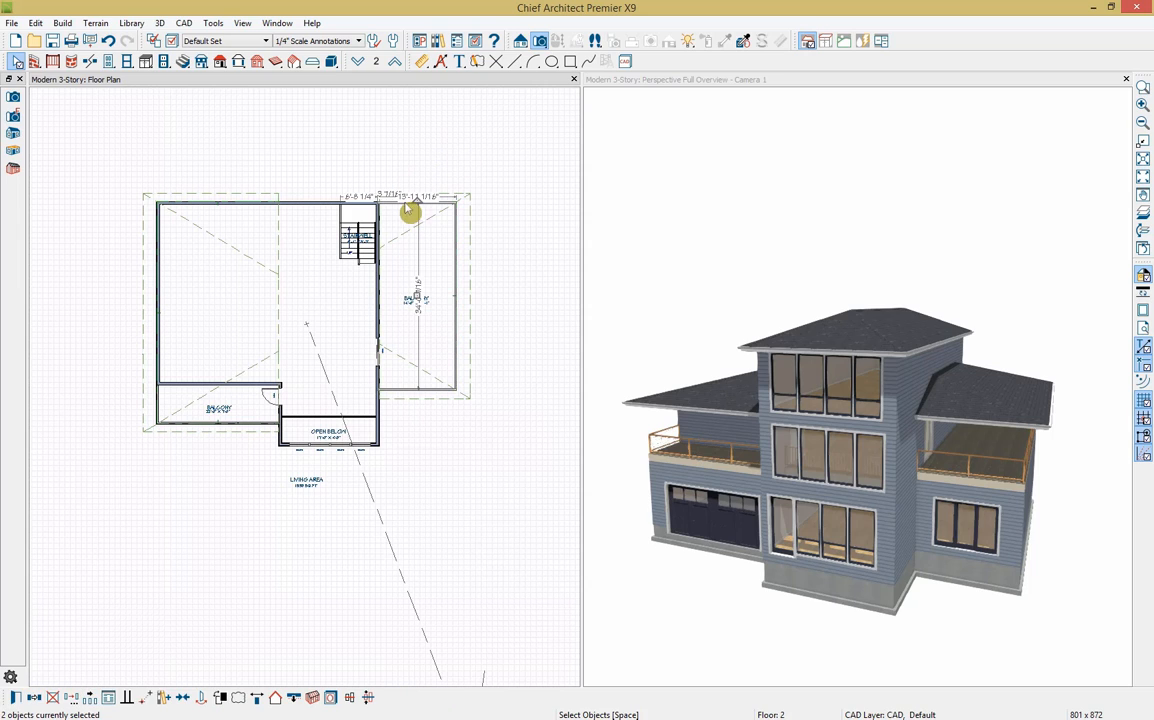
{"action": "left_click", "coordinate": [200, 204], "text": "shift"}
{"action": "left_click", "coordinate": [195, 428]}
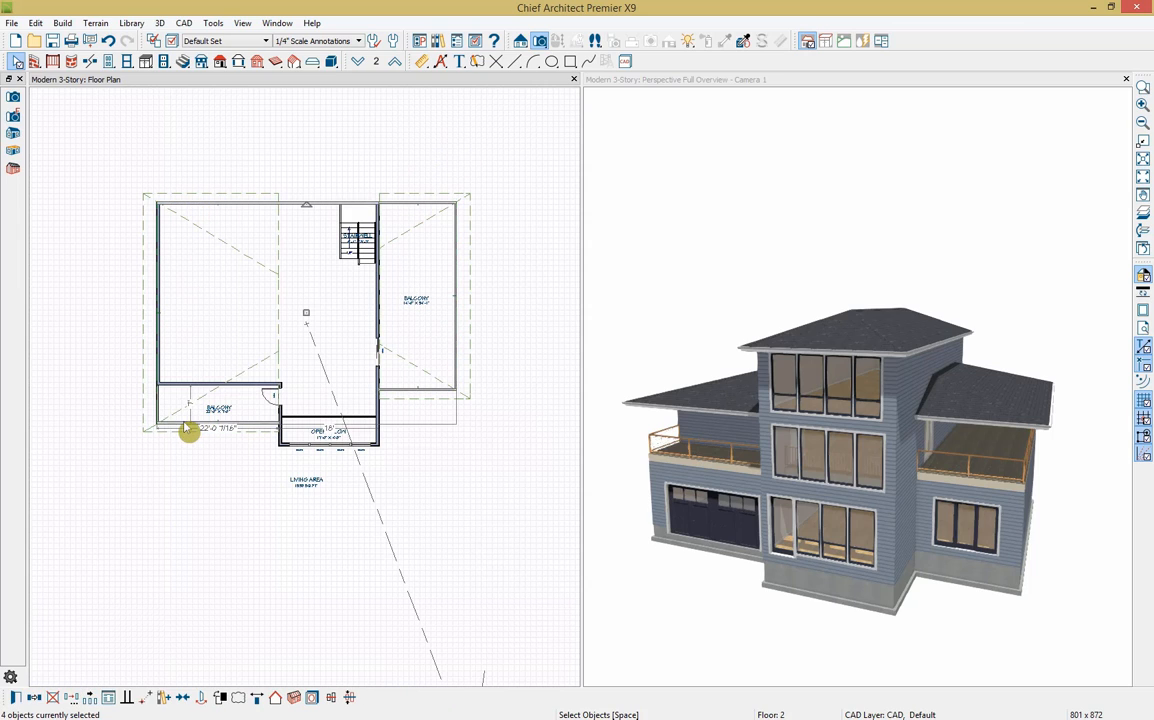
{"action": "left_click", "coordinate": [16, 698]}
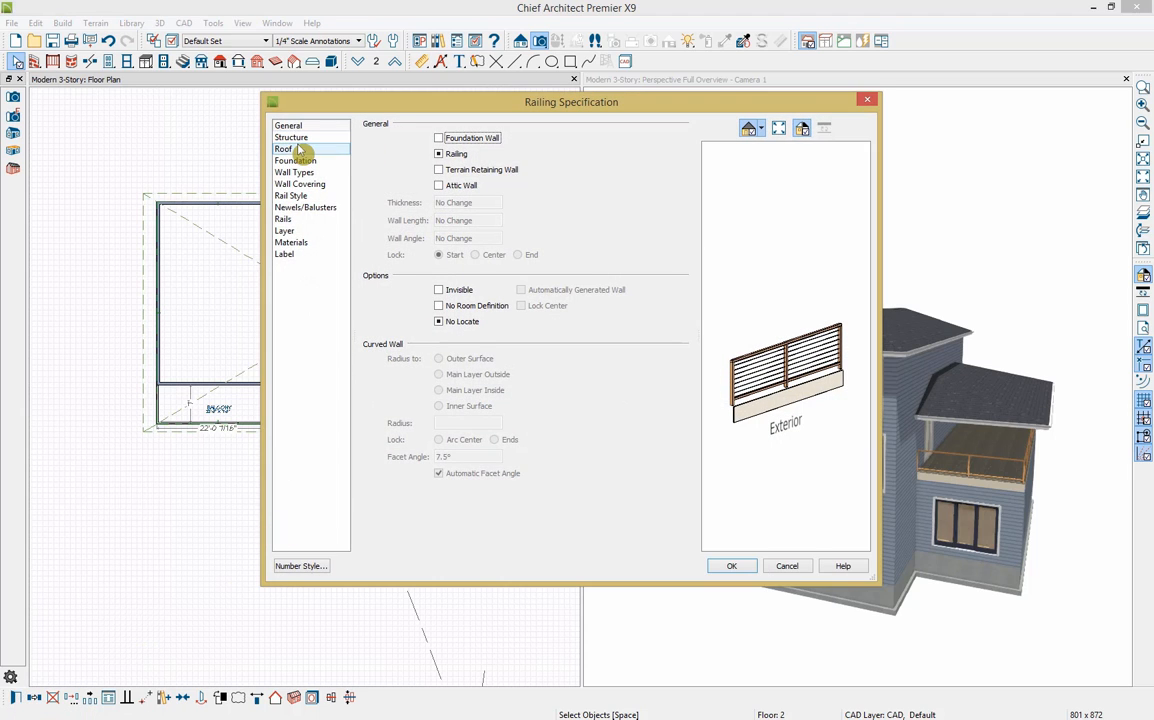
{"action": "left_click", "coordinate": [300, 149]}
{"action": "left_click", "coordinate": [486, 158]}
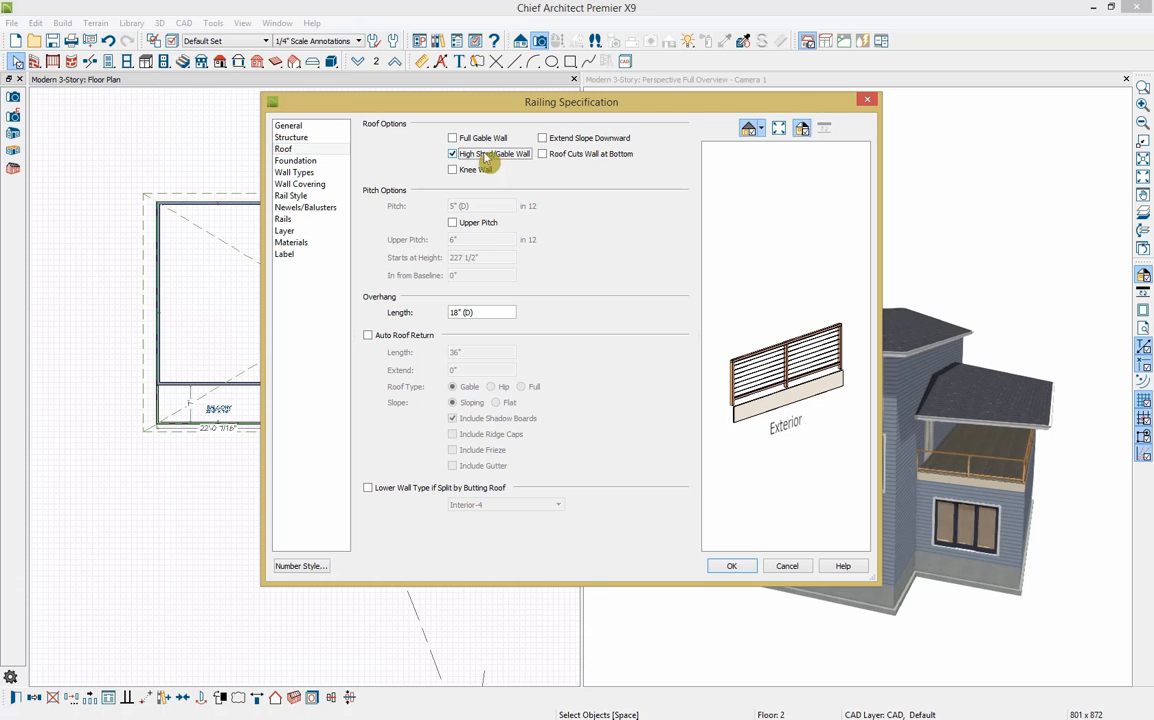
{"action": "left_click", "coordinate": [740, 566]}
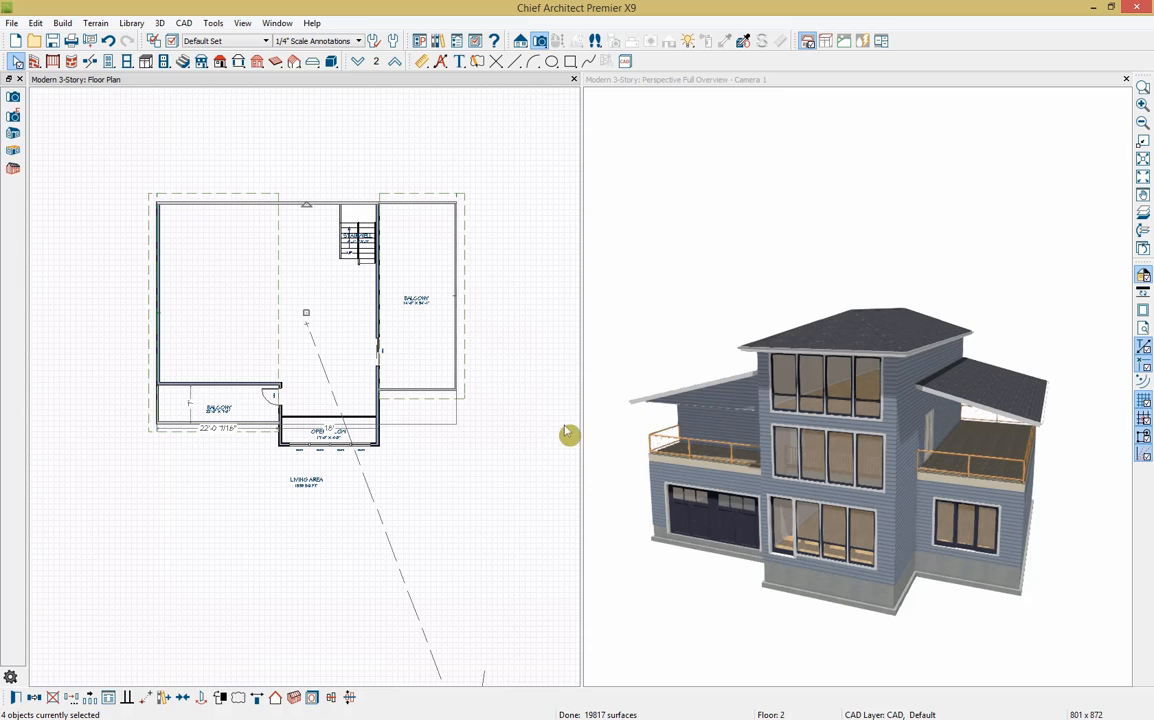
{"action": "left_click", "coordinate": [429, 90]}
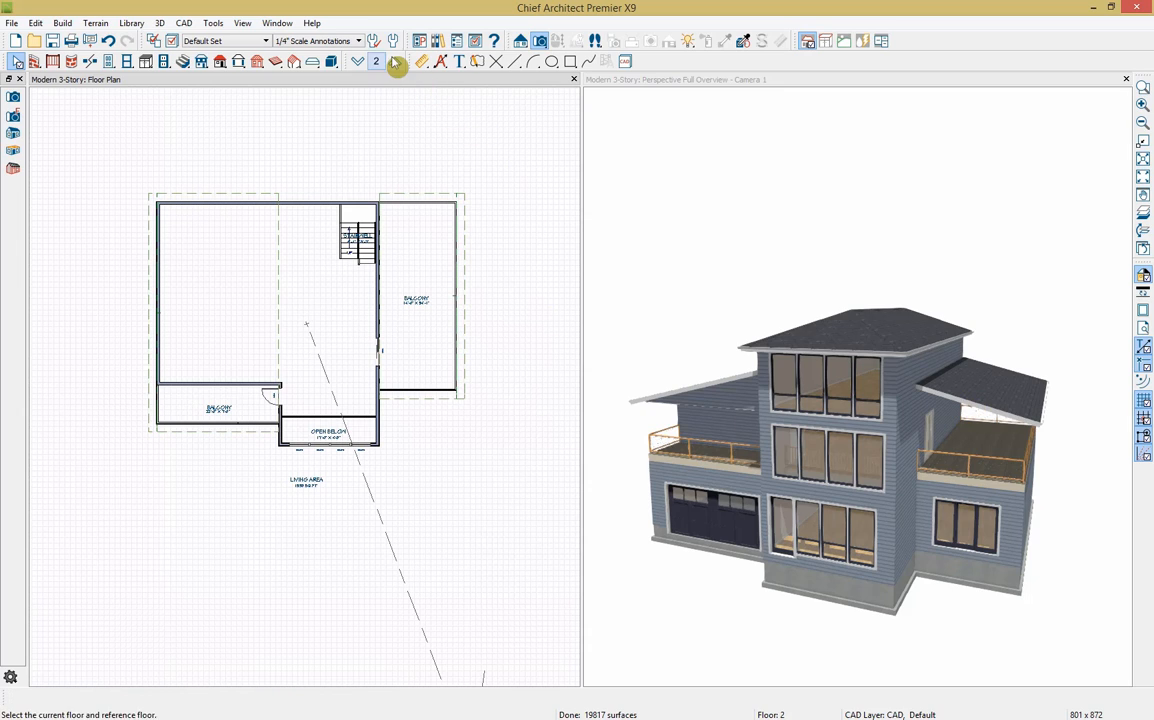
On floor 3, change the front and rear walls from hip walls to full gable walls
{"action": "left_click", "coordinate": [395, 61]}
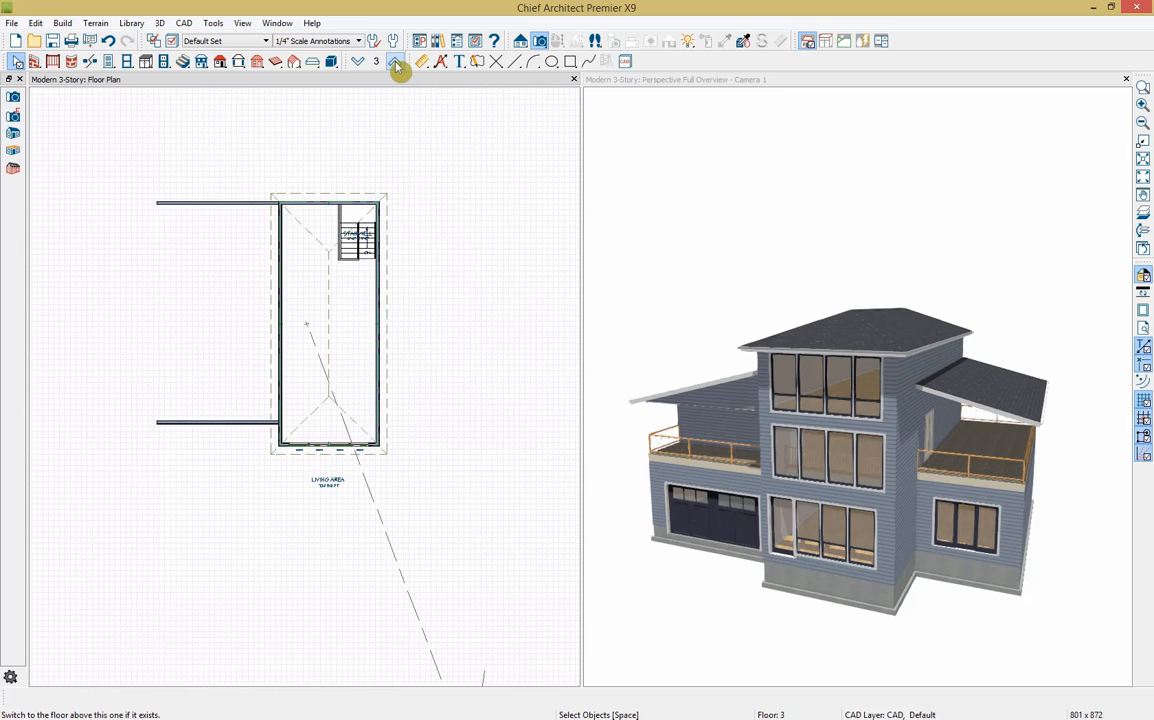
{"action": "left_click", "coordinate": [316, 204]}
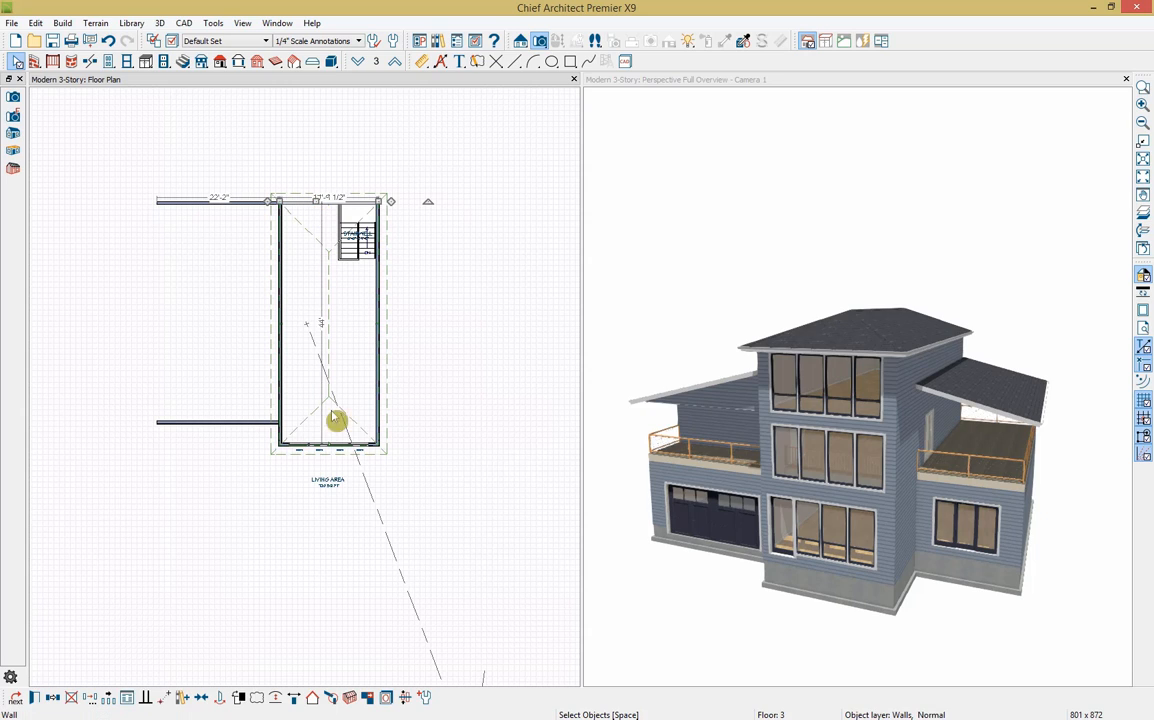
{"action": "left_click", "coordinate": [285, 446], "text": "shift"}
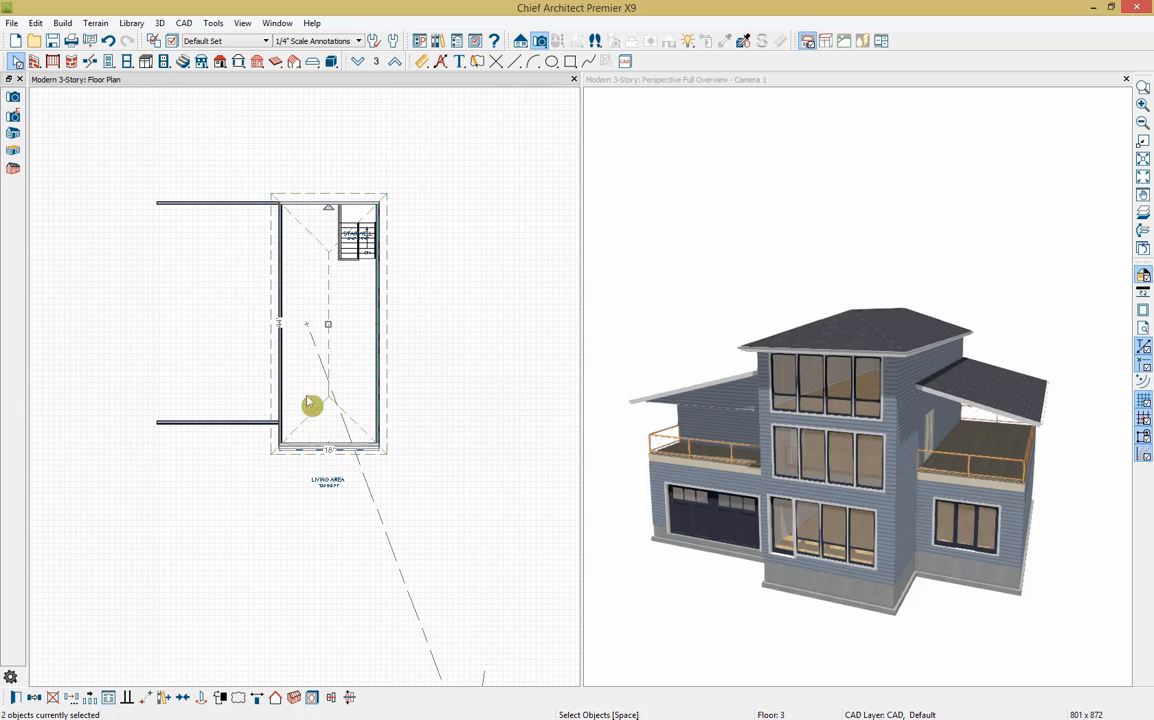
{"action": "left_click", "coordinate": [278, 704]}
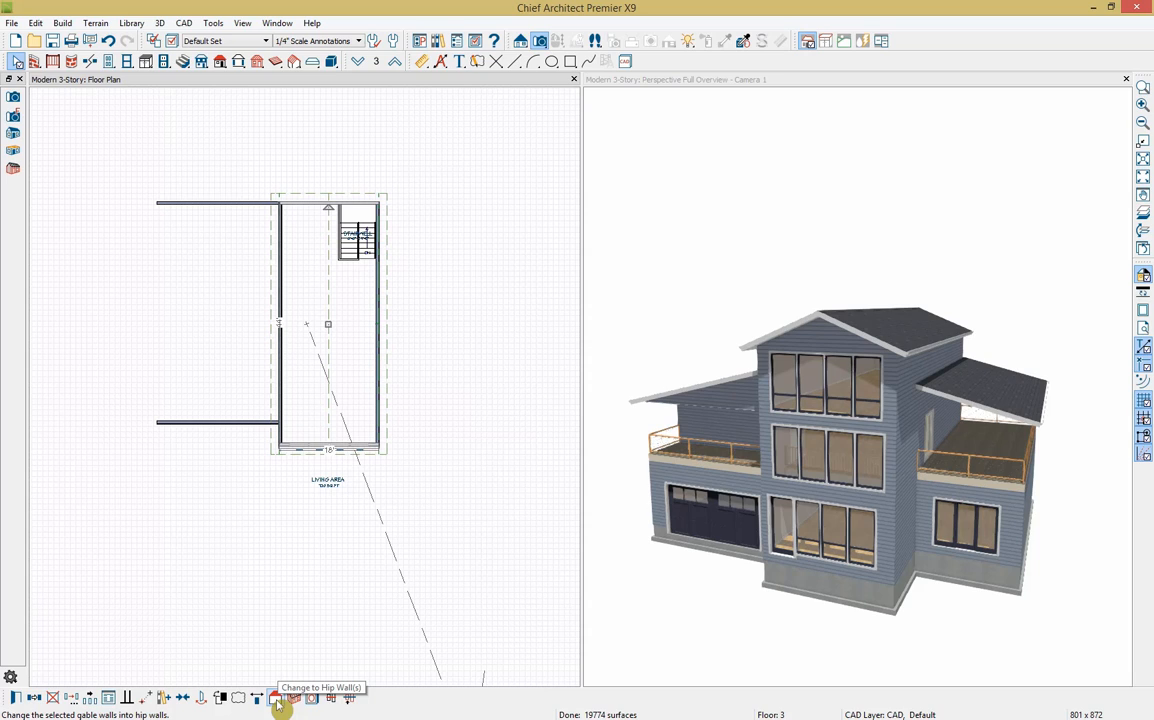
Try curving both floor 3 roof planes with the pitch locked and a 0° ridge angle, turning Auto Rebuild Roofs off, and undo the curve
{"action": "left_click", "coordinate": [392, 386]}
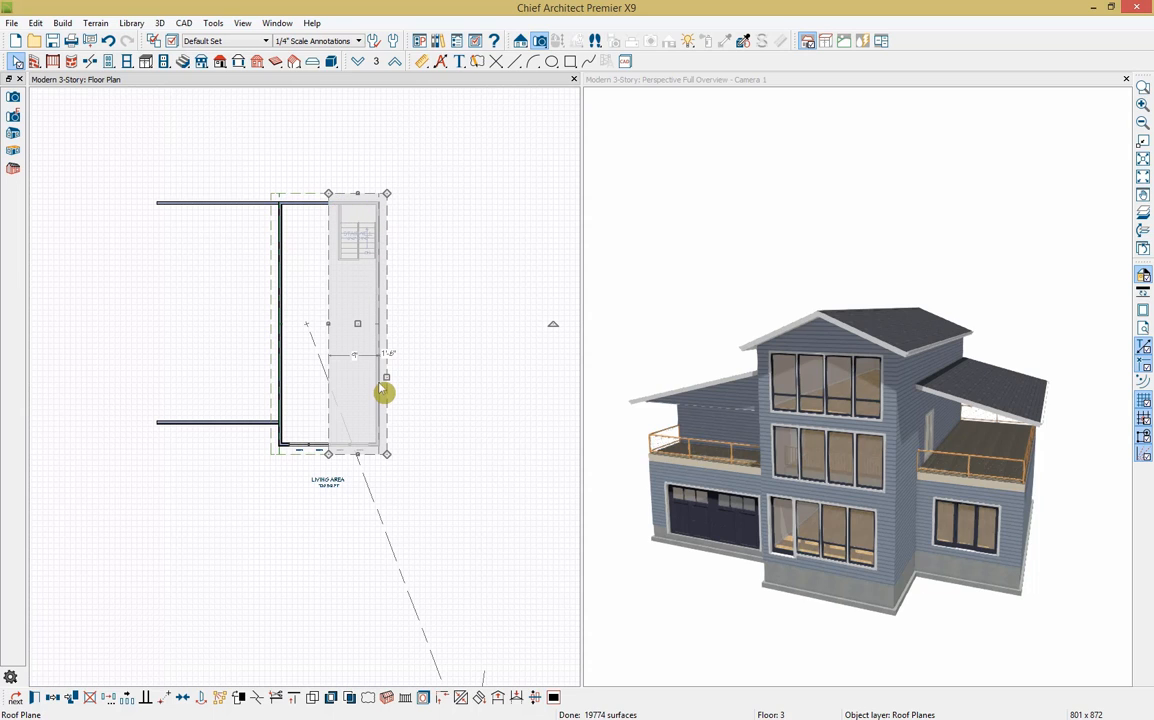
{"action": "left_click", "coordinate": [276, 382], "text": "shift"}
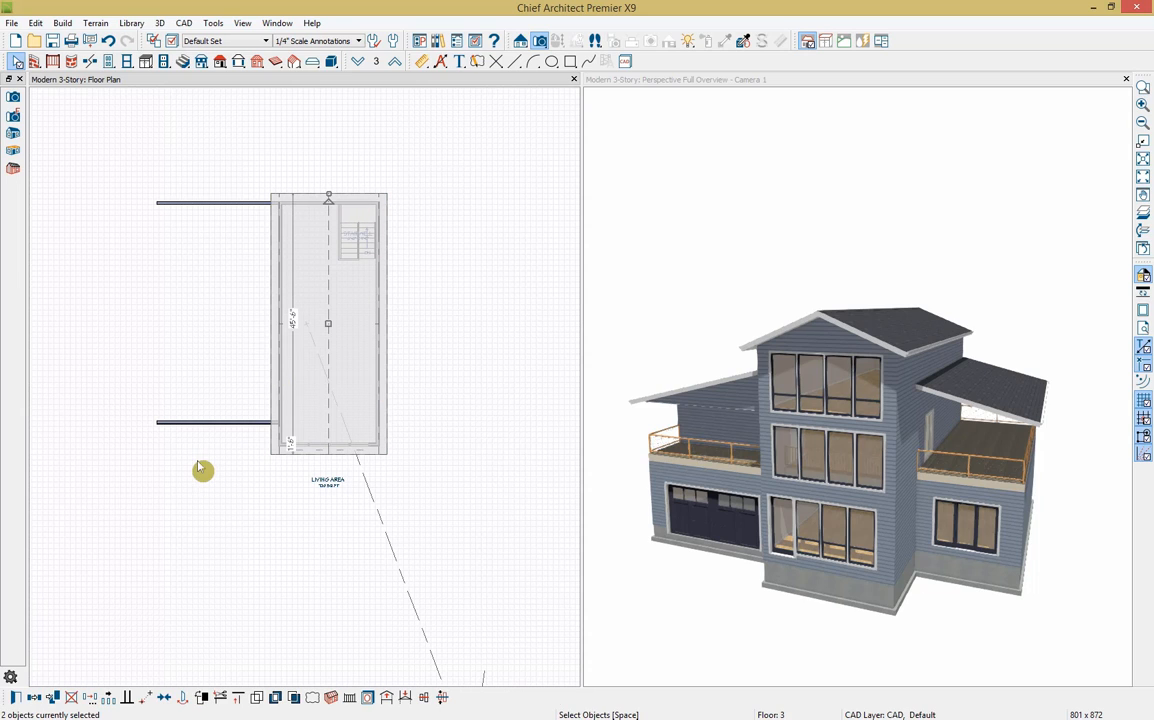
{"action": "left_click", "coordinate": [16, 697]}
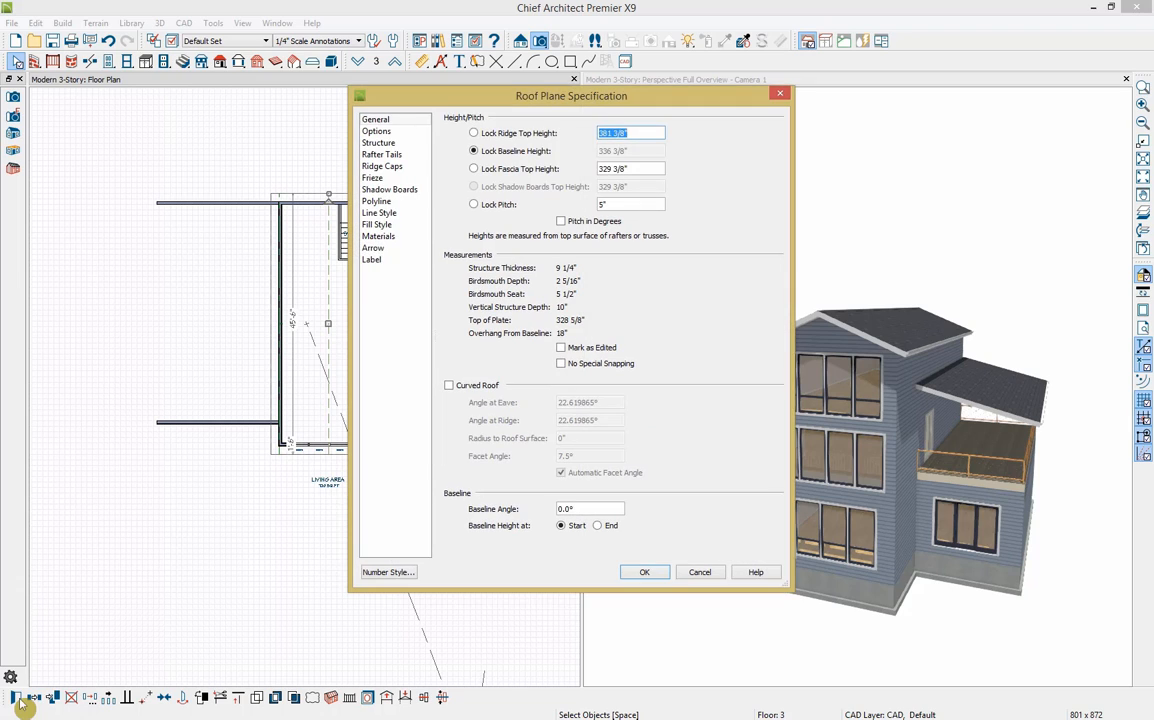
{"action": "left_click", "coordinate": [474, 205]}
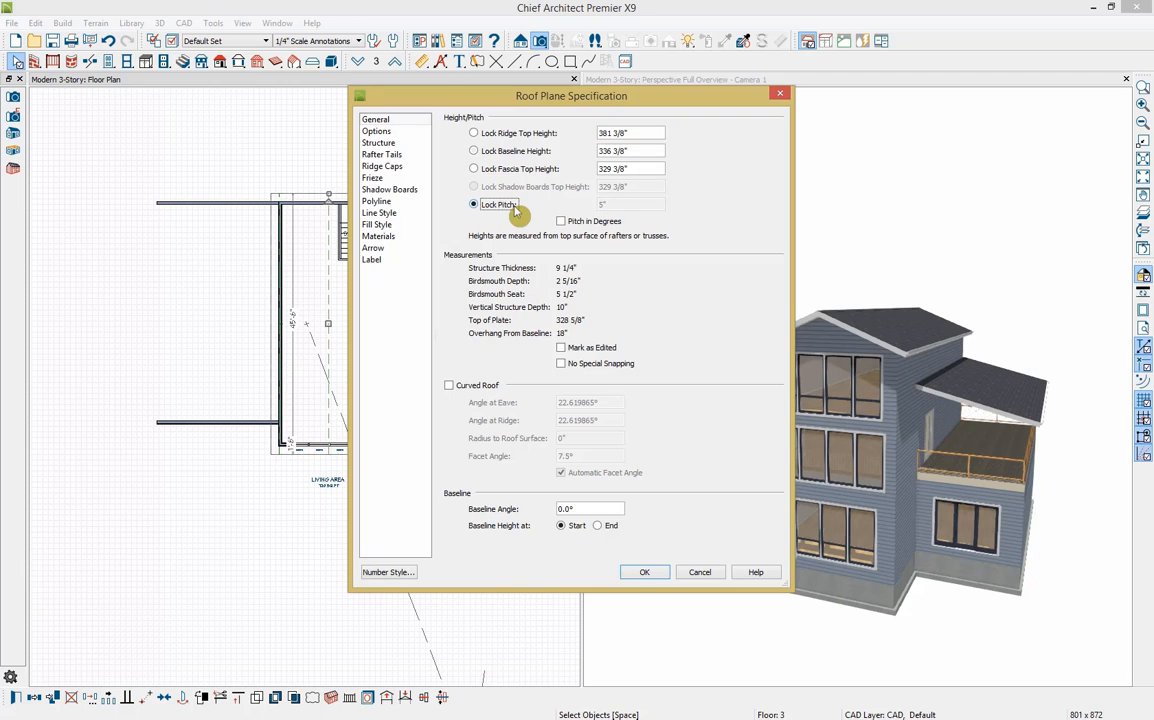
{"action": "left_click", "coordinate": [466, 387]}
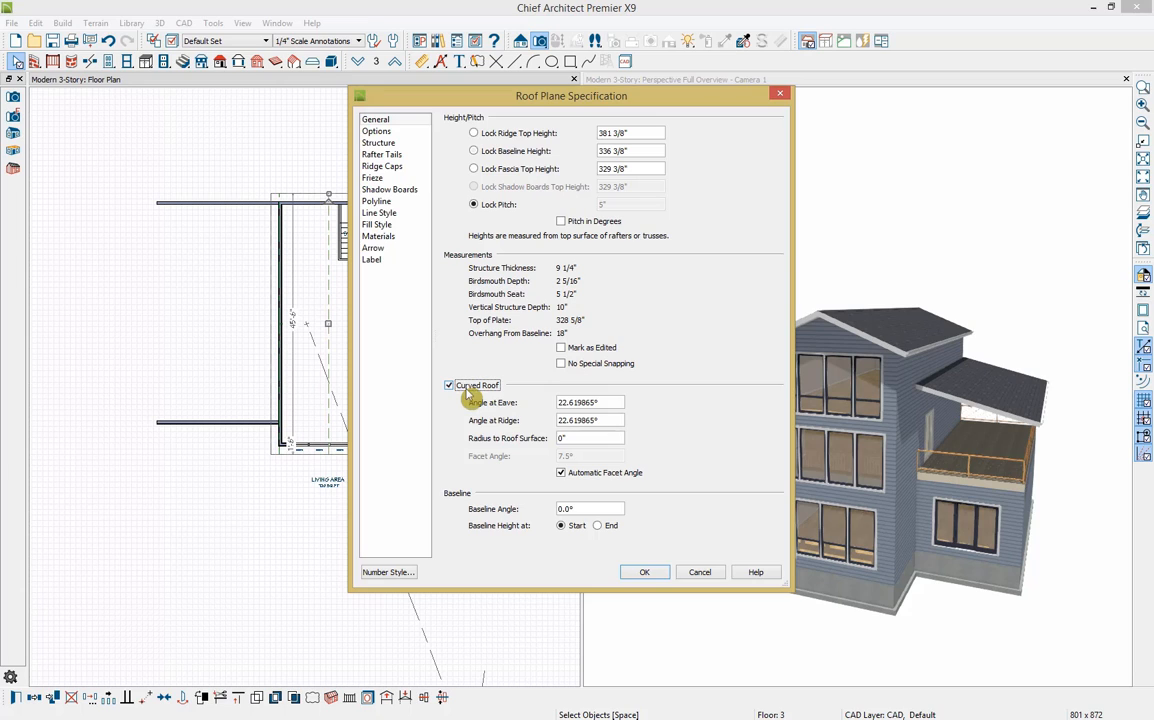
{"action": "left_click_drag", "start_coordinate": [619, 422], "coordinate": [546, 423]}
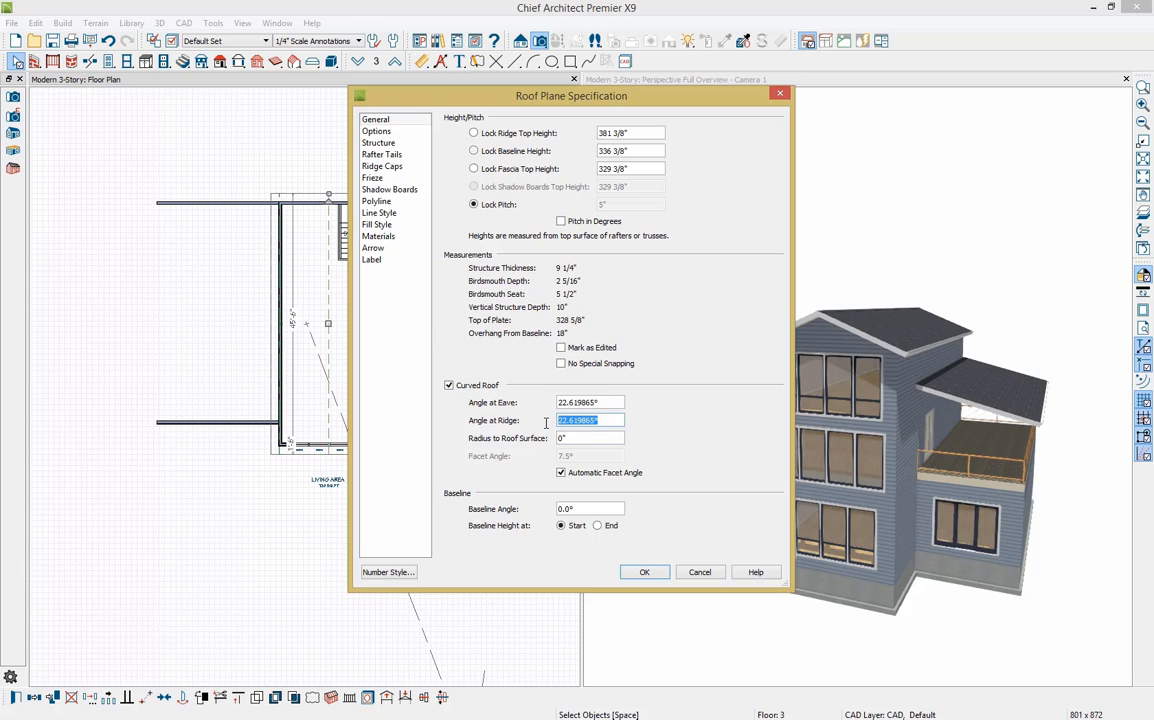
{"action": "left_click", "coordinate": [563, 437]}
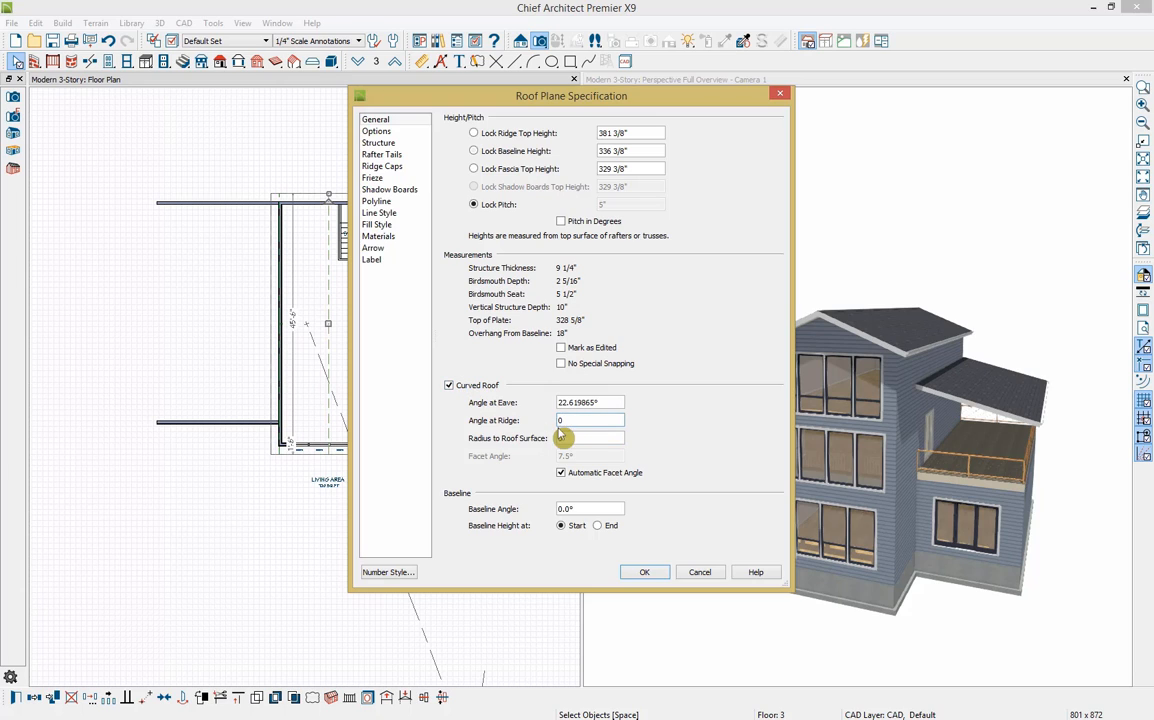
{"action": "left_click", "coordinate": [573, 437]}
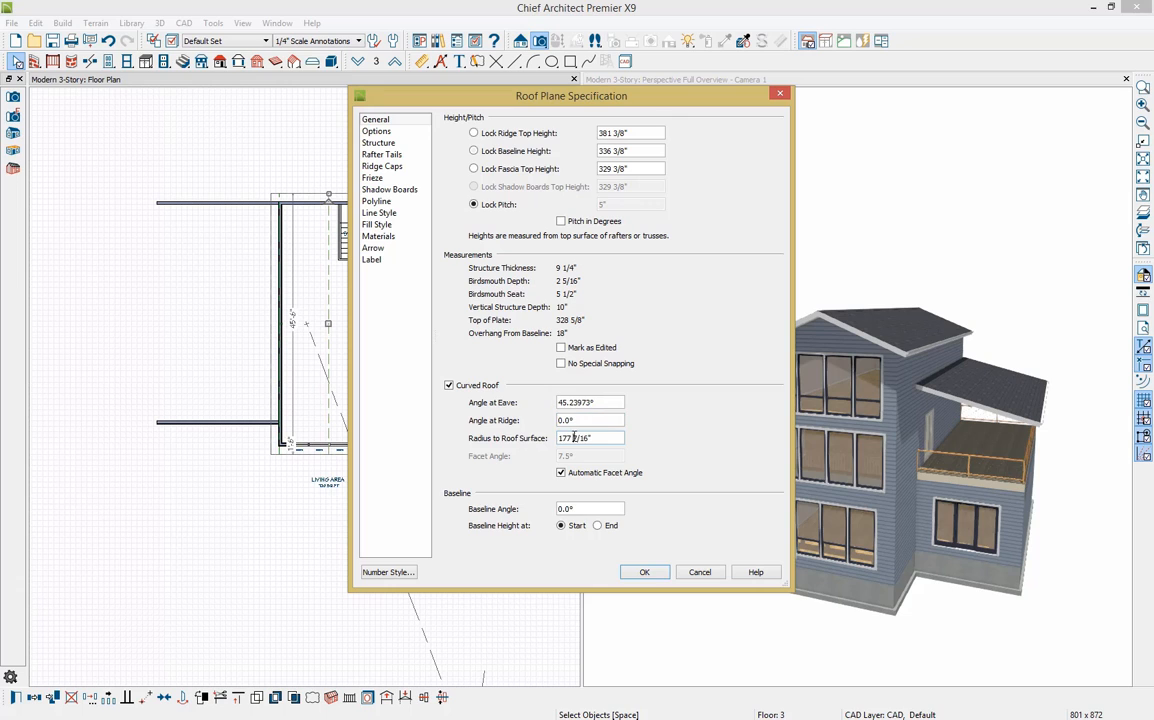
{"action": "left_click", "coordinate": [646, 574]}
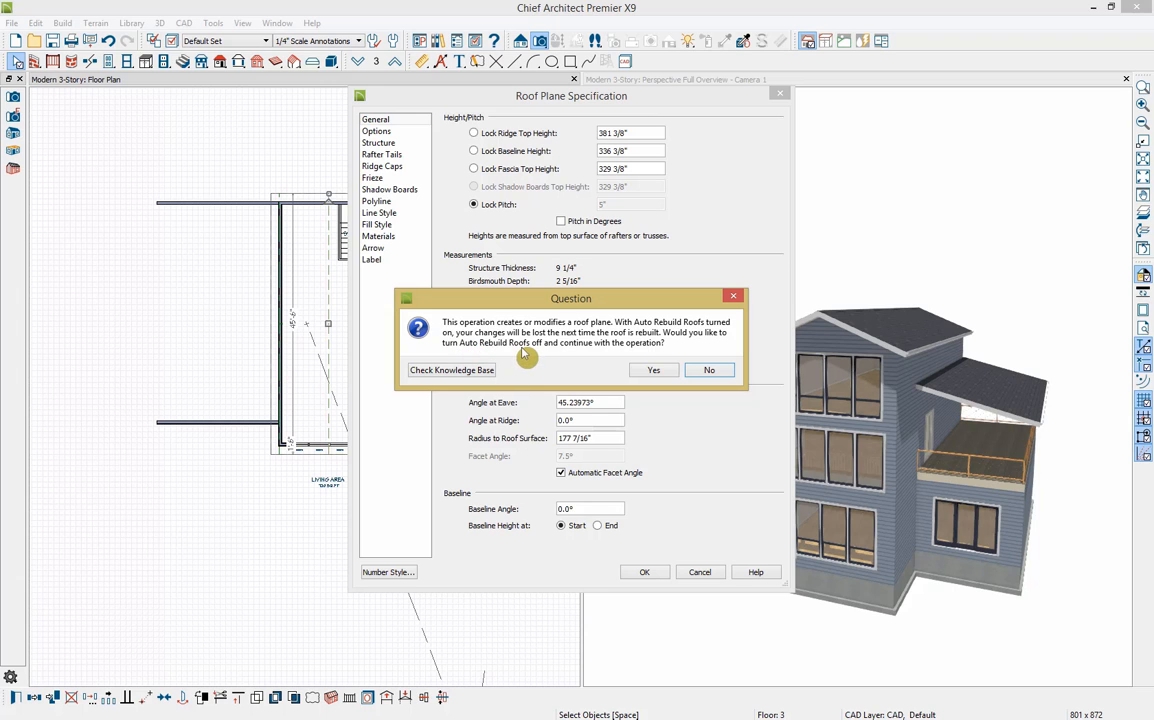
{"action": "left_click", "coordinate": [651, 371]}
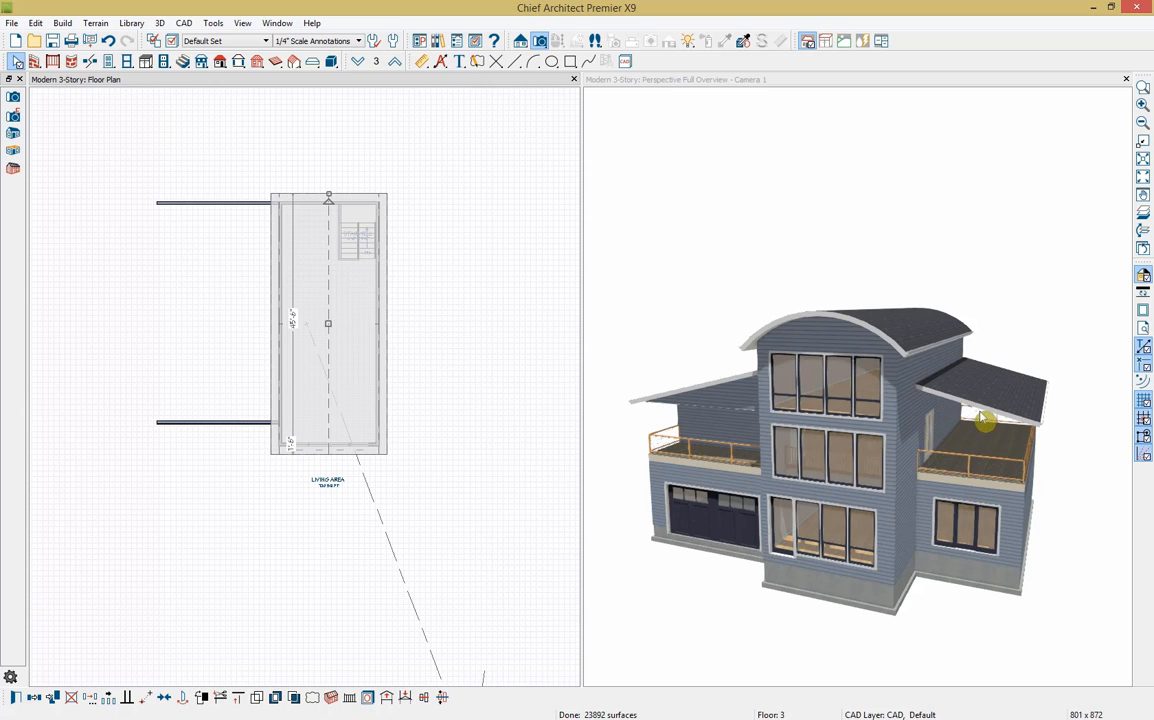
{"action": "left_click", "coordinate": [109, 41]}
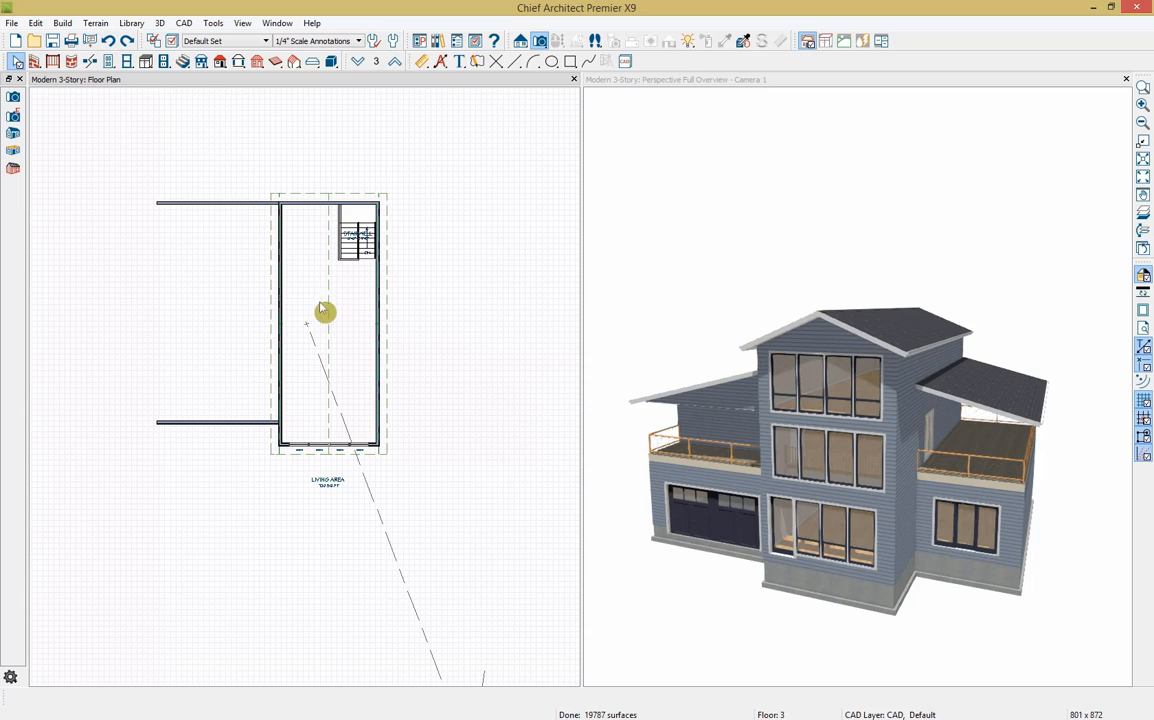
On floor 2, pull in the outer edge of the right balcony's roof plane so it covers about half the balcony's width
{"action": "left_click", "coordinate": [358, 63]}
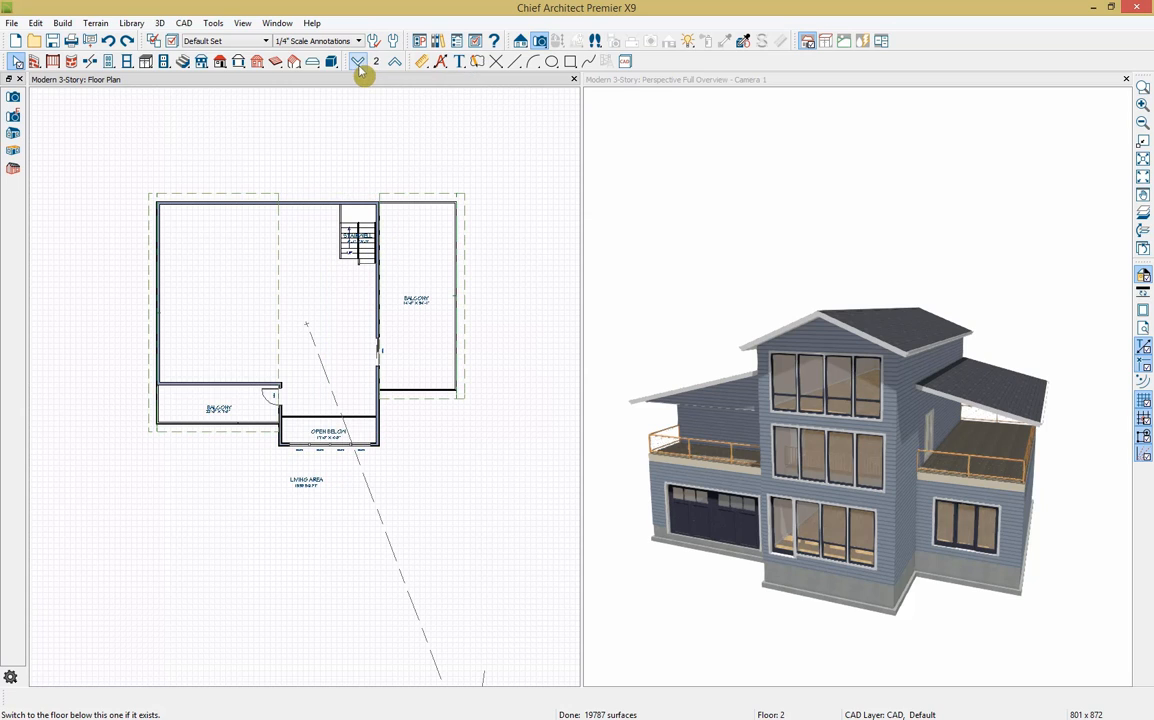
{"action": "left_click", "coordinate": [984, 401]}
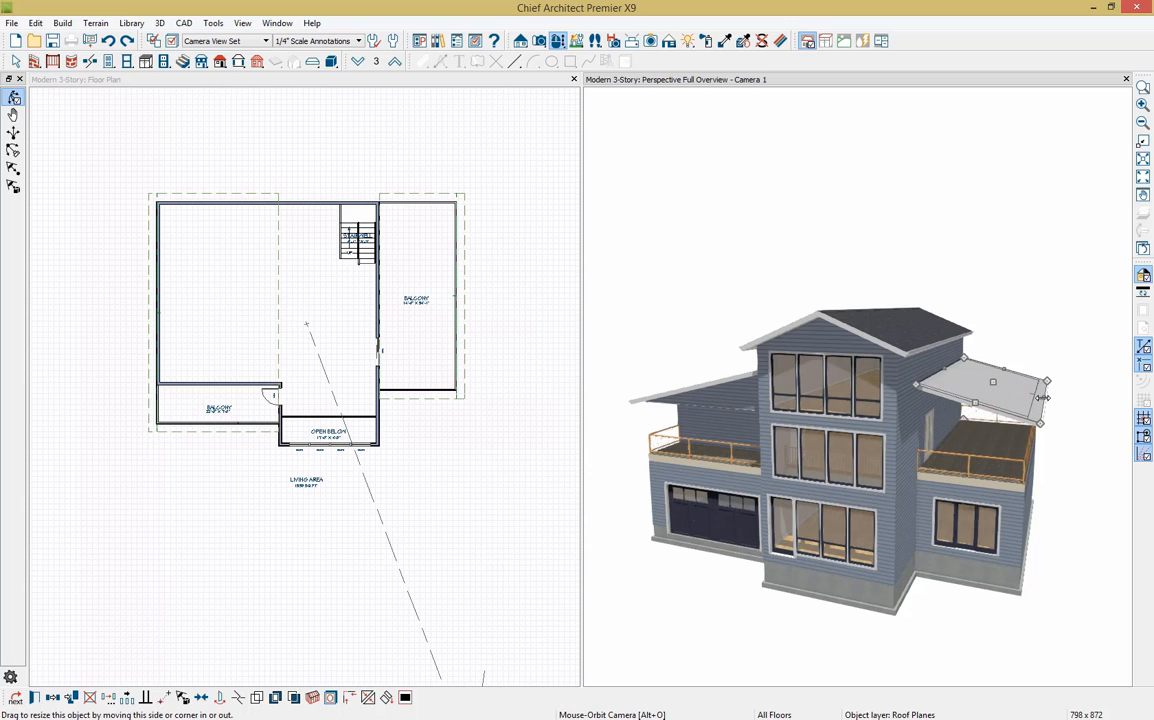
{"action": "left_click_drag", "start_coordinate": [1042, 398], "coordinate": [990, 387]}
{"action": "left_click", "coordinate": [648, 392]}
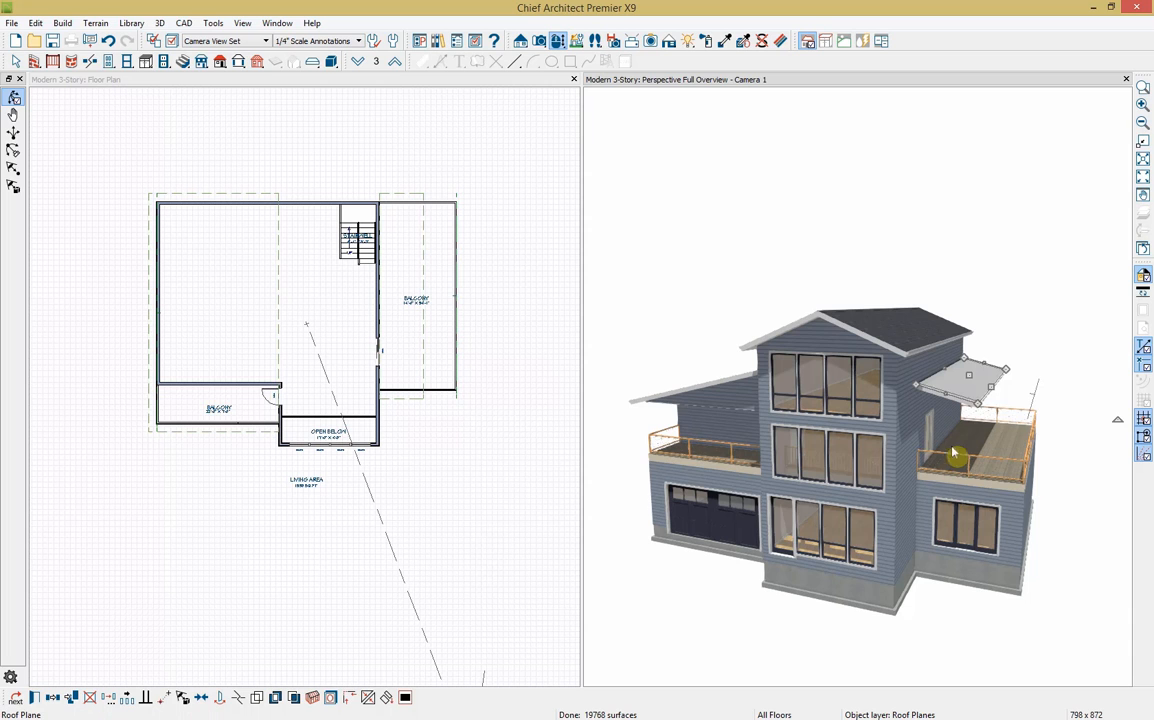
{"action": "left_click", "coordinate": [488, 83]}
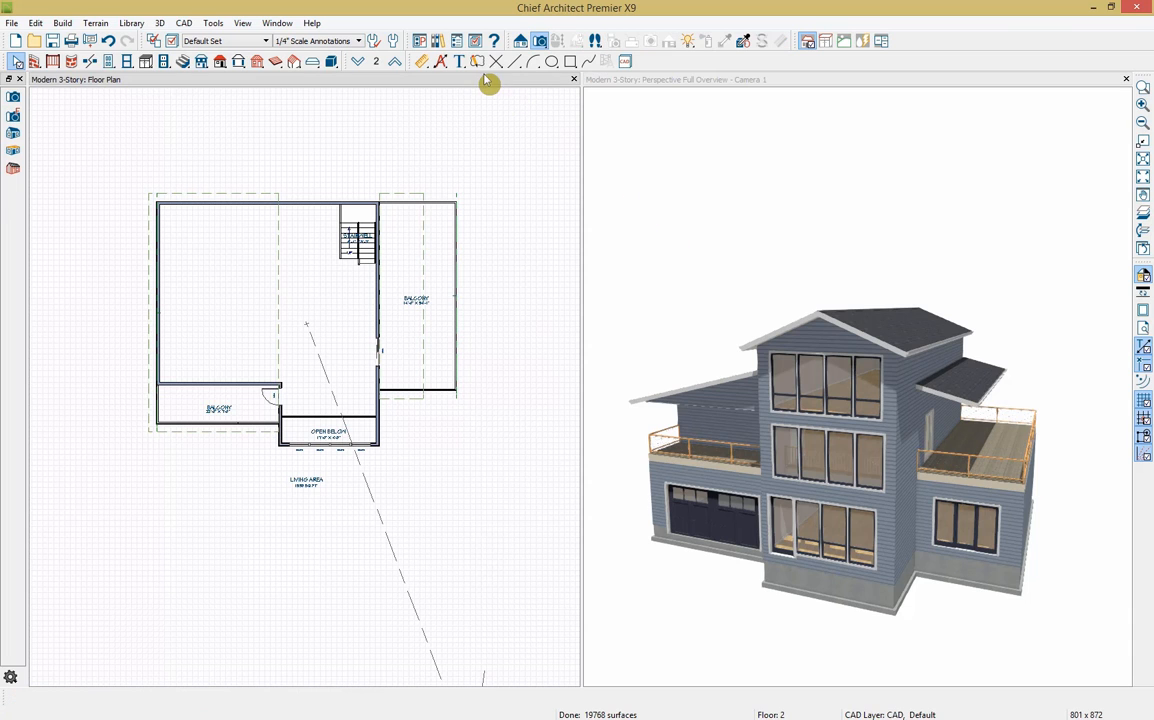
Place a 4x4 post near the rear railing of the right balcony, just inside the roof's outer edge
{"action": "scroll", "coordinate": [418, 244], "scroll_direction": "up", "scroll_amount": 5}
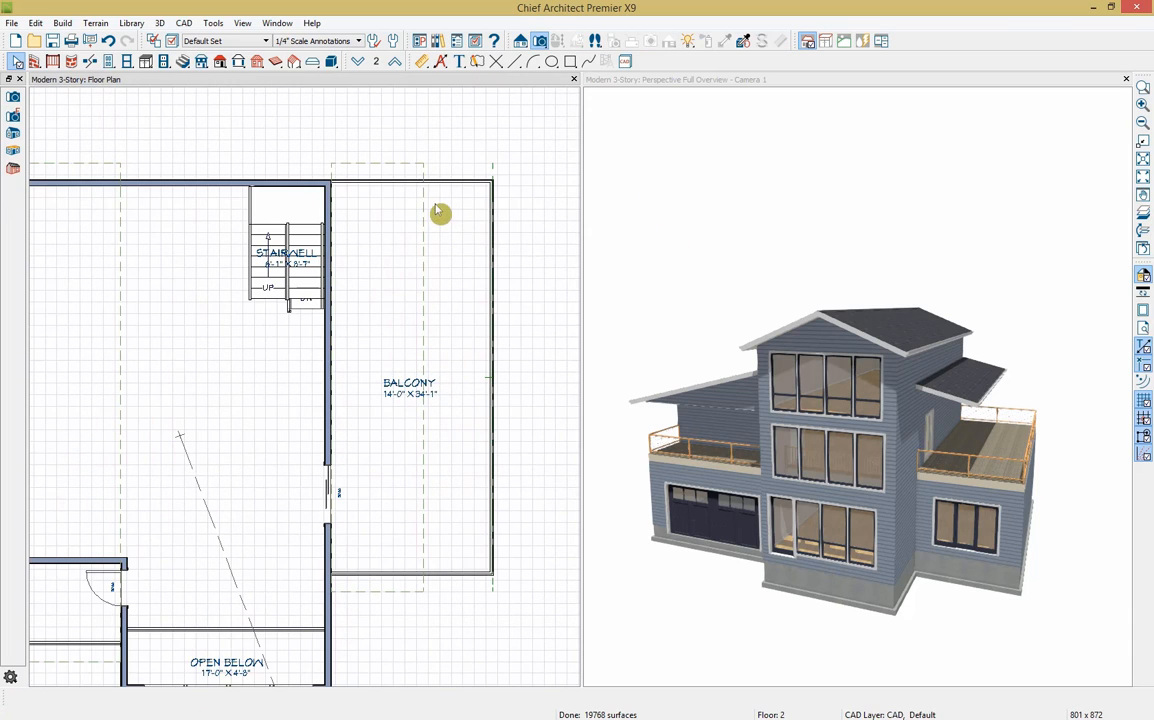
{"action": "left_click", "coordinate": [257, 63]}
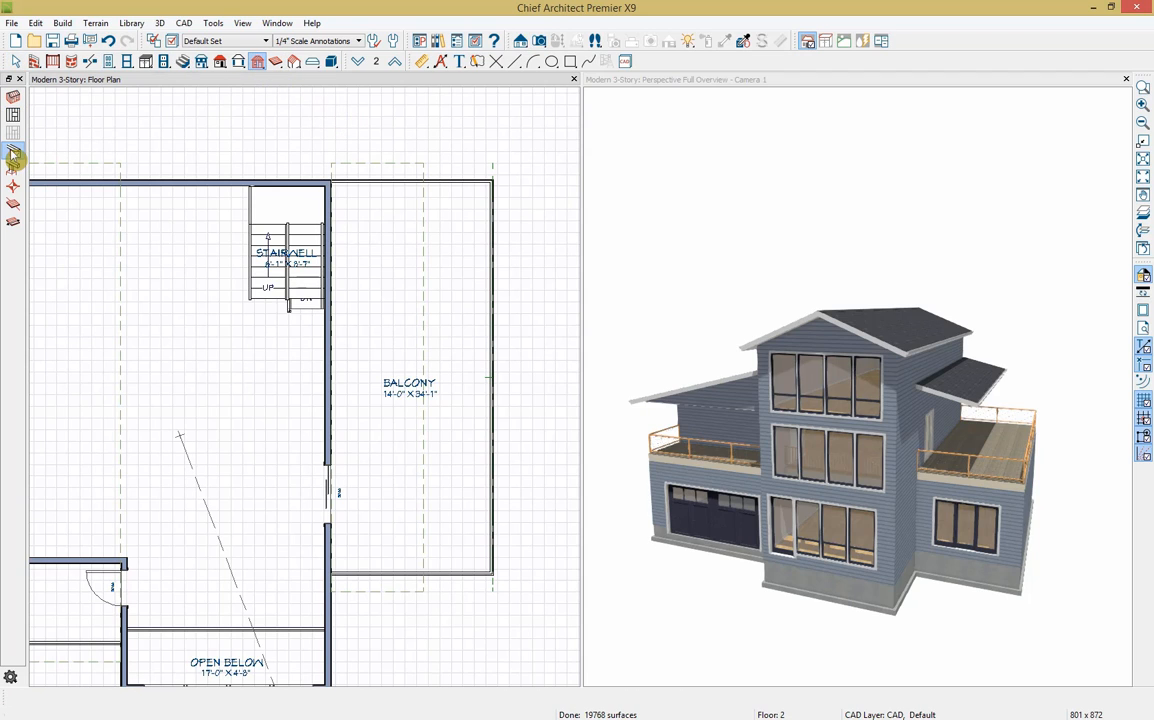
{"action": "left_click", "coordinate": [13, 152]}
{"action": "left_click", "coordinate": [413, 207]}
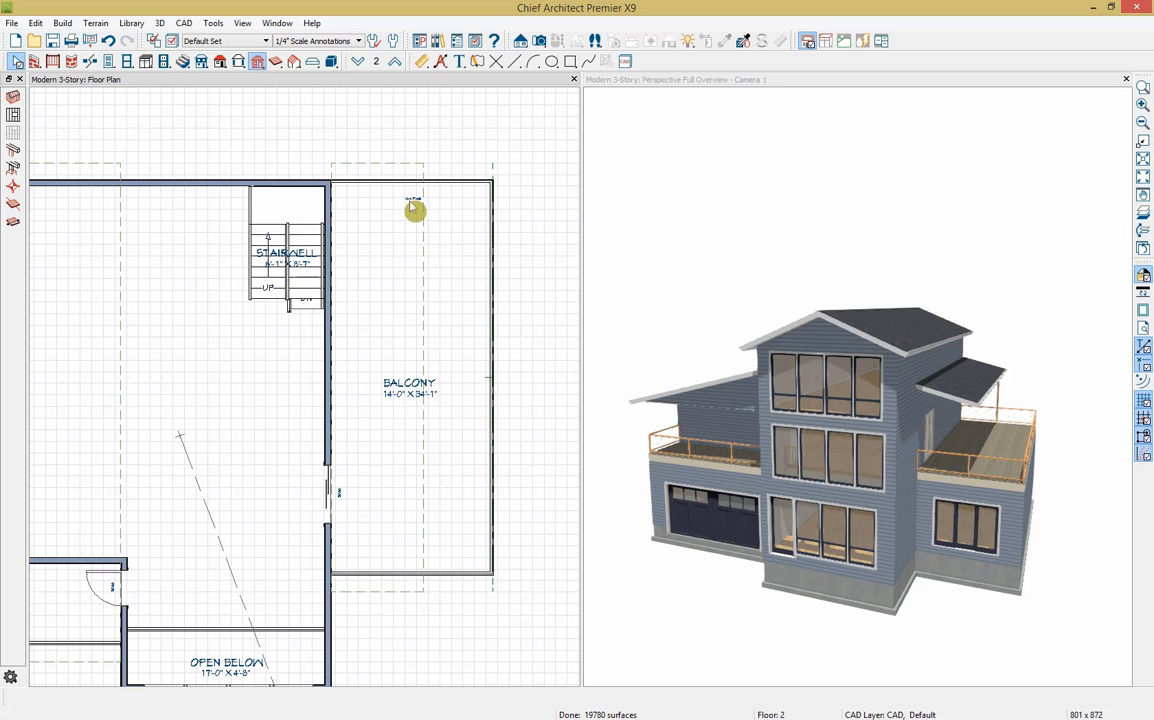
{"action": "scroll", "coordinate": [415, 208], "scroll_direction": "up", "scroll_amount": 2}
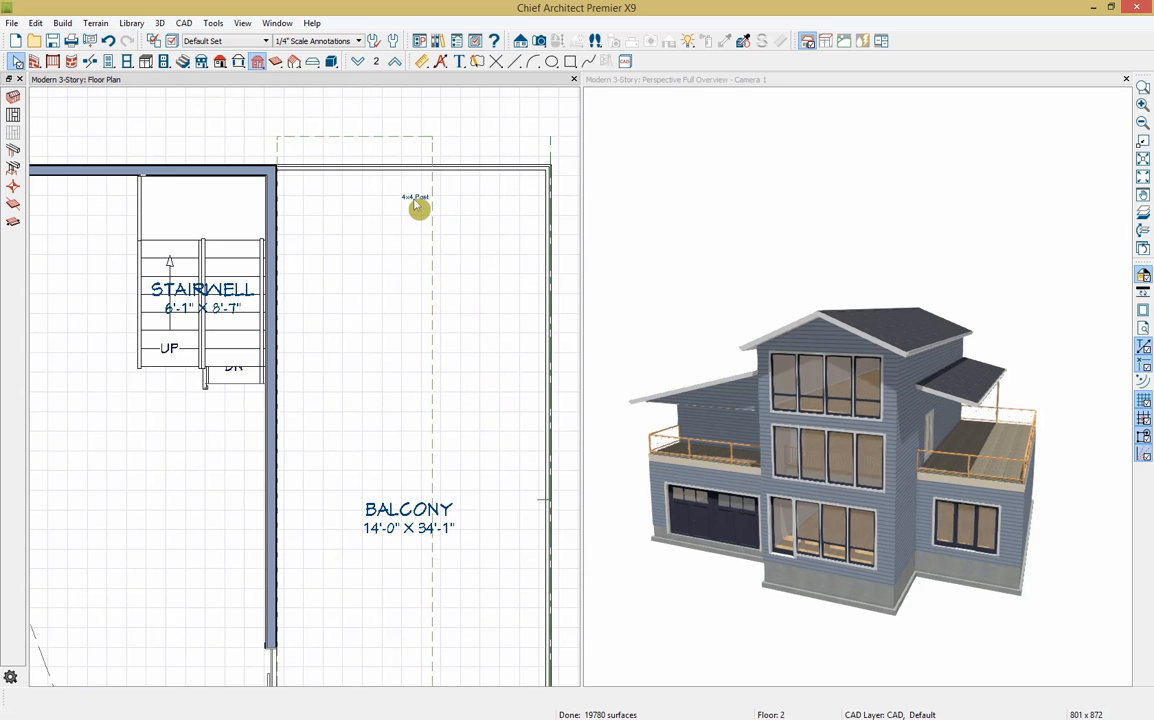
{"action": "left_click", "coordinate": [418, 207]}
{"action": "scroll", "coordinate": [510, 395], "scroll_direction": "down", "scroll_amount": 2}
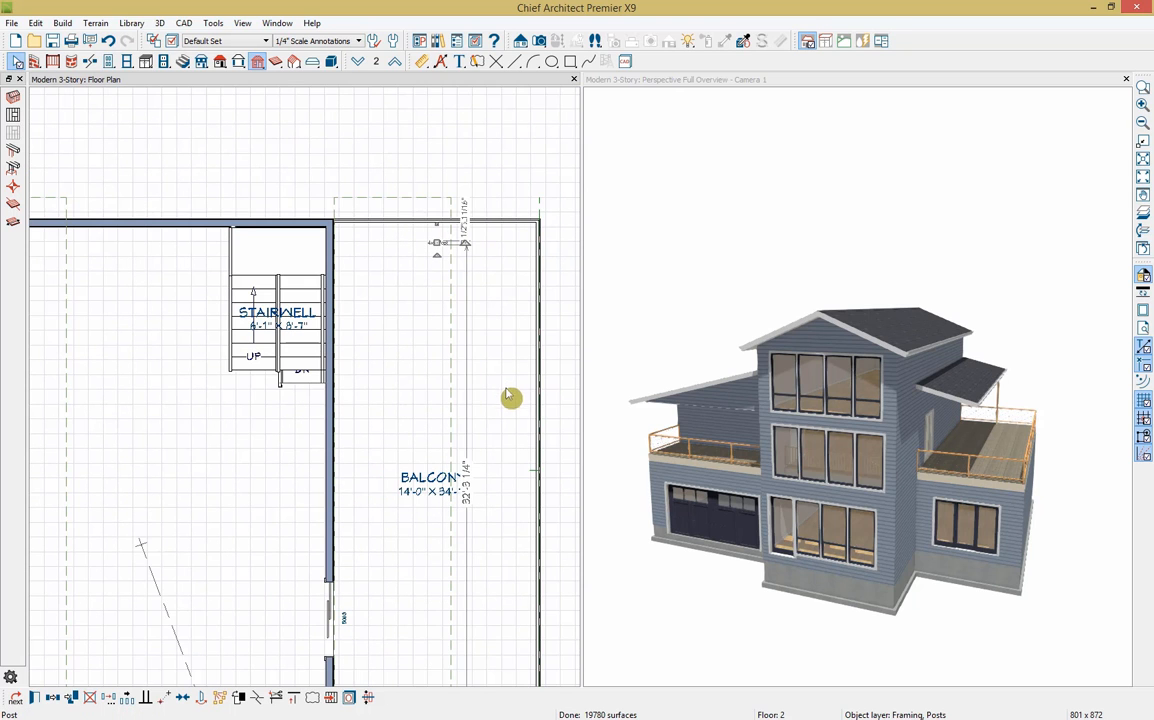
Extend the top of the rear balcony post up to the underside of the roof in the 3D view
{"action": "scroll", "coordinate": [1003, 420], "scroll_direction": "up", "scroll_amount": 5}
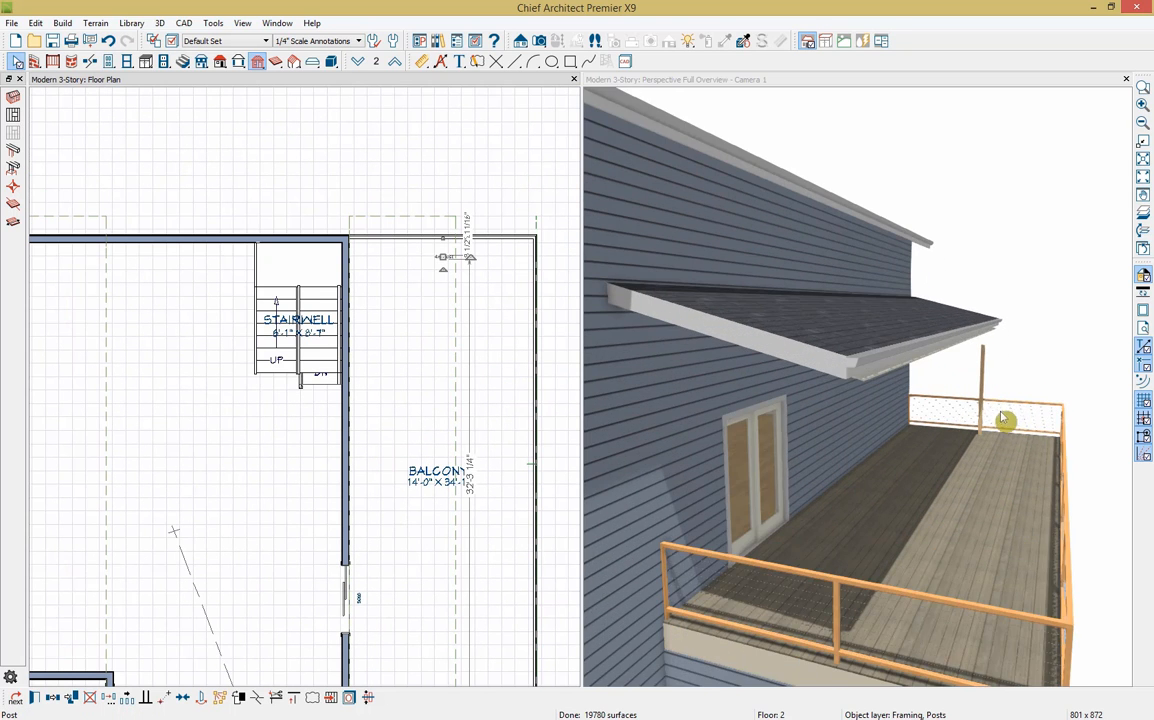
{"action": "scroll", "coordinate": [977, 406], "scroll_direction": "up", "scroll_amount": 2}
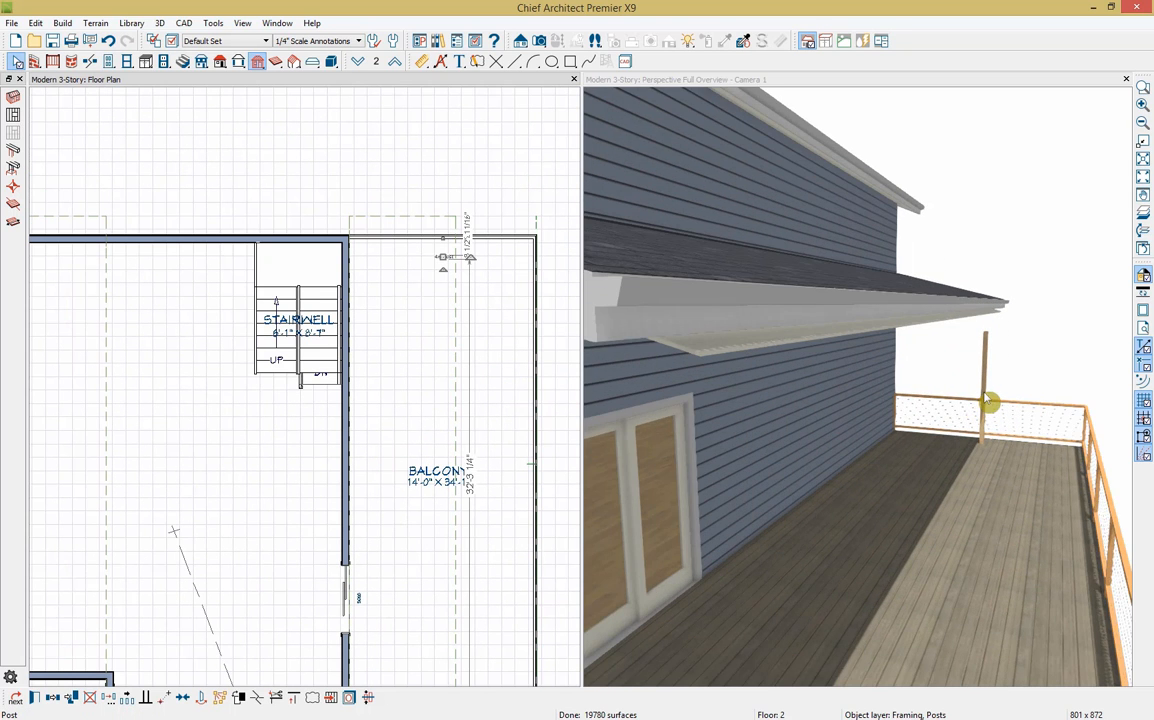
{"action": "left_click", "coordinate": [988, 402]}
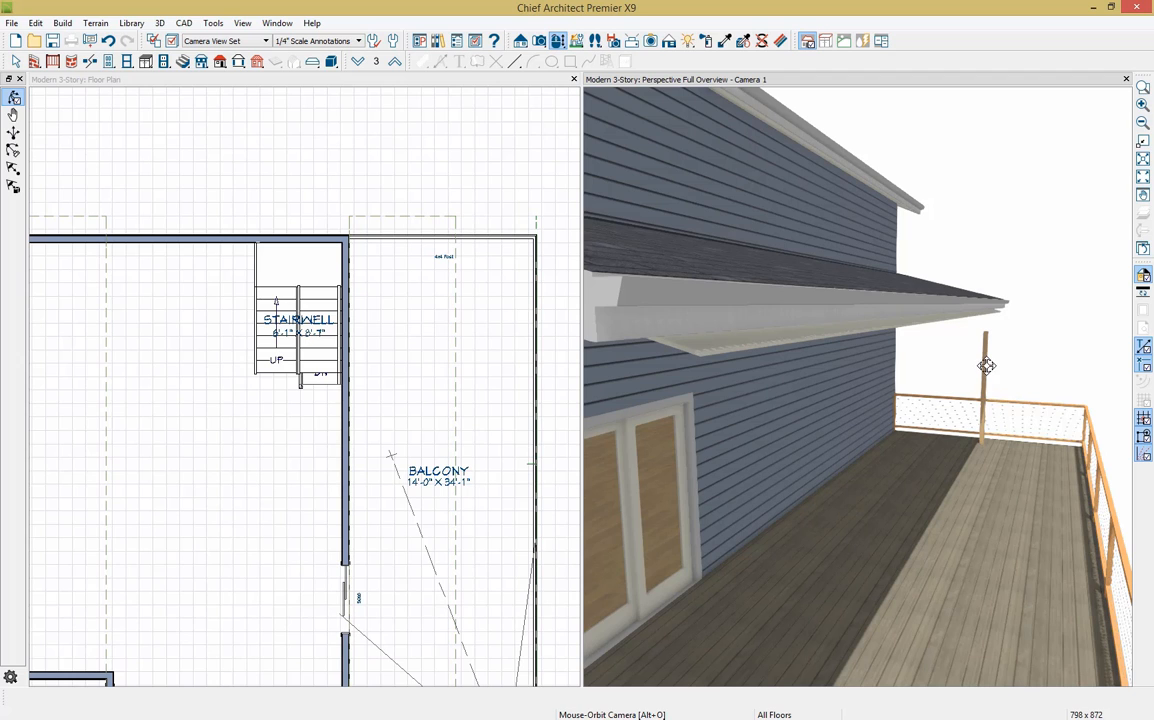
{"action": "left_click", "coordinate": [986, 345]}
{"action": "left_click_drag", "start_coordinate": [993, 343], "coordinate": [986, 306]}
{"action": "scroll", "coordinate": [1052, 412], "scroll_direction": "down", "scroll_amount": 6}
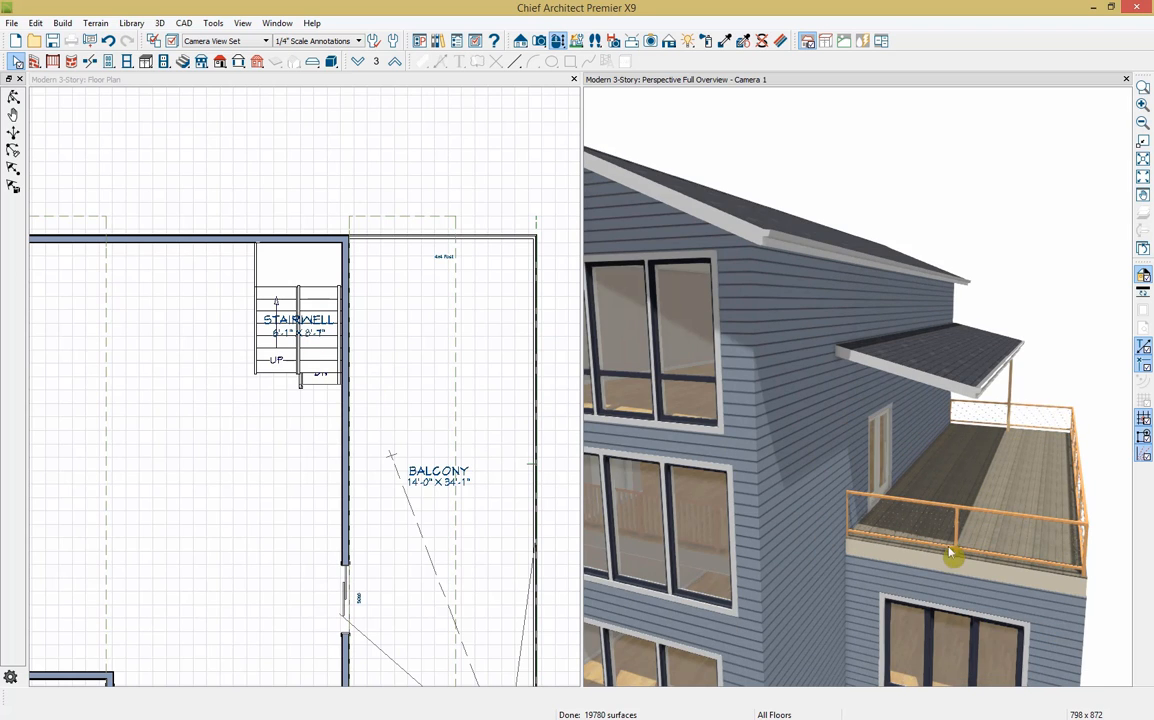
{"action": "left_click", "coordinate": [560, 43]}
{"action": "left_click_drag", "start_coordinate": [969, 455], "coordinate": [932, 455]}
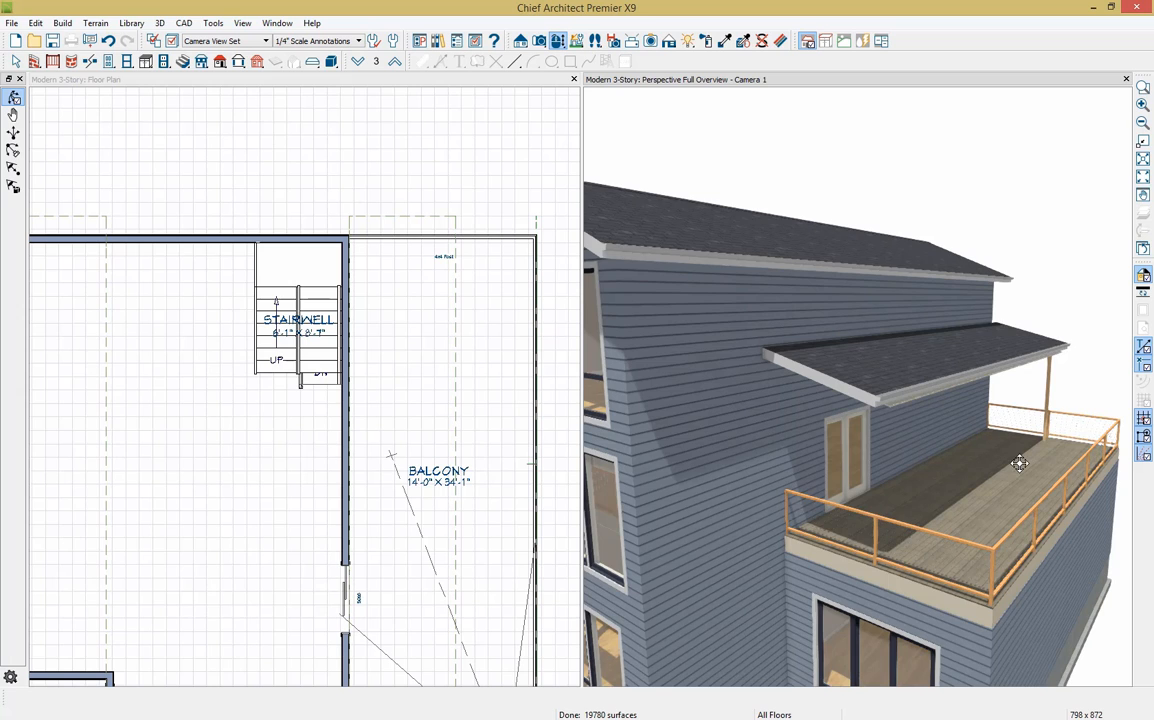
{"action": "left_click_drag", "start_coordinate": [1020, 464], "coordinate": [805, 444]}
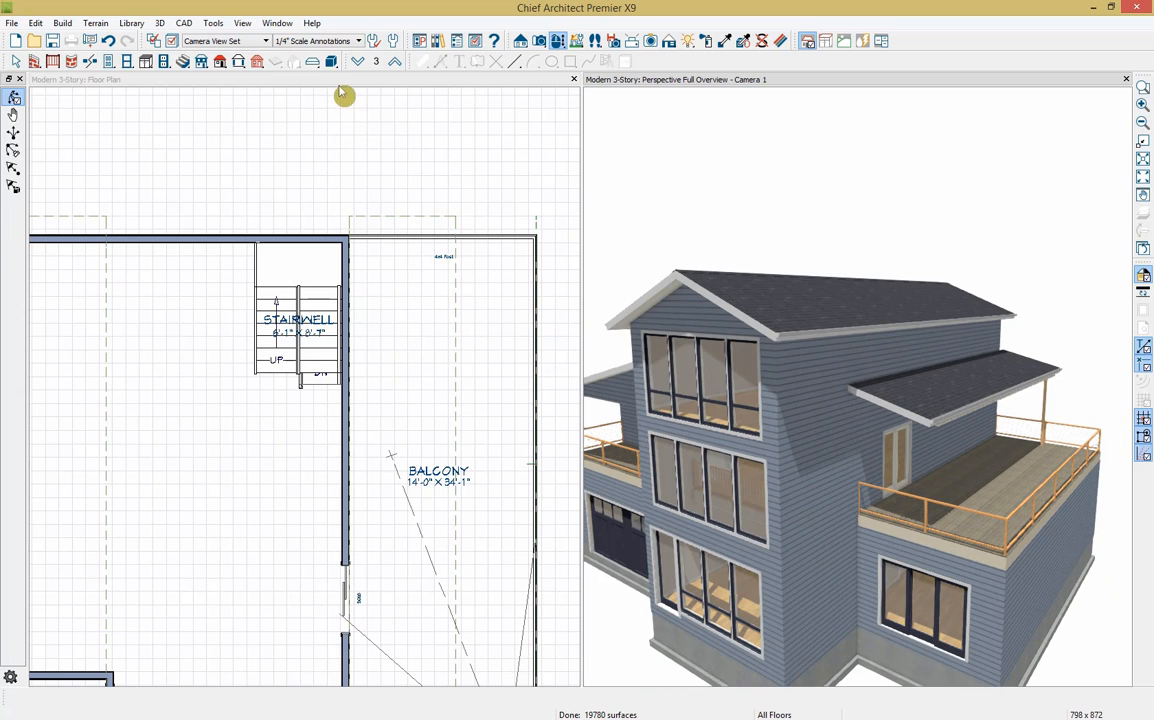
Select the balcony's rear 4x4 post on floor 2 and set Multiple Copy to offset between copies, using a 72" primary offset for joists, posts and beams
{"action": "left_click", "coordinate": [355, 121]}
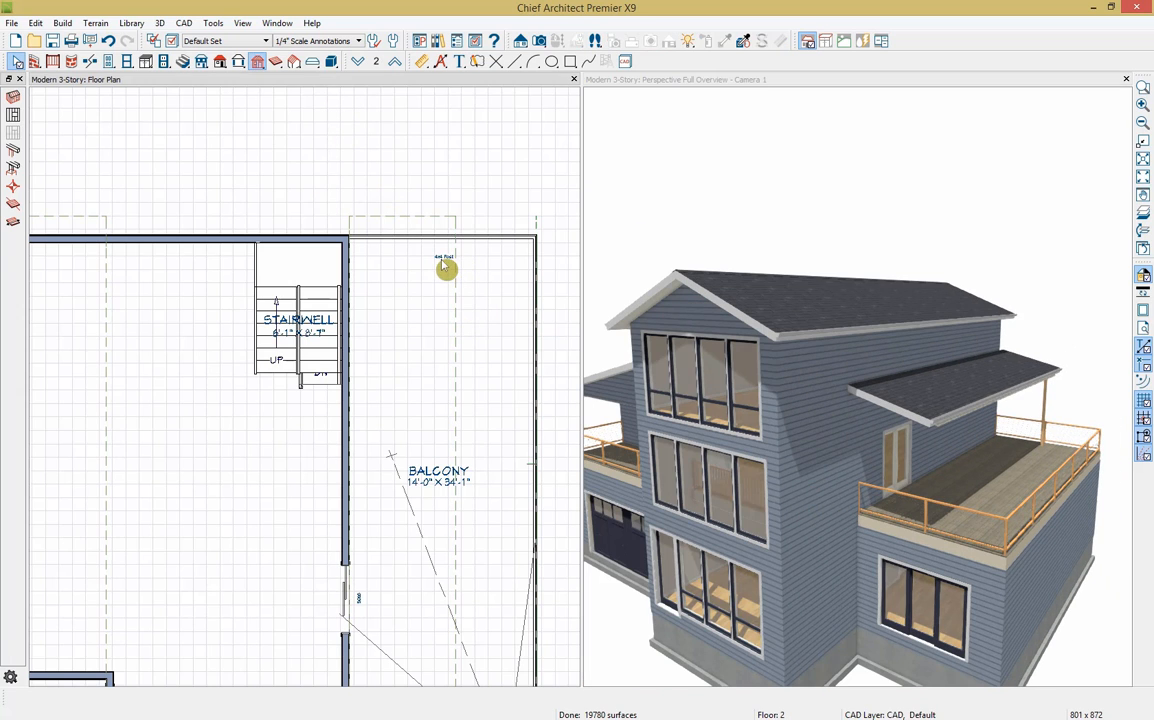
{"action": "middle_click_drag", "start_coordinate": [438, 355], "coordinate": [420, 288]}
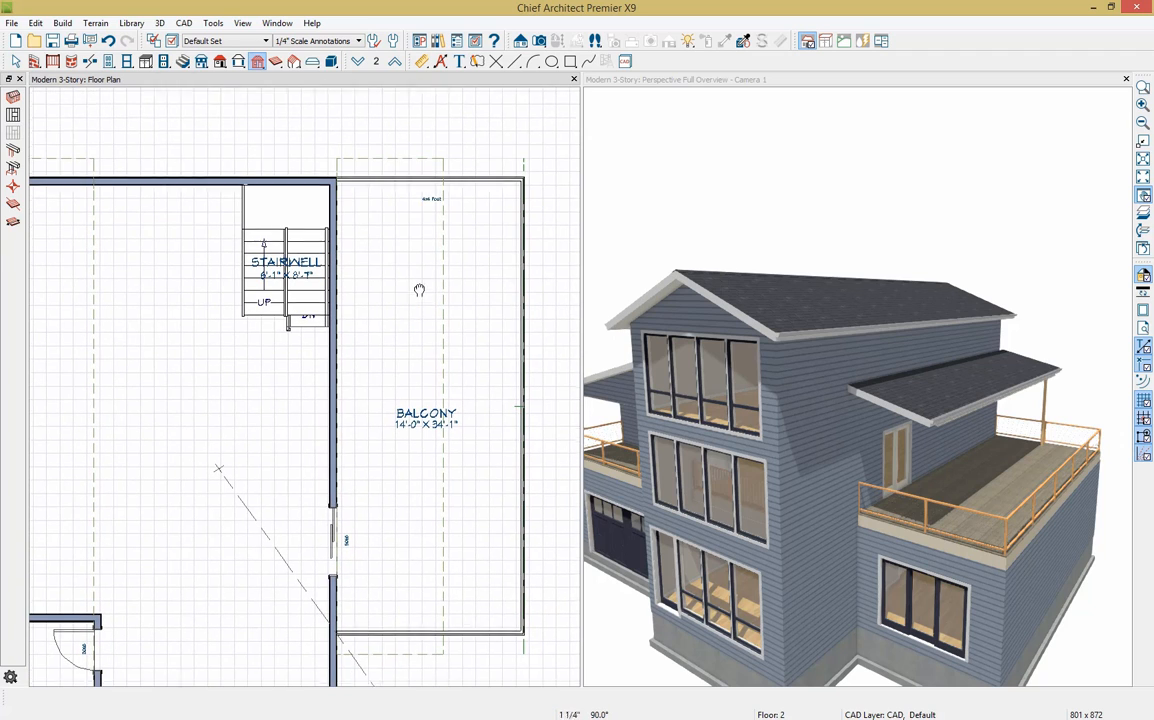
{"action": "left_click", "coordinate": [431, 199]}
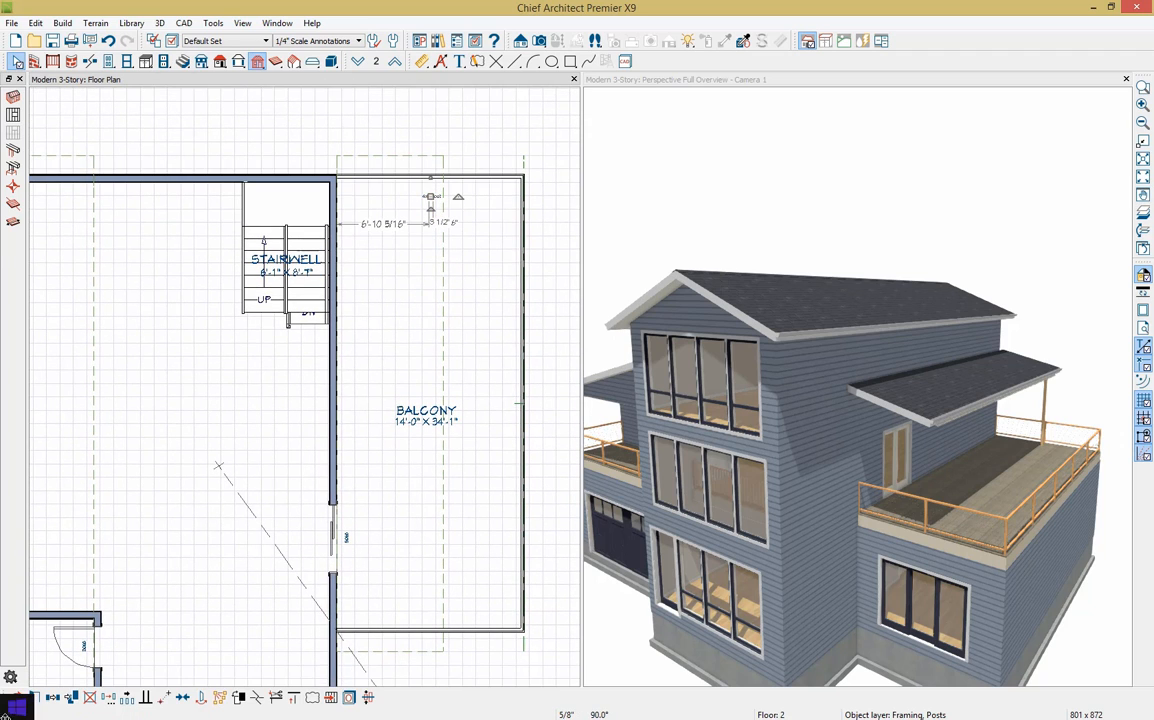
{"action": "left_click", "coordinate": [130, 701]}
{"action": "left_click", "coordinate": [35, 701]}
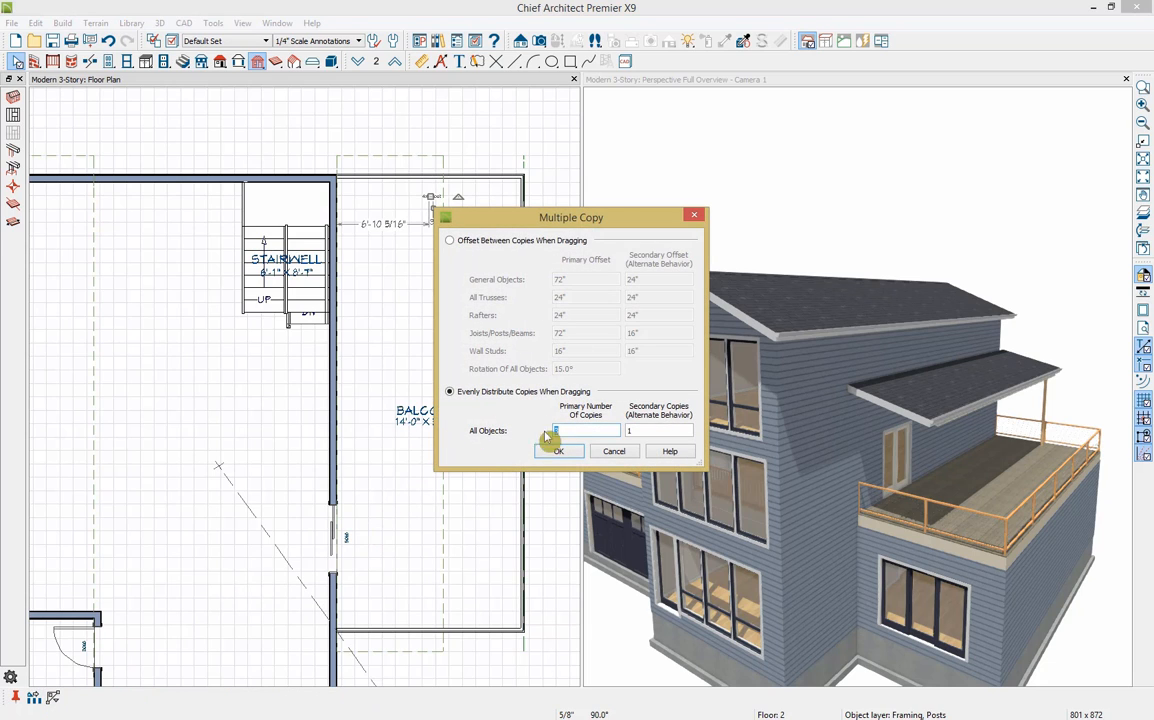
{"action": "type", "text": "3"}
{"action": "left_click", "coordinate": [464, 244]}
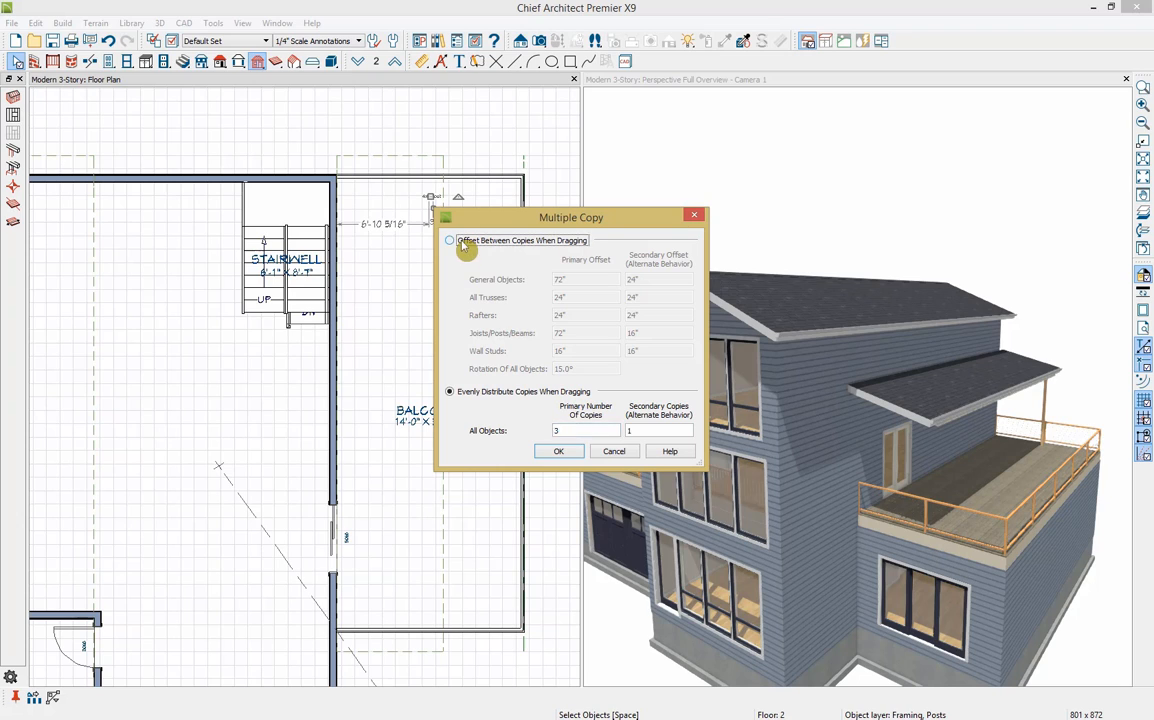
{"action": "double_click", "coordinate": [568, 332]}
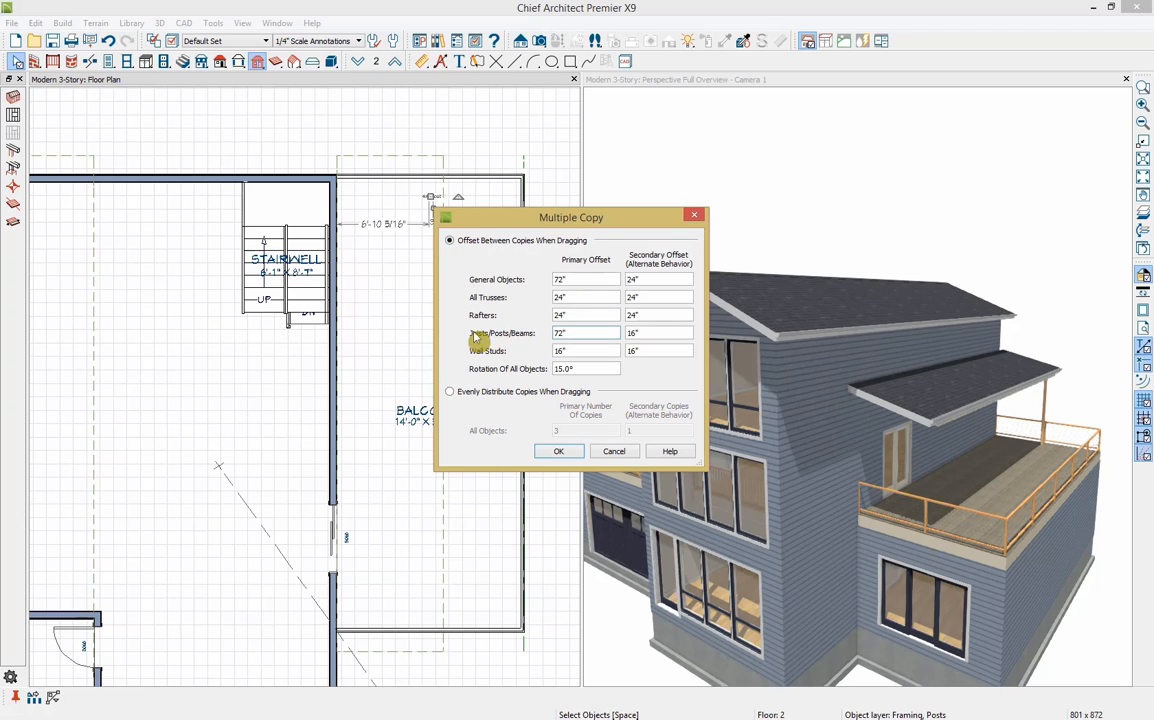
{"action": "left_click", "coordinate": [559, 451]}
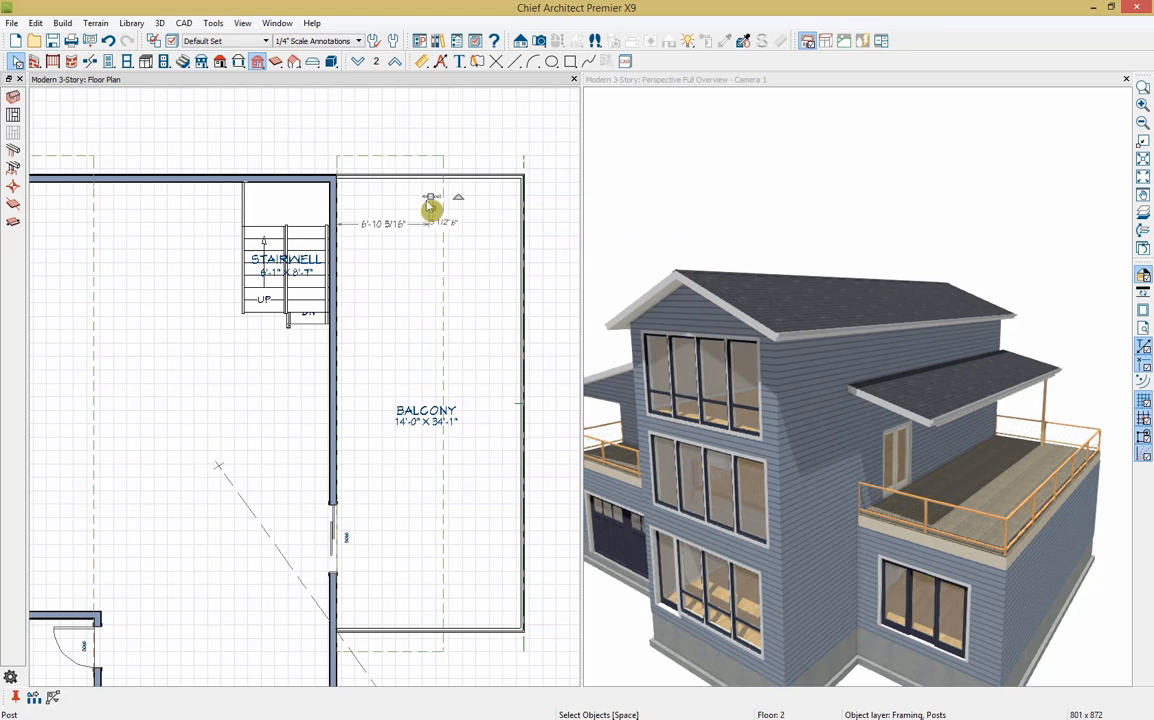
Copy the 4x4 post along the roof's outer edge to the front railing, making five copies spaced 72" apart
{"action": "left_click_drag", "start_coordinate": [430, 208], "coordinate": [431, 313]}
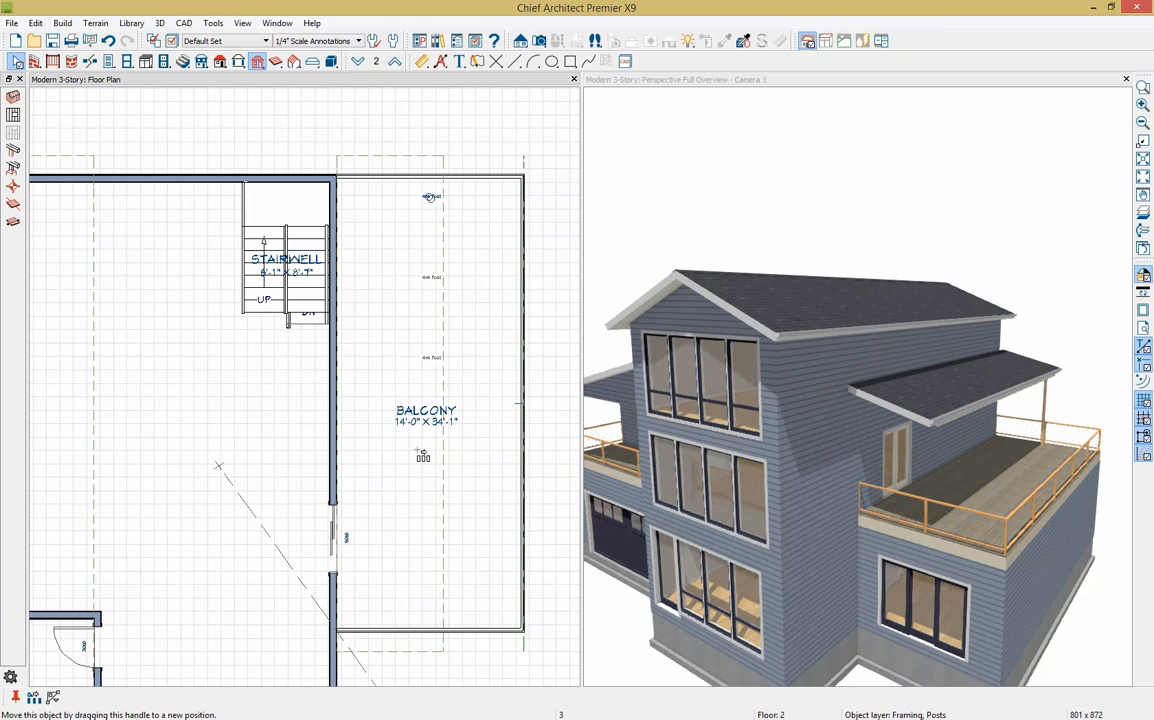
{"action": "left_click_drag", "start_coordinate": [420, 451], "coordinate": [421, 553]}
{"action": "left_click_drag", "start_coordinate": [426, 607], "coordinate": [427, 606]}
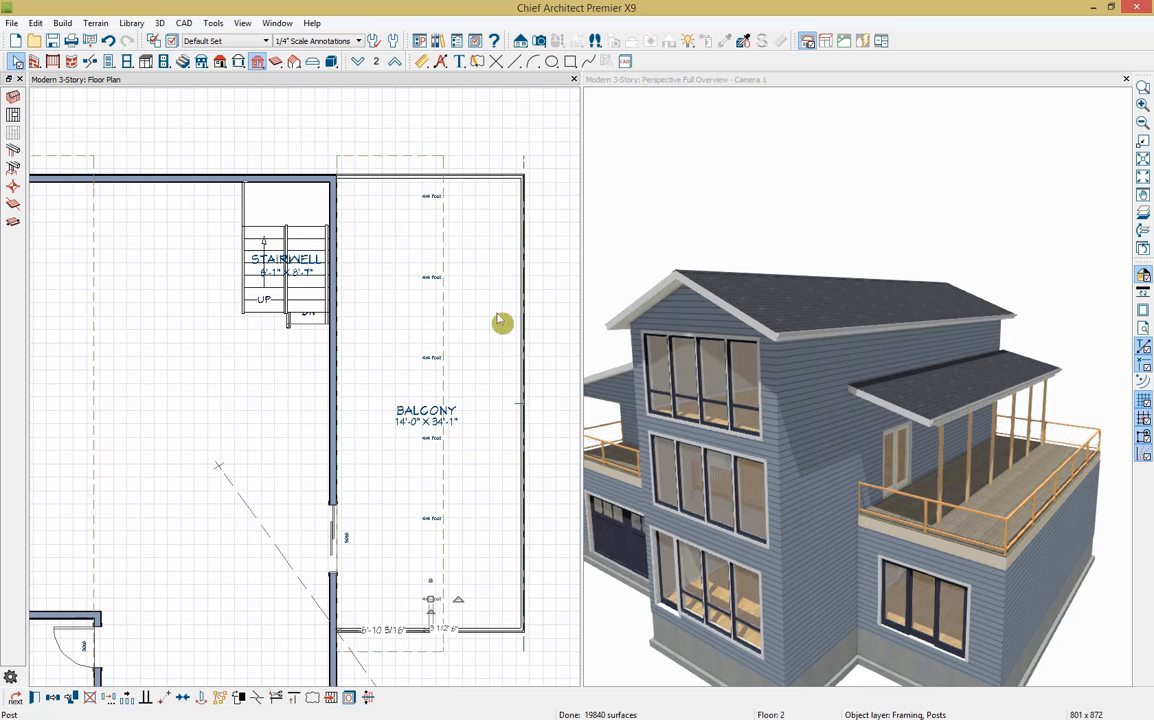
Set the newel style to Post to Beam for the two outer railings of the front balcony above the garage
{"action": "scroll", "coordinate": [510, 355], "scroll_direction": "down", "scroll_amount": 2}
{"action": "middle_click_drag", "start_coordinate": [122, 538], "coordinate": [223, 497]}
{"action": "left_click", "coordinate": [734, 82]}
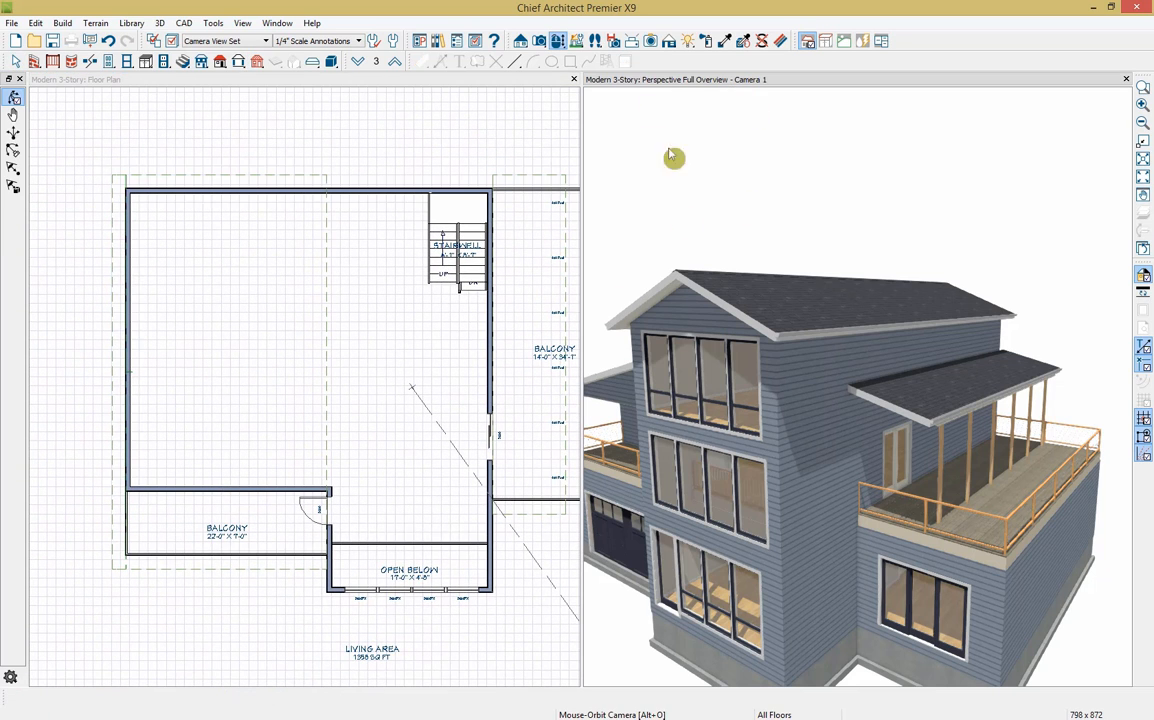
{"action": "left_click_drag", "start_coordinate": [655, 272], "coordinate": [756, 521]}
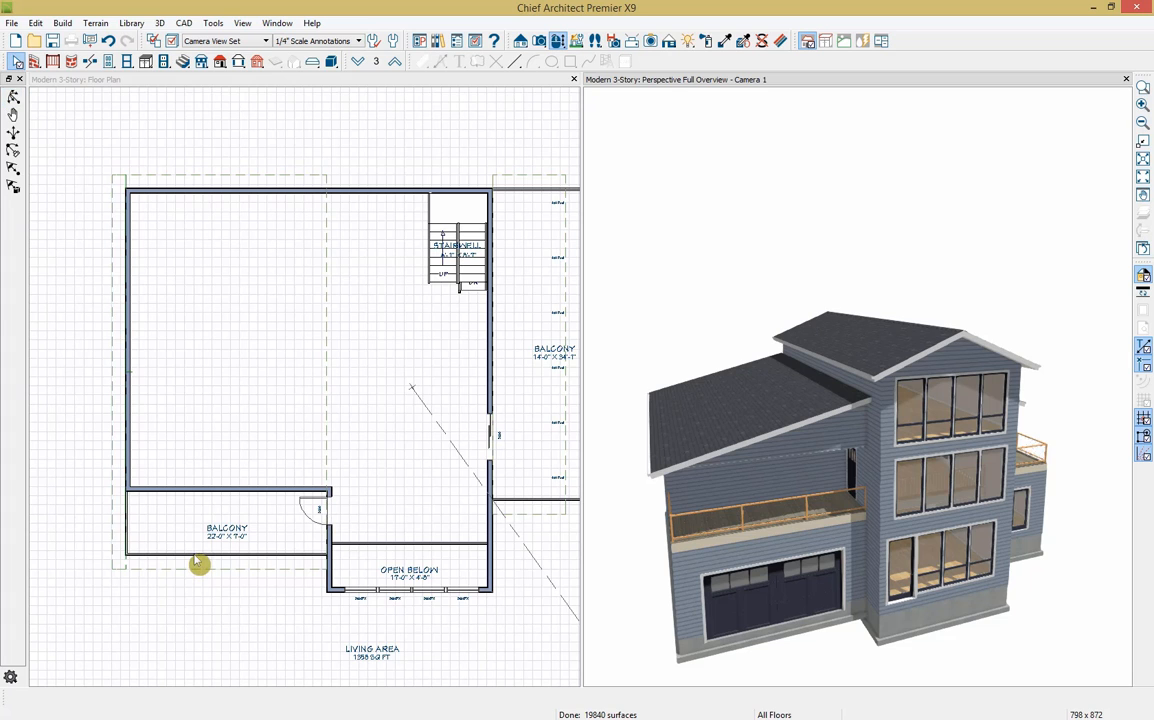
{"action": "left_click", "coordinate": [185, 558]}
{"action": "left_click", "coordinate": [133, 539]}
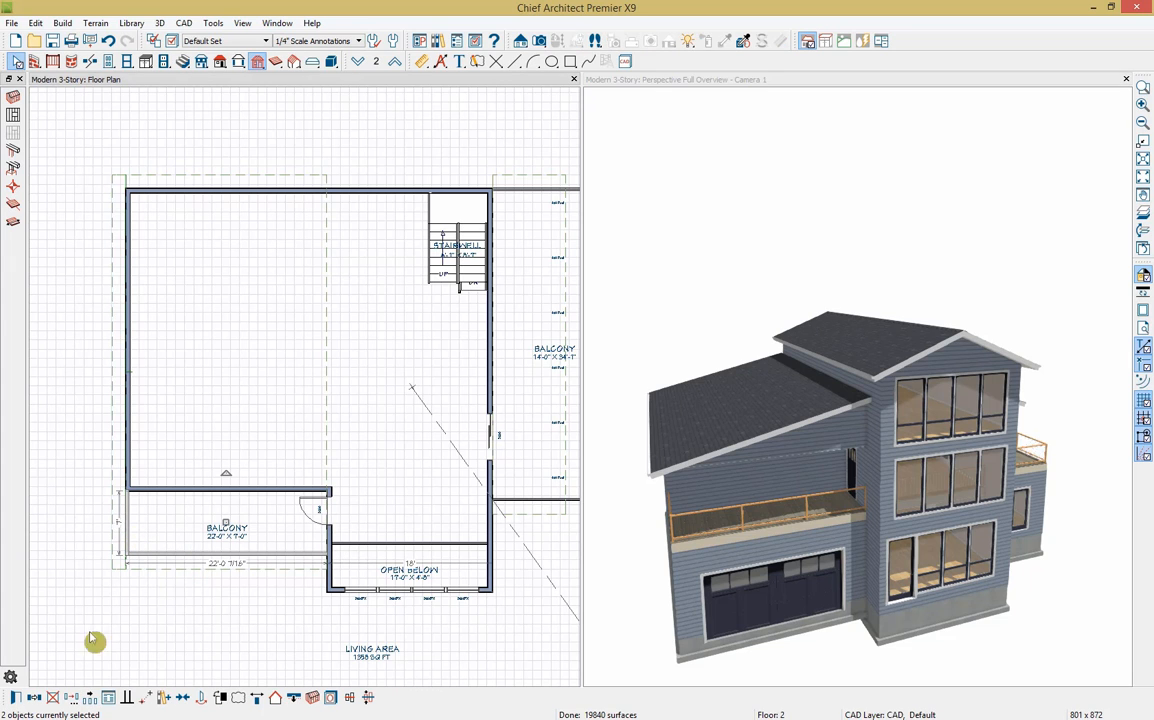
{"action": "left_click", "coordinate": [16, 698]}
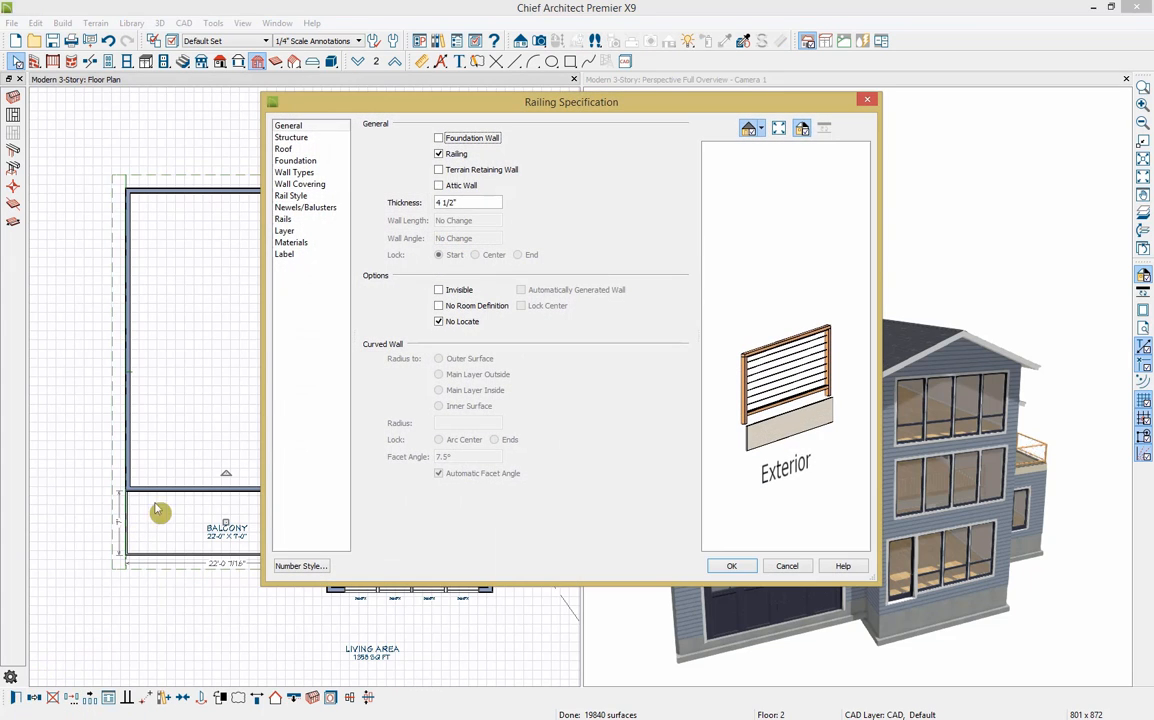
{"action": "left_click", "coordinate": [296, 196]}
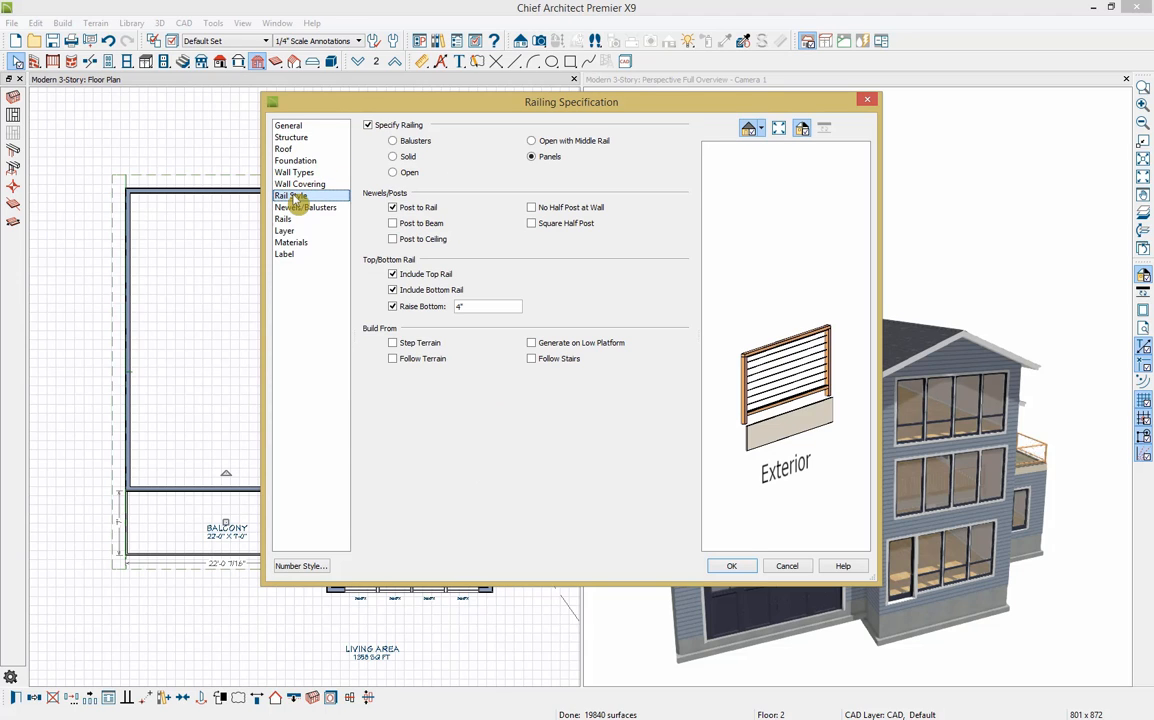
{"action": "left_click", "coordinate": [420, 223]}
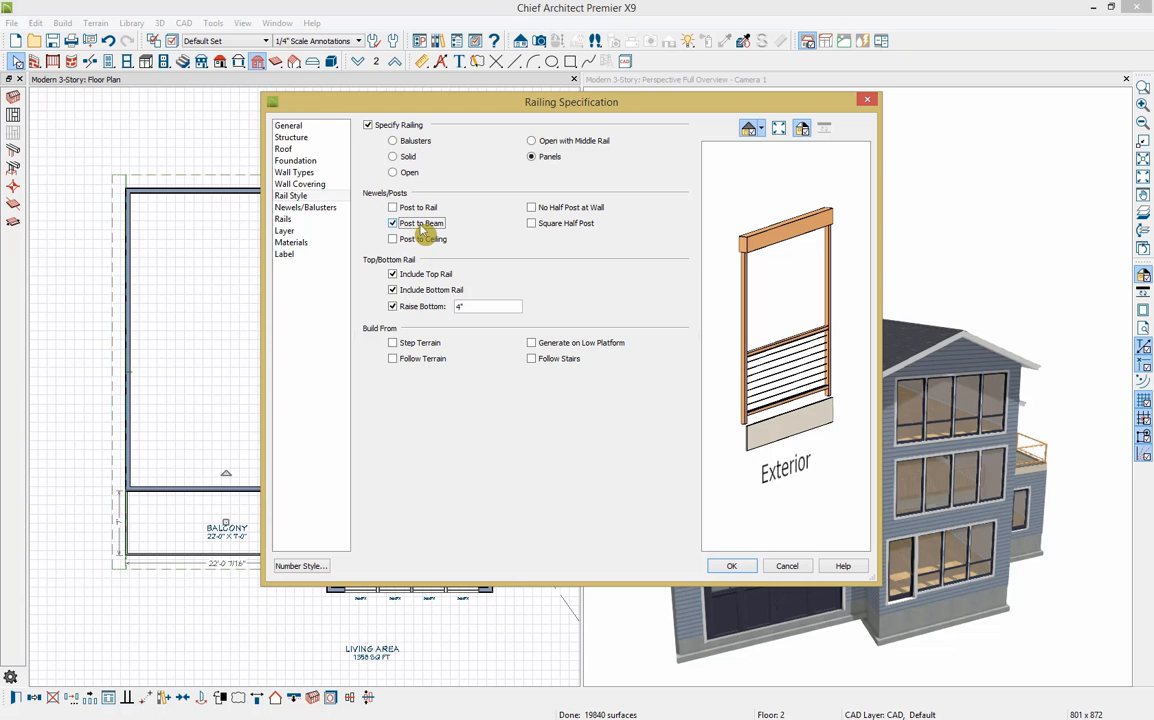
{"action": "left_click", "coordinate": [741, 570]}
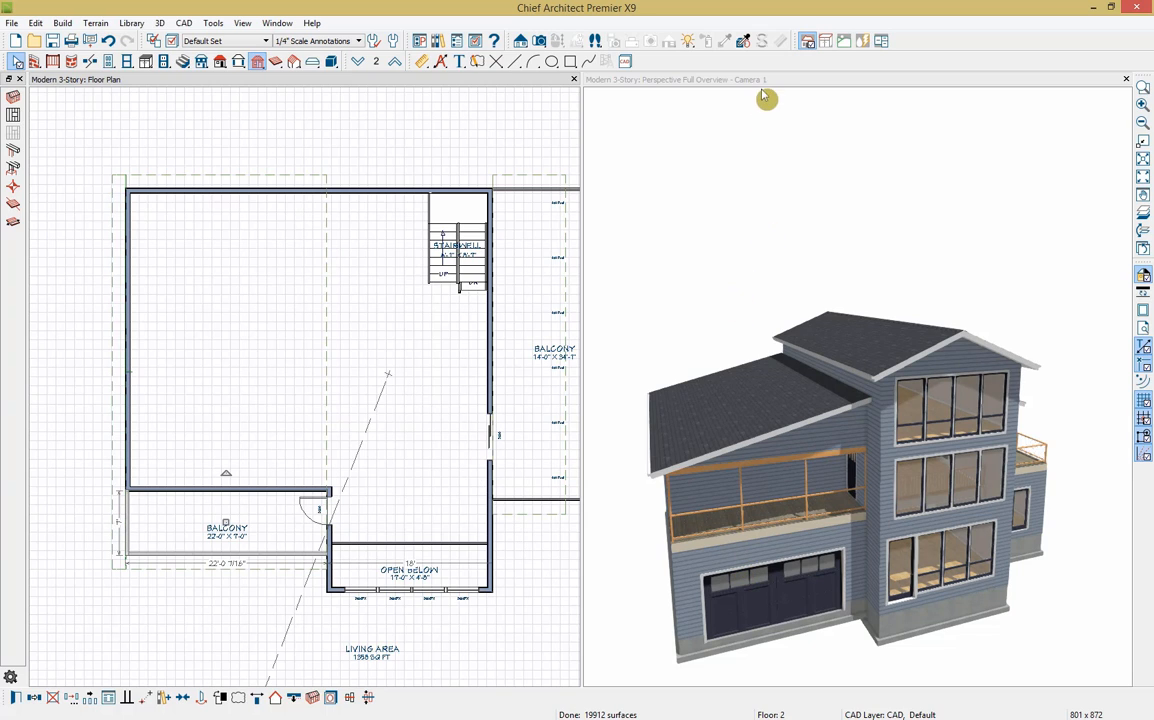
Enlarge the 3D view and paint the front balcony's beam with the Color - Brite material sampled from the roof trim using the material painter
{"action": "left_click", "coordinate": [791, 248]}
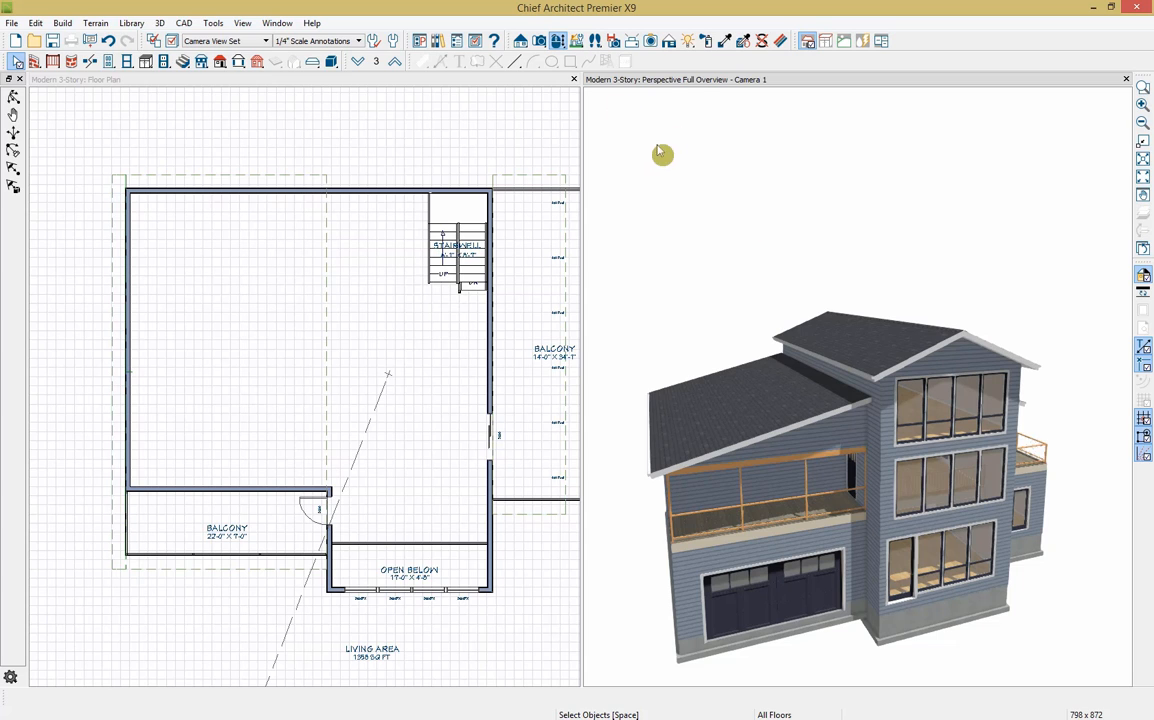
{"action": "double_click", "coordinate": [694, 81]}
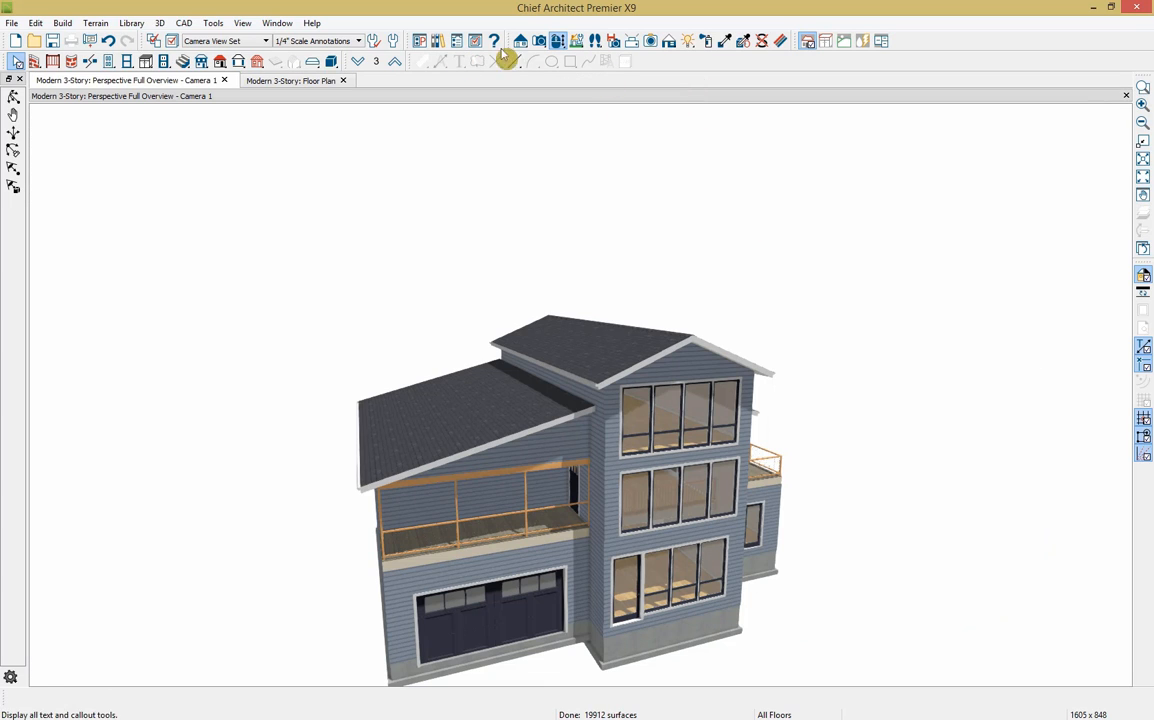
{"action": "left_click", "coordinate": [558, 41]}
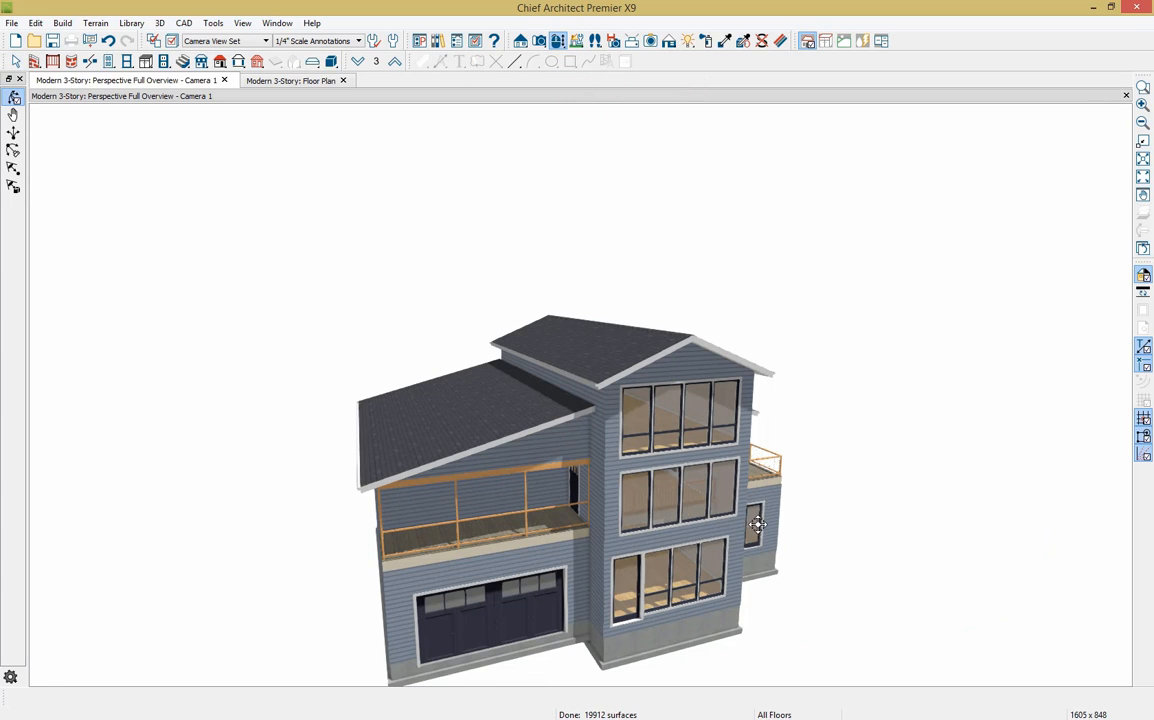
{"action": "left_click_drag", "start_coordinate": [755, 527], "coordinate": [761, 530]}
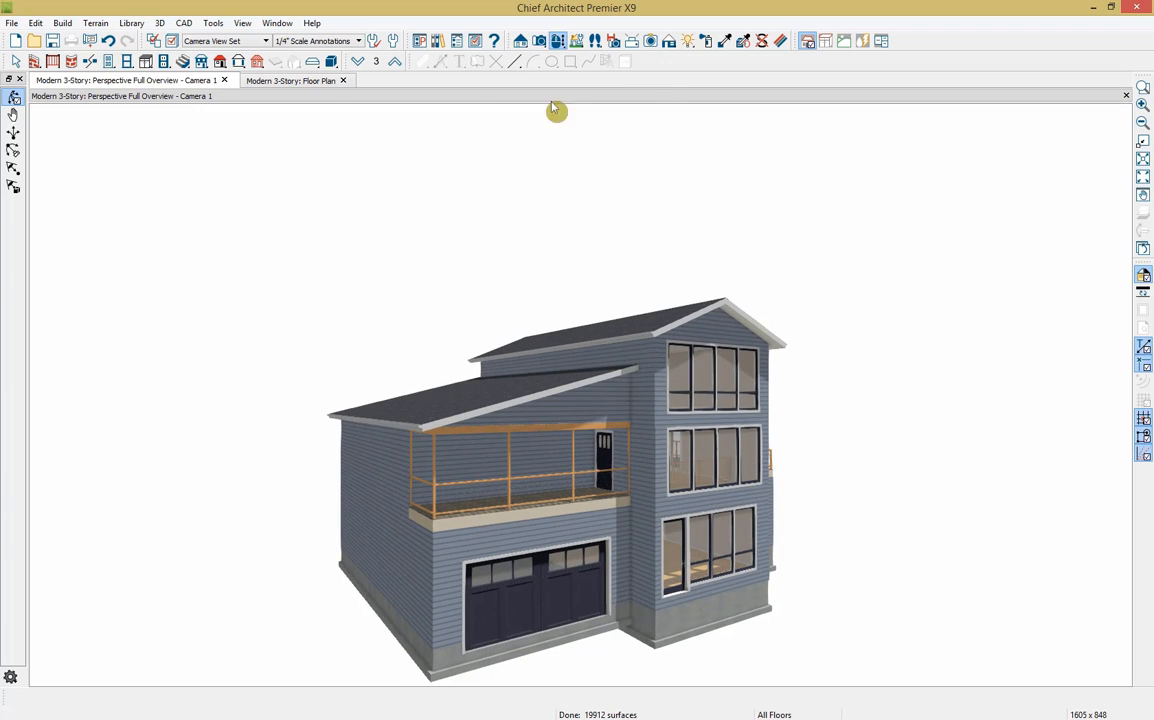
{"action": "left_click", "coordinate": [724, 42]}
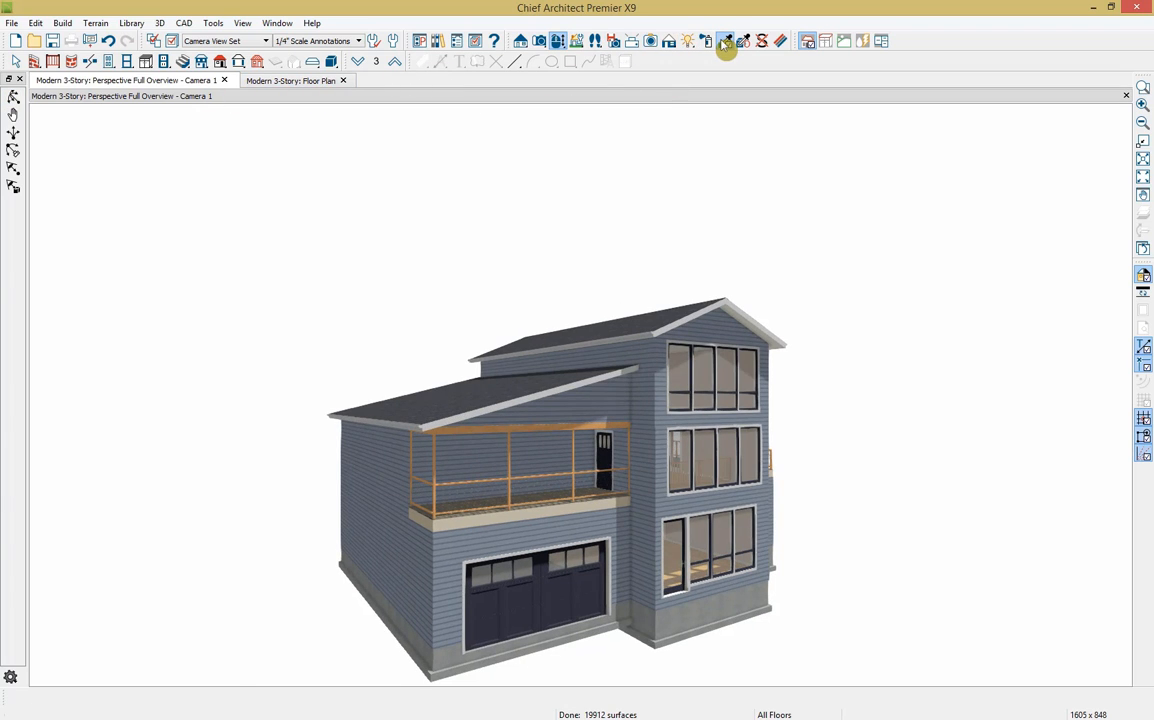
{"action": "left_click", "coordinate": [591, 375]}
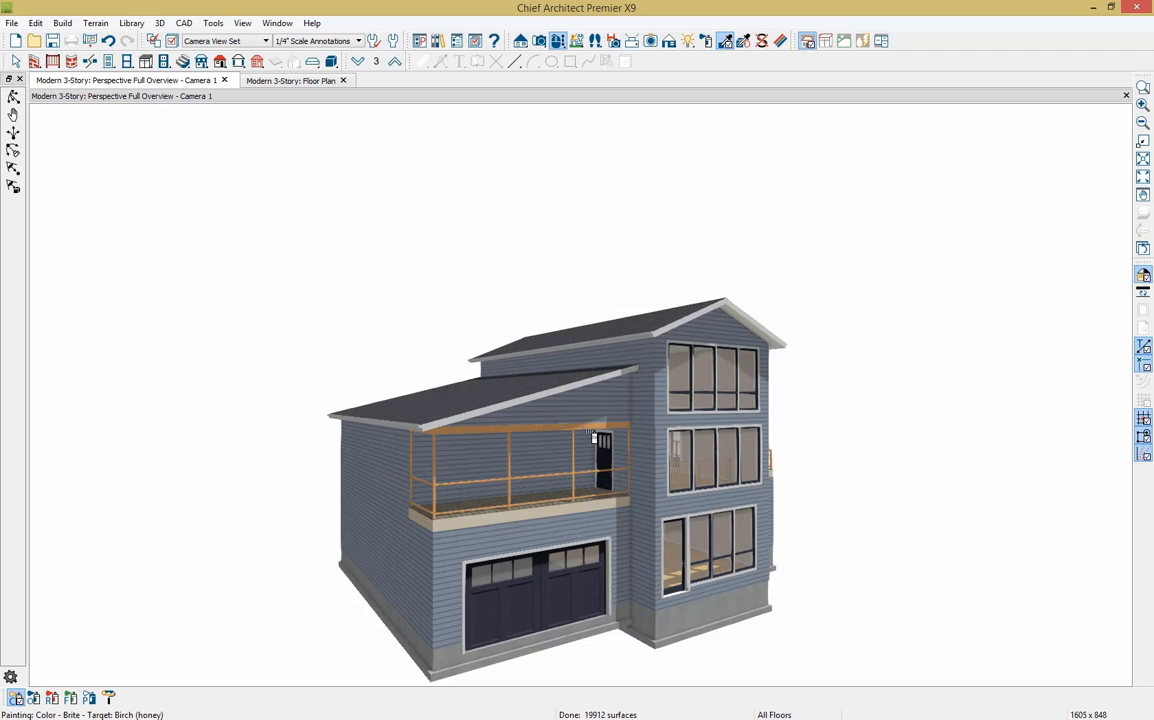
{"action": "left_click", "coordinate": [593, 433]}
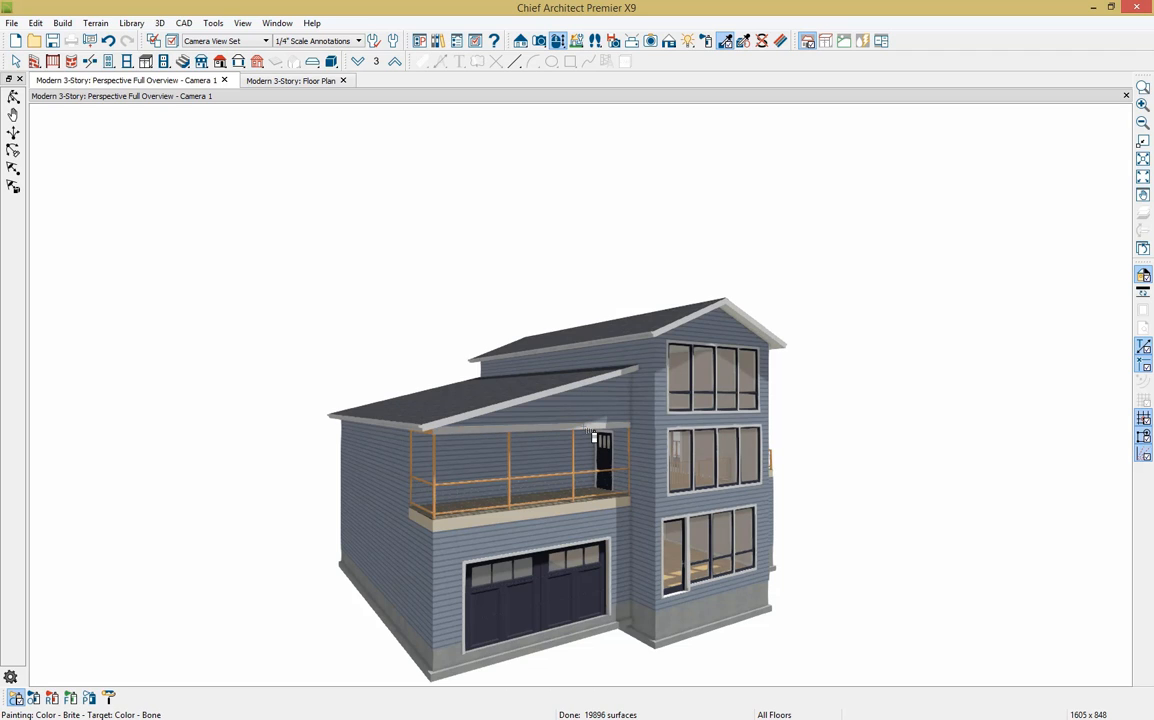
{"action": "left_click", "coordinate": [441, 440]}
Open the library browser and examine the folders of the User Catalog and the Manufacturer Catalogs
{"action": "left_click", "coordinate": [438, 42]}
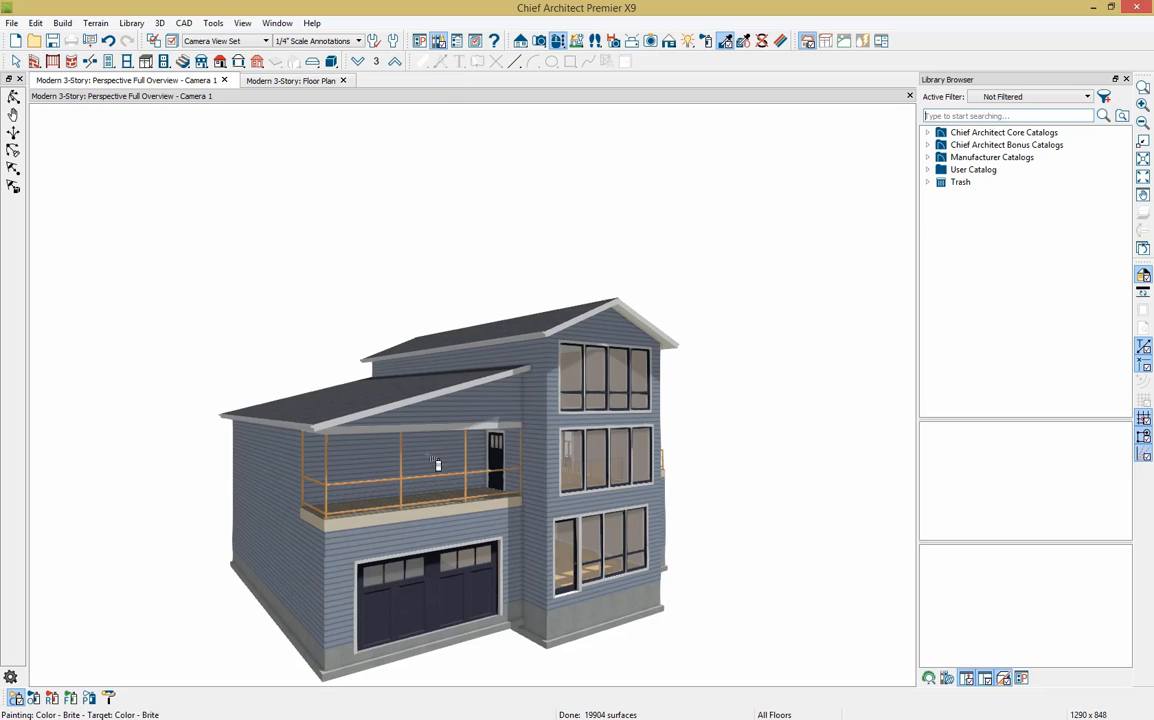
{"action": "left_click", "coordinate": [930, 172]}
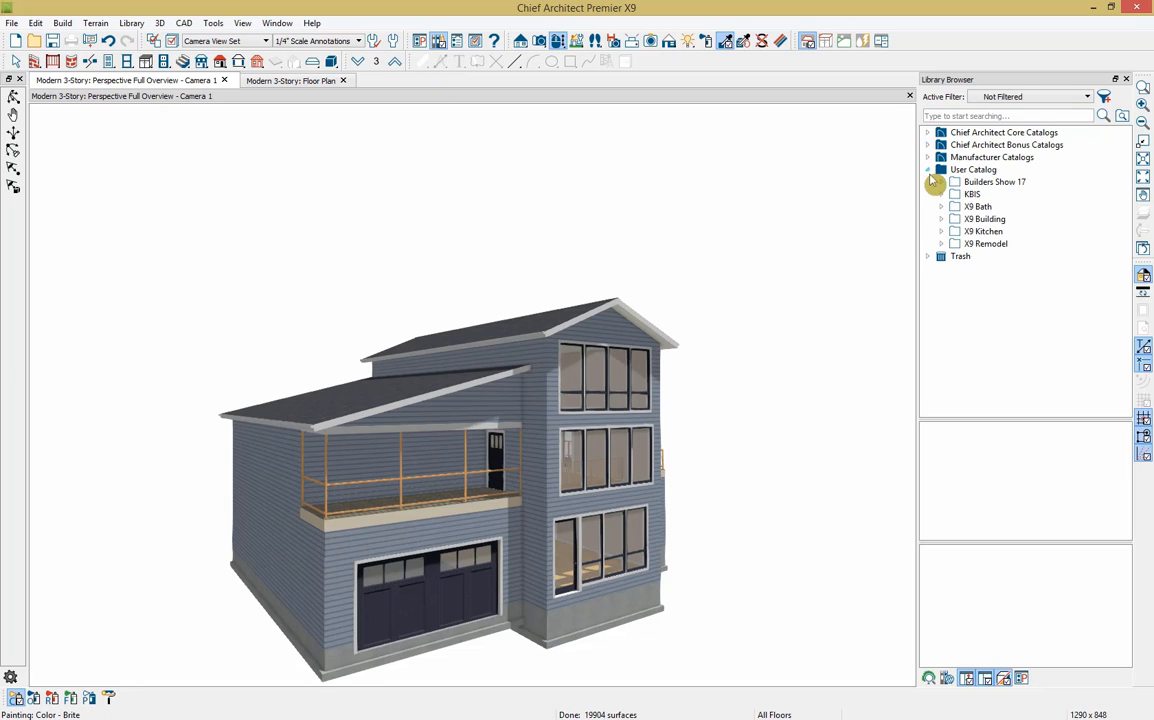
{"action": "left_click", "coordinate": [980, 173]}
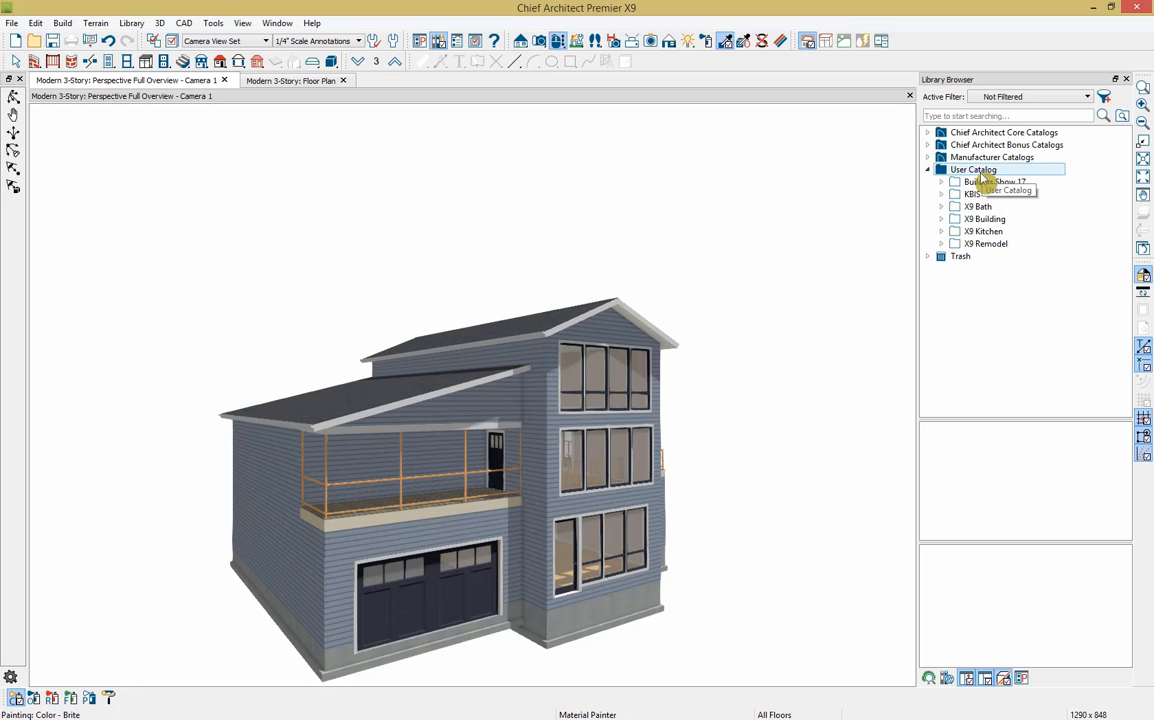
{"action": "left_click", "coordinate": [1010, 136]}
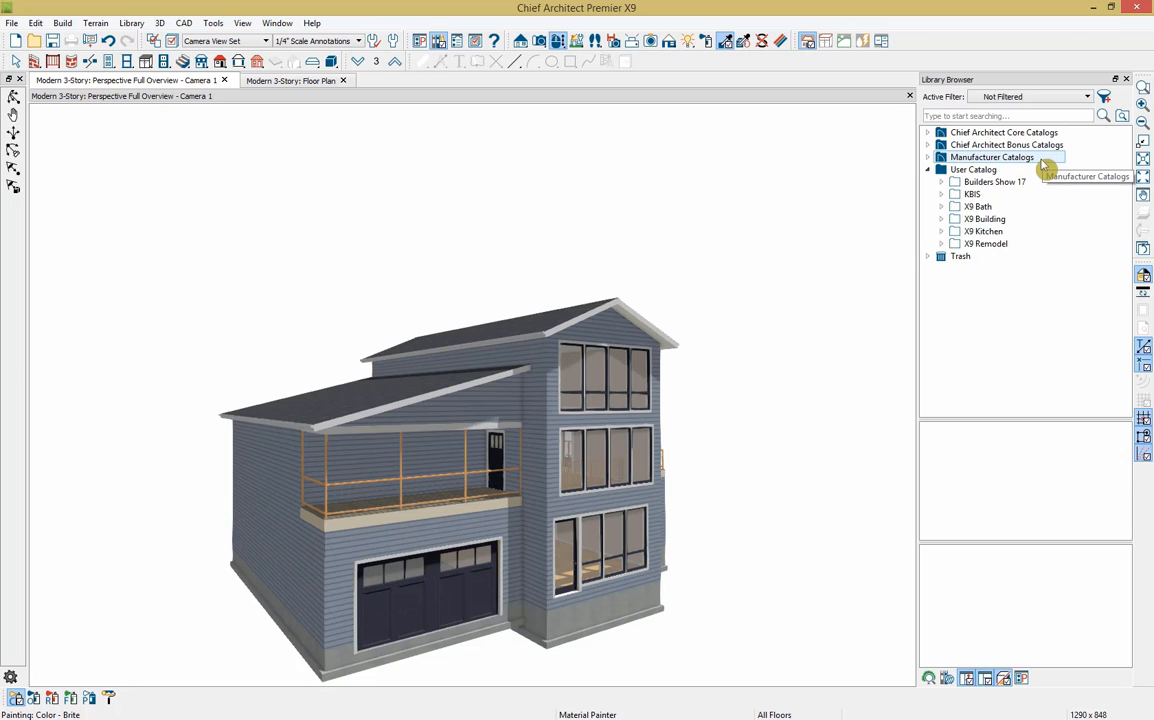
{"action": "left_click", "coordinate": [929, 158]}
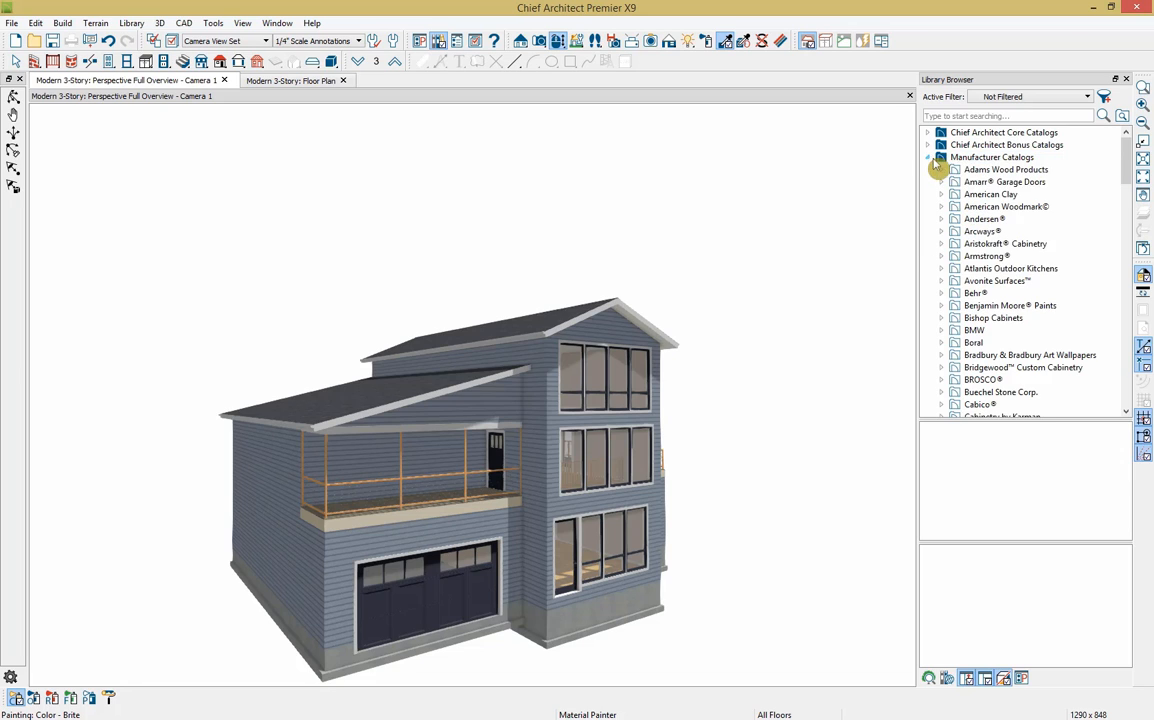
{"action": "scroll", "coordinate": [1065, 277], "scroll_direction": "down", "scroll_amount": 4}
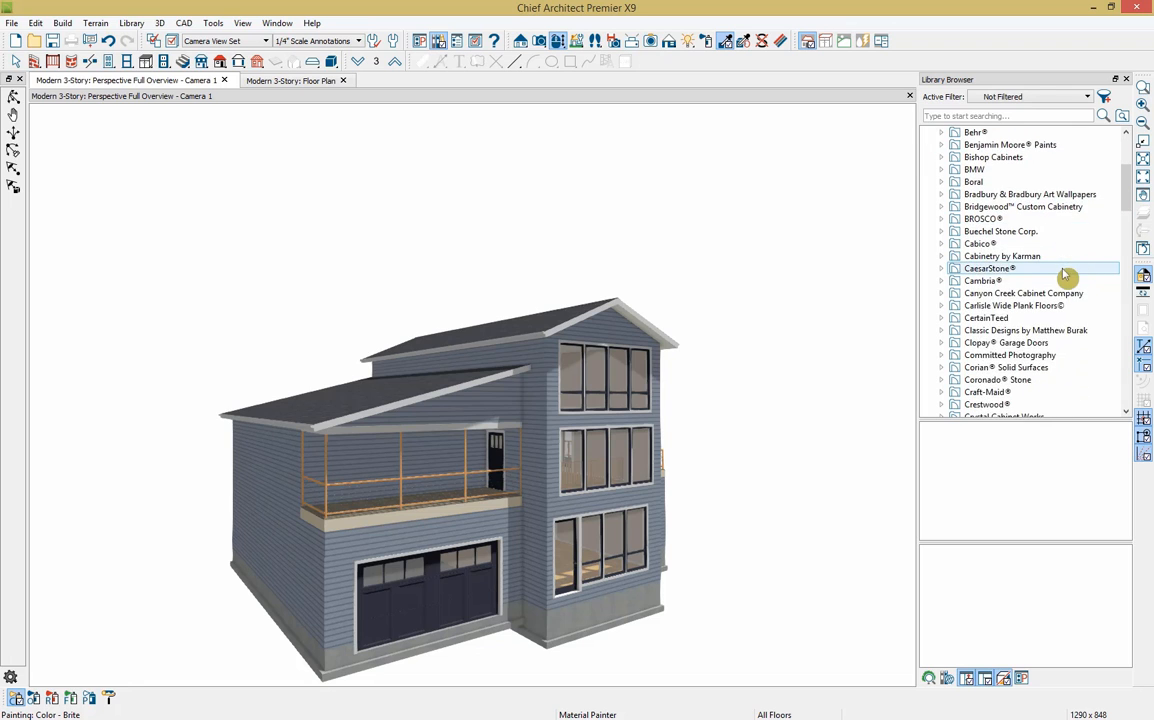
{"action": "scroll", "coordinate": [1060, 285], "scroll_direction": "up", "scroll_amount": 3}
{"action": "scroll", "coordinate": [1058, 289], "scroll_direction": "up", "scroll_amount": 1}
{"action": "left_click", "coordinate": [929, 158]}
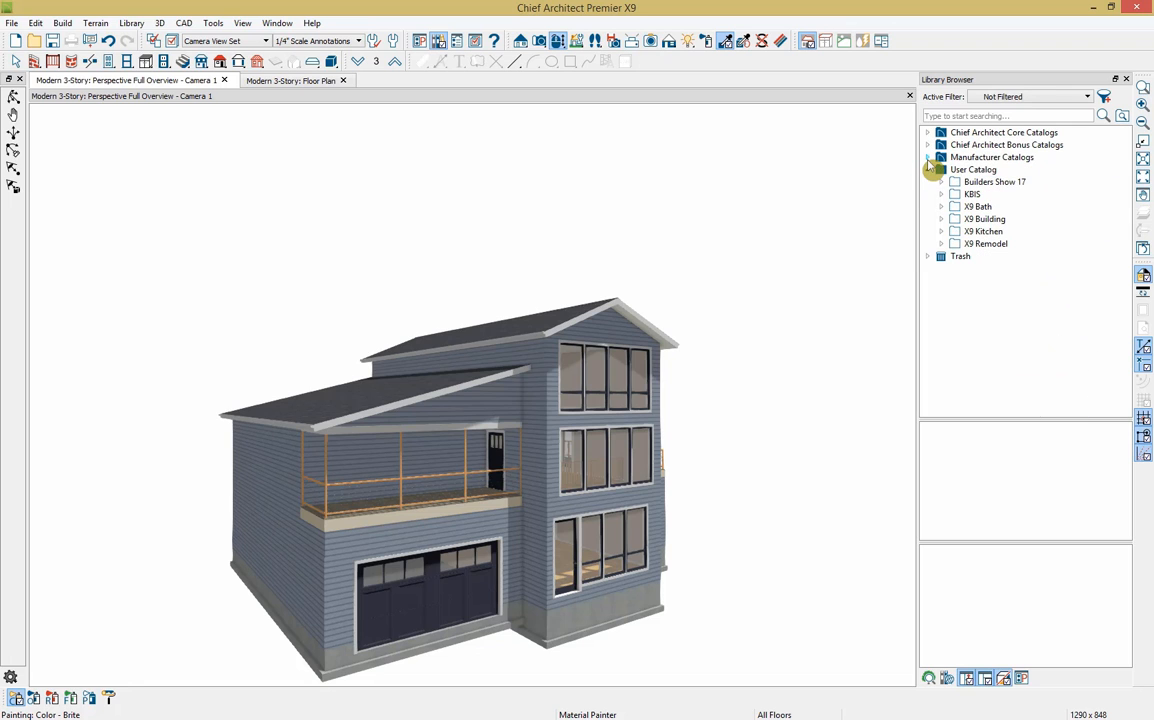
Examine which kinds of new items, such as materials and 3D symbols, can be added to the User Catalog
{"action": "right_click", "coordinate": [998, 176]}
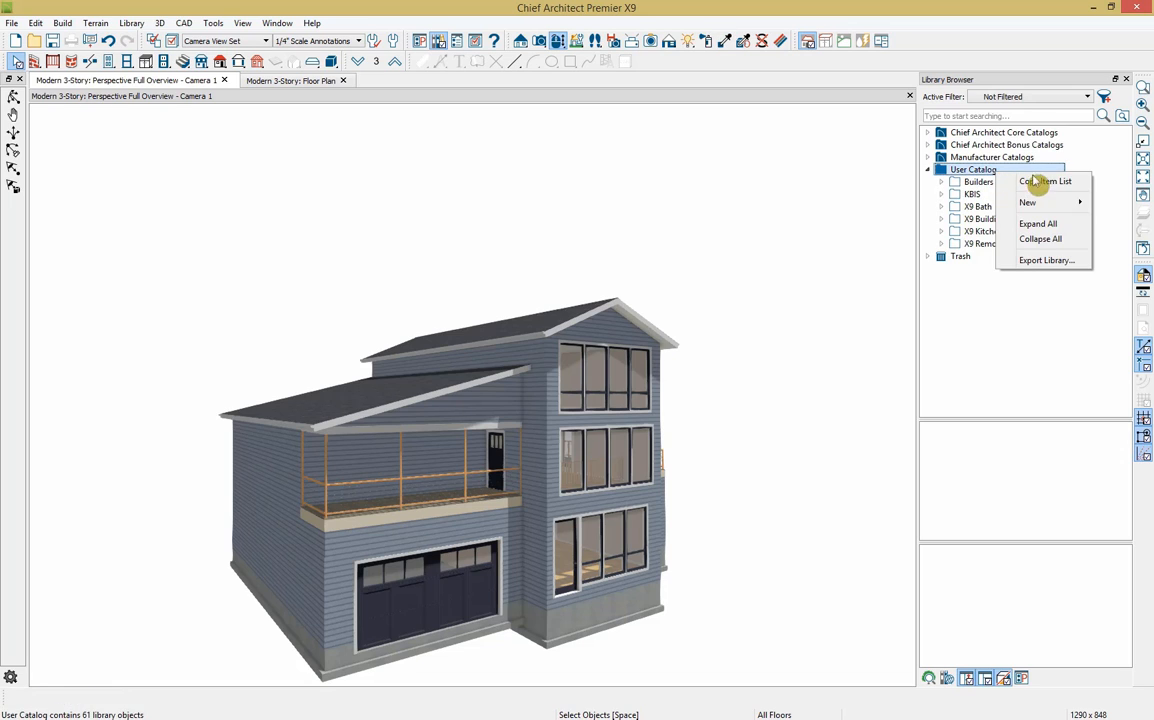
{"action": "mouse_move", "coordinate": [1047, 208]}
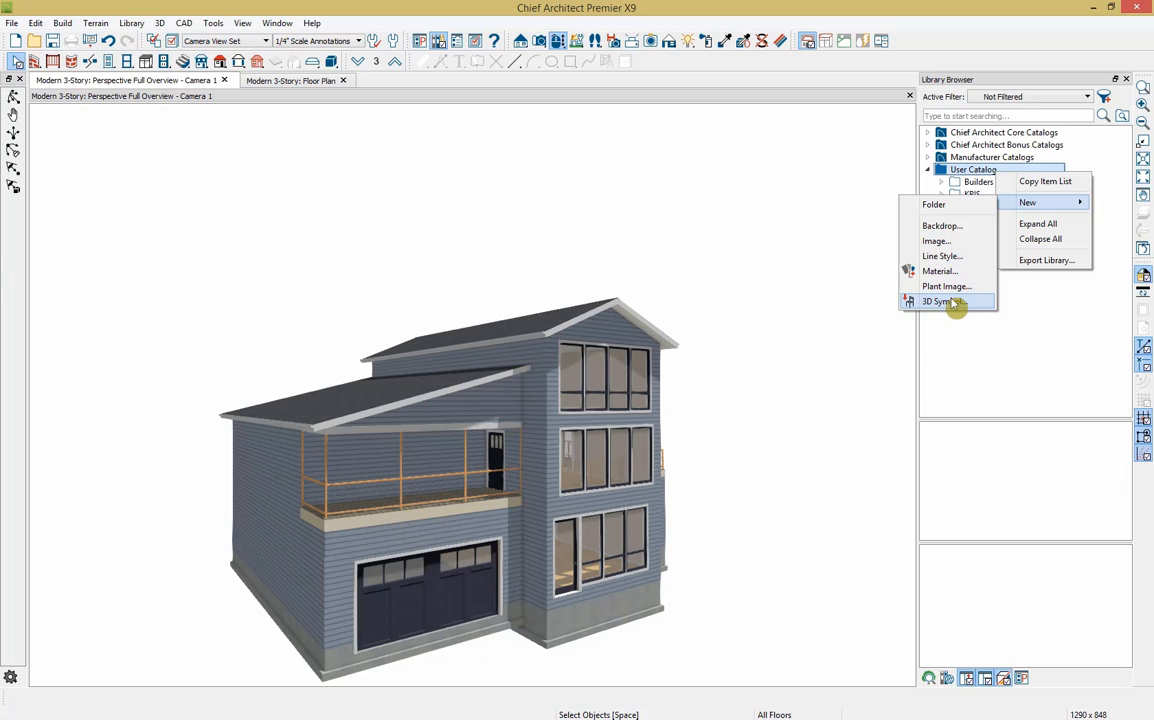
{"action": "key", "text": "Escape"}
{"action": "key", "text": "Escape"}
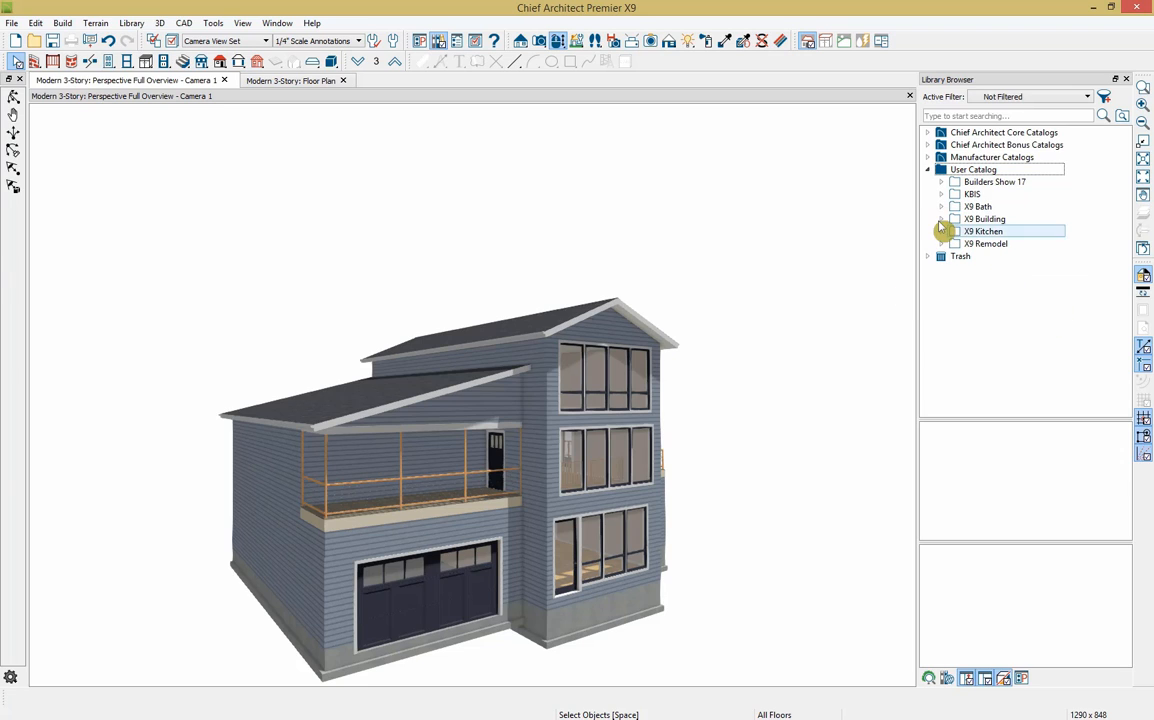
Paint the walls around the garage and front balcony with Countrylane Red from the X9 Building folder, including the gable under the balcony roof
{"action": "left_click", "coordinate": [941, 219]}
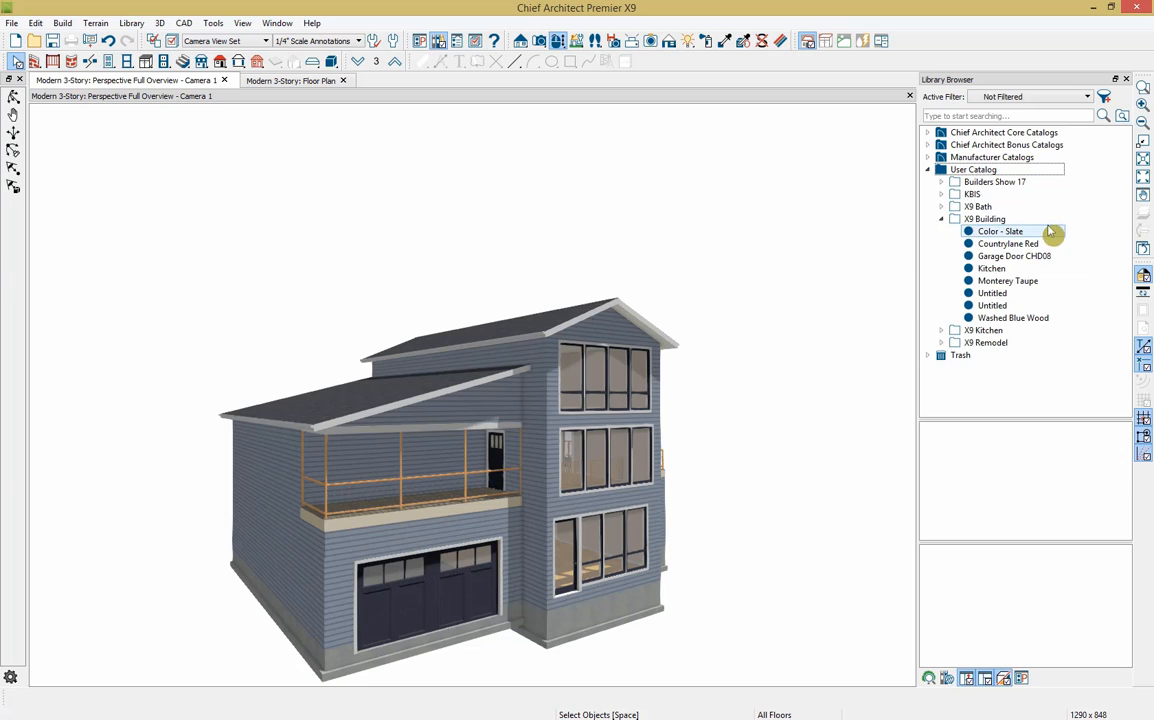
{"action": "left_click", "coordinate": [1008, 244]}
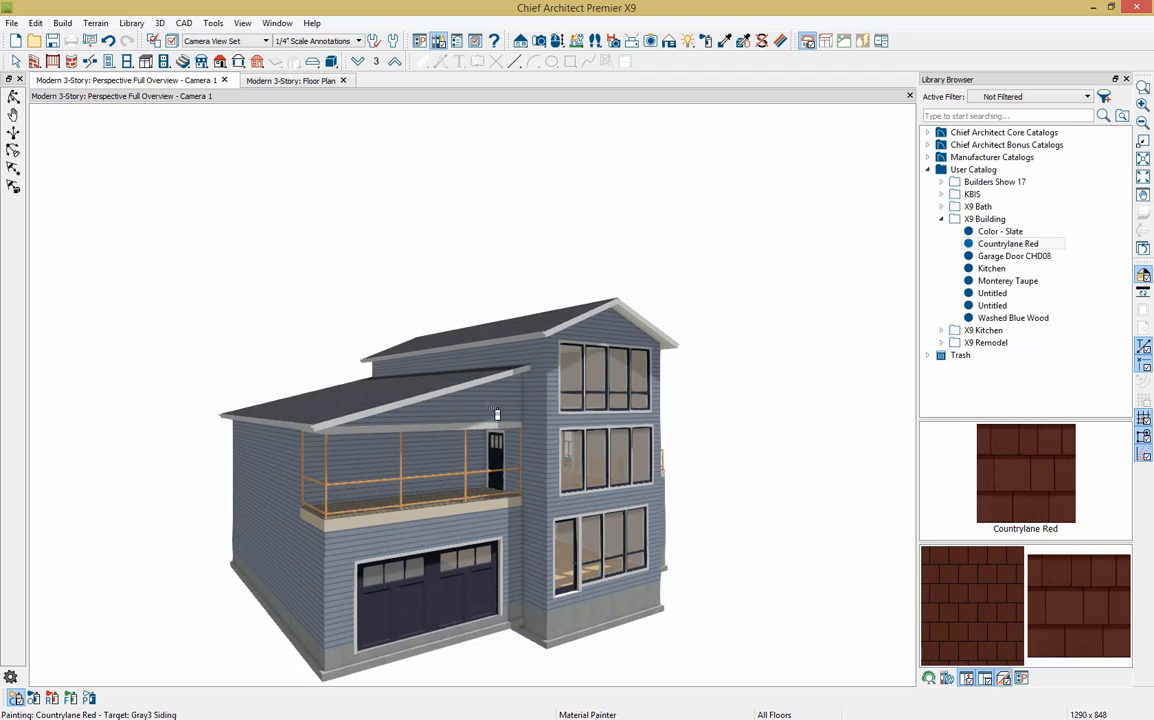
{"action": "left_click", "coordinate": [449, 370]}
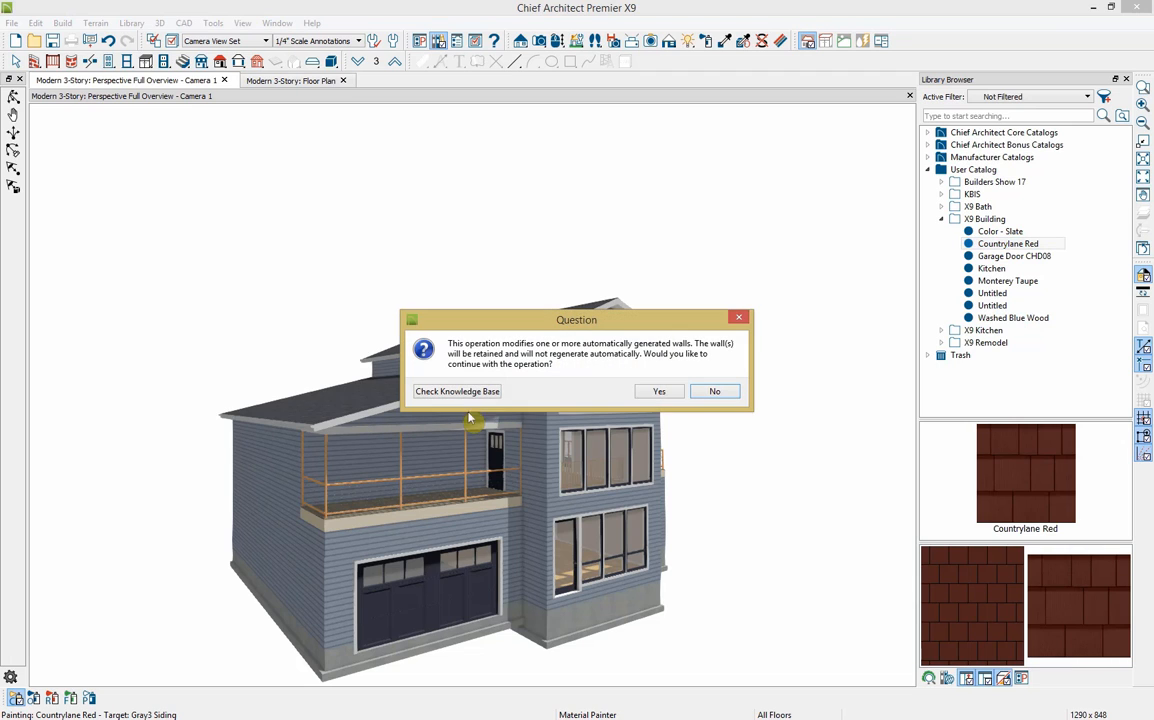
{"action": "left_click", "coordinate": [660, 391]}
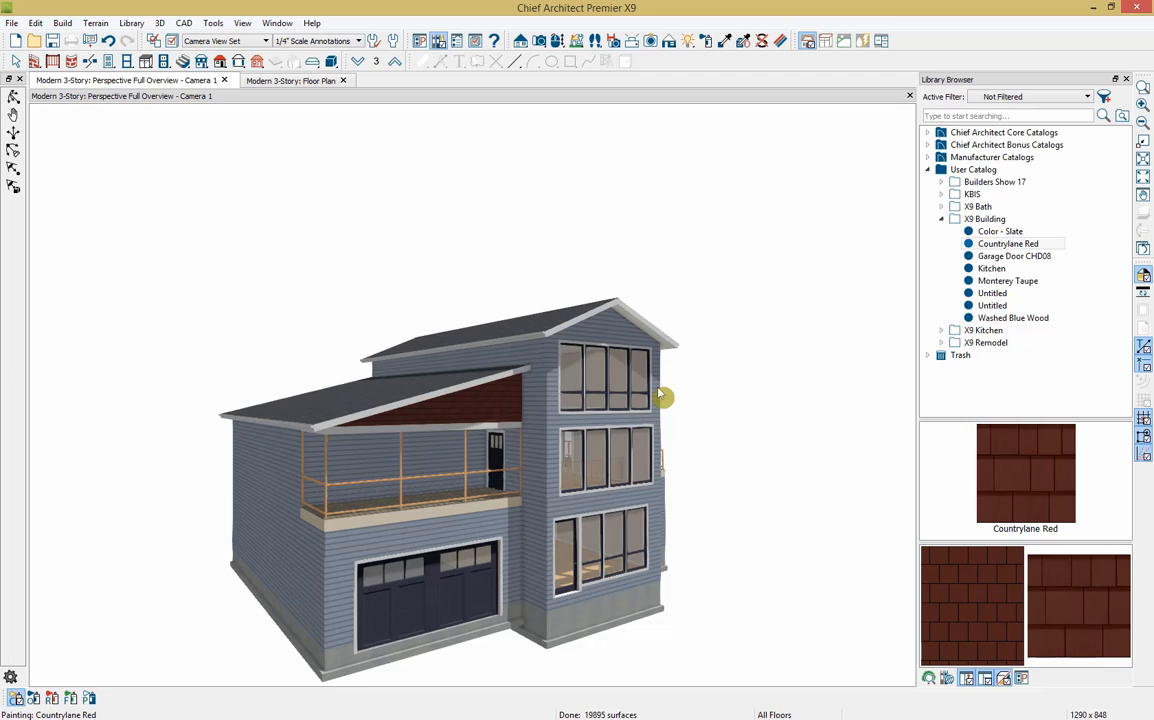
{"action": "left_click", "coordinate": [441, 462]}
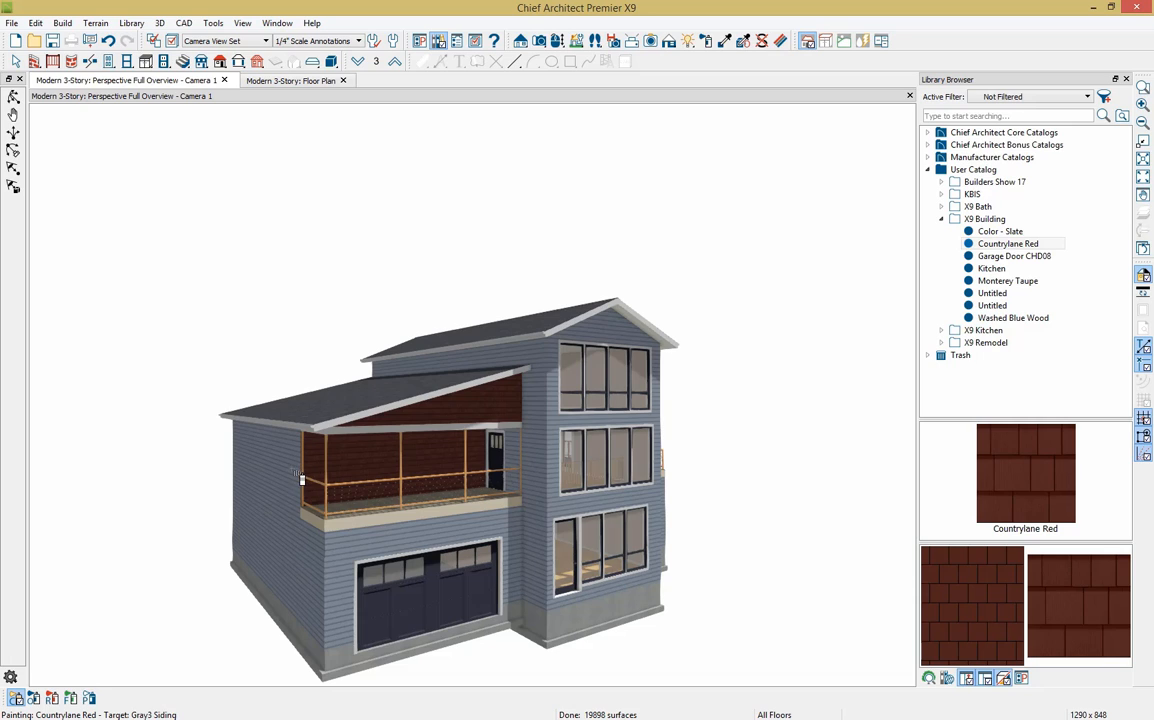
{"action": "left_click", "coordinate": [276, 512]}
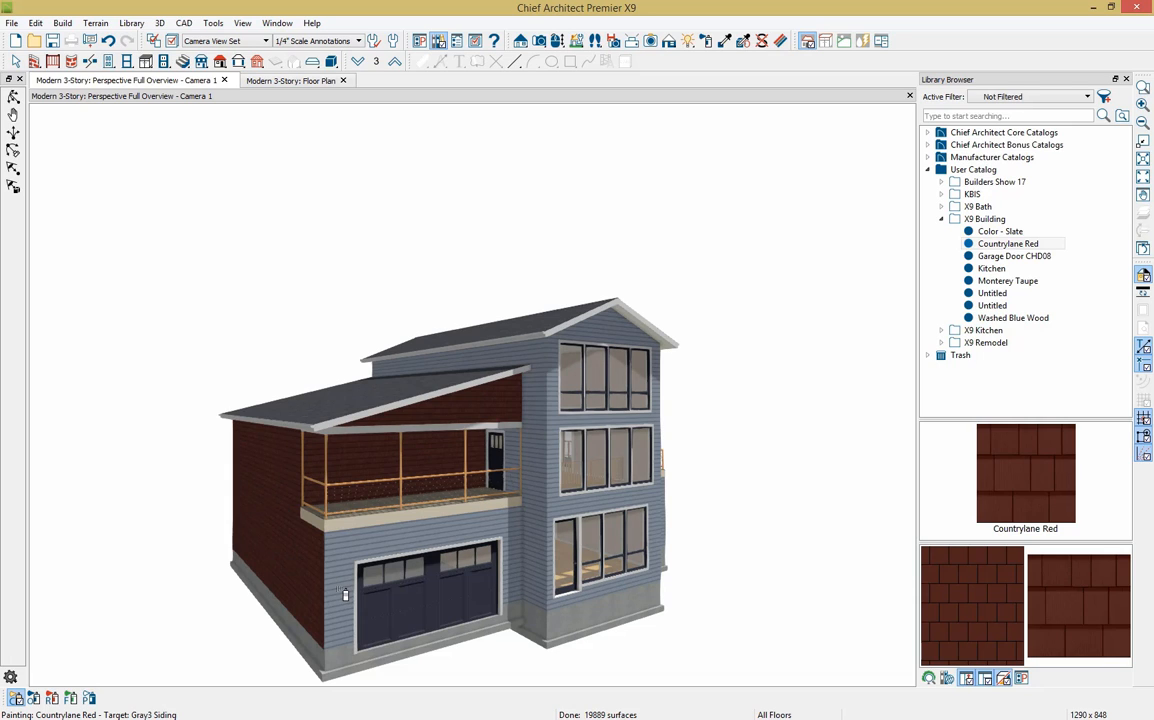
{"action": "left_click", "coordinate": [346, 591]}
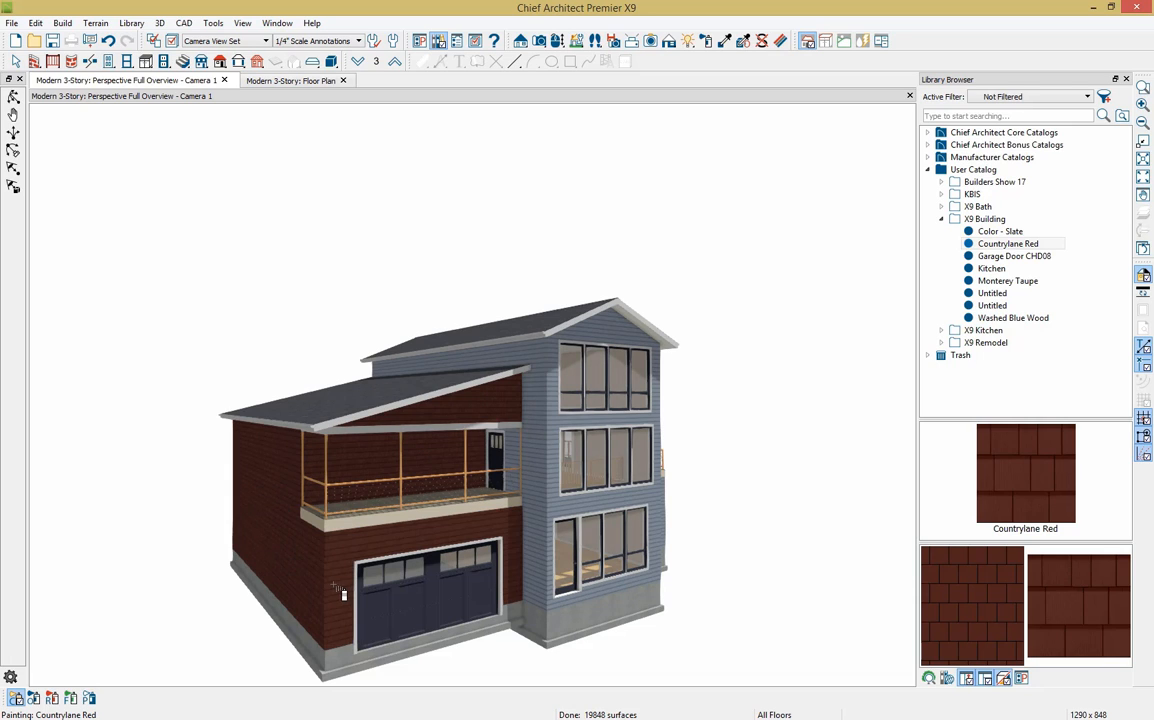
Replace the remaining Gray3 Siding across the whole plan with Monterey Taupe from the X9 Building folder using the material painter's plan mode
{"action": "left_click", "coordinate": [1045, 257]}
{"action": "left_click", "coordinate": [1006, 283]}
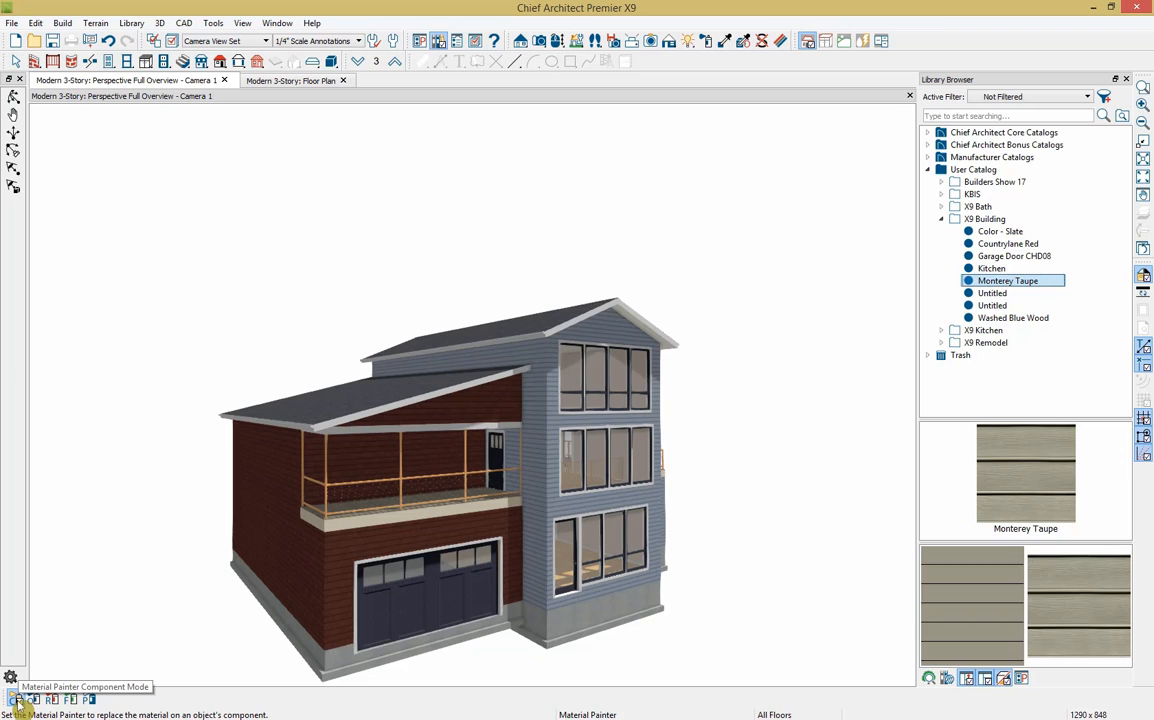
{"action": "left_click", "coordinate": [89, 698]}
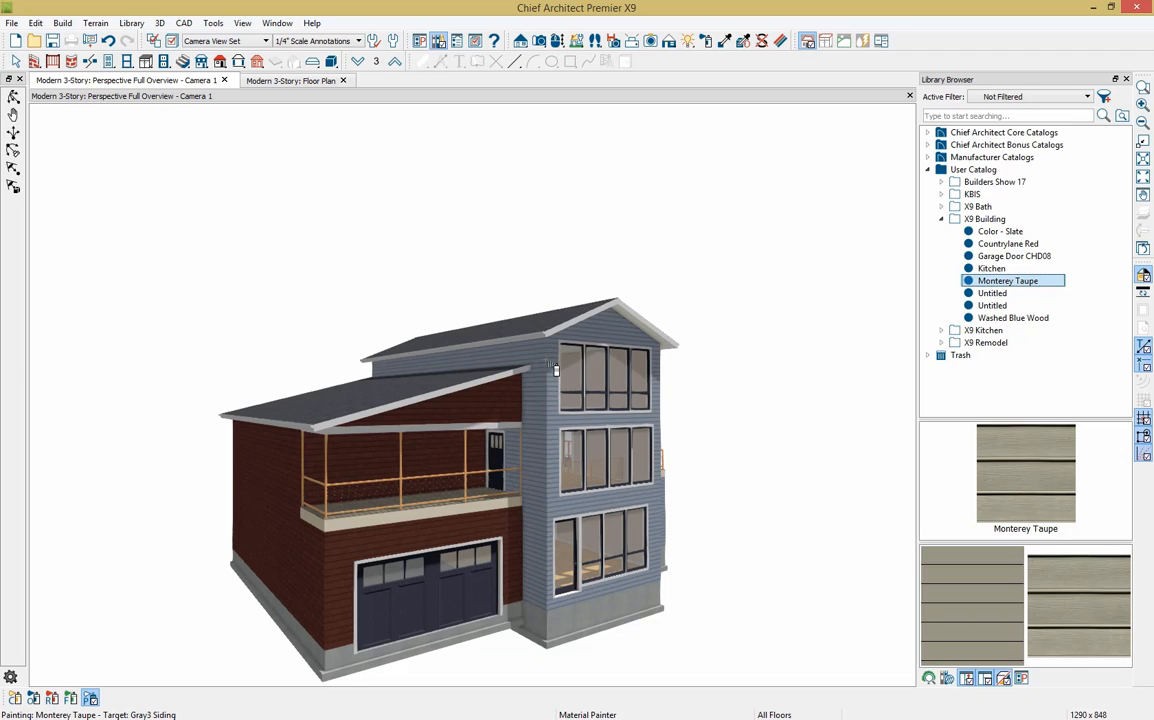
{"action": "left_click", "coordinate": [556, 400]}
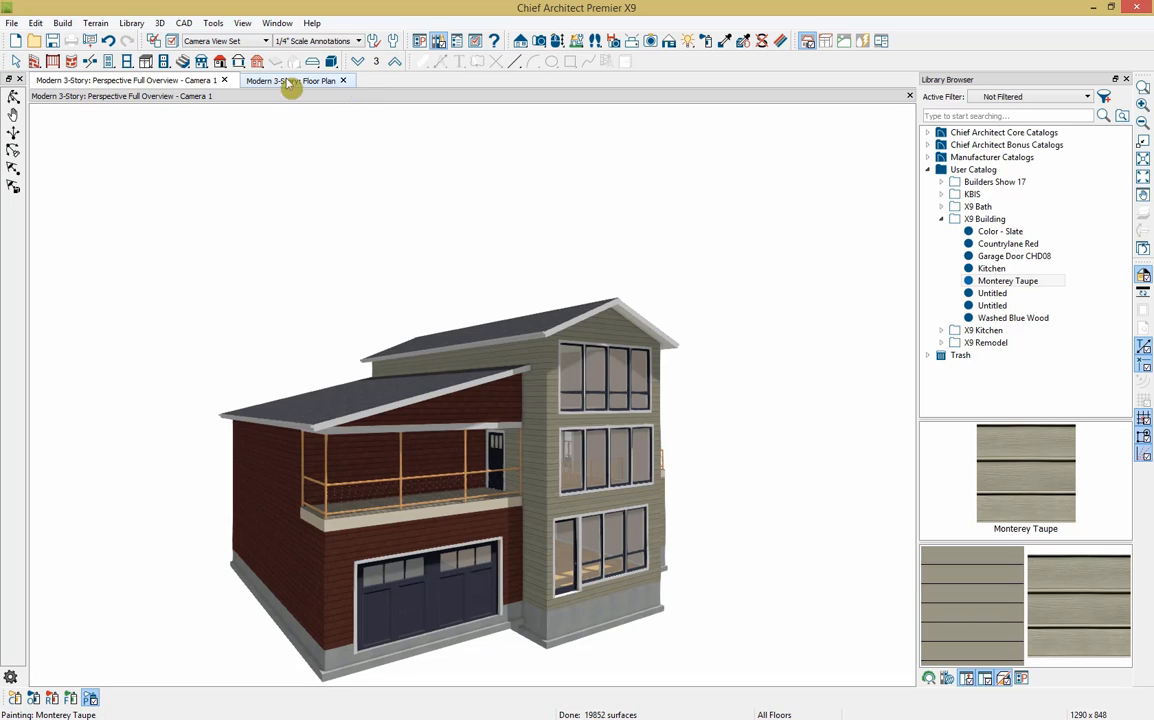
Paint the beam around the side balcony with Monterey Taupe using the material painter's component mode
{"action": "left_click", "coordinate": [558, 41]}
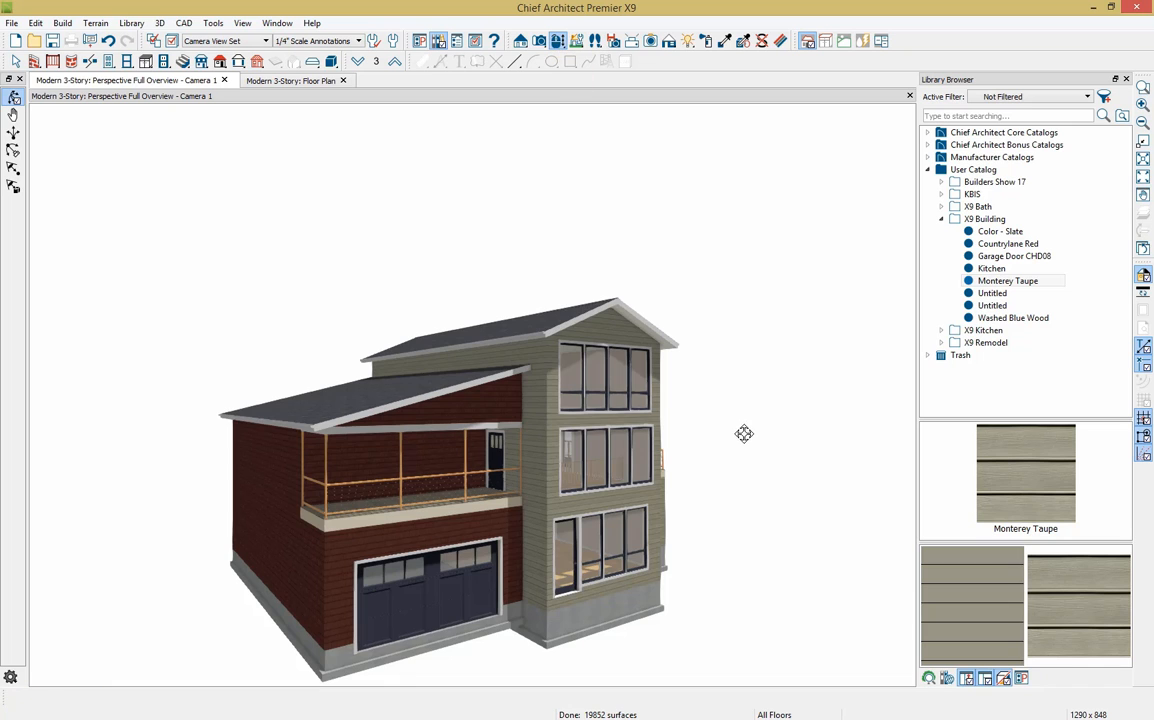
{"action": "left_click_drag", "start_coordinate": [742, 432], "coordinate": [520, 430]}
{"action": "left_click", "coordinate": [1025, 475]}
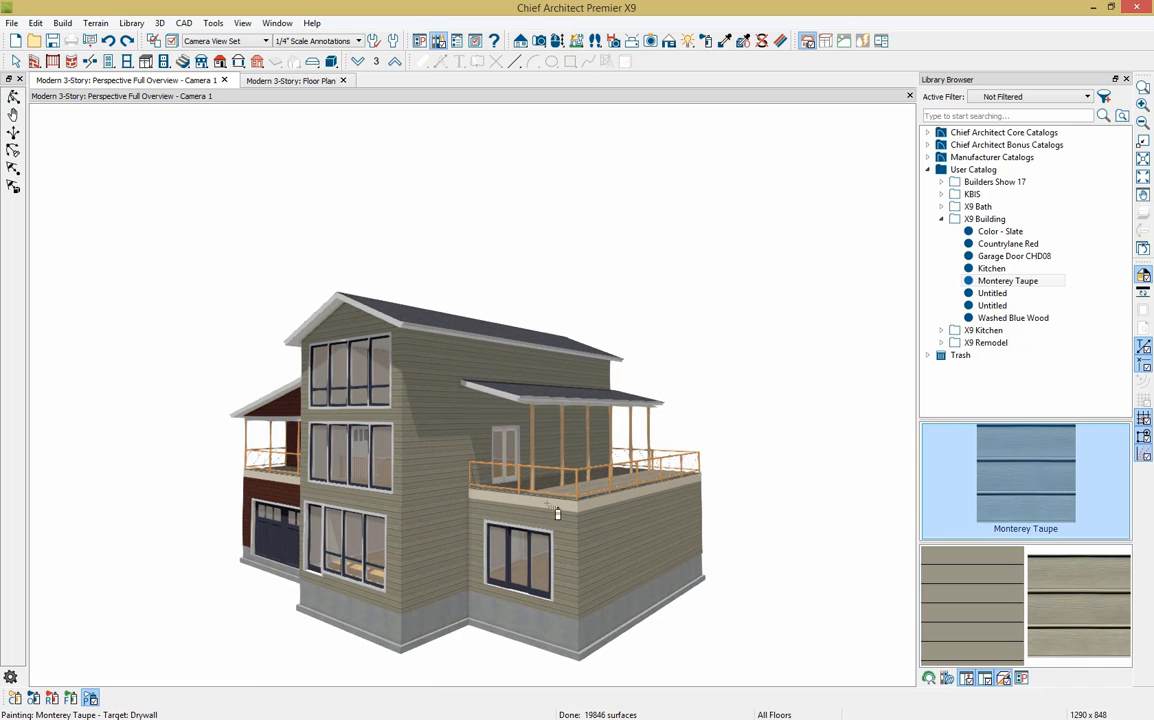
{"action": "left_click", "coordinate": [15, 698]}
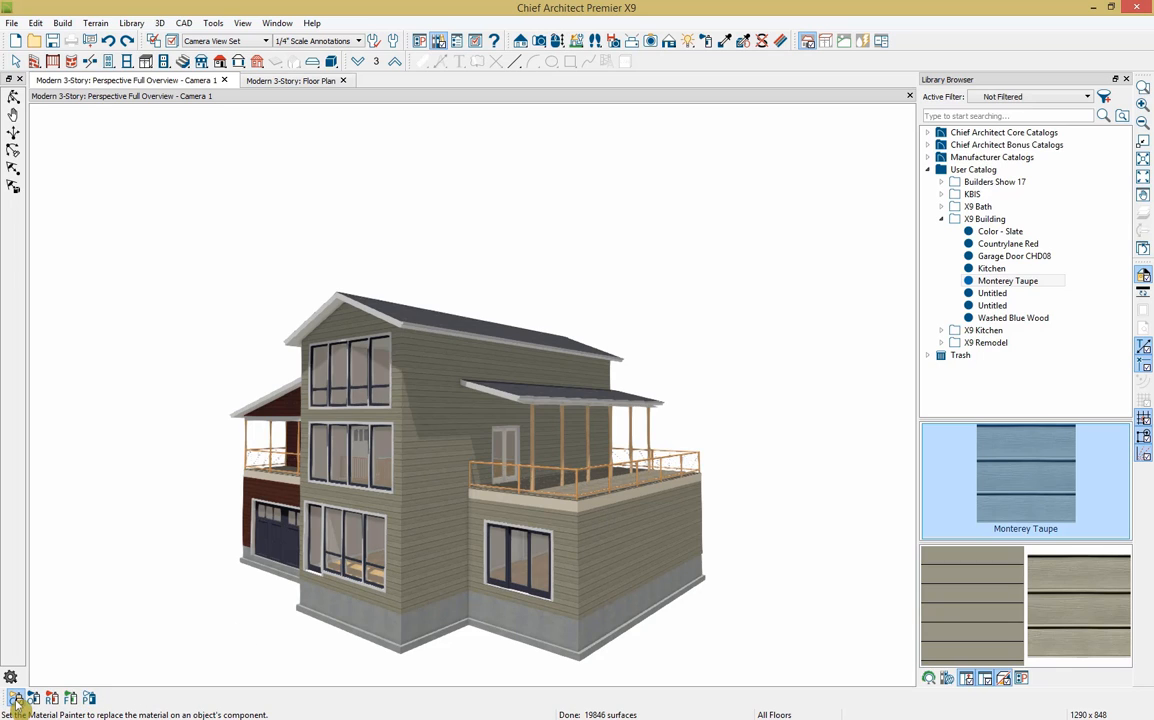
{"action": "left_click", "coordinate": [551, 506]}
{"action": "left_click", "coordinate": [615, 514]}
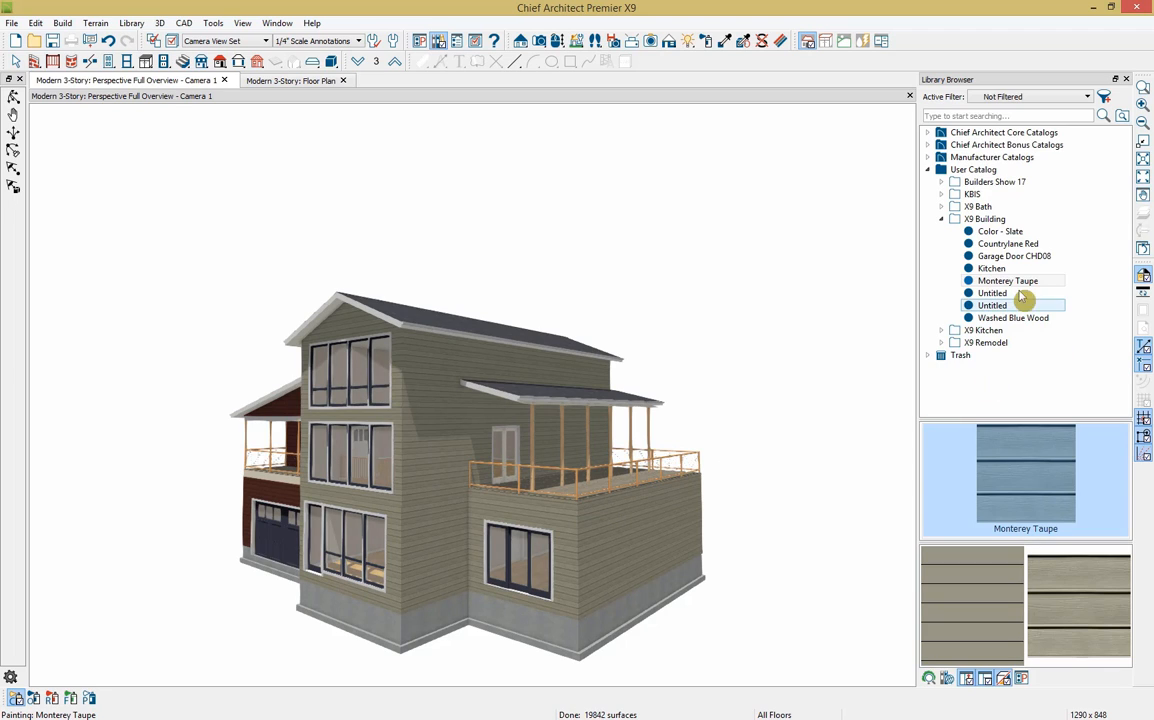
Paint the beam of the front balcony above the garage with Countrylane Red
{"action": "left_click", "coordinate": [1012, 256]}
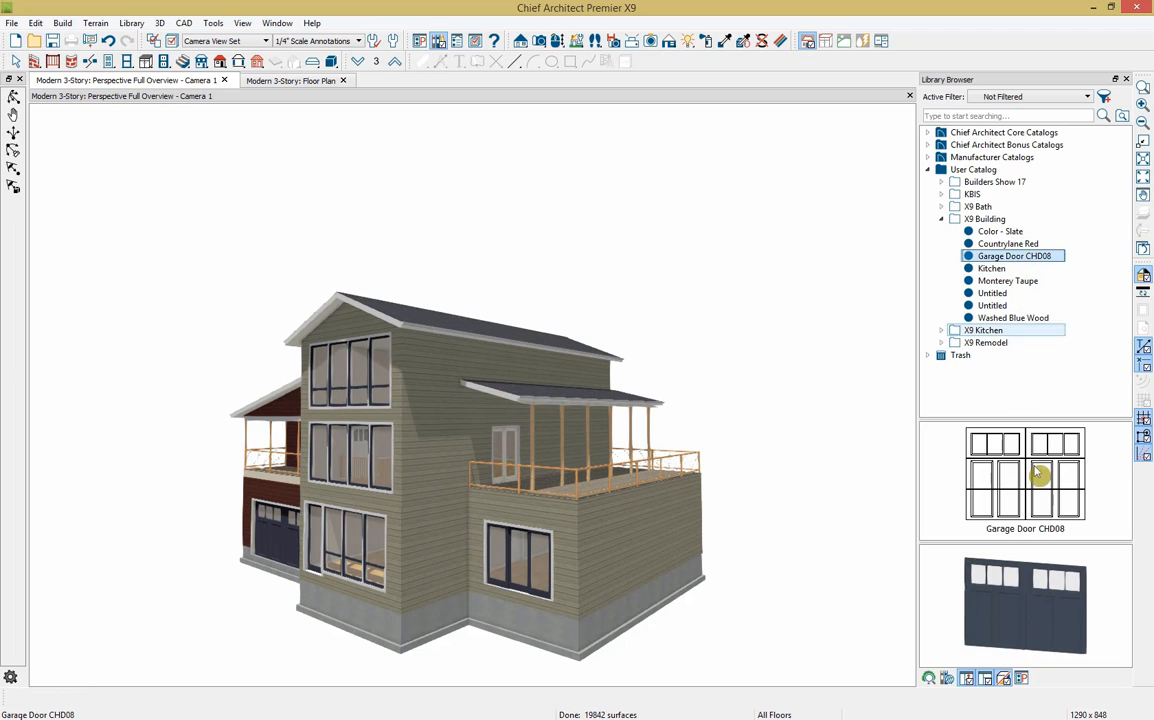
{"action": "left_click", "coordinate": [1008, 244]}
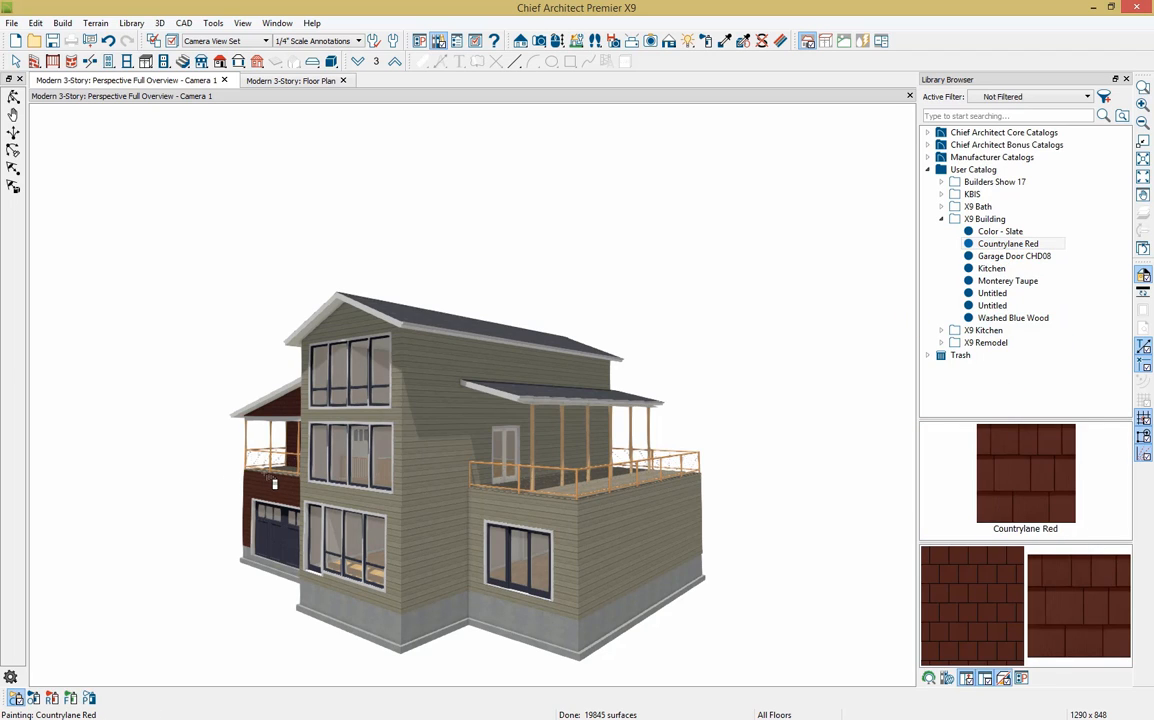
{"action": "left_click", "coordinate": [558, 41]}
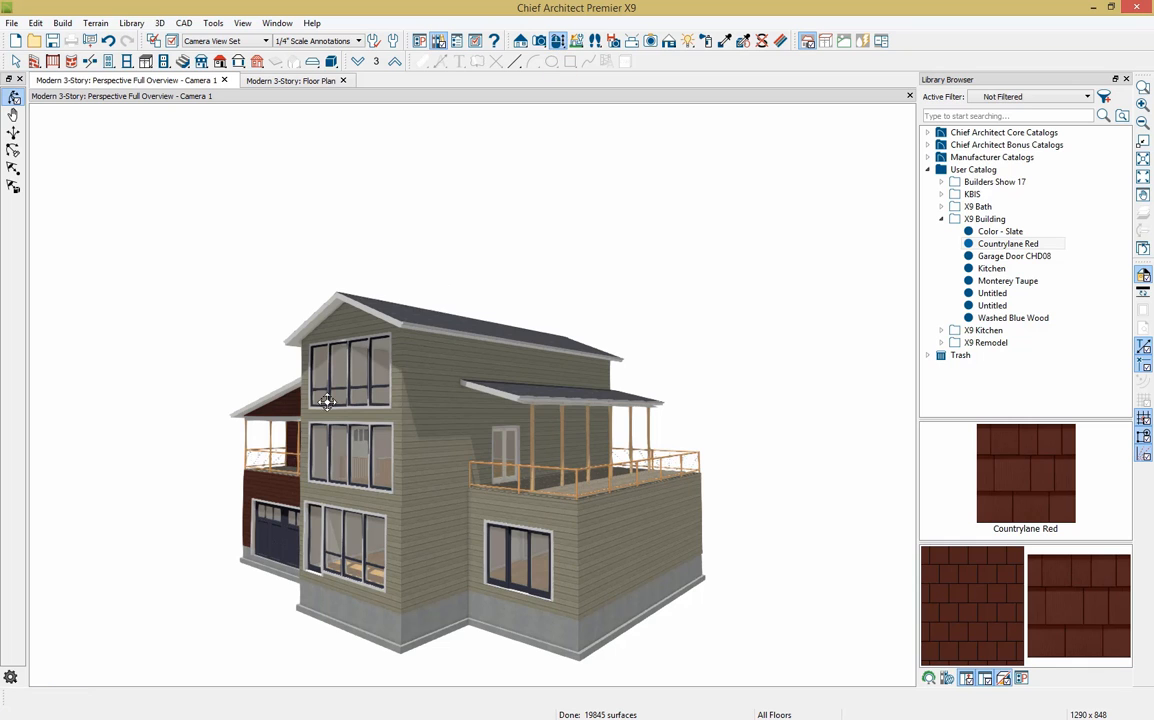
{"action": "mouse_move", "coordinate": [295, 363]}
{"action": "left_mouse_down"}
{"action": "mouse_move", "coordinate": [340, 425]}
{"action": "mouse_move", "coordinate": [399, 453]}
{"action": "mouse_move", "coordinate": [502, 441]}
{"action": "left_mouse_up"}
{"action": "left_click", "coordinate": [1042, 484]}
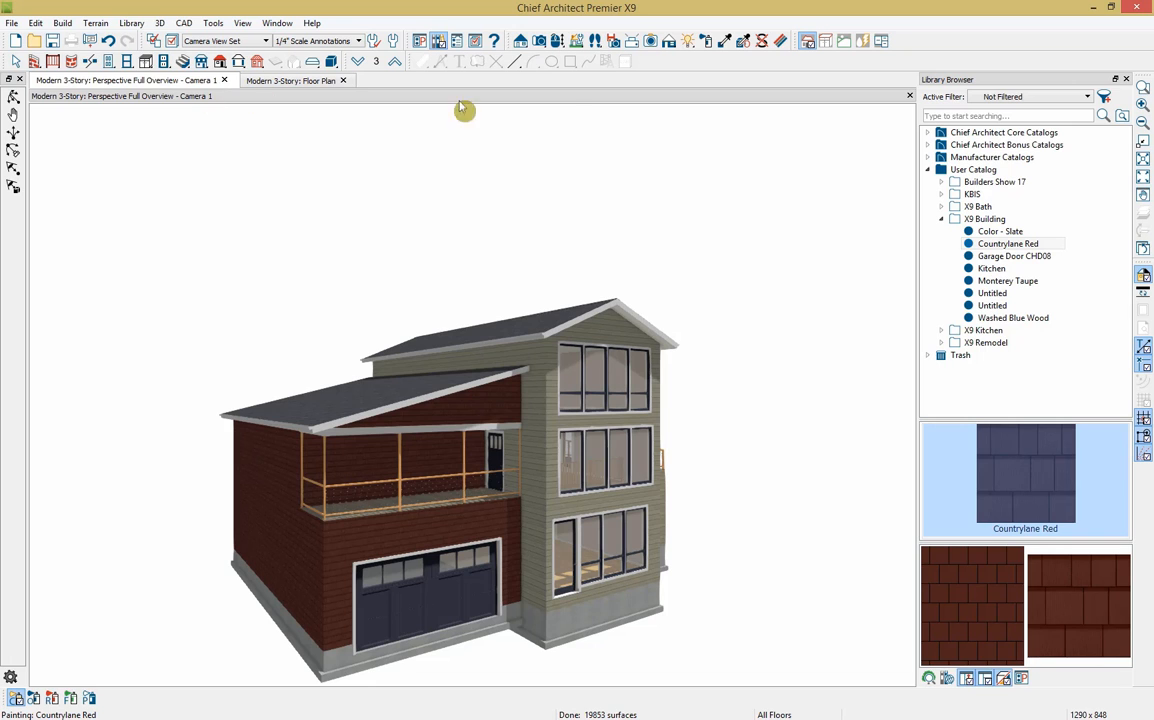
Compare the painted house from the front corner with the reference rendering Grandview-ContempWC.png in Windows Photo Viewer
{"action": "left_click", "coordinate": [558, 42]}
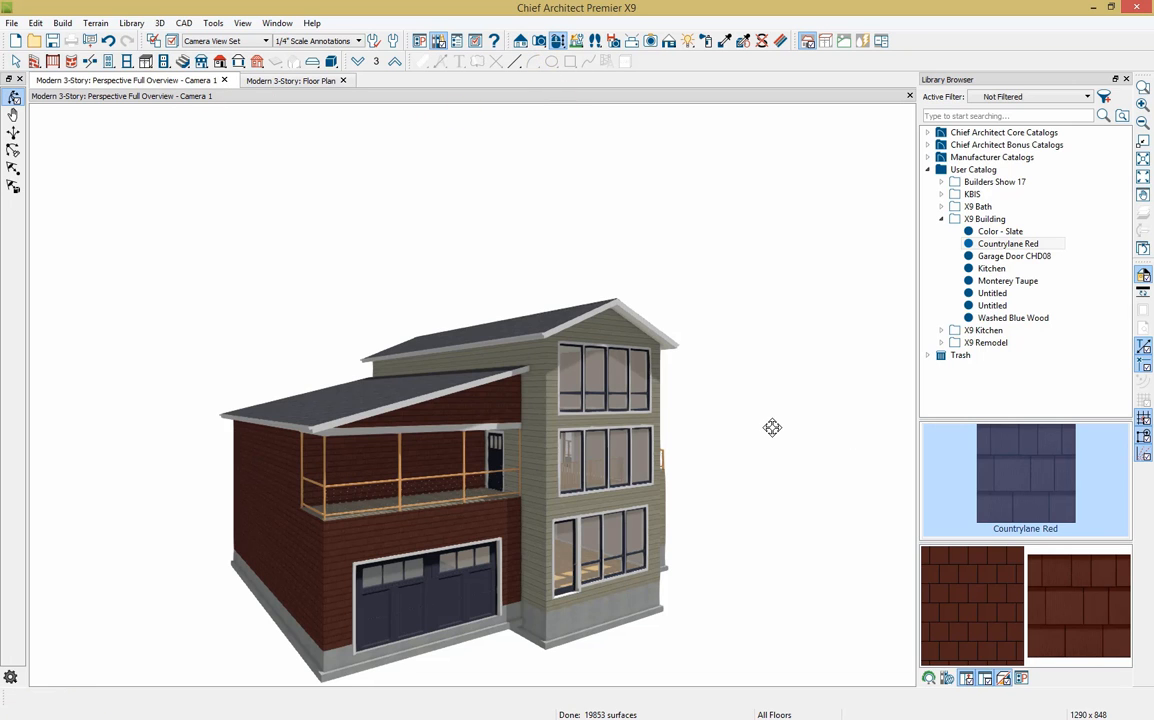
{"action": "left_click_drag", "start_coordinate": [754, 434], "coordinate": [613, 445]}
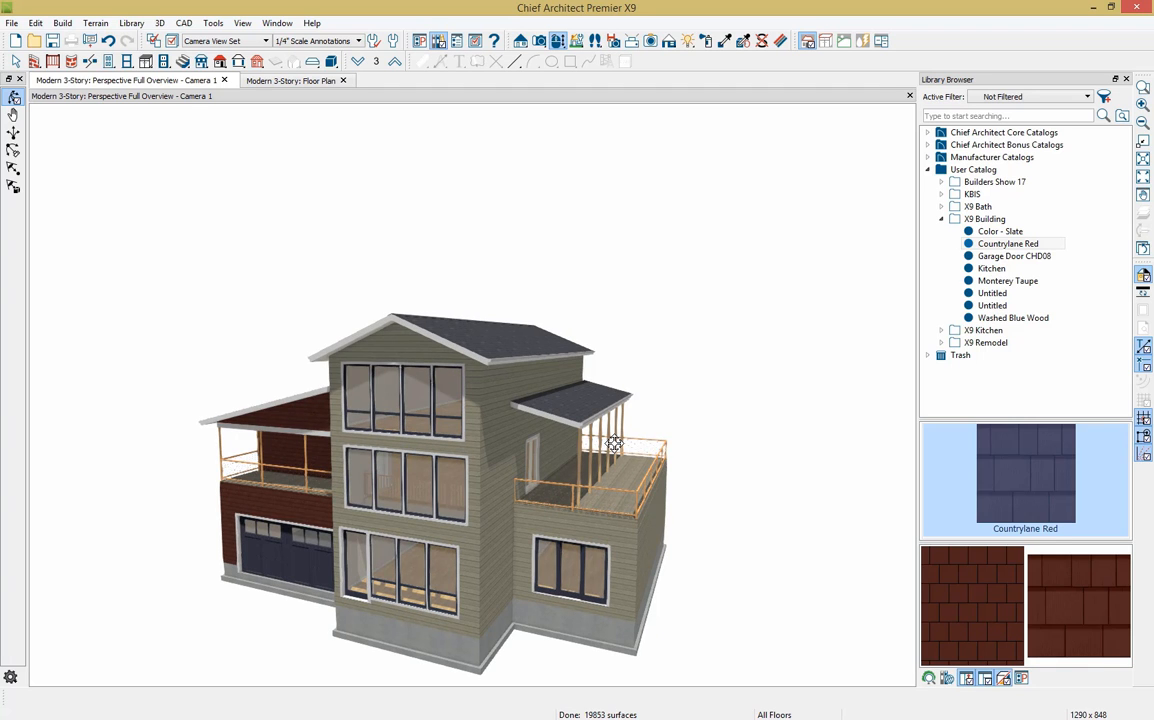
{"action": "middle_click_drag", "start_coordinate": [693, 567], "coordinate": [702, 499]}
{"action": "key", "text": "space"}
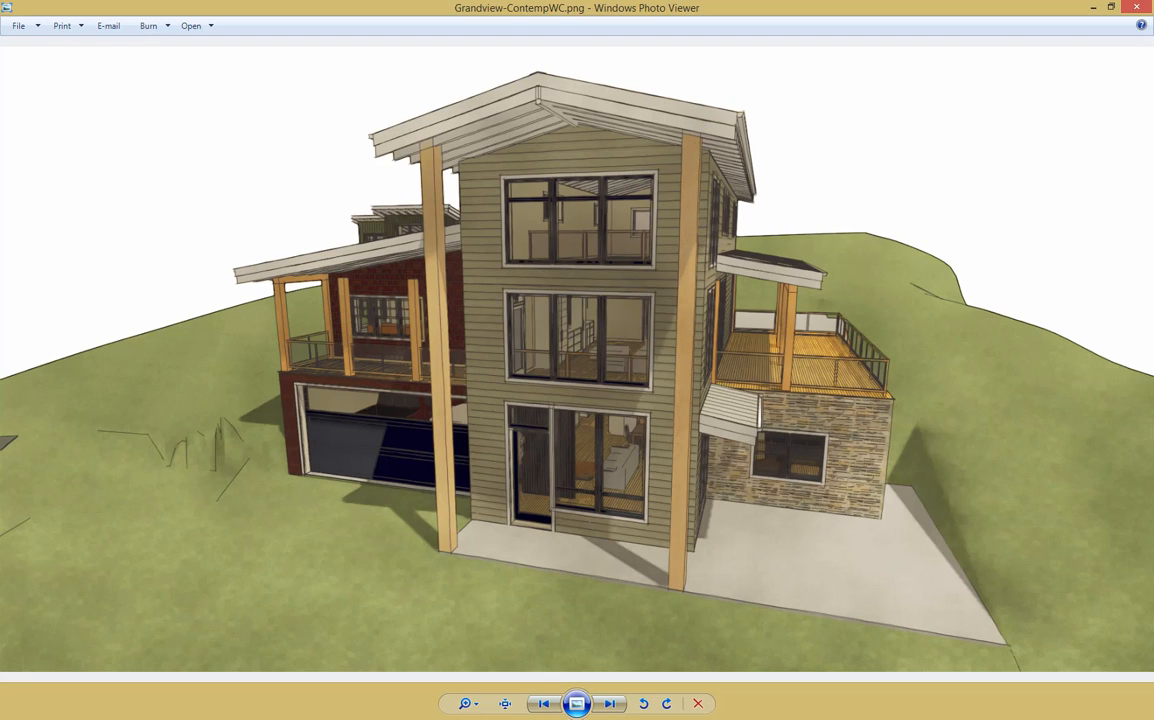
{"action": "key", "text": "alt+Tab"}
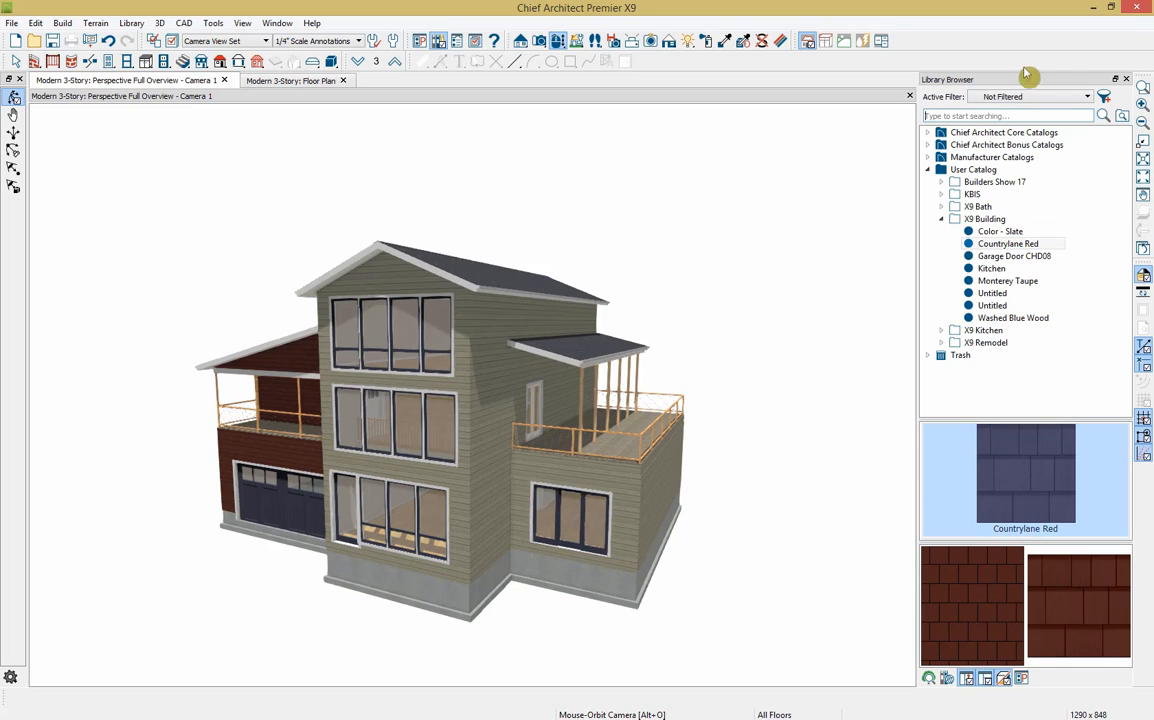
Close the library browser, create a terrain perimeter in the floor plan and move it about 20'-10" upward around the house
{"action": "left_click", "coordinate": [1127, 80]}
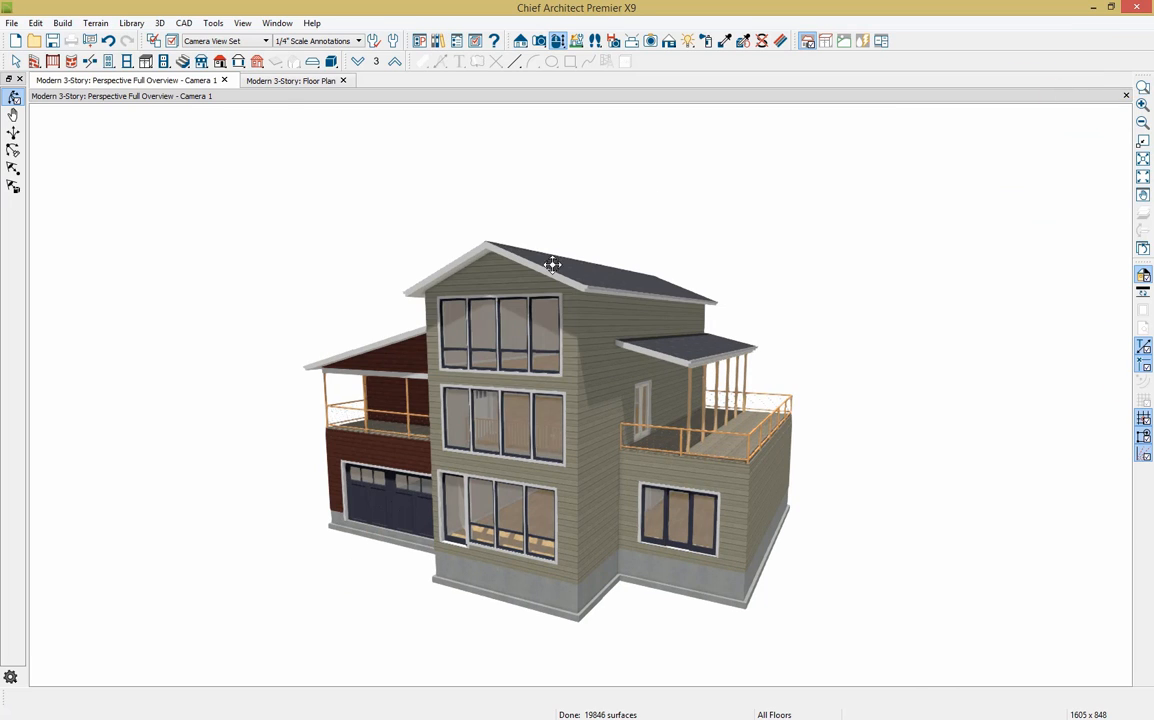
{"action": "left_click", "coordinate": [290, 80]}
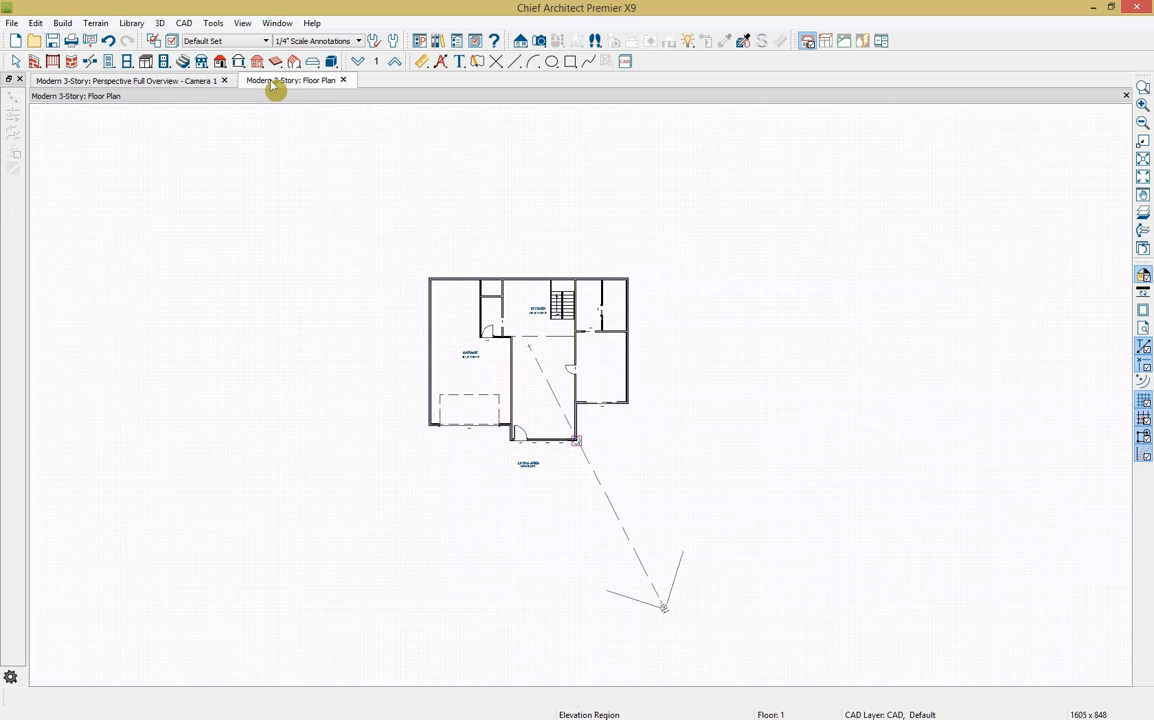
{"action": "left_click", "coordinate": [100, 26]}
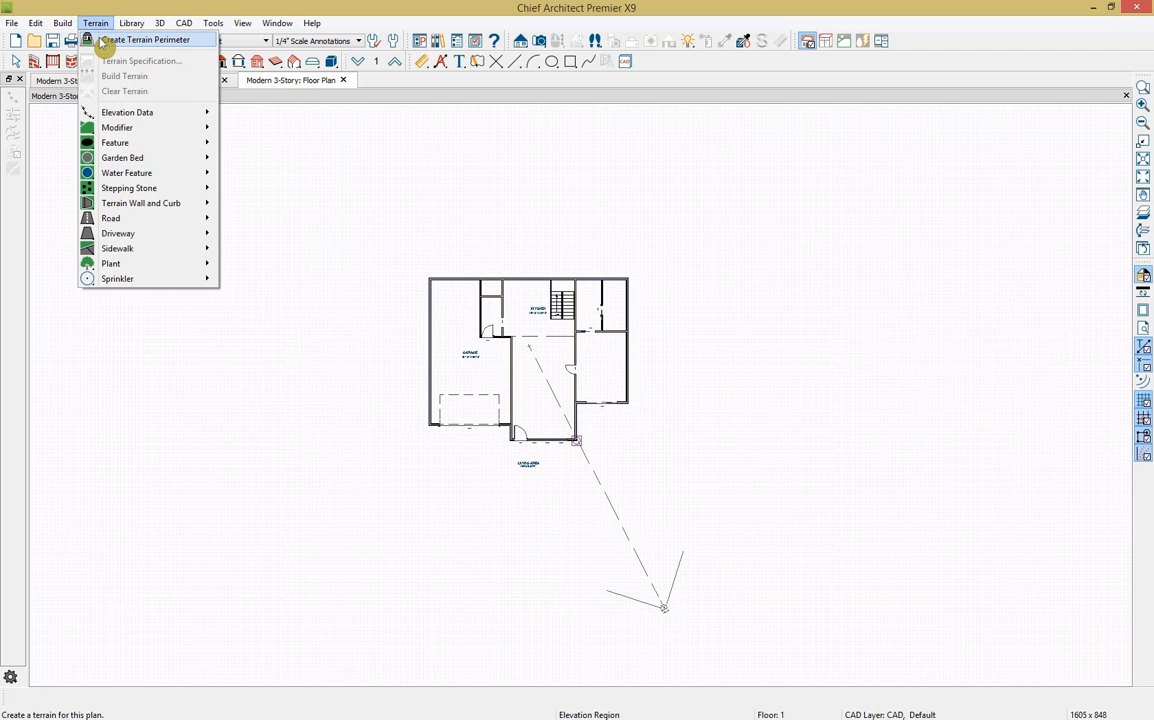
{"action": "left_click", "coordinate": [104, 41]}
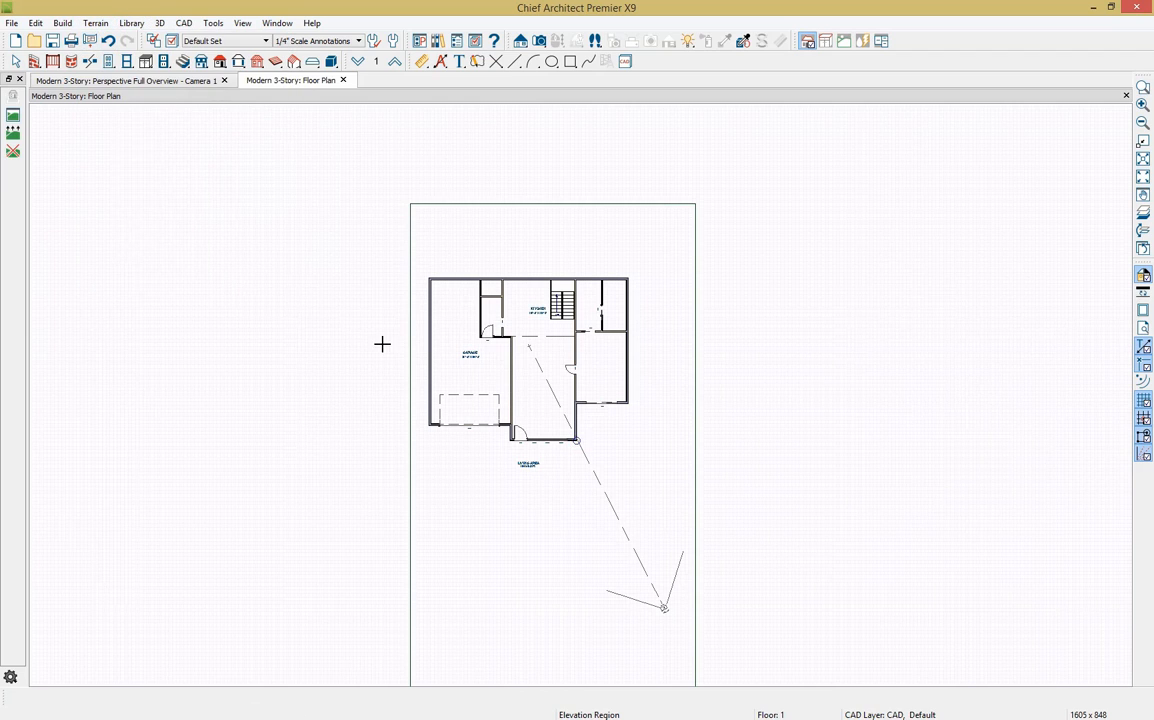
{"action": "left_click", "coordinate": [409, 533]}
{"action": "left_click_drag", "start_coordinate": [551, 445], "coordinate": [551, 371]}
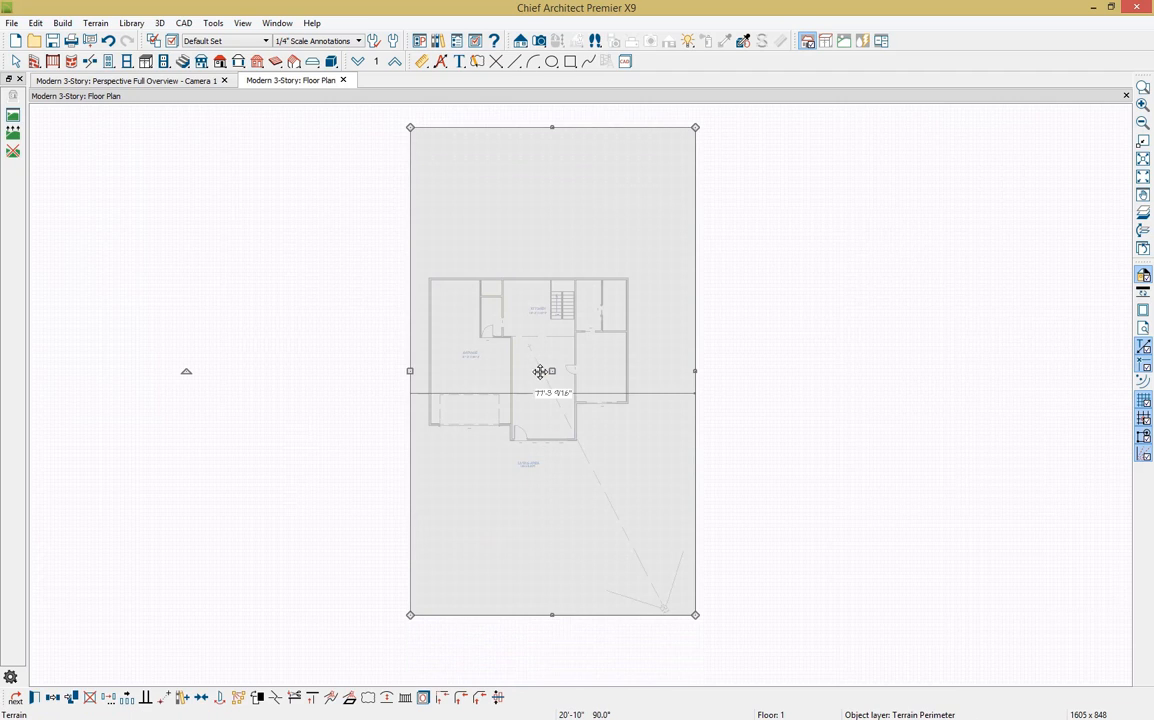
Dimension from the garage's outer side wall to the adjacent terrain edge and set that distance to 35'
{"action": "left_click", "coordinate": [421, 61]}
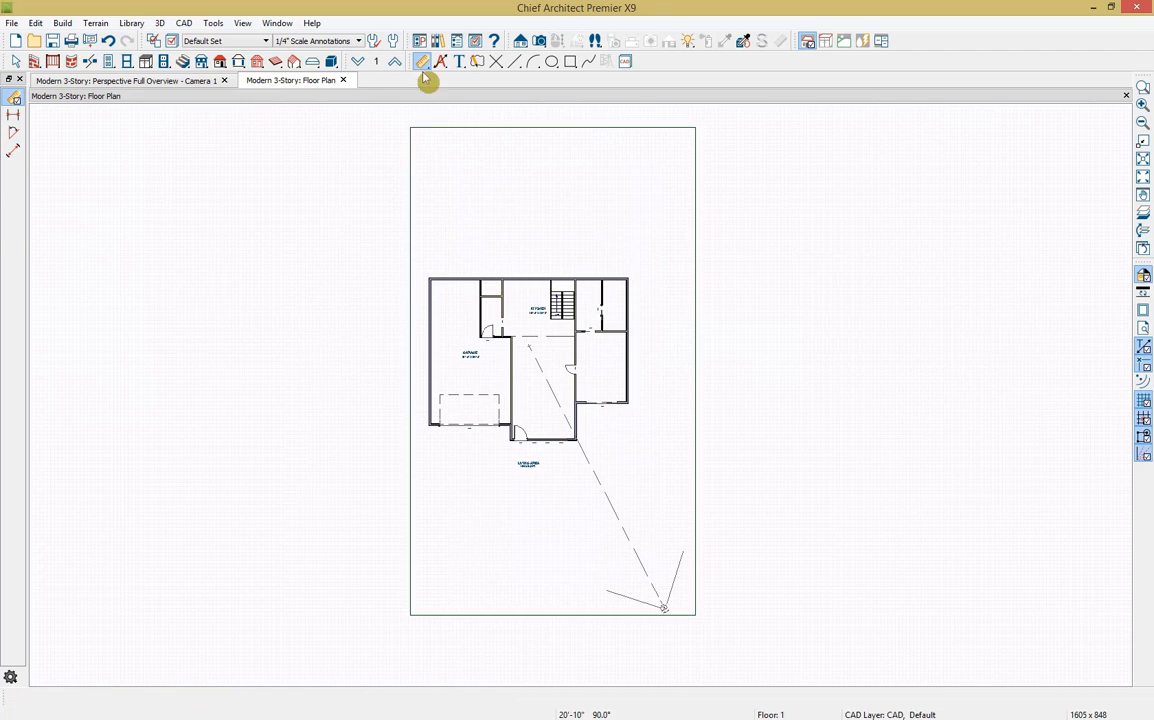
{"action": "left_click", "coordinate": [414, 324]}
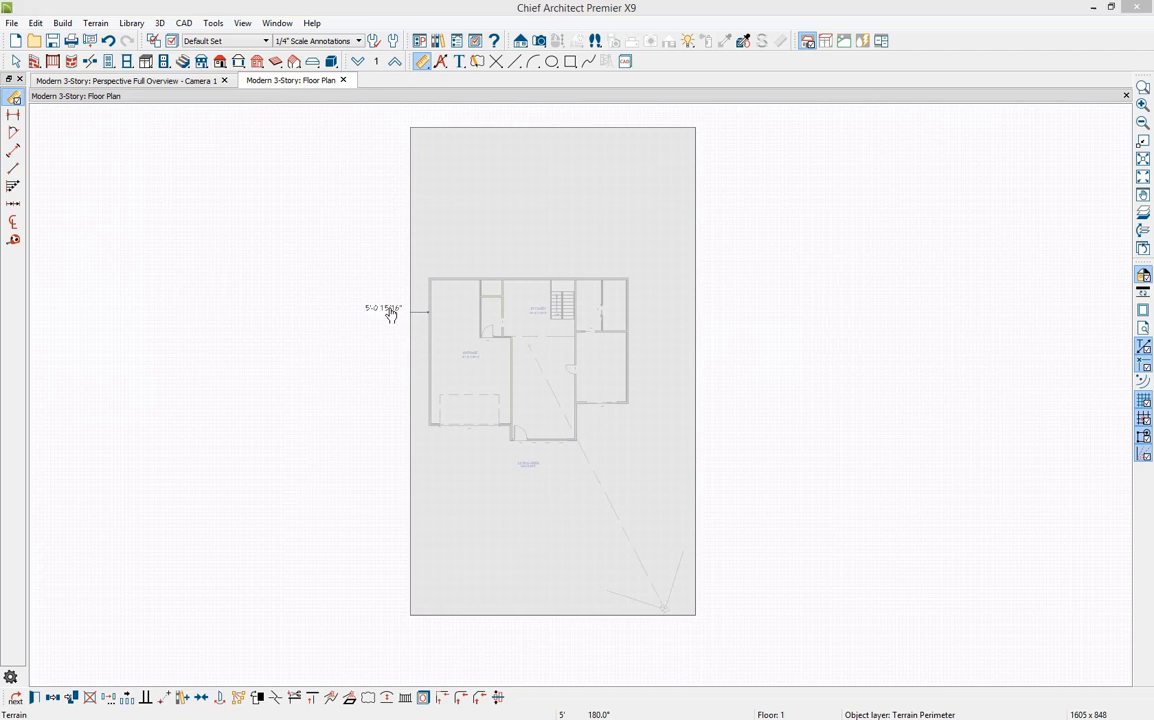
{"action": "left_click", "coordinate": [390, 313]}
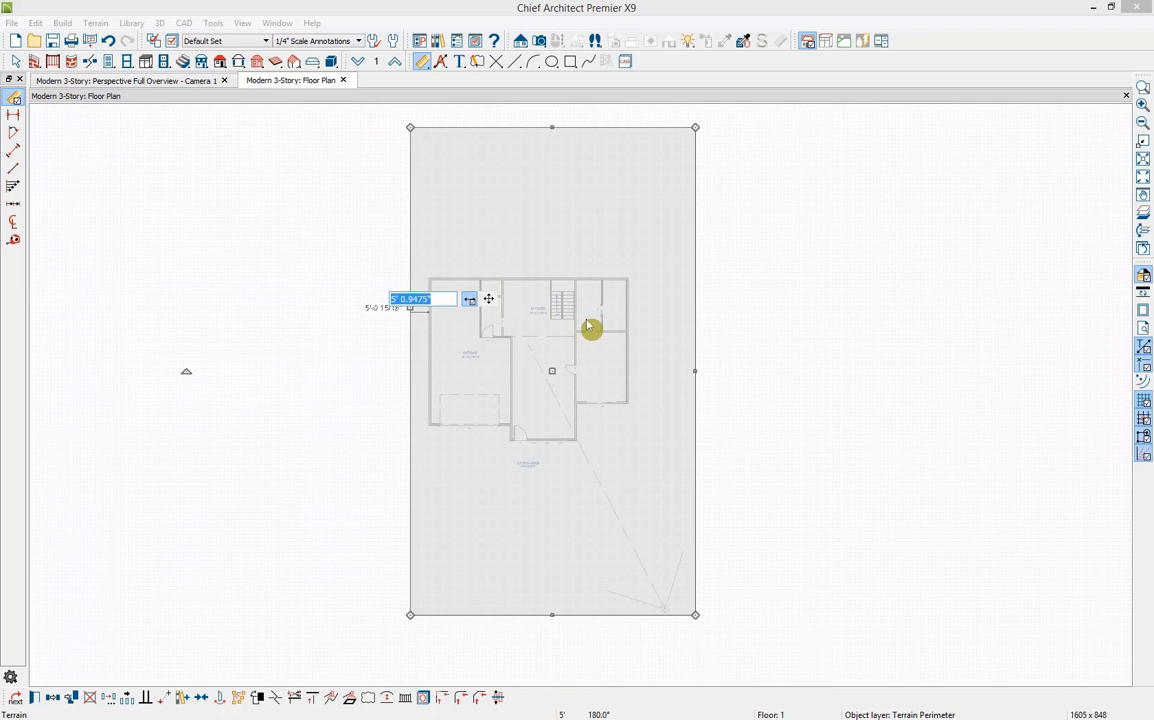
{"action": "type", "text": "35"}
{"action": "key", "text": "Return"}
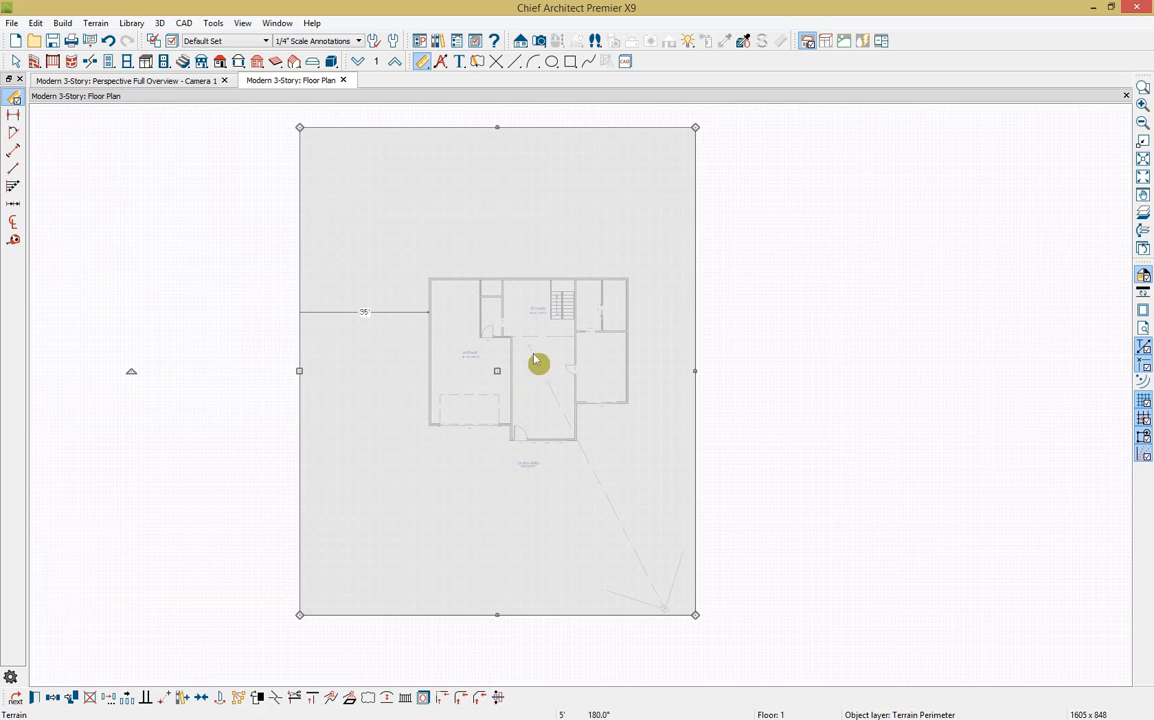
Delete the dimension between the garage and the terrain edge, and check the terrain in the perspective view before returning to the floor plan
{"action": "left_click", "coordinate": [407, 318]}
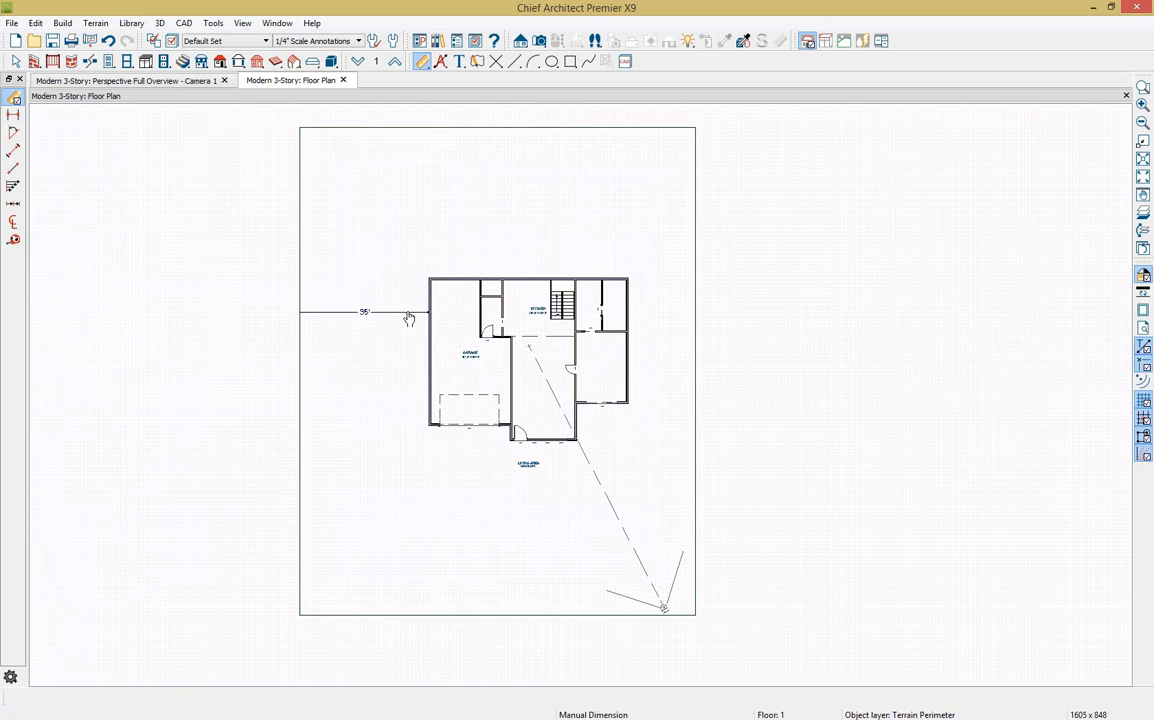
{"action": "key", "text": "Delete"}
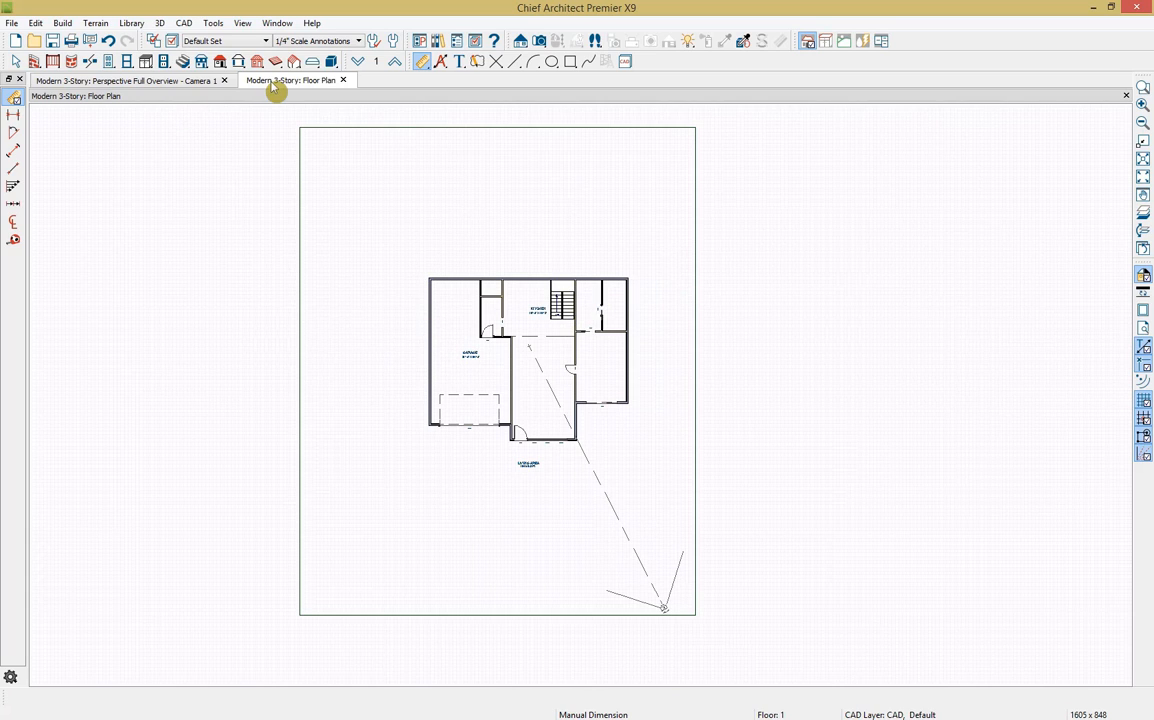
{"action": "left_click", "coordinate": [183, 81]}
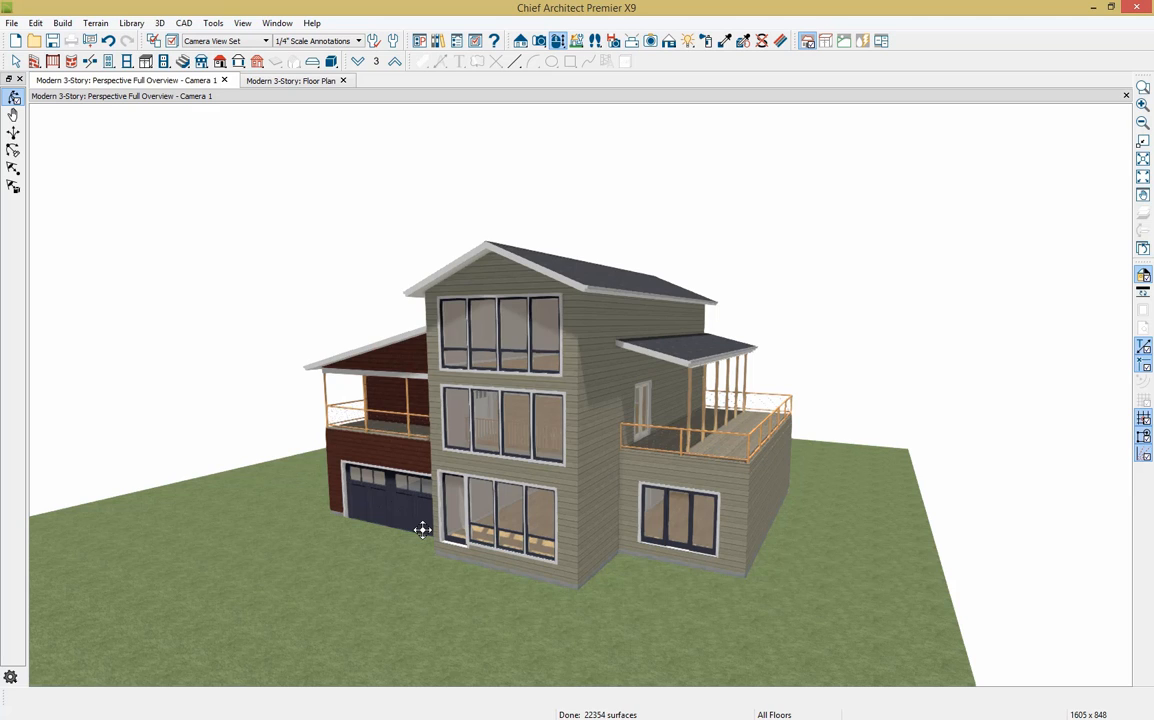
{"action": "left_click", "coordinate": [308, 86]}
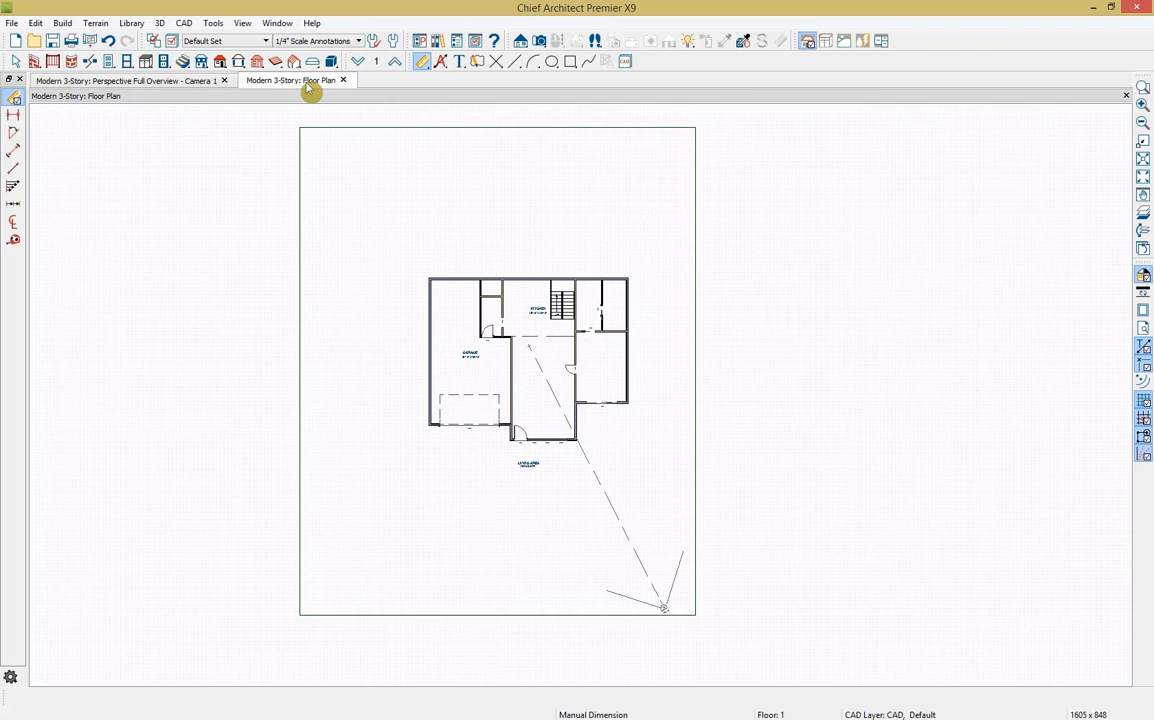
Draw two rectangular elevation regions across the terrain, one behind the house about 118'-6" wide and one in front about 114'-11" wide
{"action": "left_click", "coordinate": [61, 23]}
{"action": "mouse_move", "coordinate": [92, 28]}
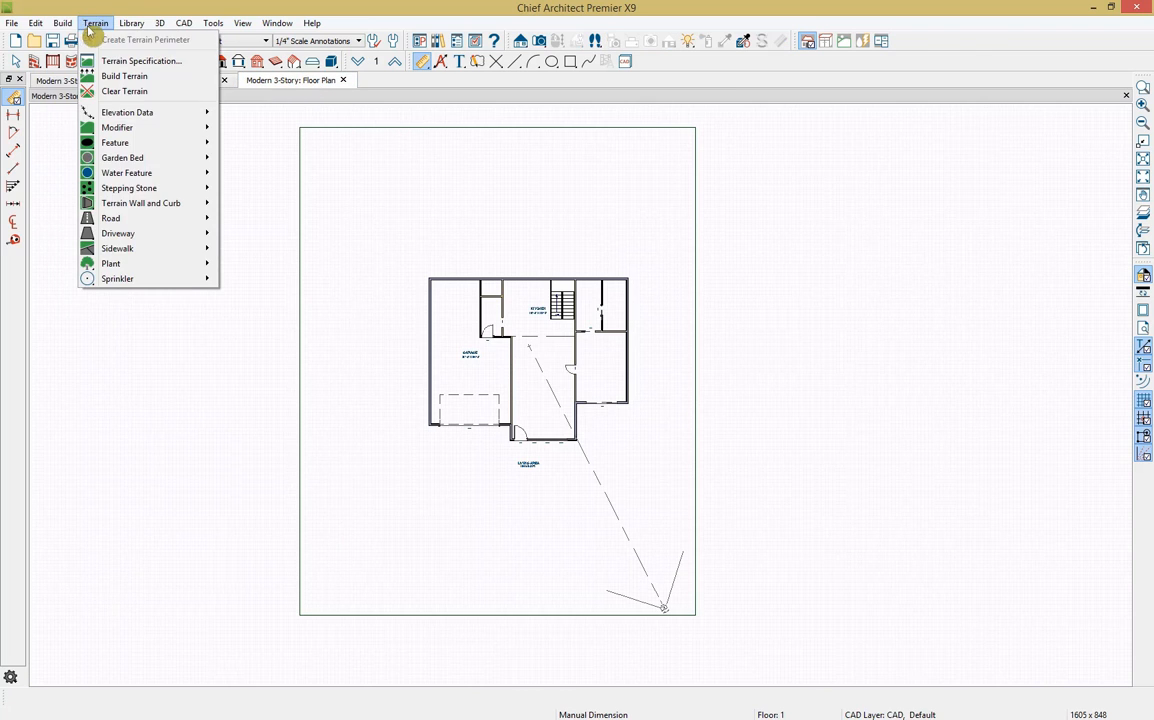
{"action": "mouse_move", "coordinate": [108, 112]}
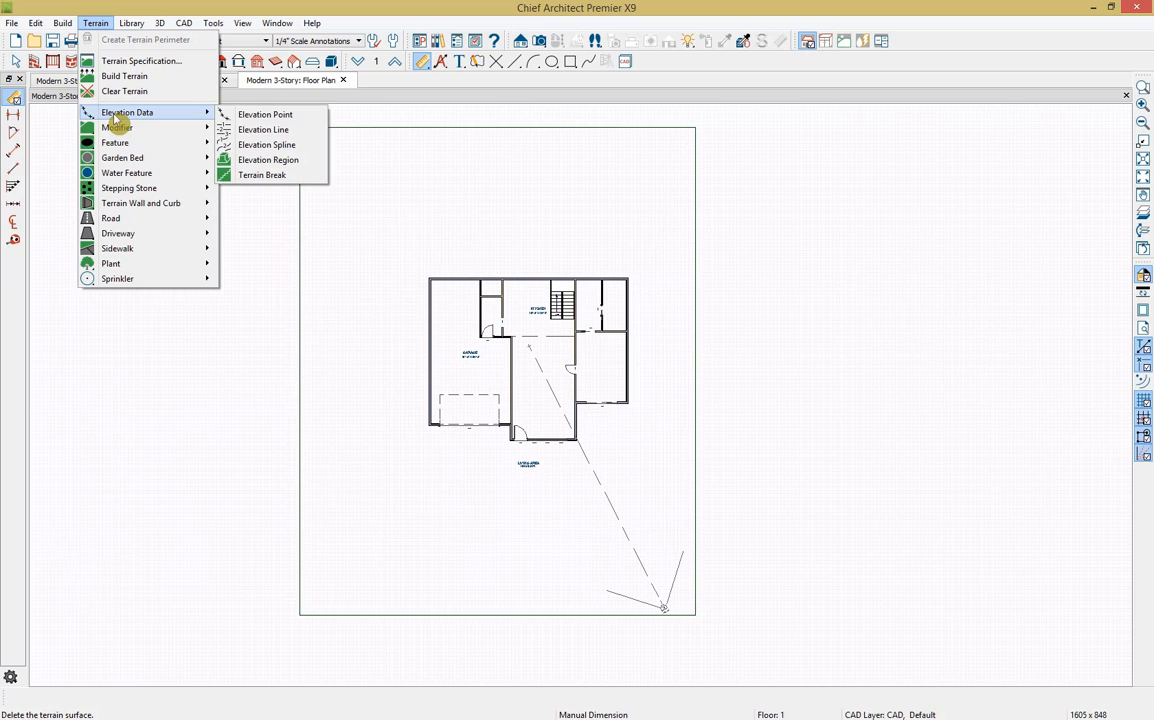
{"action": "left_click", "coordinate": [290, 164]}
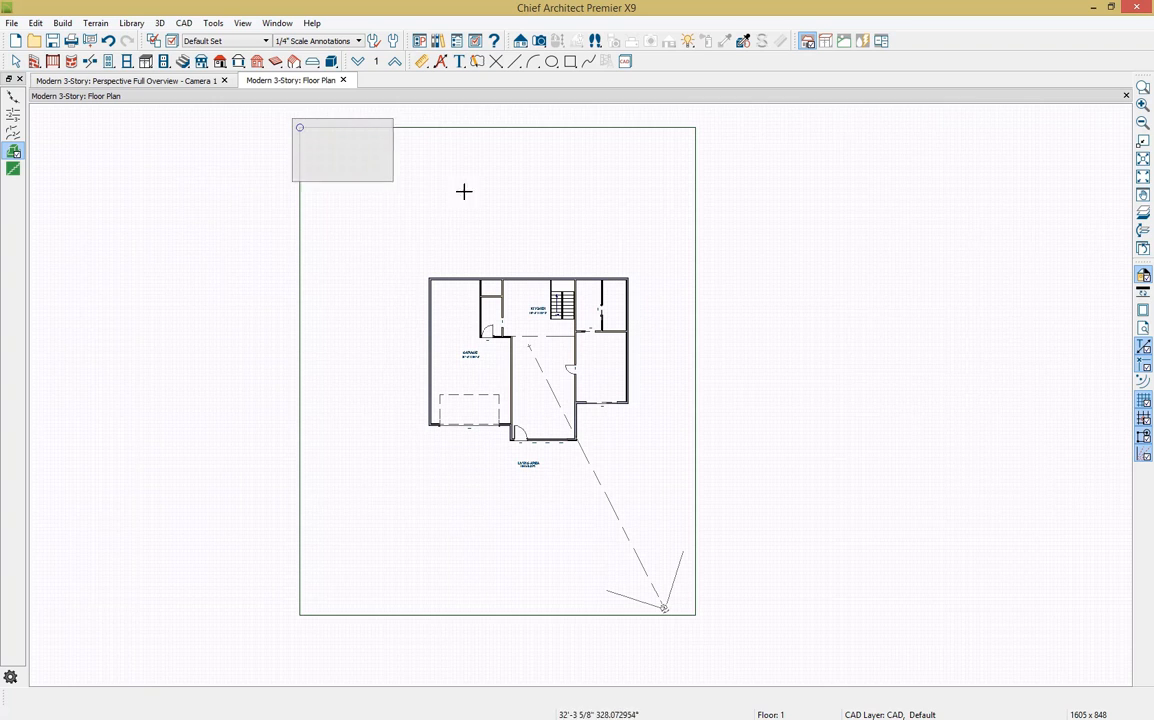
{"action": "left_click_drag", "start_coordinate": [463, 191], "coordinate": [729, 226]}
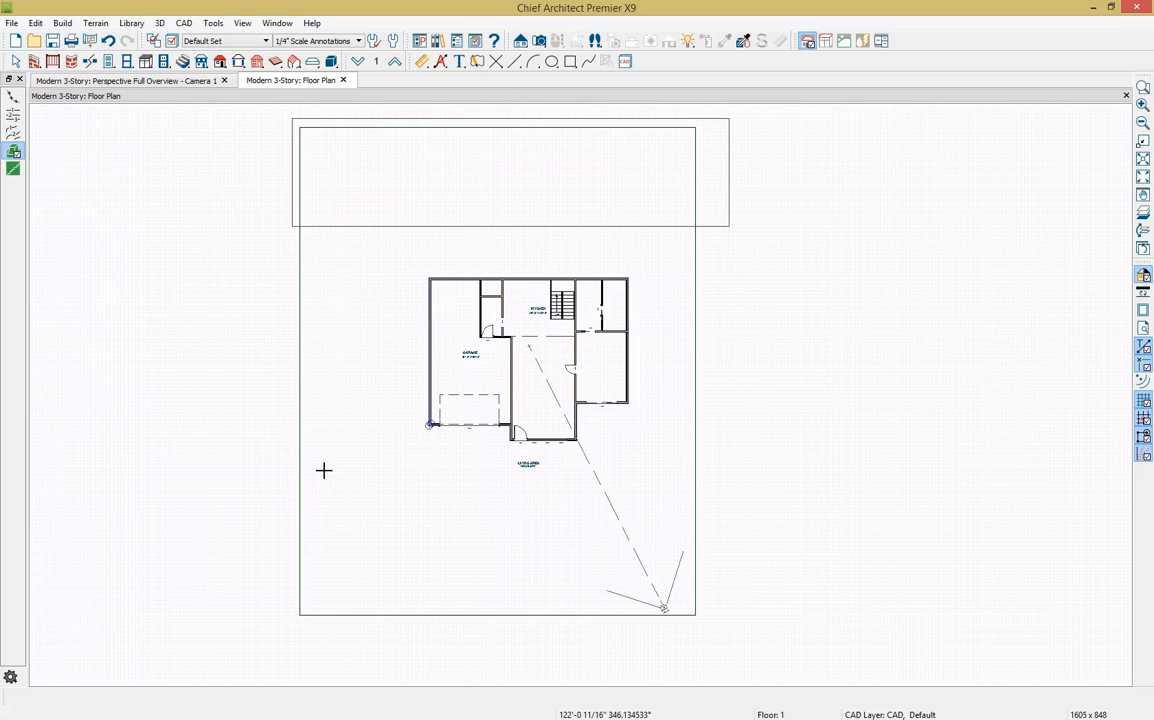
{"action": "left_click_drag", "start_coordinate": [290, 446], "coordinate": [713, 651]}
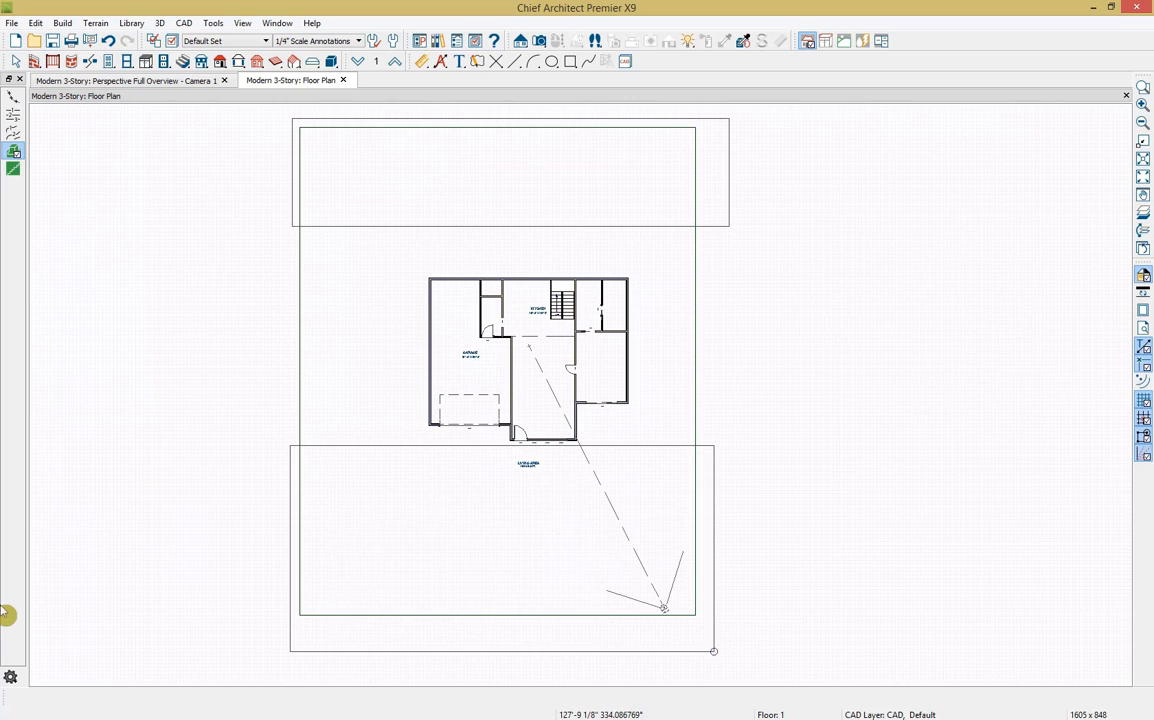
Set the rear elevation region's elevation to 75" and accept 0" for the front elevation region
{"action": "left_click", "coordinate": [291, 206]}
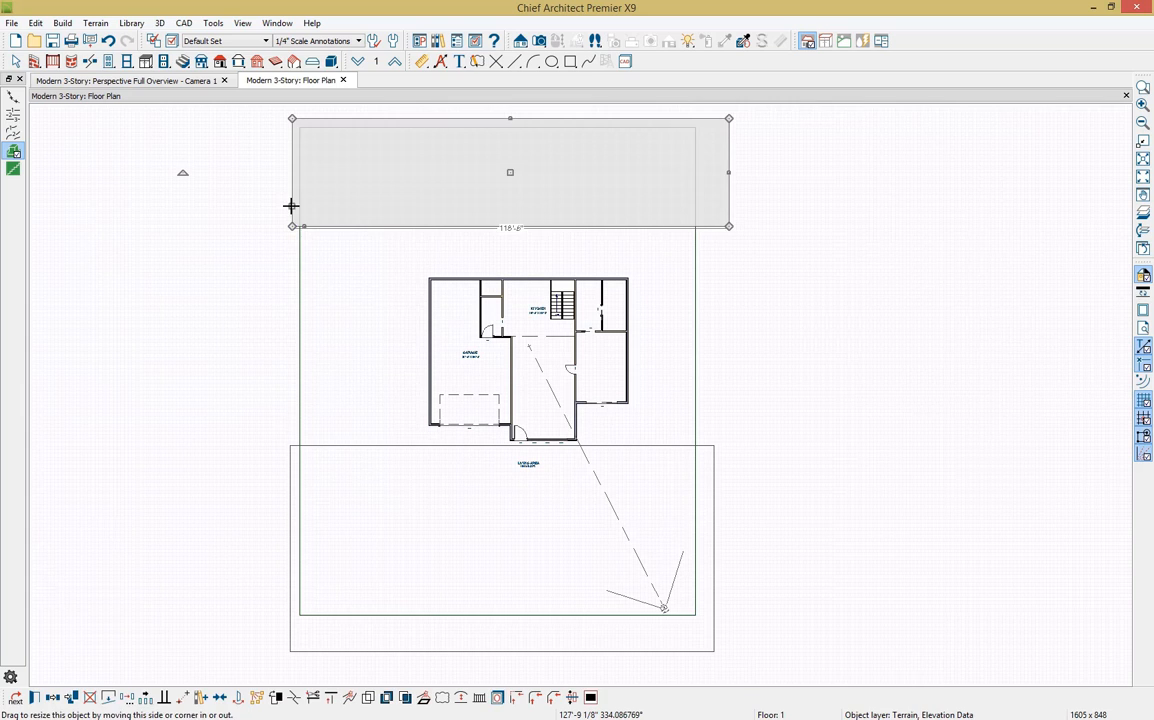
{"action": "left_click", "coordinate": [34, 698]}
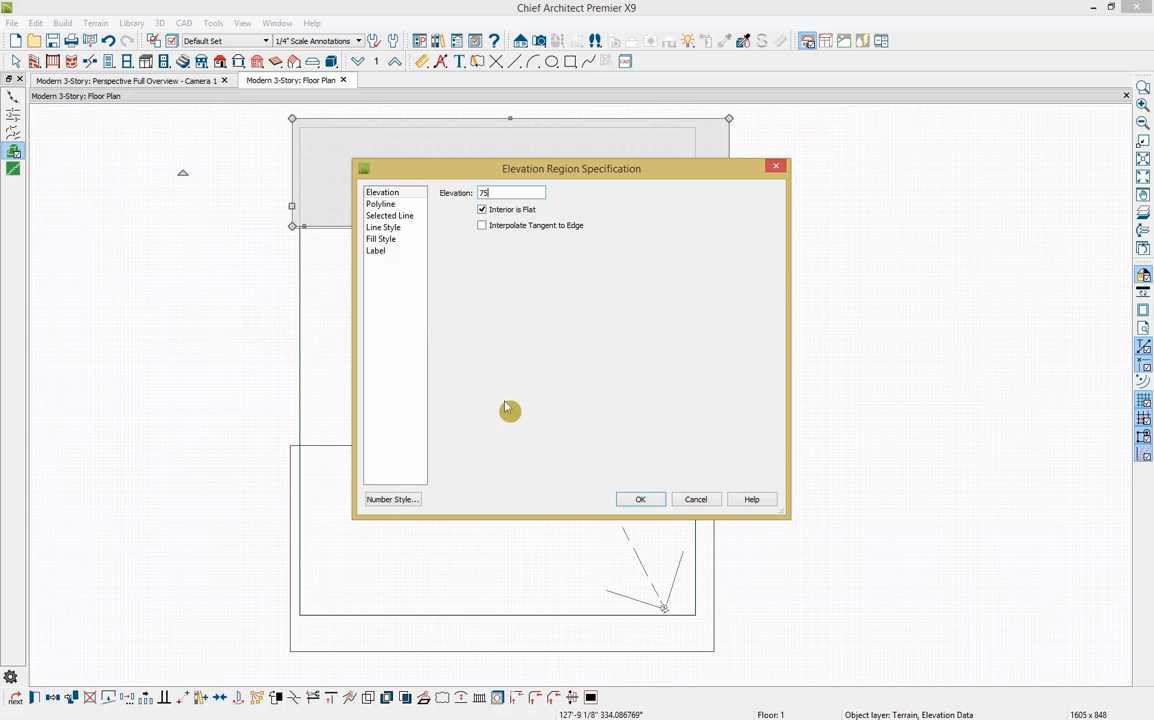
{"action": "left_click", "coordinate": [636, 500]}
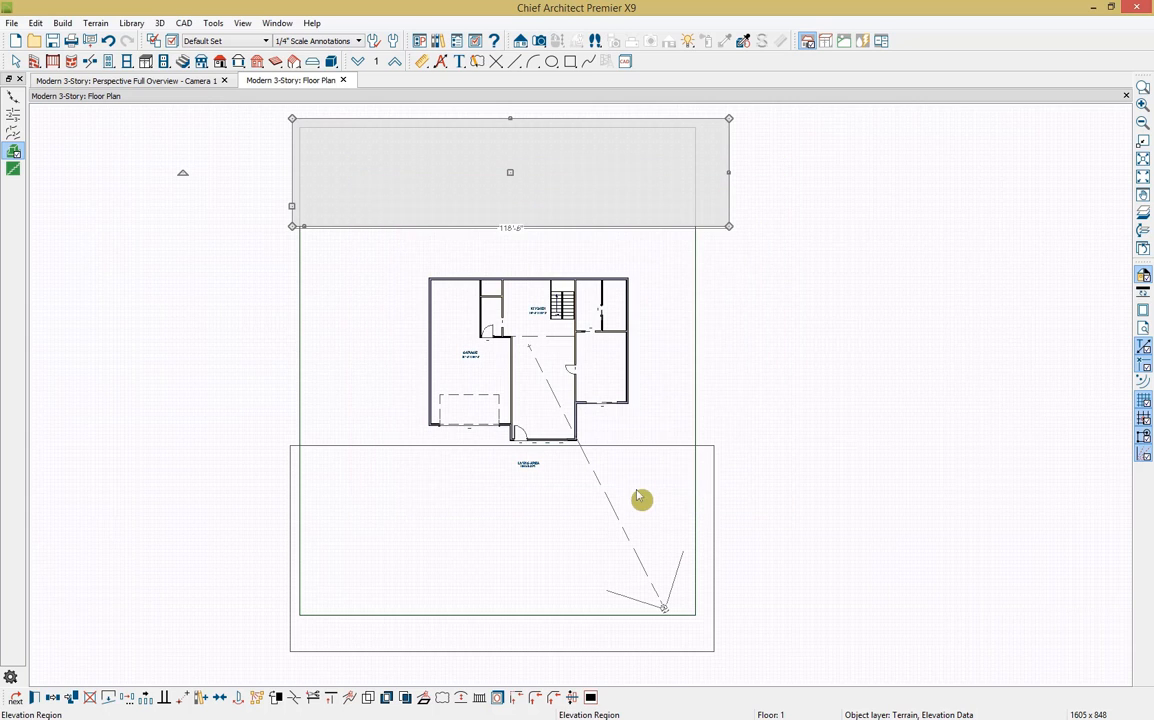
{"action": "left_click", "coordinate": [713, 485]}
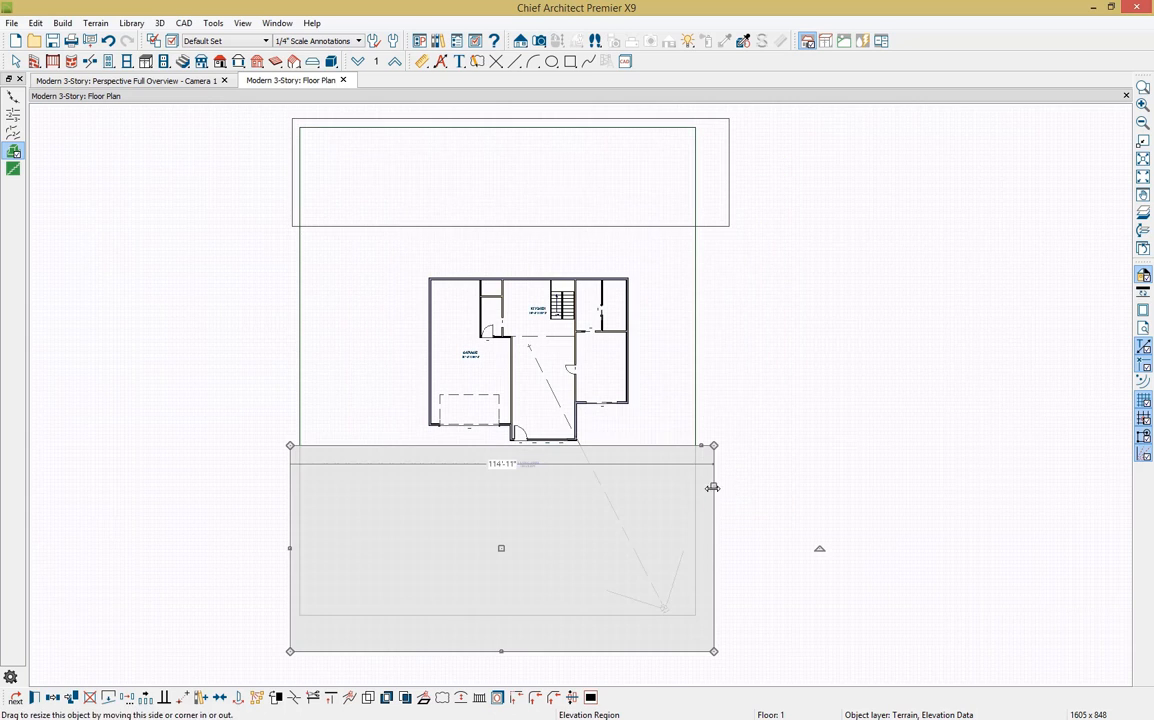
{"action": "left_click", "coordinate": [34, 698]}
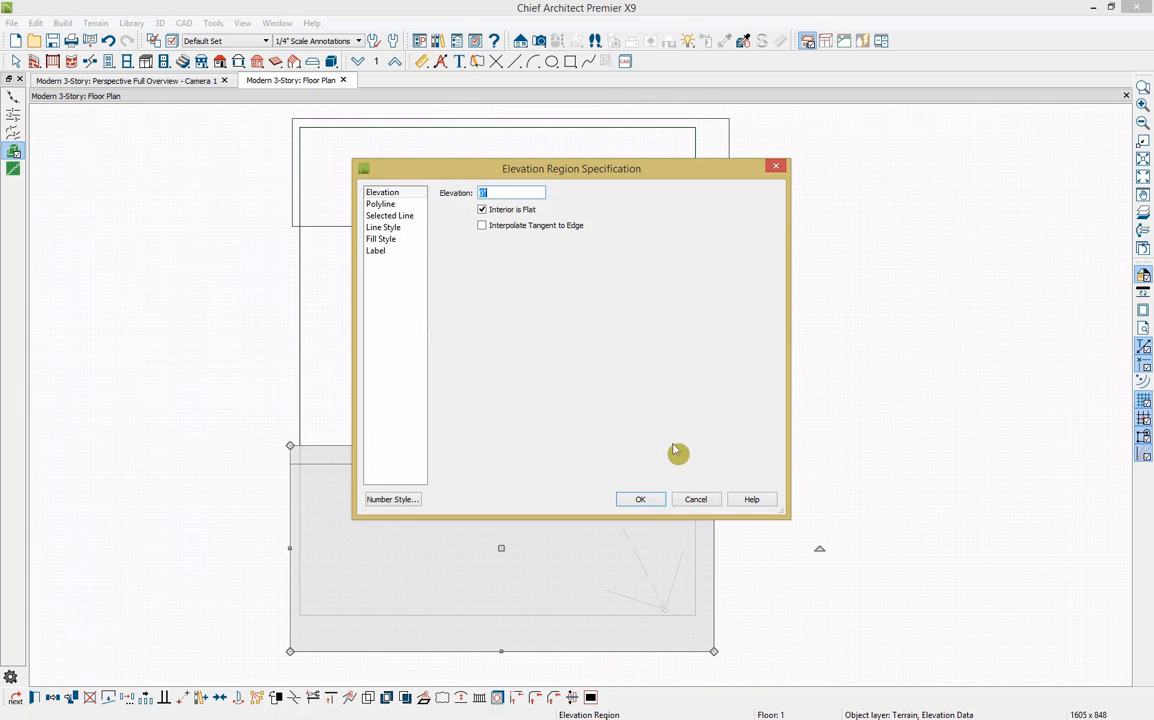
{"action": "left_click", "coordinate": [641, 500]}
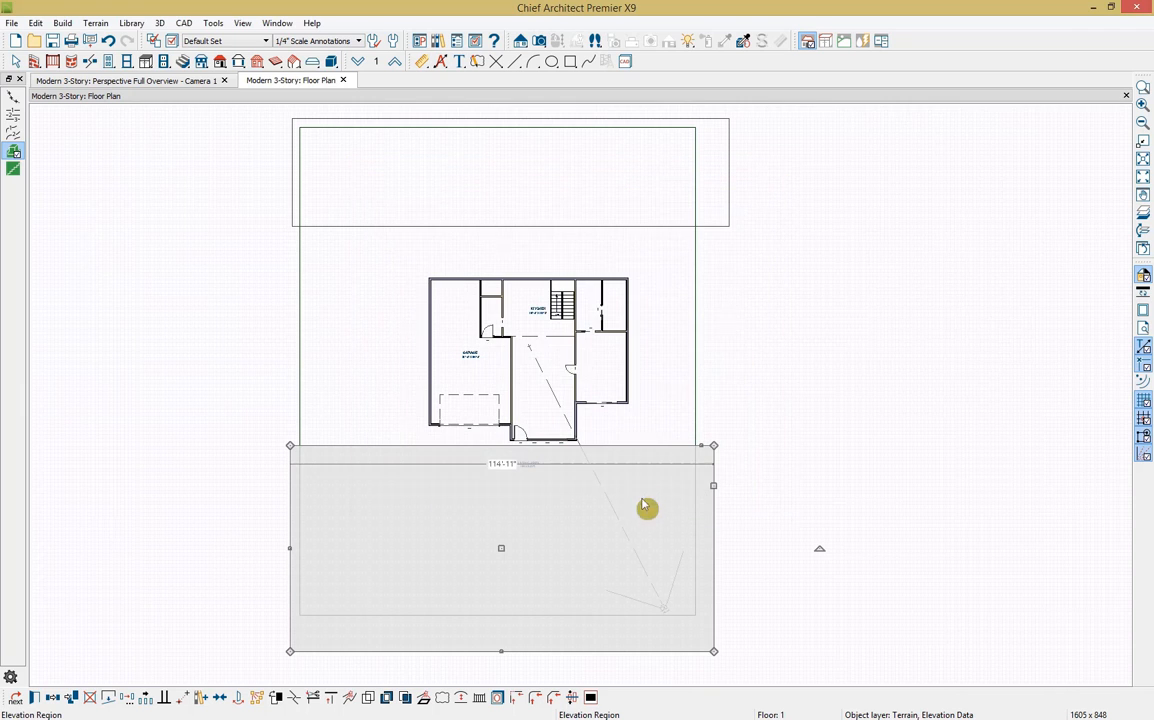
Orbit the perspective view to examine the sloped terrain from the garage side, and place the floor plan side by side with it
{"action": "left_click", "coordinate": [155, 82]}
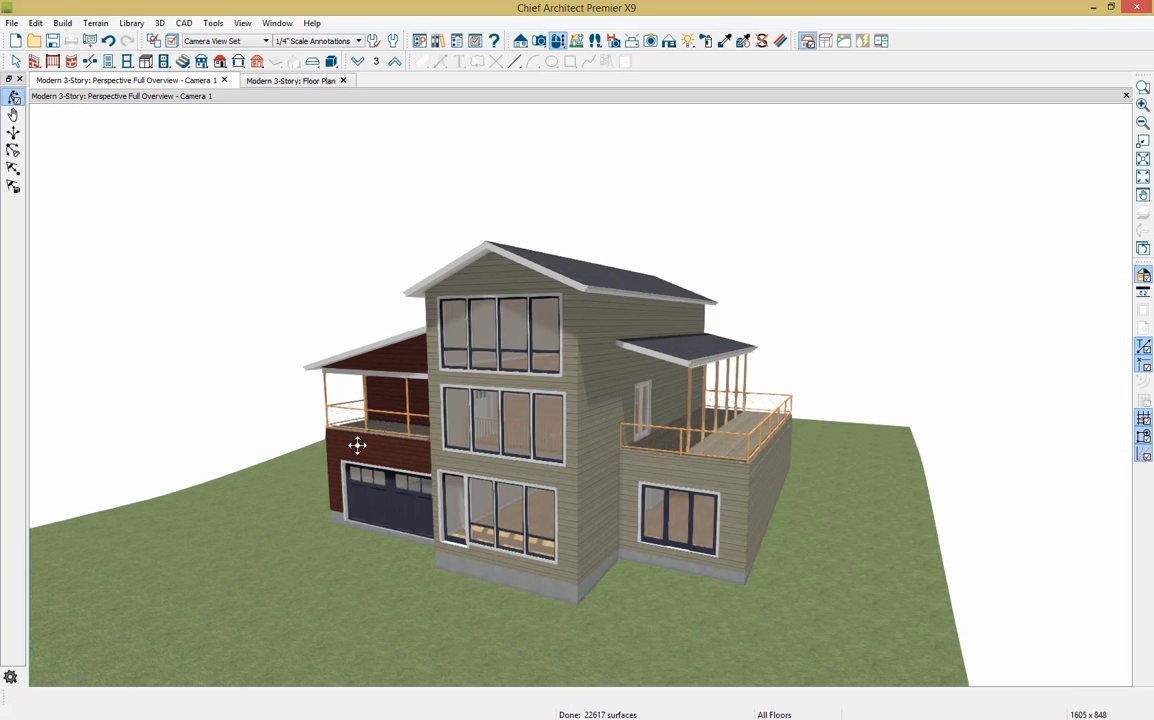
{"action": "left_click_drag", "start_coordinate": [262, 531], "coordinate": [433, 495]}
{"action": "left_click_drag", "start_coordinate": [421, 585], "coordinate": [391, 623]}
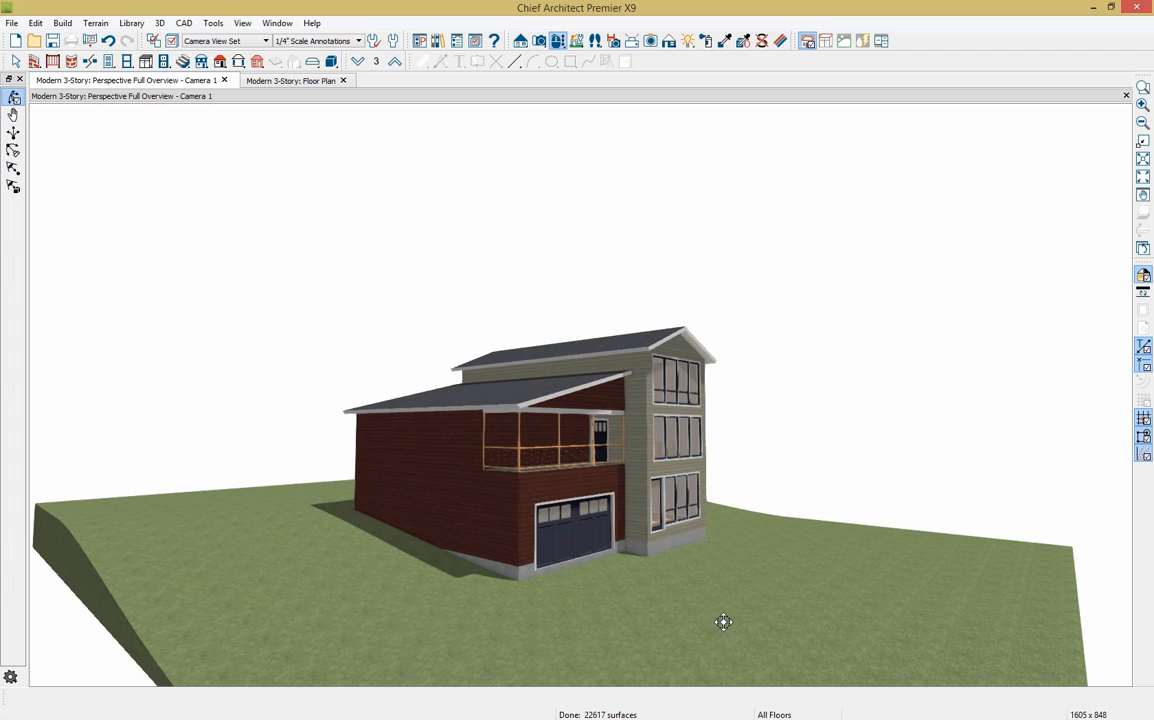
{"action": "left_click_drag", "start_coordinate": [283, 84], "coordinate": [127, 124]}
{"action": "scroll", "coordinate": [220, 235], "scroll_direction": "up", "scroll_amount": 3}
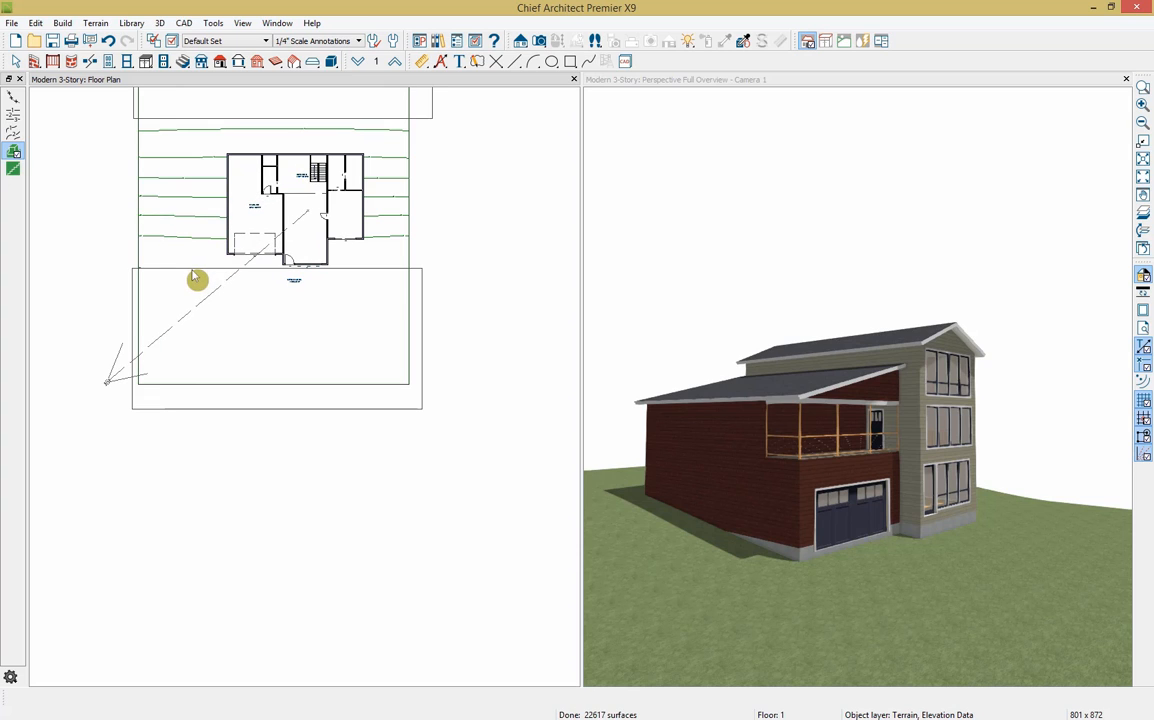
Turn off the automatic building pad height for the terrain and set the subfloor height above terrain to 29 7/8"
{"action": "left_click", "coordinate": [138, 236]}
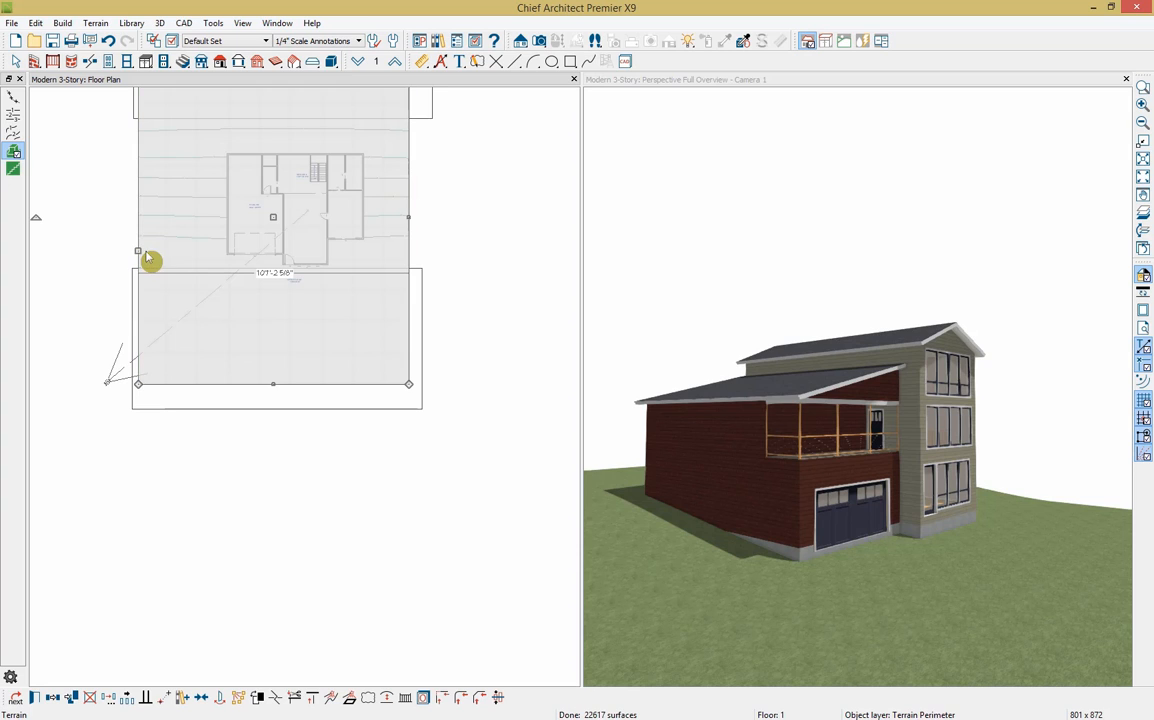
{"action": "left_click", "coordinate": [35, 697]}
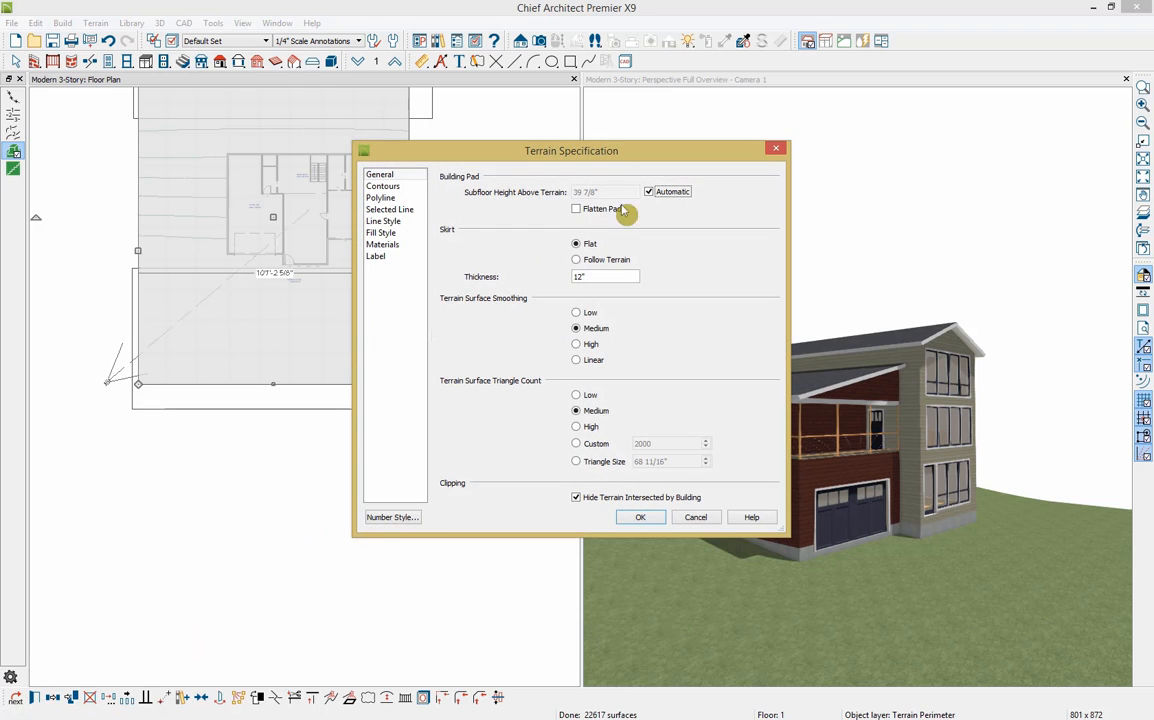
{"action": "left_click", "coordinate": [650, 192]}
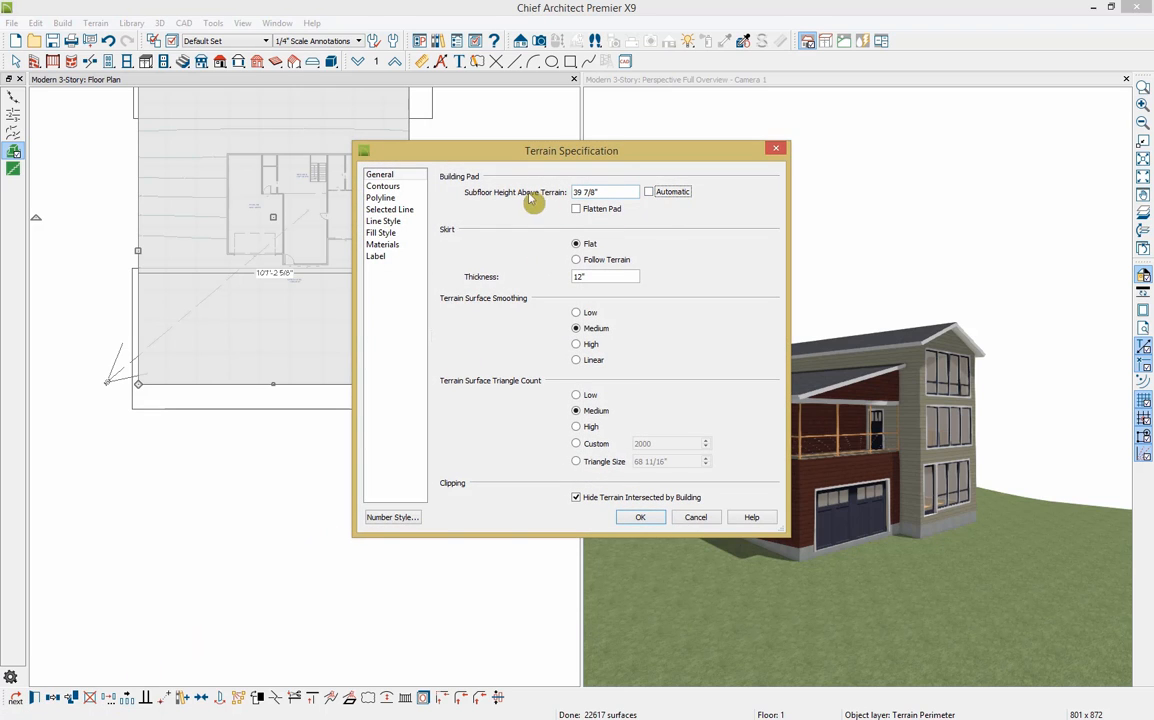
{"action": "left_click", "coordinate": [581, 194]}
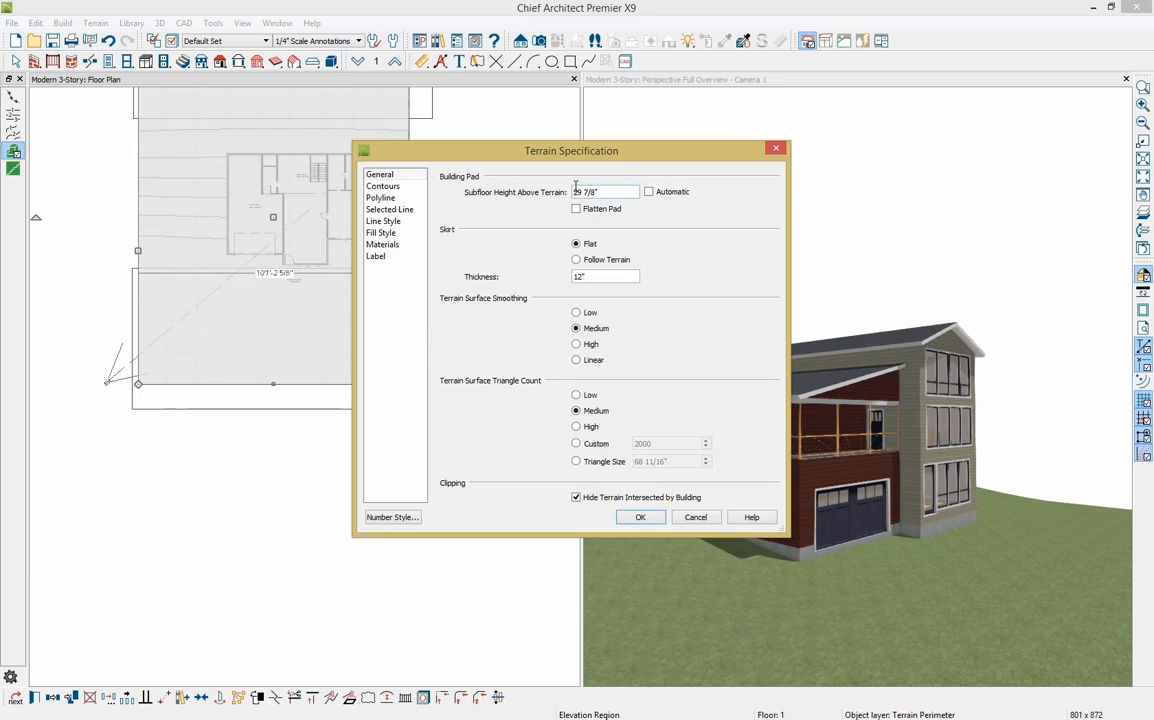
{"action": "left_click", "coordinate": [633, 519]}
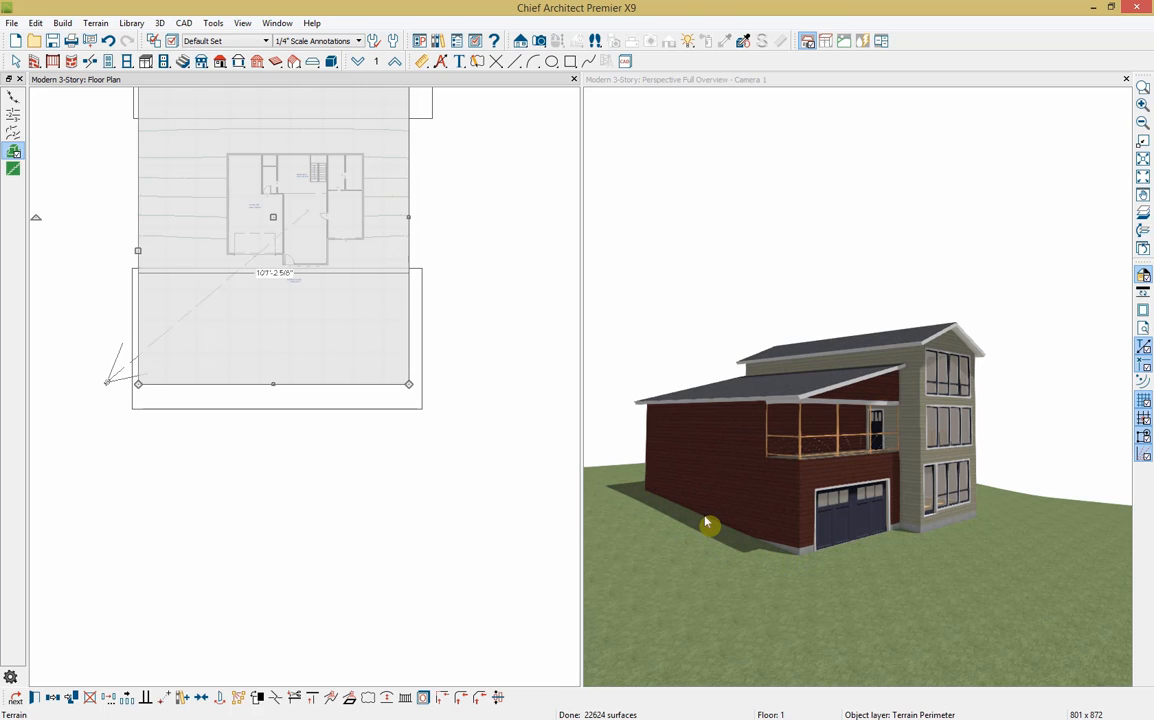
Lower the elevation of the elevation region behind the house
{"action": "left_click", "coordinate": [436, 475]}
{"action": "middle_click_drag", "start_coordinate": [436, 475], "coordinate": [448, 576]}
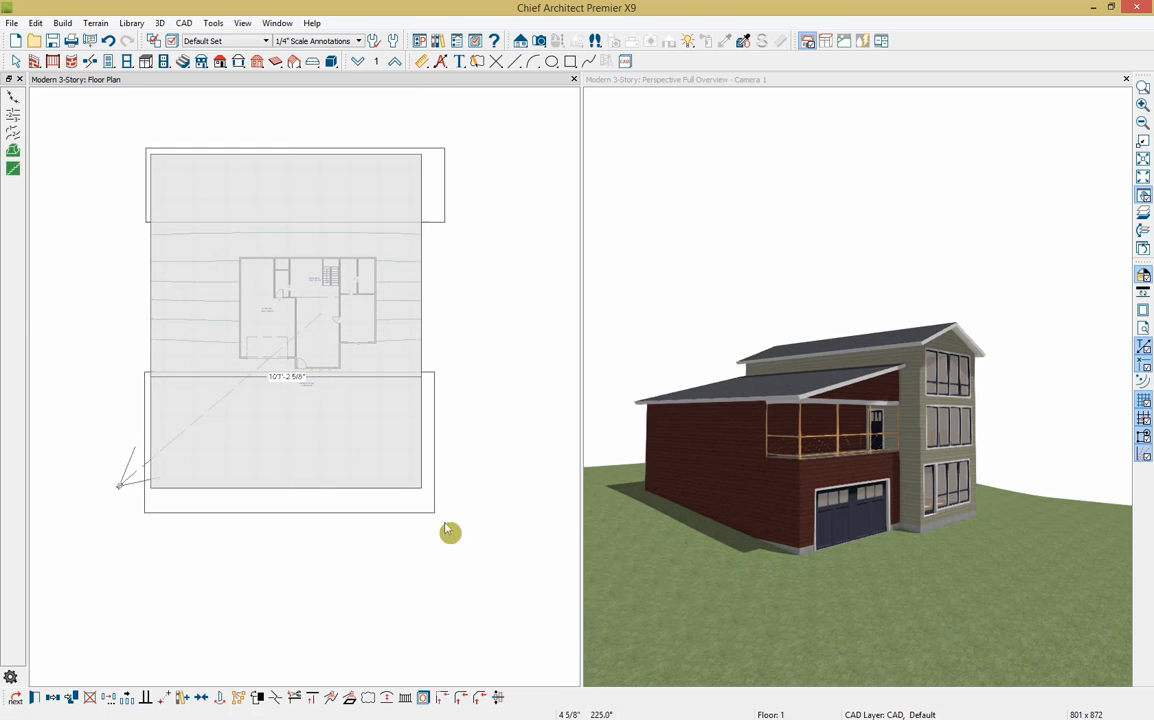
{"action": "left_click", "coordinate": [442, 209]}
{"action": "left_click", "coordinate": [34, 697]}
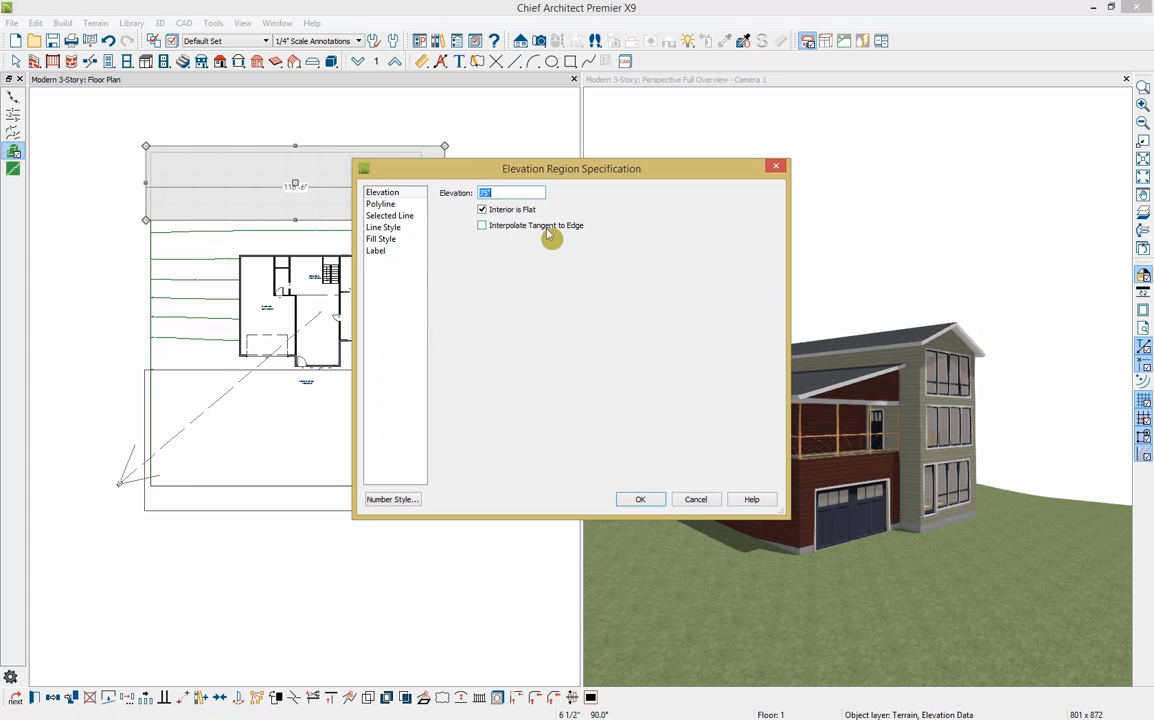
{"action": "key", "text": "Return"}
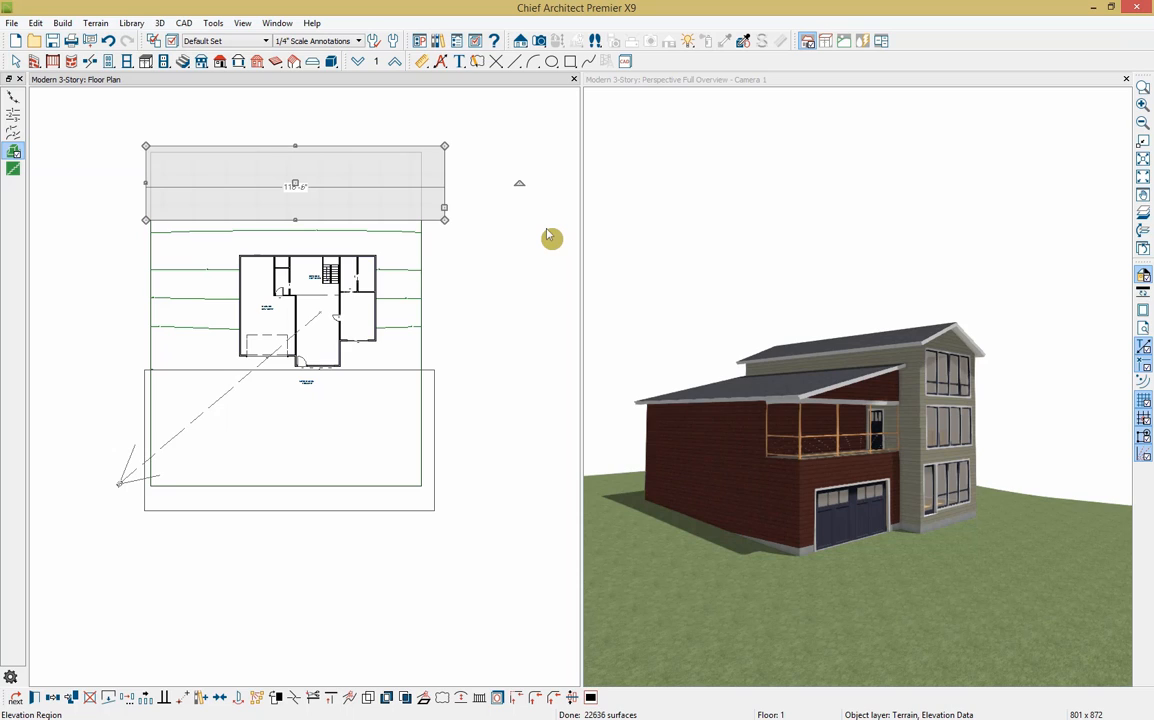
Make the garage's first-floor outer side wall a pony wall with a 16" Concrete Stem Wall as its lower wall type
{"action": "left_click", "coordinate": [765, 535]}
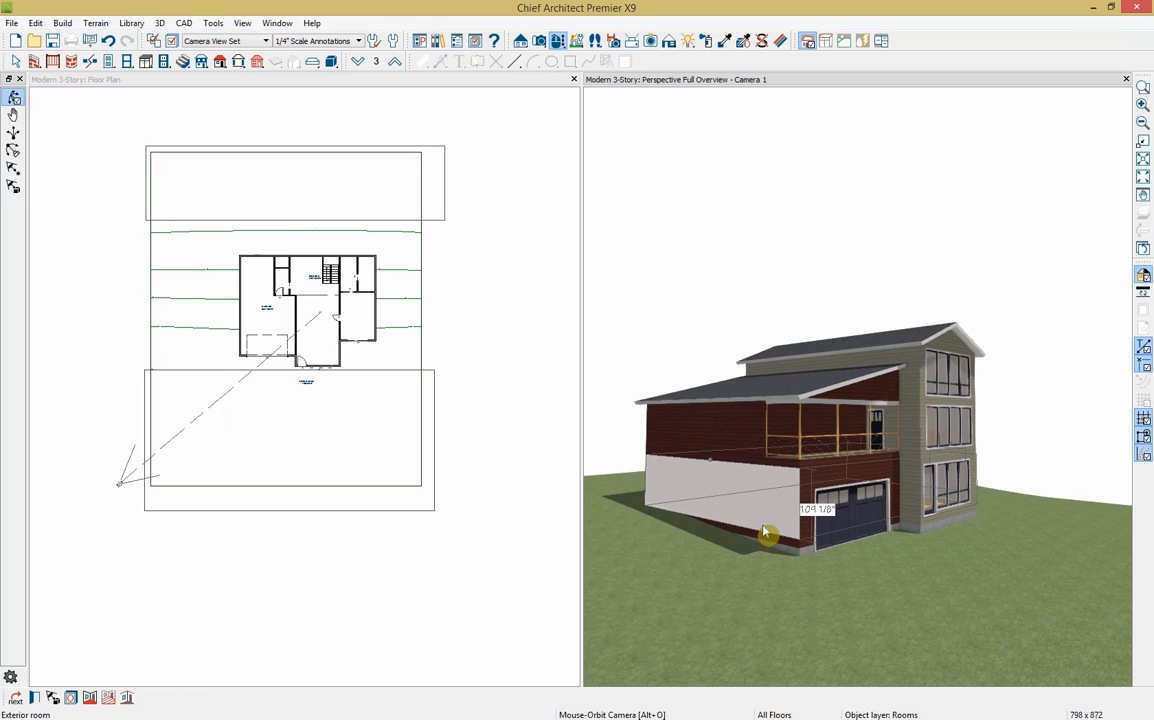
{"action": "key", "text": "Tab"}
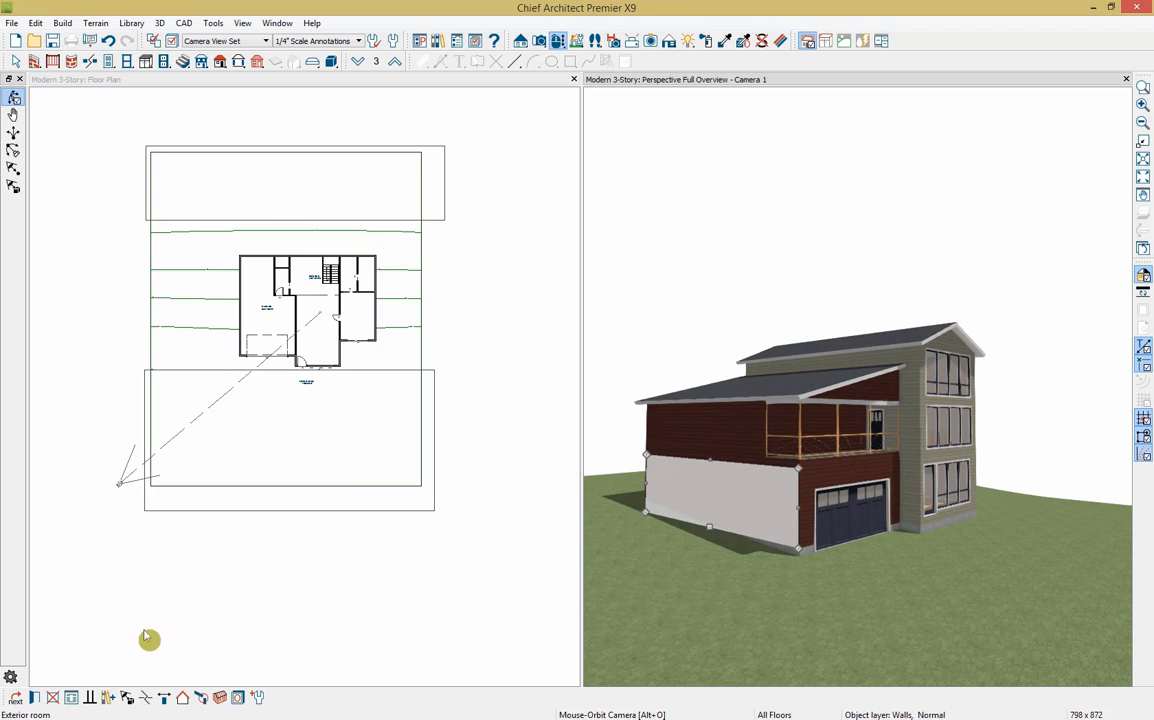
{"action": "left_click", "coordinate": [37, 698]}
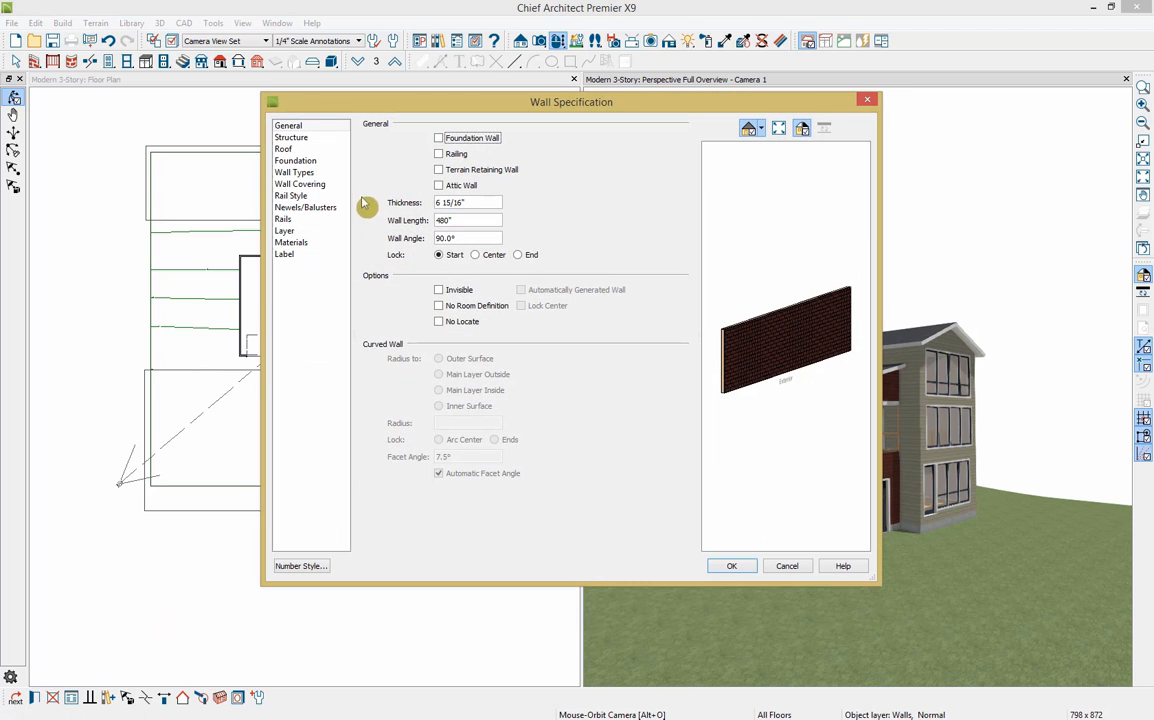
{"action": "left_click", "coordinate": [296, 174]}
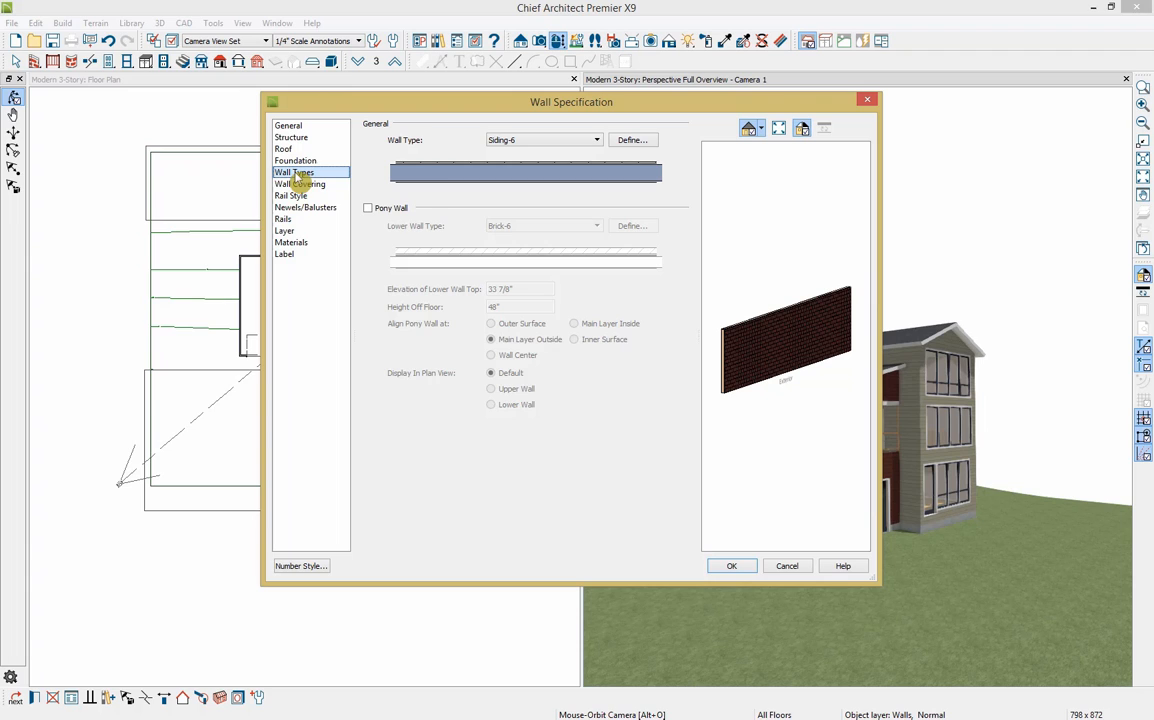
{"action": "left_click", "coordinate": [369, 208]}
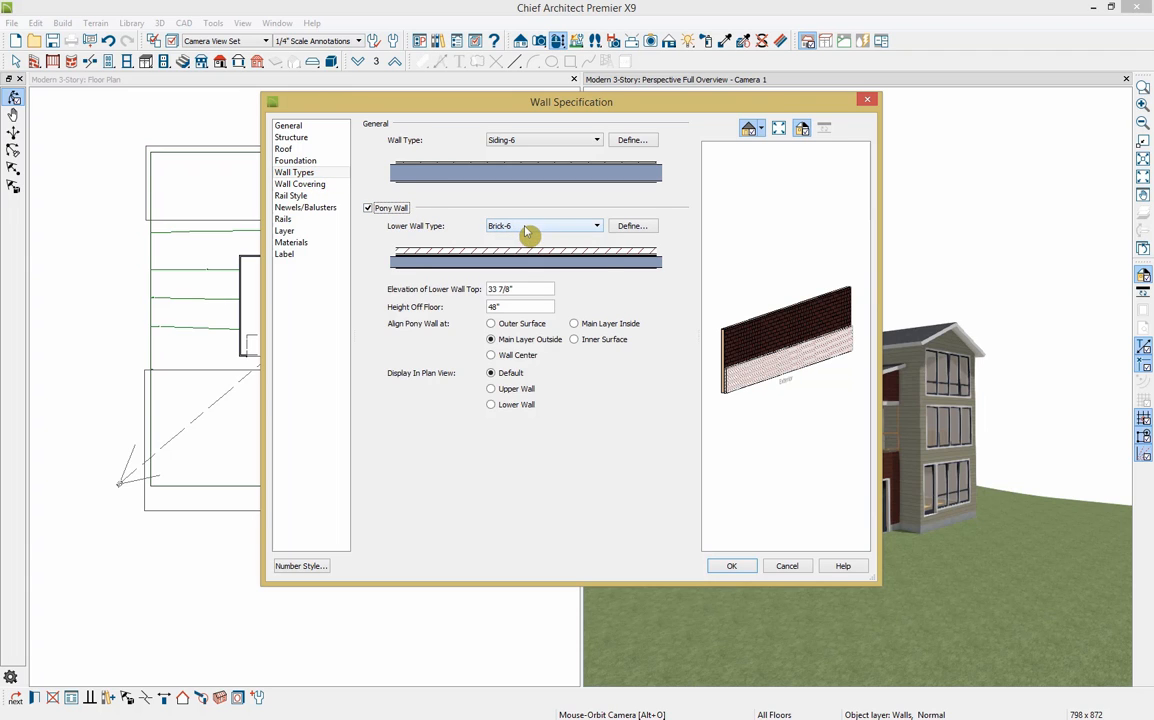
{"action": "left_click", "coordinate": [527, 227]}
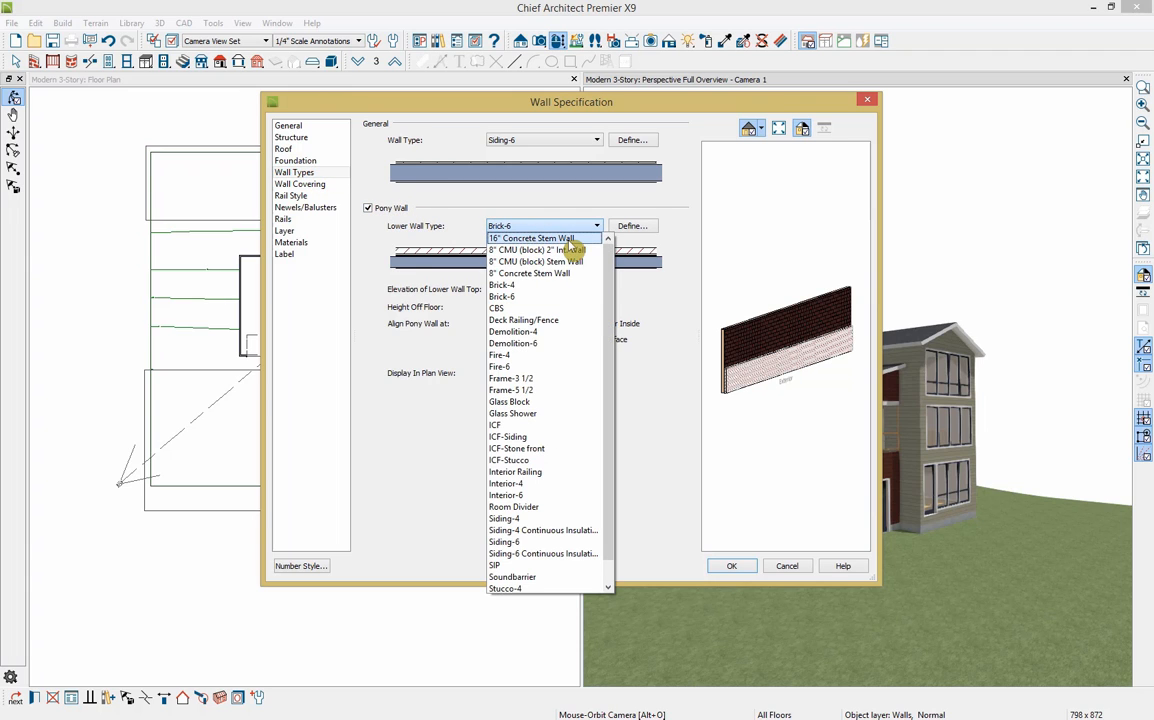
{"action": "left_click", "coordinate": [540, 239]}
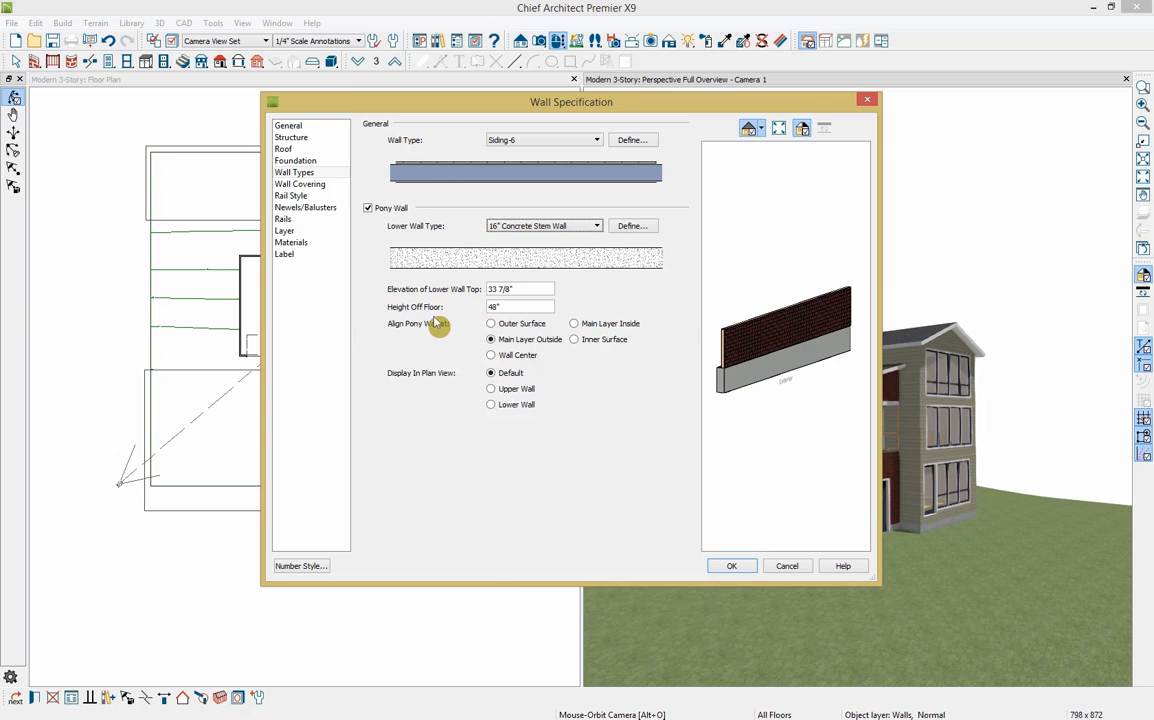
{"action": "left_click", "coordinate": [743, 570]}
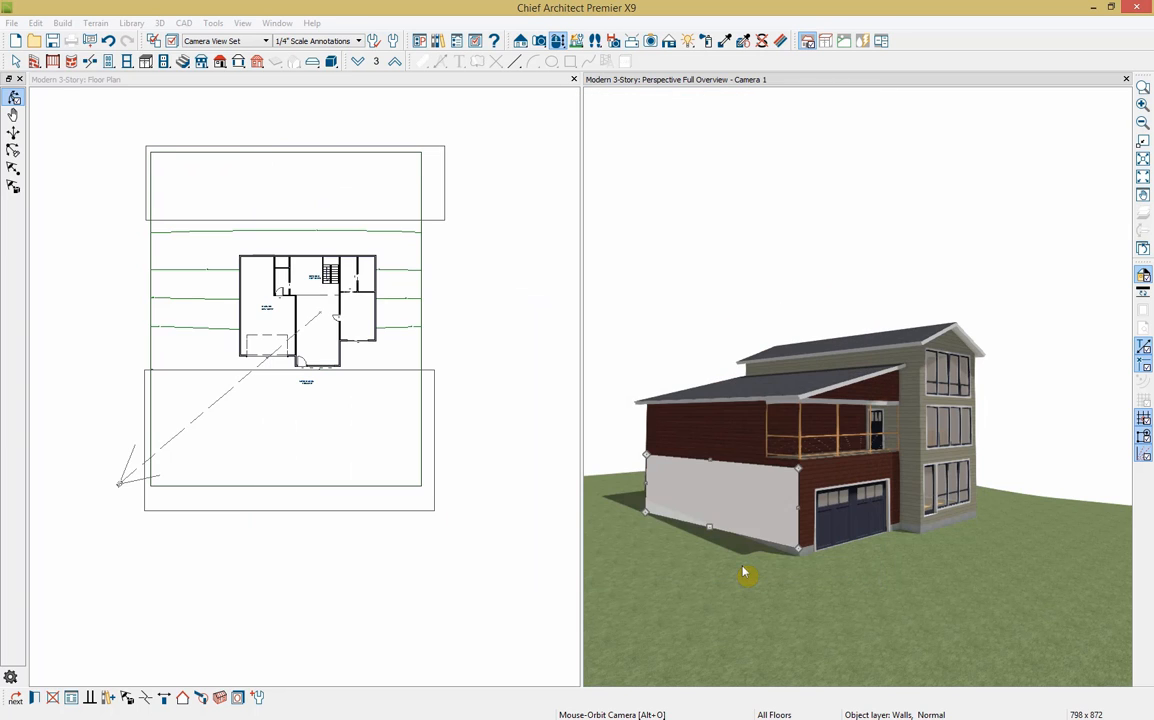
Select the concrete lower part of the garage's side wall, and create a cross-section/elevation view facing that wall
{"action": "left_click", "coordinate": [707, 509]}
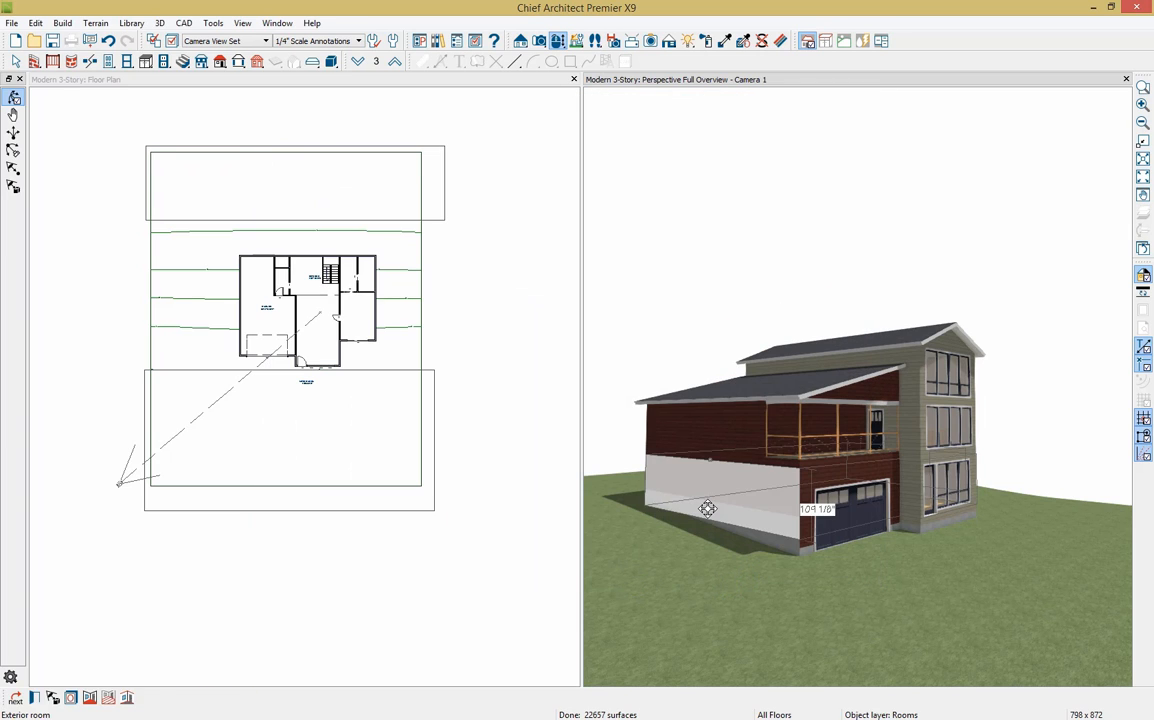
{"action": "left_click", "coordinate": [707, 508]}
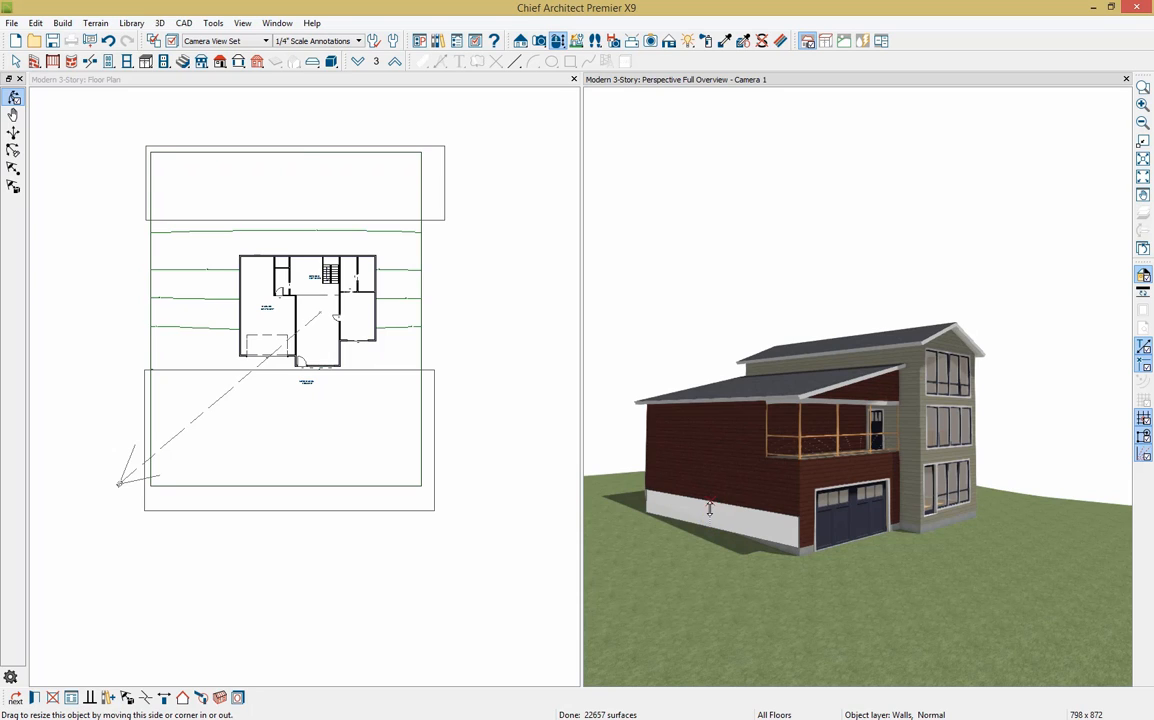
{"action": "left_click_drag", "start_coordinate": [710, 509], "coordinate": [709, 508]}
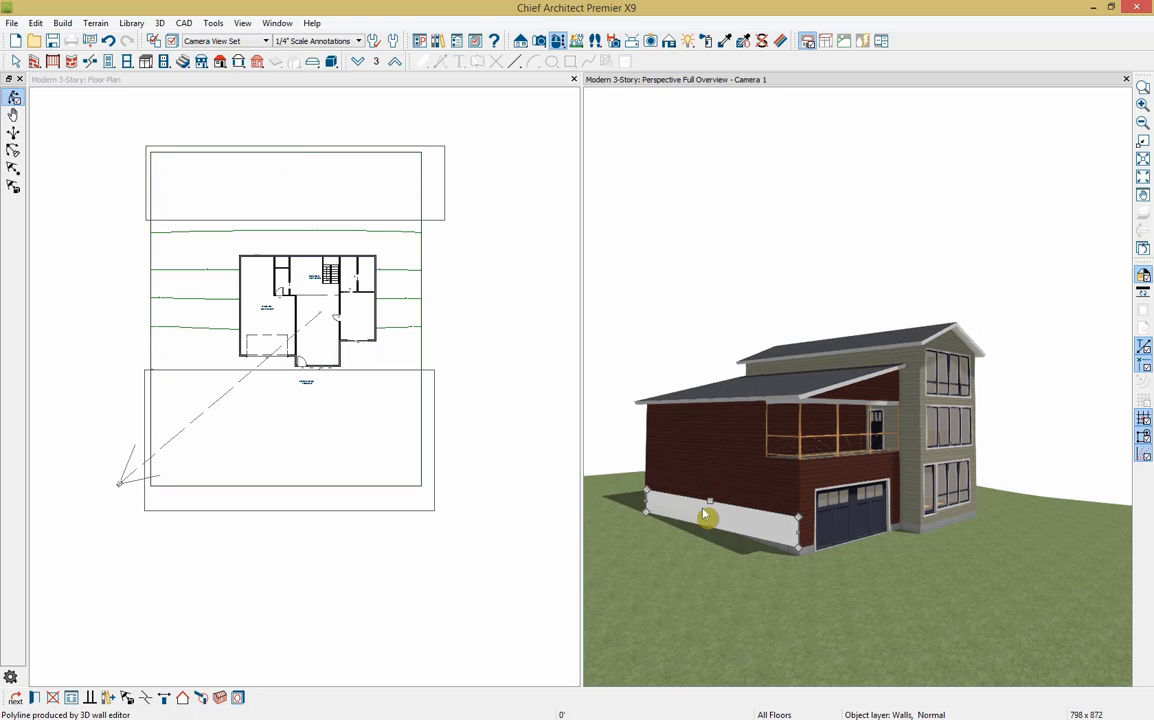
{"action": "left_click", "coordinate": [318, 87]}
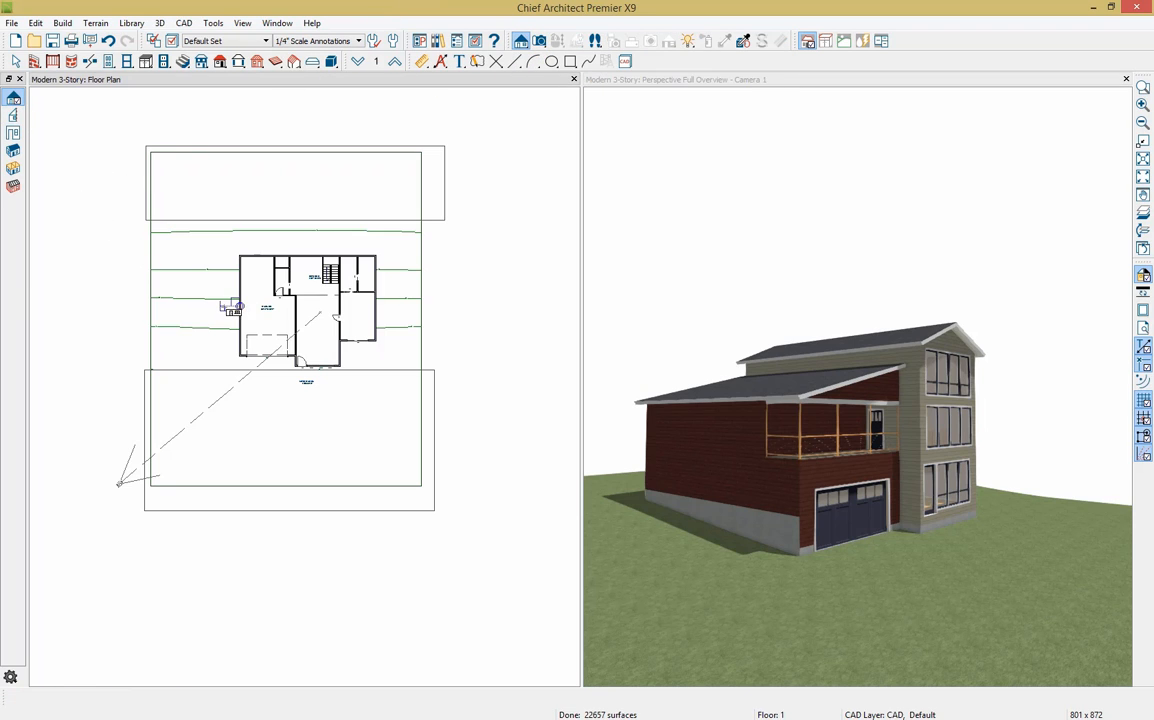
{"action": "left_click_drag", "start_coordinate": [224, 306], "coordinate": [248, 305]}
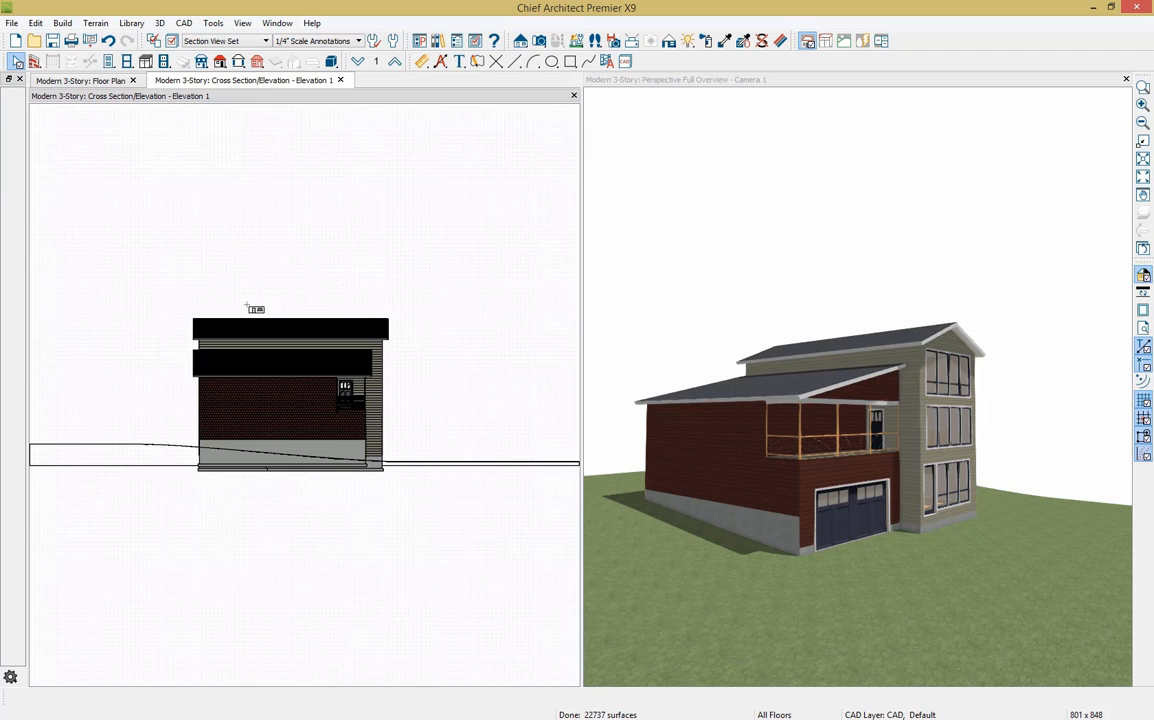
Break the top edge of the garage side wall's concrete stem near the rear, lower the portion toward the front, and shift the step rearward
{"action": "scroll", "coordinate": [330, 462], "scroll_direction": "up", "scroll_amount": 3}
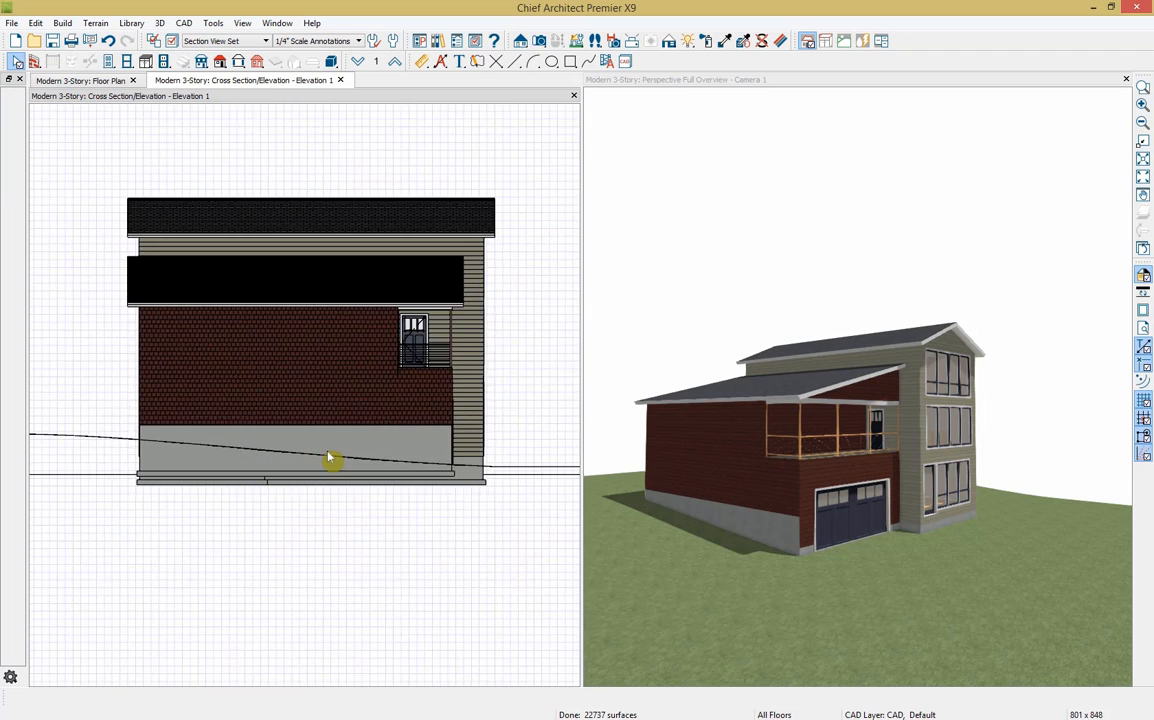
{"action": "left_click", "coordinate": [330, 439]}
{"action": "left_click", "coordinate": [330, 439]}
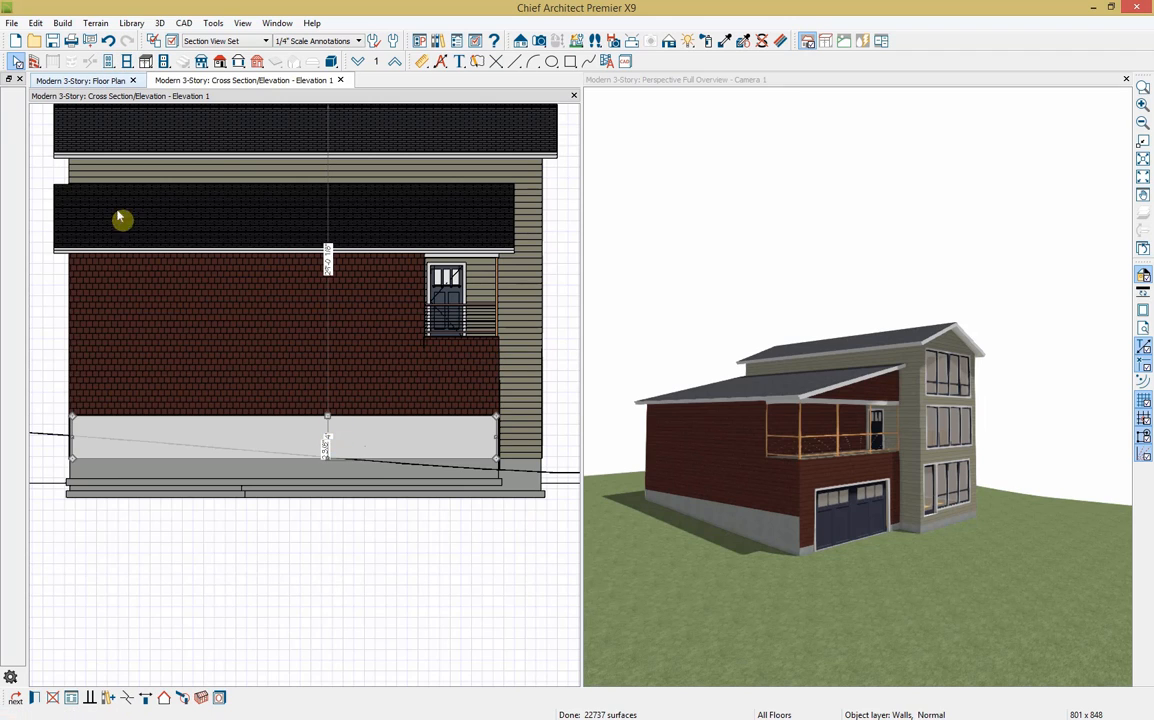
{"action": "left_click", "coordinate": [138, 675]}
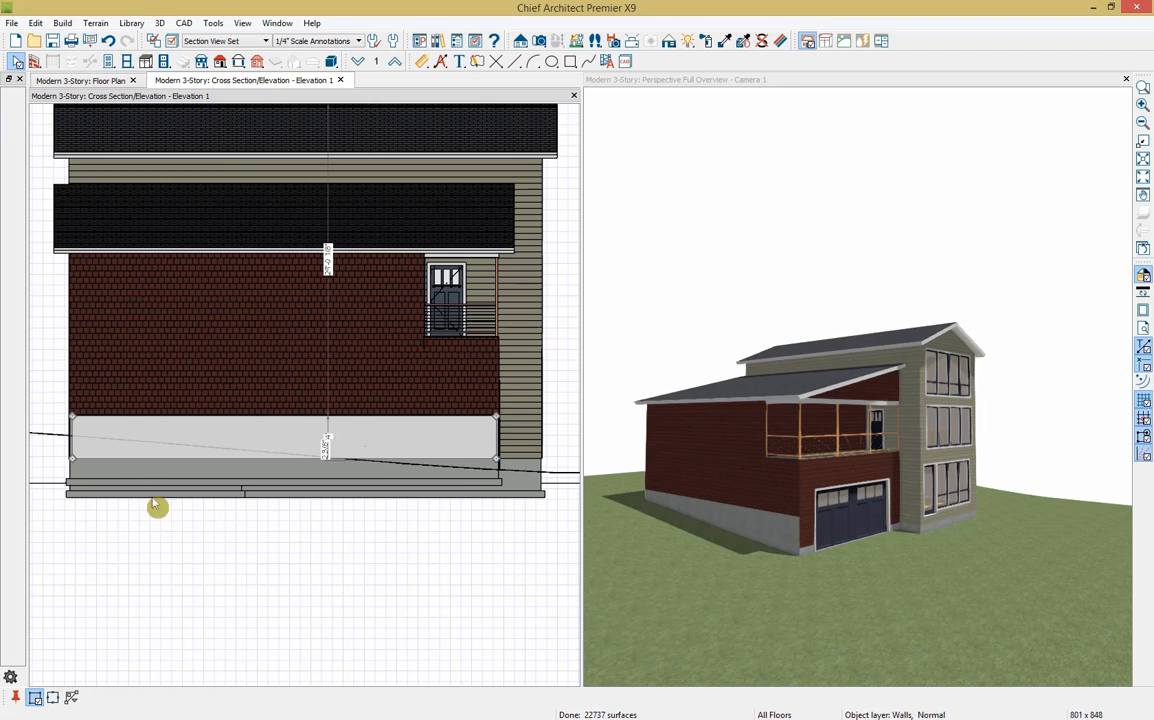
{"action": "left_click", "coordinate": [155, 420]}
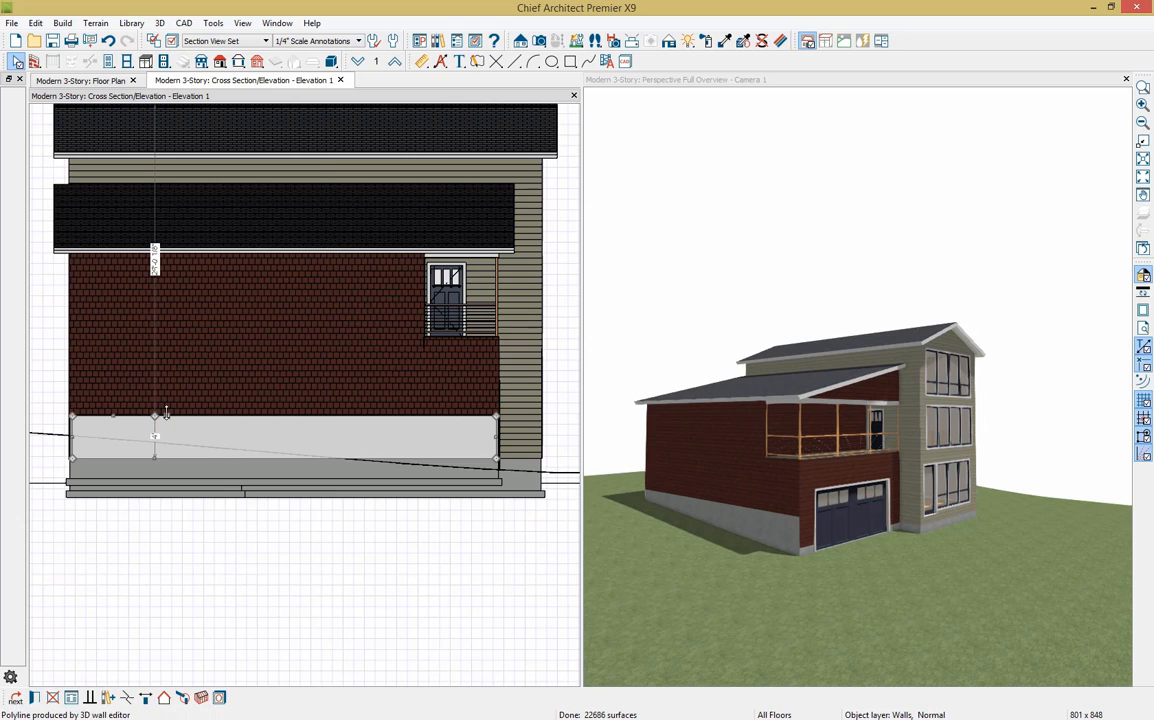
{"action": "mouse_move", "coordinate": [167, 416]}
{"action": "left_mouse_down"}
{"action": "mouse_move", "coordinate": [165, 384]}
{"action": "mouse_move", "coordinate": [167, 429]}
{"action": "left_mouse_up"}
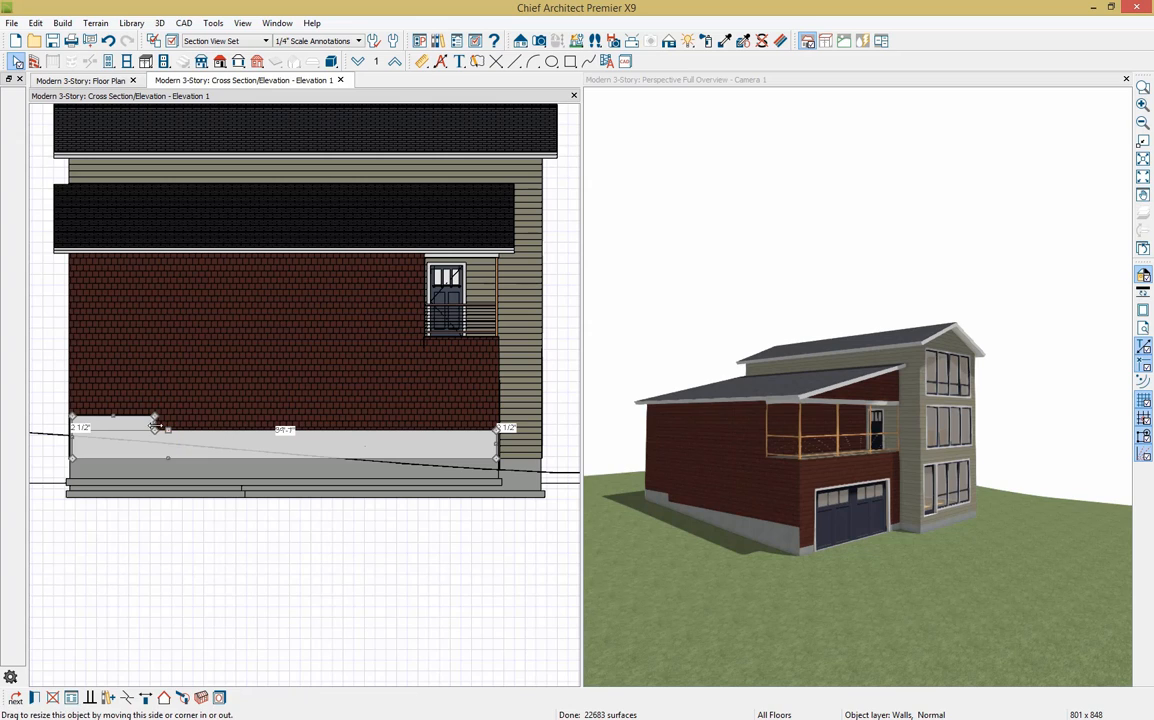
{"action": "left_click_drag", "start_coordinate": [155, 424], "coordinate": [131, 425]}
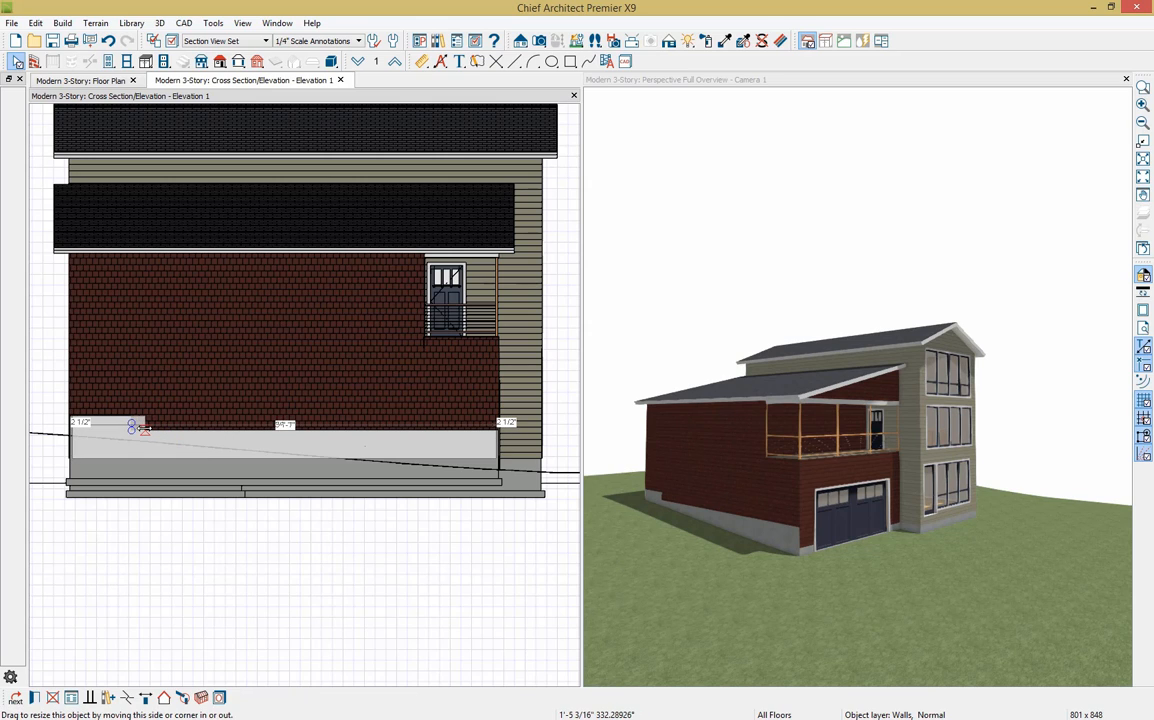
{"action": "left_click_drag", "start_coordinate": [144, 427], "coordinate": [145, 428]}
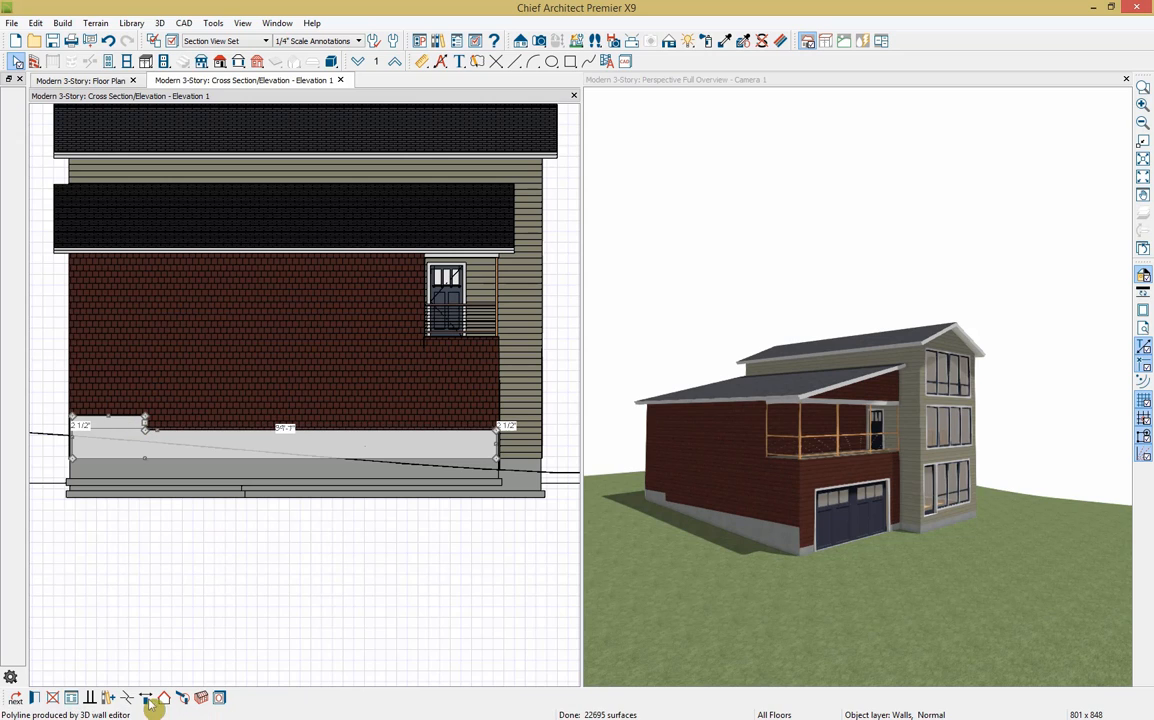
Add two more breaks to the concrete top edge, lowering each front portion so it steps down with the slope, and close the elevation view
{"action": "left_click", "coordinate": [145, 697]}
{"action": "left_click", "coordinate": [258, 431]}
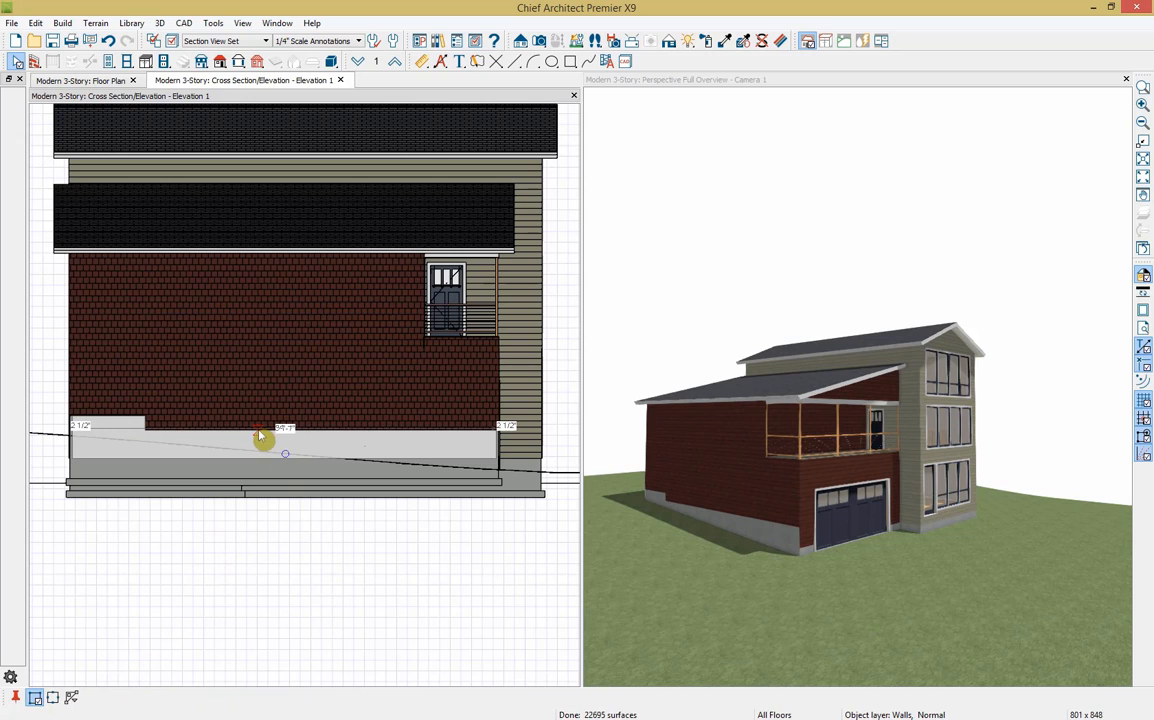
{"action": "left_click_drag", "start_coordinate": [276, 436], "coordinate": [267, 443]}
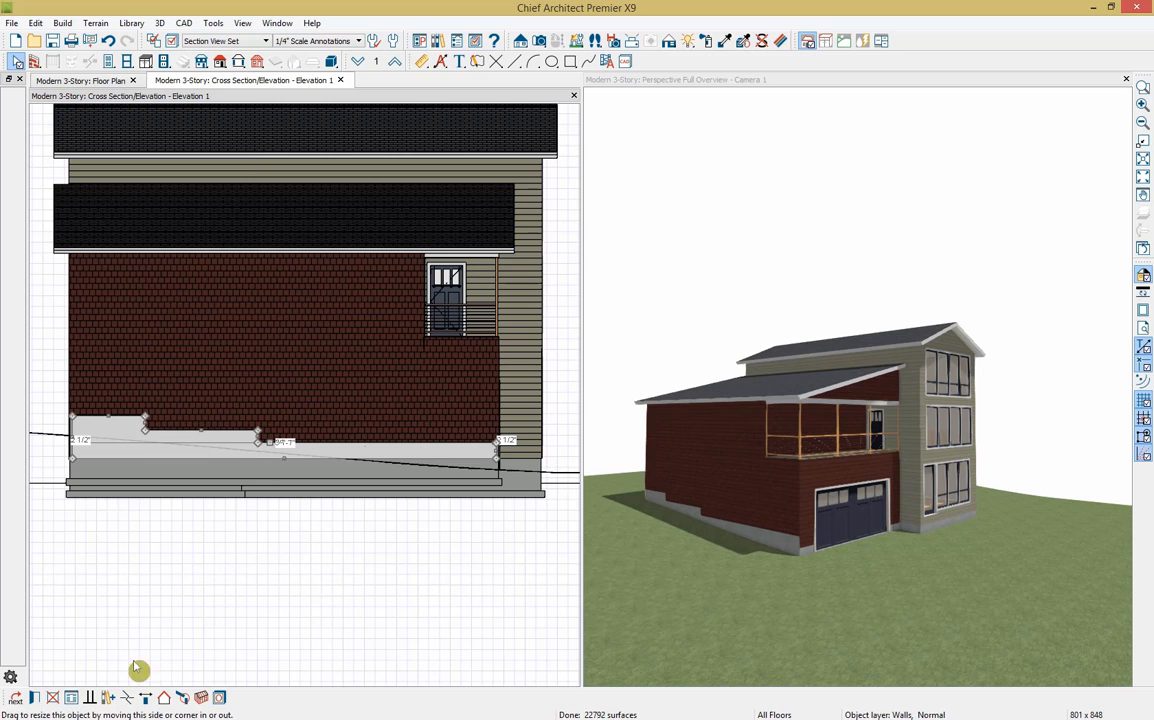
{"action": "left_click", "coordinate": [145, 697]}
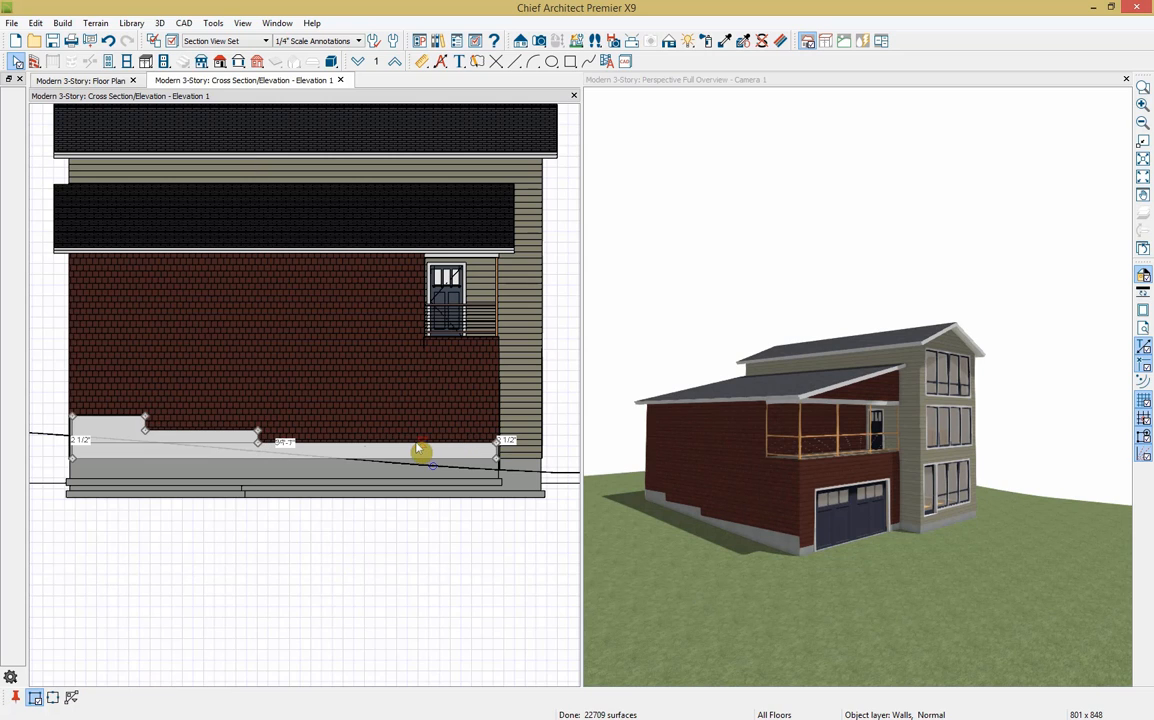
{"action": "left_click", "coordinate": [413, 443]}
{"action": "left_click", "coordinate": [437, 447]}
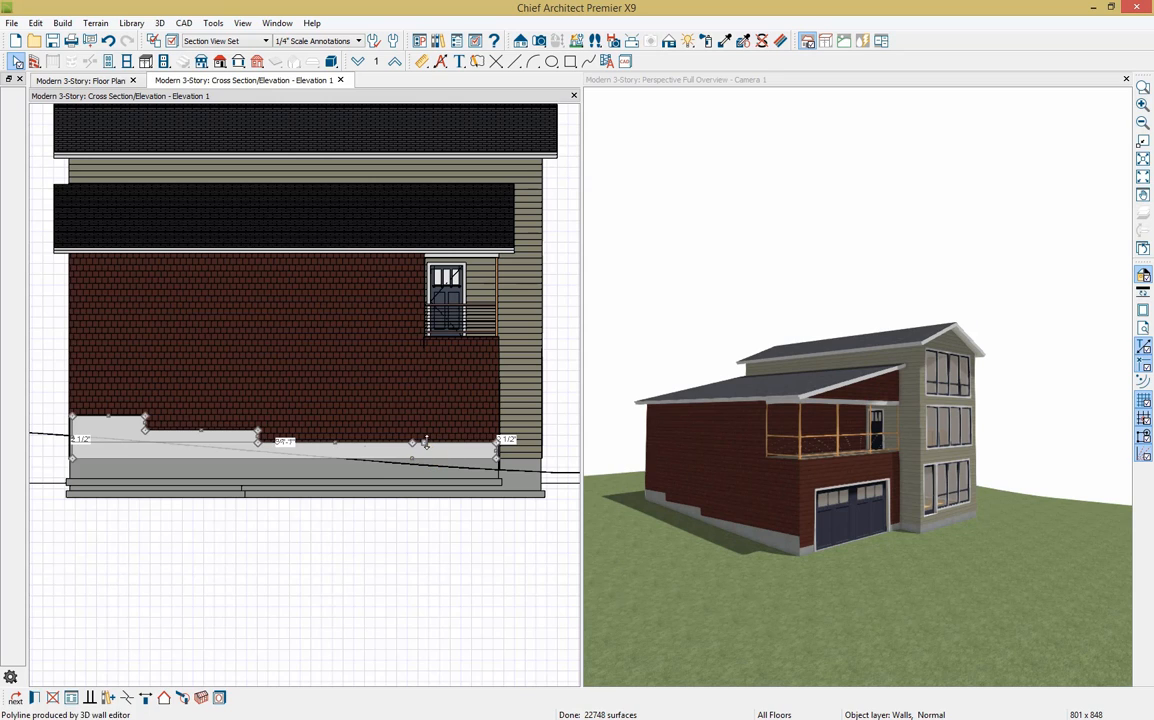
{"action": "left_click_drag", "start_coordinate": [425, 443], "coordinate": [440, 452]}
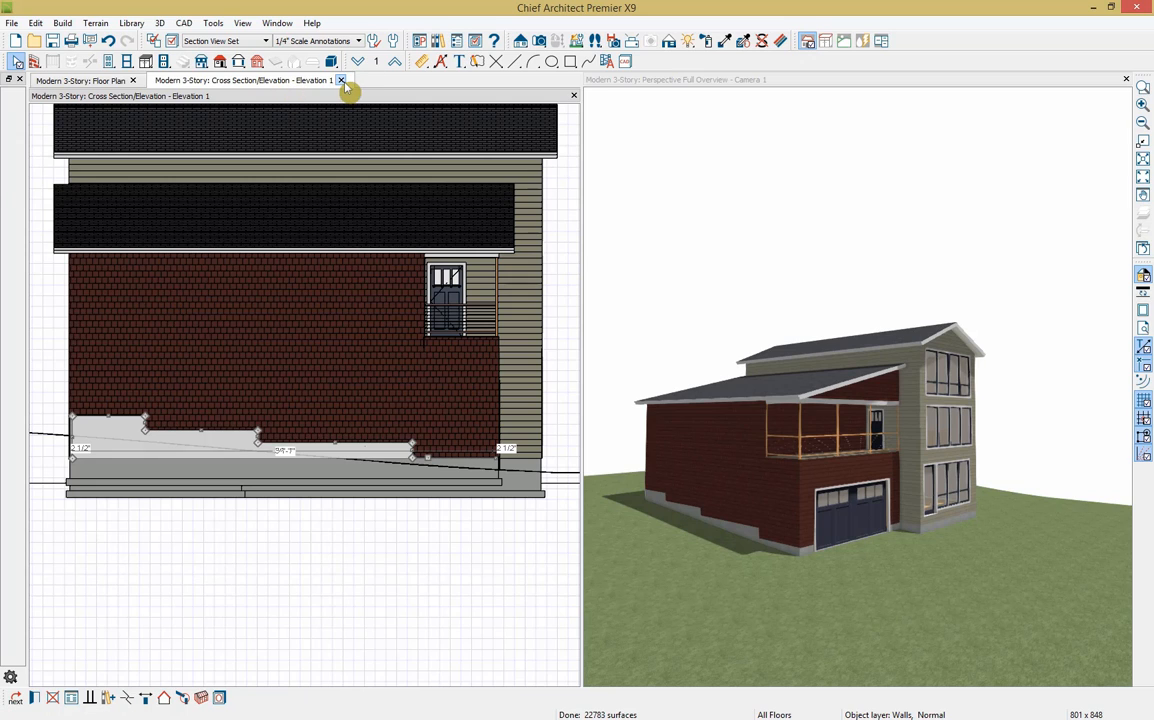
{"action": "left_click", "coordinate": [341, 80]}
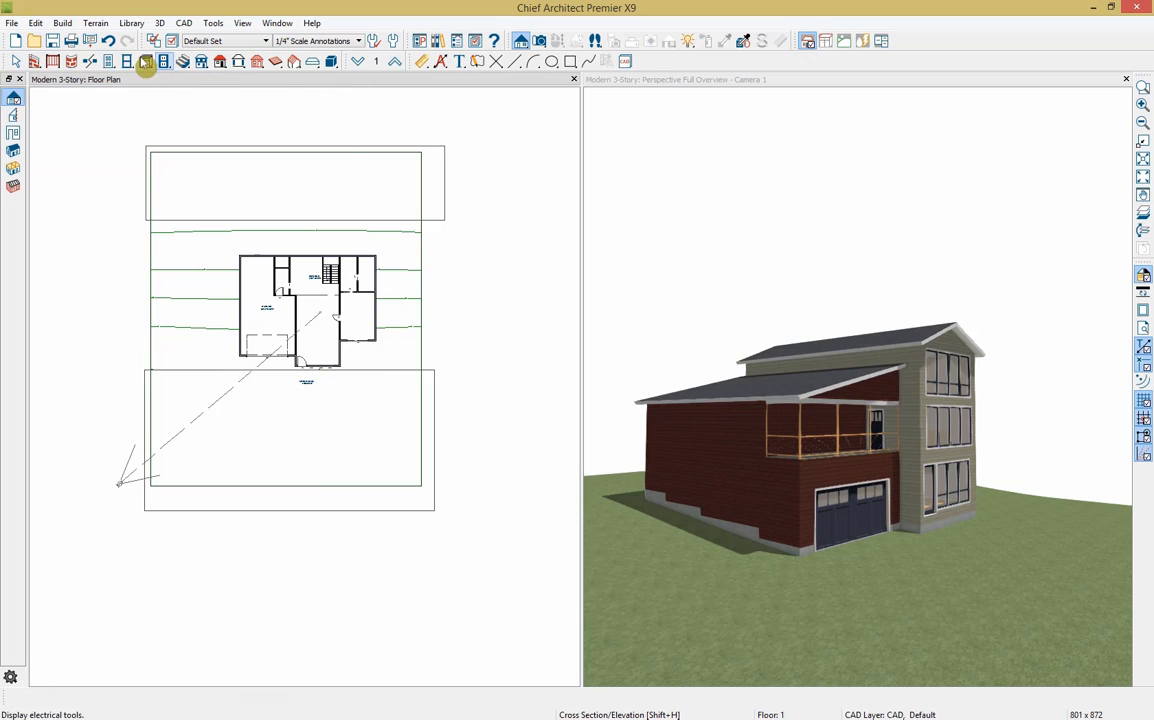
Draw a straight driveway about 55'-3" long from the garage door past the front terrain edge, and widen it to about 21'-2 1/2"
{"action": "left_click", "coordinate": [95, 23]}
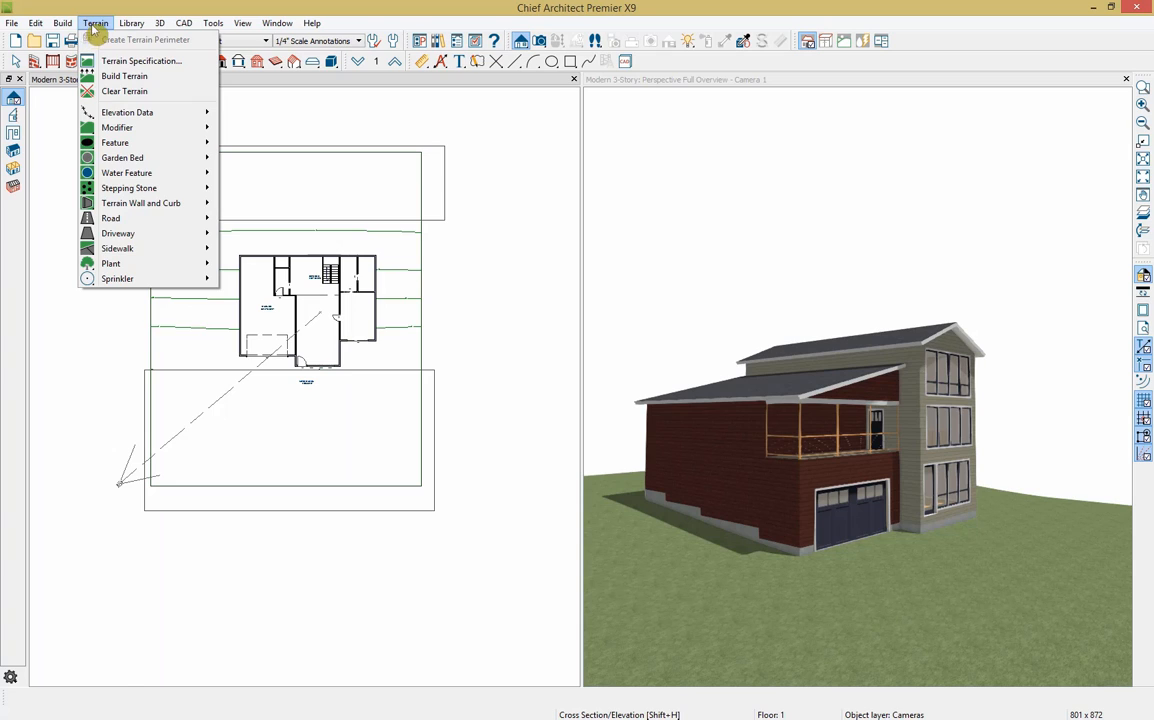
{"action": "mouse_move", "coordinate": [137, 234]}
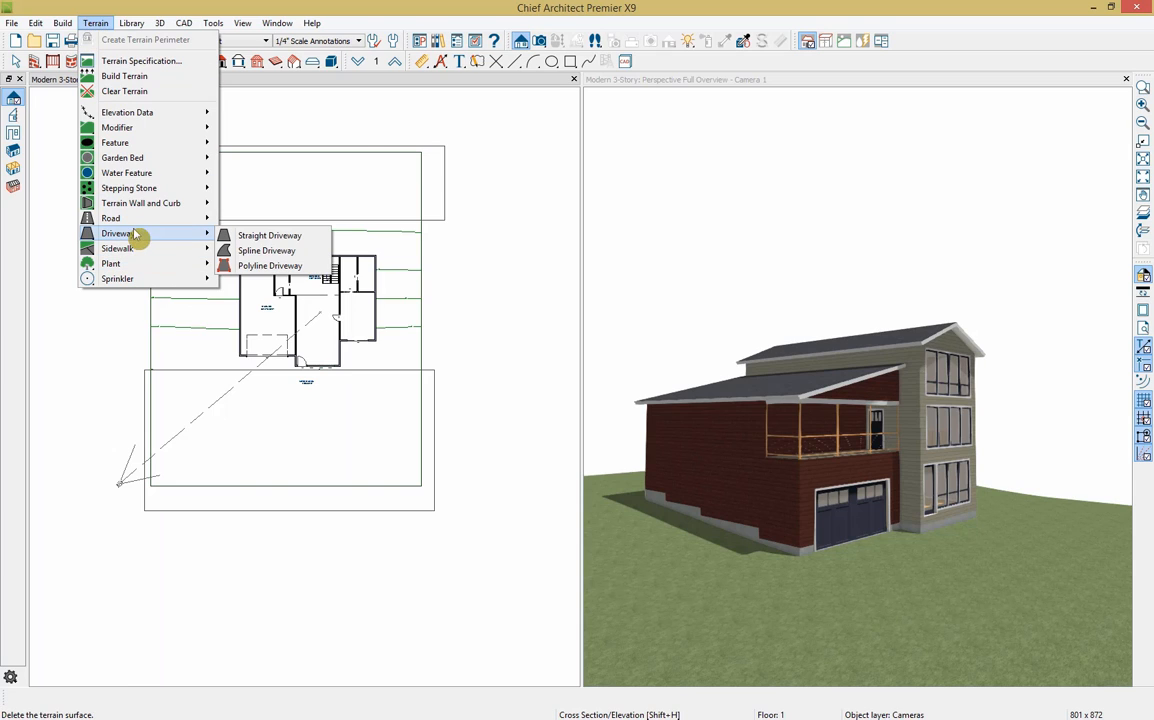
{"action": "mouse_move", "coordinate": [135, 160]}
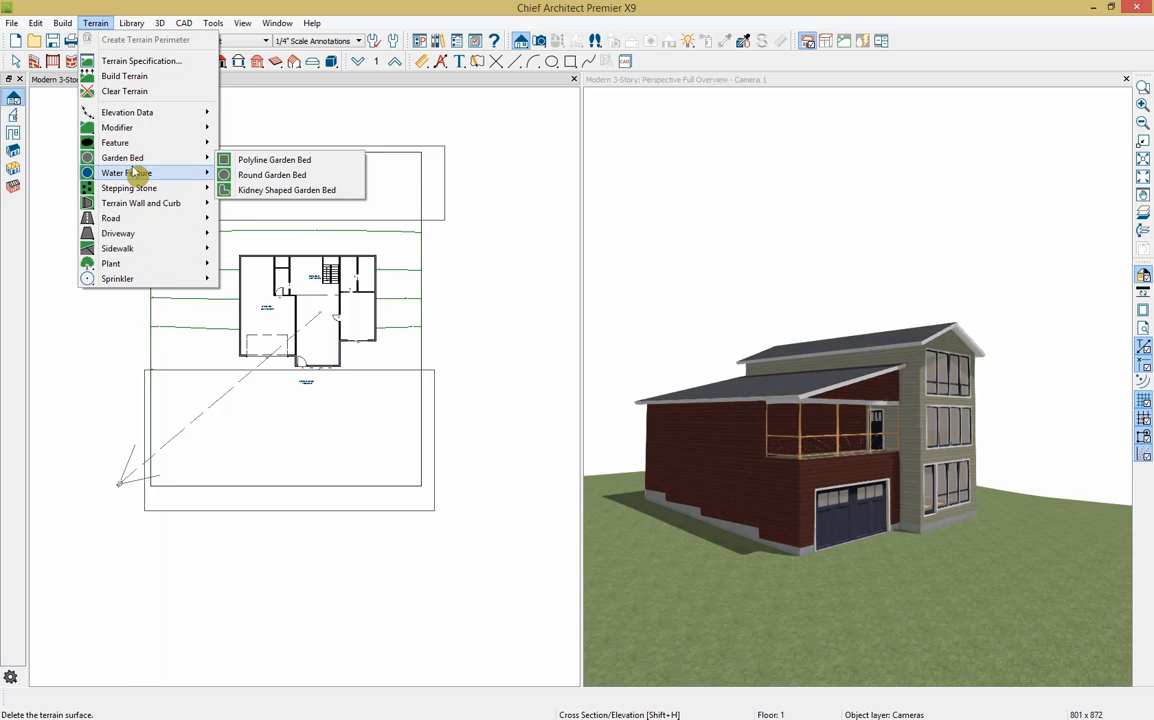
{"action": "mouse_move", "coordinate": [135, 190]}
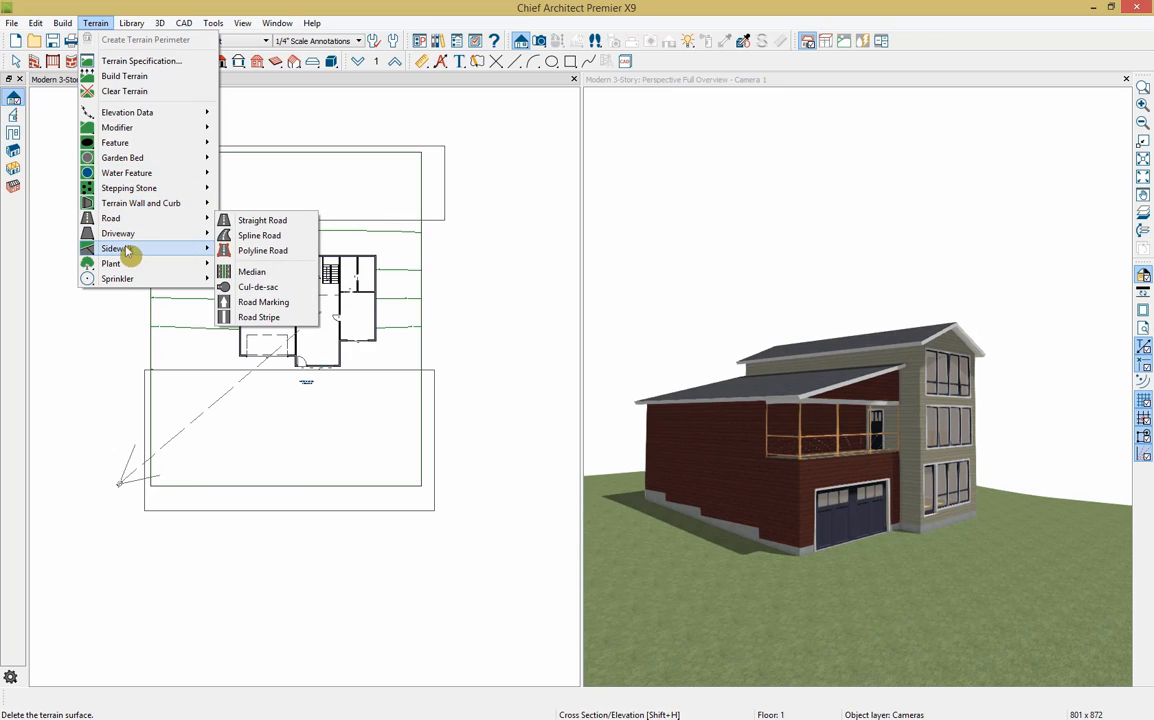
{"action": "mouse_move", "coordinate": [141, 266]}
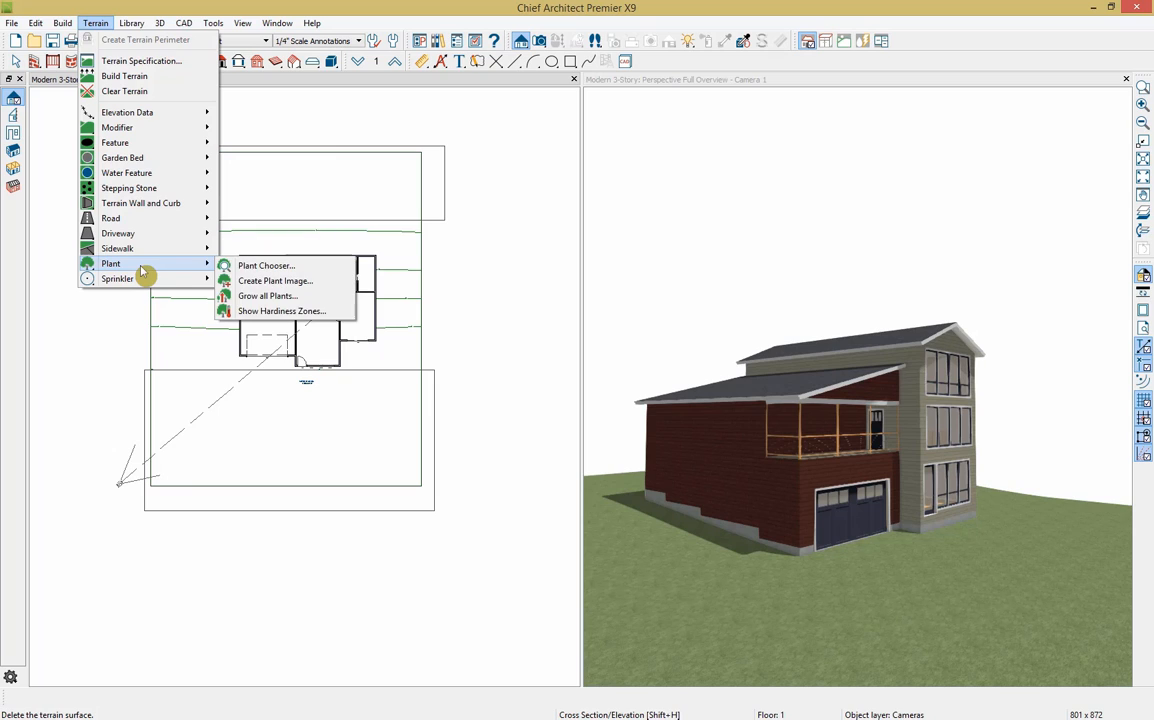
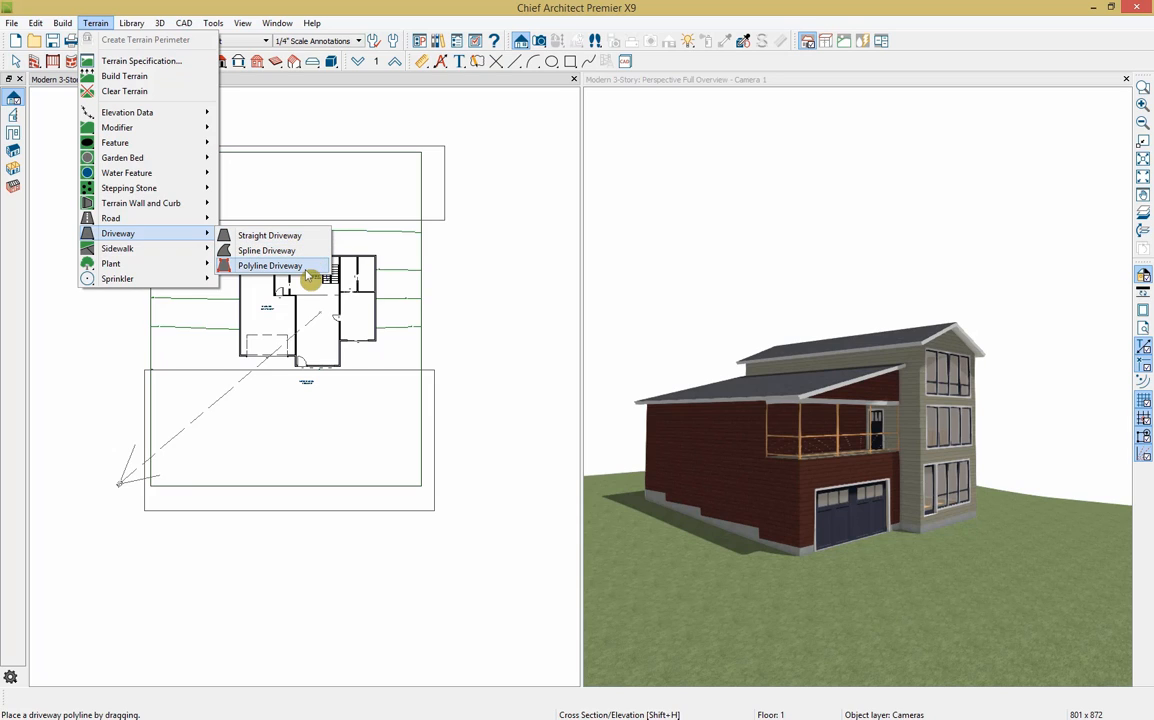
{"action": "left_click", "coordinate": [256, 236]}
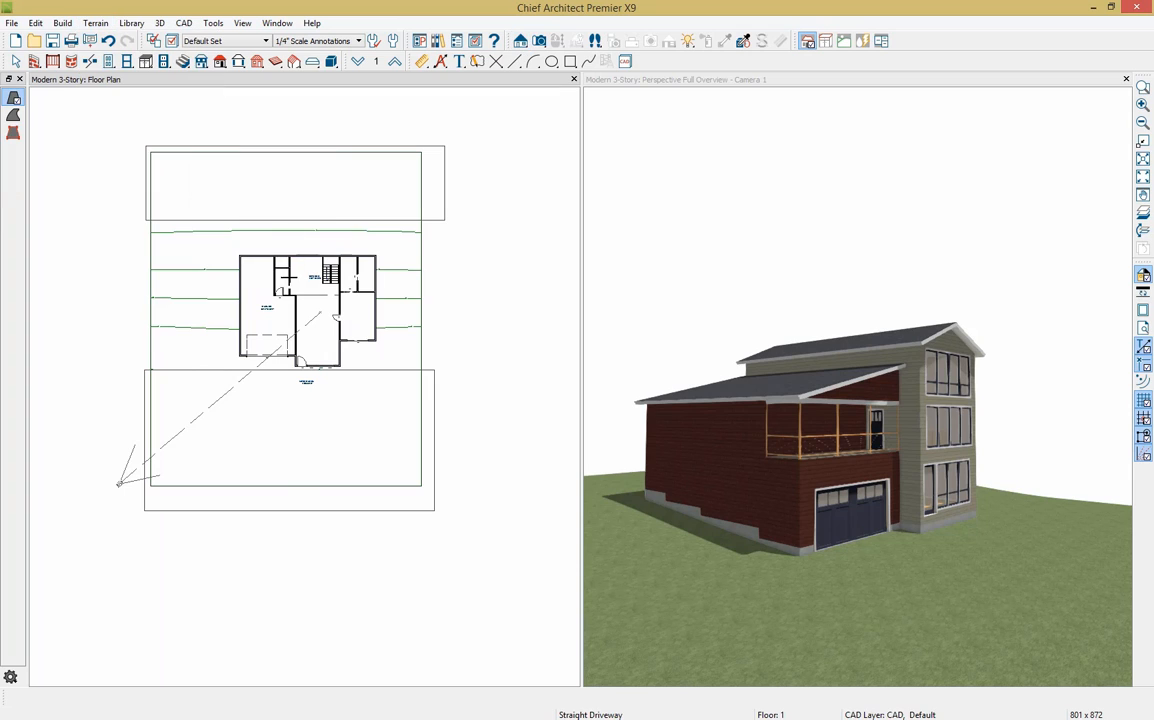
{"action": "scroll", "coordinate": [258, 366], "scroll_direction": "up", "scroll_amount": 2}
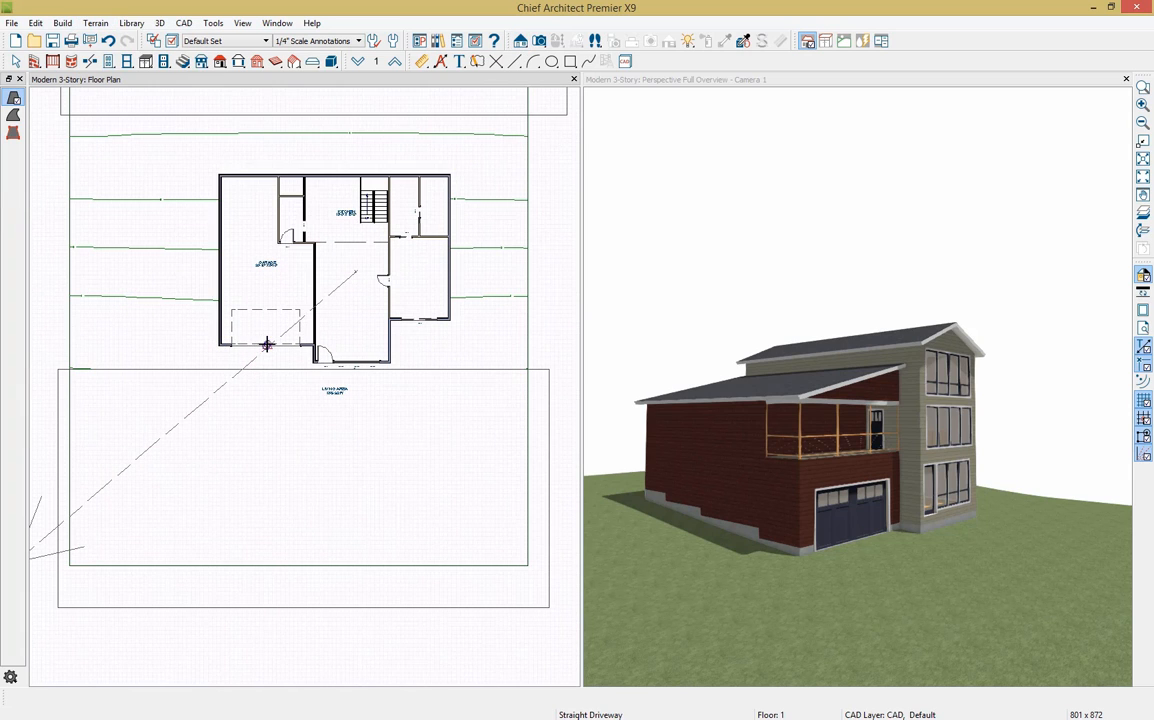
{"action": "mouse_move", "coordinate": [266, 345]}
{"action": "left_mouse_down"}
{"action": "mouse_move", "coordinate": [255, 636]}
{"action": "mouse_move", "coordinate": [266, 580]}
{"action": "left_mouse_up"}
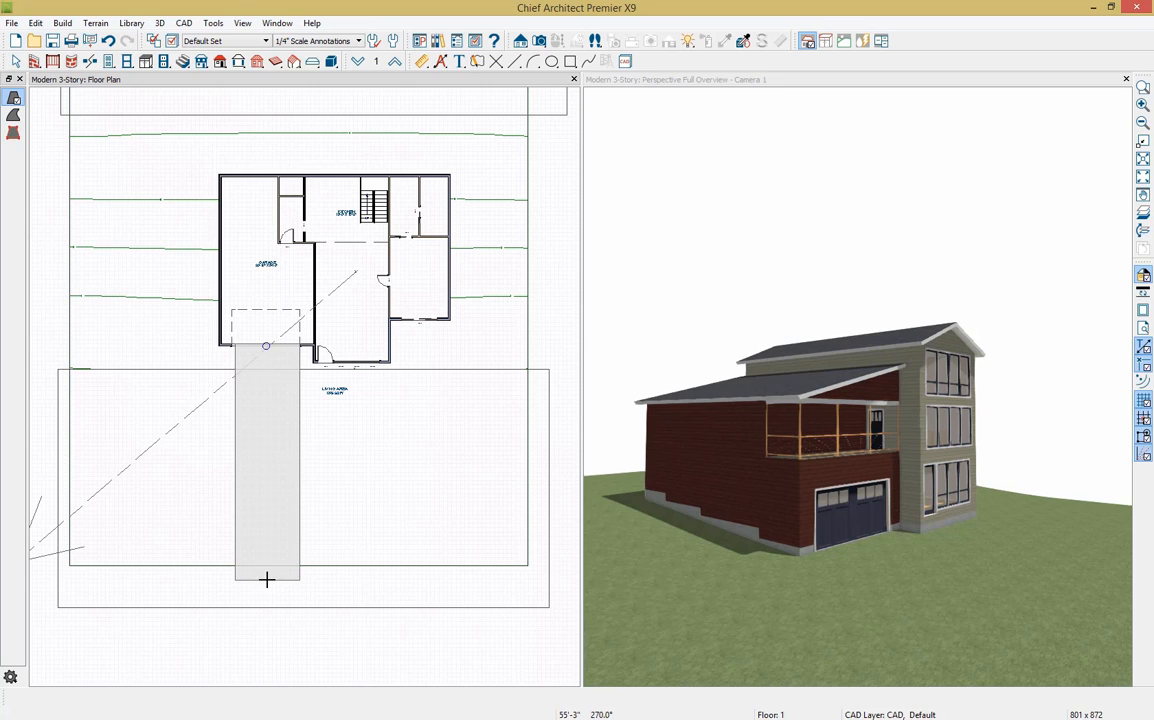
{"action": "left_click", "coordinate": [241, 472]}
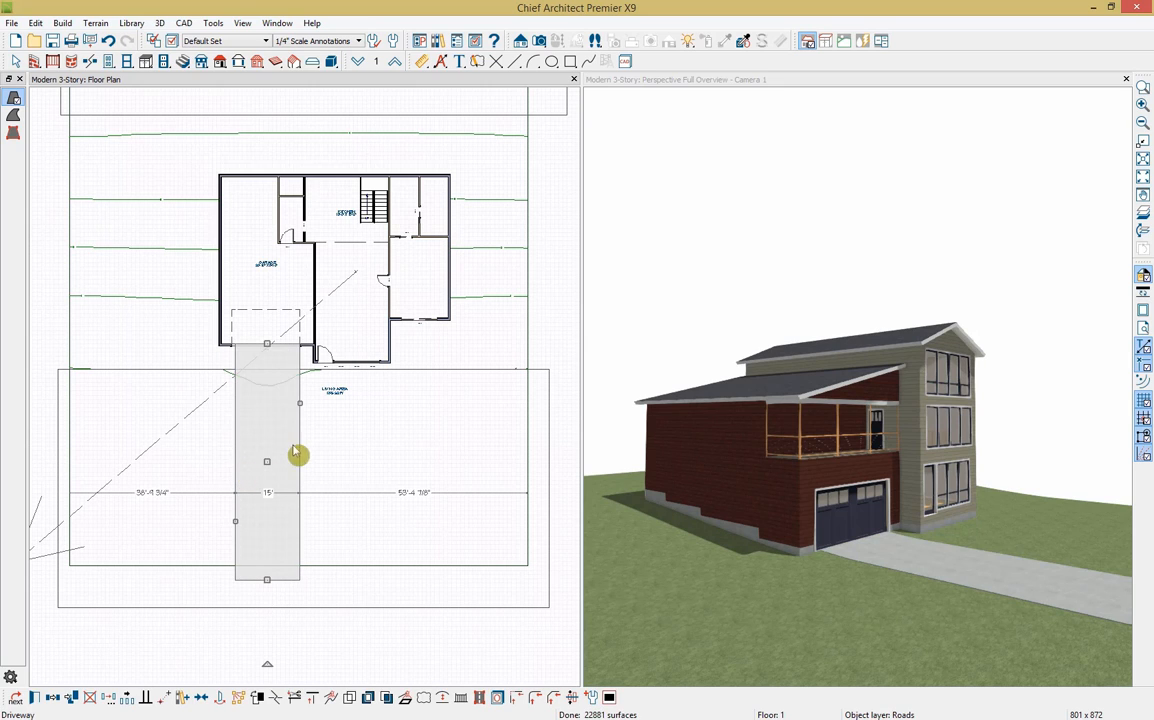
{"action": "left_click_drag", "start_coordinate": [299, 403], "coordinate": [312, 405]}
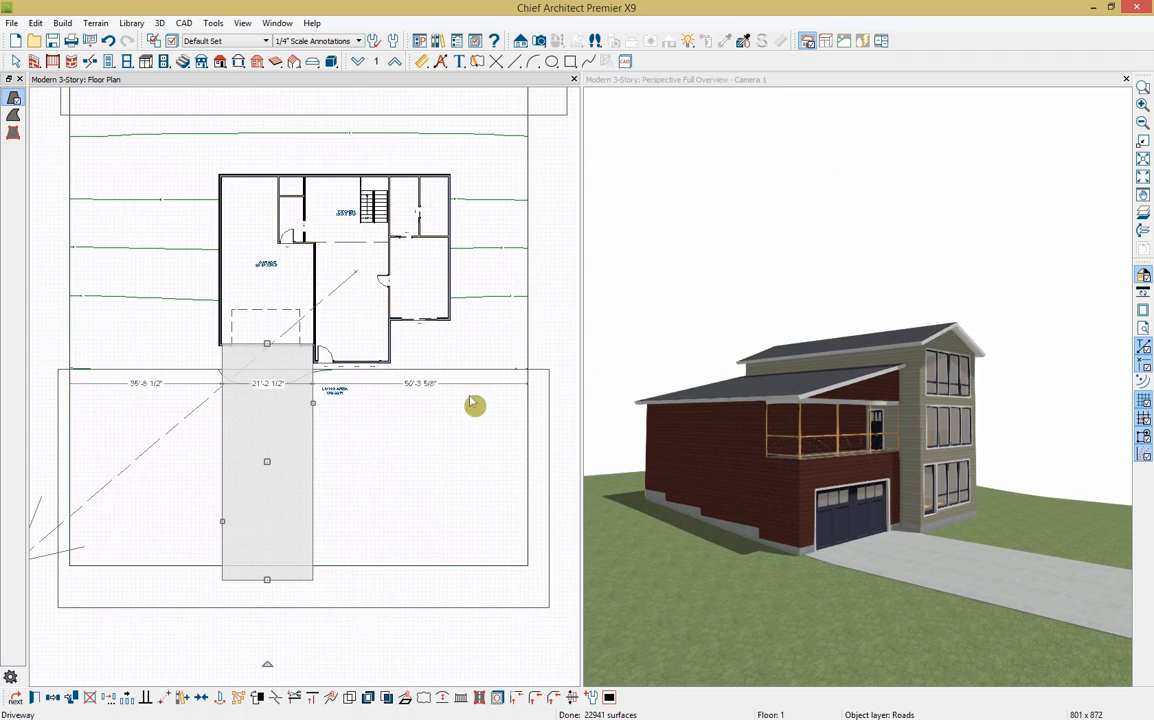
Enclose a deck with straight deck edges on the first floor, from the entry corner beside the garage around to the opposite wing's front corner
{"action": "left_click", "coordinate": [781, 90]}
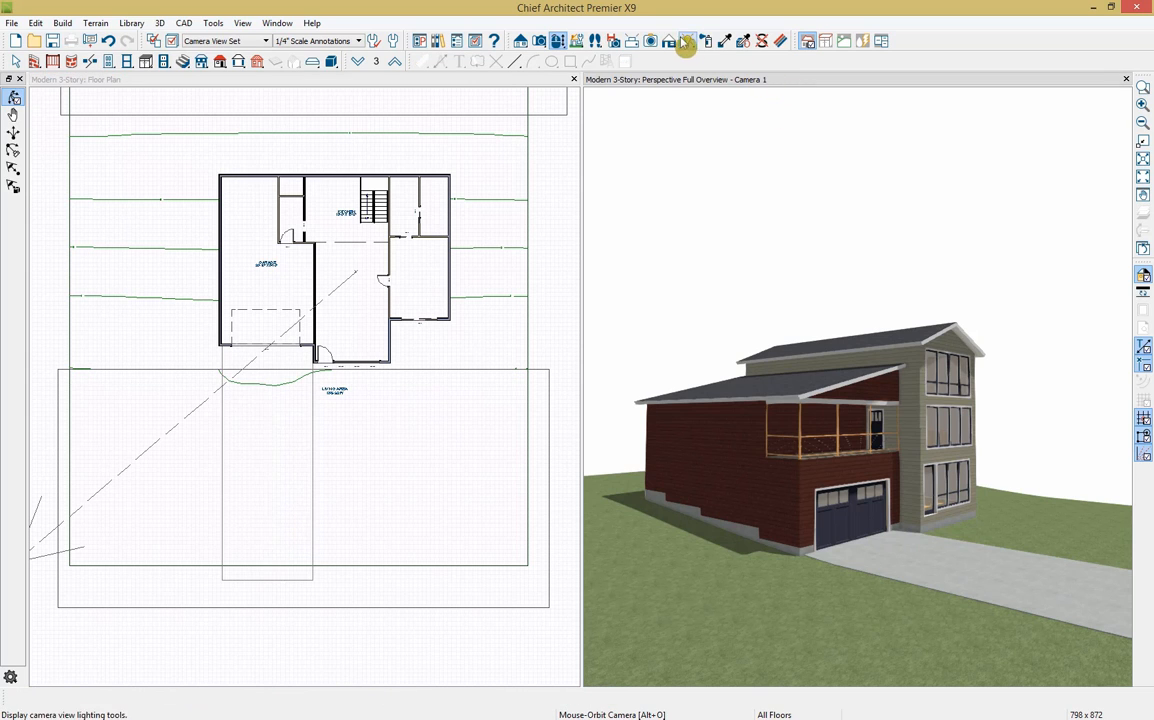
{"action": "left_click_drag", "start_coordinate": [1046, 507], "coordinate": [866, 530]}
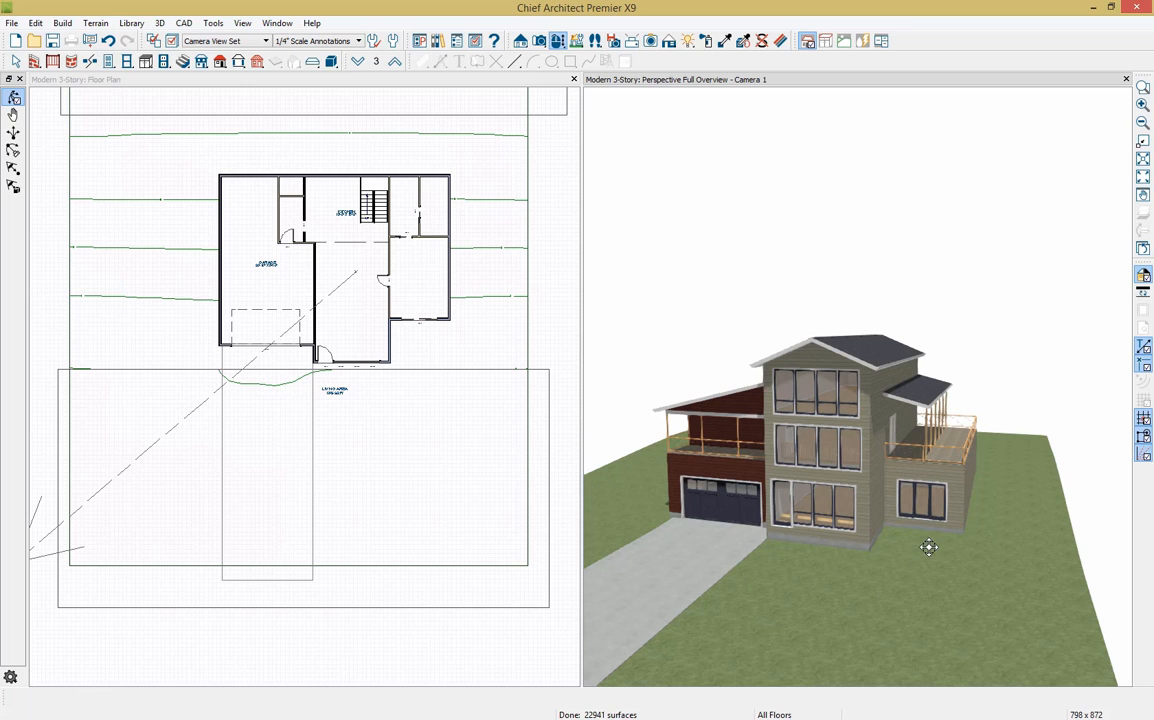
{"action": "scroll", "coordinate": [435, 353], "scroll_direction": "up", "scroll_amount": 3}
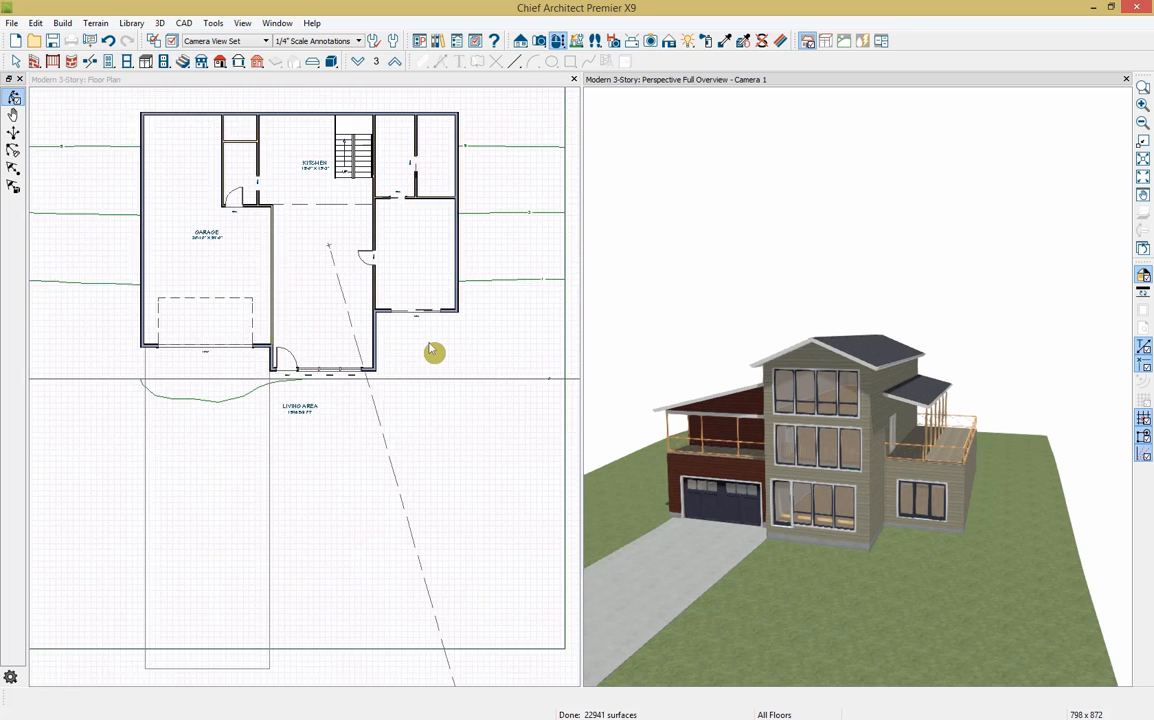
{"action": "left_click", "coordinate": [53, 62]}
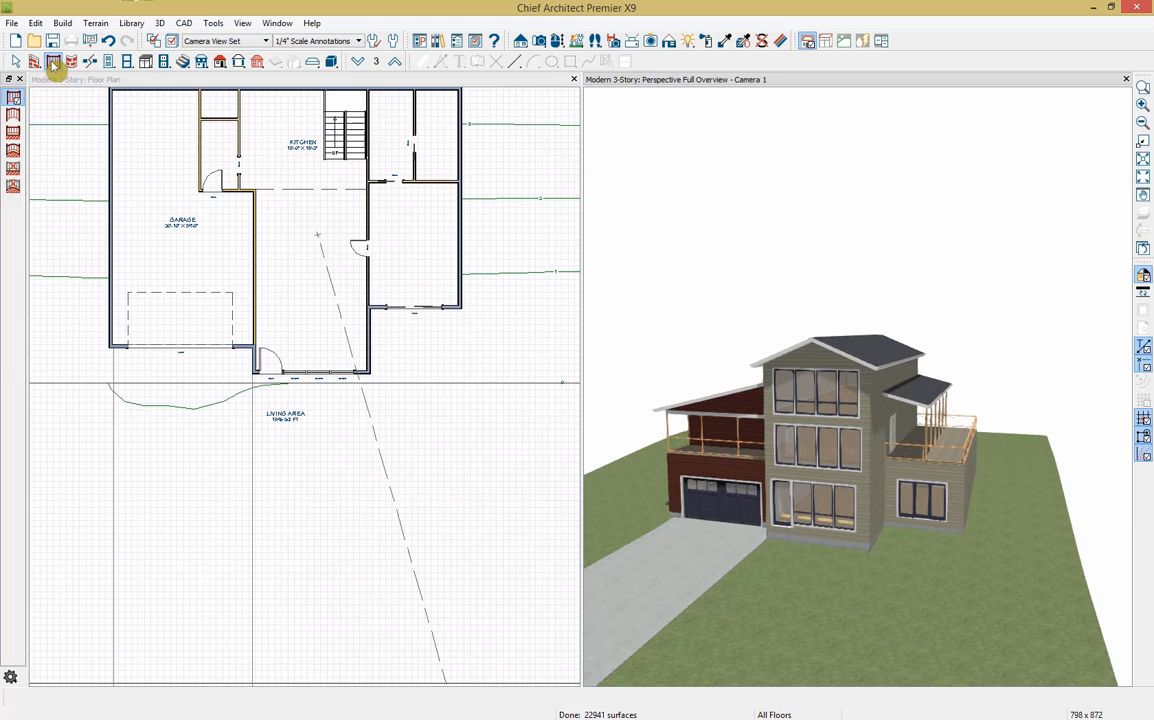
{"action": "left_click", "coordinate": [14, 172]}
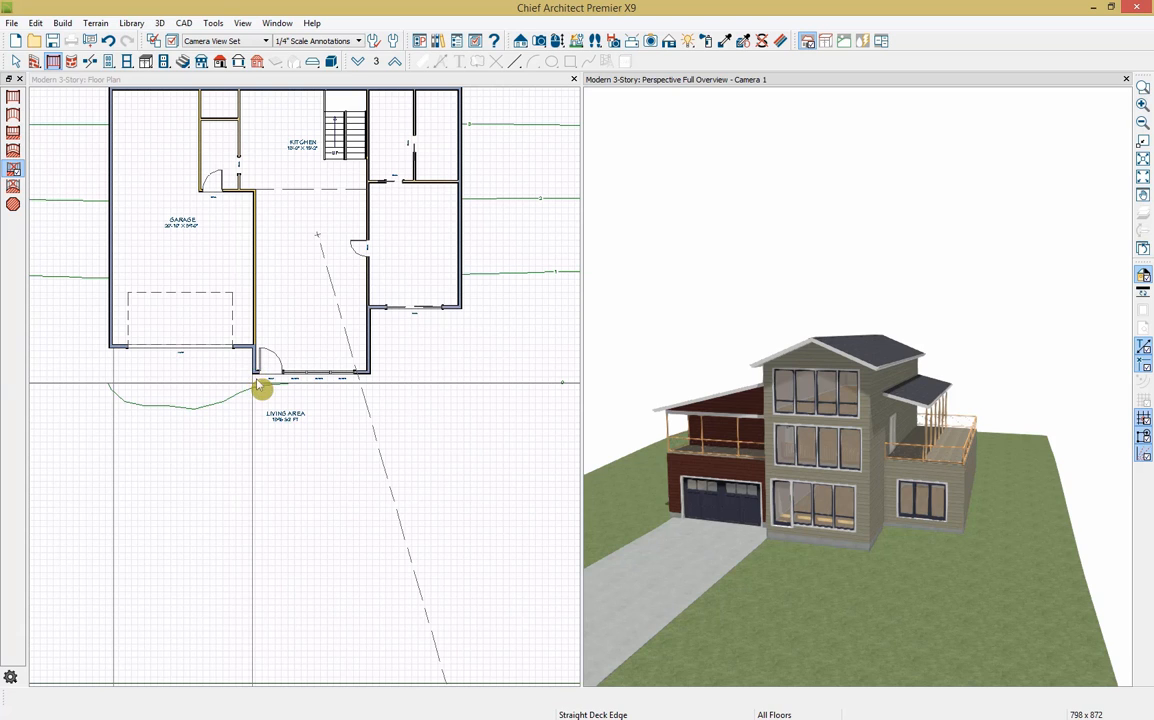
{"action": "left_click", "coordinate": [187, 335]}
{"action": "left_click", "coordinate": [55, 62]}
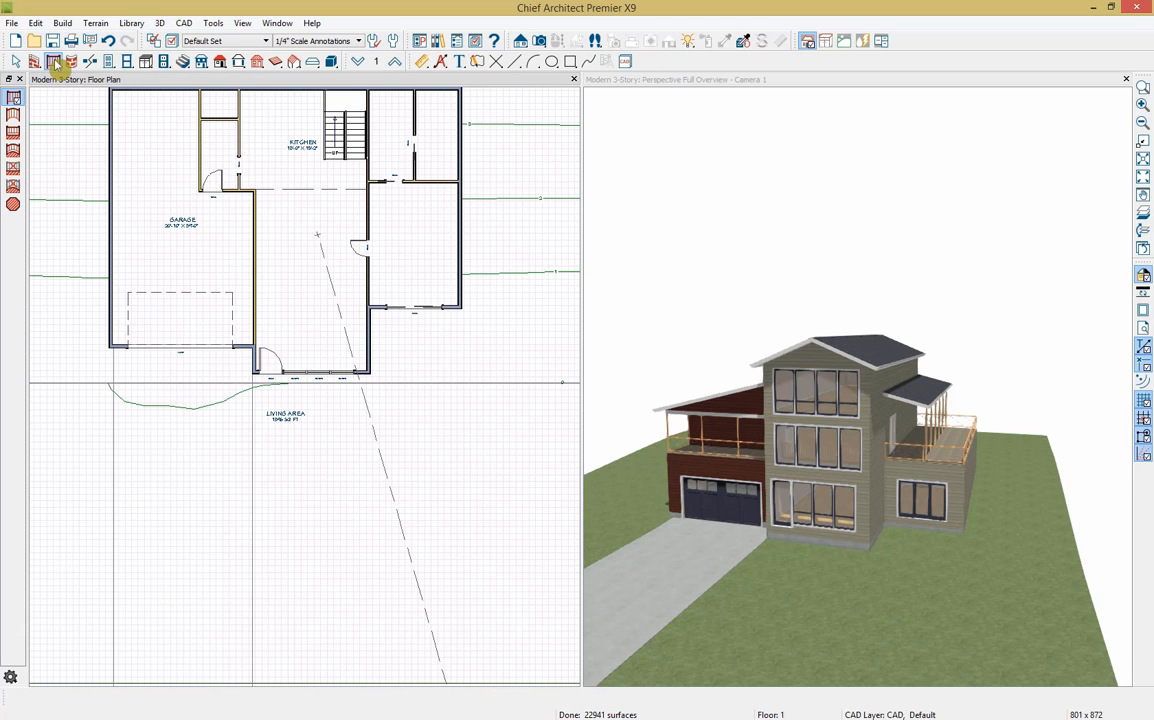
{"action": "left_click", "coordinate": [13, 168]}
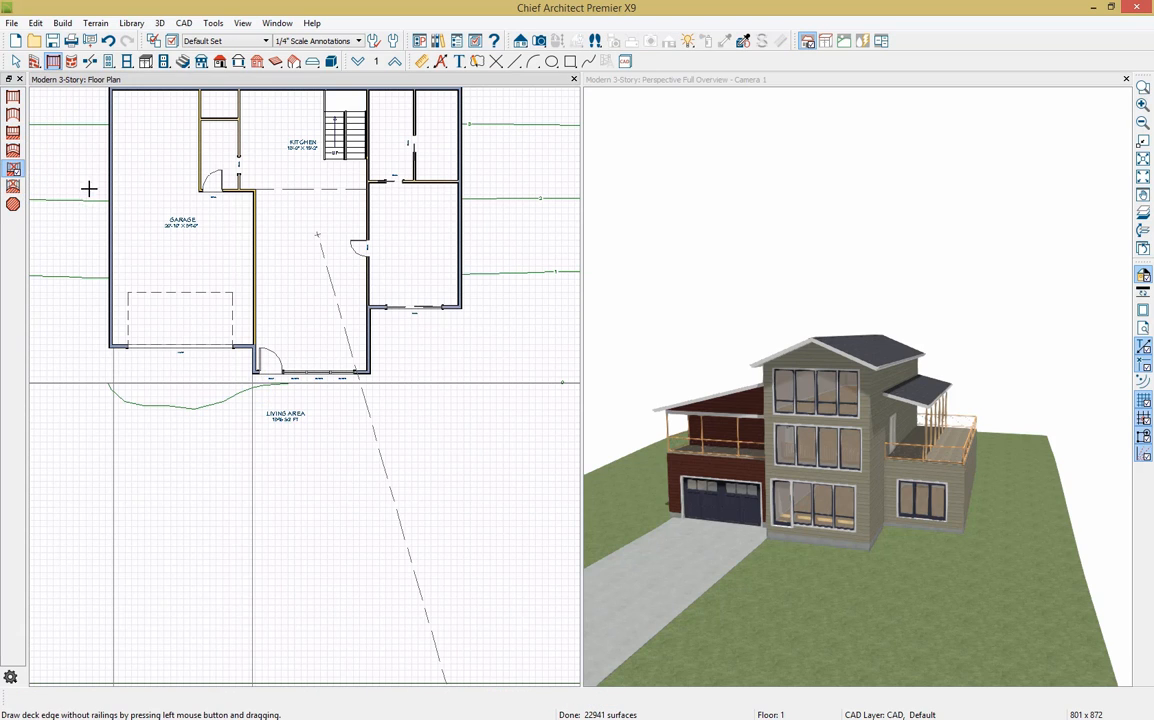
{"action": "left_click_drag", "start_coordinate": [252, 376], "coordinate": [461, 420]}
{"action": "left_click_drag", "start_coordinate": [461, 420], "coordinate": [458, 311]}
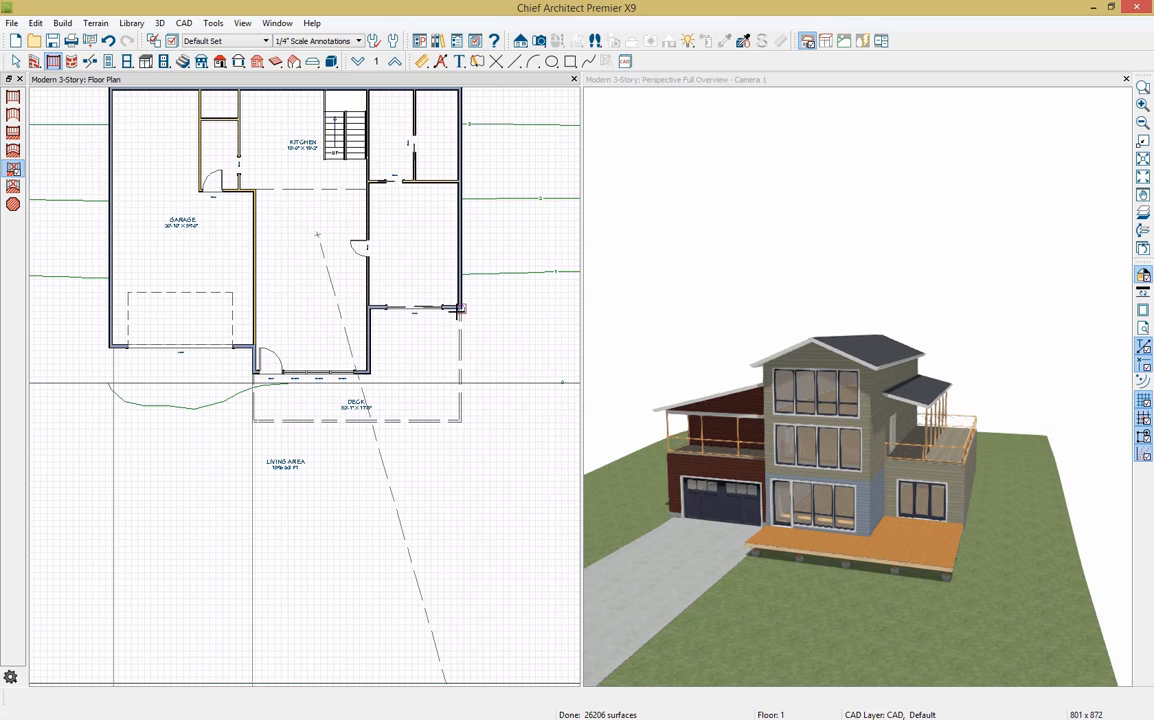
Change the front deck's room type to Porch and set its concrete floor structure thickness to 30"
{"action": "left_click", "coordinate": [419, 395]}
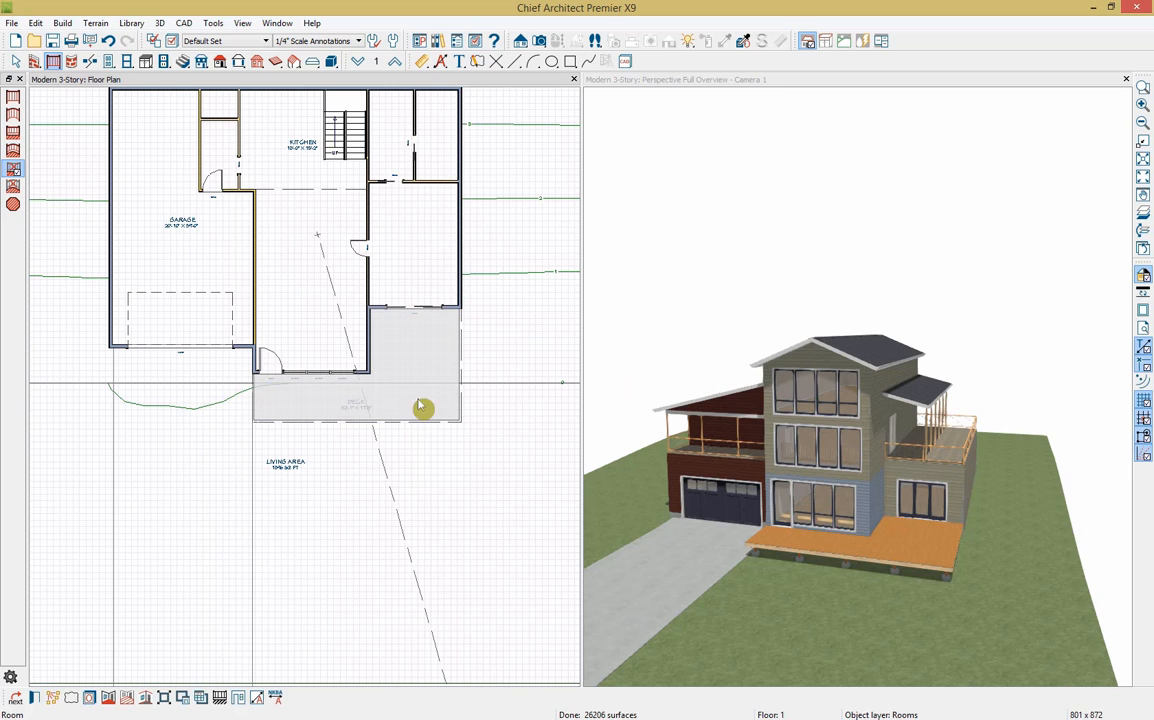
{"action": "left_click", "coordinate": [34, 698]}
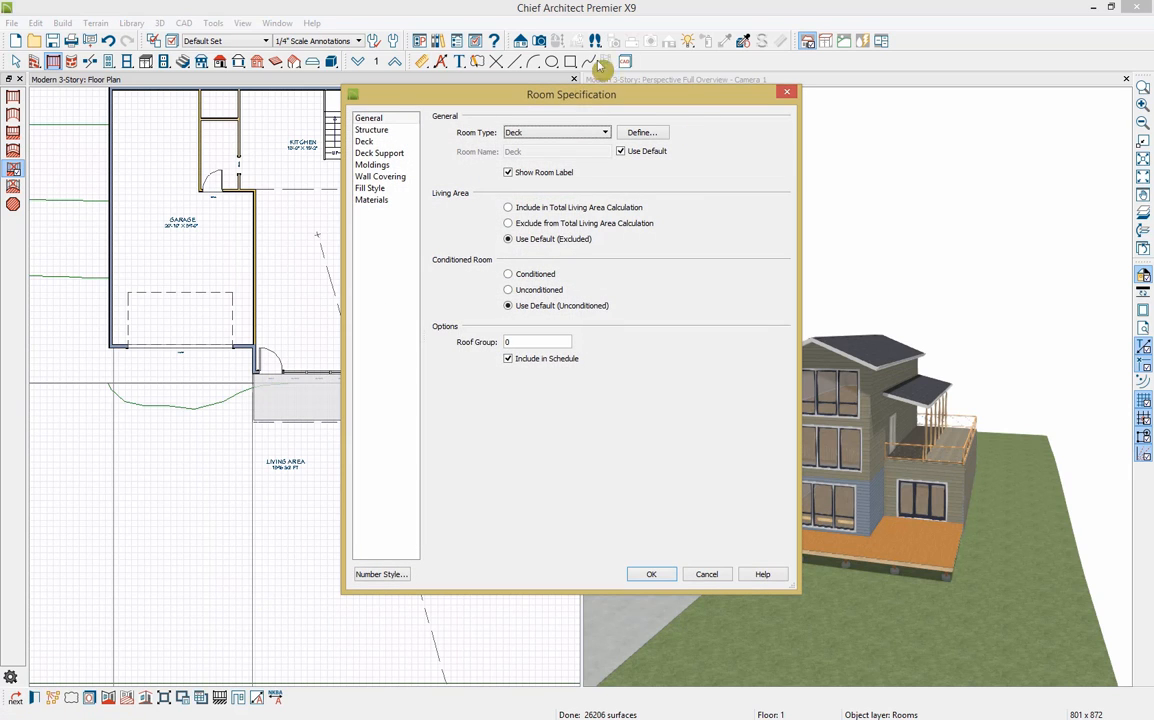
{"action": "left_click", "coordinate": [562, 134]}
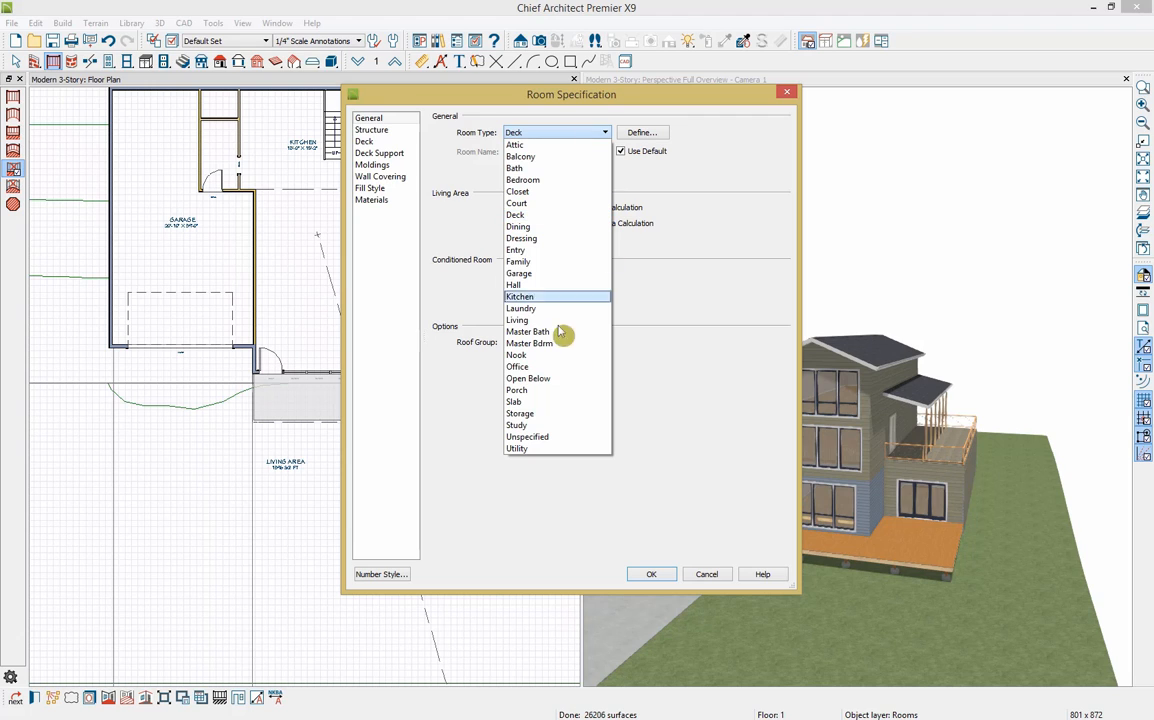
{"action": "left_click", "coordinate": [518, 390]}
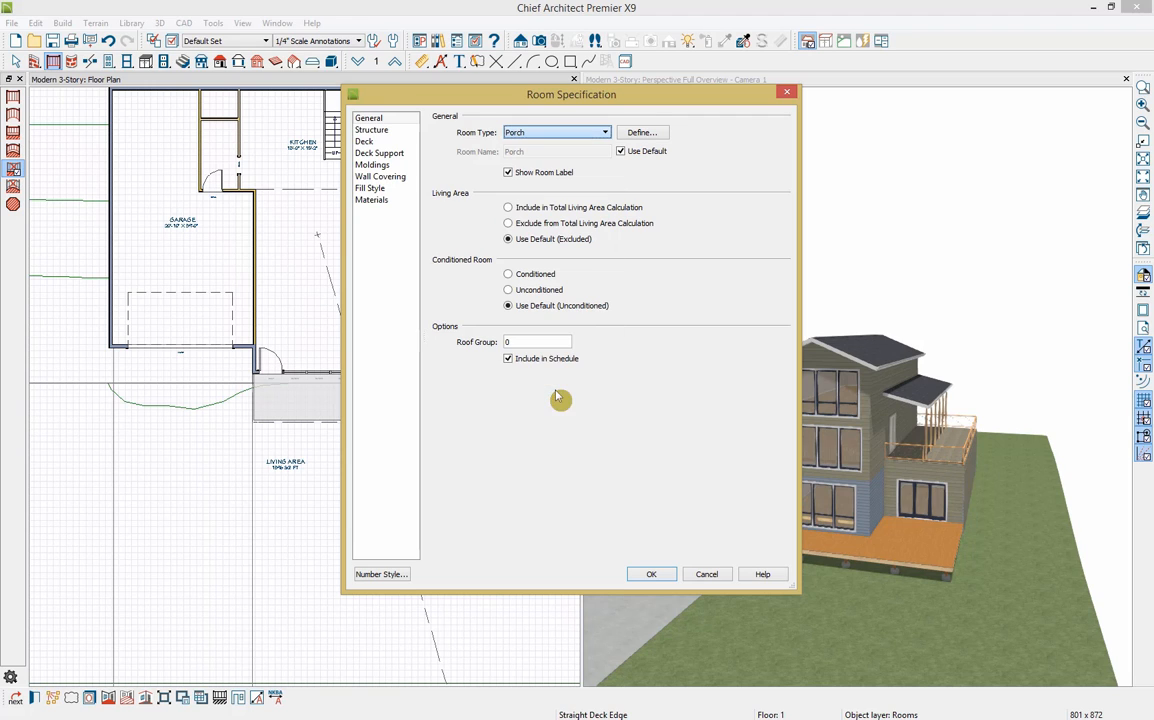
{"action": "left_click", "coordinate": [372, 131]}
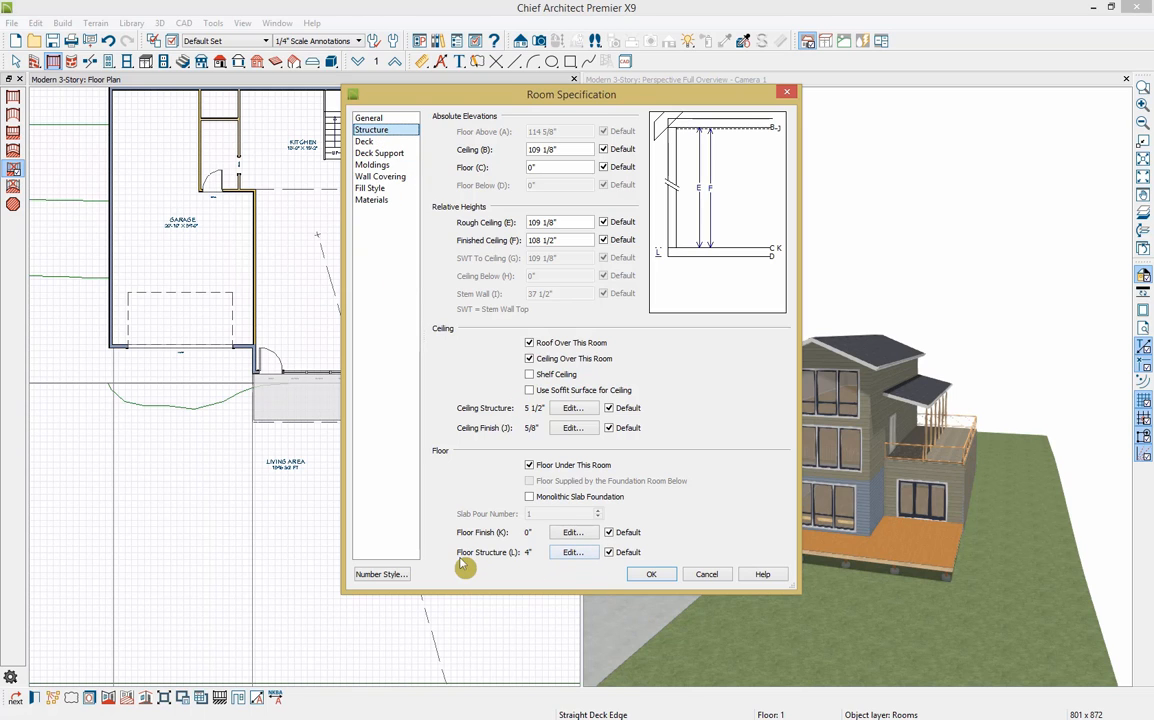
{"action": "left_click", "coordinate": [573, 552]}
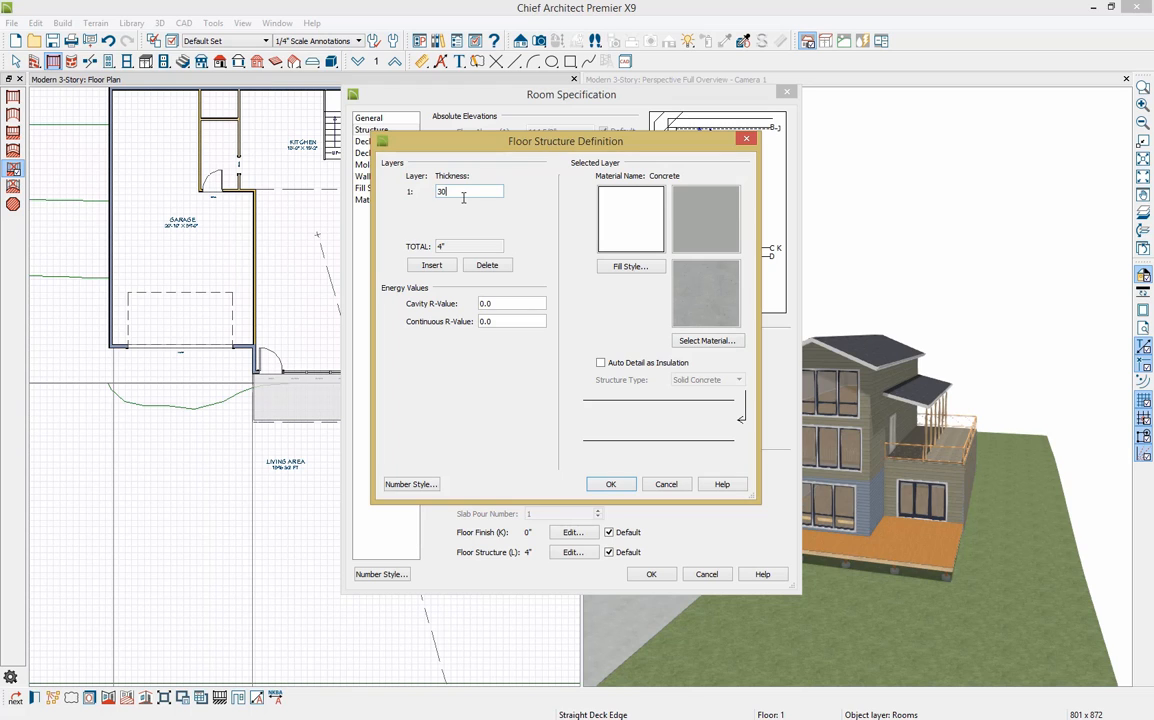
{"action": "left_click", "coordinate": [612, 484]}
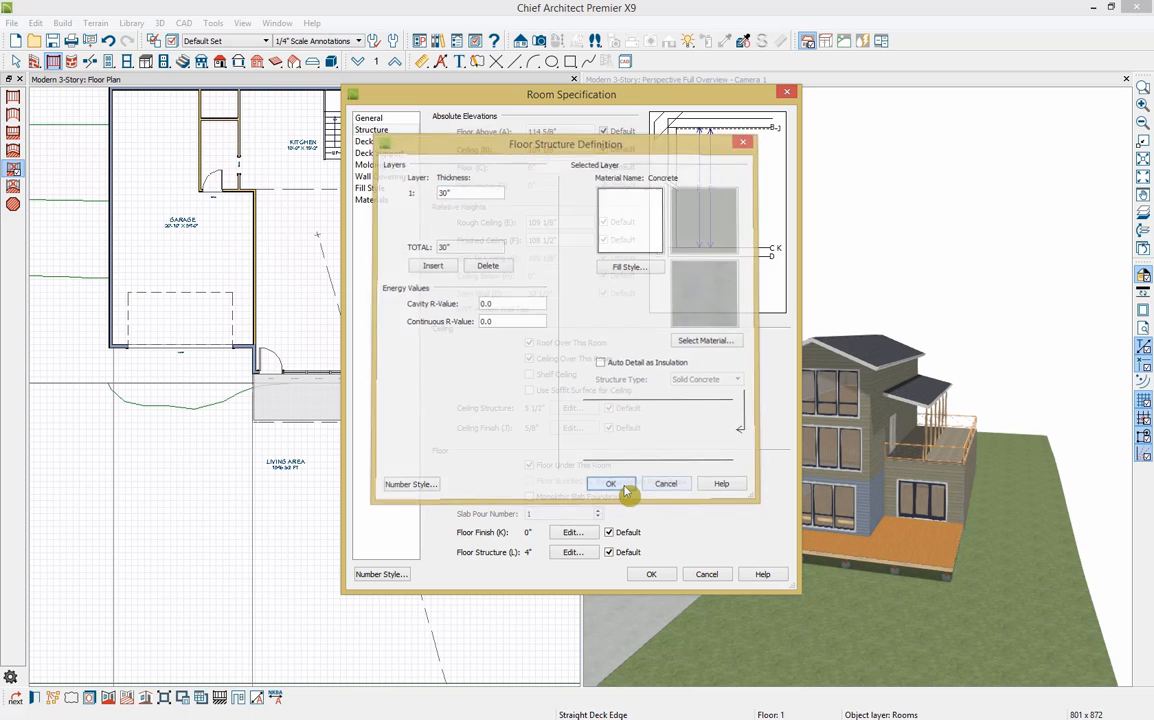
{"action": "left_click", "coordinate": [651, 575]}
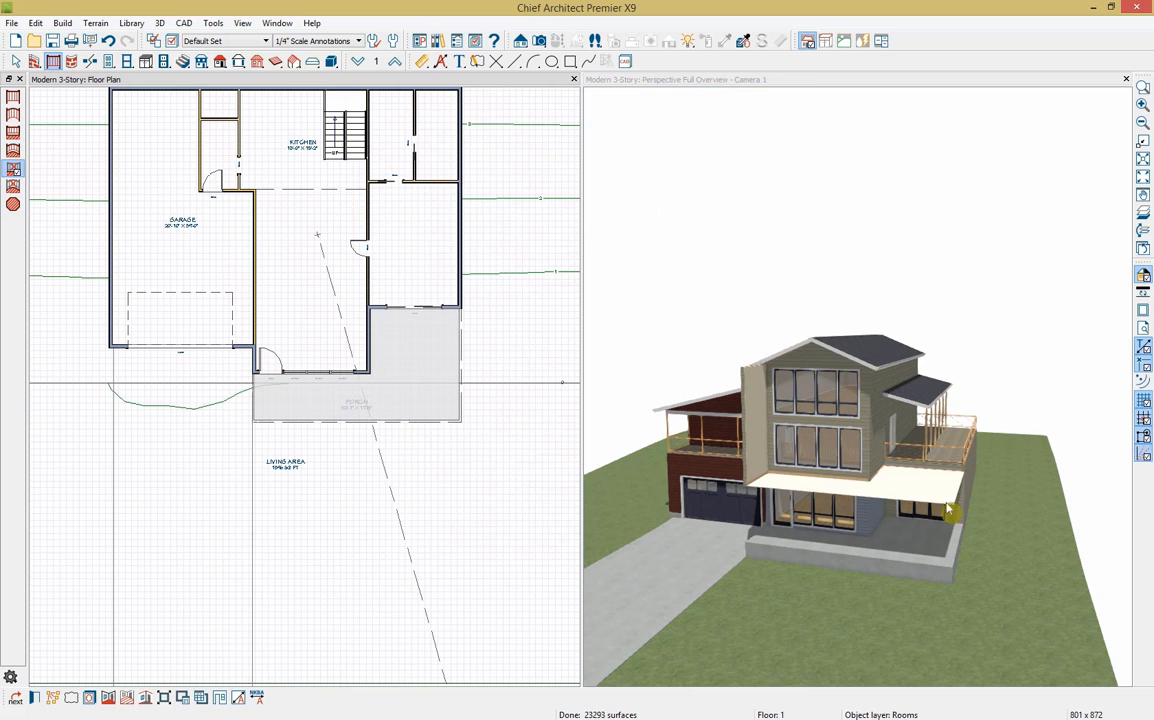
Remove both the ceiling and the roof over the front porch room
{"action": "left_click", "coordinate": [928, 556]}
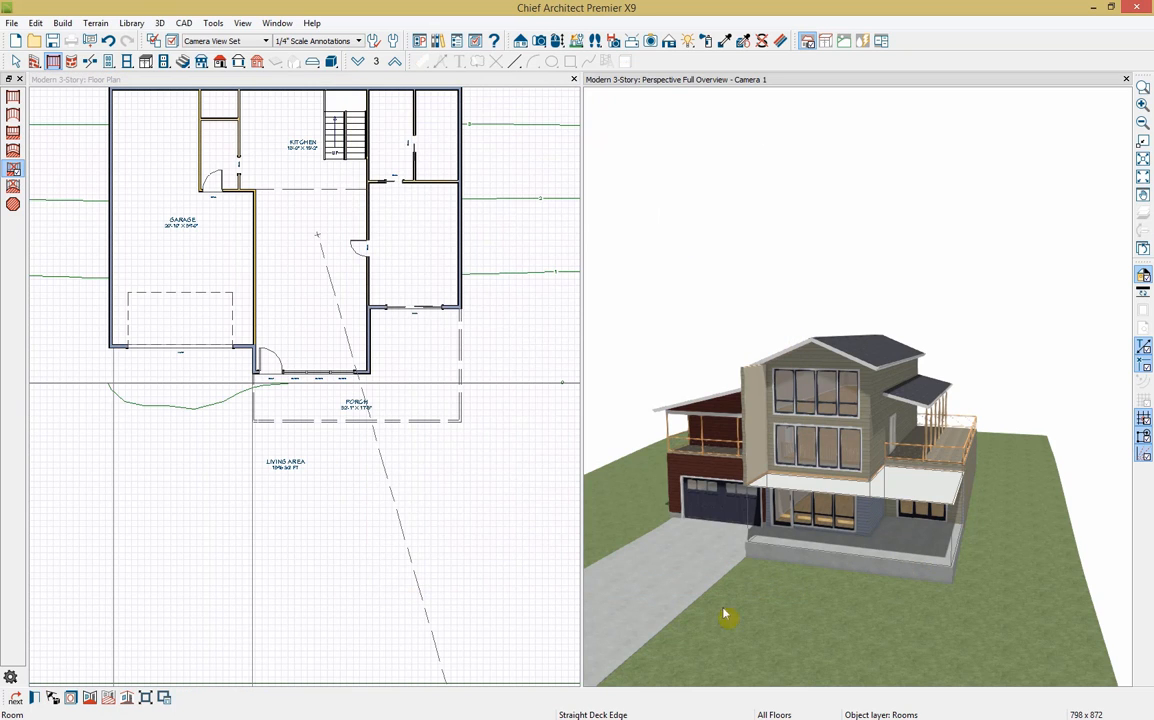
{"action": "left_click", "coordinate": [36, 698]}
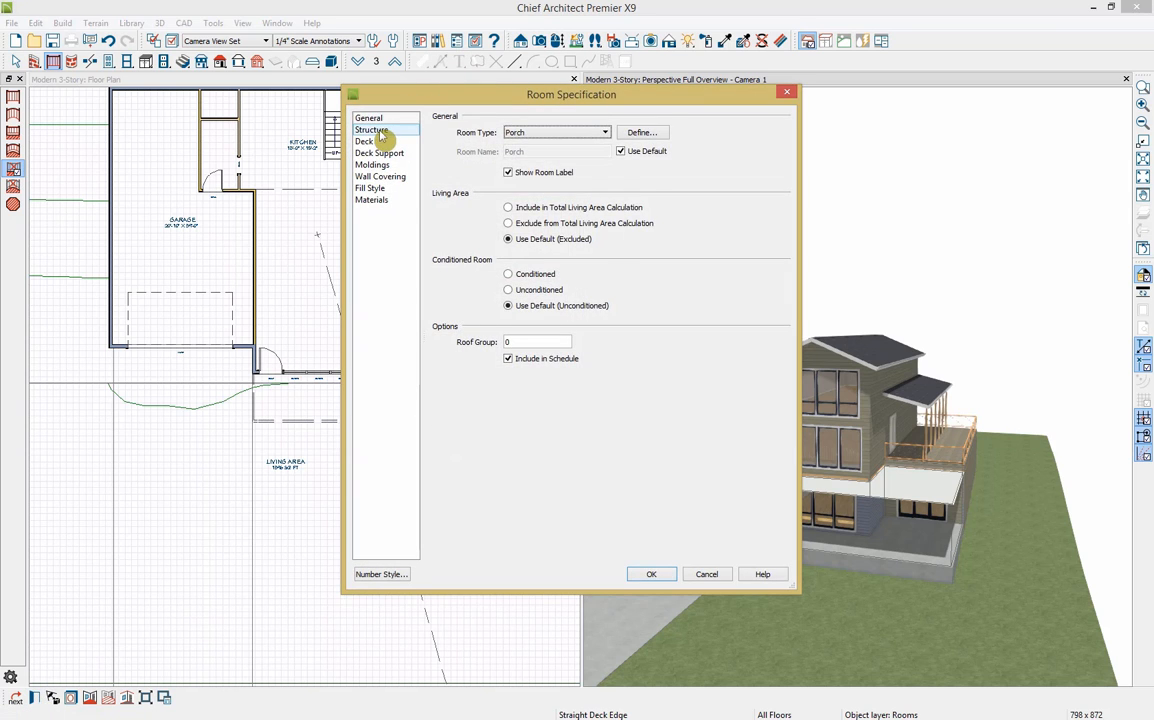
{"action": "left_click", "coordinate": [376, 131]}
{"action": "left_click", "coordinate": [556, 360]}
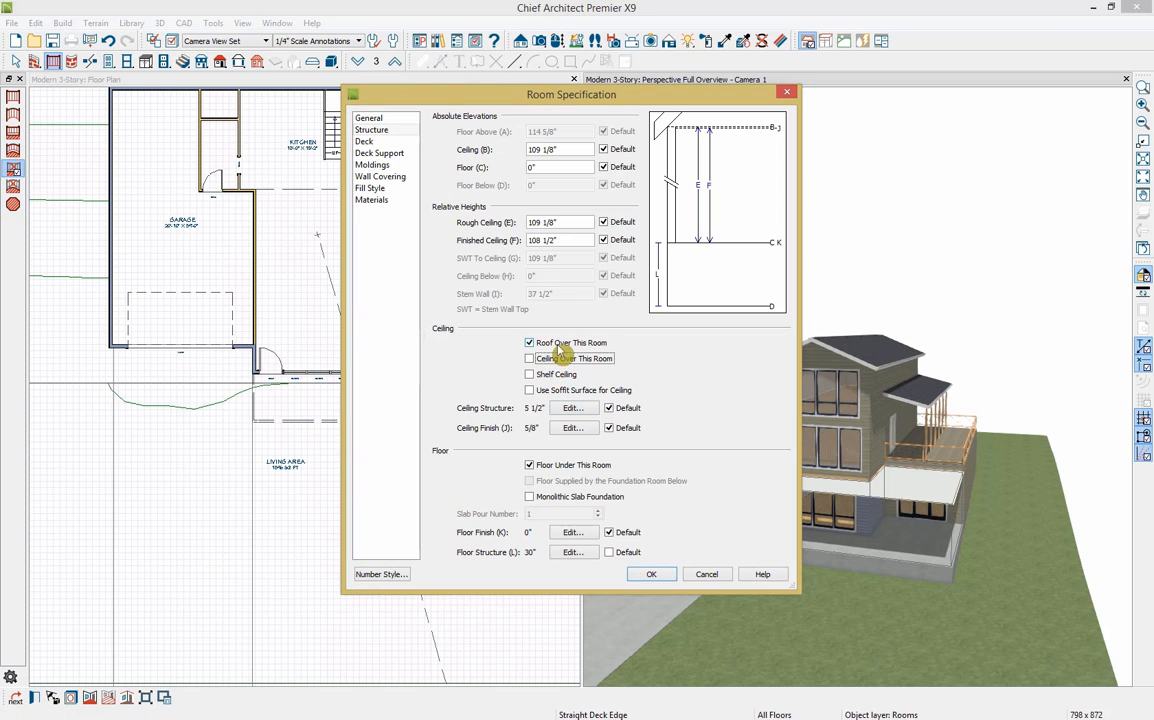
{"action": "left_click", "coordinate": [558, 345]}
{"action": "left_click", "coordinate": [661, 575]}
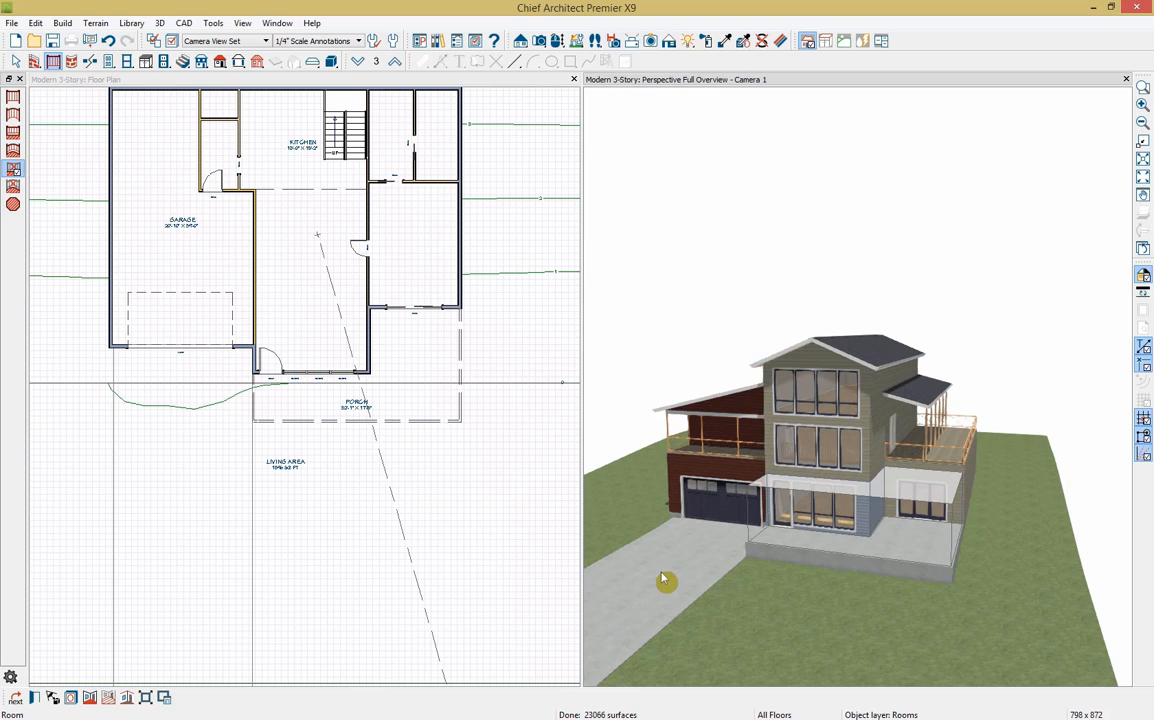
Turn off the Invisible option for the deck railings on the two sides of the front porch
{"action": "scroll", "coordinate": [945, 562], "scroll_direction": "up", "scroll_amount": 4}
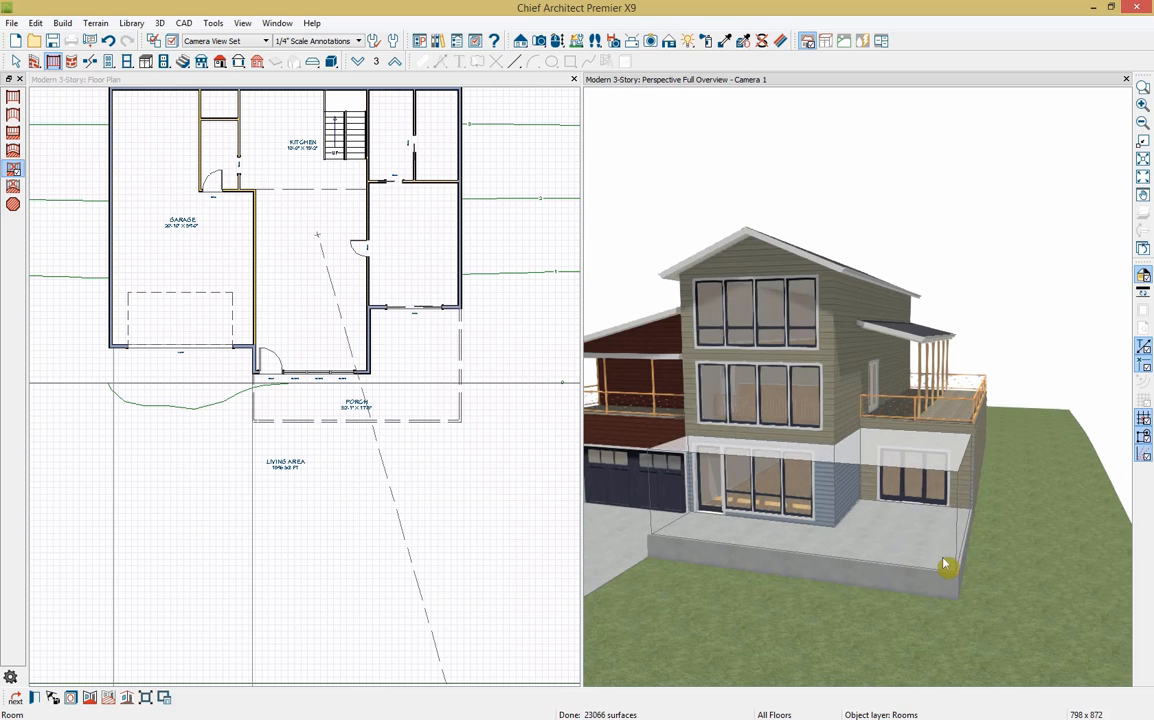
{"action": "left_click", "coordinate": [520, 588]}
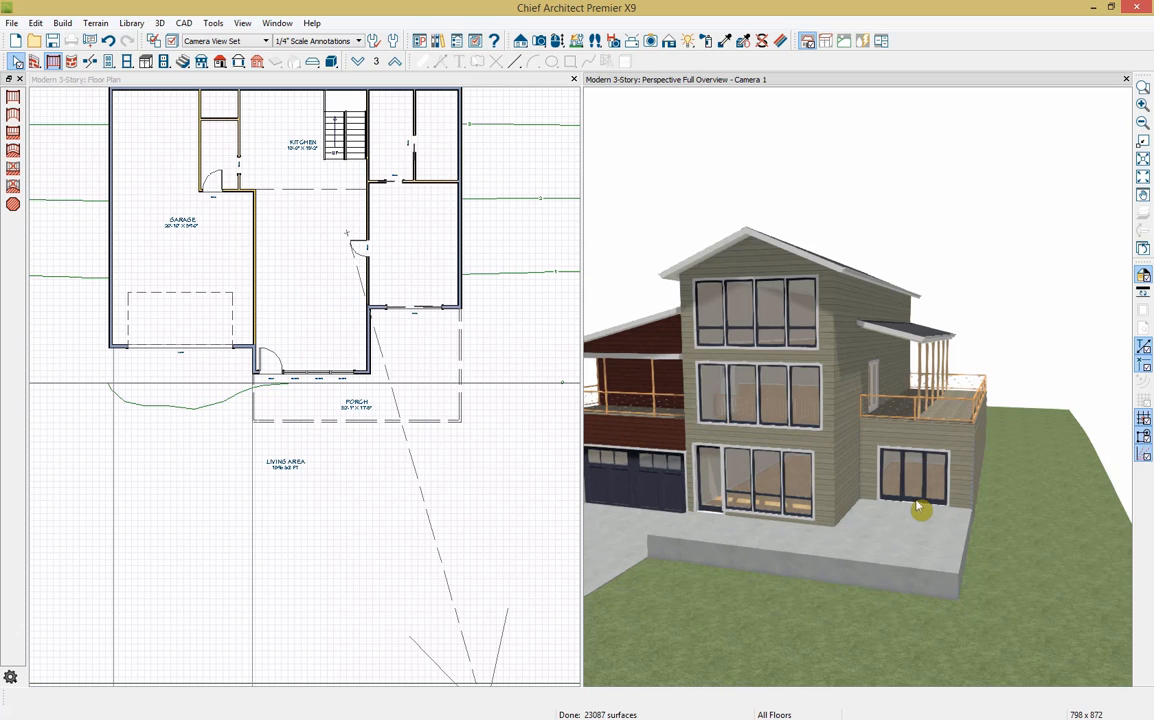
{"action": "left_click", "coordinate": [465, 383]}
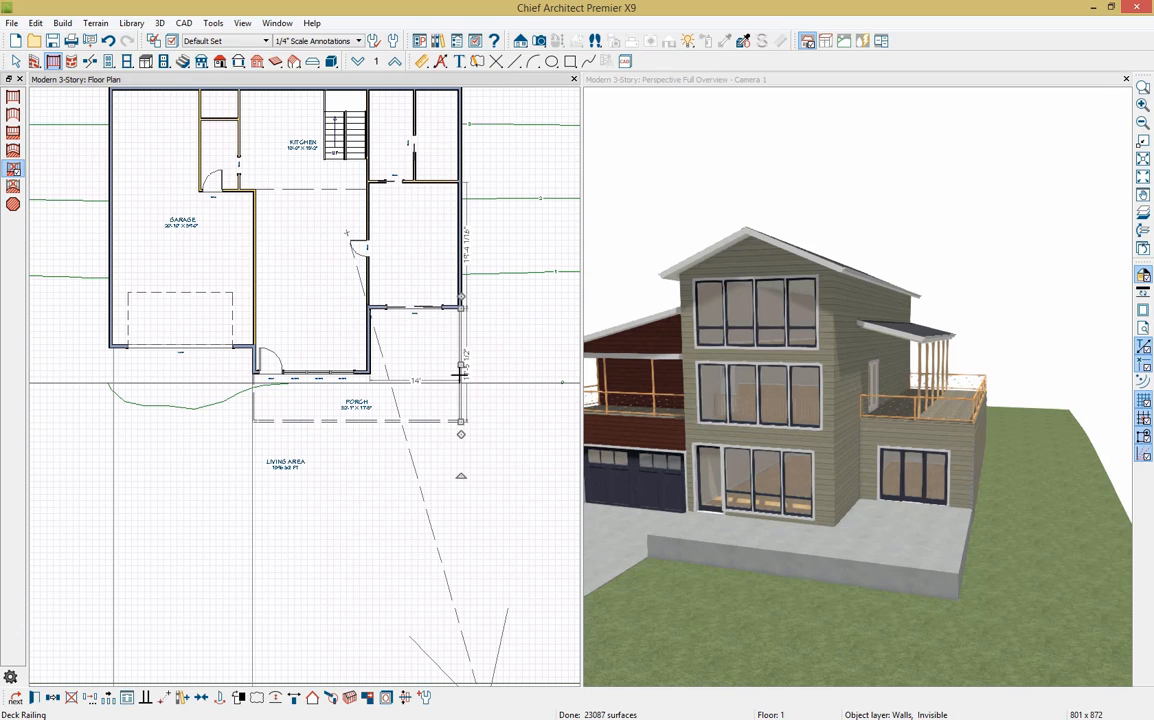
{"action": "left_click", "coordinate": [253, 418]}
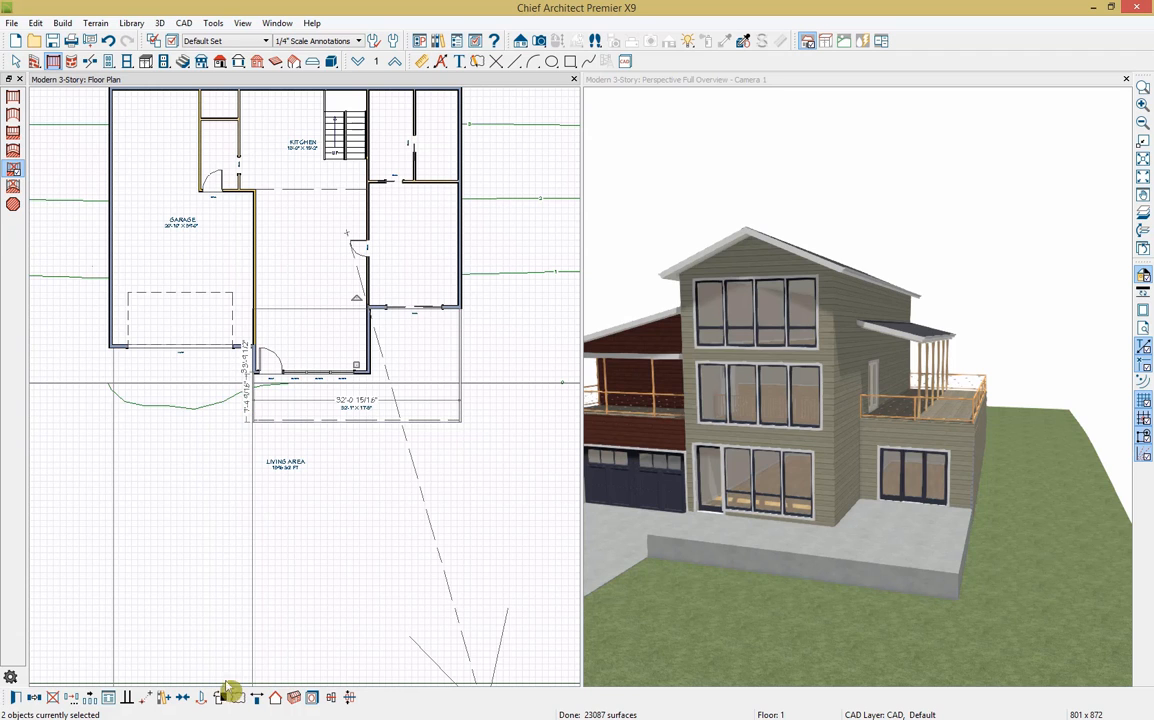
{"action": "left_click", "coordinate": [18, 697]}
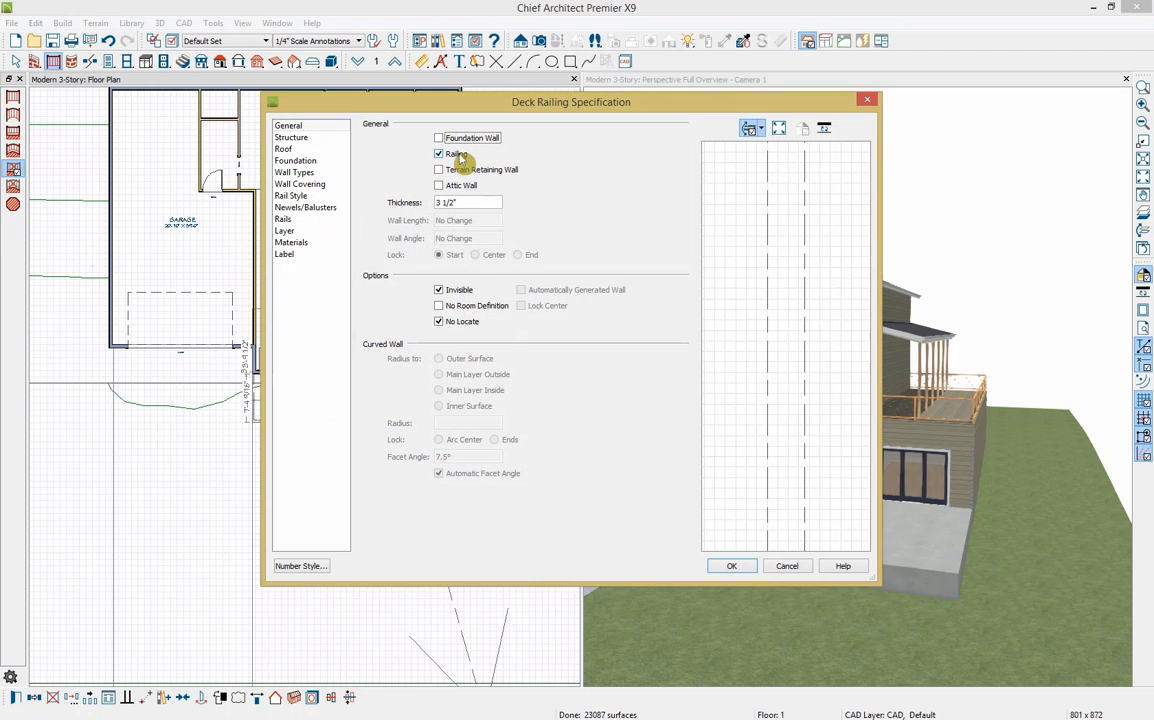
{"action": "left_click", "coordinate": [446, 290]}
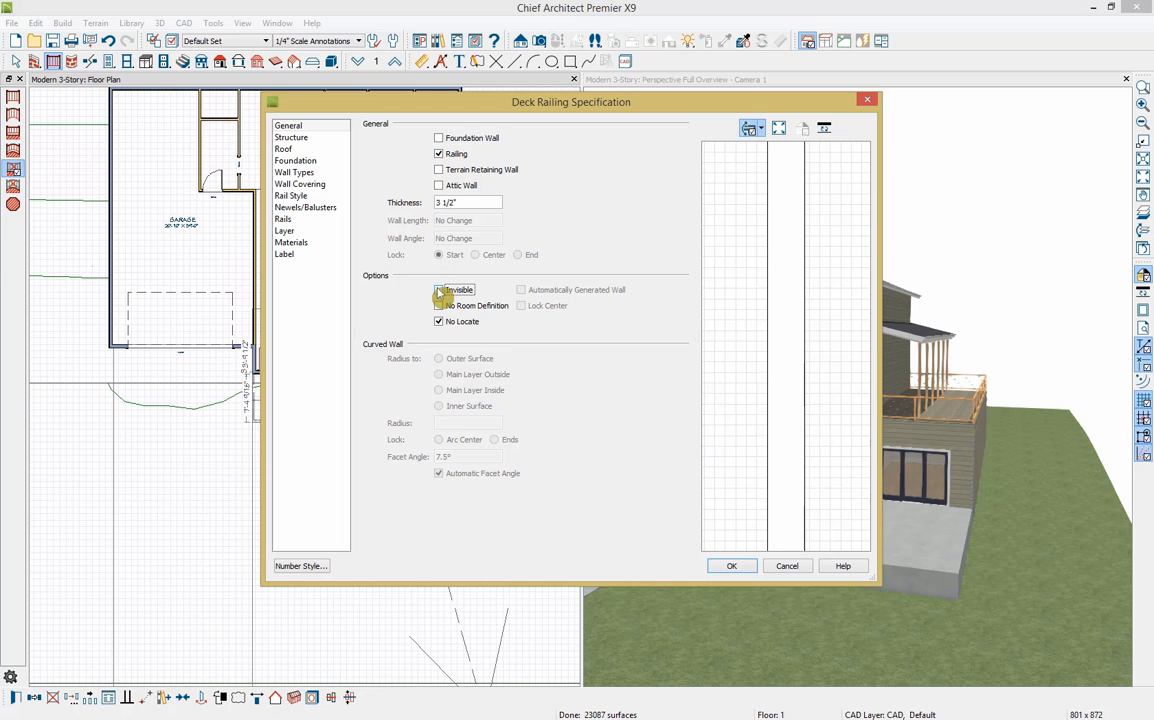
{"action": "left_click", "coordinate": [730, 567]}
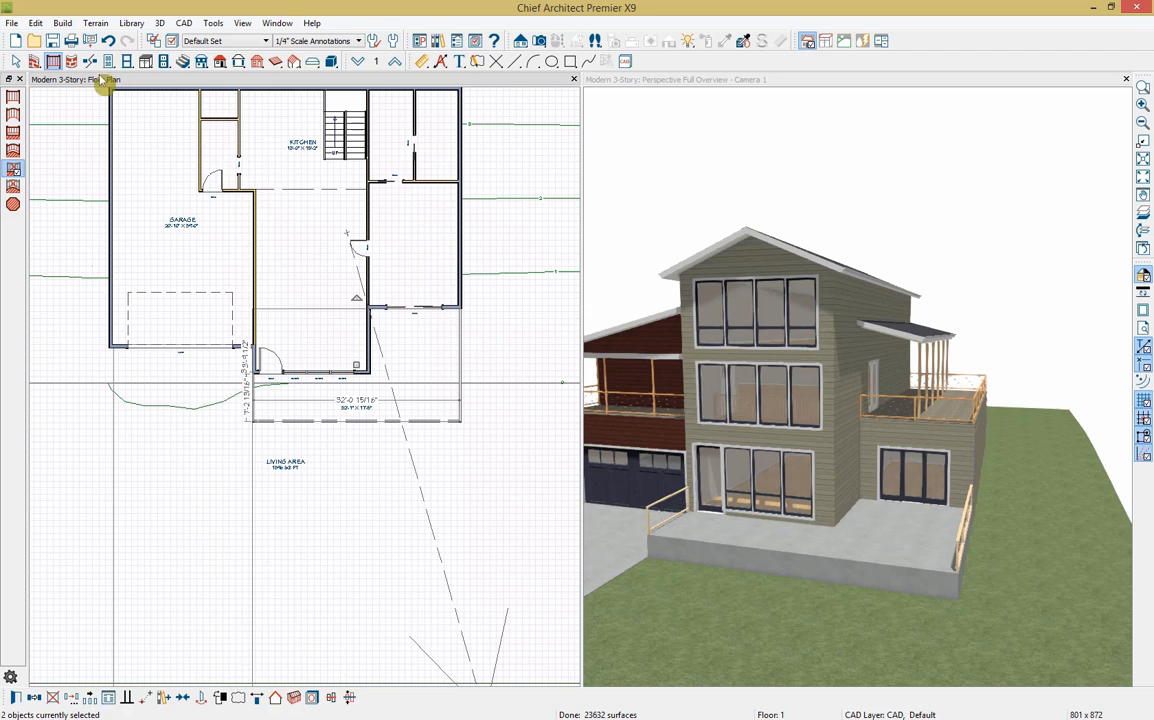
{"action": "key", "text": "Escape"}
Add exterior stairs along the porch's front edge and widen them to span the full porch width
{"action": "left_click", "coordinate": [182, 61]}
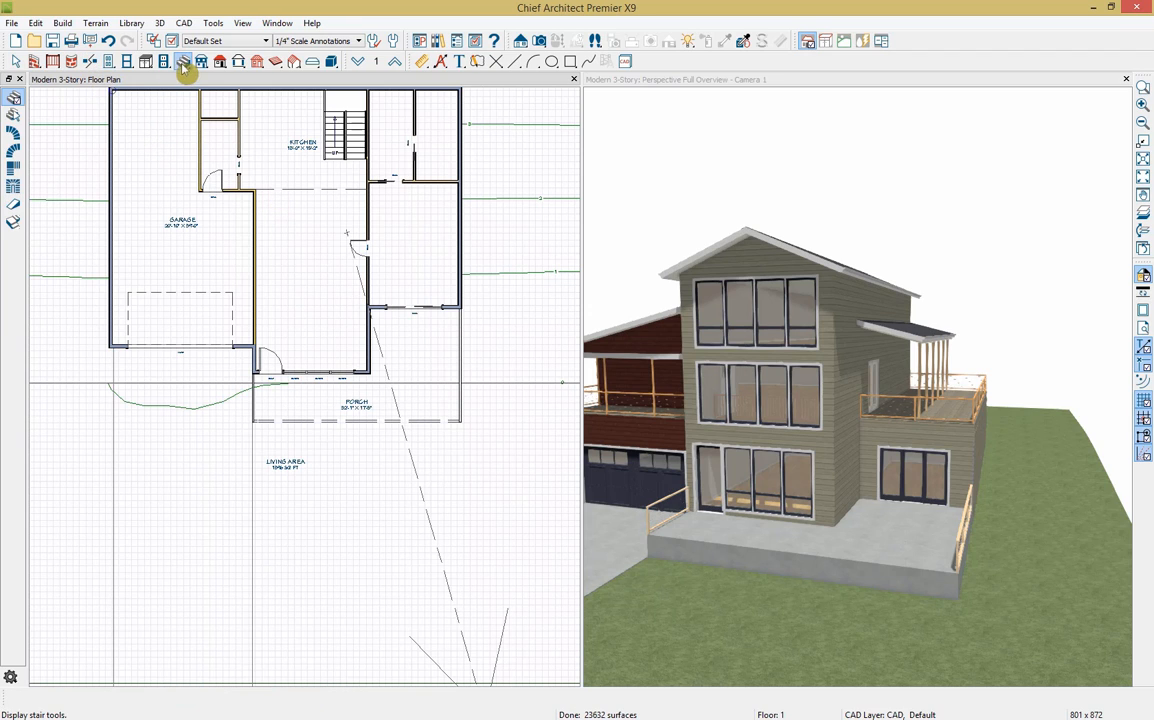
{"action": "left_click", "coordinate": [13, 114]}
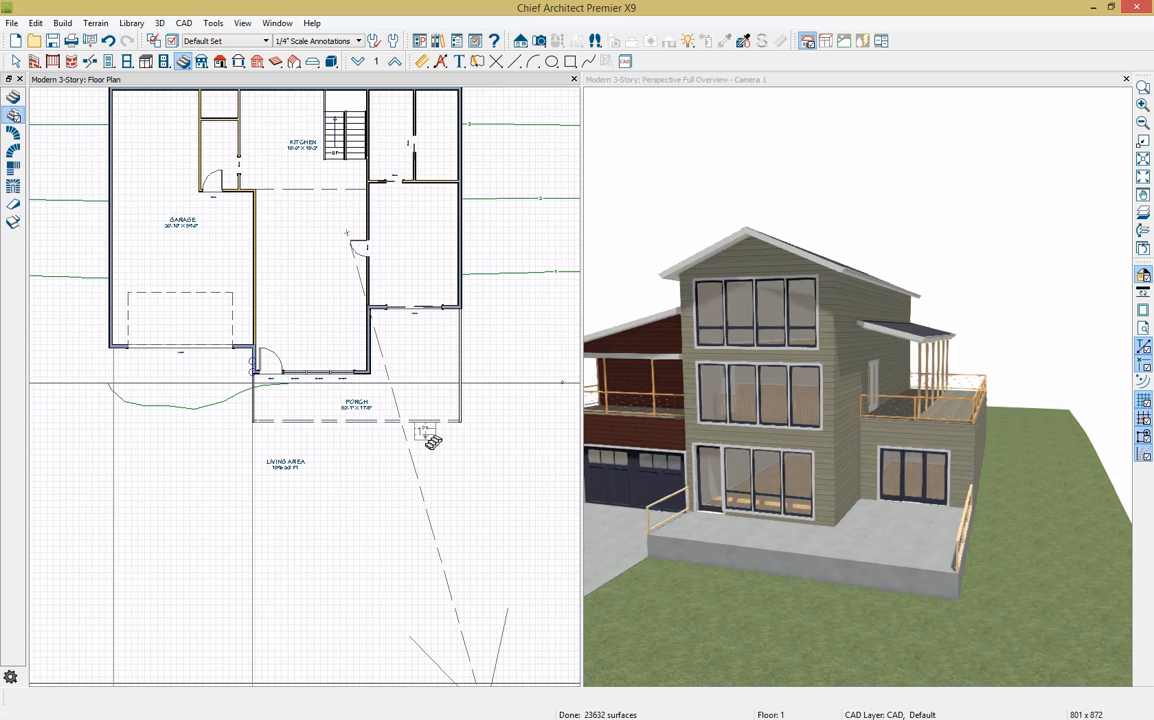
{"action": "left_click", "coordinate": [430, 441]}
{"action": "scroll", "coordinate": [428, 435], "scroll_direction": "up", "scroll_amount": 3}
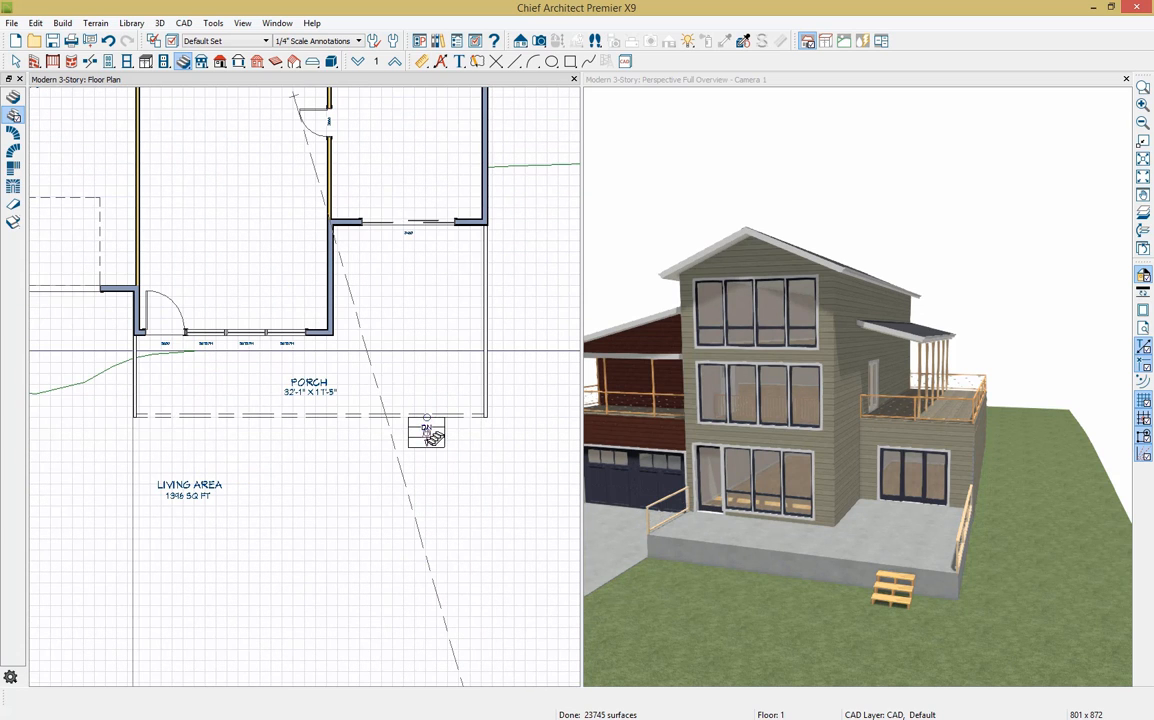
{"action": "left_click", "coordinate": [442, 442]}
{"action": "left_click_drag", "start_coordinate": [442, 437], "coordinate": [482, 434]}
{"action": "left_click_drag", "start_coordinate": [410, 433], "coordinate": [133, 433]}
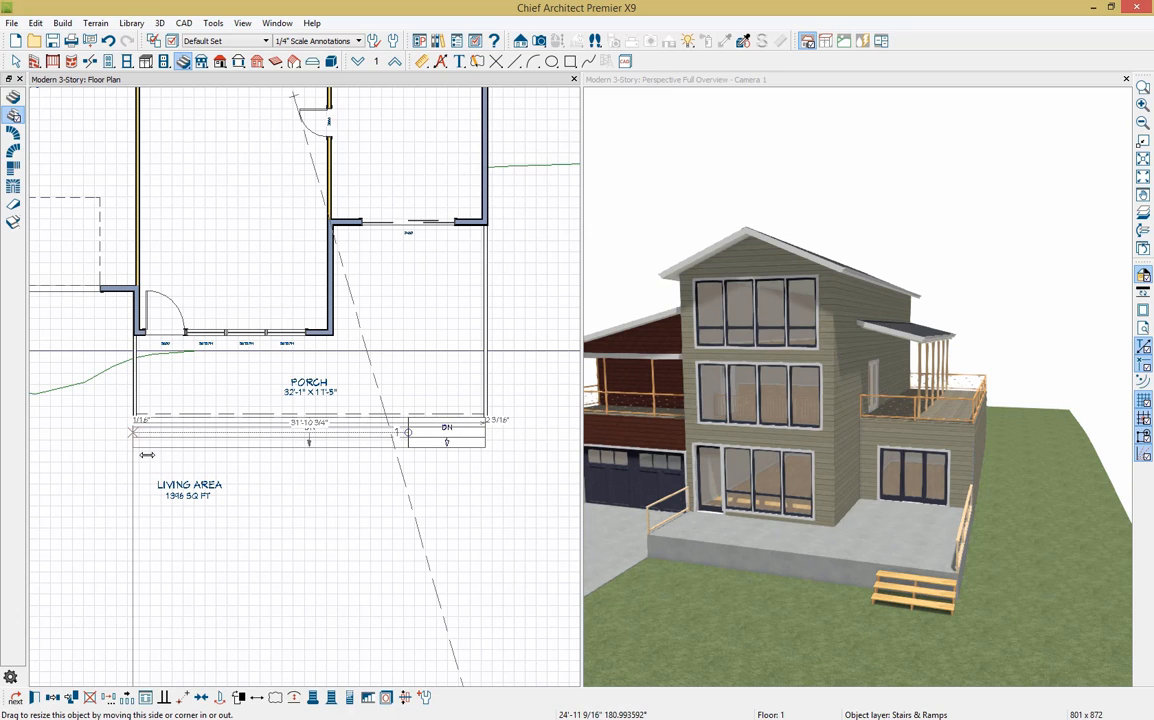
Turn off Open Underneath and Open Risers in the porch staircase's style
{"action": "left_click", "coordinate": [34, 697]}
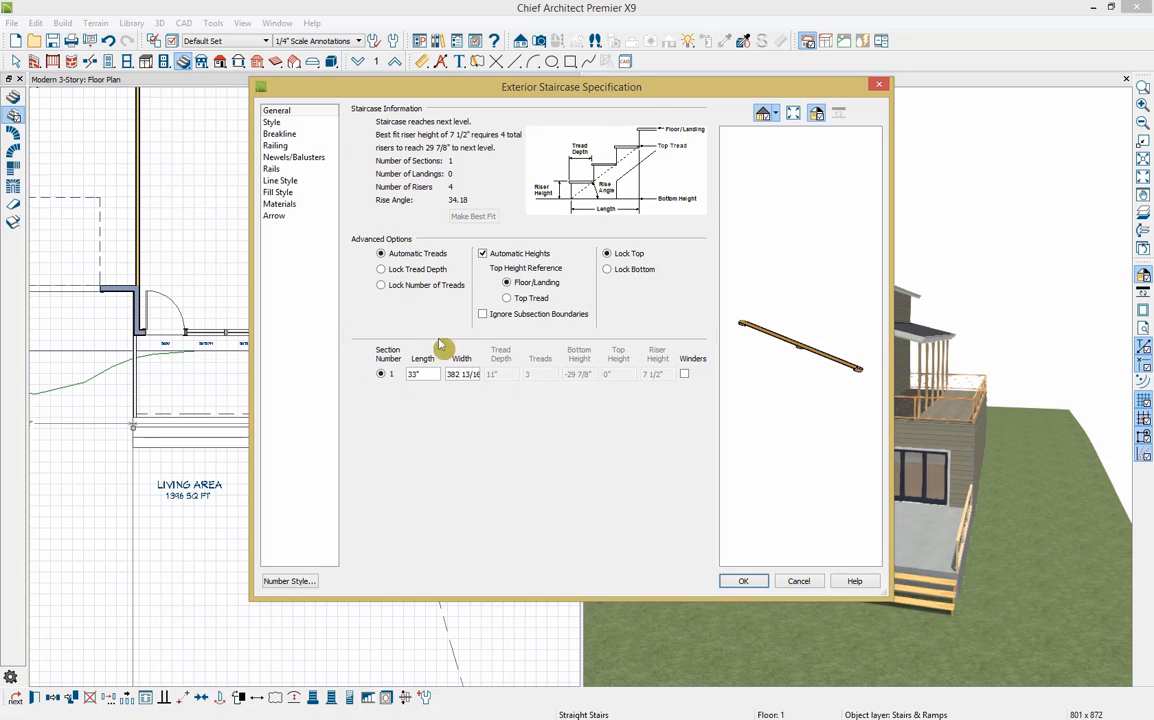
{"action": "left_click", "coordinate": [288, 124]}
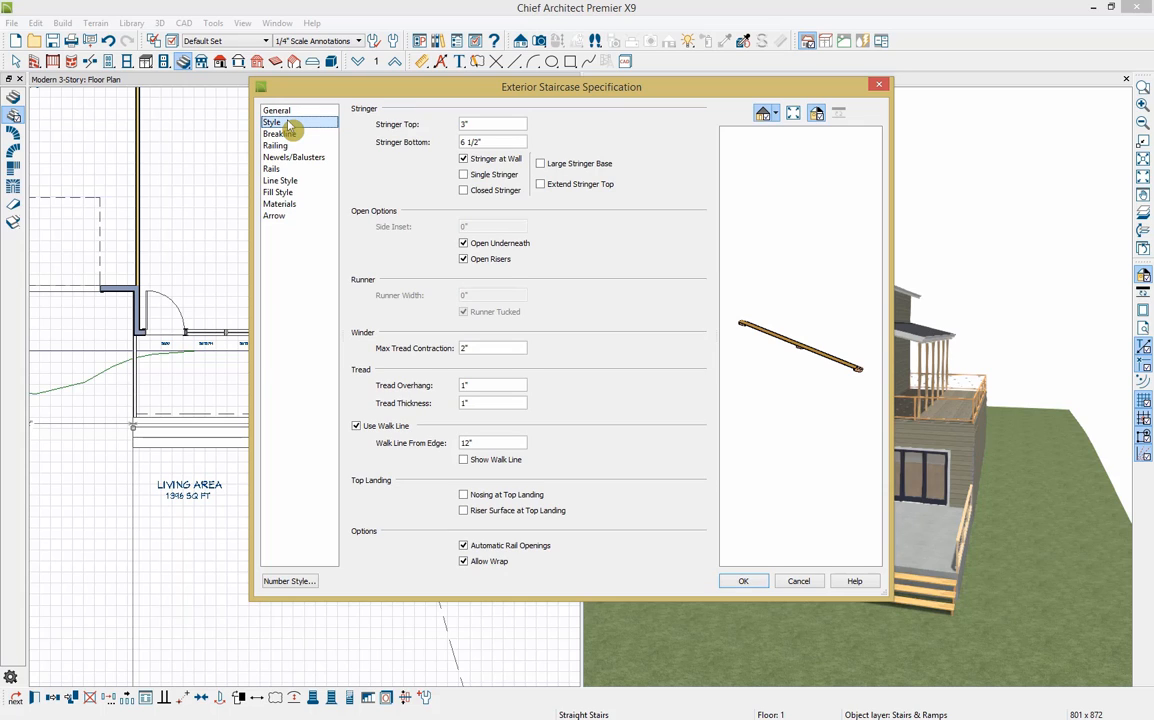
{"action": "left_click", "coordinate": [508, 244]}
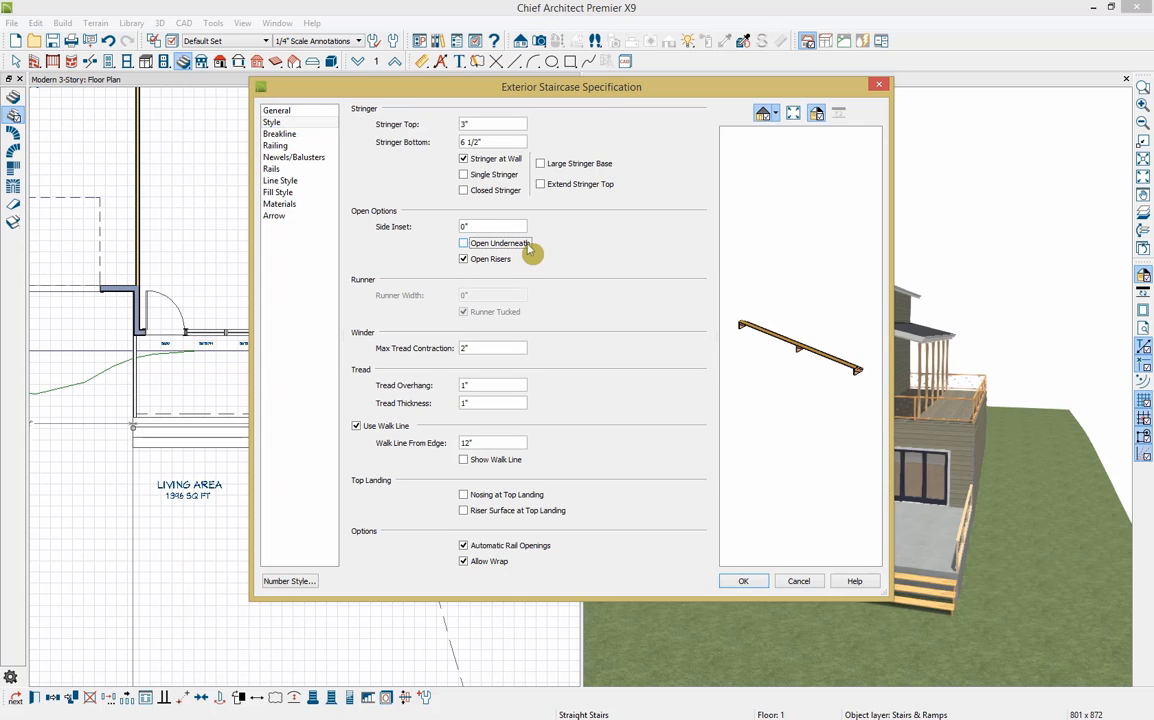
{"action": "left_click", "coordinate": [488, 259]}
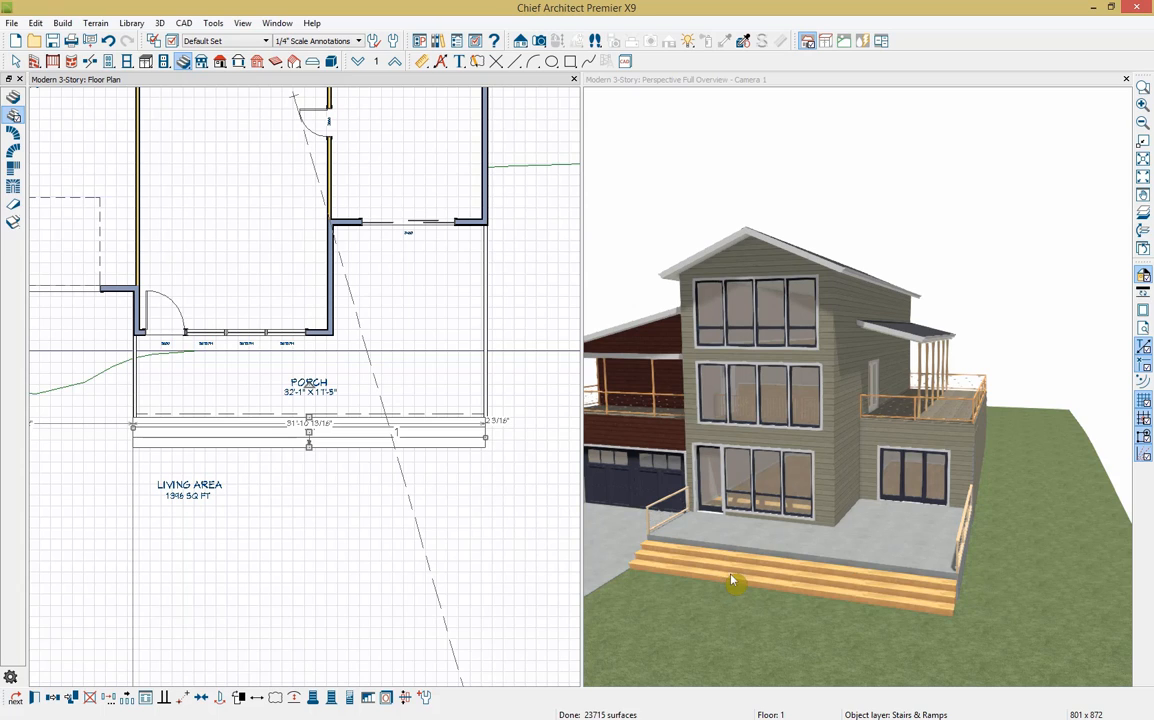
Copy the porch slab's concrete material onto the porch stair risers in the 3D view
{"action": "left_click", "coordinate": [741, 88]}
{"action": "left_click", "coordinate": [725, 40]}
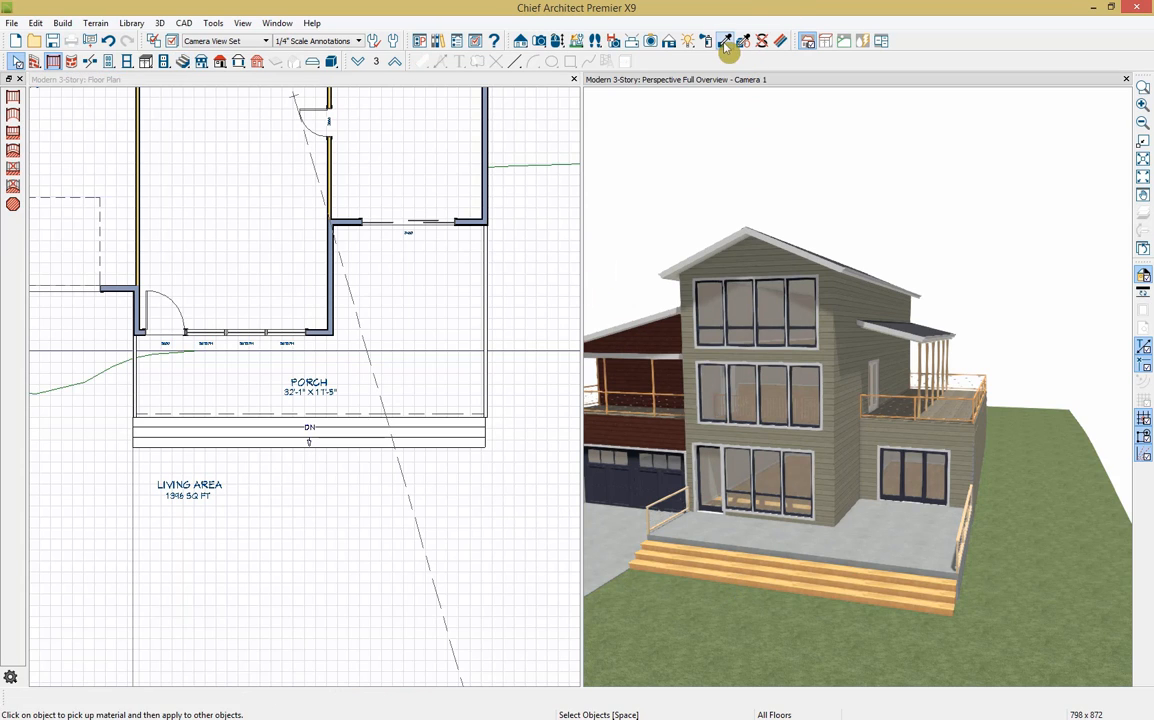
{"action": "left_click", "coordinate": [907, 558]}
{"action": "left_click", "coordinate": [915, 592]}
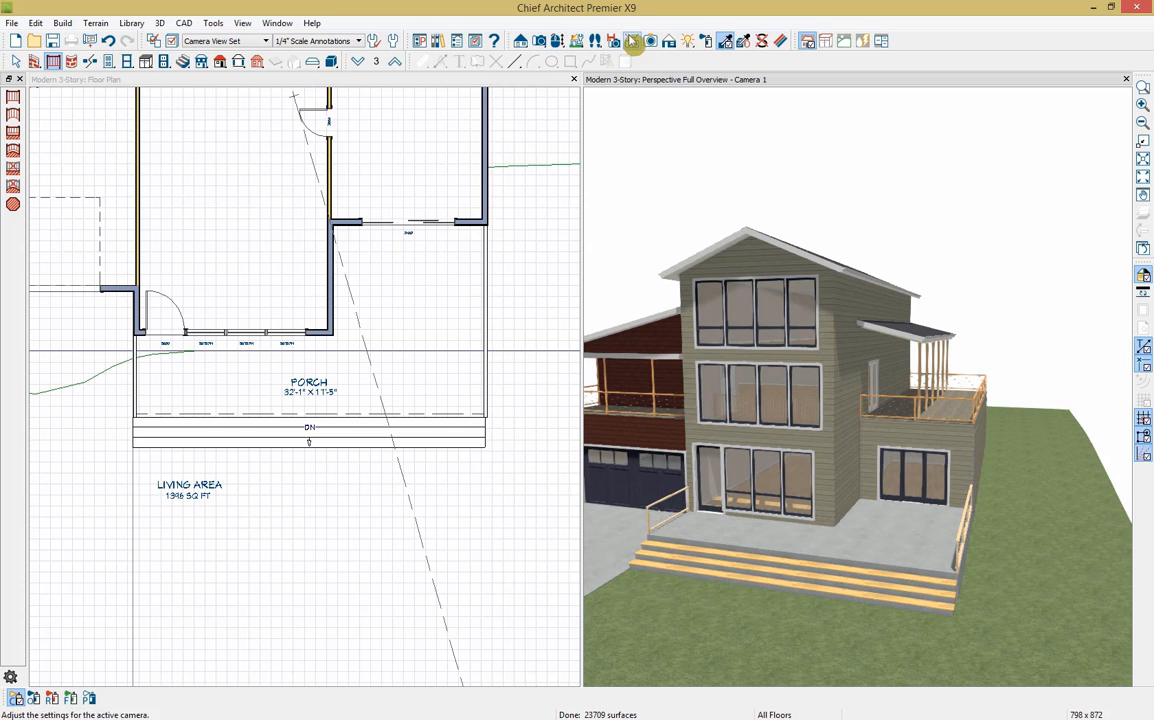
Pick up the Color - Slate material from the garage door and apply it to the porch floor and stair treads
{"action": "left_click", "coordinate": [727, 42]}
{"action": "left_click", "coordinate": [663, 475]}
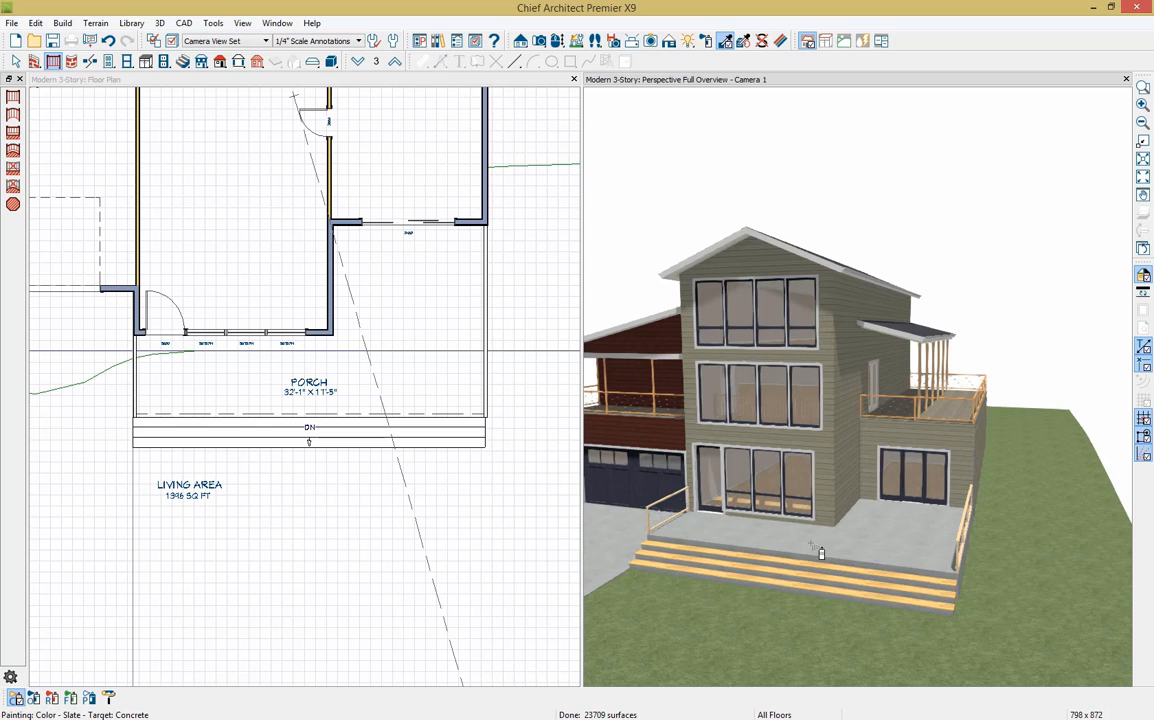
{"action": "left_click", "coordinate": [850, 553]}
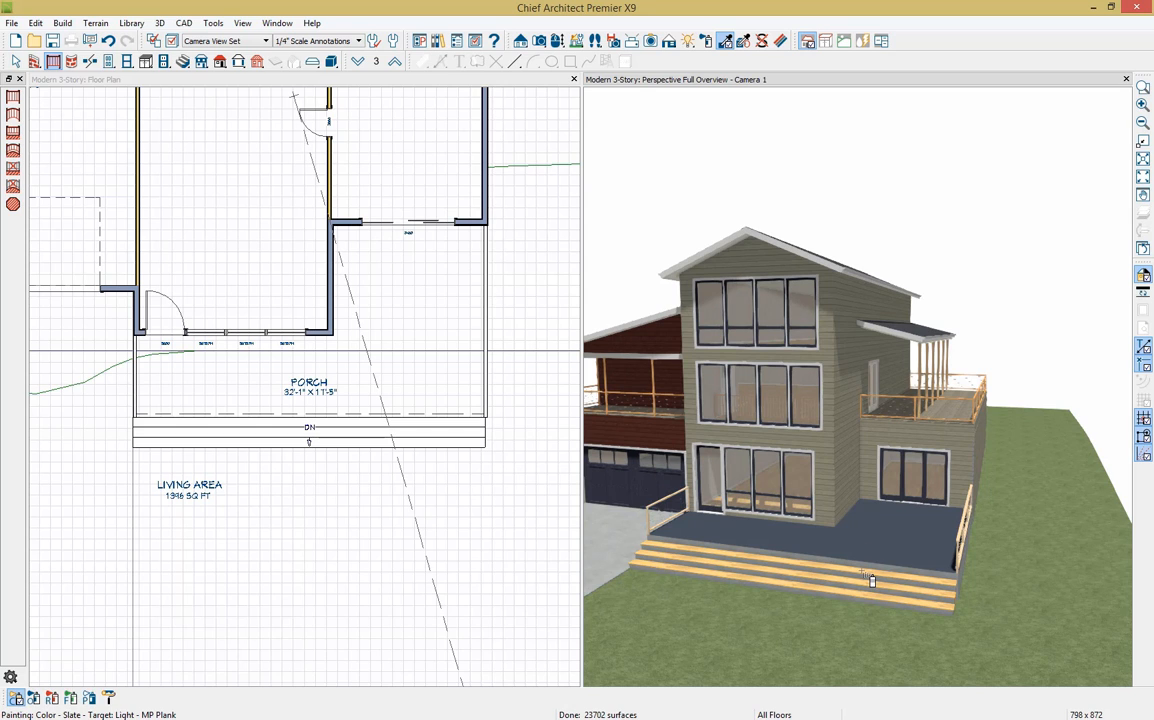
{"action": "left_click", "coordinate": [871, 580]}
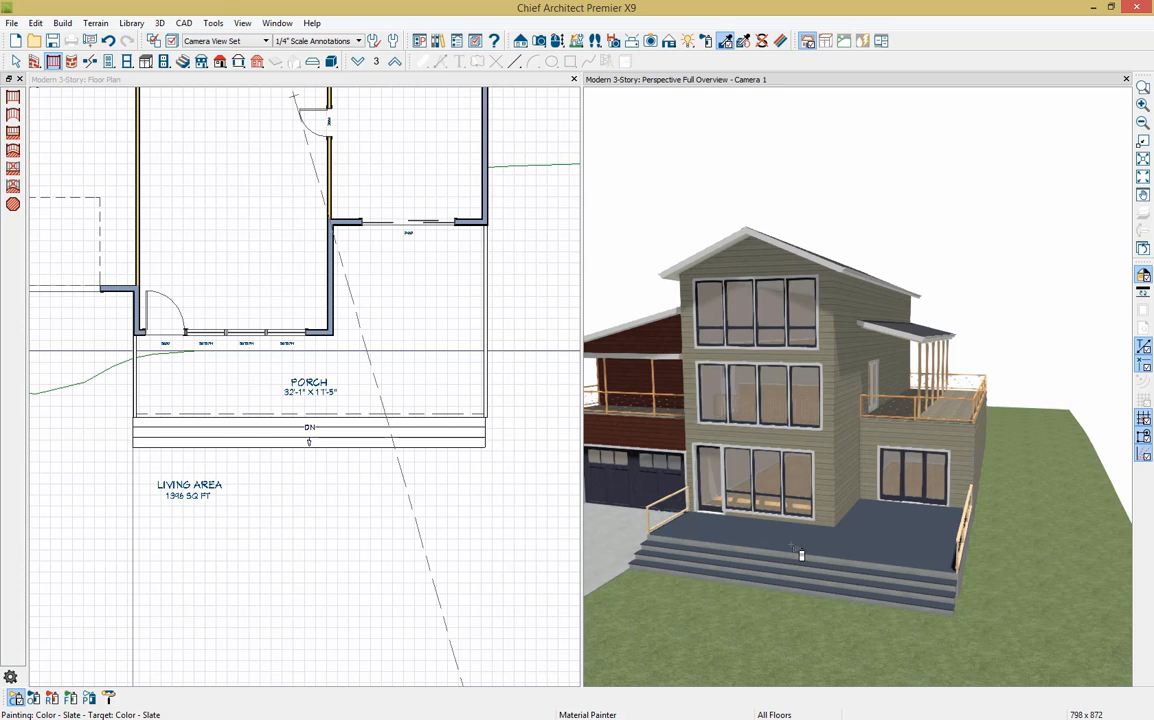
On floor 3, extend the right-hand roof plane over the front wall and set its overhang distance to 8'
{"action": "left_click", "coordinate": [362, 88]}
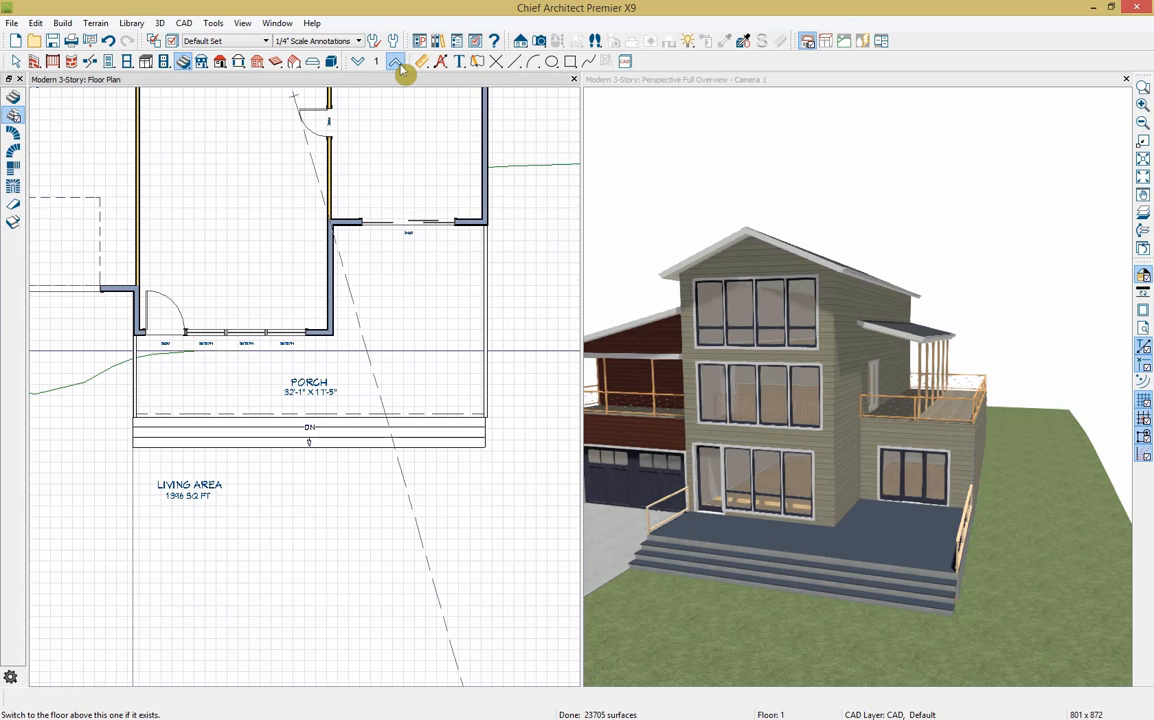
{"action": "left_click", "coordinate": [396, 66]}
{"action": "left_click", "coordinate": [396, 66]}
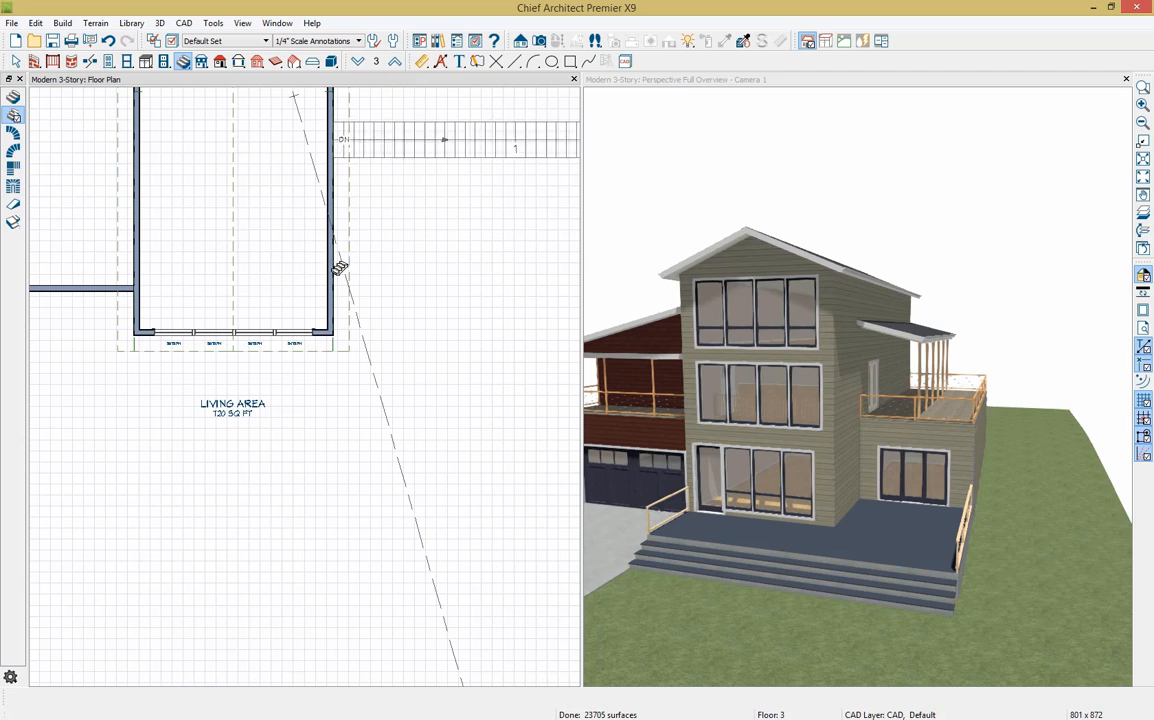
{"action": "key", "text": "space"}
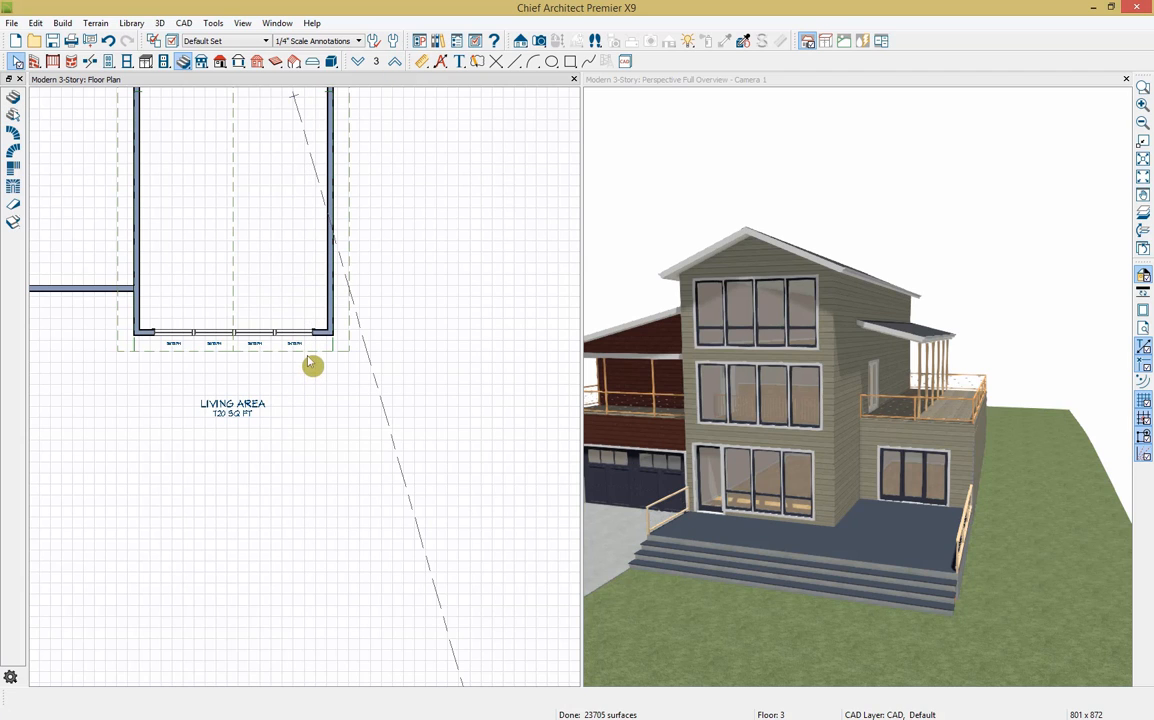
{"action": "left_click", "coordinate": [307, 351]}
{"action": "left_click_drag", "start_coordinate": [307, 351], "coordinate": [308, 420]}
{"action": "left_click", "coordinate": [331, 383]}
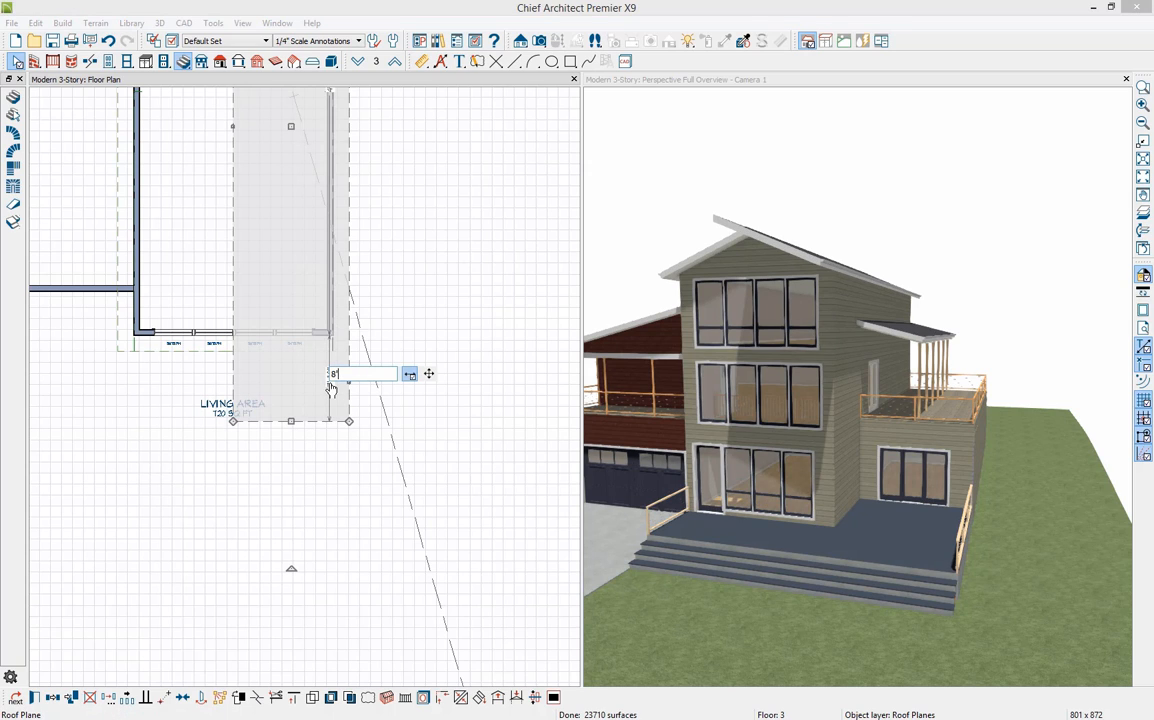
{"action": "type", "text": "8'"}
{"action": "key", "text": "Return"}
{"action": "left_click", "coordinate": [335, 386]}
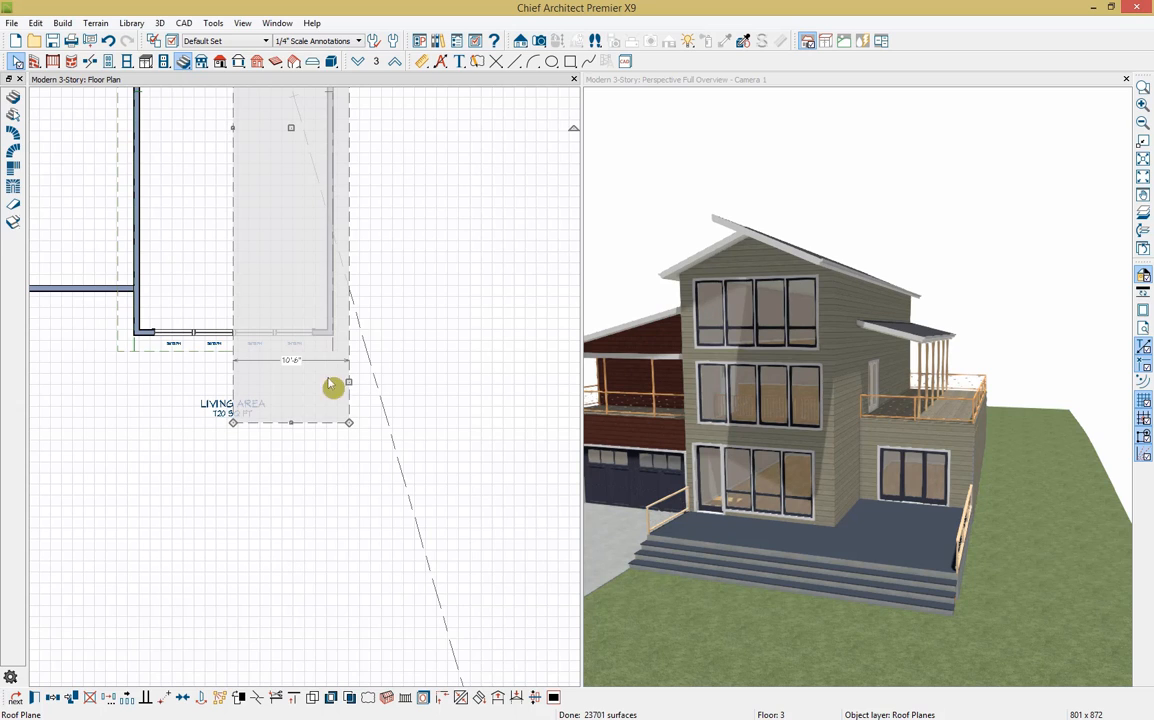
Extend the left-hand roof plane forward to line up with the front edge of the right-hand plane
{"action": "left_click", "coordinate": [211, 355]}
{"action": "left_click_drag", "start_coordinate": [211, 355], "coordinate": [290, 422]}
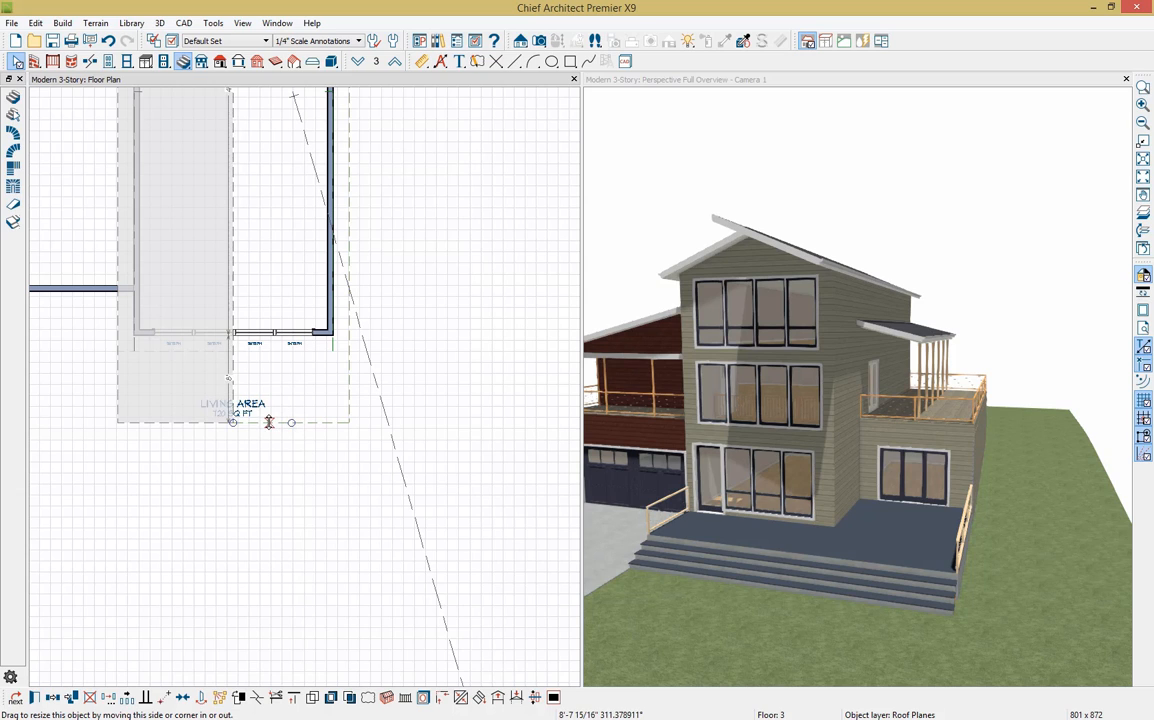
{"action": "left_click_drag", "start_coordinate": [268, 422], "coordinate": [268, 422]}
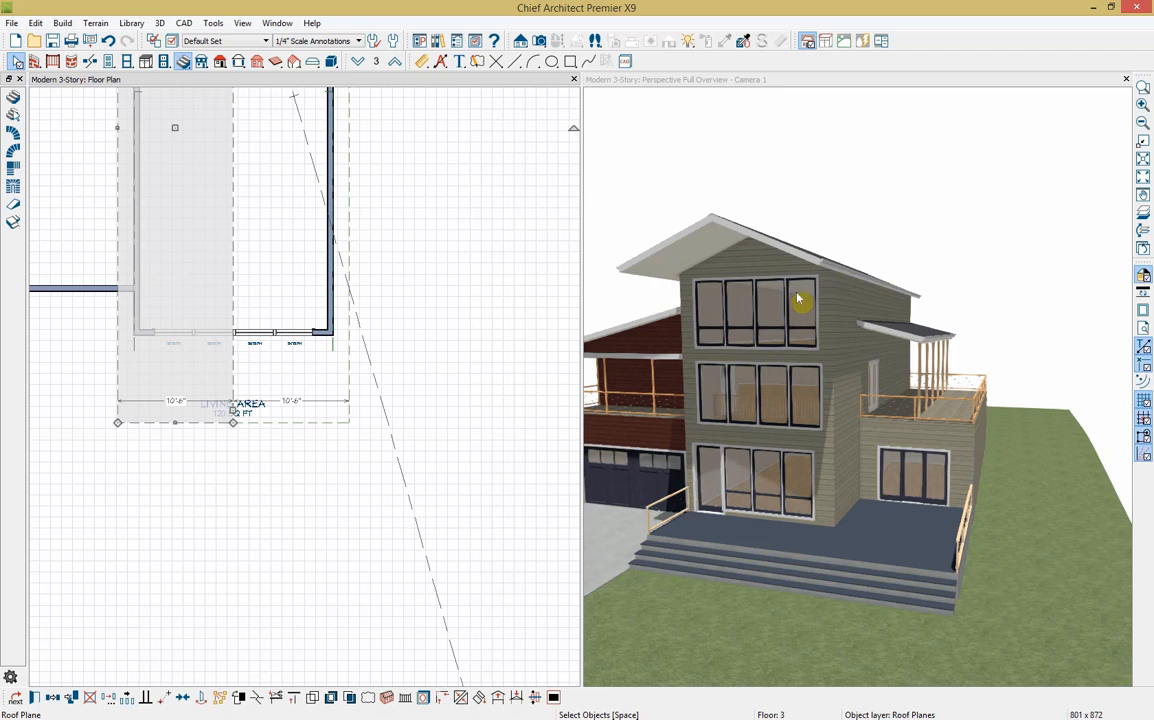
Place the beam assembly block from the X9 Building library folder under the extended front roof, against and centered on the front wall
{"action": "left_click", "coordinate": [277, 62]}
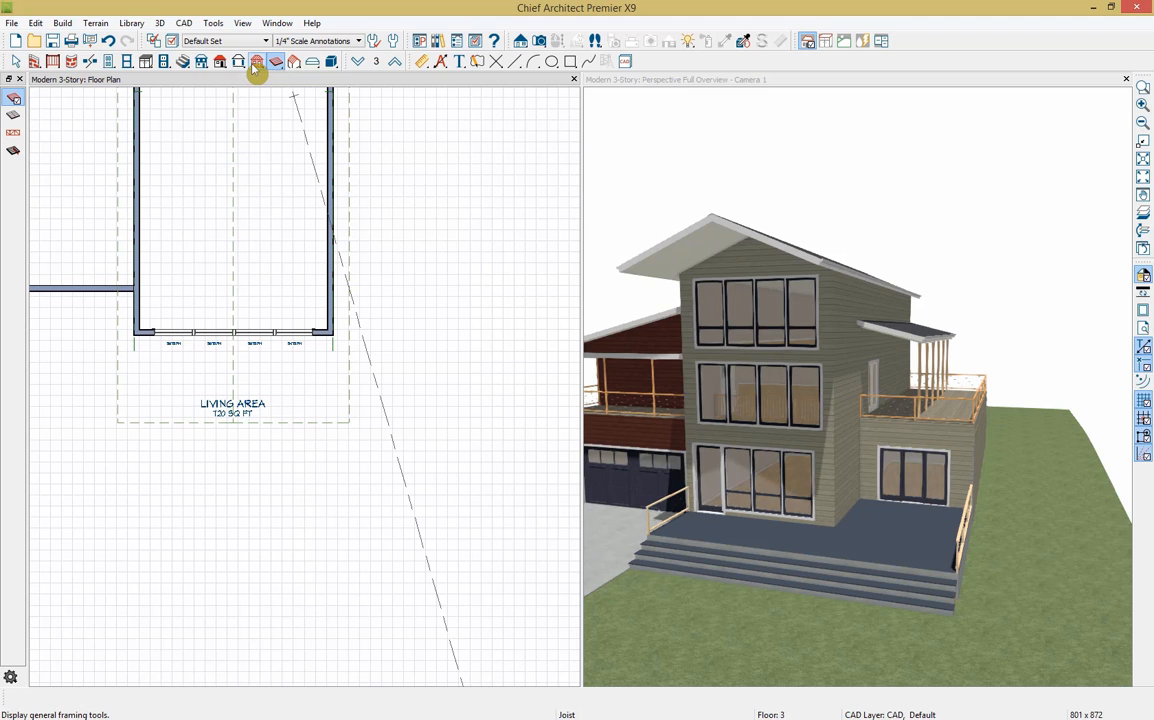
{"action": "left_click", "coordinate": [670, 88]}
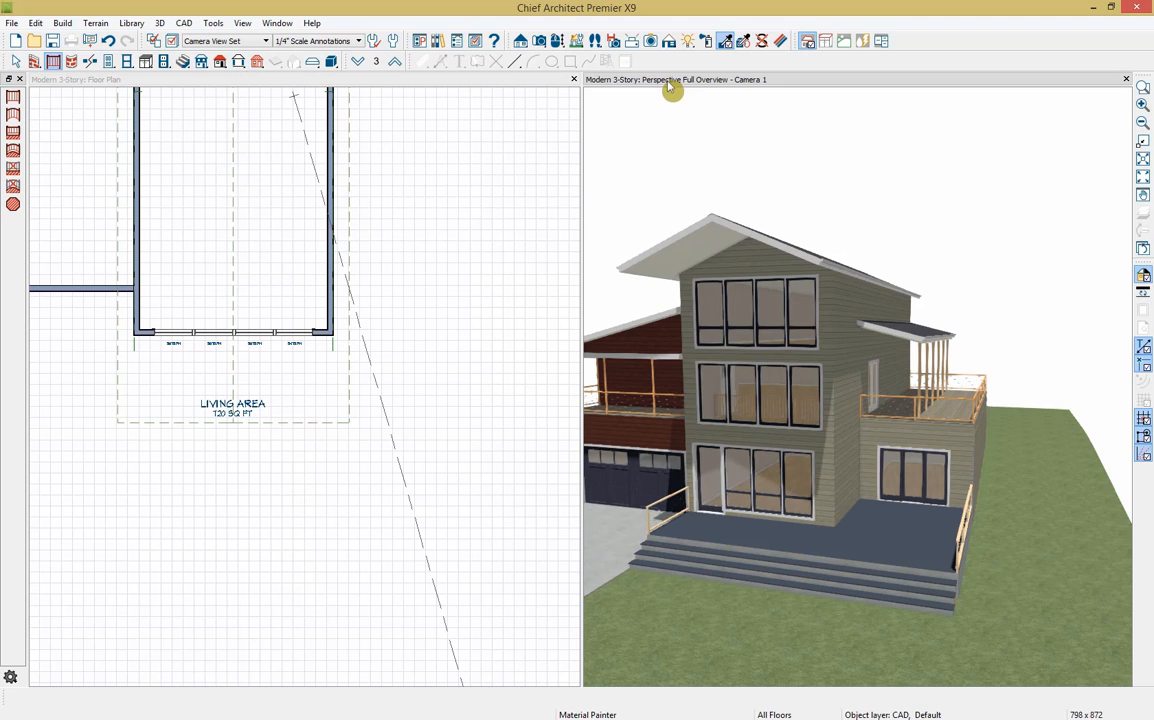
{"action": "middle_click_drag", "start_coordinate": [768, 264], "coordinate": [829, 268]}
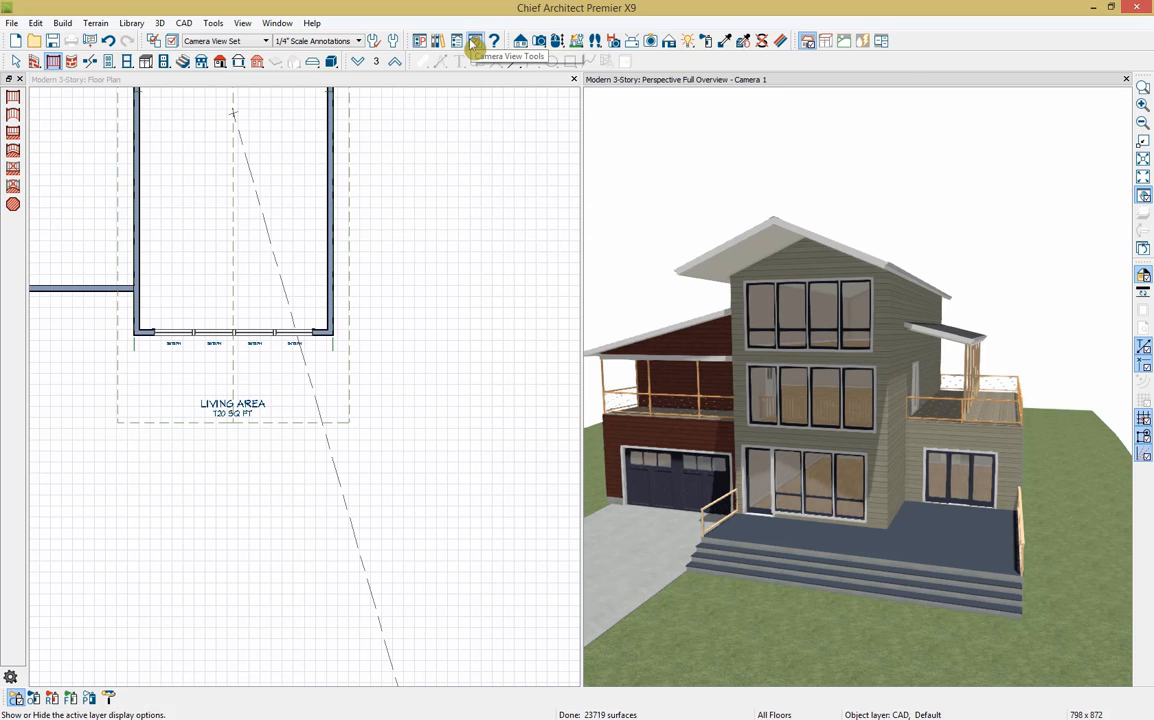
{"action": "left_click", "coordinate": [439, 41]}
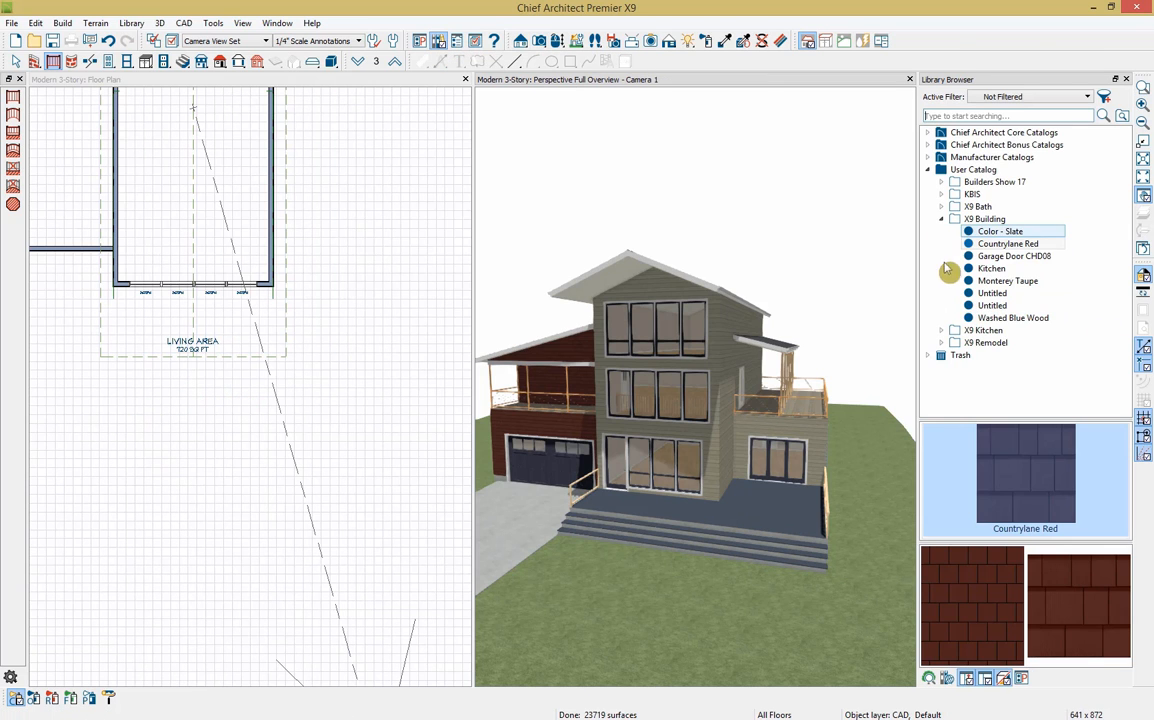
{"action": "left_click", "coordinate": [994, 293]}
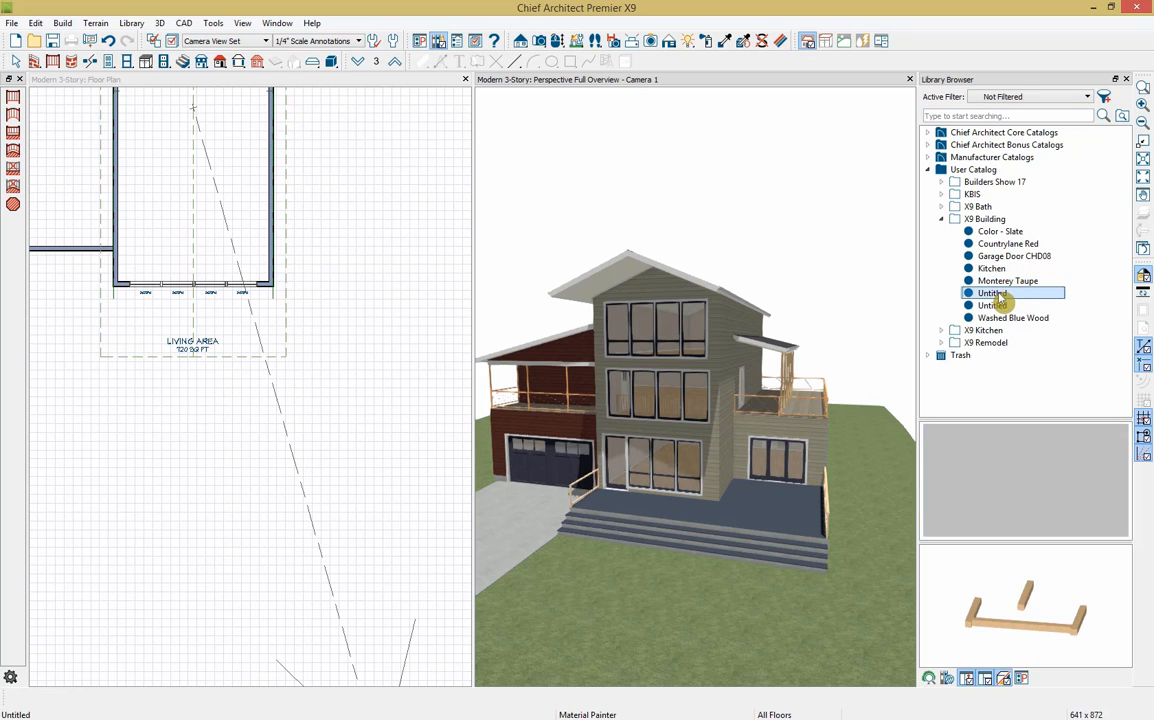
{"action": "left_click", "coordinate": [193, 333]}
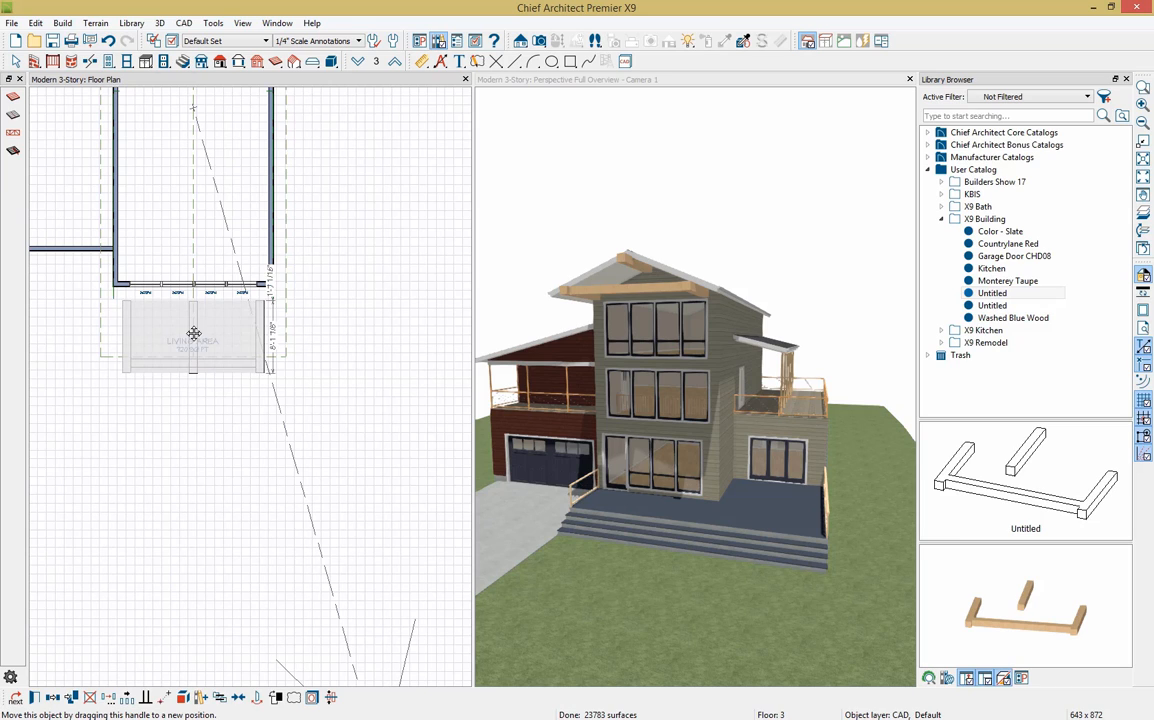
{"action": "left_click_drag", "start_coordinate": [193, 333], "coordinate": [194, 318]}
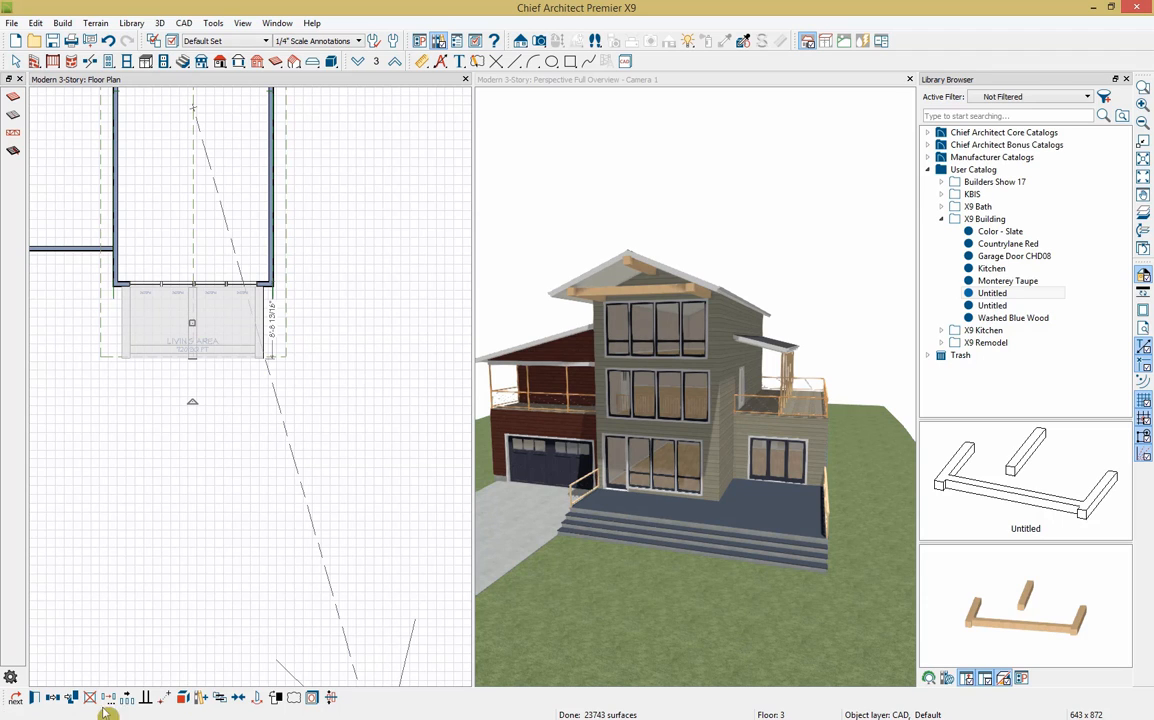
{"action": "left_click", "coordinate": [212, 697]}
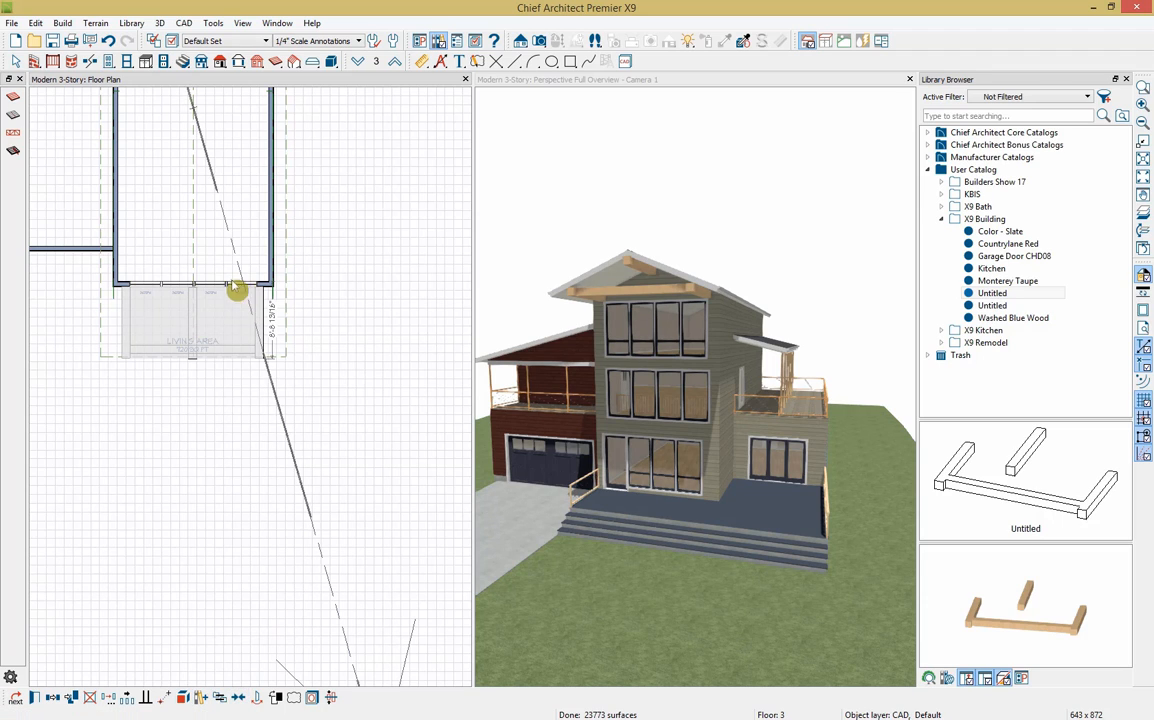
{"action": "left_click", "coordinate": [200, 272]}
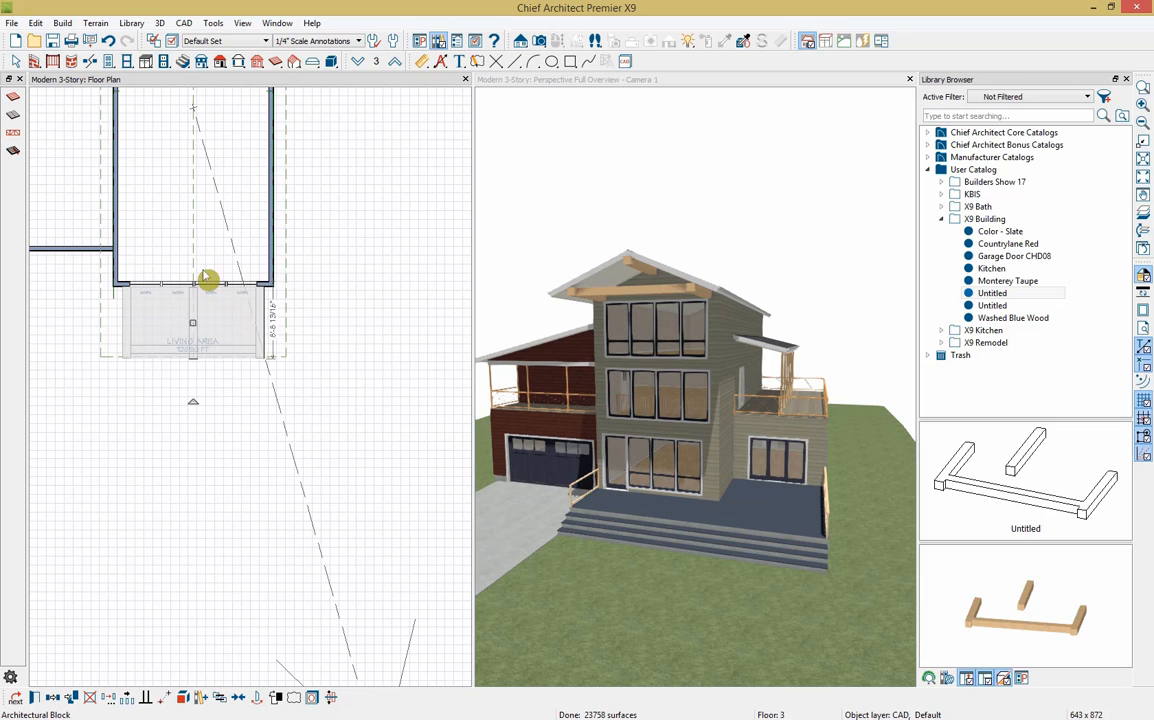
Place the block of two tall posts from the X9 Building library folder in front of the gable beams in the floor plan
{"action": "left_click", "coordinate": [994, 305]}
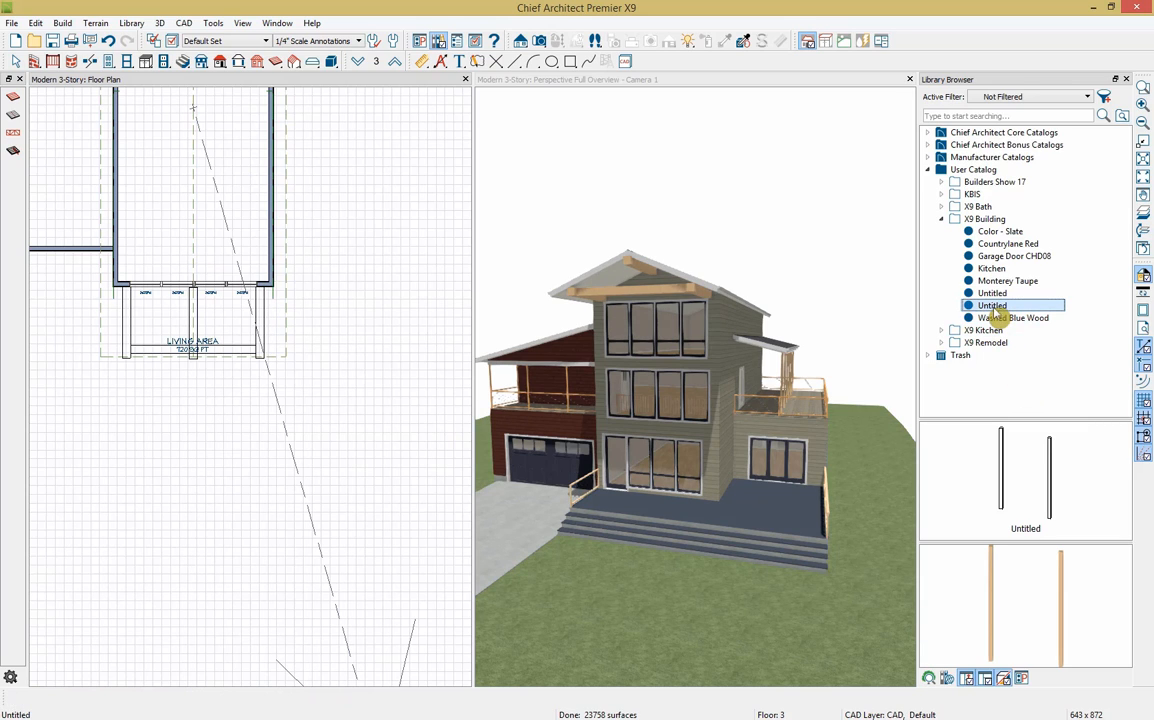
{"action": "left_click", "coordinate": [219, 337]}
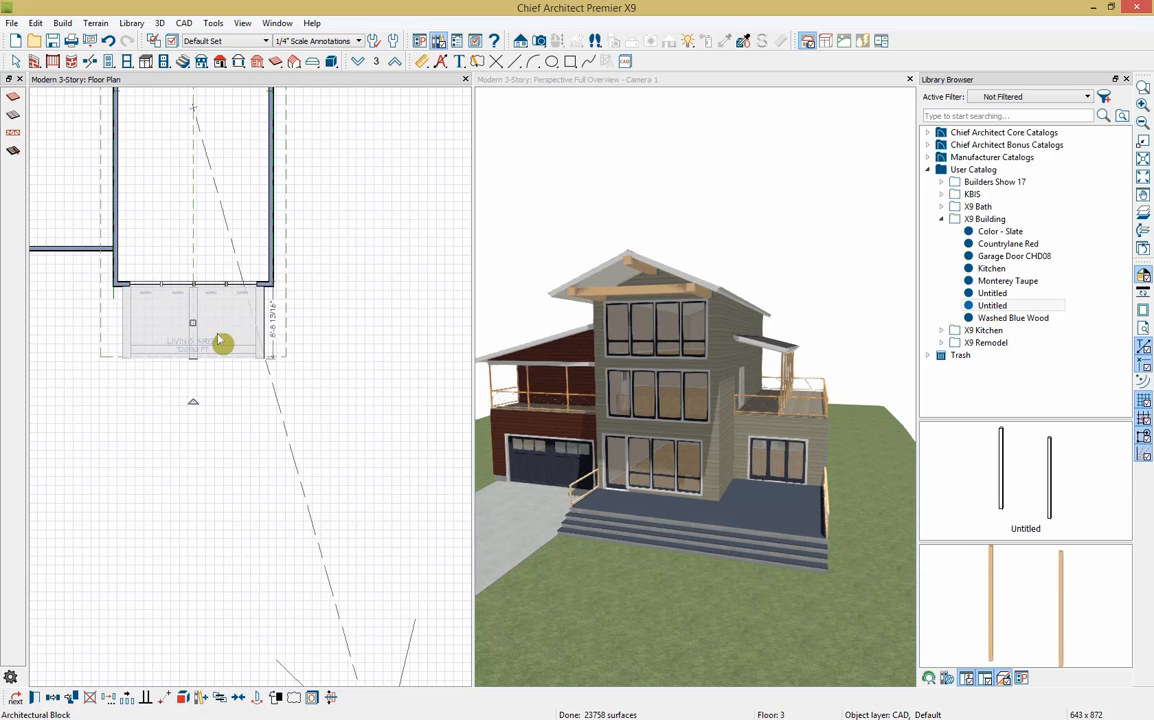
{"action": "left_click", "coordinate": [231, 407]}
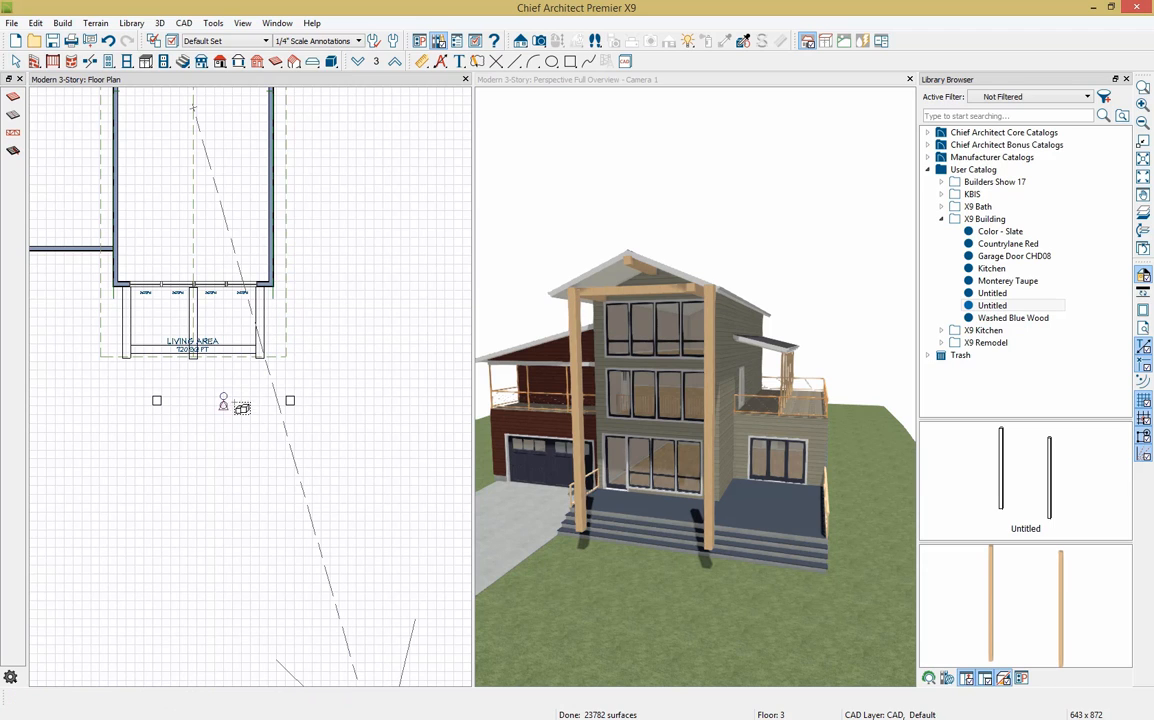
Move the pair of tall posts back under the gable beam assembly, near the front crossbeam and in line with the side beams
{"action": "left_click_drag", "start_coordinate": [223, 401], "coordinate": [194, 350]}
{"action": "key", "text": "Up"}
{"action": "key", "text": "Up"}
{"action": "key", "text": "Up"}
{"action": "key", "text": "Up"}
{"action": "key", "text": "Up"}
{"action": "key", "text": "Up"}
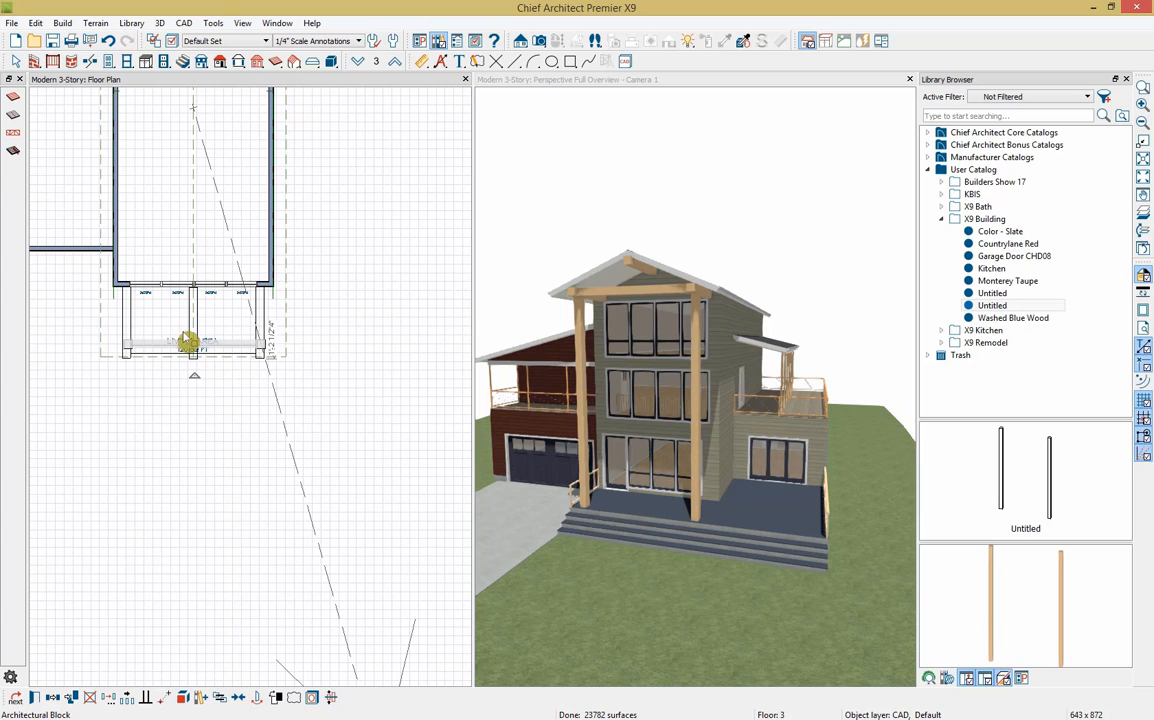
{"action": "left_click", "coordinate": [262, 328]}
{"action": "left_click", "coordinate": [262, 331]}
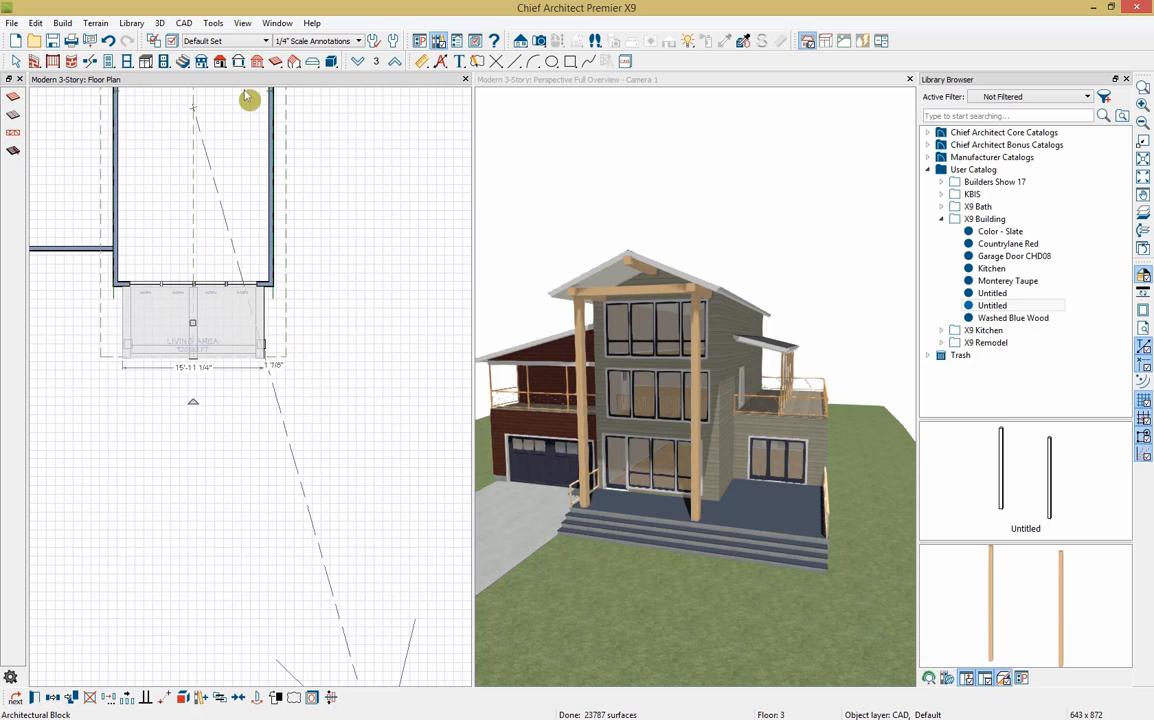
{"action": "key", "text": "Escape"}
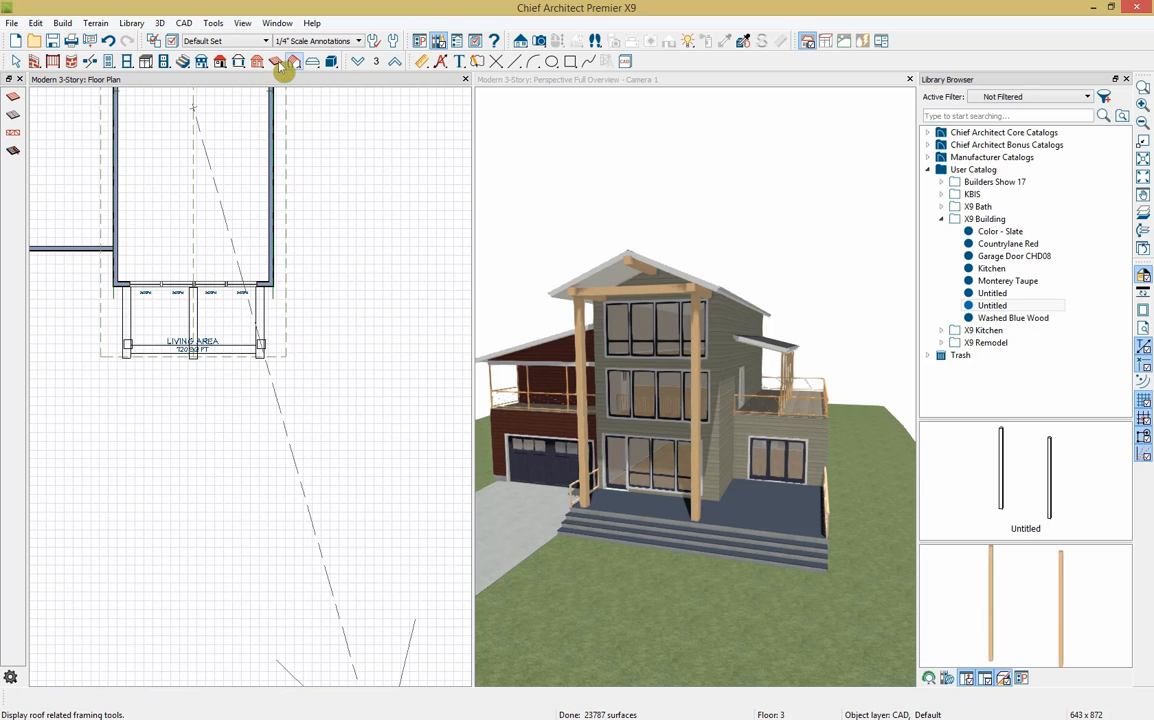
Add a framing post where the center beam meets the front crossbeam and shorten it to 34" by raising its bottom end
{"action": "left_click", "coordinate": [257, 62]}
{"action": "left_click", "coordinate": [12, 150]}
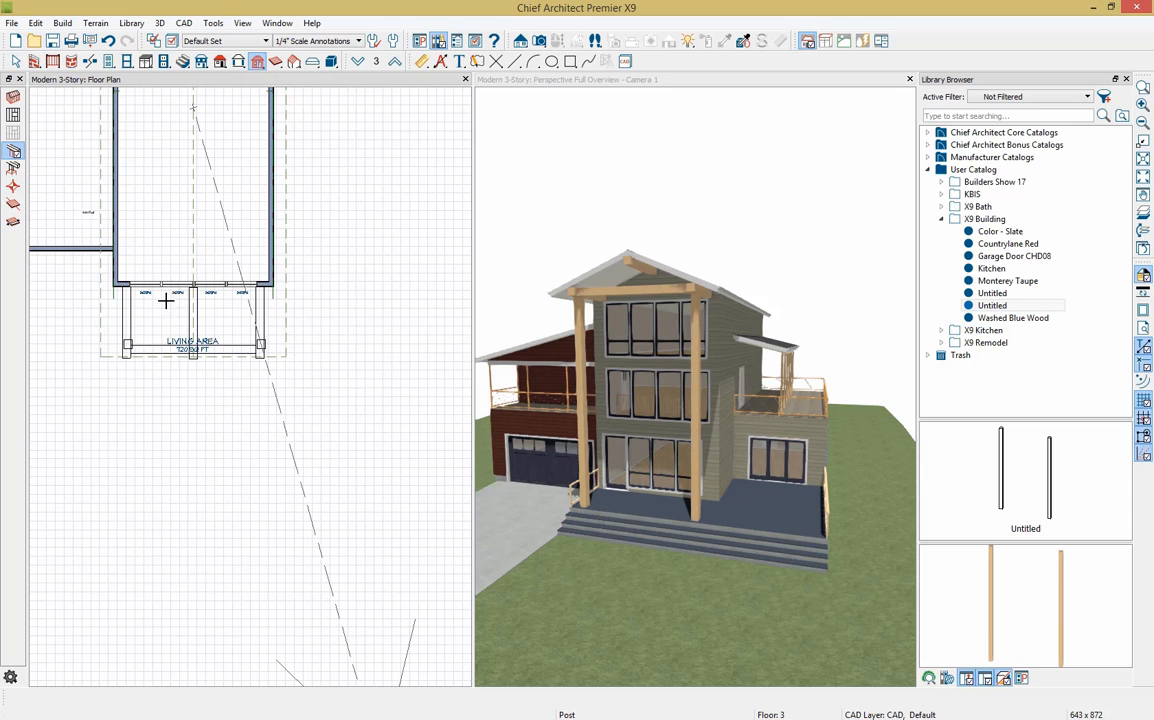
{"action": "left_click", "coordinate": [193, 349]}
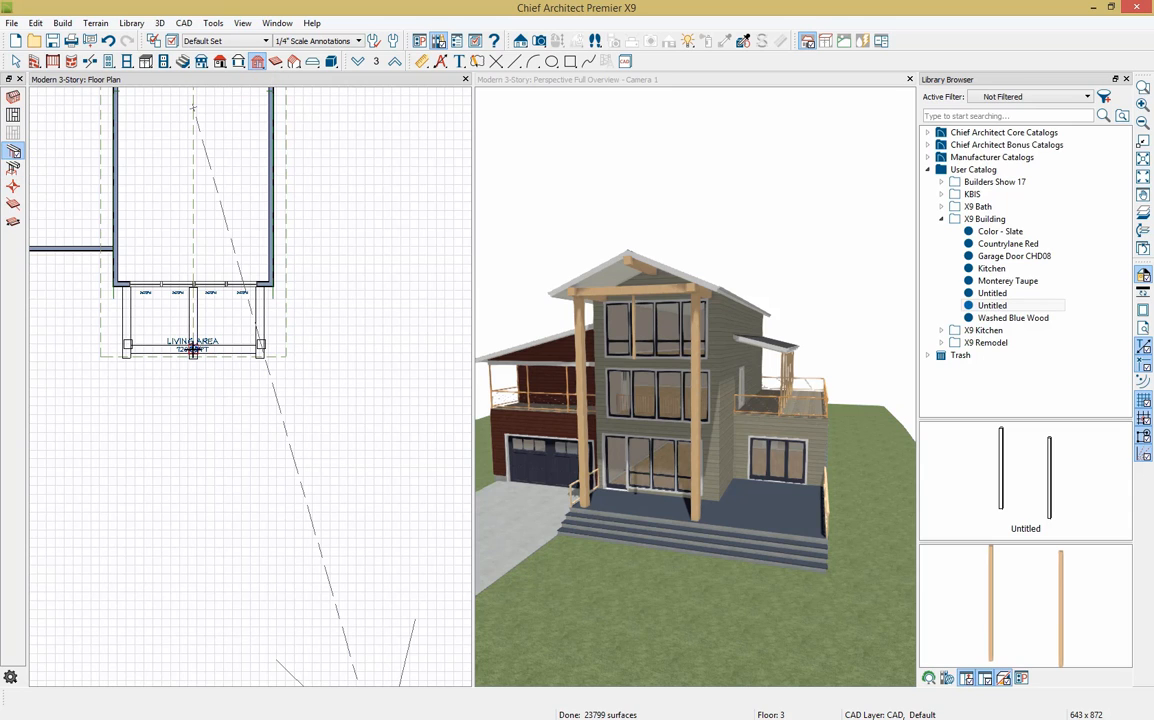
{"action": "left_click", "coordinate": [634, 355]}
{"action": "scroll", "coordinate": [636, 355], "scroll_direction": "up", "scroll_amount": 5}
{"action": "scroll", "coordinate": [640, 360], "scroll_direction": "down", "scroll_amount": 3}
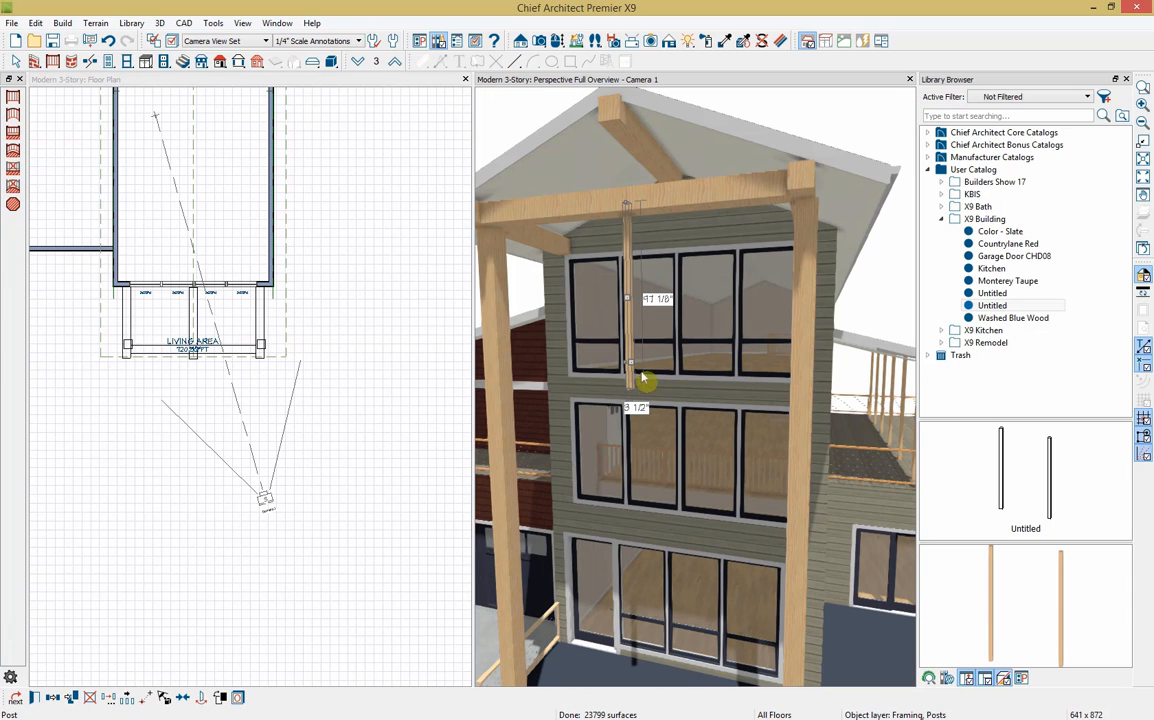
{"action": "left_click_drag", "start_coordinate": [628, 384], "coordinate": [627, 268]}
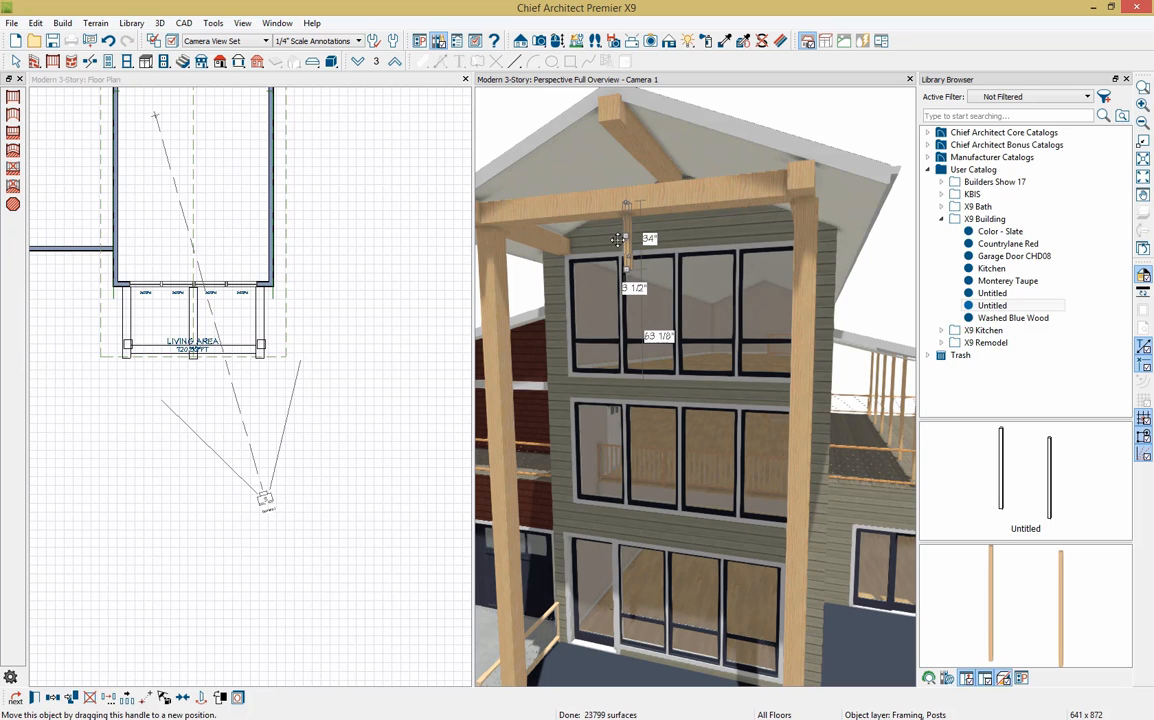
Set both Width 1 and Width 2 of the short center post to 11 1/4"
{"action": "left_click", "coordinate": [15, 697]}
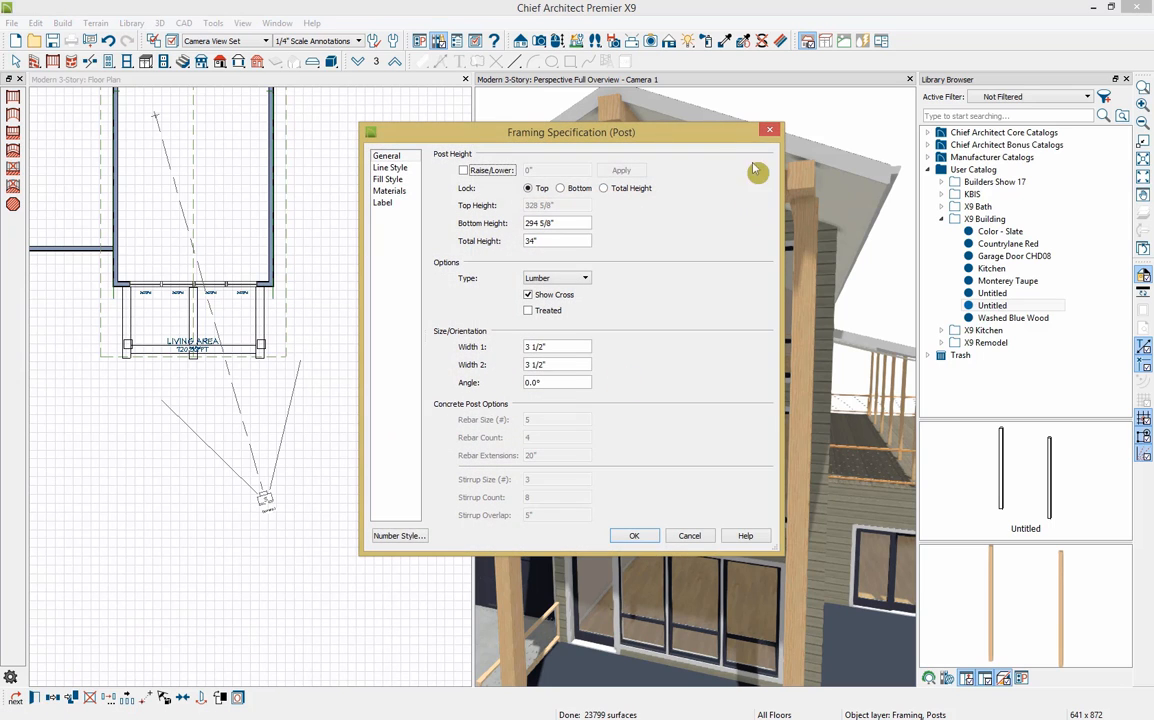
{"action": "left_click", "coordinate": [486, 348]}
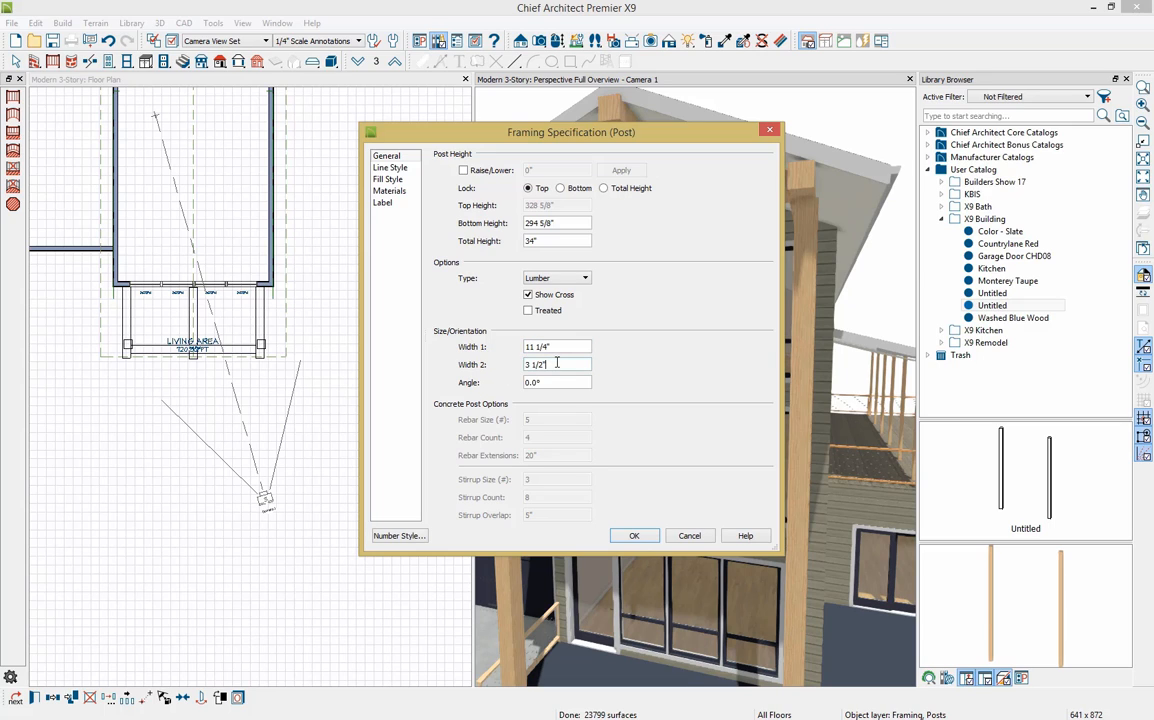
{"action": "key", "text": "BackSpace"}
{"action": "key", "text": "BackSpace"}
{"action": "key", "text": "BackSpace"}
{"action": "key", "text": "BackSpace"}
{"action": "key", "text": "BackSpace"}
{"action": "key", "text": "BackSpace"}
{"action": "type", "text": "11.25"}
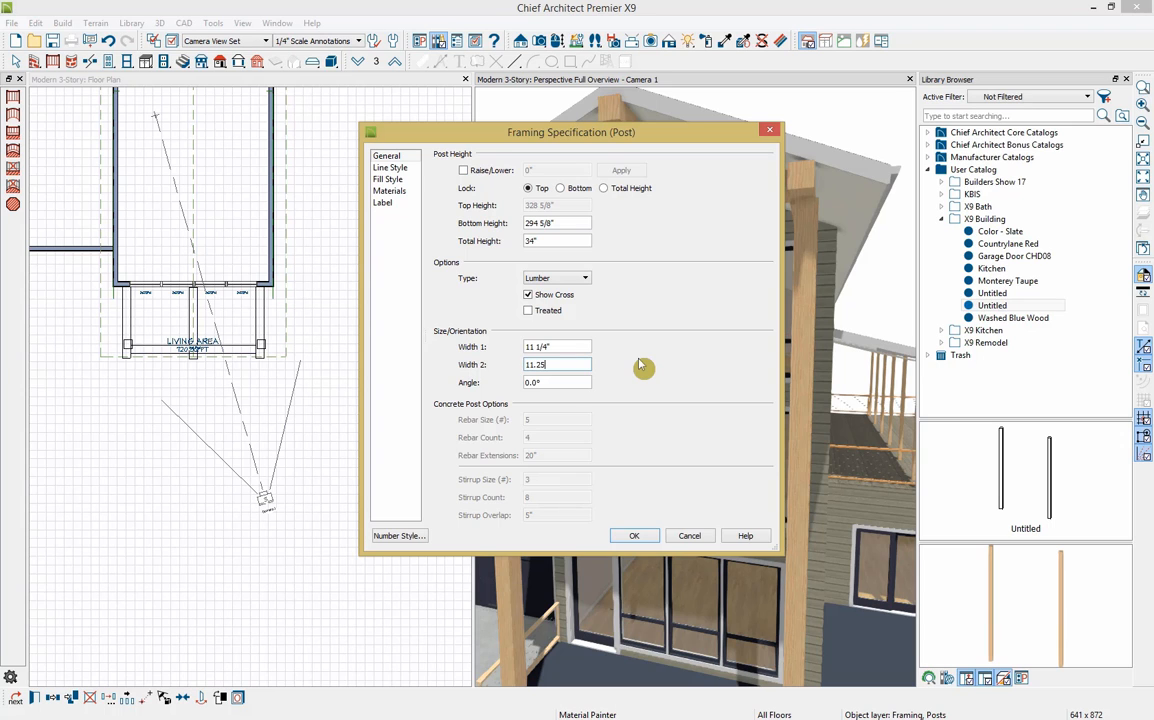
{"action": "left_click", "coordinate": [633, 535]}
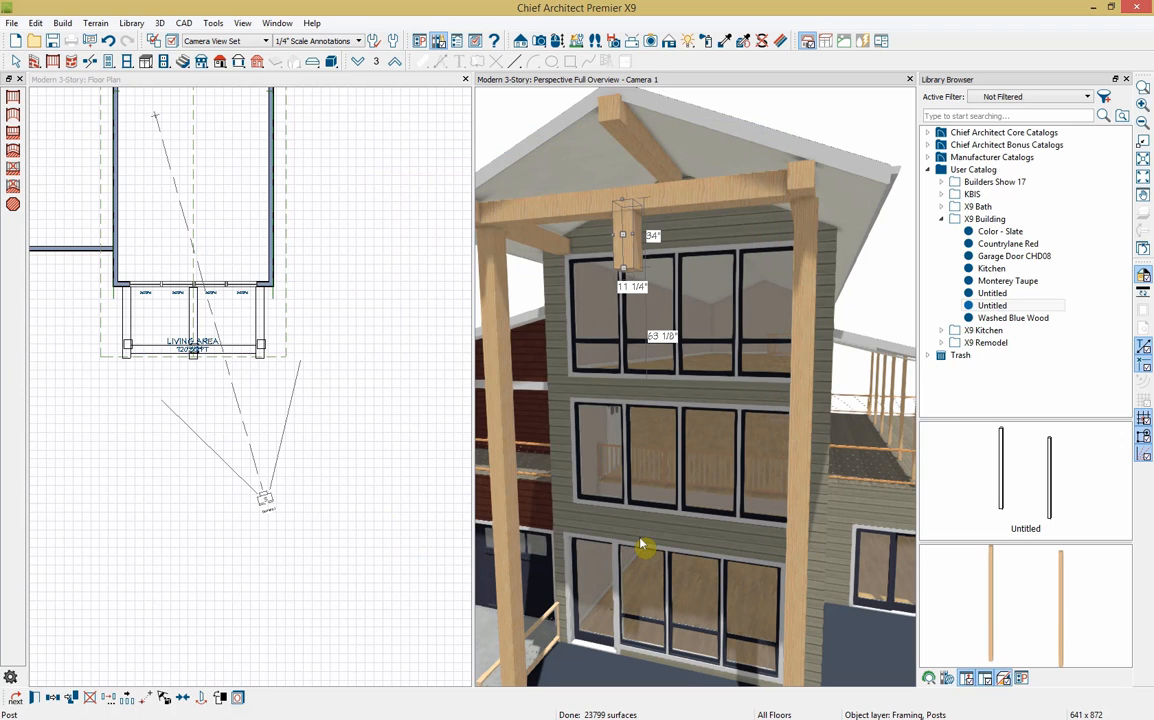
Raise the short center post in the 3D view so it stands between the front crossbeam and the ridge beam
{"action": "left_click", "coordinate": [375, 90]}
{"action": "left_click", "coordinate": [621, 237]}
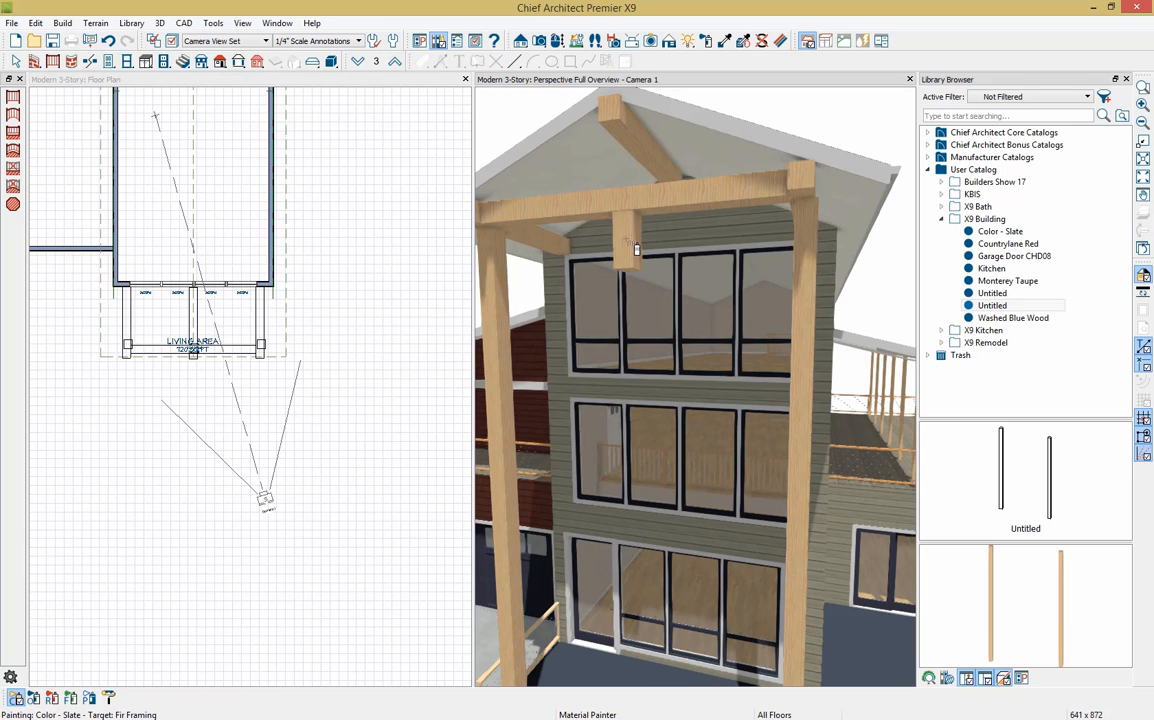
{"action": "left_click", "coordinate": [621, 238]}
{"action": "left_click_drag", "start_coordinate": [618, 230], "coordinate": [619, 164]}
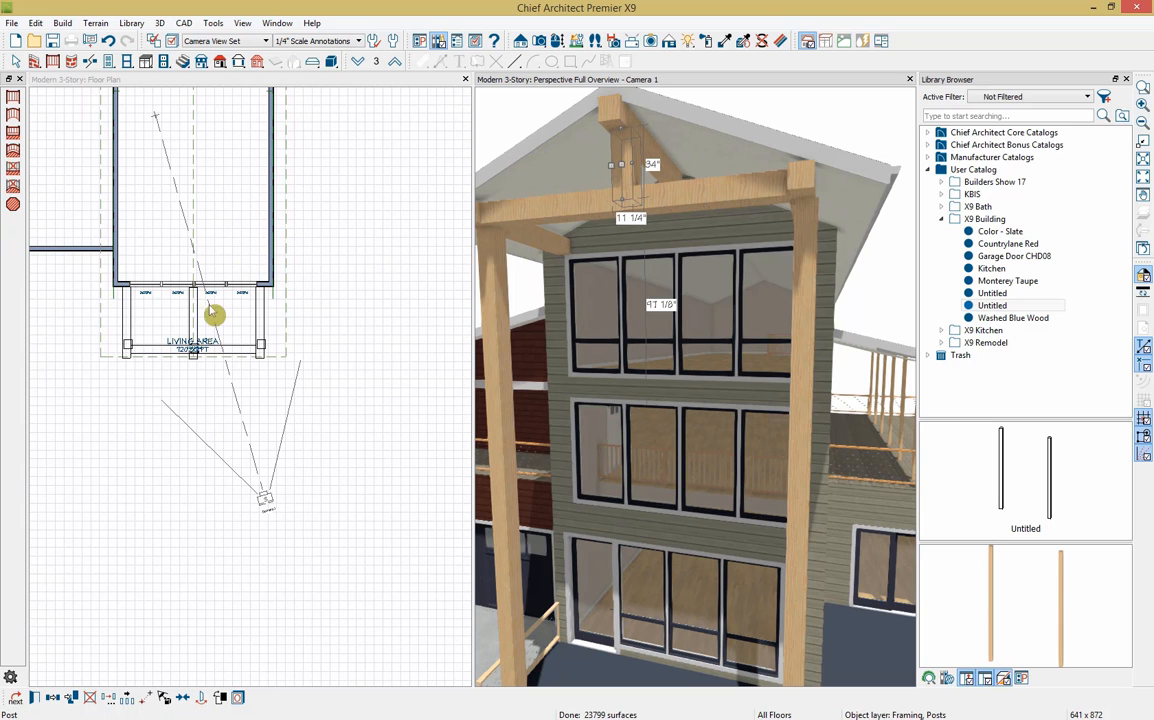
Move the Living Area room label forward in the floor plan, clear of the gable beams
{"action": "scroll", "coordinate": [200, 335], "scroll_direction": "up", "scroll_amount": 2}
{"action": "left_click", "coordinate": [214, 338]}
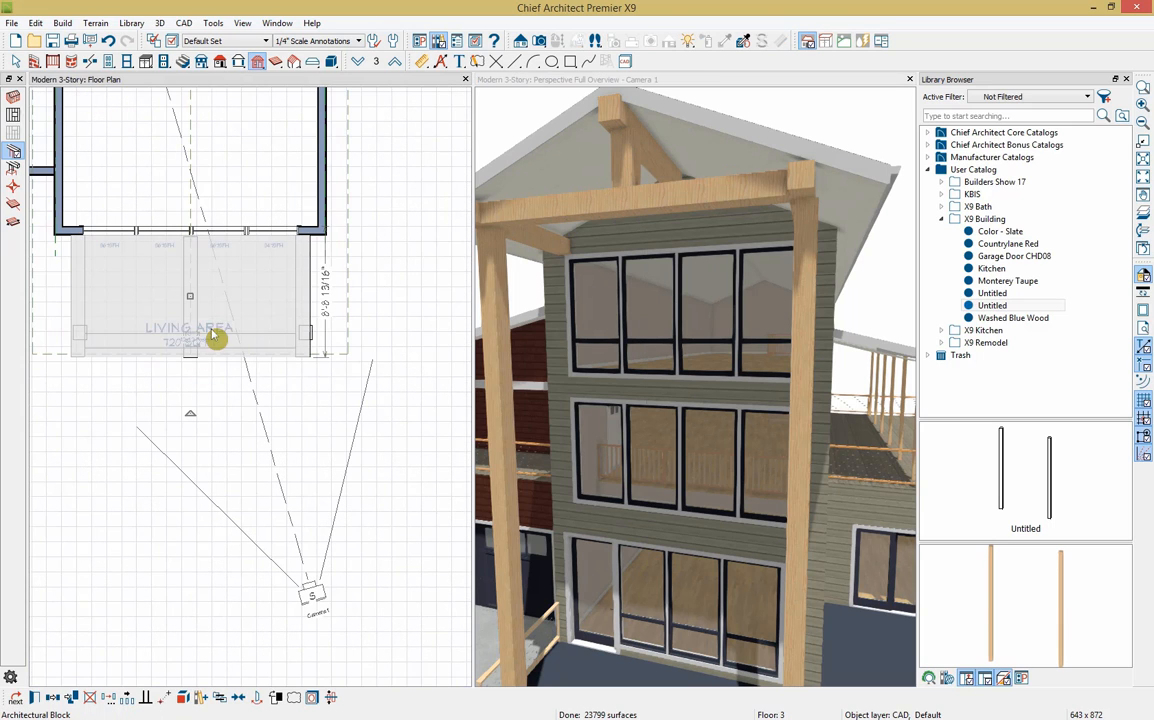
{"action": "left_click", "coordinate": [199, 340]}
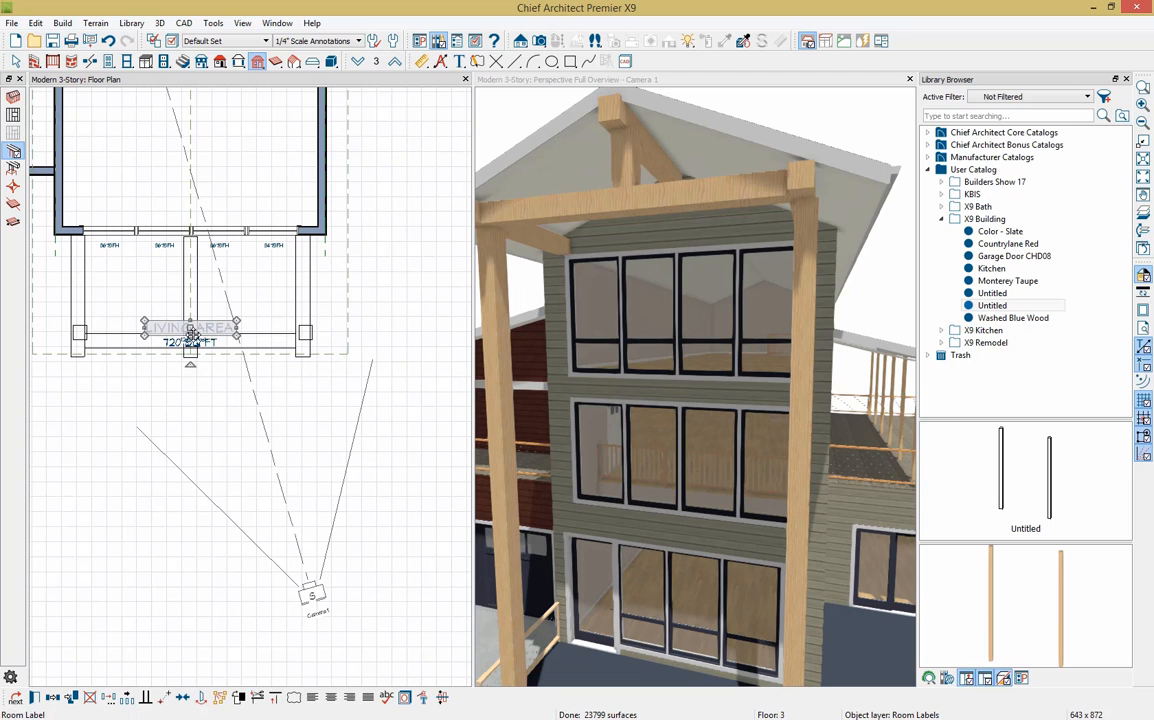
{"action": "left_click_drag", "start_coordinate": [197, 340], "coordinate": [193, 392]}
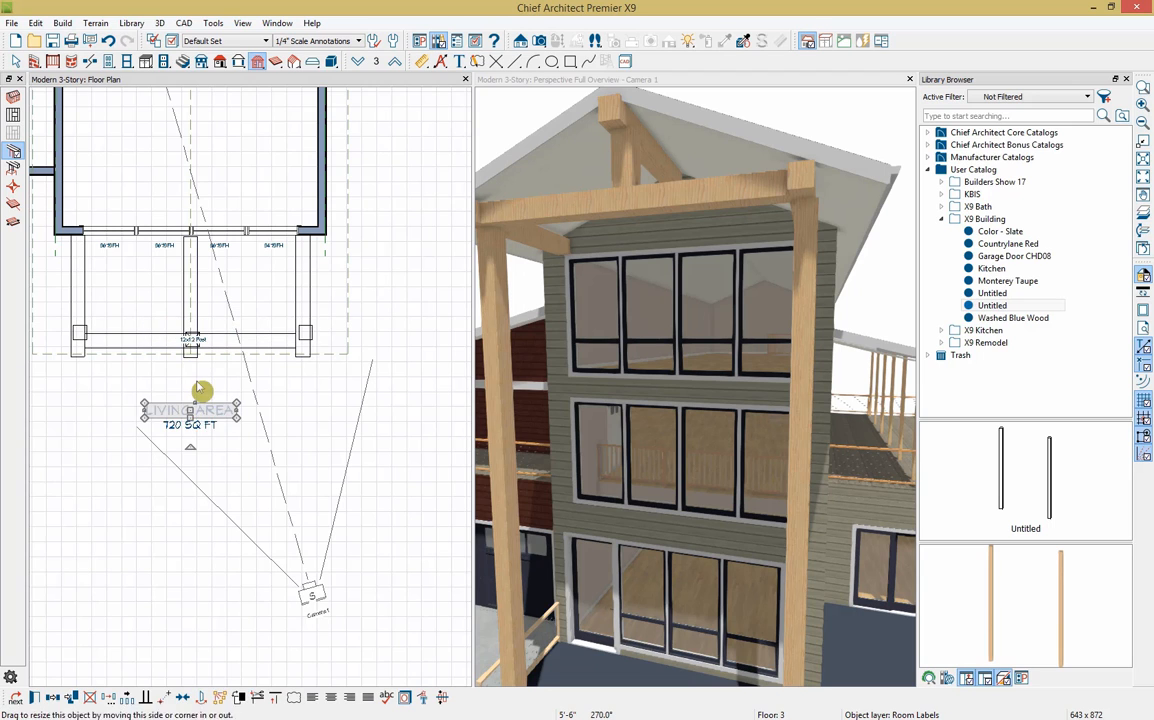
Shift the short center post in the floor plan so it lines up with the center ridge beam
{"action": "scroll", "coordinate": [196, 375], "scroll_direction": "up", "scroll_amount": 2}
{"action": "left_click", "coordinate": [197, 315]}
{"action": "key", "text": "Tab"}
{"action": "key", "text": "Tab"}
{"action": "key", "text": "Tab"}
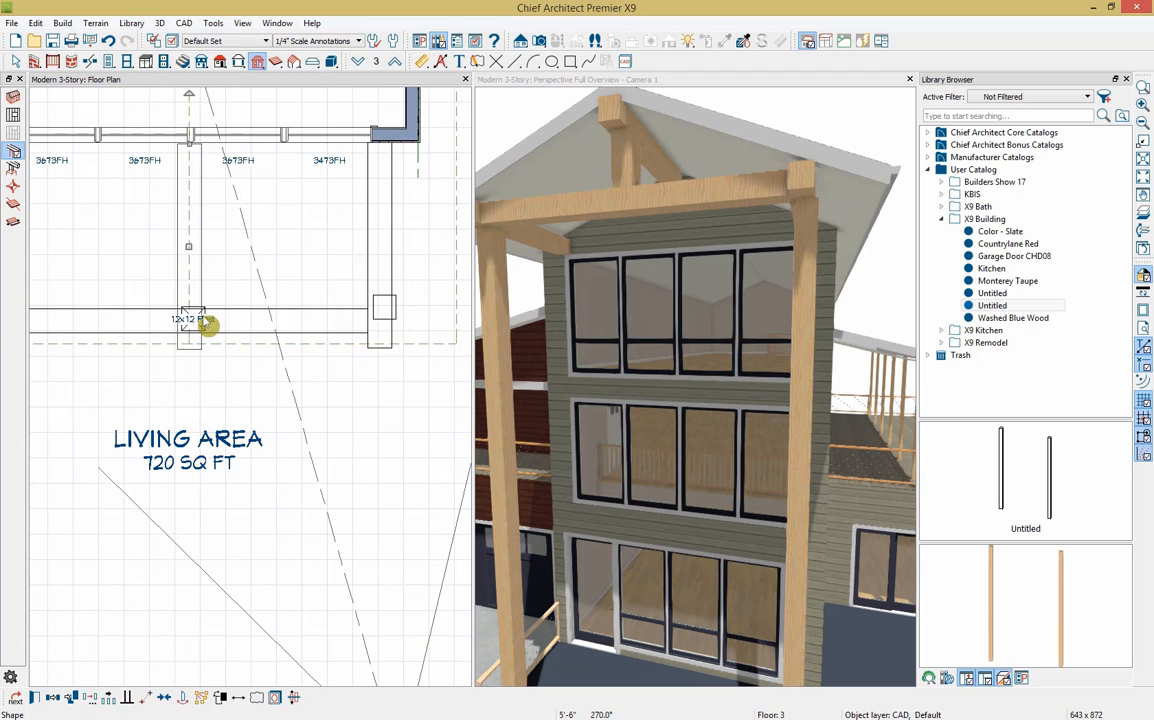
{"action": "left_click_drag", "start_coordinate": [193, 318], "coordinate": [187, 320]}
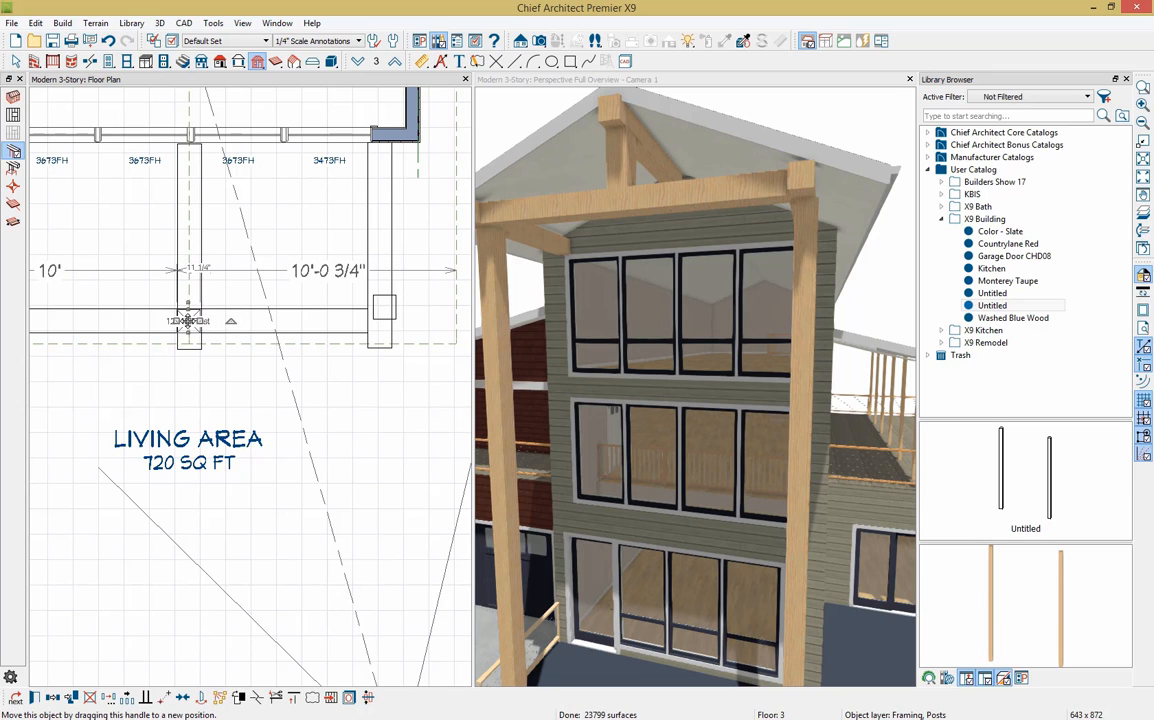
Nudge the pair of tall posts sideways and forward in the floor plan to align them under the gable beams
{"action": "left_click", "coordinate": [380, 314]}
{"action": "left_click", "coordinate": [384, 316]}
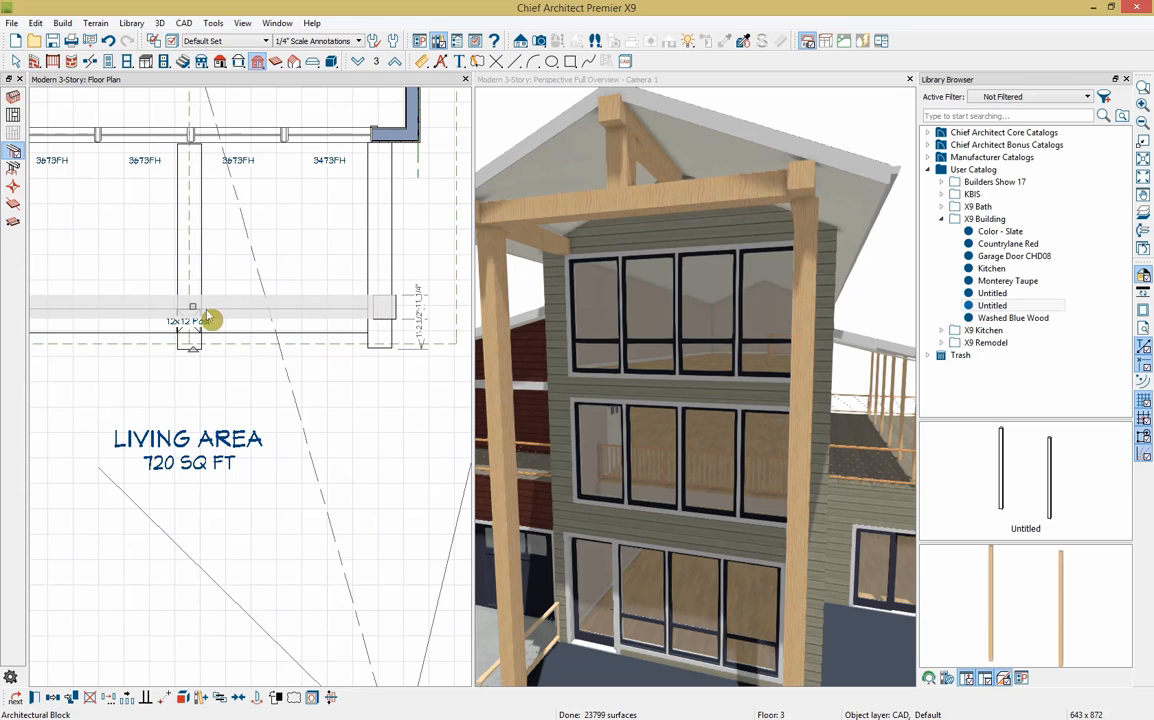
{"action": "key", "text": "Left"}
{"action": "key", "text": "Left"}
{"action": "key", "text": "Left"}
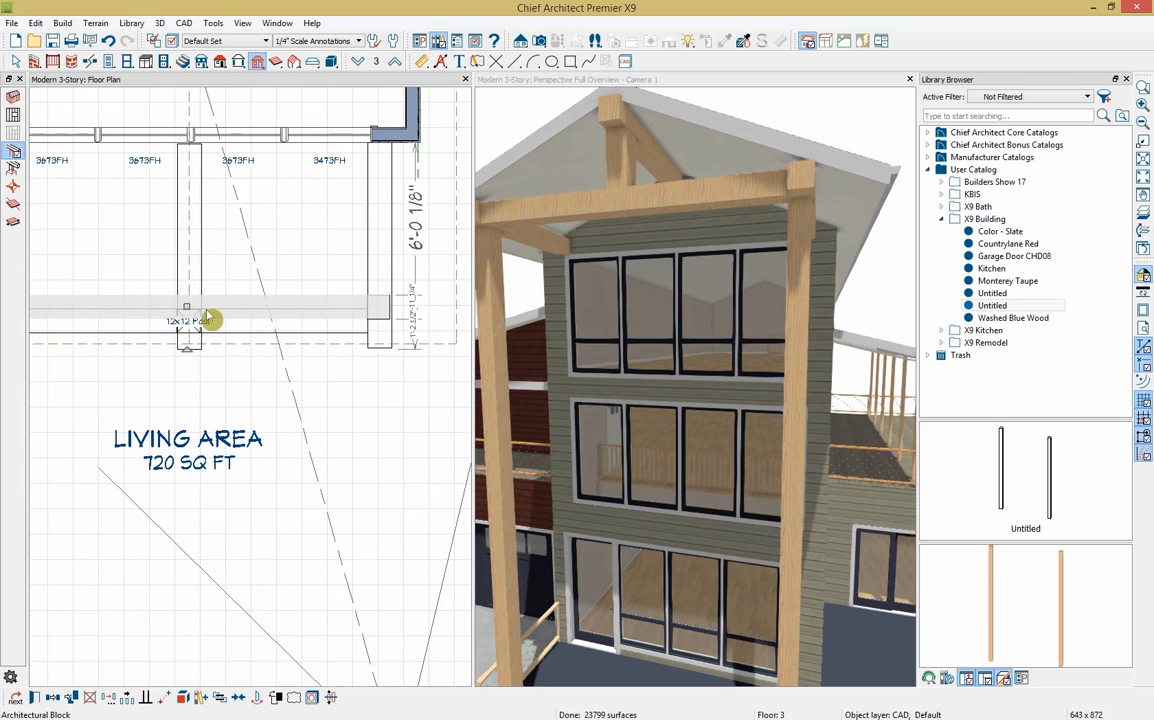
{"action": "key", "text": "Down"}
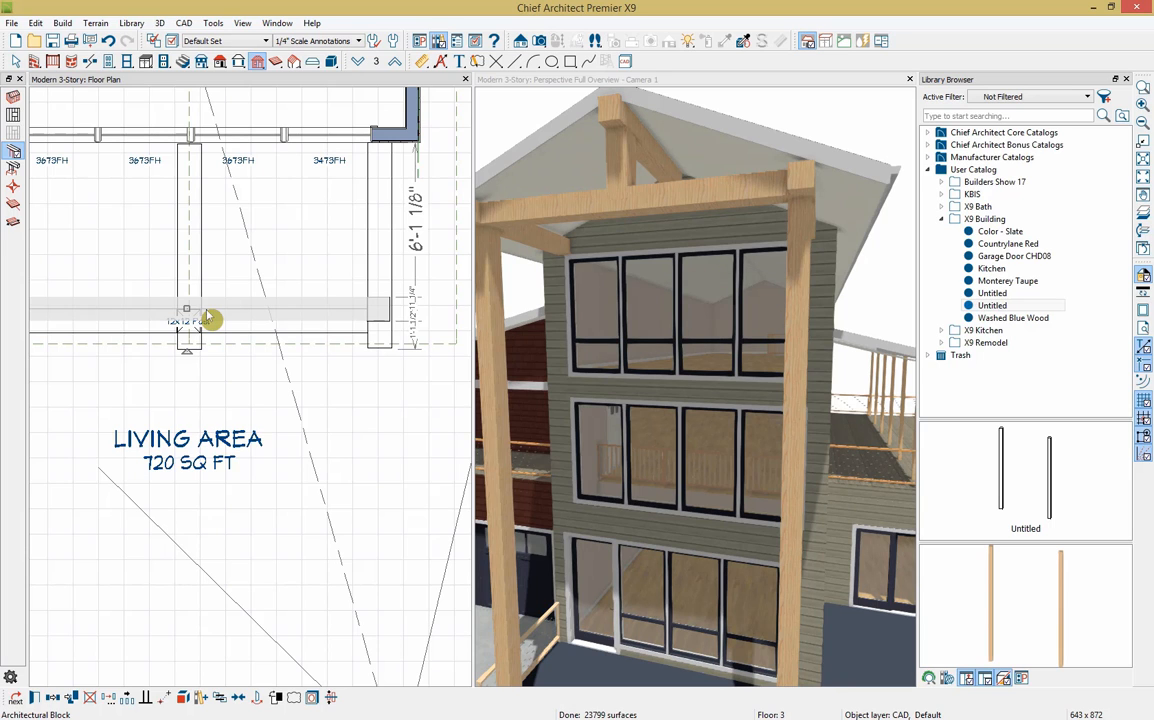
{"action": "key", "text": "Right"}
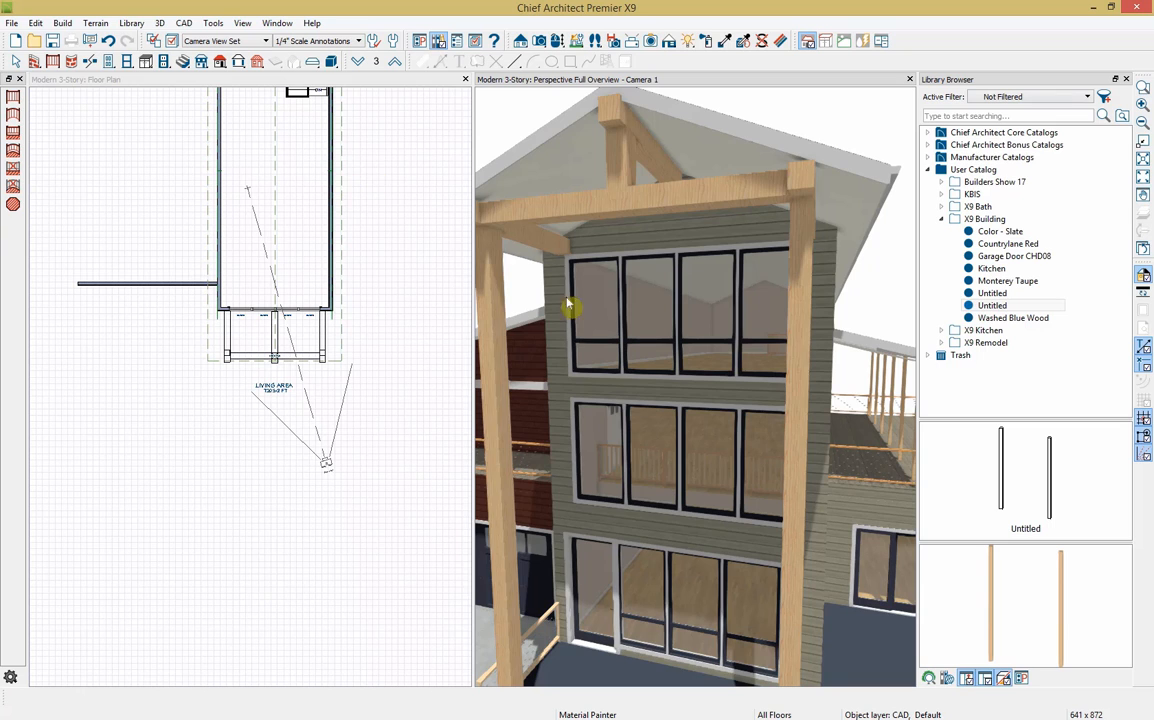
{"action": "scroll", "coordinate": [773, 410], "scroll_direction": "down", "scroll_amount": 5}
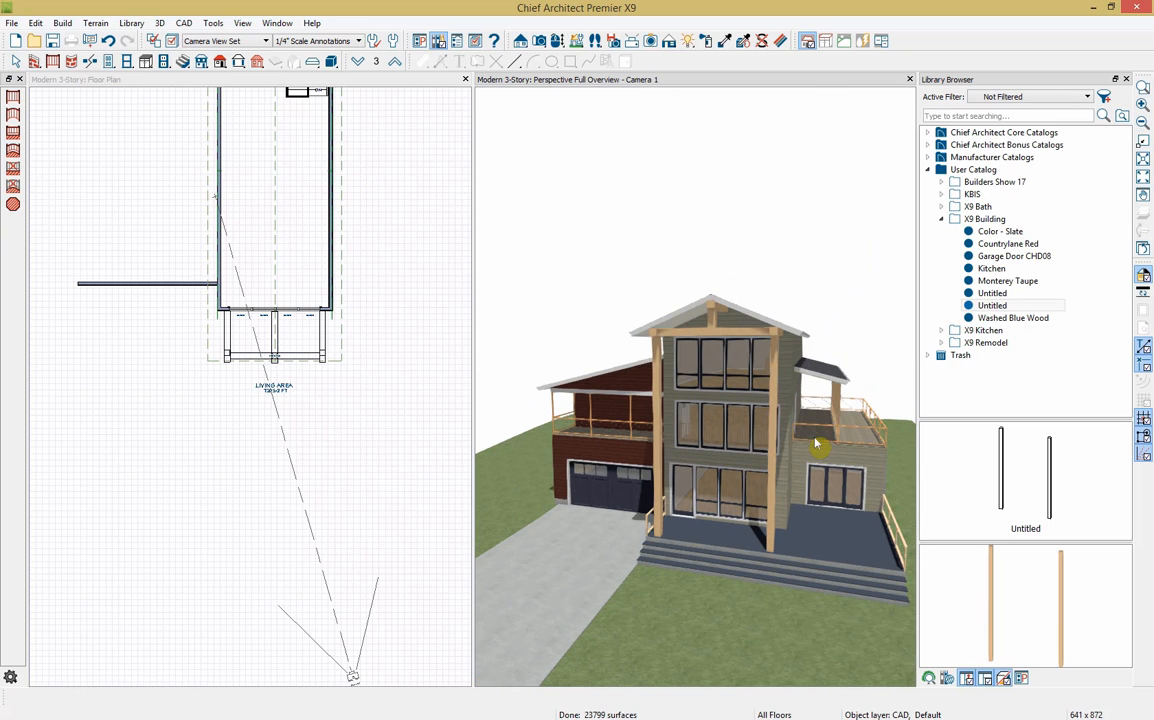
Close the 3D perspective view, start Build Framing from the floor plan, and turn on floor framing for the Floor 1 subfloor
{"action": "scroll", "coordinate": [815, 445], "scroll_direction": "down", "scroll_amount": 2}
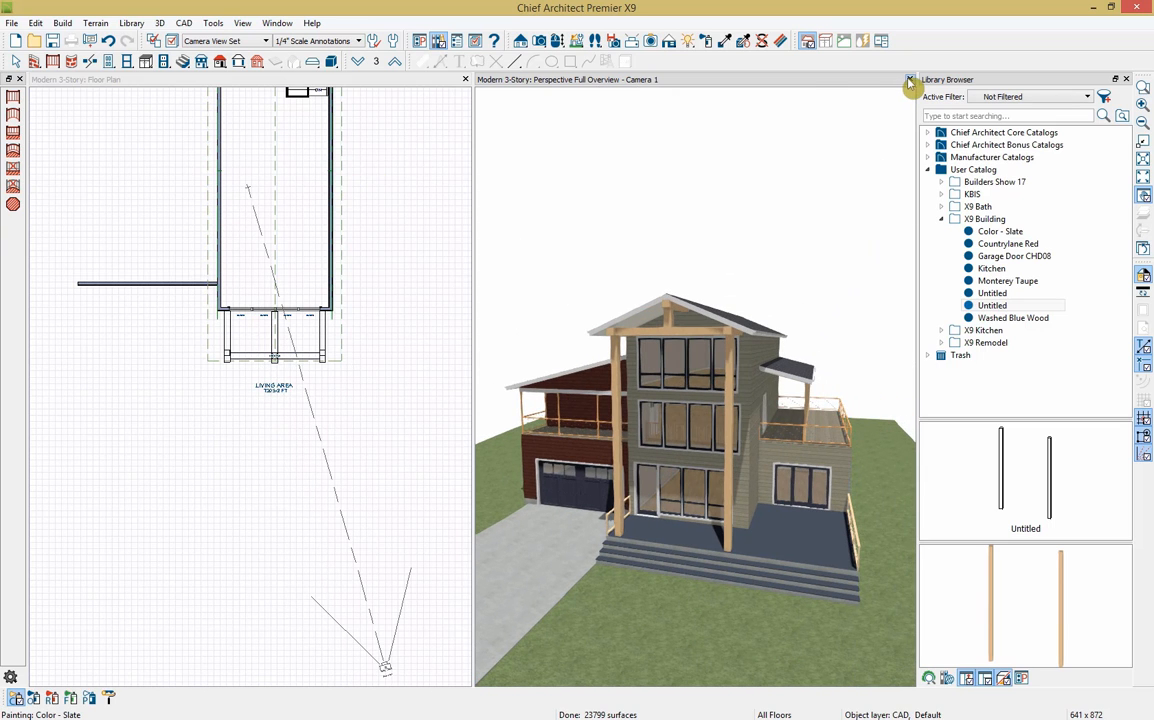
{"action": "left_click", "coordinate": [909, 80]}
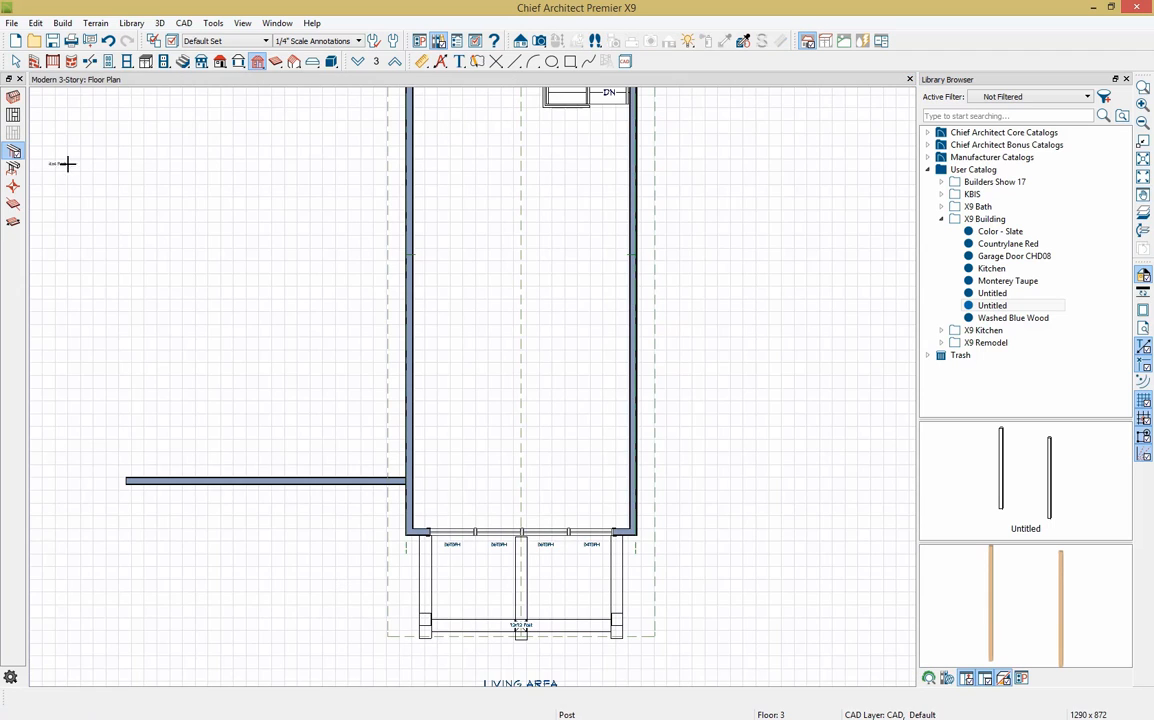
{"action": "left_click", "coordinate": [258, 62]}
{"action": "left_click", "coordinate": [13, 97]}
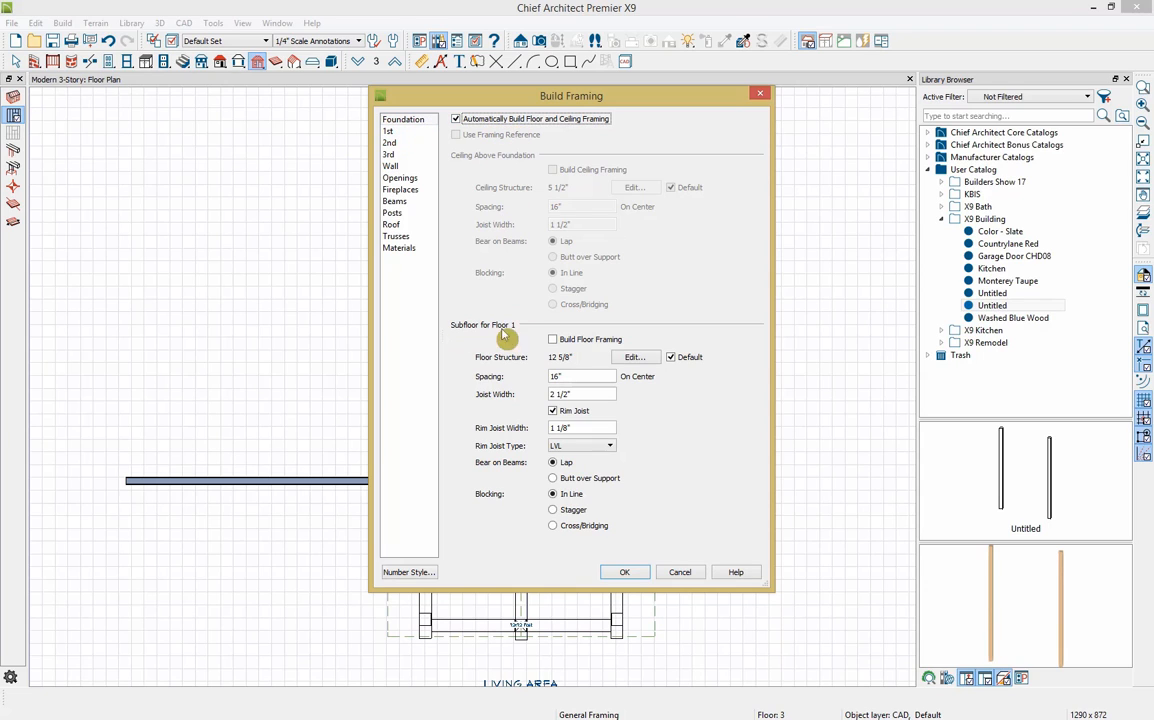
{"action": "left_click", "coordinate": [606, 342]}
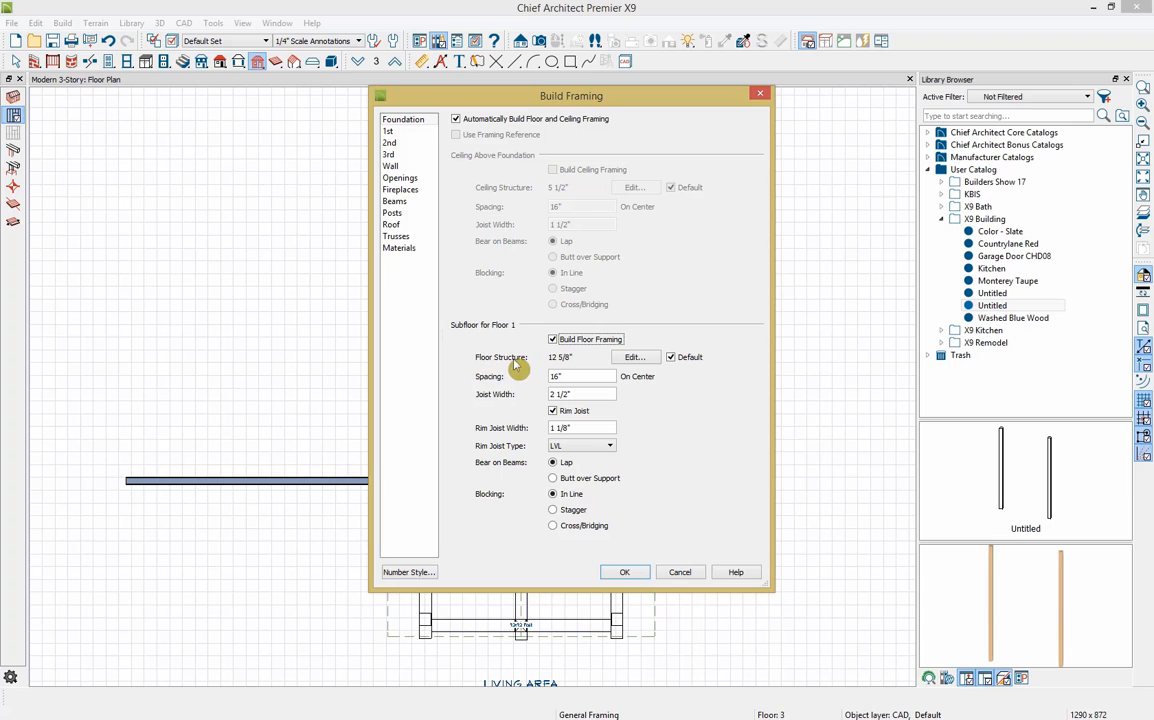
Examine the Floor 1 subfloor's structure layers, available structure types and joist spacing, leaving the definition unchanged
{"action": "left_click", "coordinate": [636, 360]}
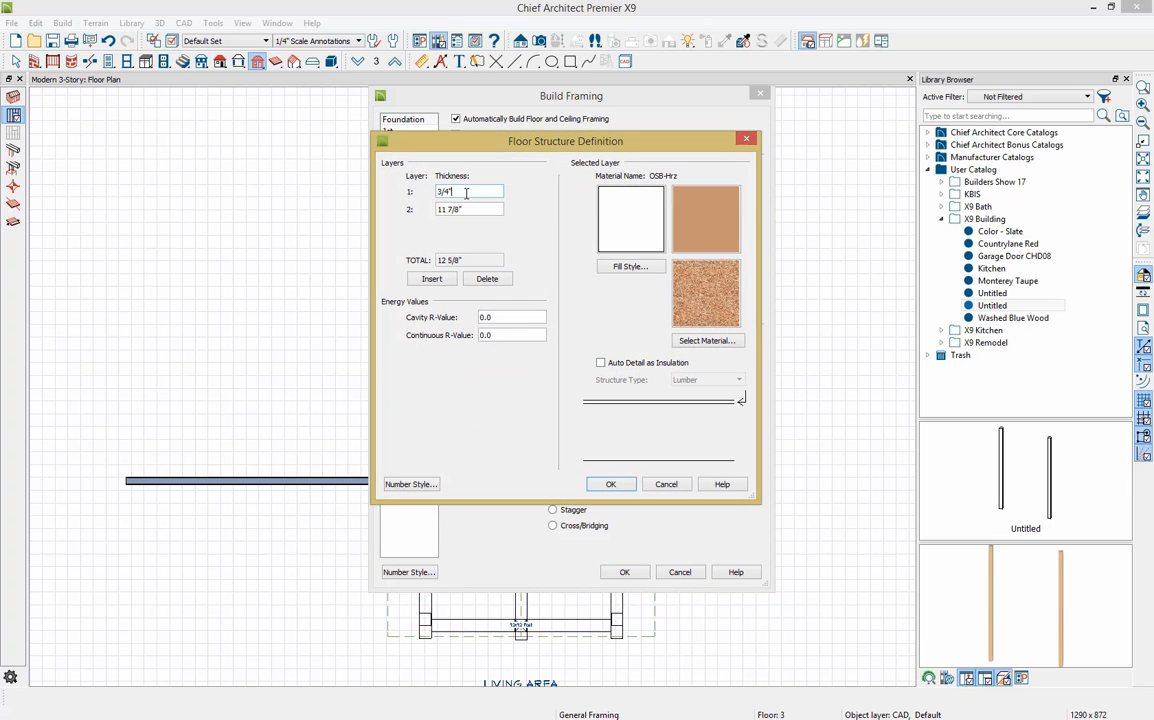
{"action": "left_click", "coordinate": [480, 210]}
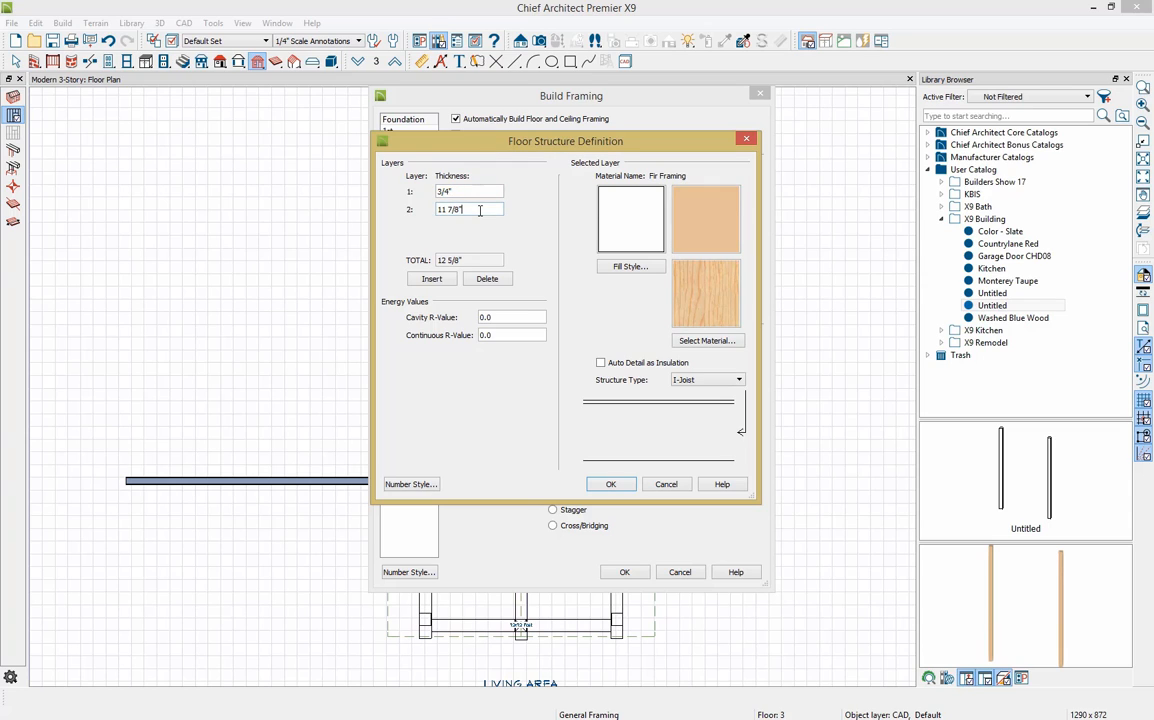
{"action": "left_click", "coordinate": [705, 381]}
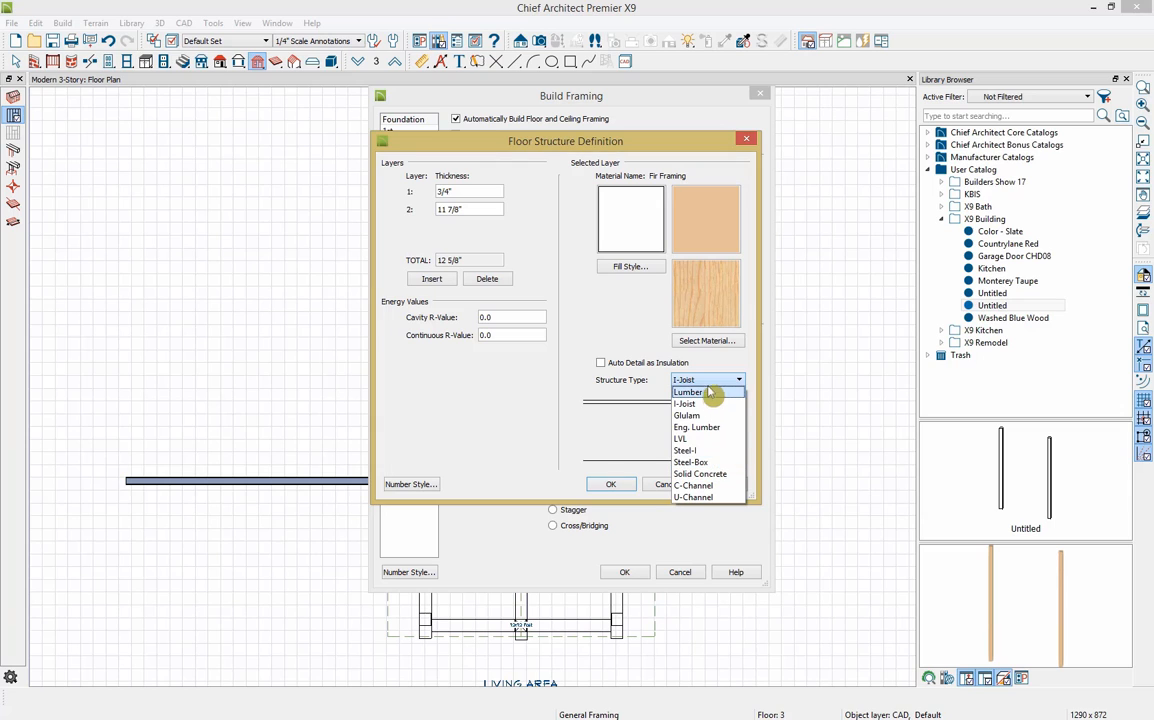
{"action": "left_click", "coordinate": [709, 384]}
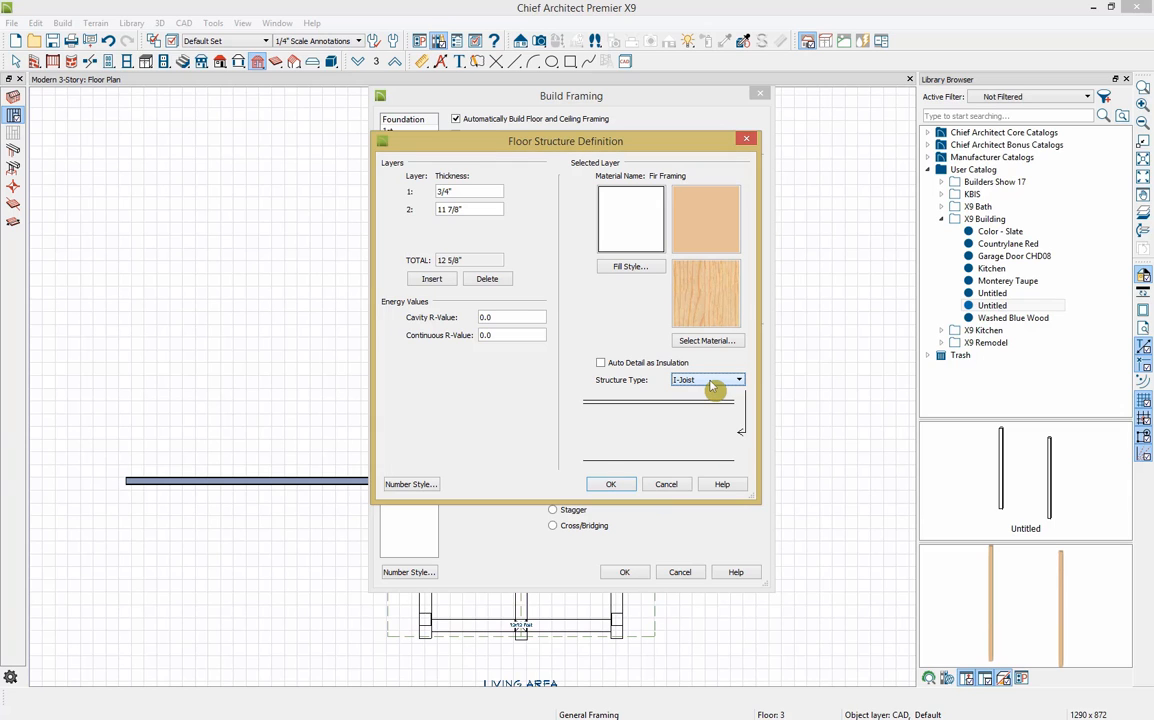
{"action": "left_click", "coordinate": [670, 485]}
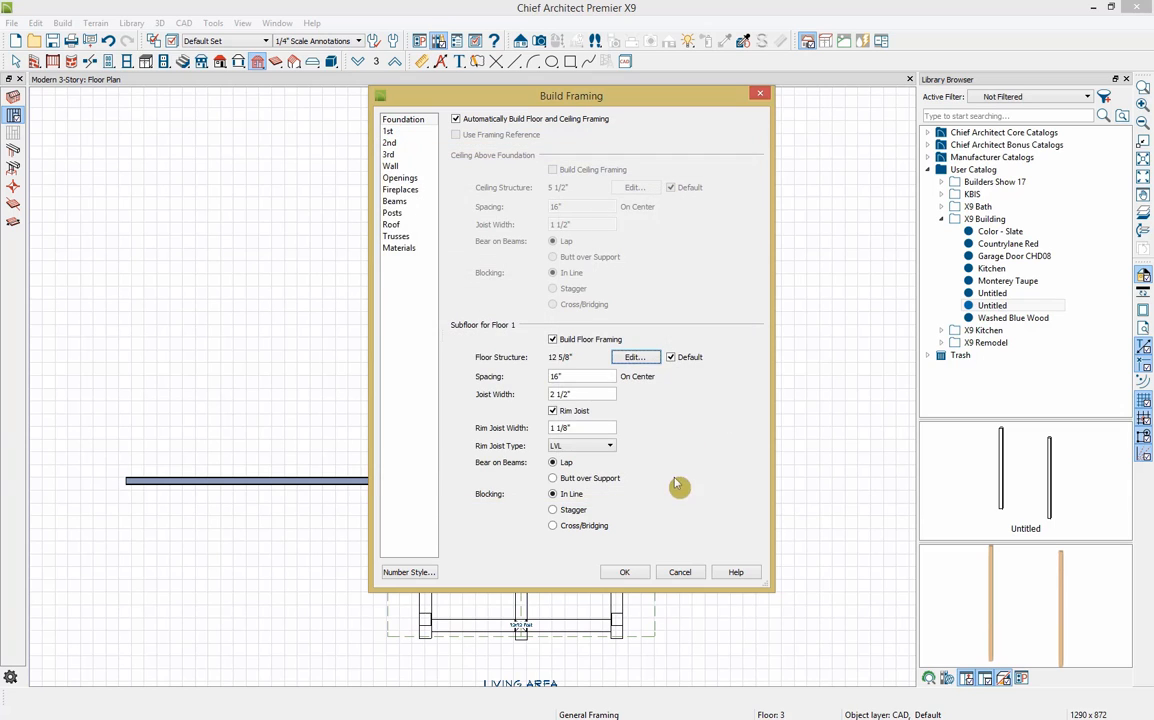
{"action": "left_click", "coordinate": [591, 376]}
Turn on ceiling and floor framing for the 1st and 2nd floors, and ceiling framing for the 3rd floor
{"action": "left_click", "coordinate": [388, 131]}
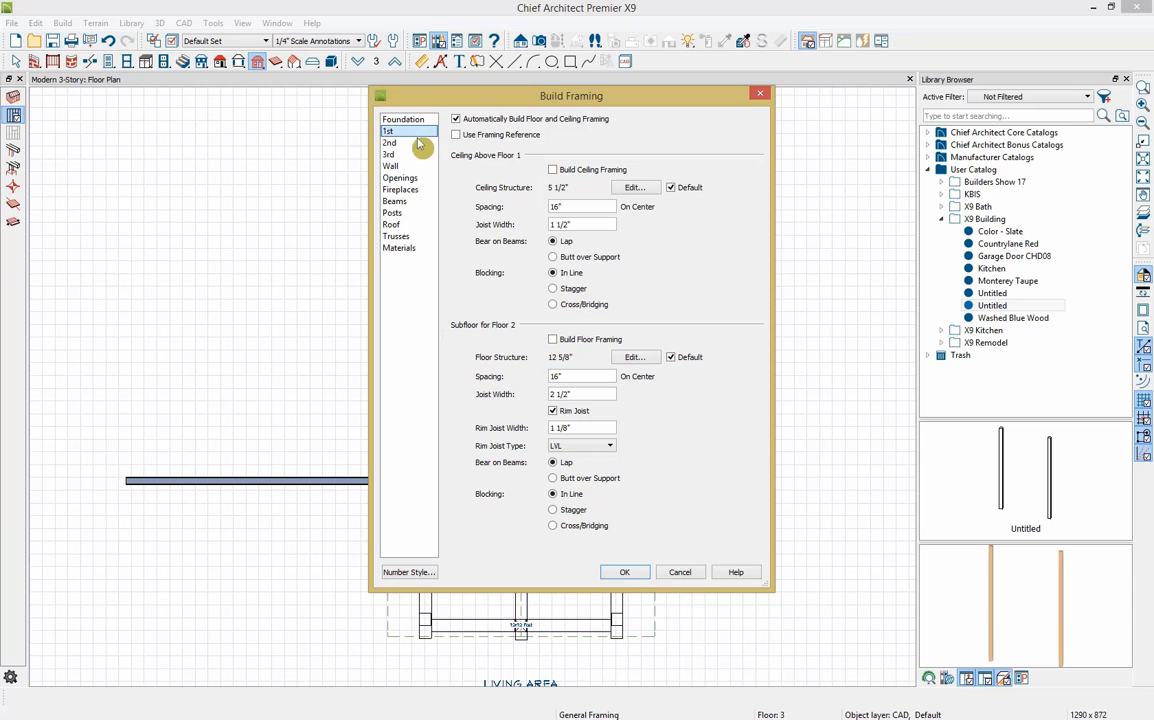
{"action": "left_click", "coordinate": [587, 171]}
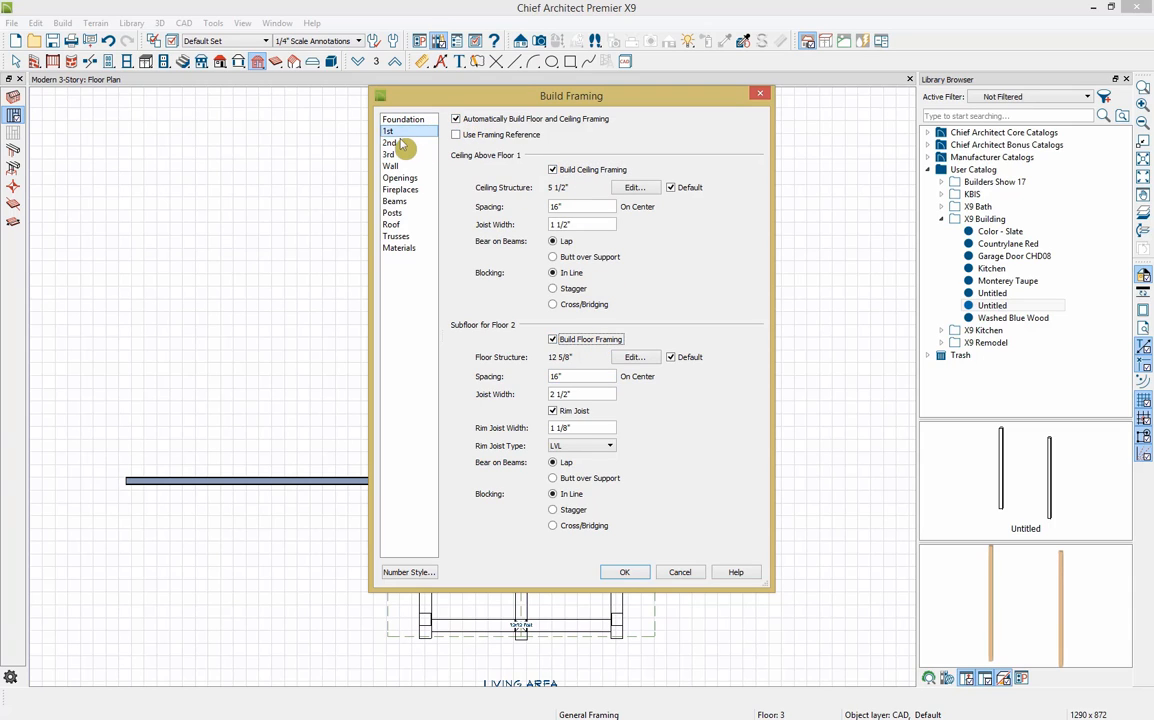
{"action": "left_click", "coordinate": [424, 145]}
{"action": "left_click", "coordinate": [587, 170]}
{"action": "left_click", "coordinate": [590, 340]}
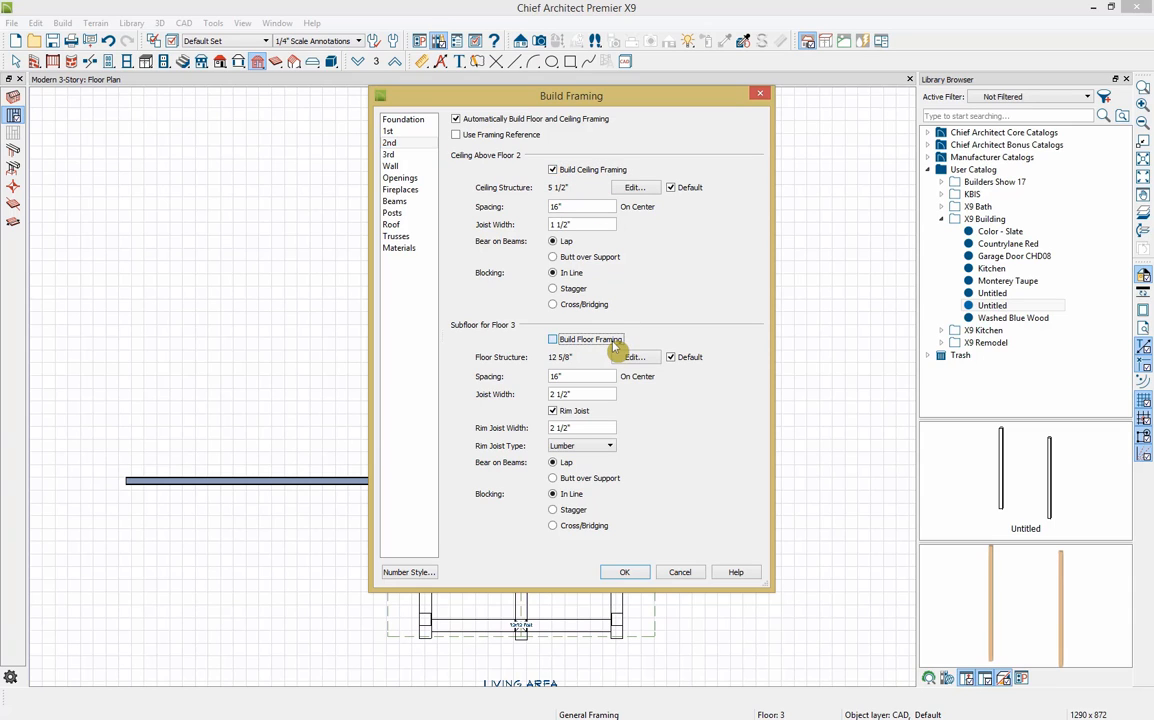
{"action": "left_click", "coordinate": [395, 155]}
{"action": "left_click", "coordinate": [556, 170]}
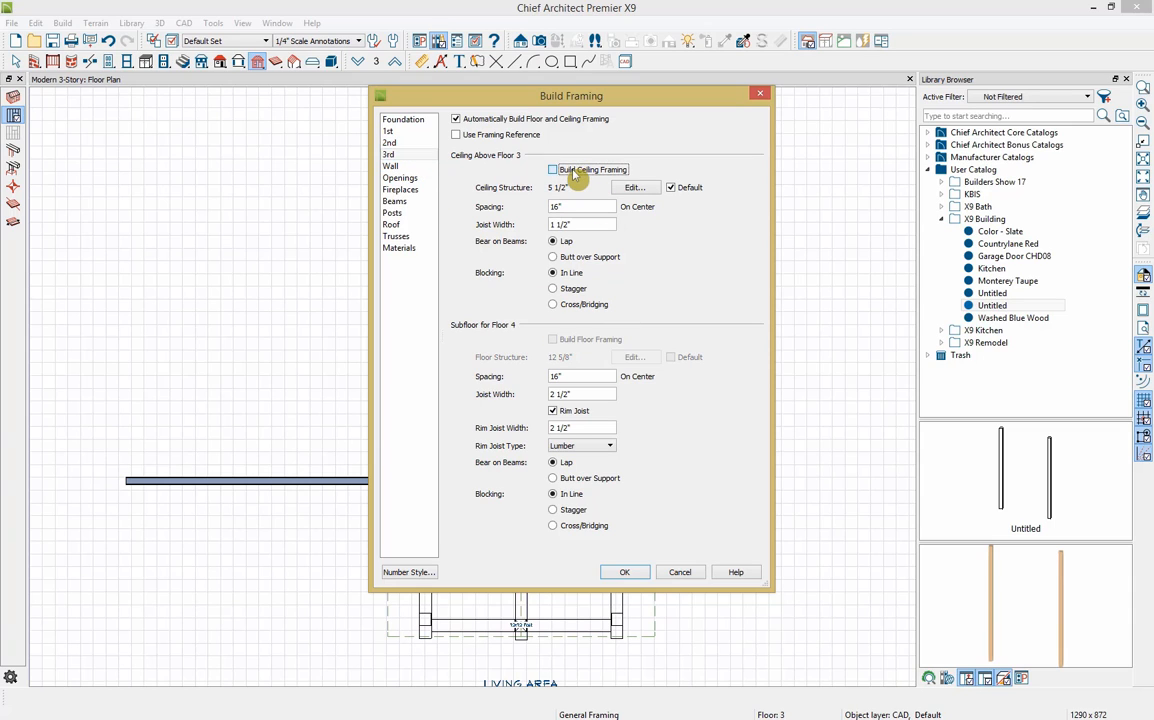
Turn on wall framing and set it to build automatically
{"action": "left_click", "coordinate": [391, 166]}
{"action": "left_click", "coordinate": [505, 154]}
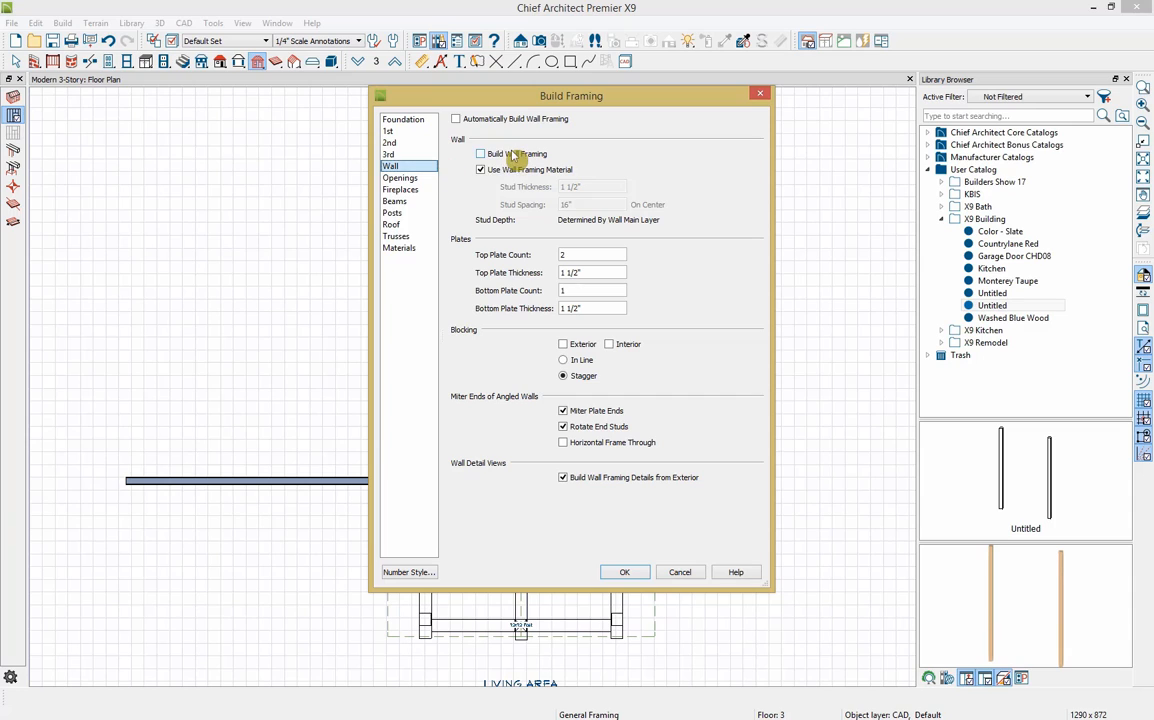
{"action": "left_click", "coordinate": [535, 120]}
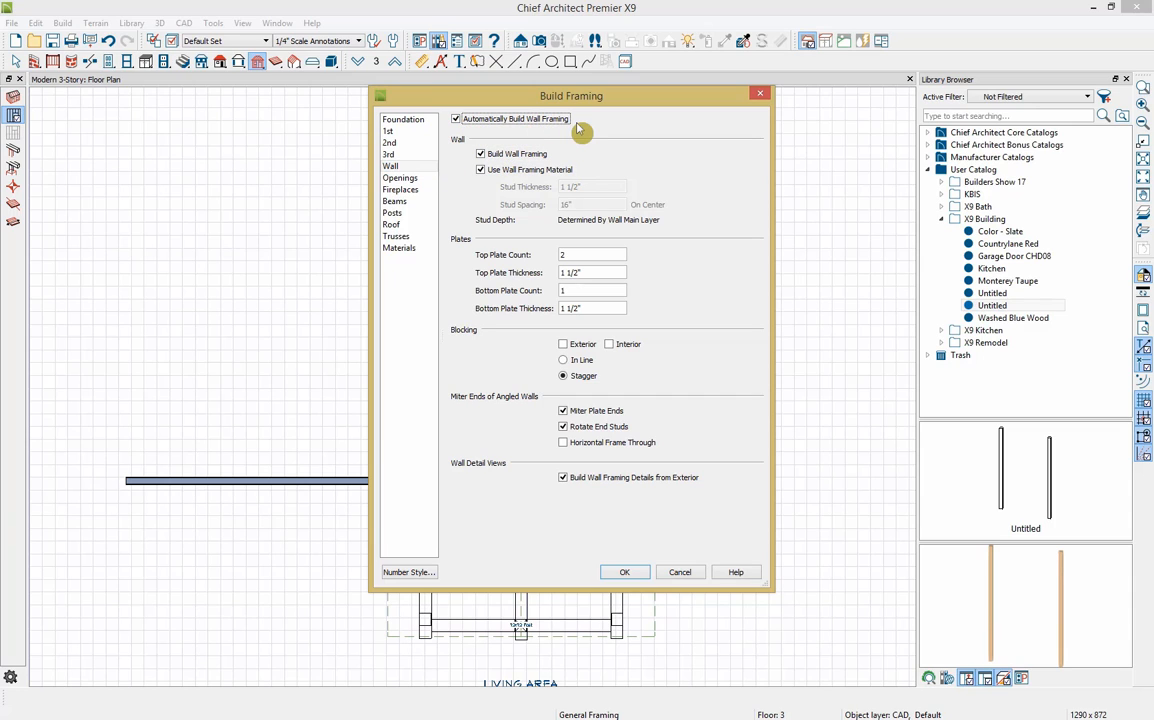
Review the opening, fireplace, beam and post framing settings, and turn on roof framing with automatic building
{"action": "left_click", "coordinate": [400, 179]}
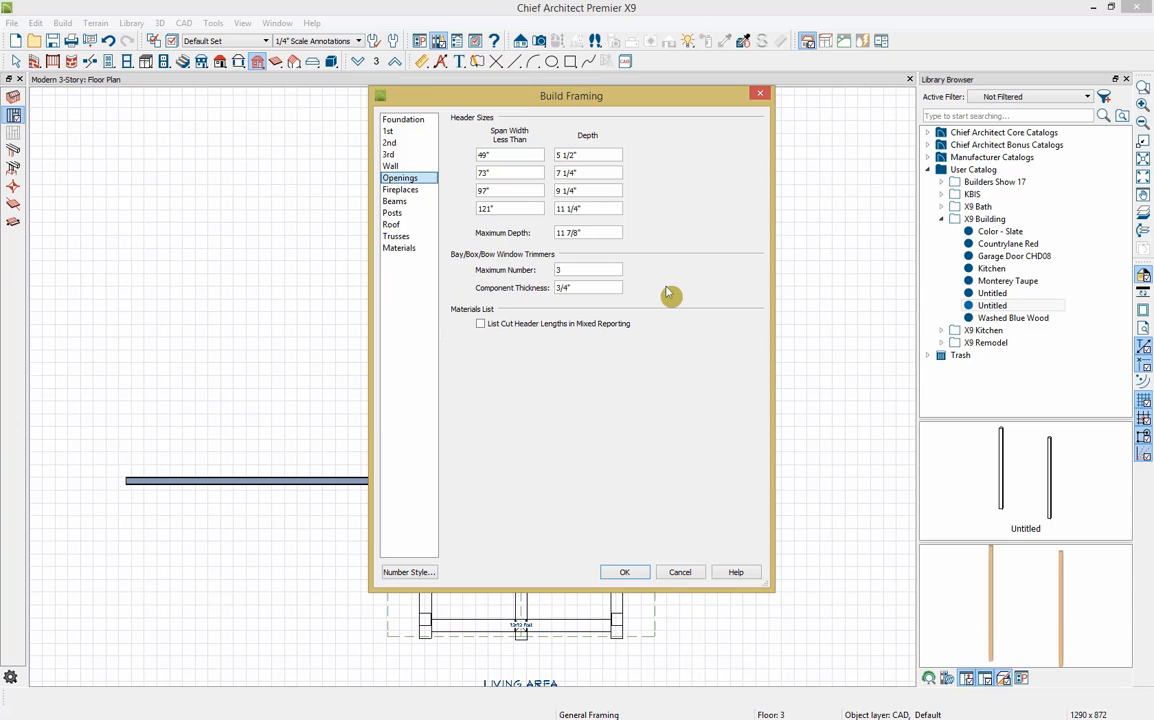
{"action": "left_click", "coordinate": [420, 190]}
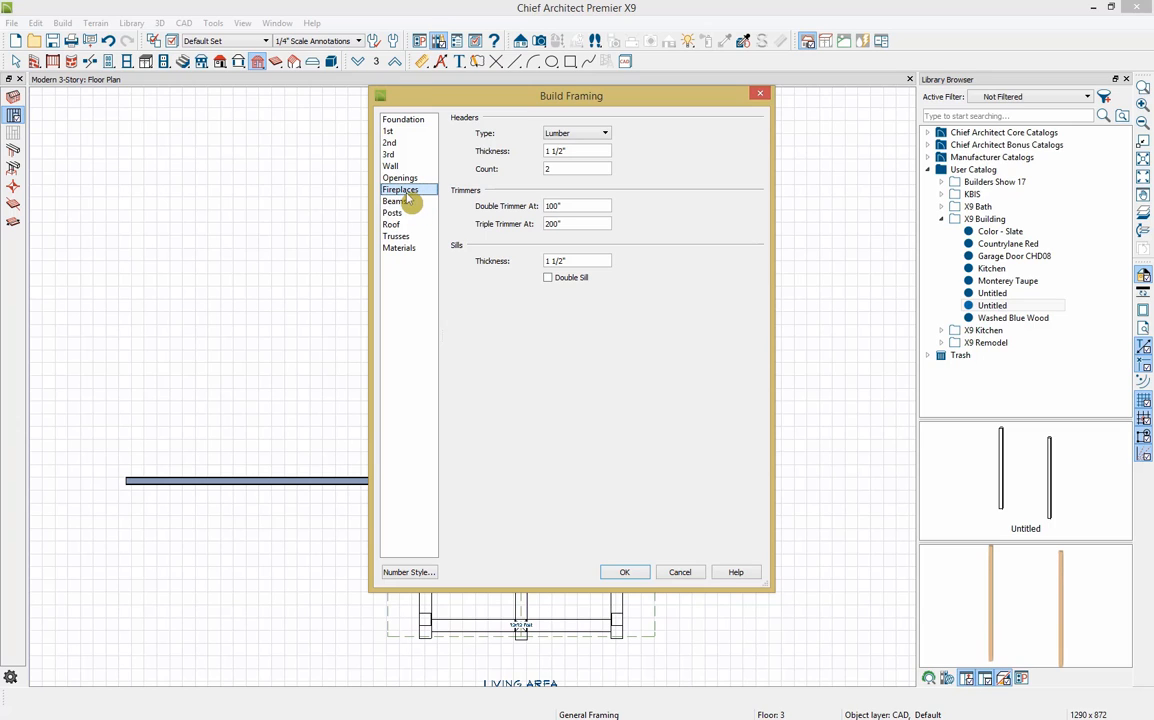
{"action": "left_click", "coordinate": [395, 203]}
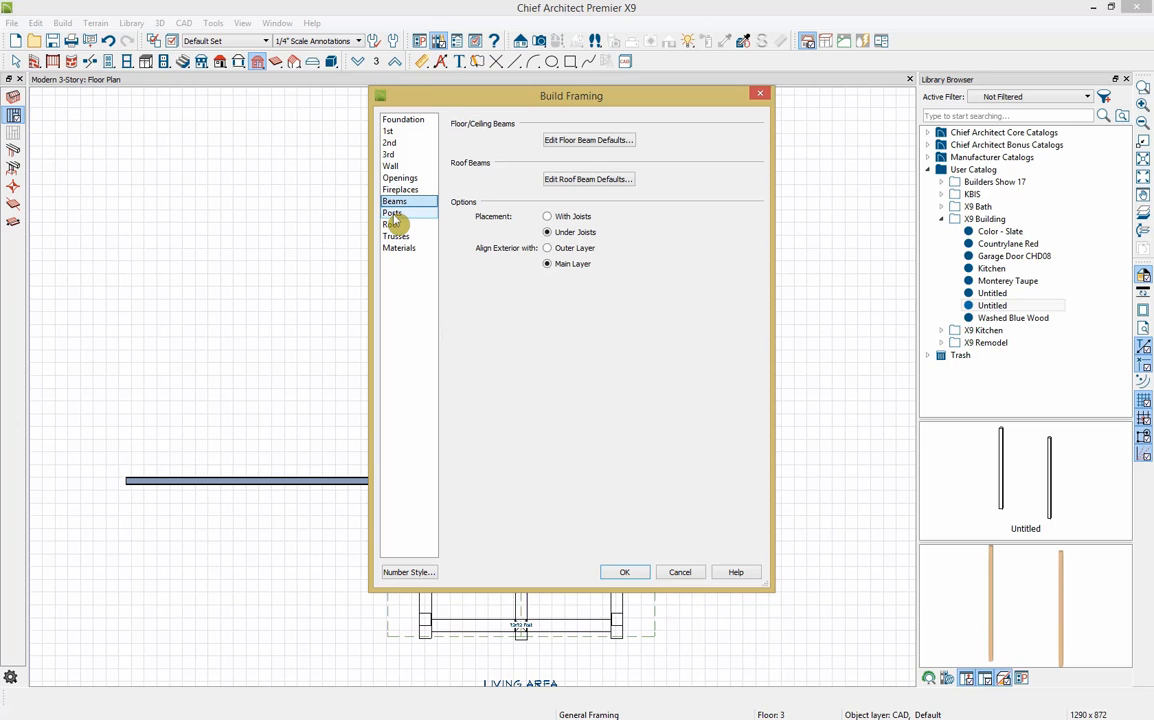
{"action": "left_click", "coordinate": [393, 214]}
{"action": "left_click", "coordinate": [392, 225]}
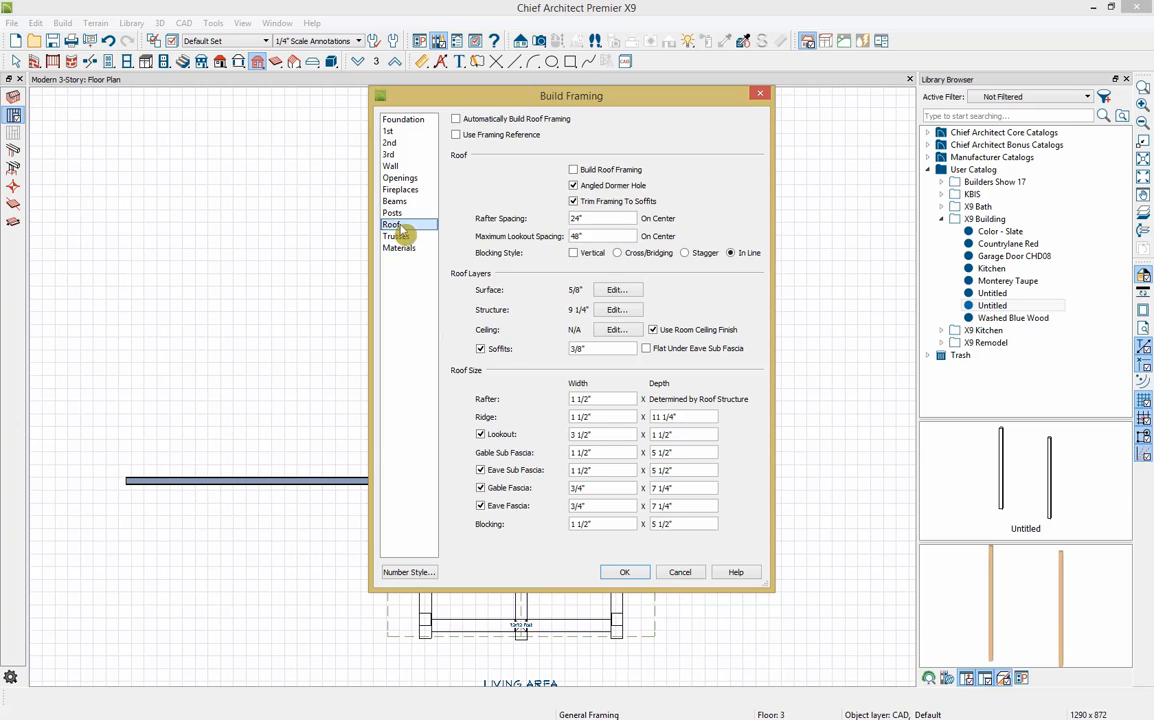
{"action": "left_click", "coordinate": [601, 171]}
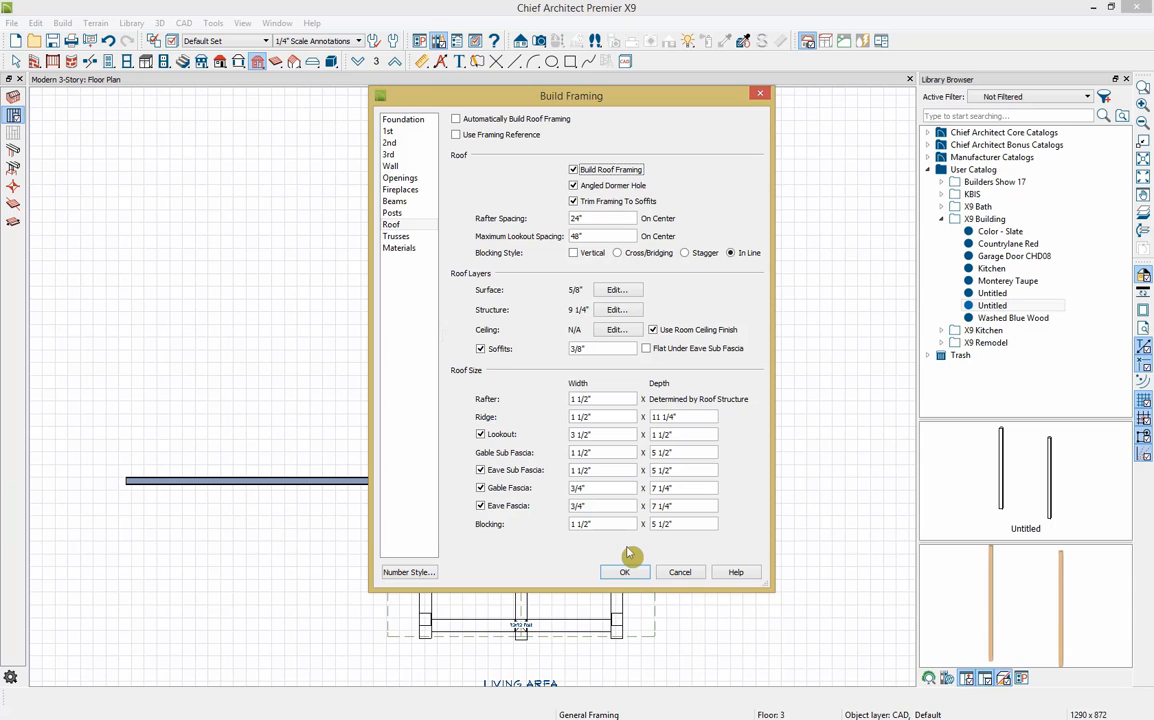
{"action": "left_click", "coordinate": [491, 118]}
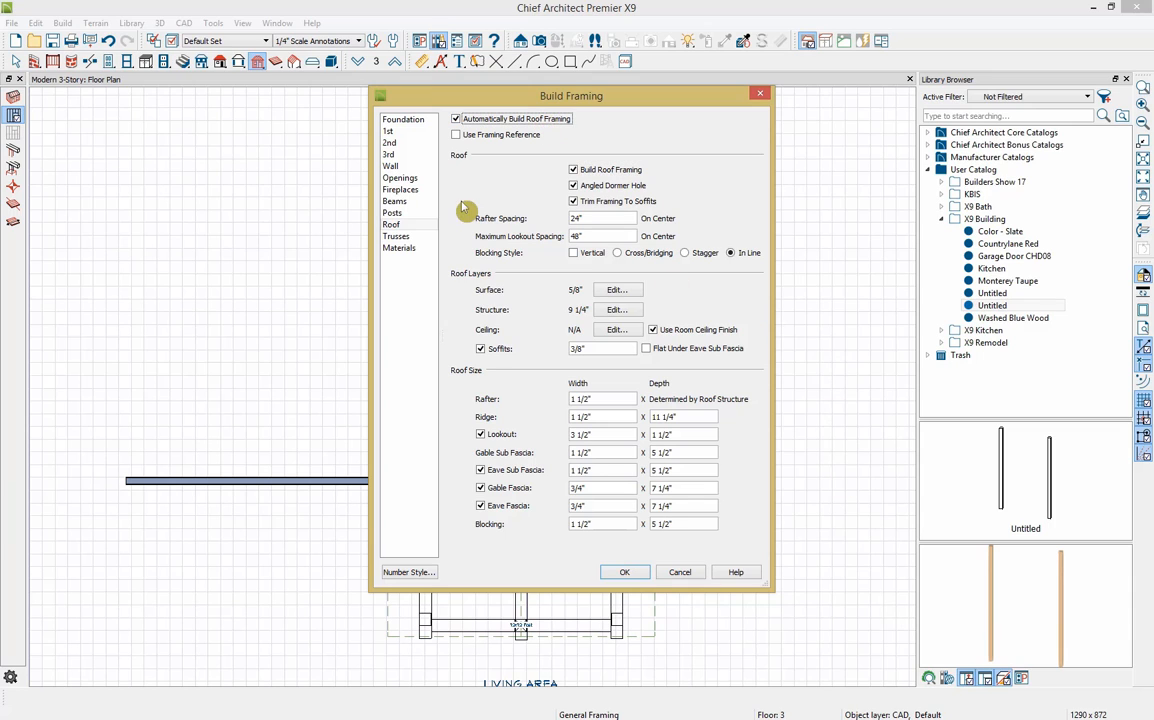
Review the truss and material settings, build the framing, and decline displaying the hidden framing layers in the current view
{"action": "left_click", "coordinate": [398, 238]}
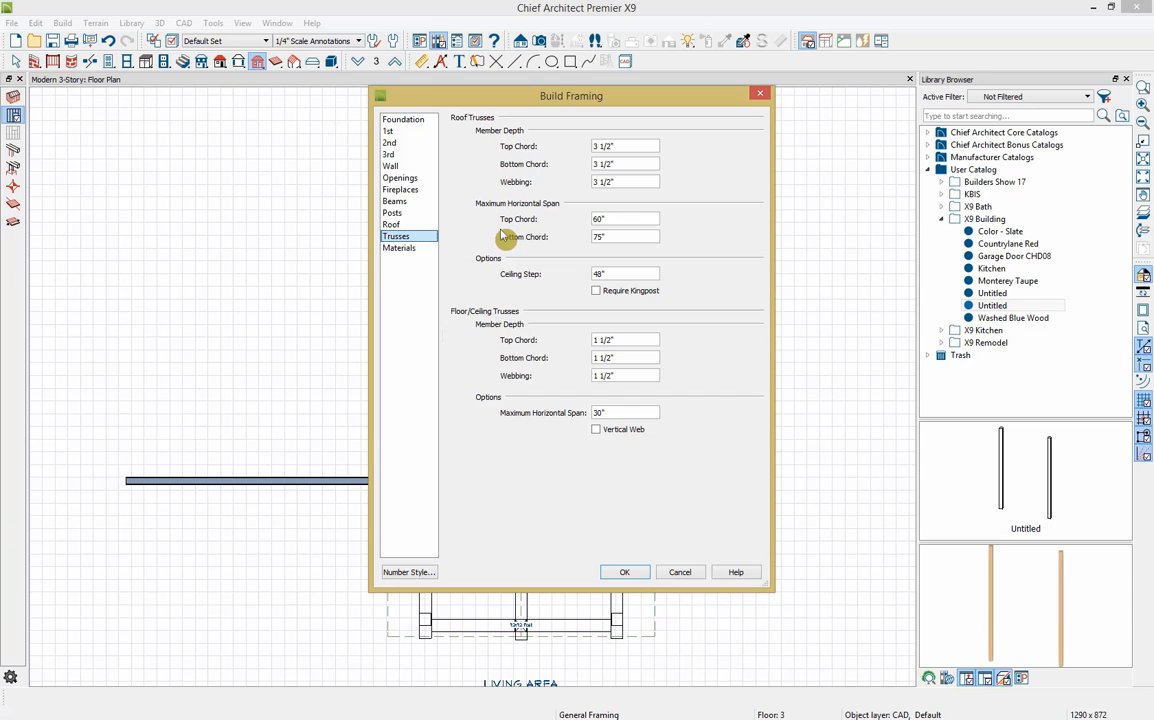
{"action": "left_click", "coordinate": [398, 248]}
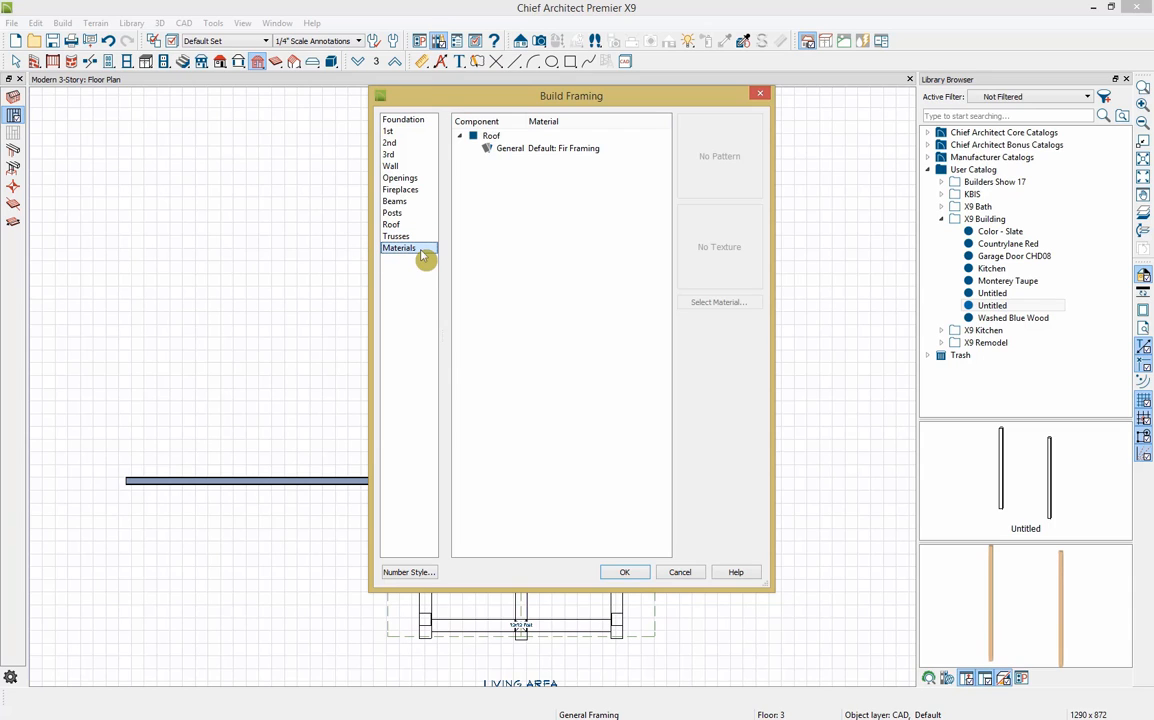
{"action": "left_click", "coordinate": [628, 574]}
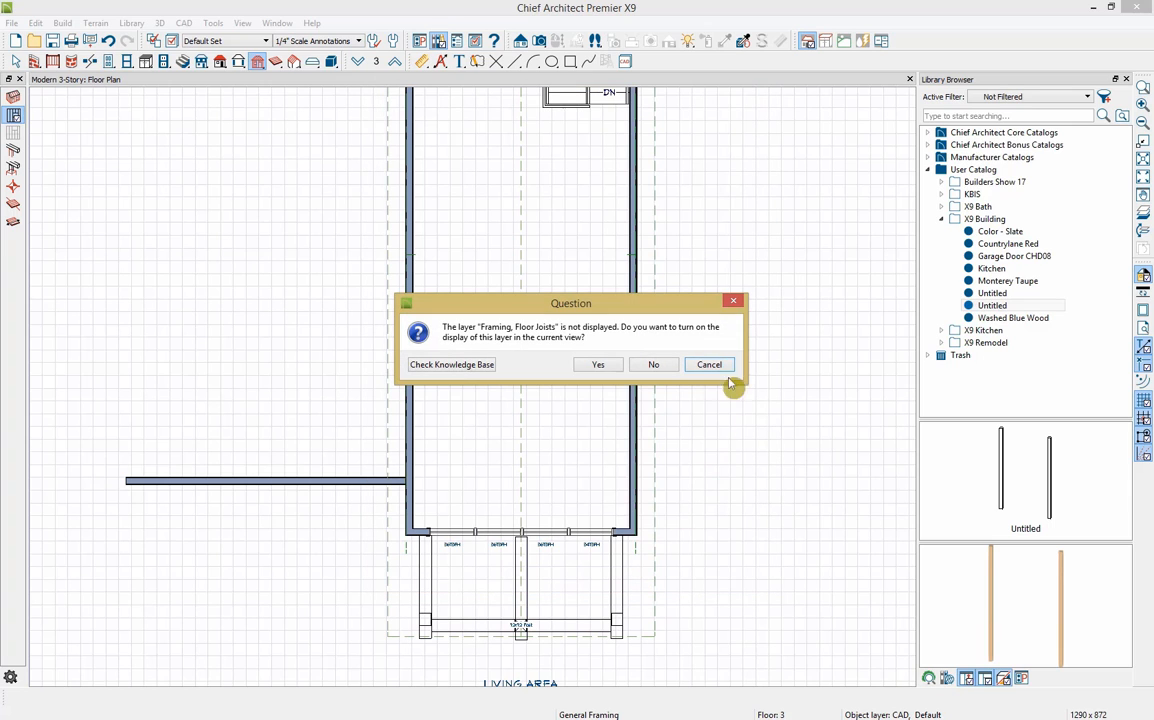
{"action": "left_click", "coordinate": [653, 369]}
{"action": "left_click", "coordinate": [653, 366]}
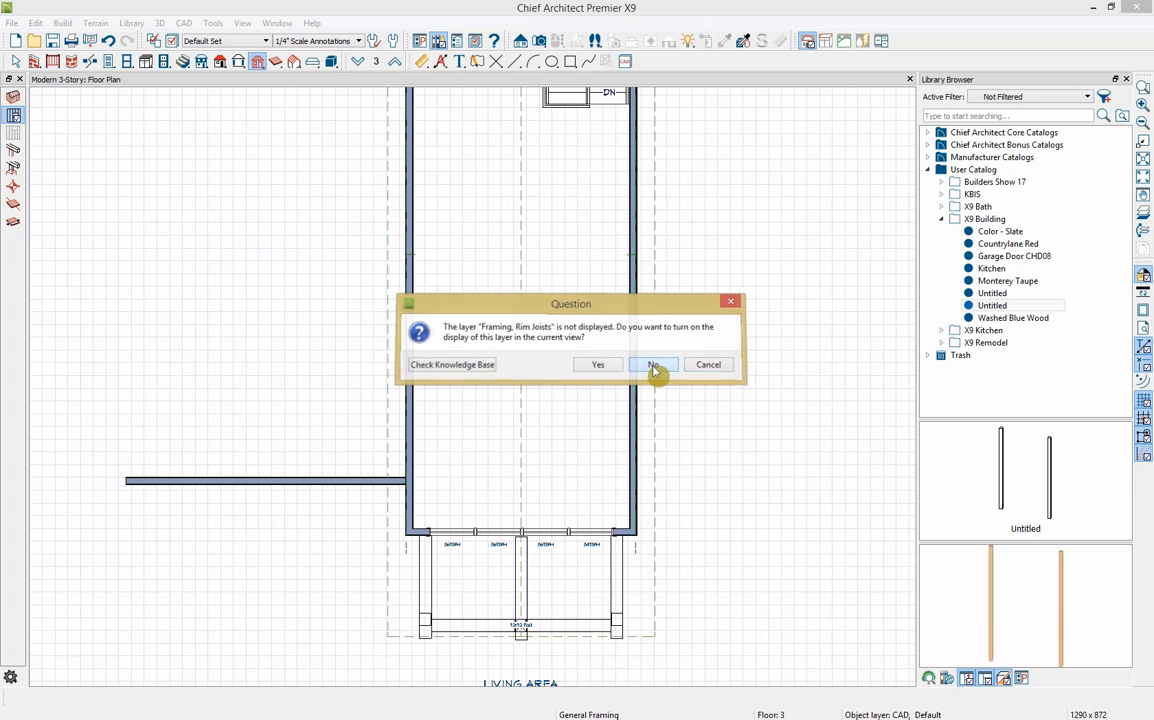
{"action": "left_click", "coordinate": [653, 366]}
{"action": "left_click", "coordinate": [653, 366]}
{"action": "left_click", "coordinate": [653, 366]}
{"action": "left_click", "coordinate": [653, 366]}
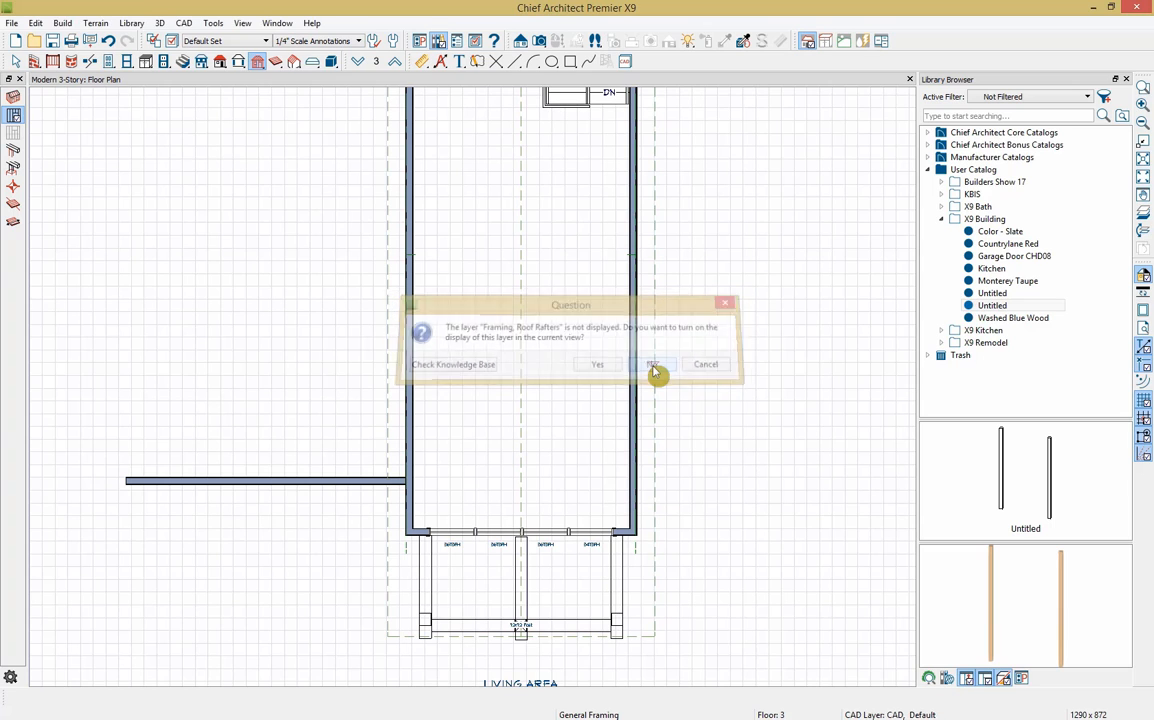
Switch the floor plan to the Framing Set layer set and go down through floor 2 to floor 1
{"action": "left_click", "coordinate": [200, 41]}
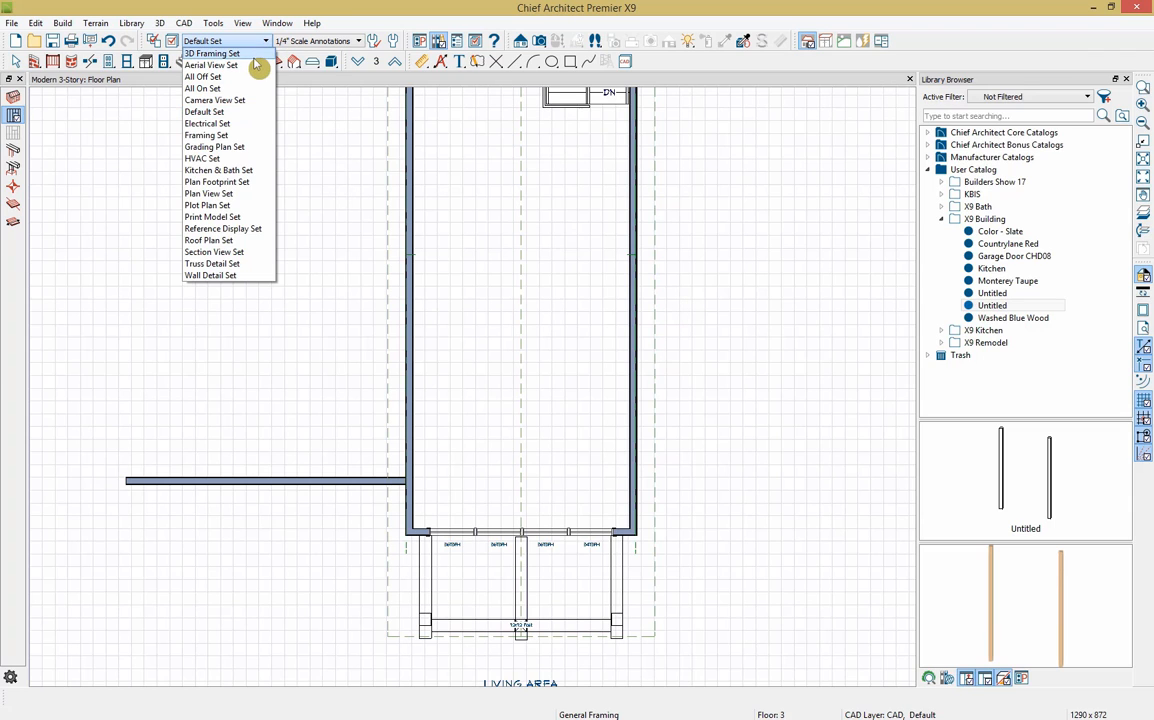
{"action": "left_click", "coordinate": [208, 137]}
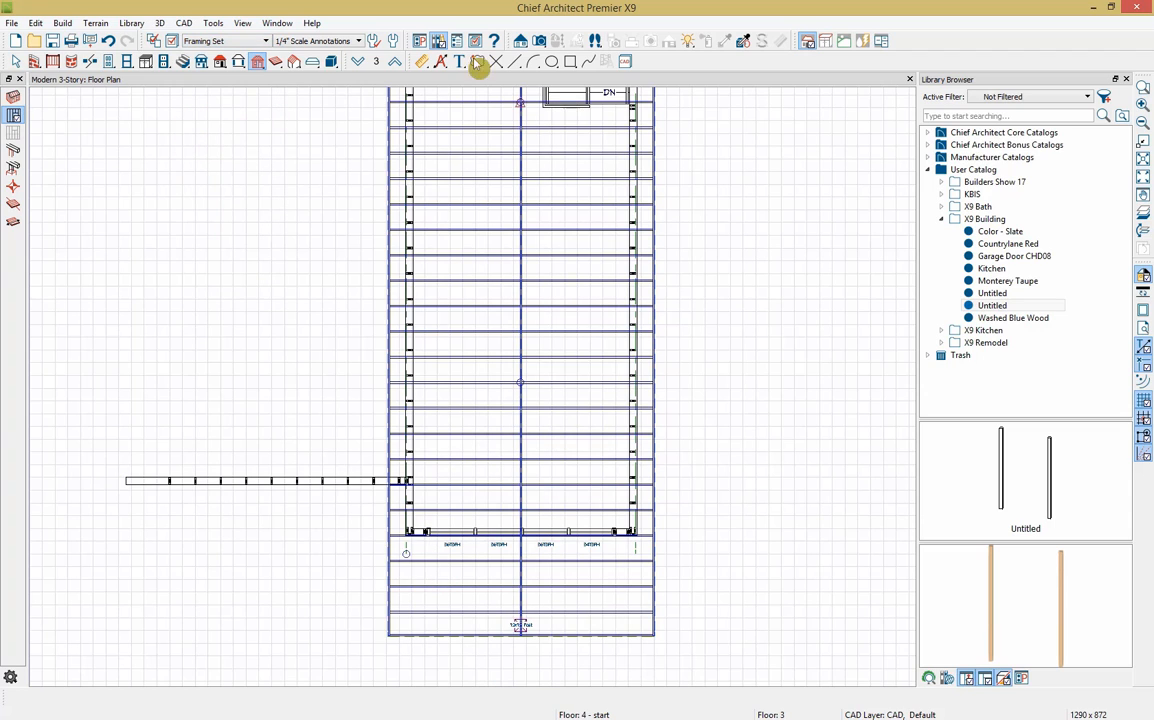
{"action": "left_click", "coordinate": [362, 64]}
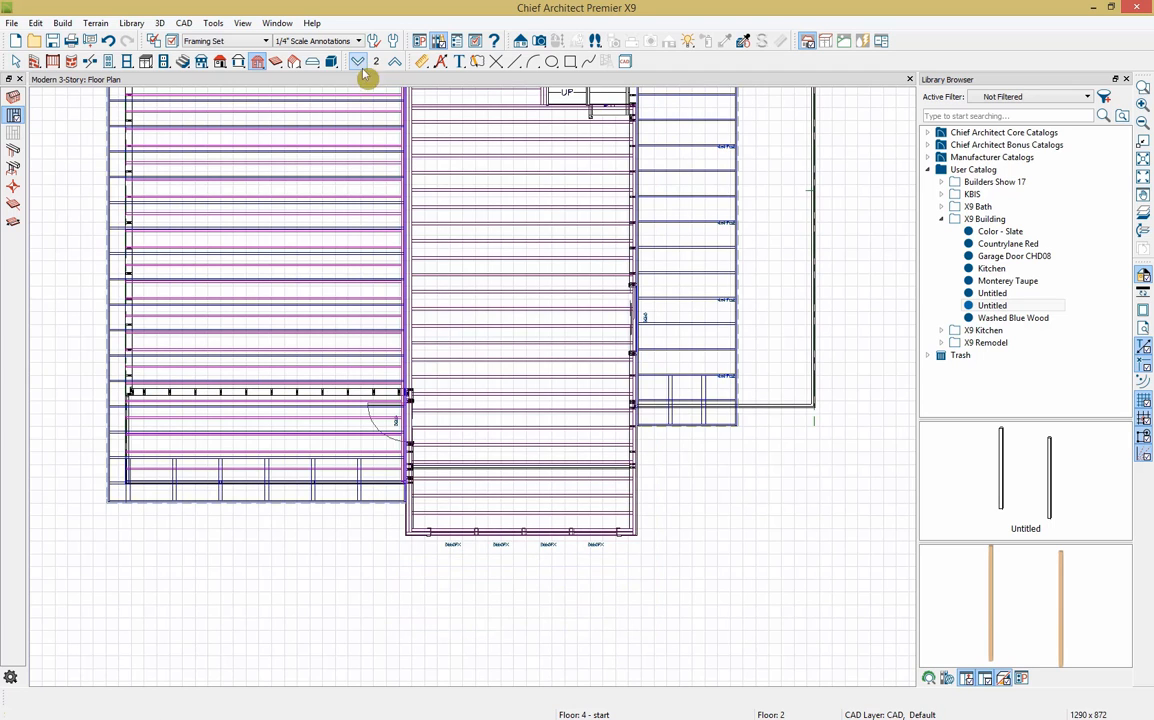
{"action": "middle_click_drag", "start_coordinate": [477, 234], "coordinate": [503, 303]}
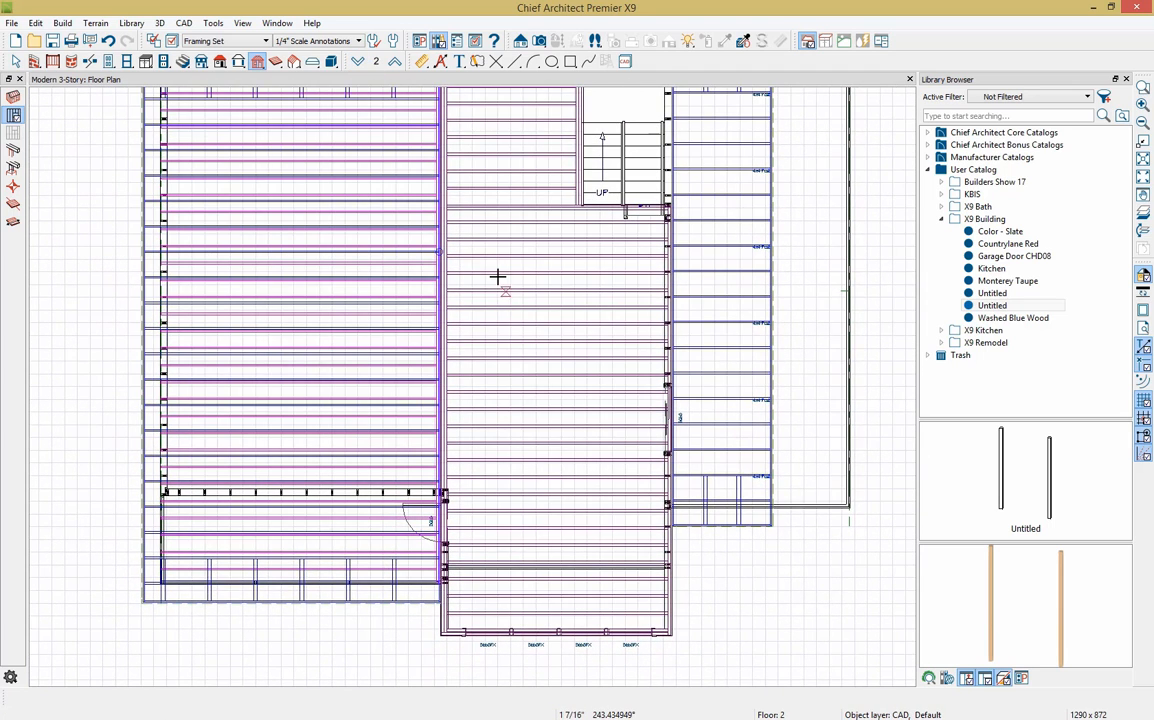
{"action": "left_click", "coordinate": [358, 63]}
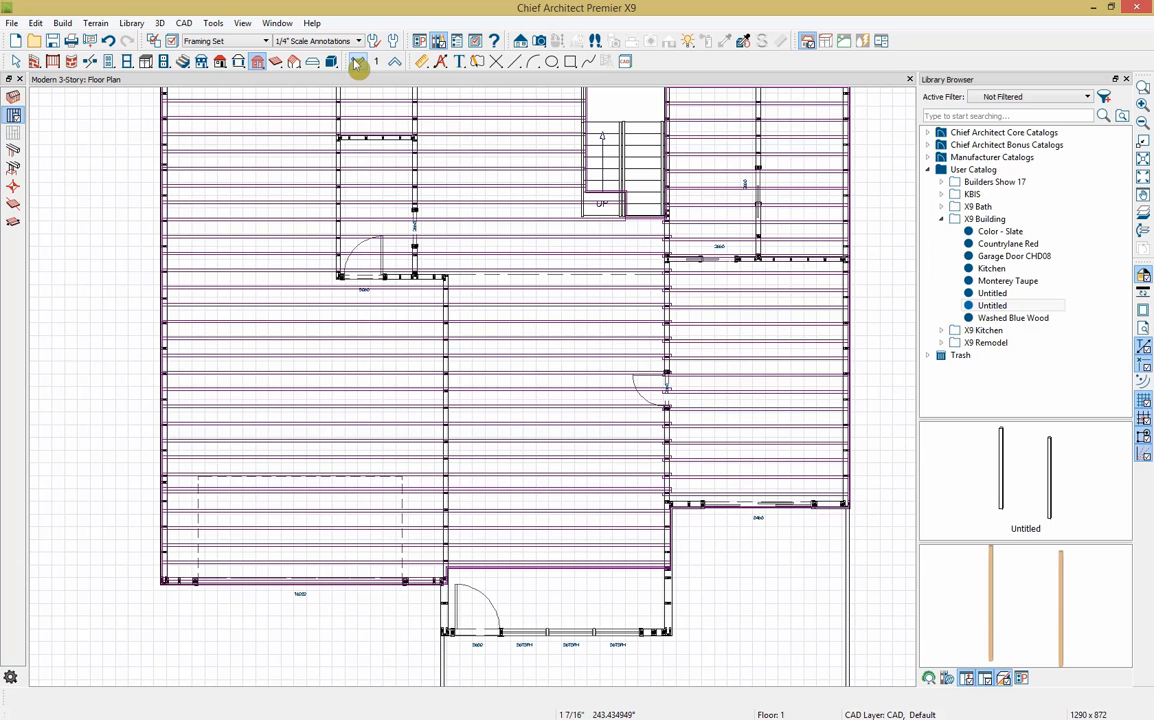
Inspect the wall studs and joists on floor 1 where the garage's front wall meets the entry area
{"action": "scroll", "coordinate": [443, 560], "scroll_direction": "up", "scroll_amount": 5}
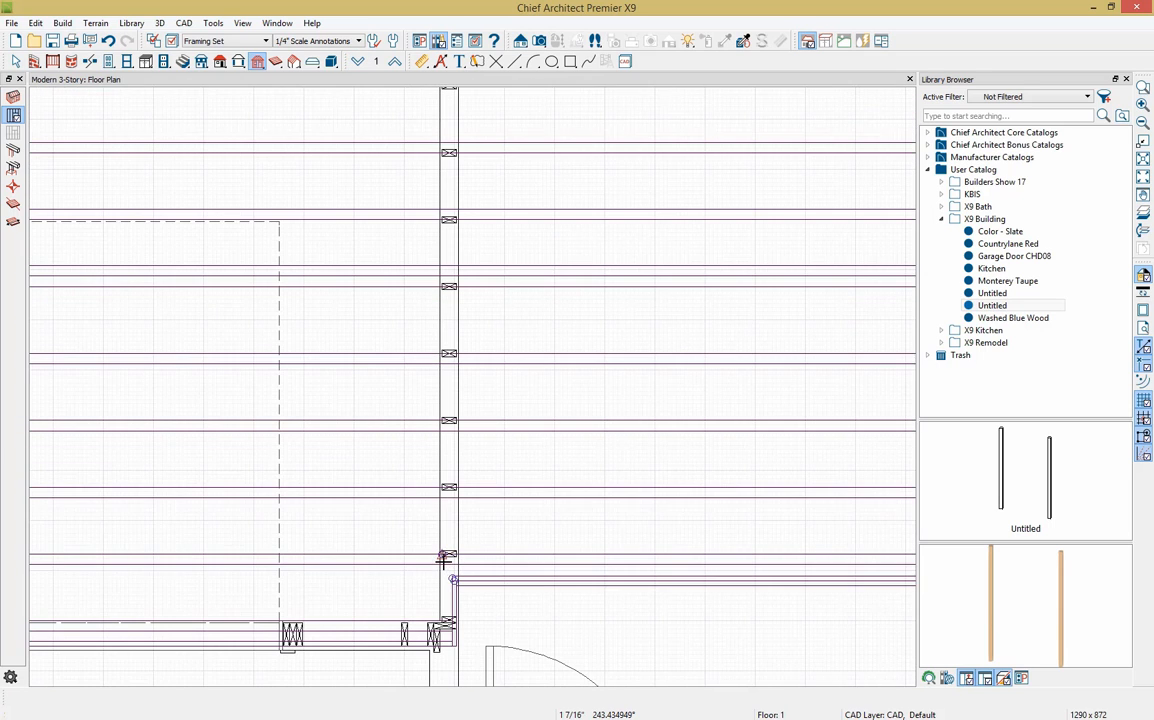
{"action": "scroll", "coordinate": [443, 560], "scroll_direction": "up", "scroll_amount": 2}
{"action": "left_click", "coordinate": [450, 622]}
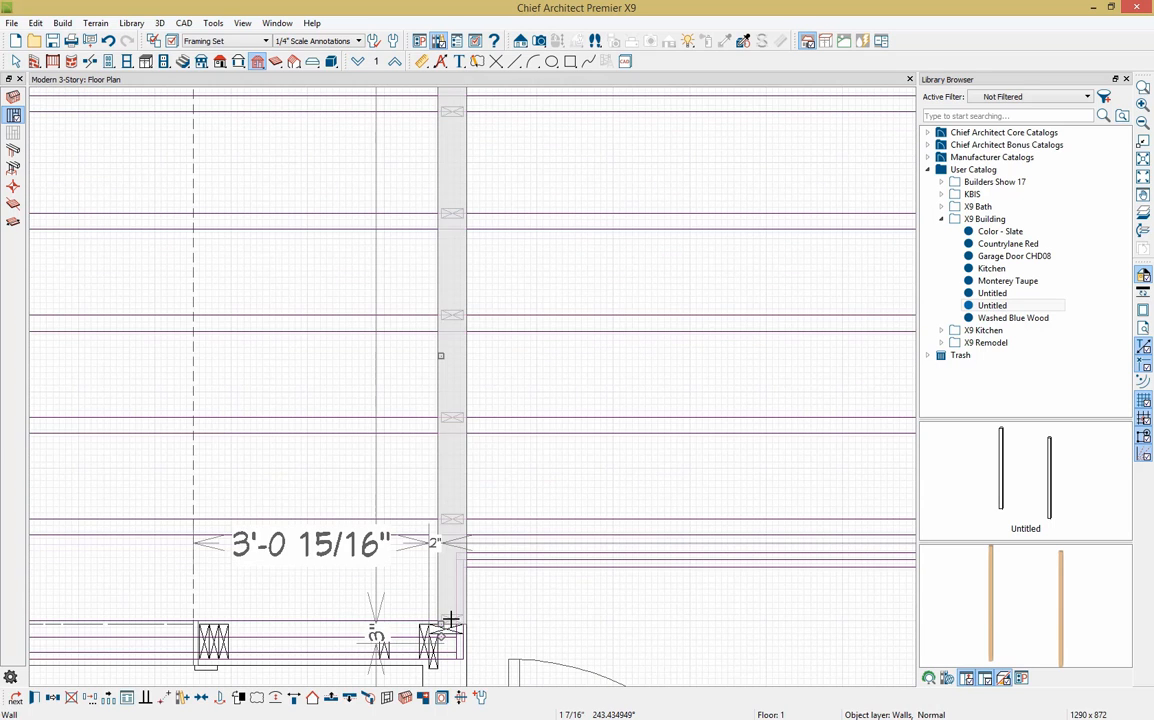
{"action": "left_click", "coordinate": [455, 625]}
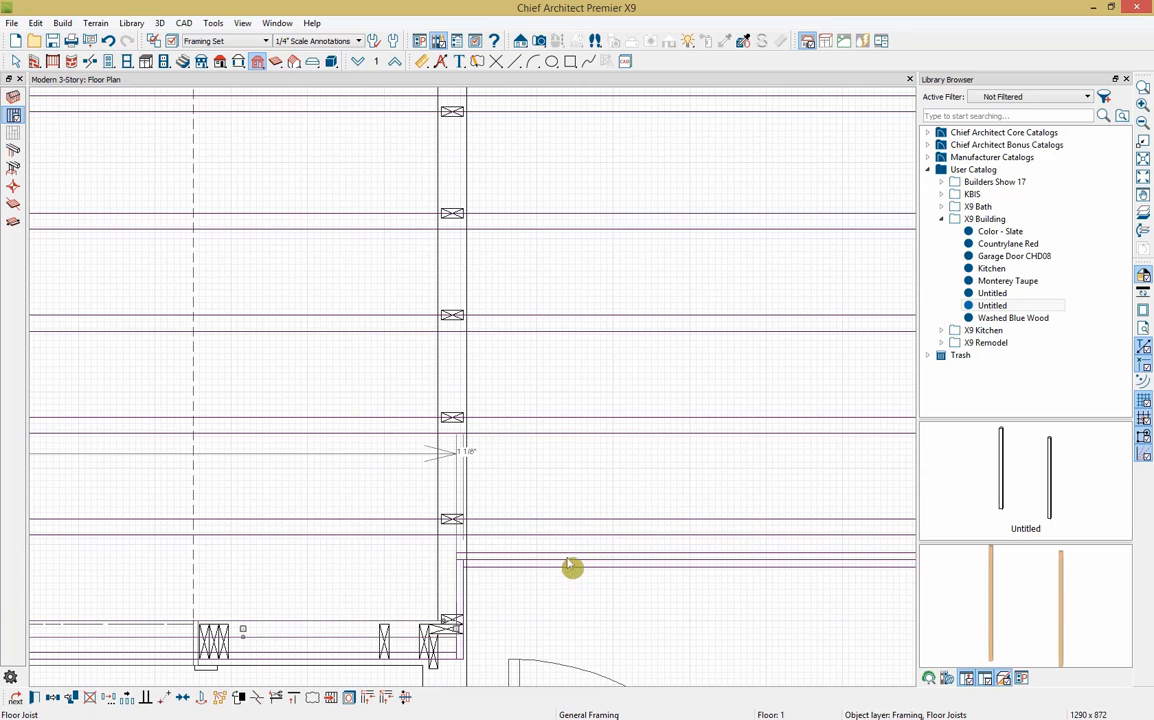
{"action": "scroll", "coordinate": [320, 468], "scroll_direction": "down", "scroll_amount": 3}
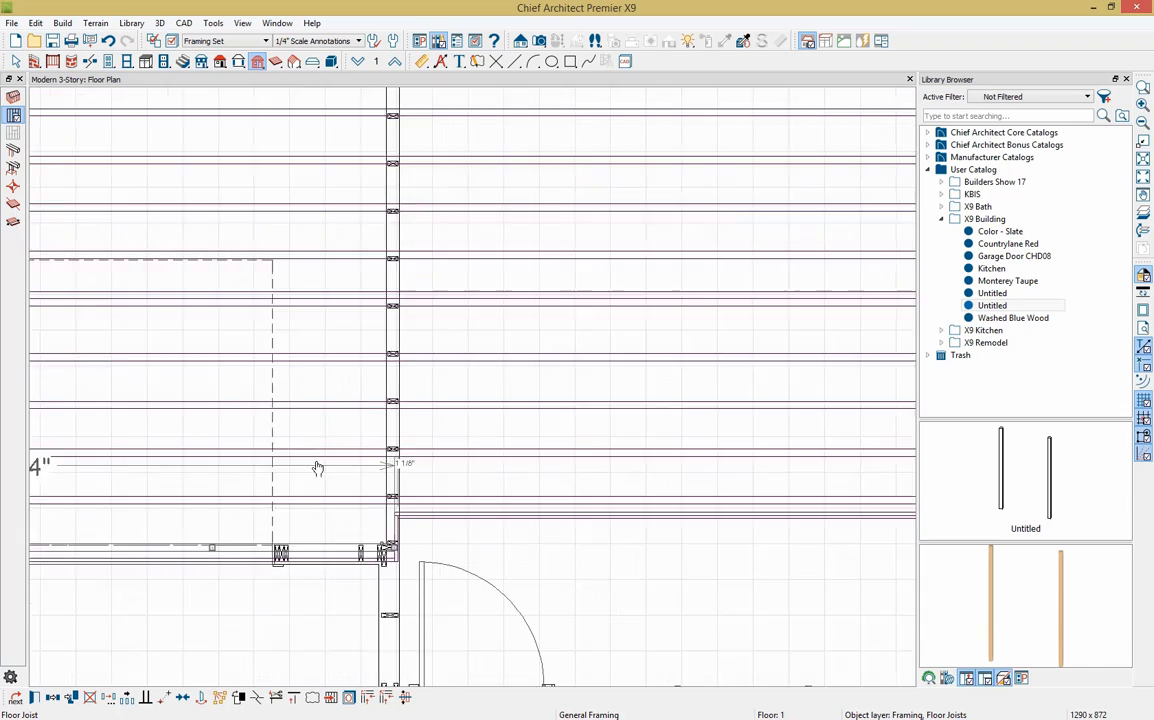
Open a wall framing detail for the exterior wall containing the three-panel sliding door to the porch on floor 1
{"action": "scroll", "coordinate": [317, 468], "scroll_direction": "down", "scroll_amount": 5}
{"action": "key", "text": "space"}
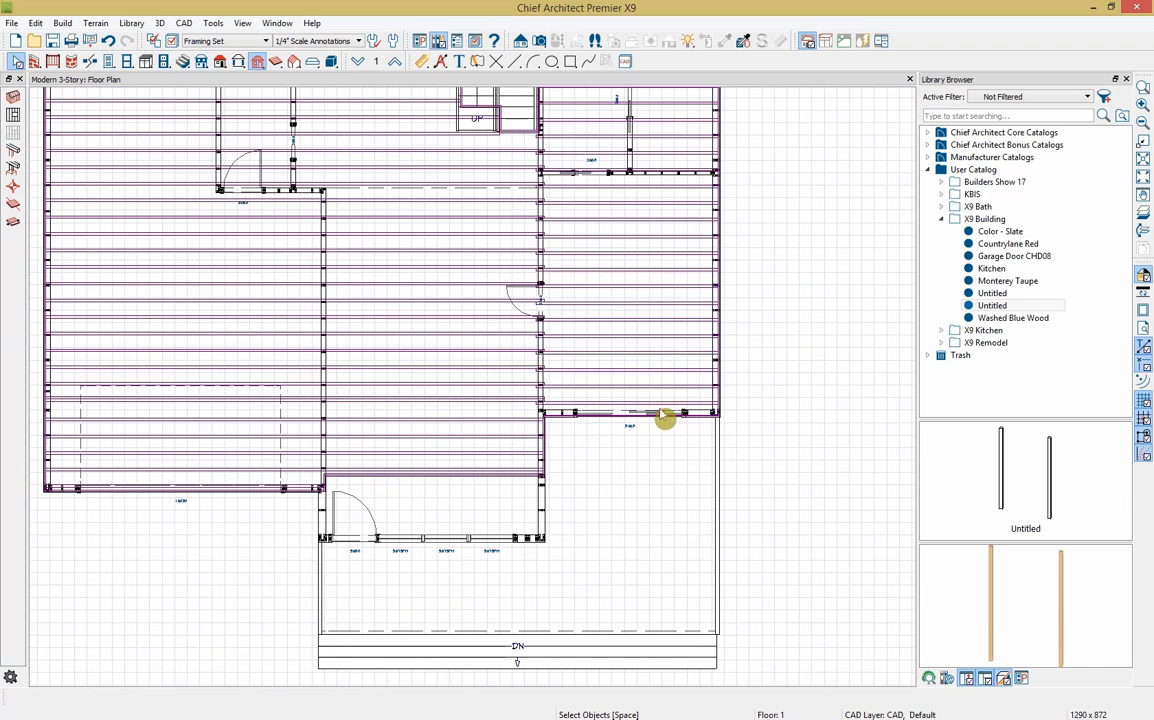
{"action": "left_click", "coordinate": [706, 420]}
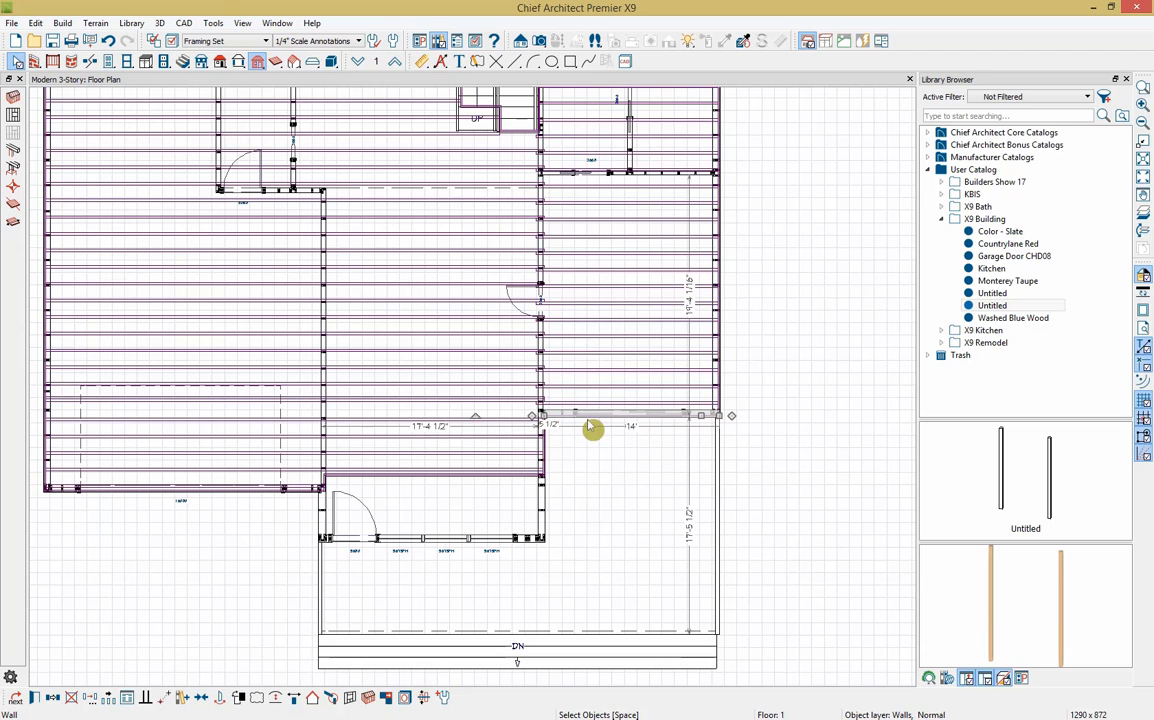
{"action": "left_click", "coordinate": [351, 698]}
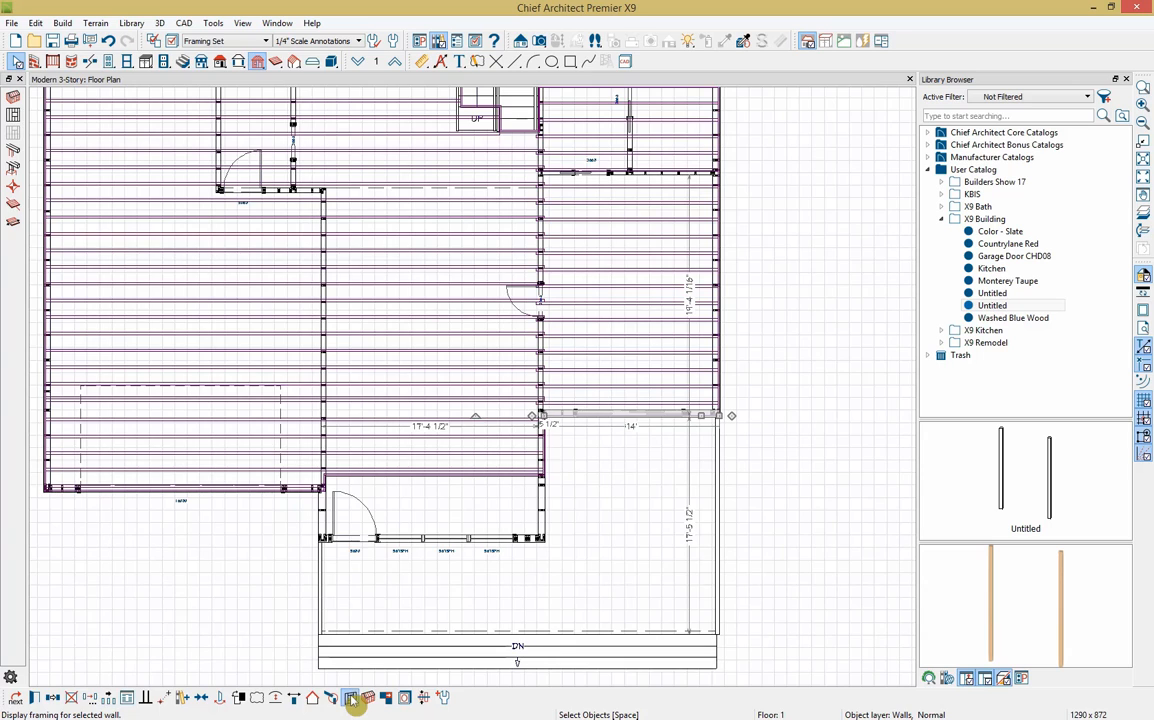
{"action": "scroll", "coordinate": [608, 569], "scroll_direction": "down", "scroll_amount": 1}
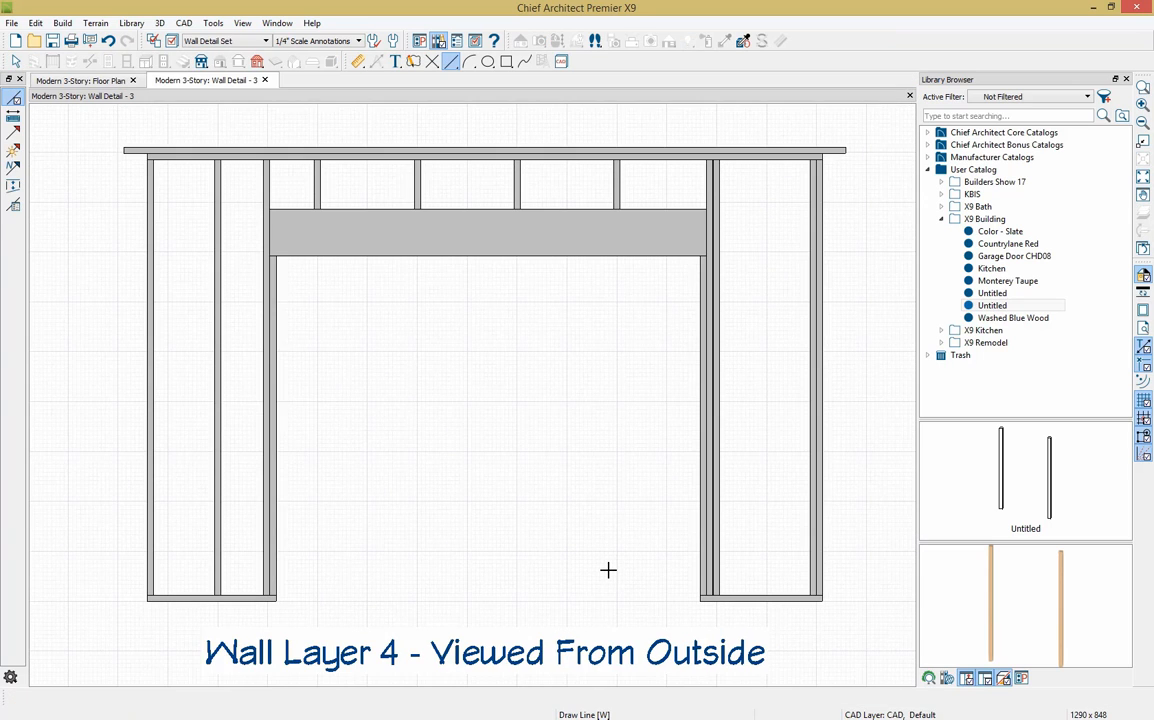
{"action": "scroll", "coordinate": [608, 569], "scroll_direction": "down", "scroll_amount": 1}
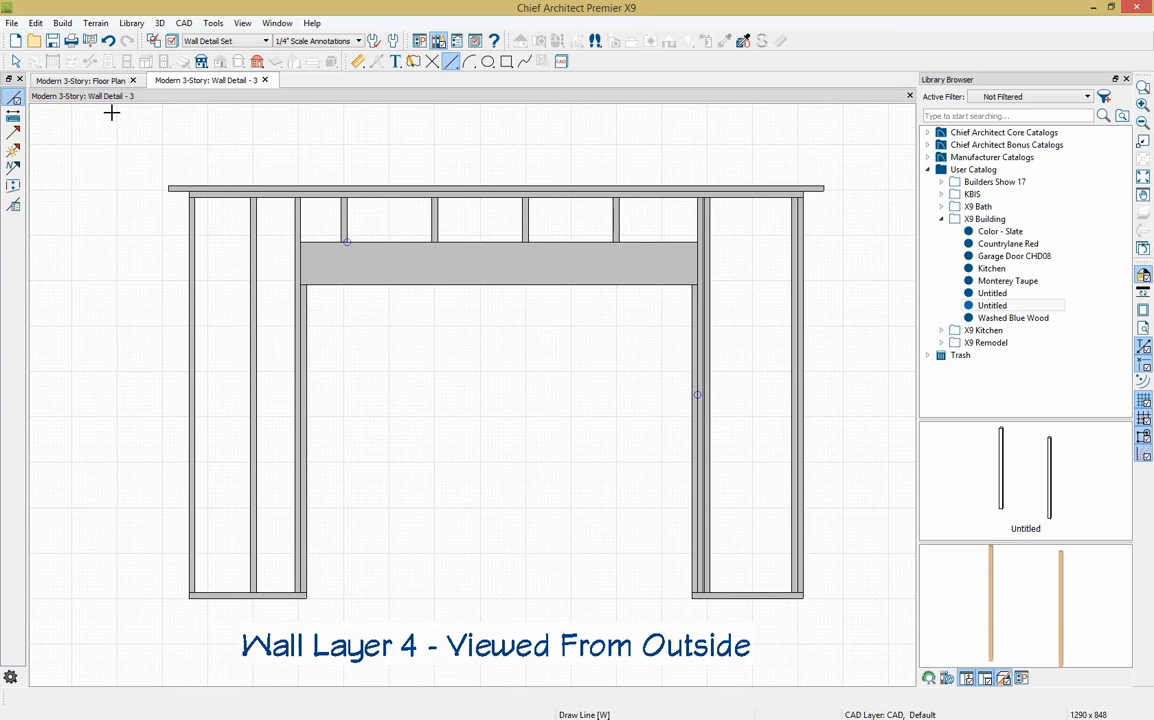
Close the library, tile the floor plan beside the wall detail, and shift the porch sliding door slightly along its wall
{"action": "left_click", "coordinate": [1125, 79]}
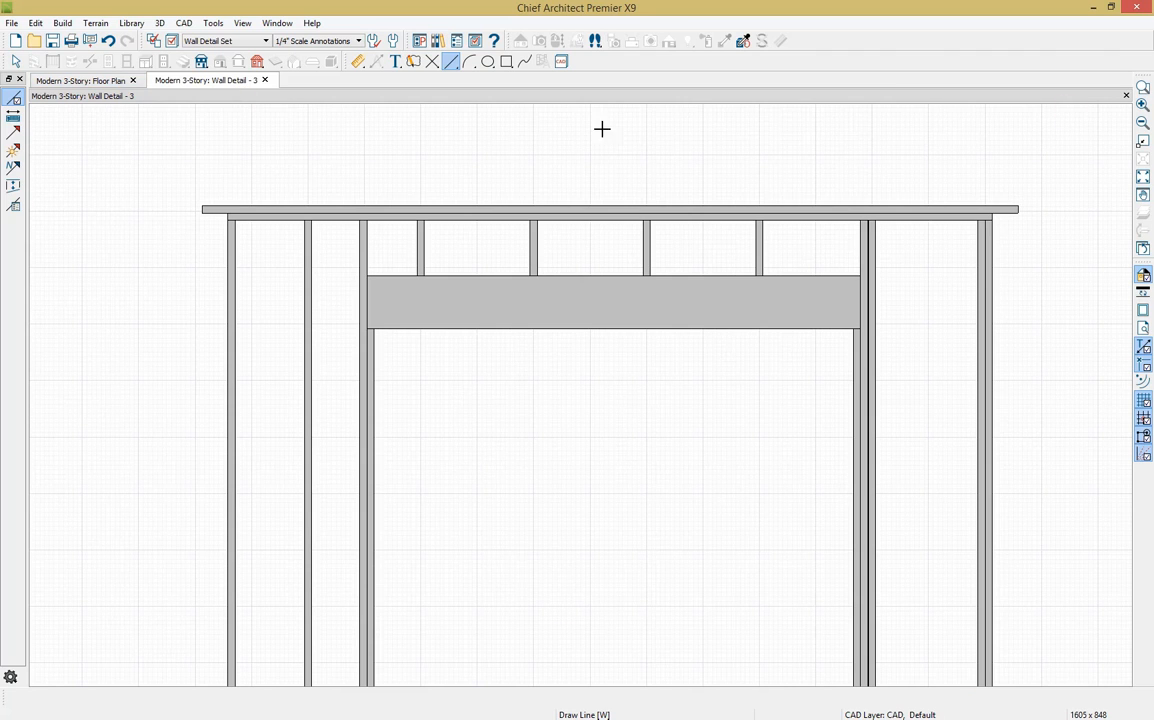
{"action": "left_click_drag", "start_coordinate": [88, 81], "coordinate": [70, 160]}
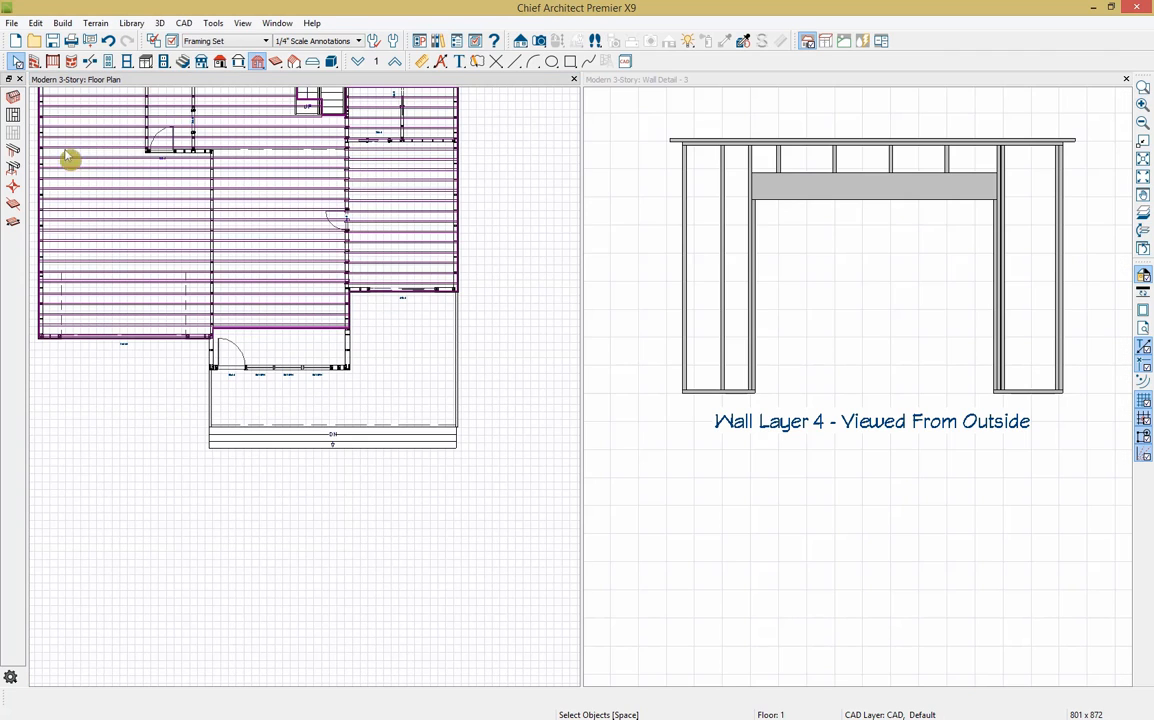
{"action": "left_click", "coordinate": [405, 299]}
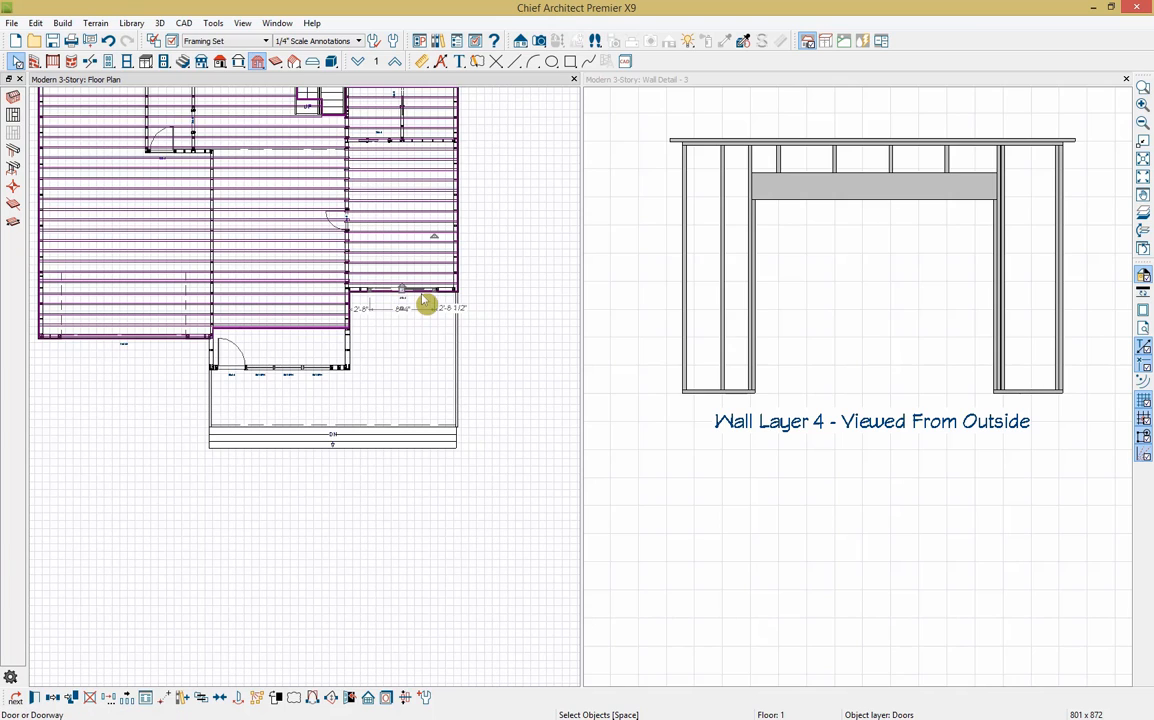
{"action": "left_click_drag", "start_coordinate": [424, 300], "coordinate": [426, 303]}
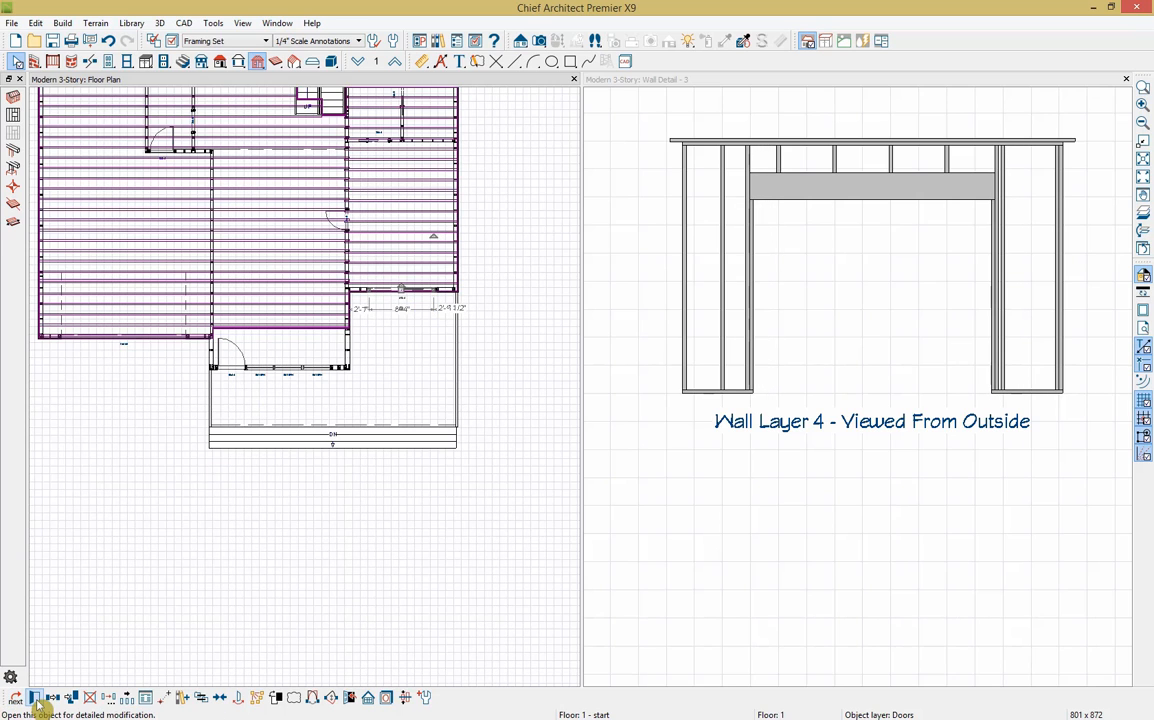
Open the sliding door's framing settings and override the defaults for header inclusion, thickness, count and depth
{"action": "left_click", "coordinate": [55, 697]}
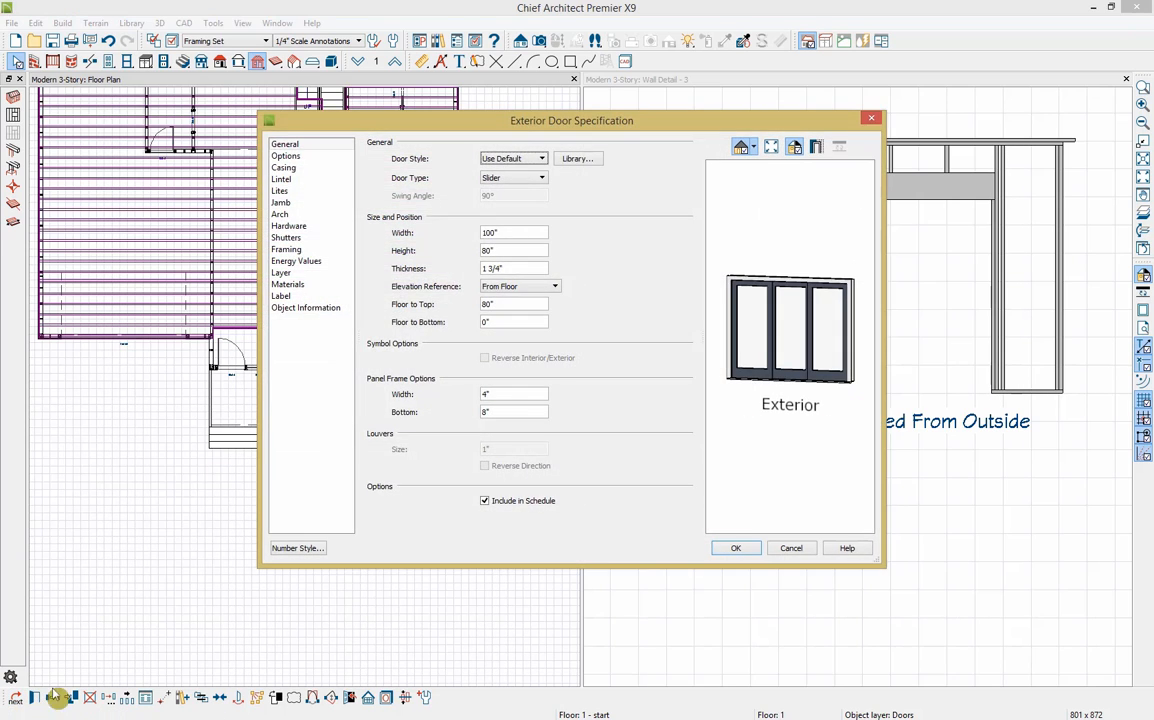
{"action": "left_click", "coordinate": [300, 250]}
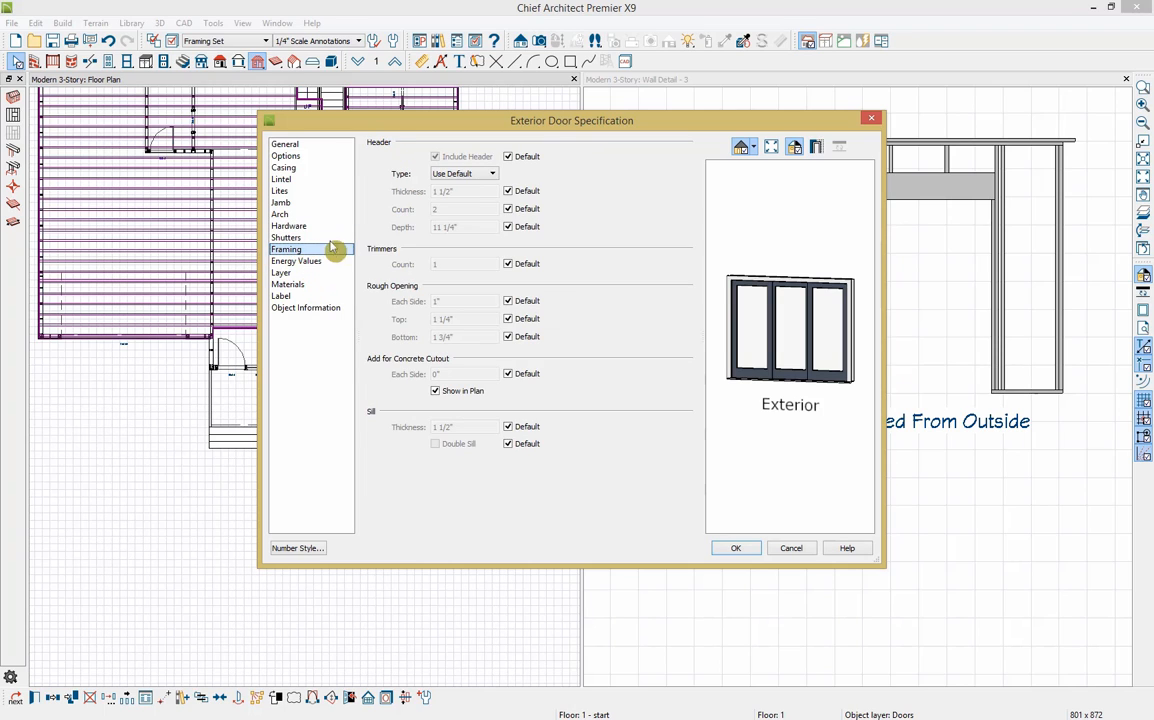
{"action": "left_click", "coordinate": [530, 158]}
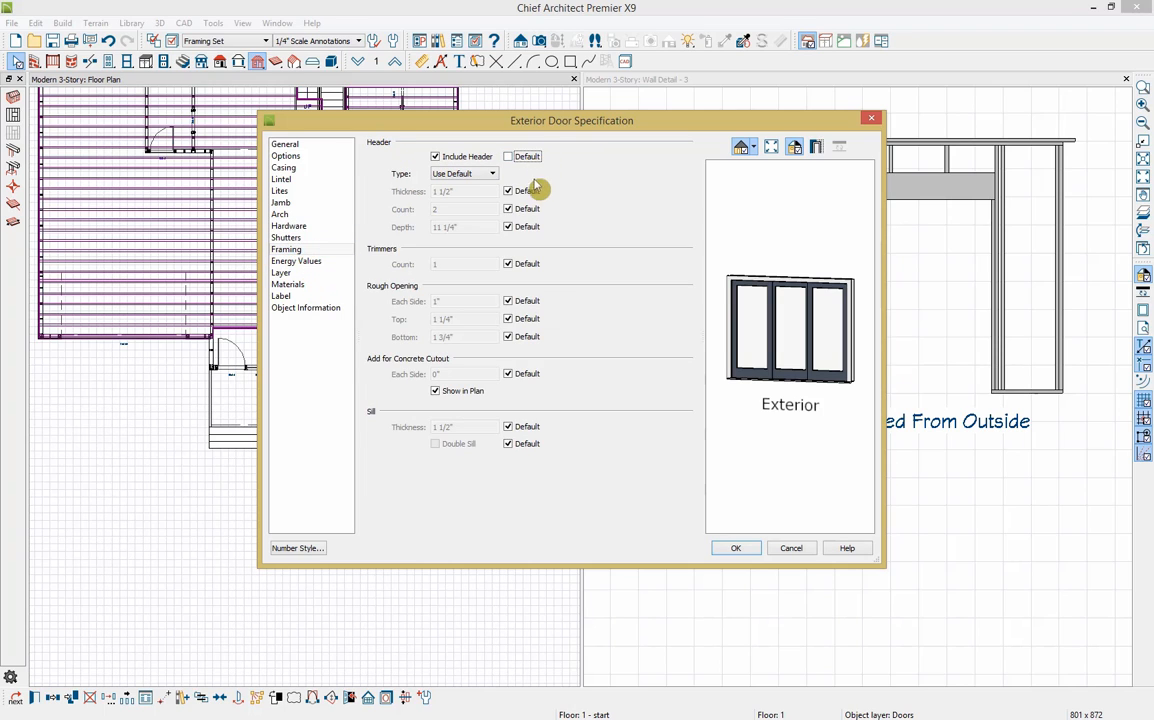
{"action": "left_click", "coordinate": [527, 191]}
{"action": "left_click", "coordinate": [527, 209]}
{"action": "left_click", "coordinate": [529, 228]}
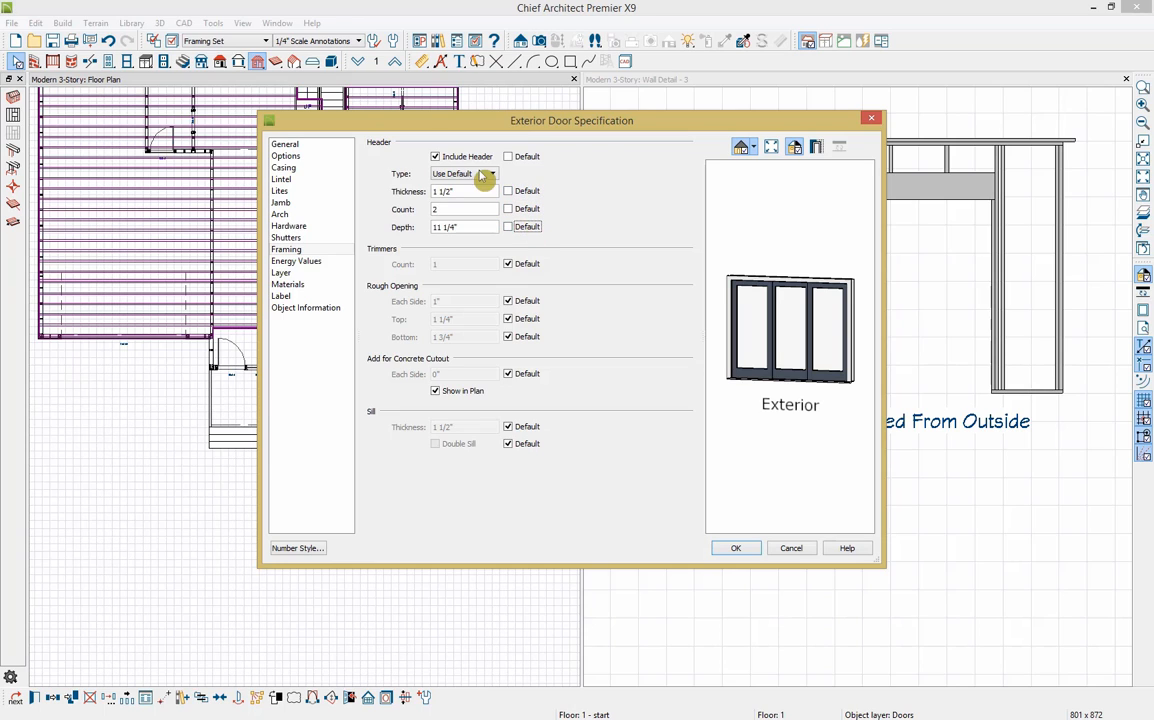
Set the sliding door's header type to Glulam and its depth to 14 inches, and apply the changes
{"action": "left_click", "coordinate": [484, 178]}
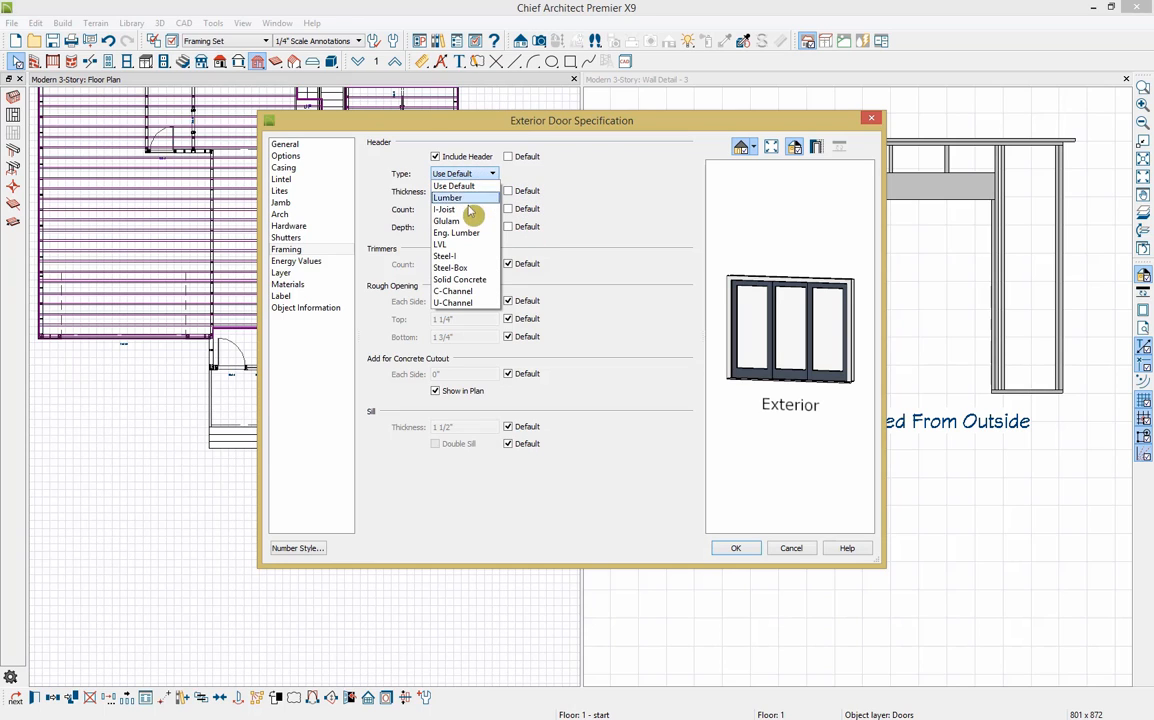
{"action": "left_click", "coordinate": [460, 221]}
{"action": "left_click", "coordinate": [467, 193]}
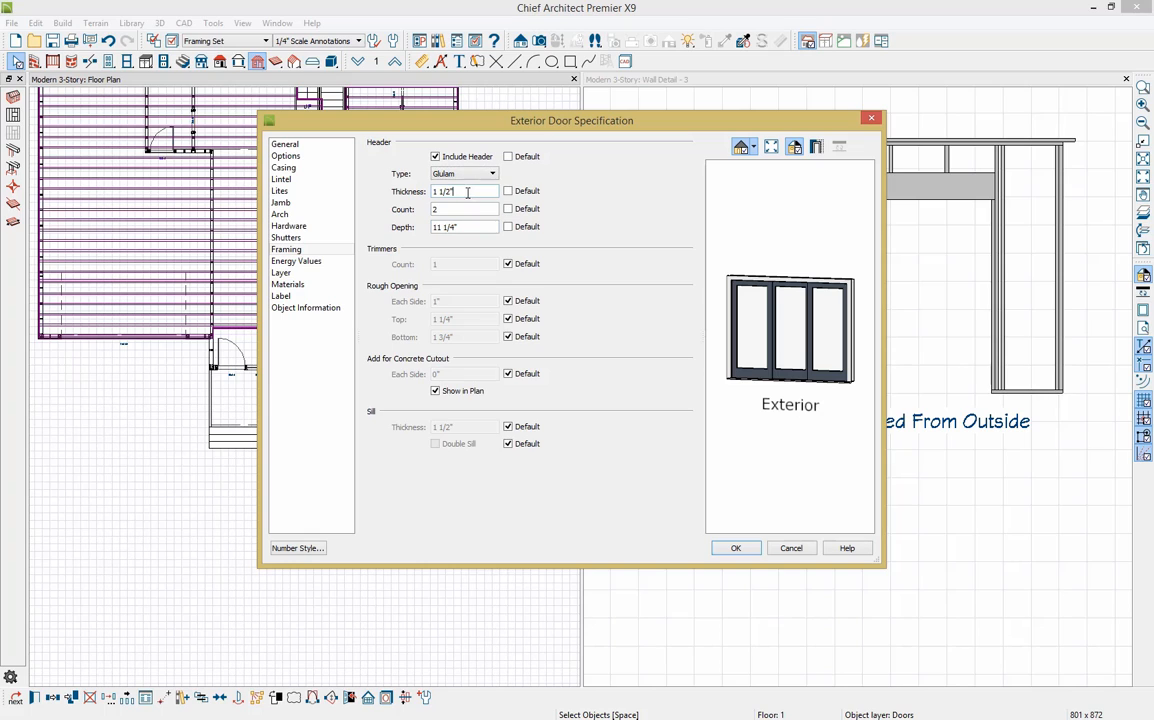
{"action": "left_click", "coordinate": [435, 210]}
{"action": "type", "text": "14"}
{"action": "left_click", "coordinate": [737, 549]}
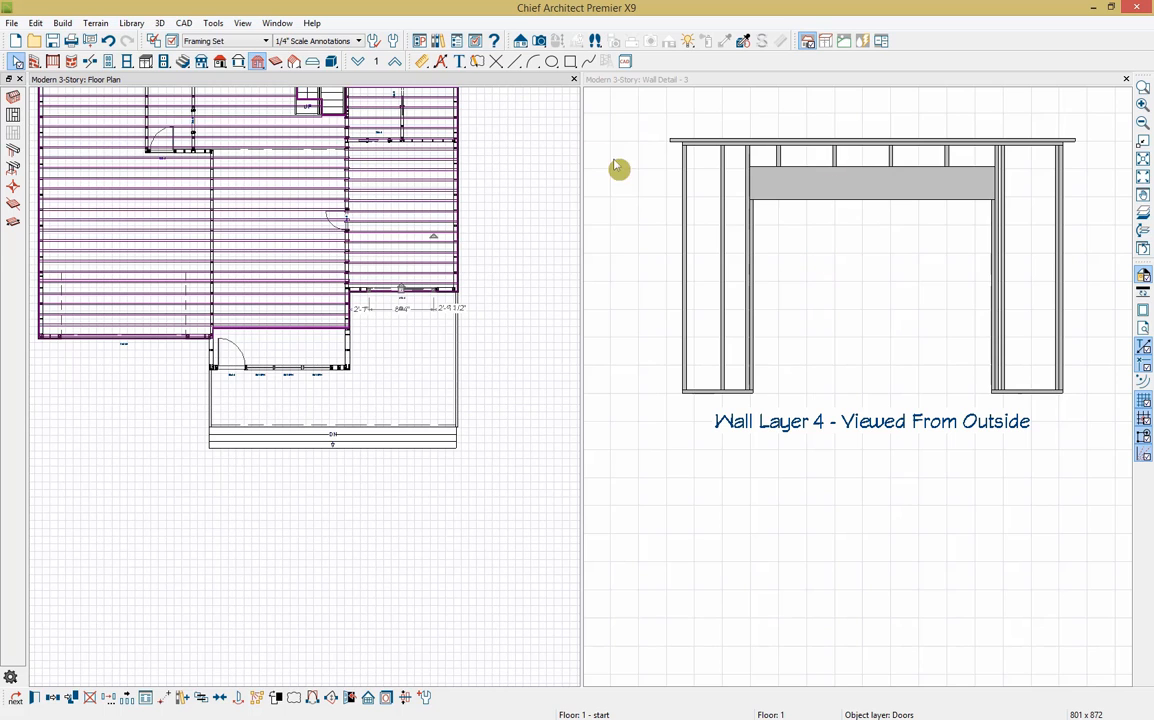
Close the wall detail and switch the floor plan to the Default Set layer set
{"action": "left_click", "coordinate": [1127, 80]}
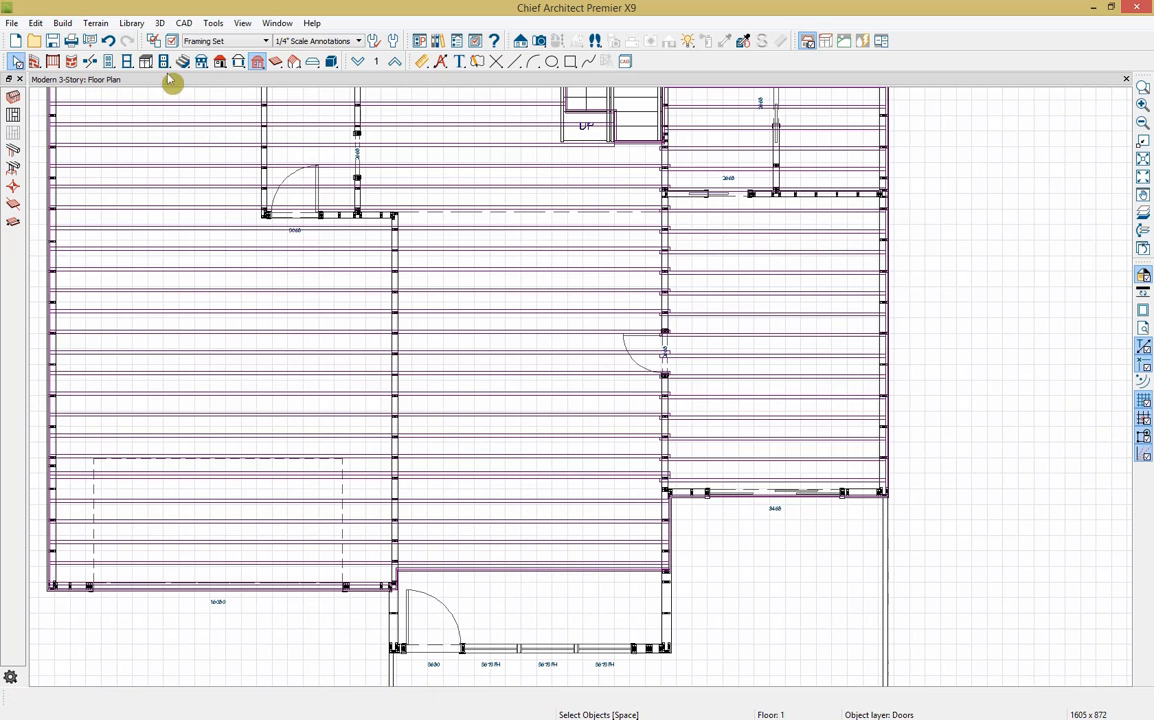
{"action": "left_click", "coordinate": [205, 41]}
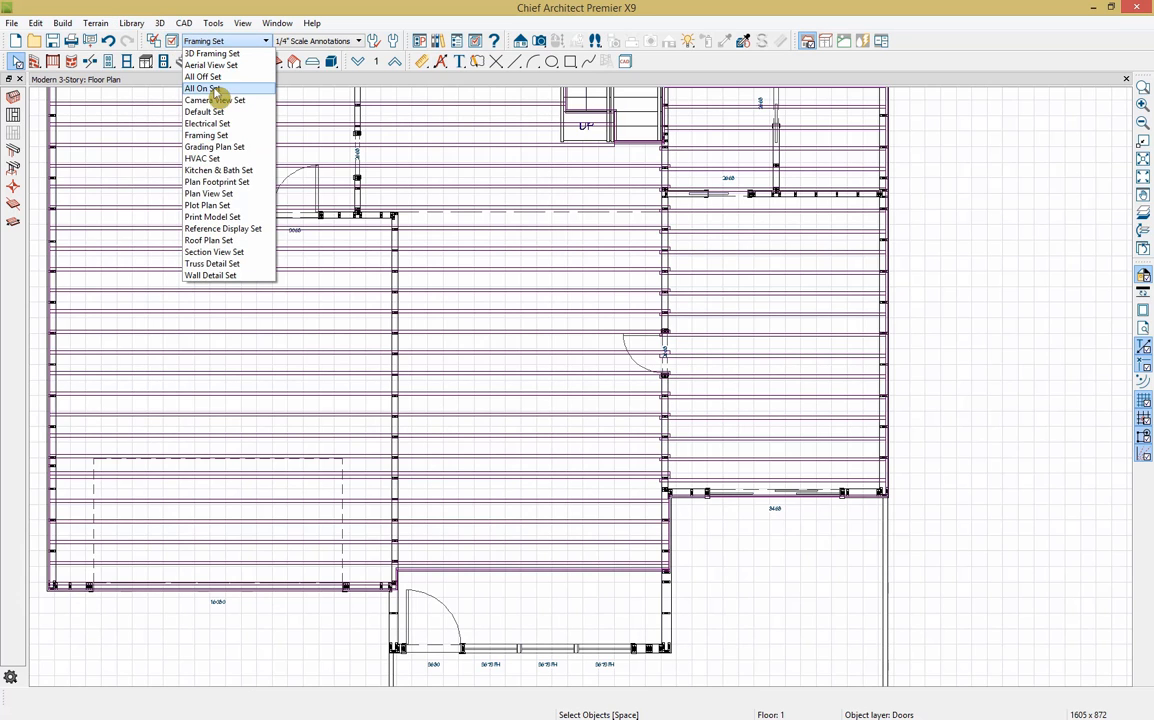
{"action": "left_click", "coordinate": [213, 112]}
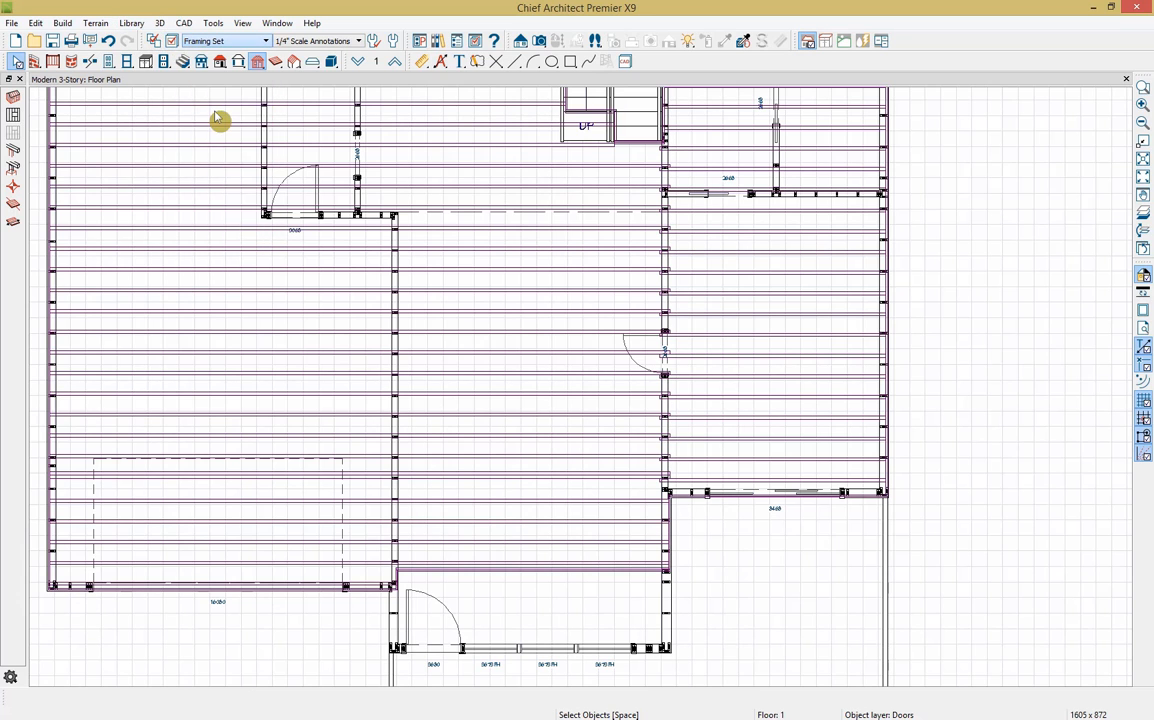
{"action": "scroll", "coordinate": [451, 373], "scroll_direction": "down", "scroll_amount": 4}
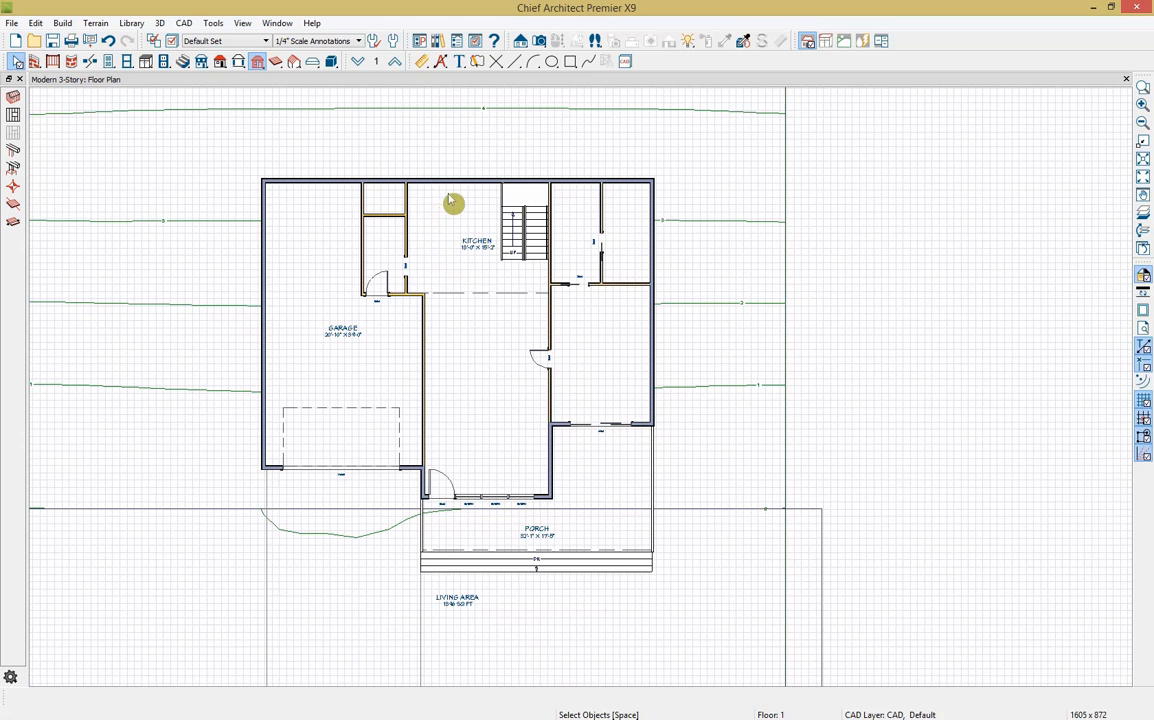
Create a full camera view looking from the living area into the kitchen and tile it beside the floor plan
{"action": "left_click", "coordinate": [539, 40]}
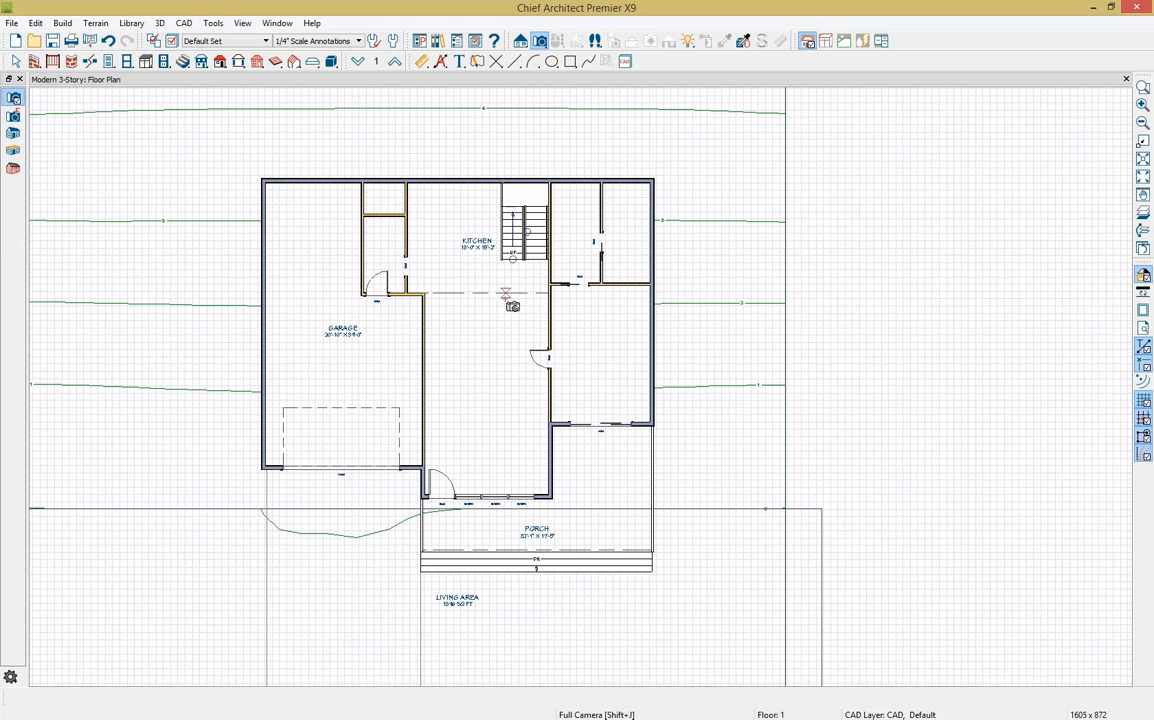
{"action": "left_click_drag", "start_coordinate": [495, 329], "coordinate": [471, 286]}
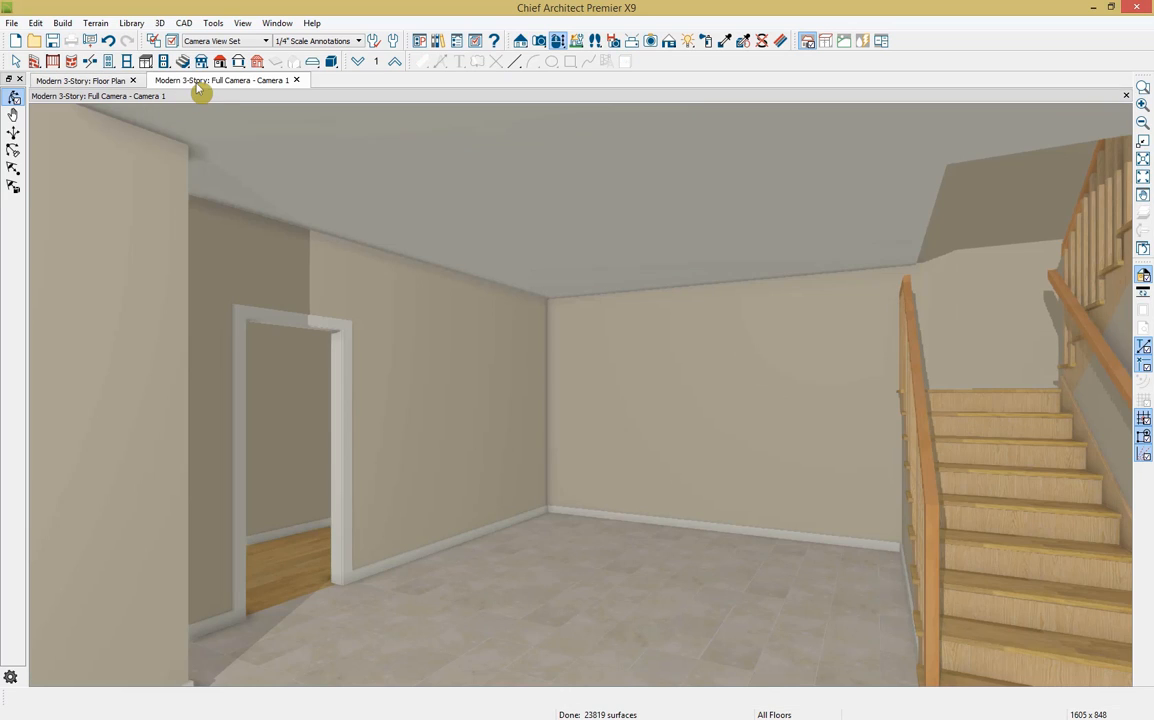
{"action": "left_click_drag", "start_coordinate": [85, 134], "coordinate": [70, 147]}
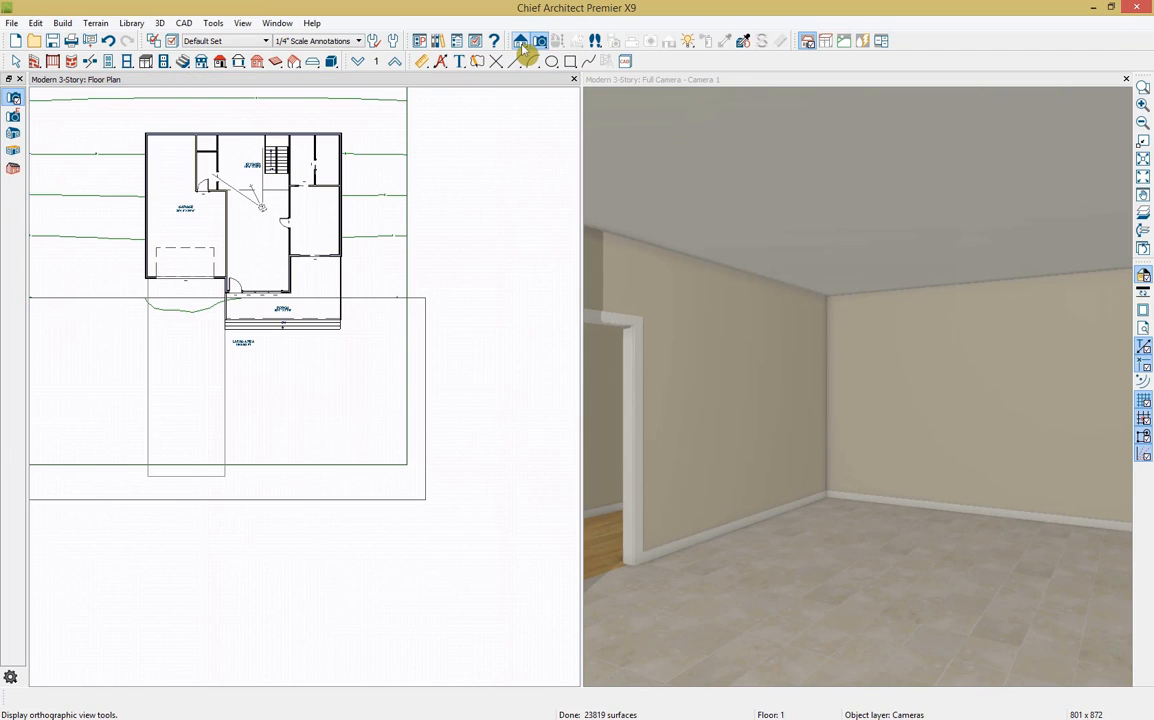
Place the Kitchen block from the X9 Building user catalog folder just outside the rear wall behind the kitchen
{"action": "left_click", "coordinate": [438, 41]}
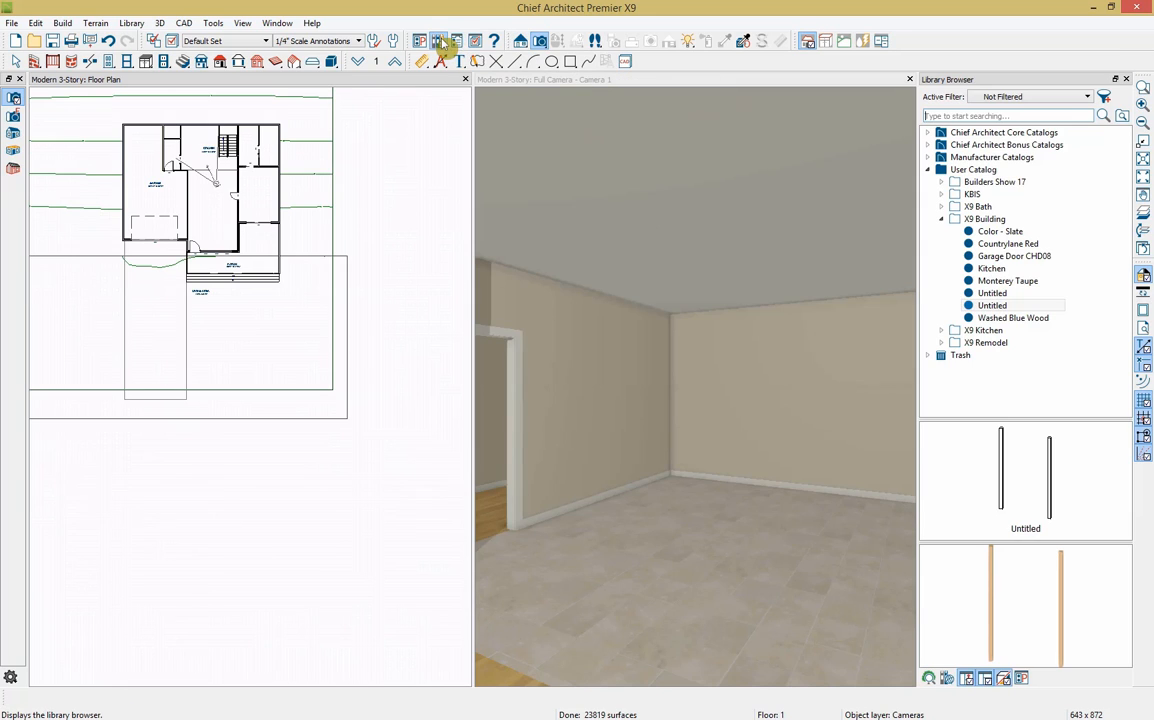
{"action": "left_click", "coordinate": [1025, 270]}
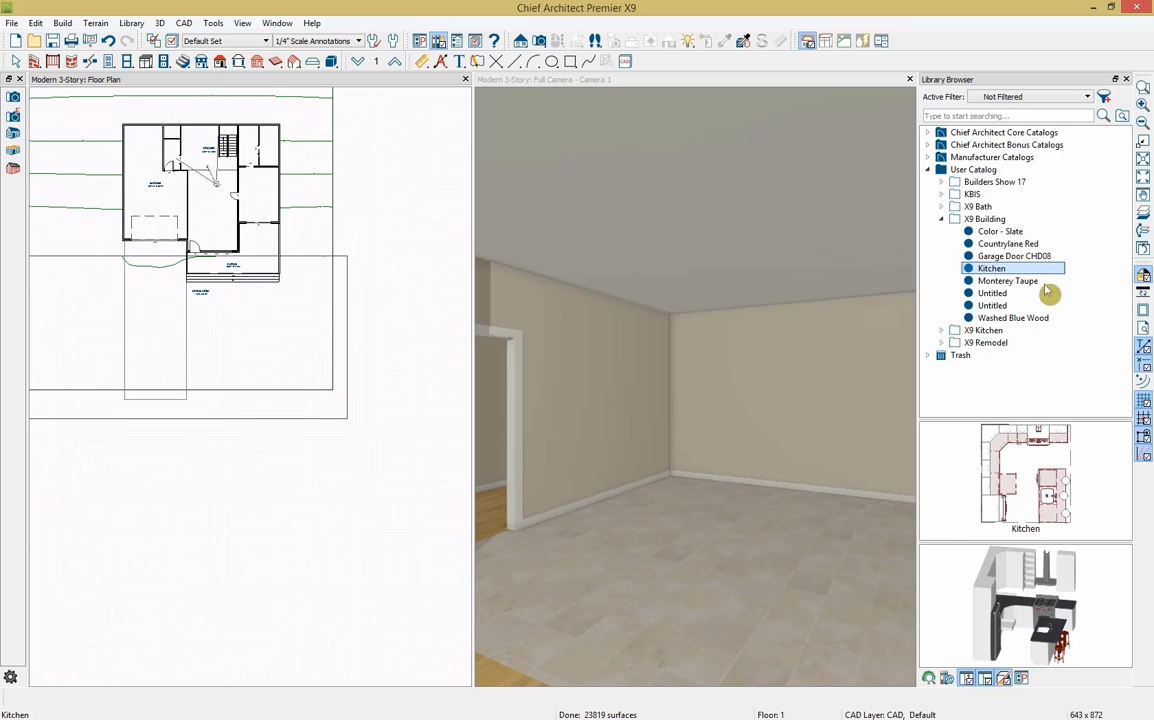
{"action": "left_click", "coordinate": [1028, 462]}
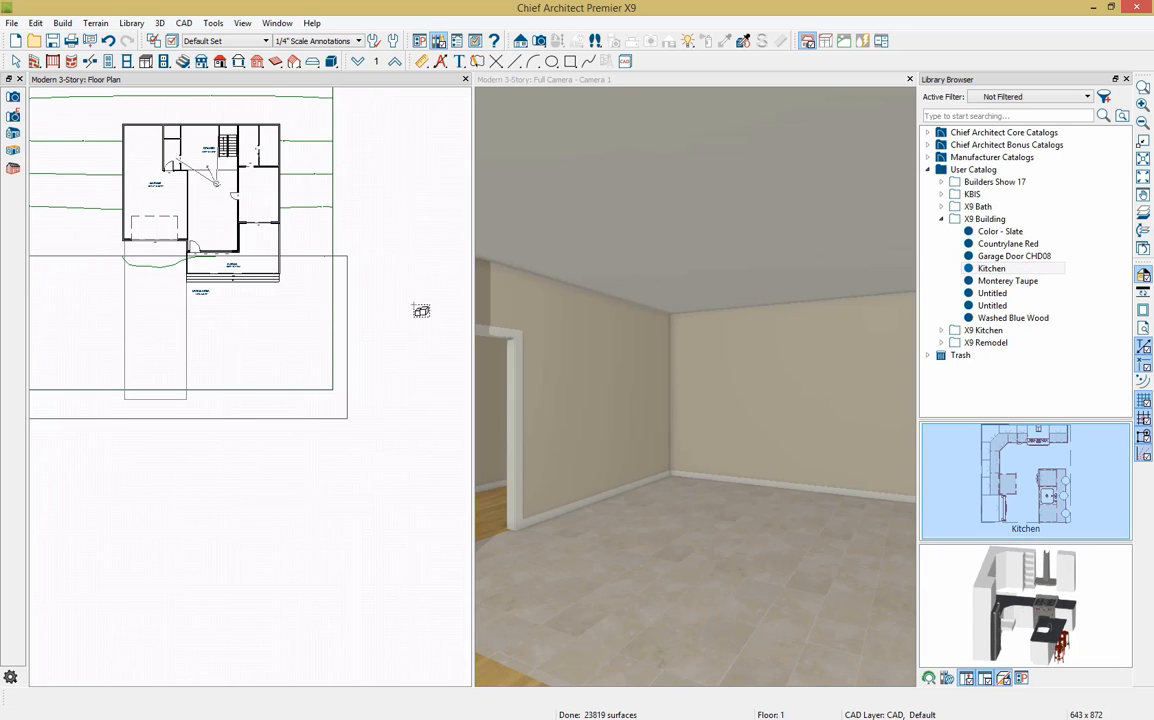
{"action": "scroll", "coordinate": [205, 146], "scroll_direction": "up", "scroll_amount": 5}
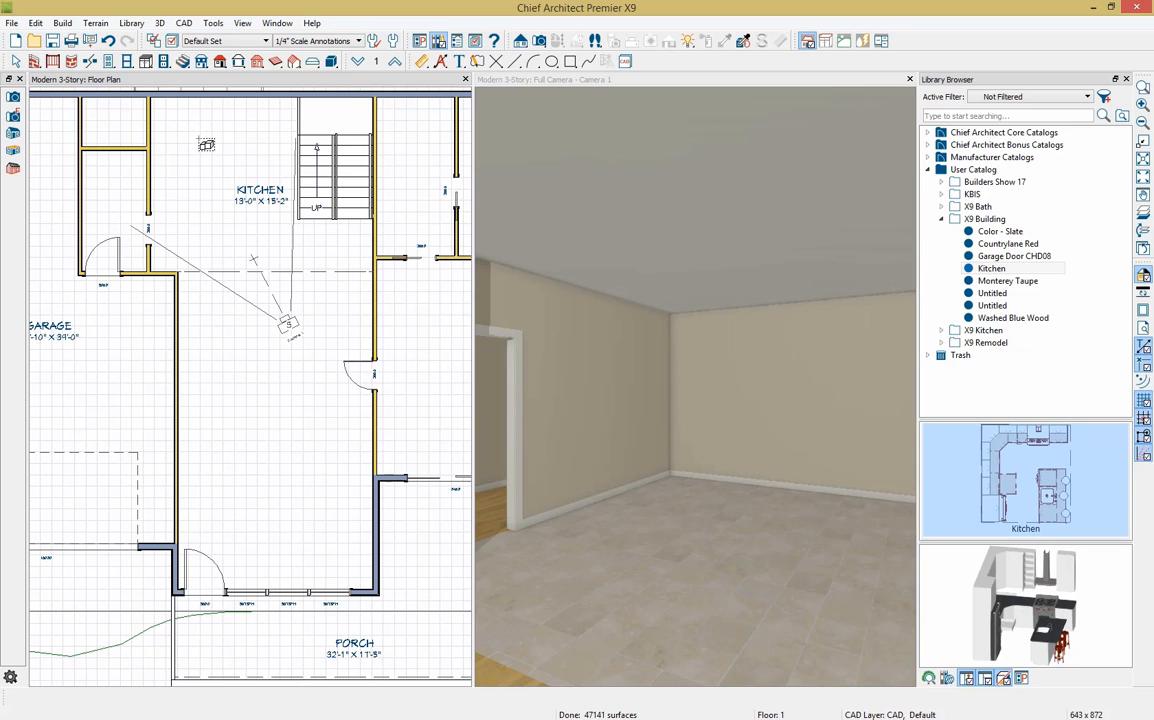
{"action": "scroll", "coordinate": [205, 146], "scroll_direction": "down", "scroll_amount": 3}
{"action": "left_click", "coordinate": [229, 210]}
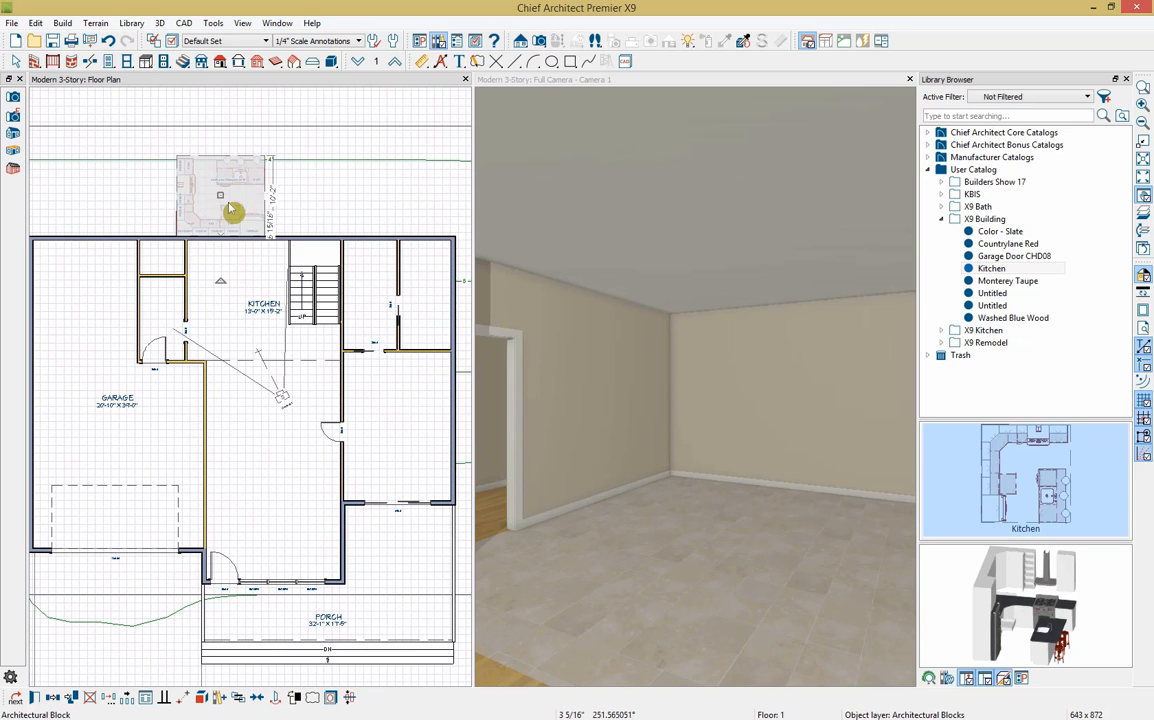
Move the kitchen block into the kitchen and rotate it so its cabinets fit against the rear and garage-side walls
{"action": "left_click_drag", "start_coordinate": [222, 205], "coordinate": [240, 293]}
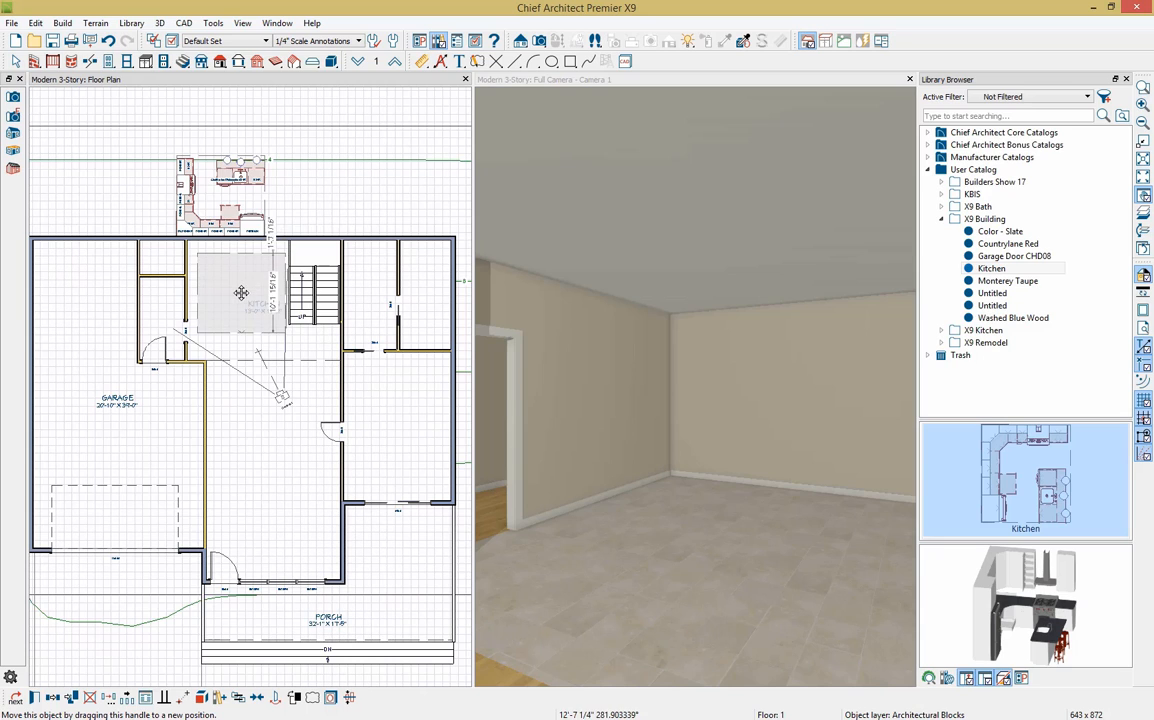
{"action": "left_click_drag", "start_coordinate": [231, 383], "coordinate": [146, 260]}
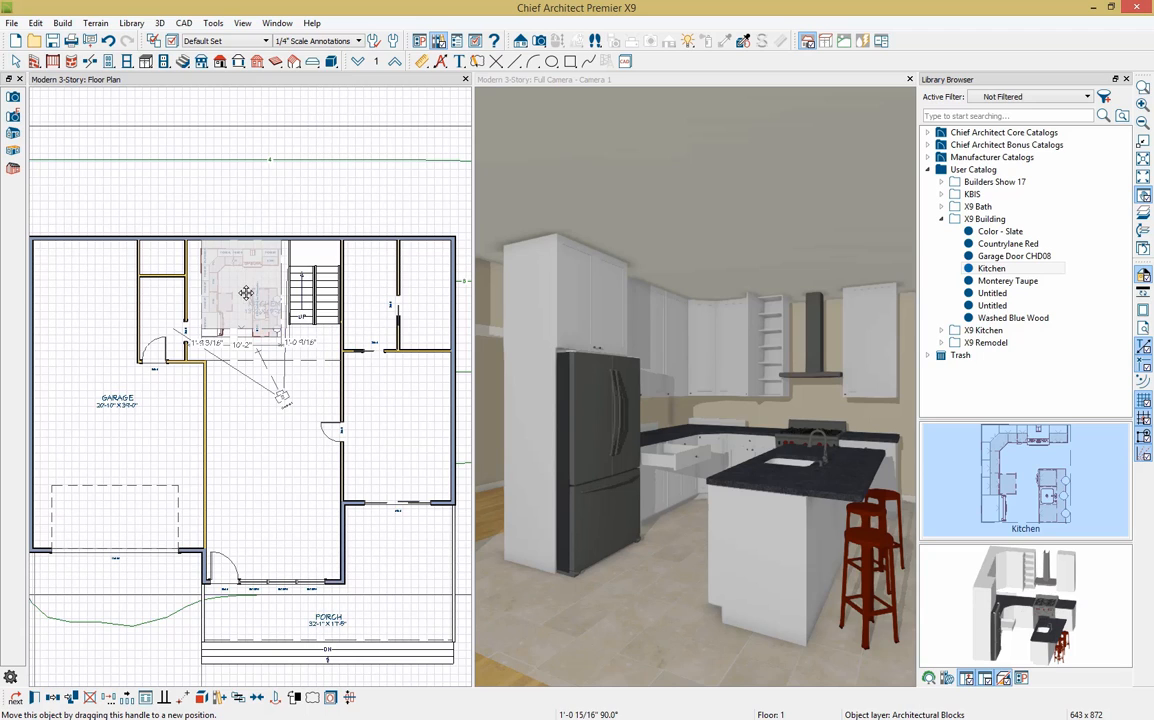
{"action": "left_click_drag", "start_coordinate": [246, 293], "coordinate": [223, 286]}
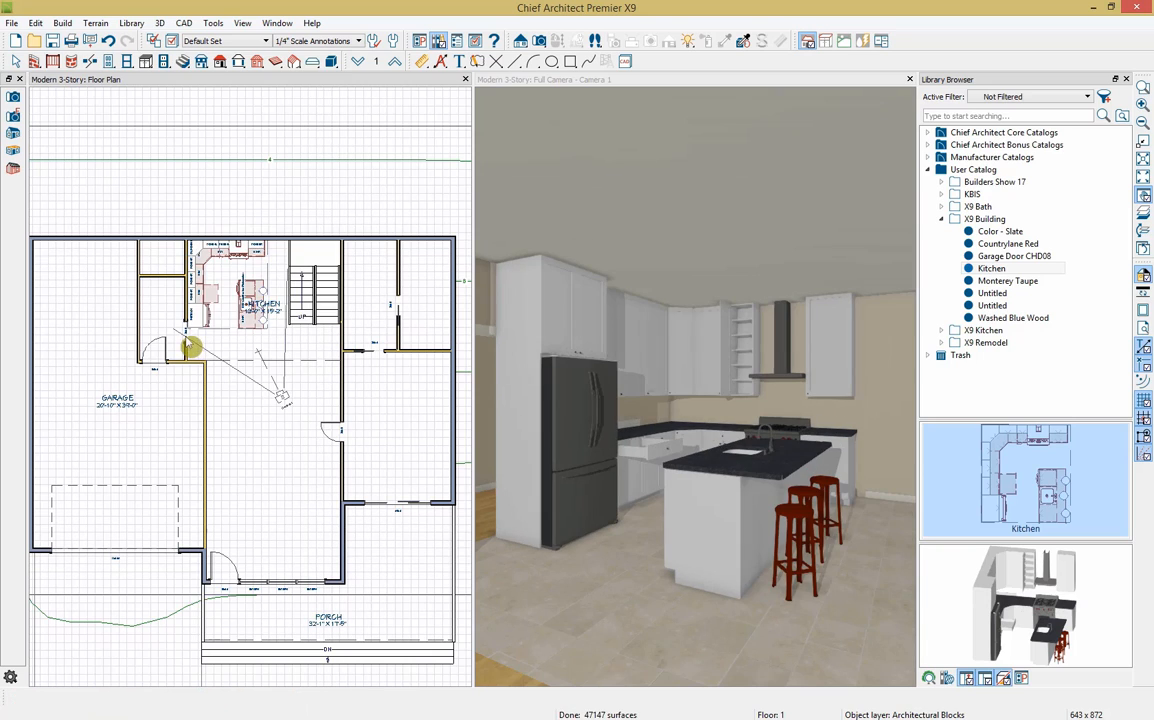
Shift the doorway in the kitchen's garage-side wall slightly toward the front of the house, and close the library
{"action": "left_click", "coordinate": [187, 337]}
{"action": "left_click_drag", "start_coordinate": [187, 332], "coordinate": [186, 343]}
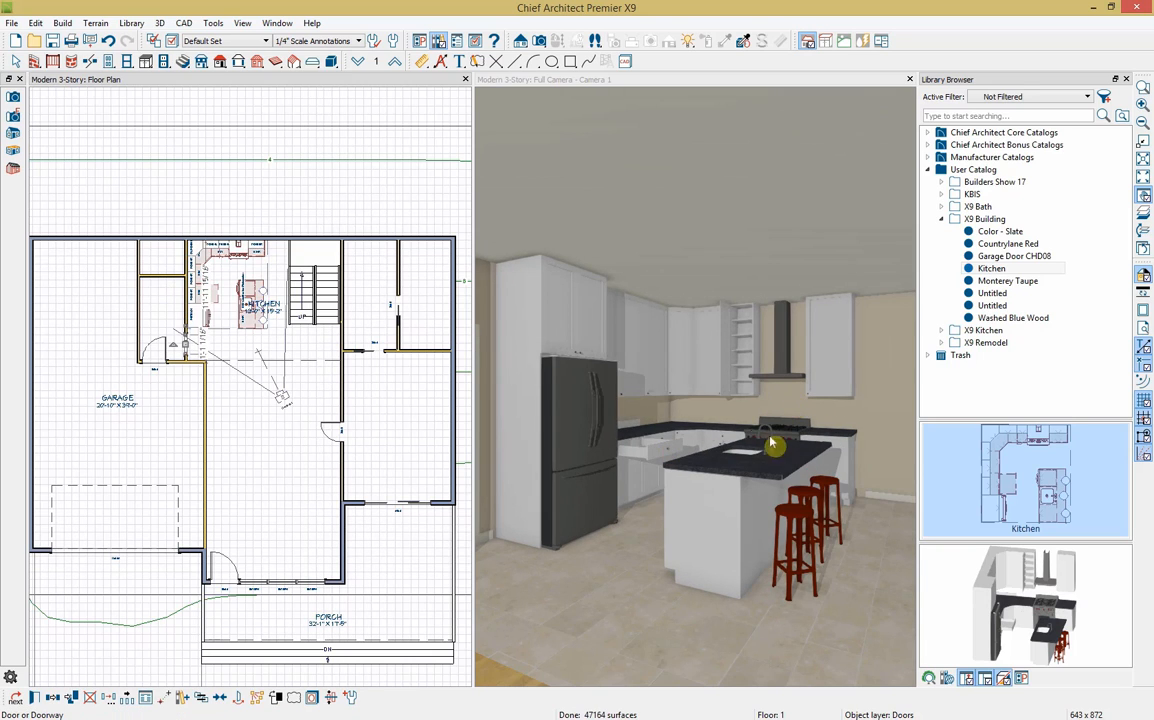
{"action": "left_click", "coordinate": [1126, 80]}
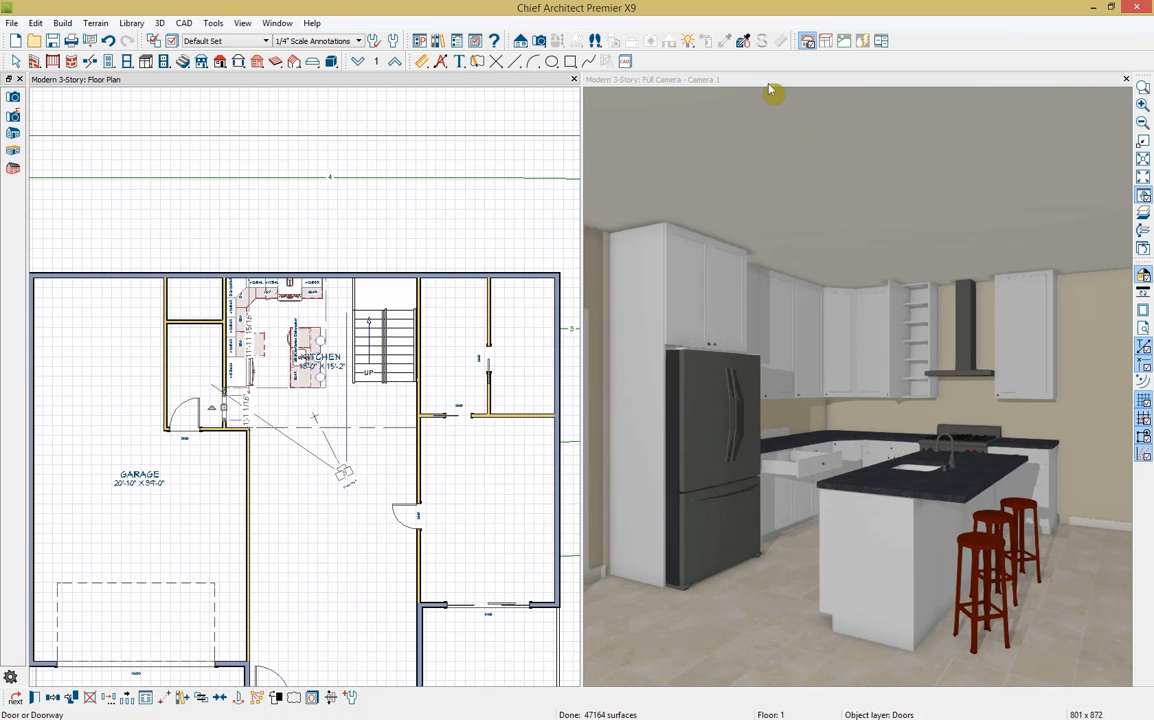
Explode the kitchen architectural block in the camera view and select the wall cabinet to the right of the range hood
{"action": "middle_click_drag", "start_coordinate": [1054, 526], "coordinate": [1008, 497]}
{"action": "left_click", "coordinate": [842, 620]}
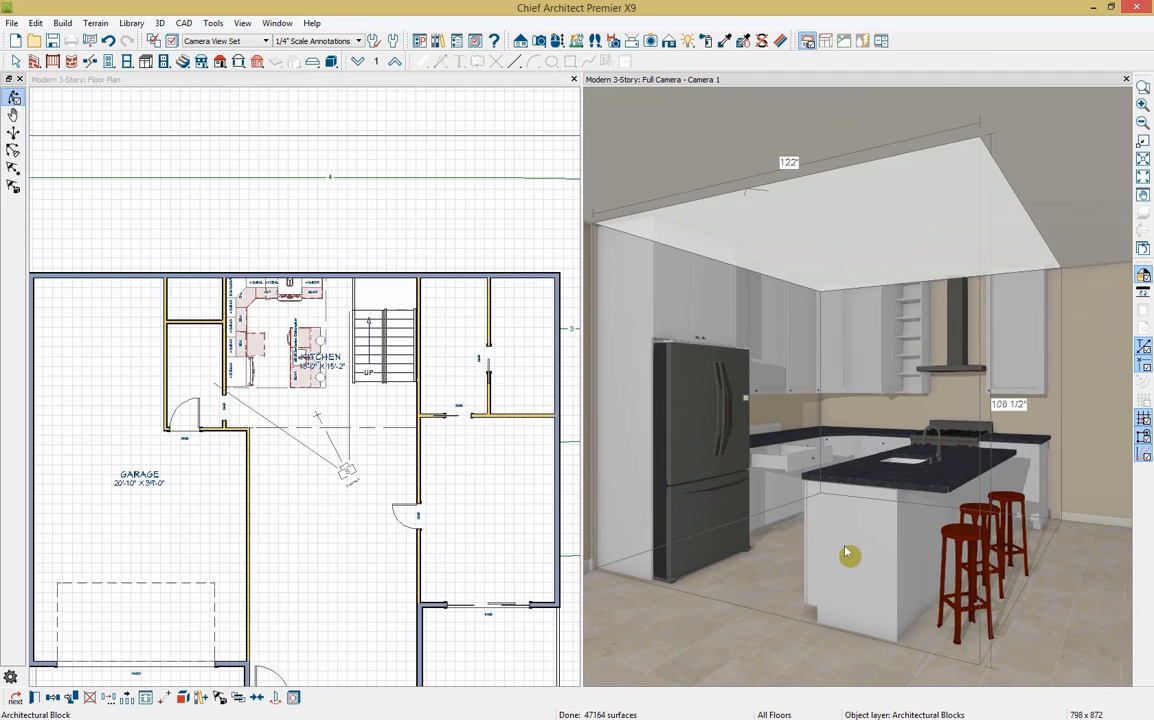
{"action": "left_click", "coordinate": [184, 699]}
{"action": "left_click", "coordinate": [1018, 349]}
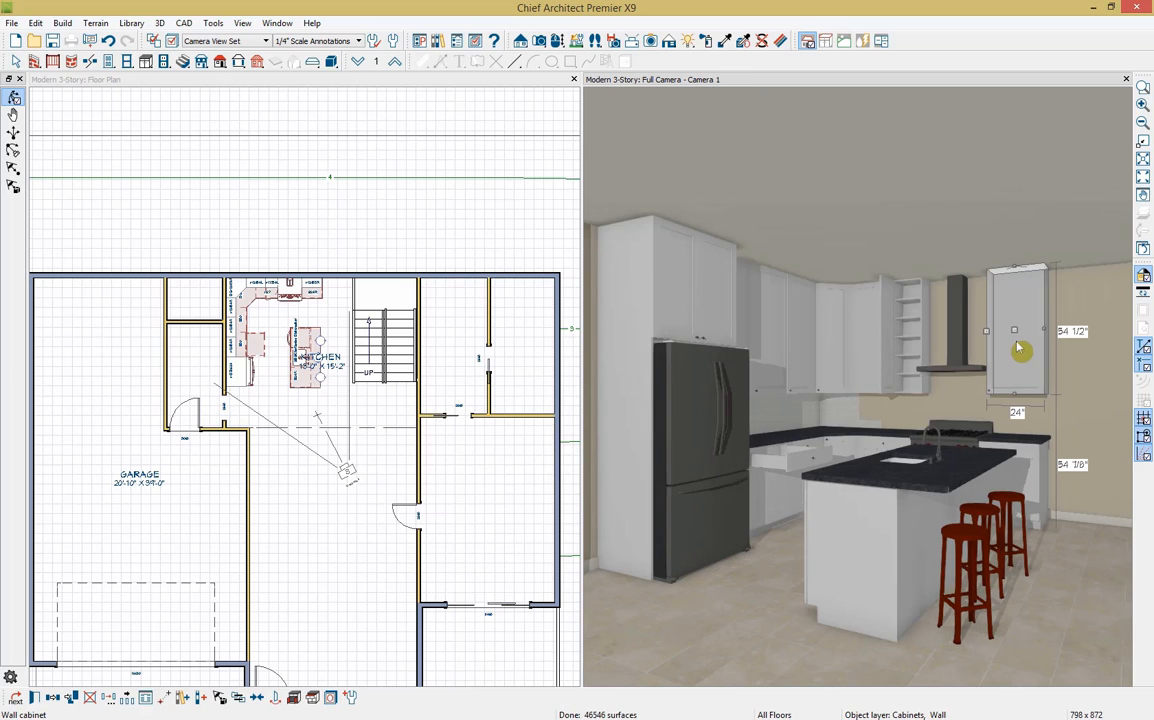
Widen the wall cabinet beside the range hood to 33 inches and the base cabinet below it to 30 inches
{"action": "left_click_drag", "start_coordinate": [1049, 328], "coordinate": [1063, 329]}
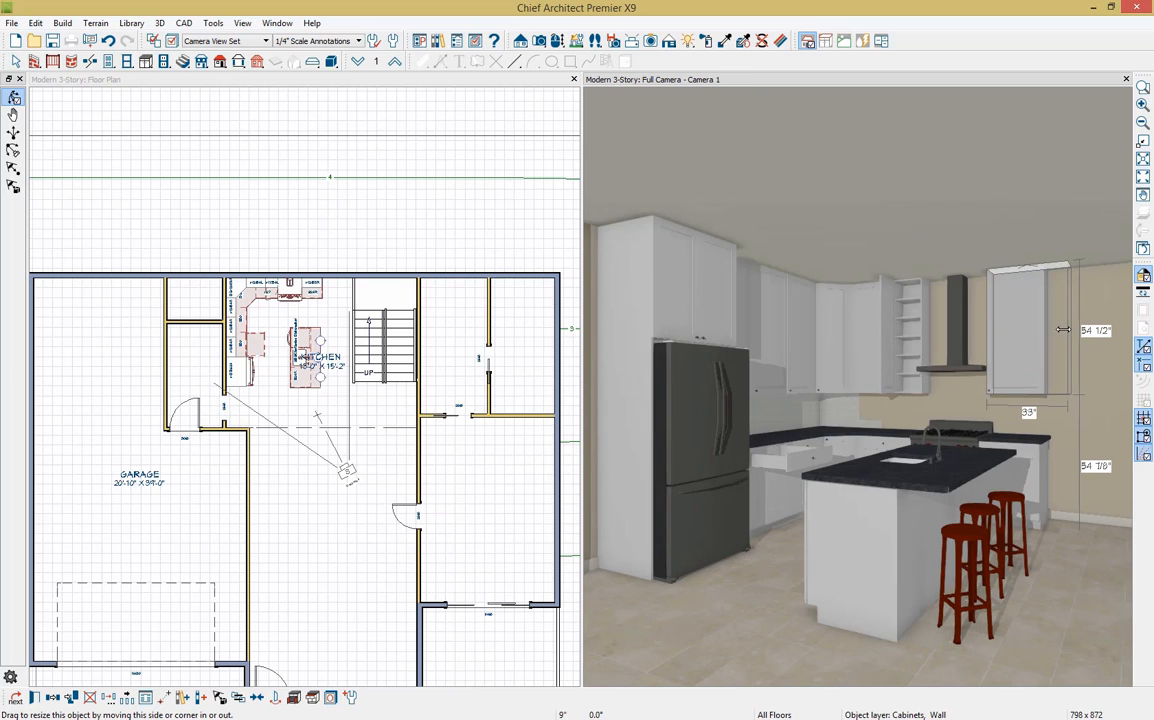
{"action": "left_click", "coordinate": [1033, 455]}
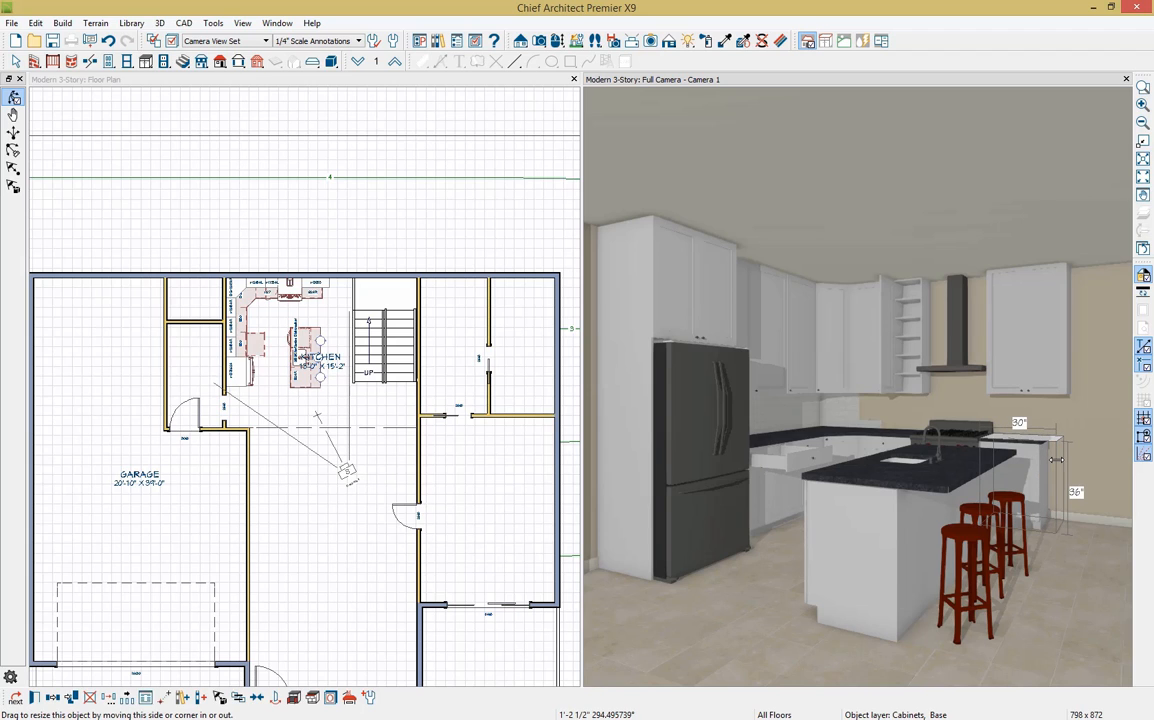
{"action": "left_click_drag", "start_coordinate": [1054, 470], "coordinate": [1056, 470]}
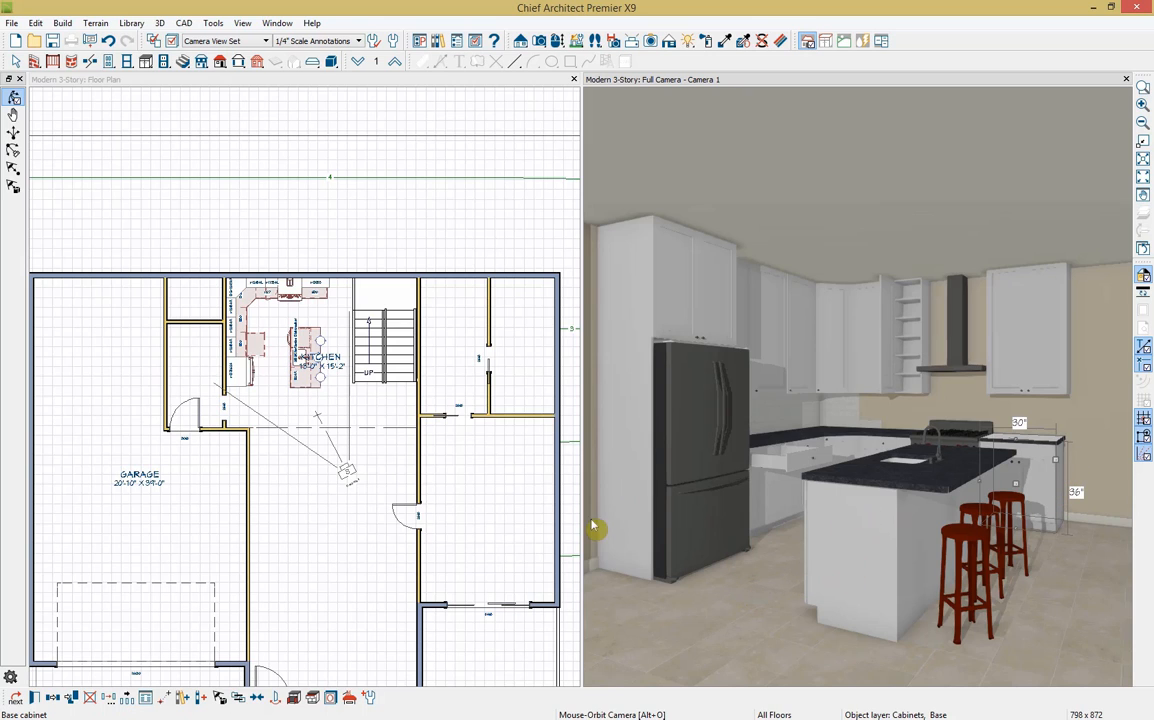
{"action": "key", "text": "space"}
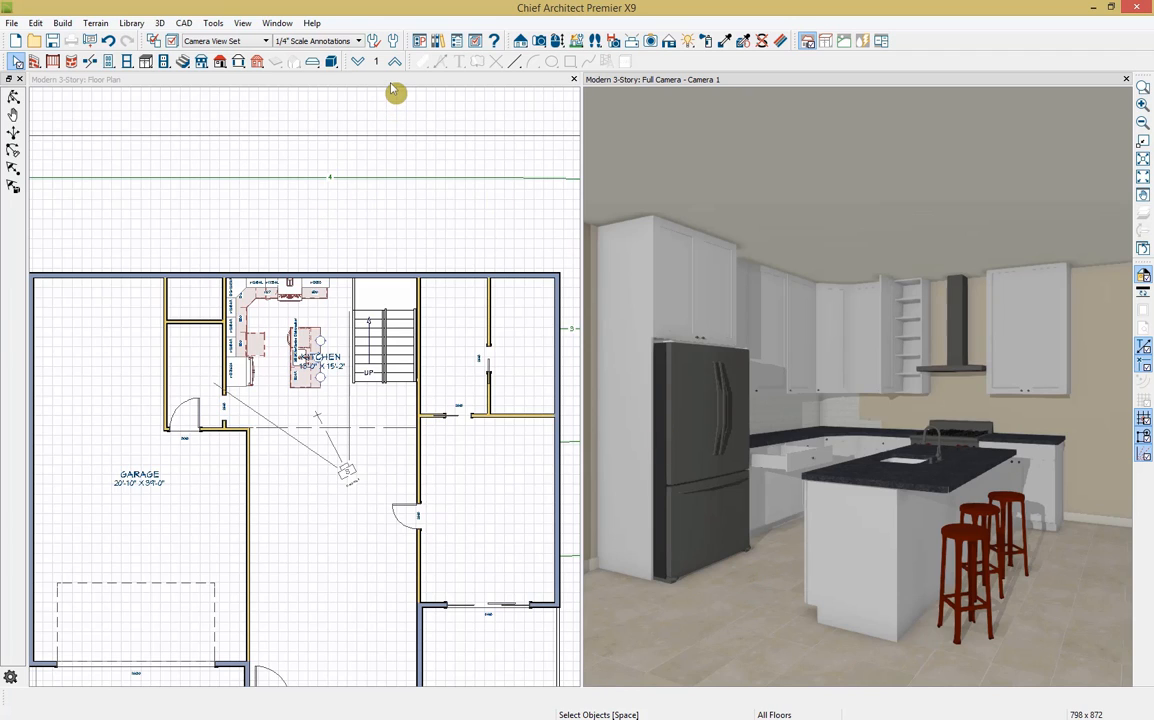
Close the kitchen camera view and calculate a materials list for all floors of the house
{"action": "left_click", "coordinate": [1127, 80]}
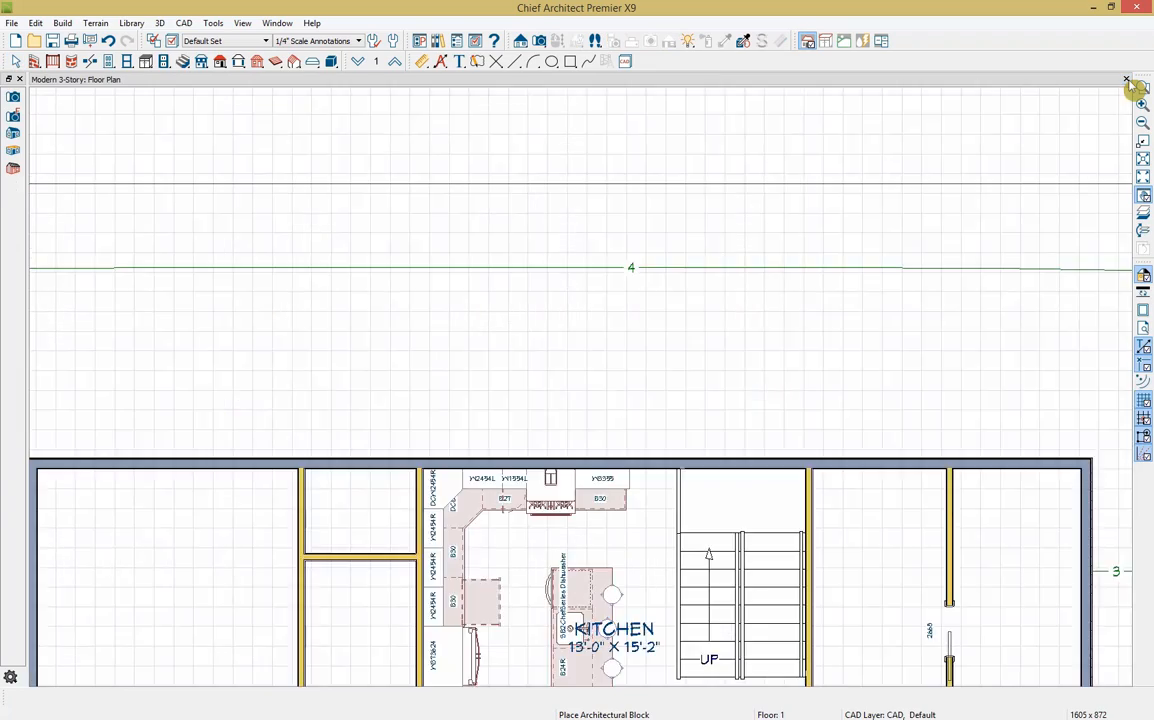
{"action": "scroll", "coordinate": [932, 214], "scroll_direction": "down", "scroll_amount": 6}
{"action": "scroll", "coordinate": [740, 508], "scroll_direction": "down", "scroll_amount": 5}
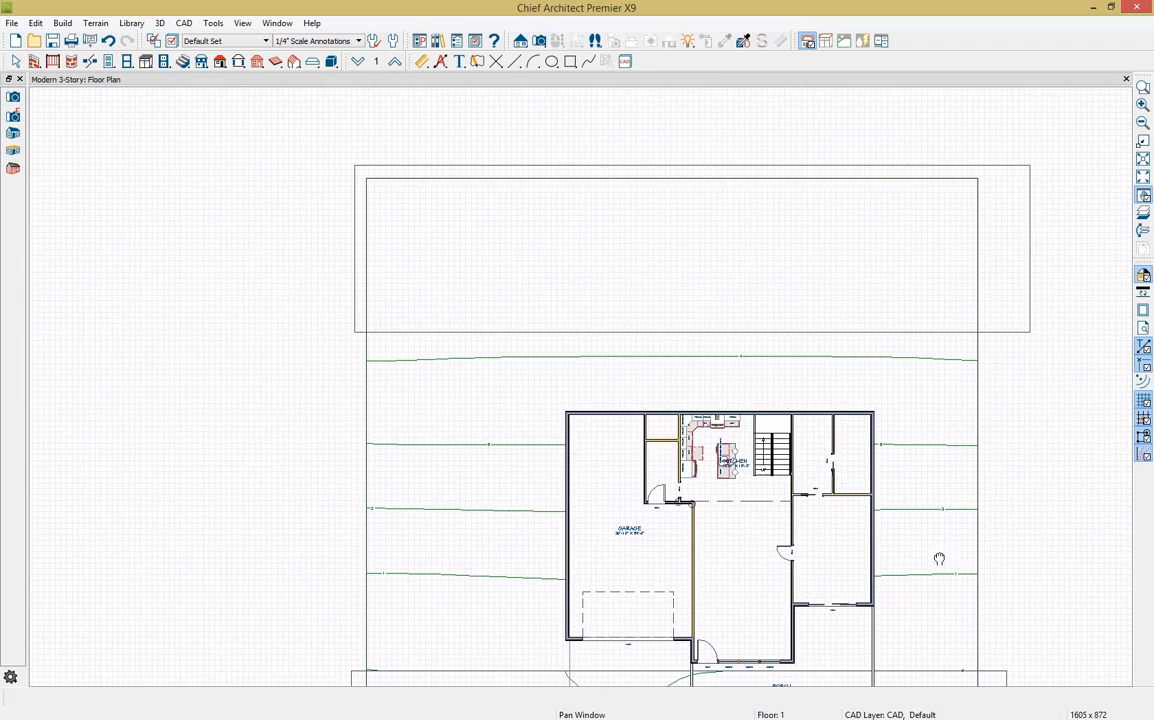
{"action": "middle_click_drag", "start_coordinate": [938, 559], "coordinate": [752, 445]}
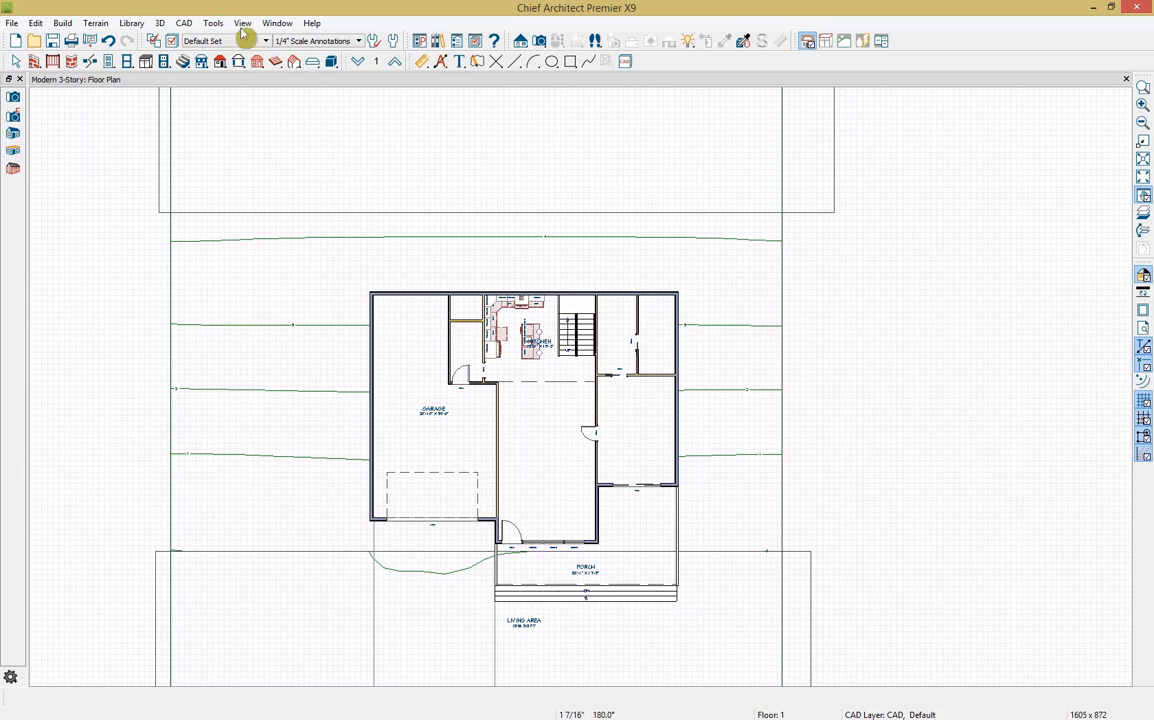
{"action": "left_click", "coordinate": [213, 23]}
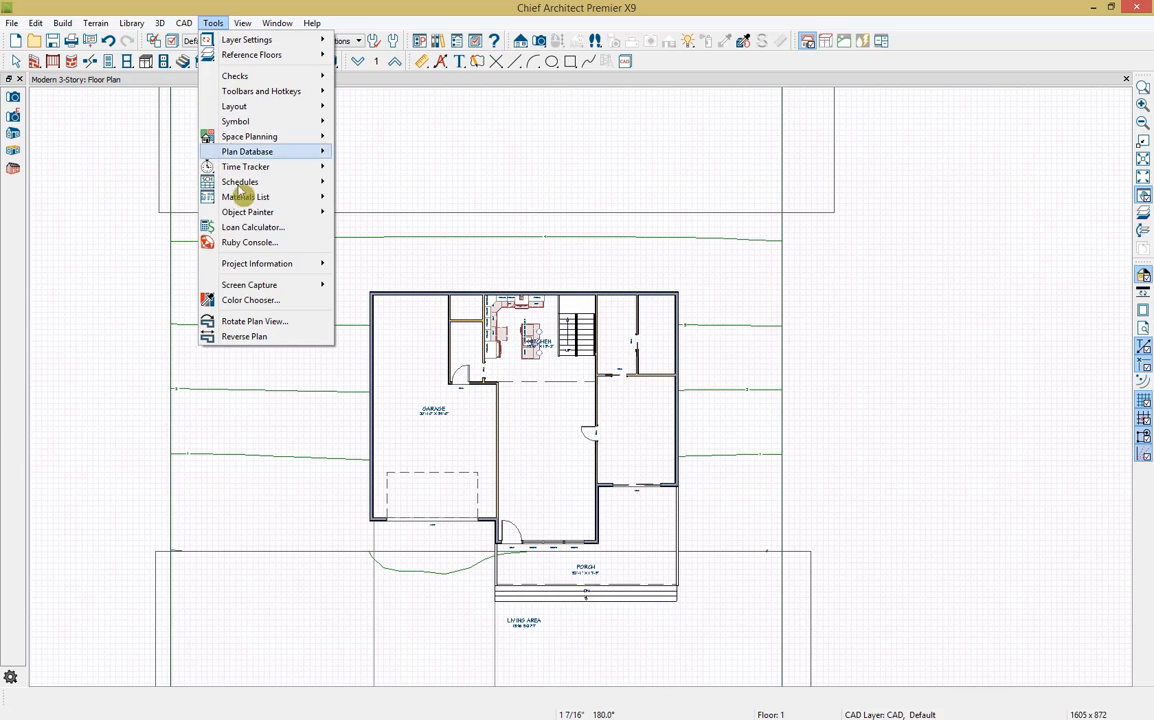
{"action": "mouse_move", "coordinate": [258, 199]}
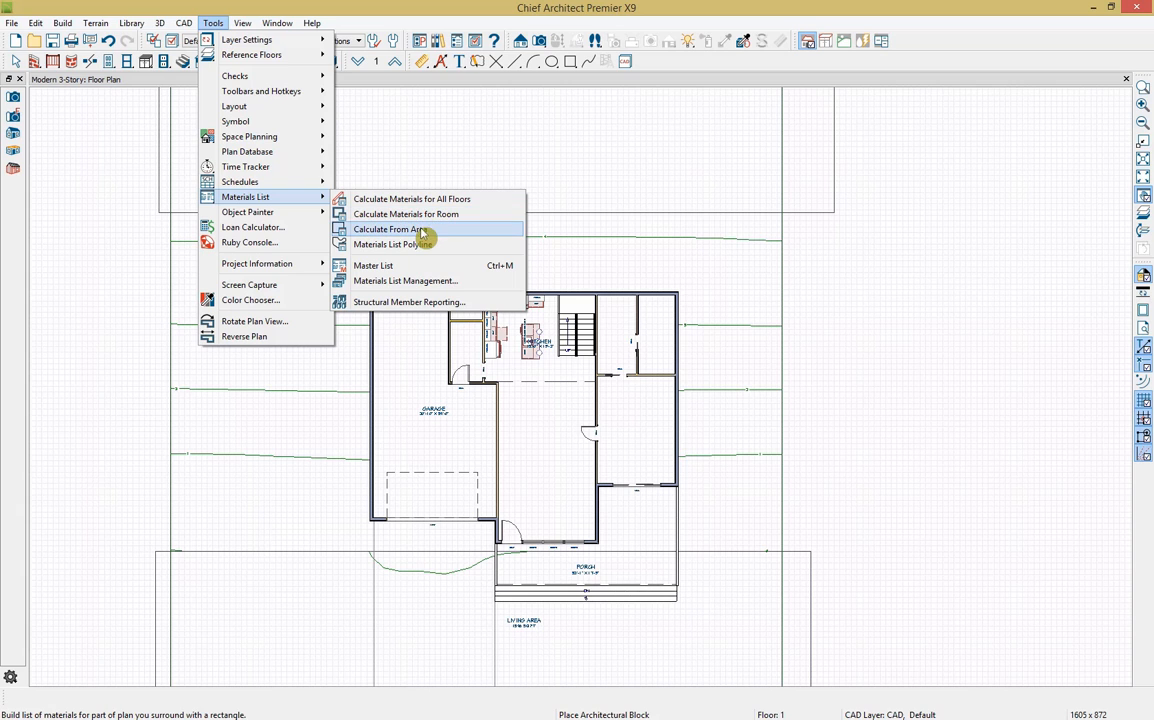
{"action": "left_click", "coordinate": [436, 200]}
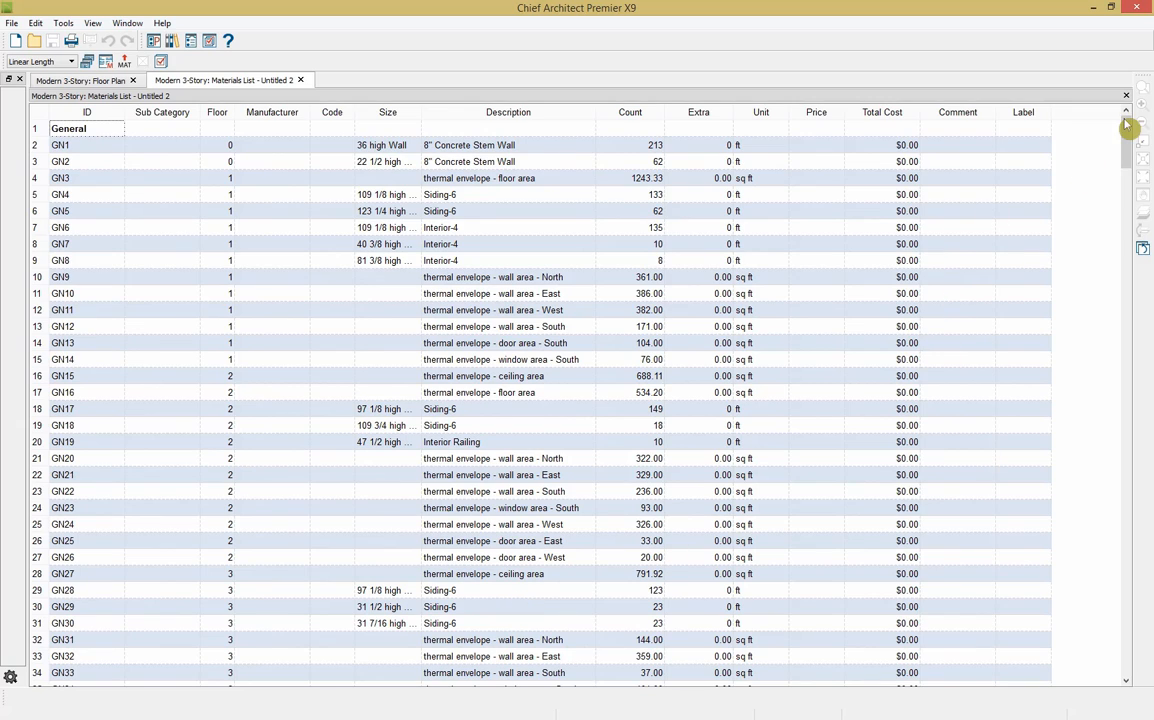
Review the materials list down to its total and its available display columns, and close it without saving
{"action": "left_click_drag", "start_coordinate": [1127, 129], "coordinate": [1124, 630]}
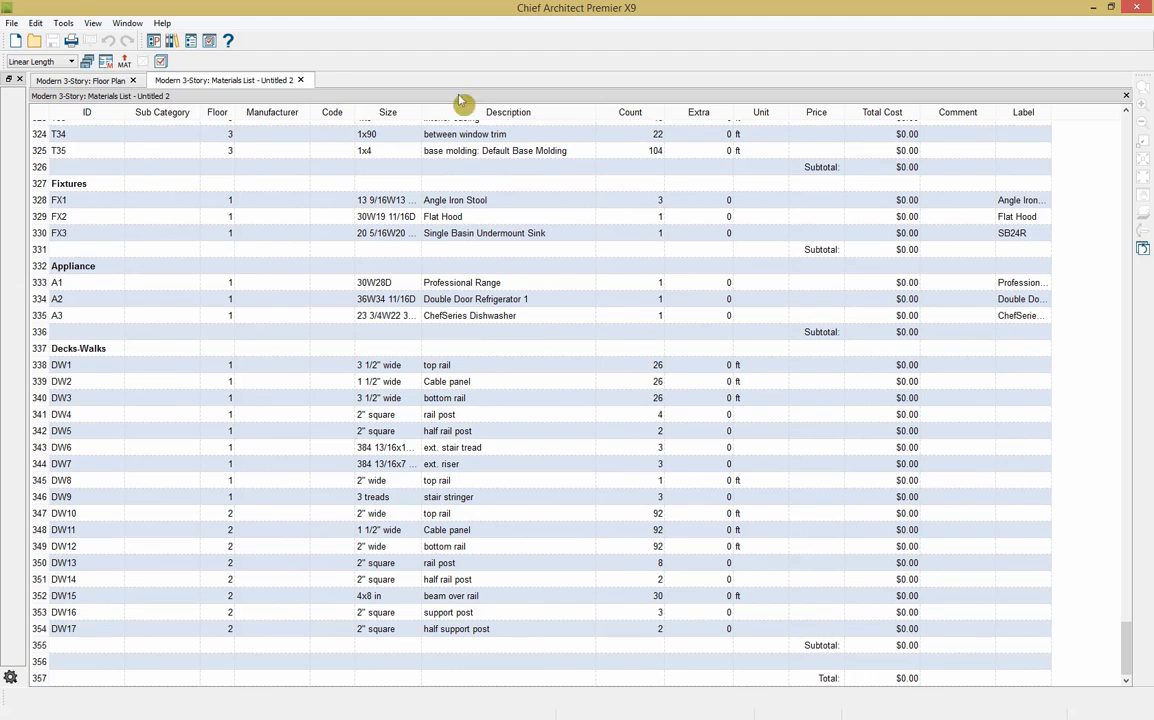
{"action": "left_click", "coordinate": [161, 64]}
{"action": "left_click", "coordinate": [443, 263]}
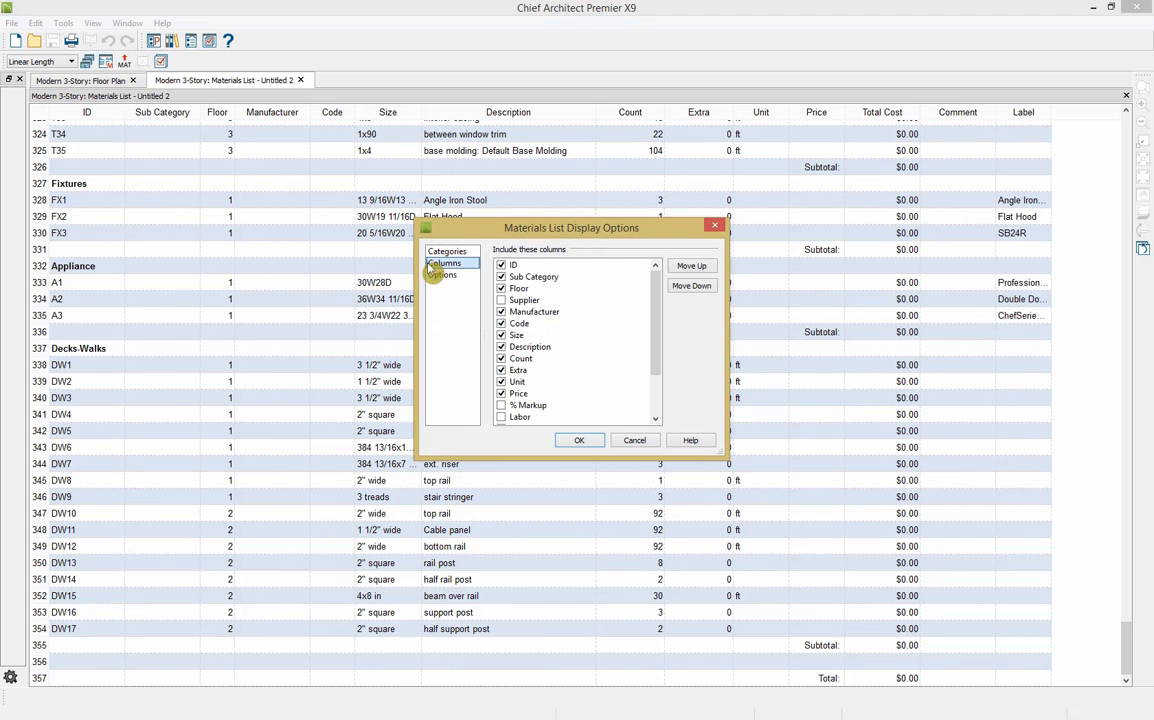
{"action": "left_click", "coordinate": [599, 406]}
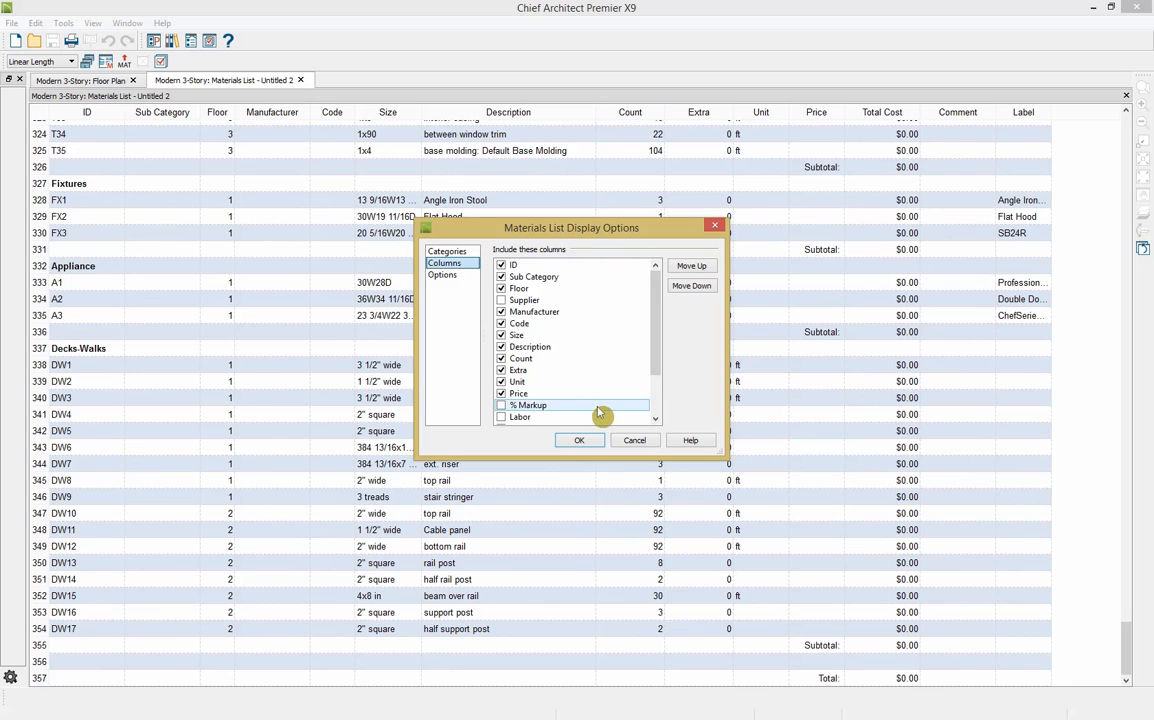
{"action": "left_click", "coordinate": [635, 442]}
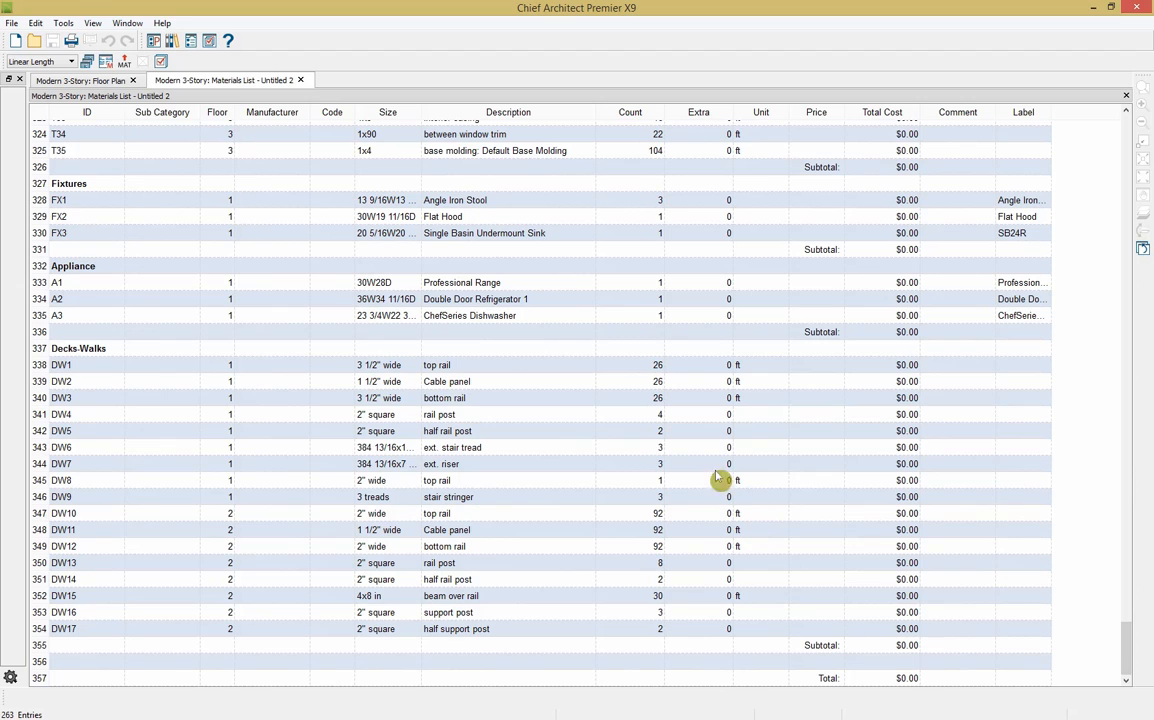
{"action": "left_click", "coordinate": [301, 80]}
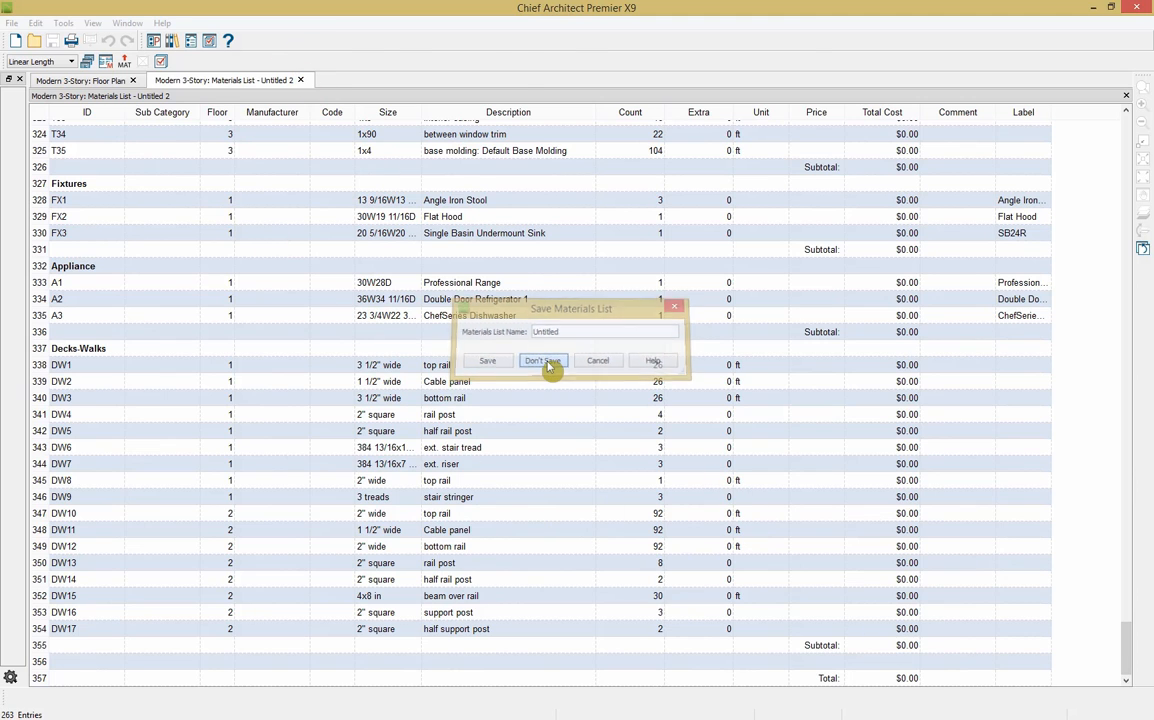
{"action": "left_click", "coordinate": [545, 362]}
Place a door schedule in the open area to the right of the house, just beyond the terrain perimeter
{"action": "scroll", "coordinate": [199, 357], "scroll_direction": "down", "scroll_amount": 3}
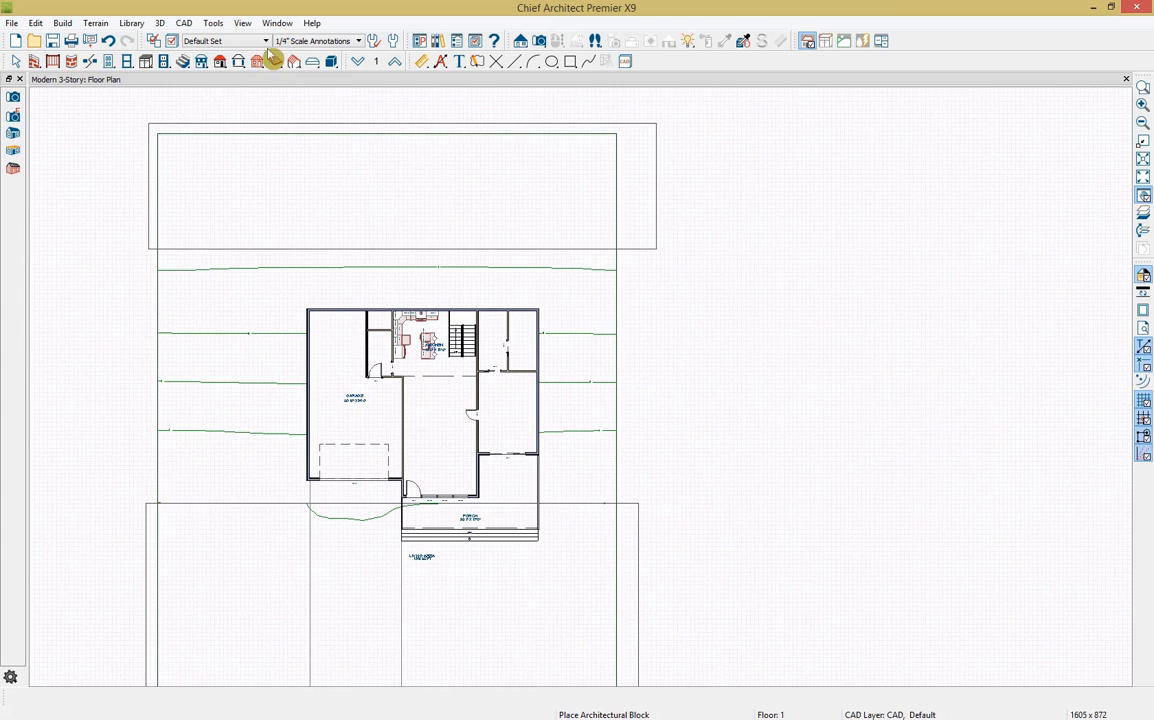
{"action": "left_click", "coordinate": [213, 23]}
{"action": "mouse_move", "coordinate": [258, 181]}
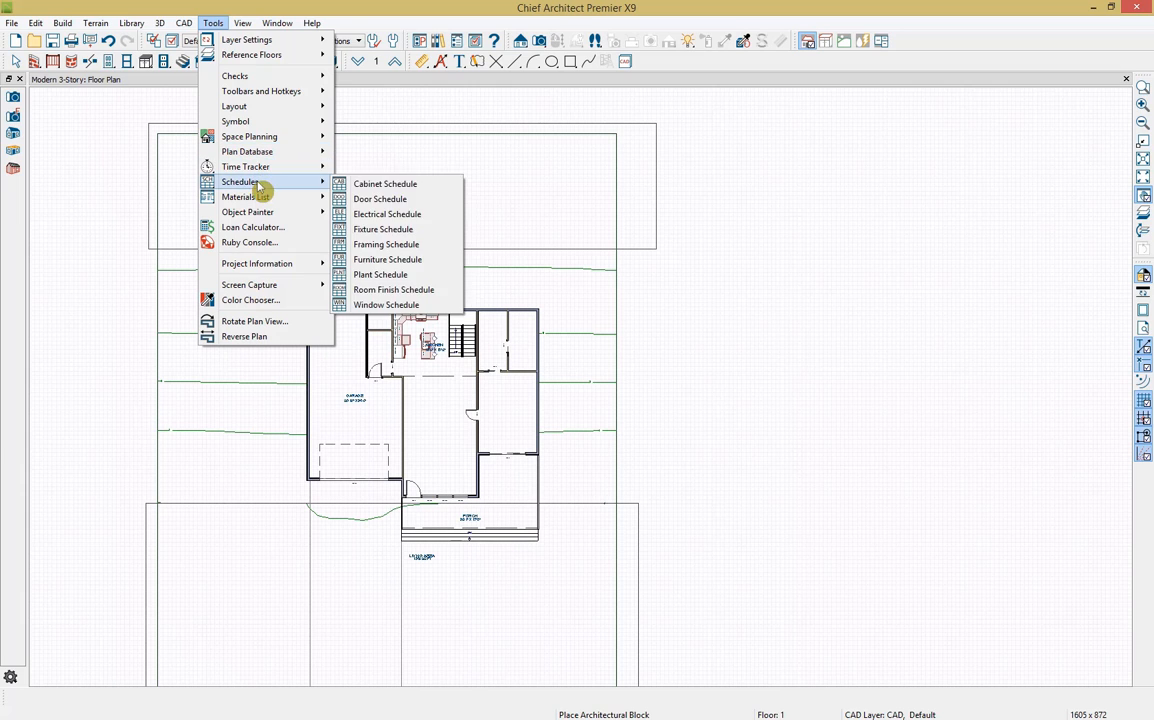
{"action": "left_click", "coordinate": [381, 198]}
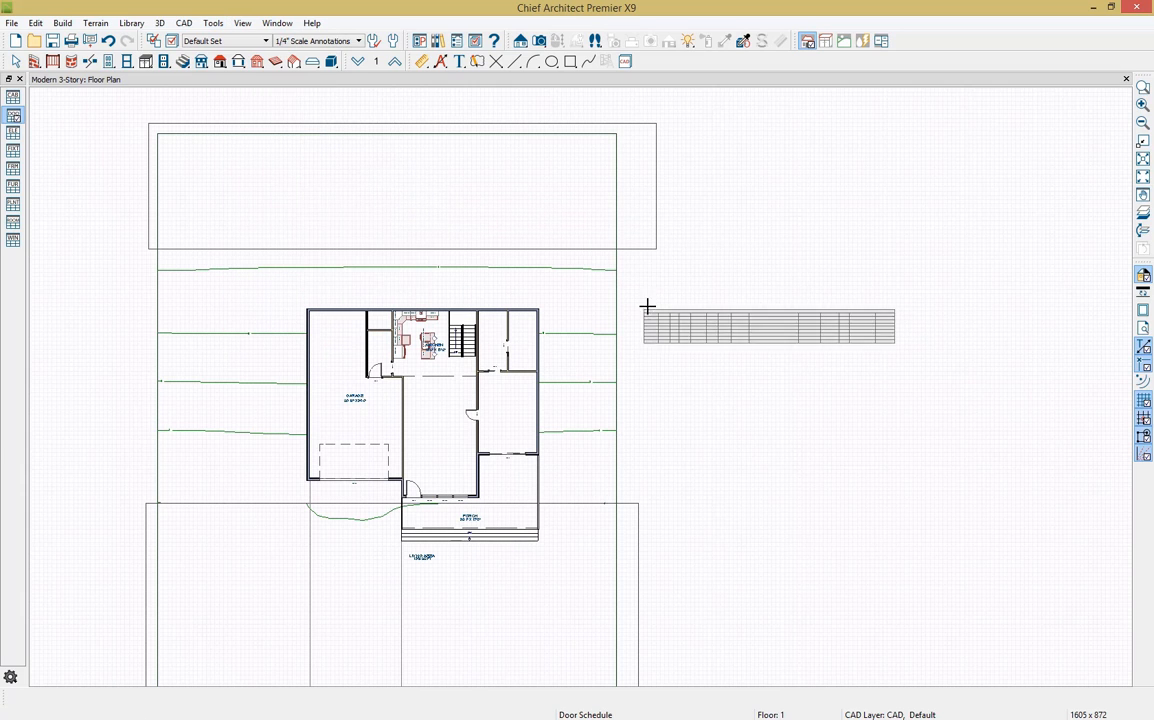
{"action": "left_click", "coordinate": [637, 259]}
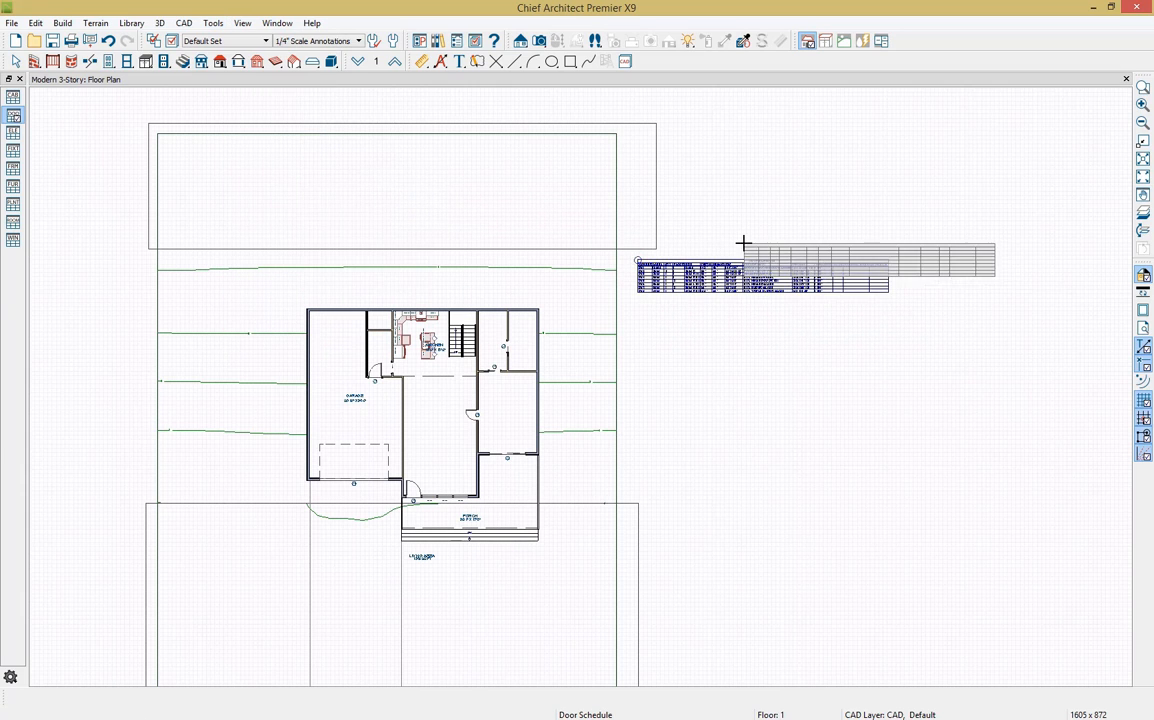
{"action": "scroll", "coordinate": [647, 338], "scroll_direction": "up", "scroll_amount": 2}
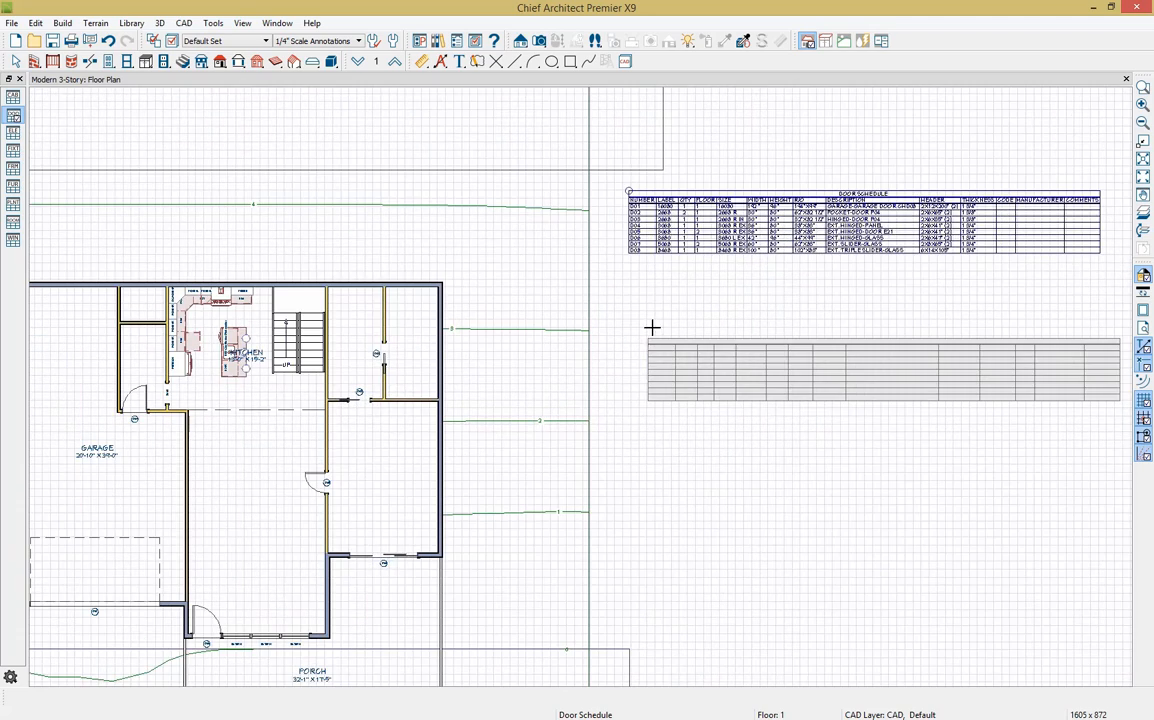
{"action": "scroll", "coordinate": [651, 327], "scroll_direction": "up", "scroll_amount": 1}
{"action": "key", "text": "space"}
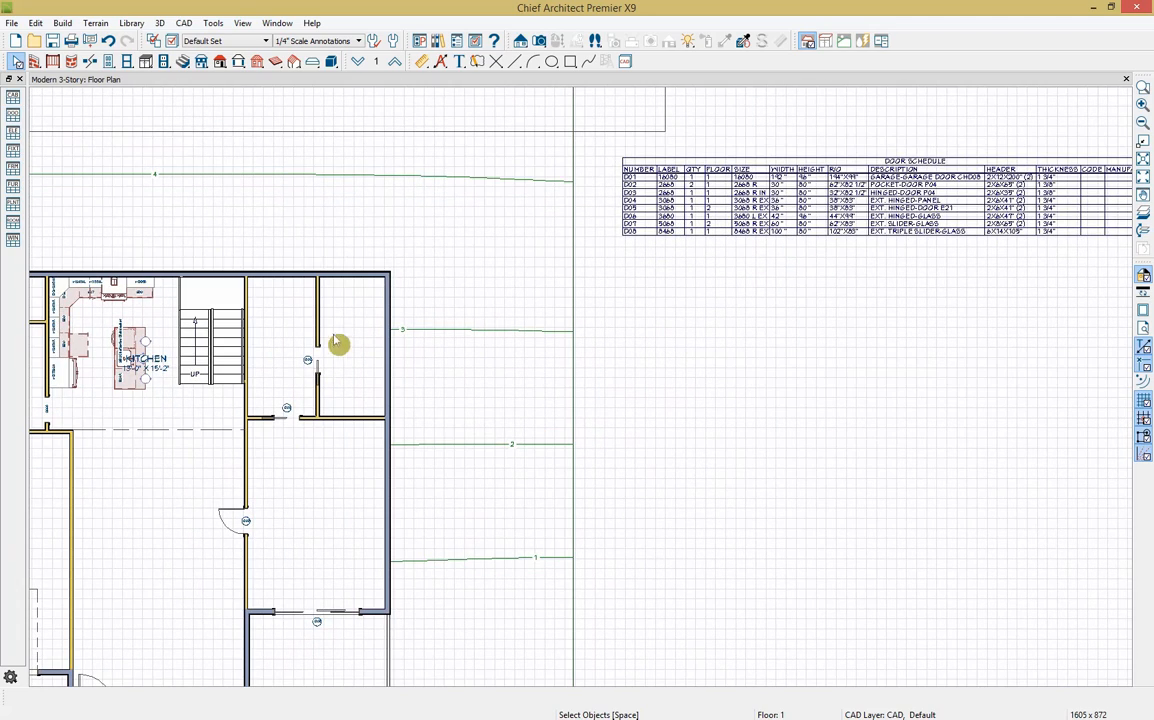
Add the 3D Perspective column to the door schedule's included columns
{"action": "scroll", "coordinate": [292, 420], "scroll_direction": "up", "scroll_amount": 2}
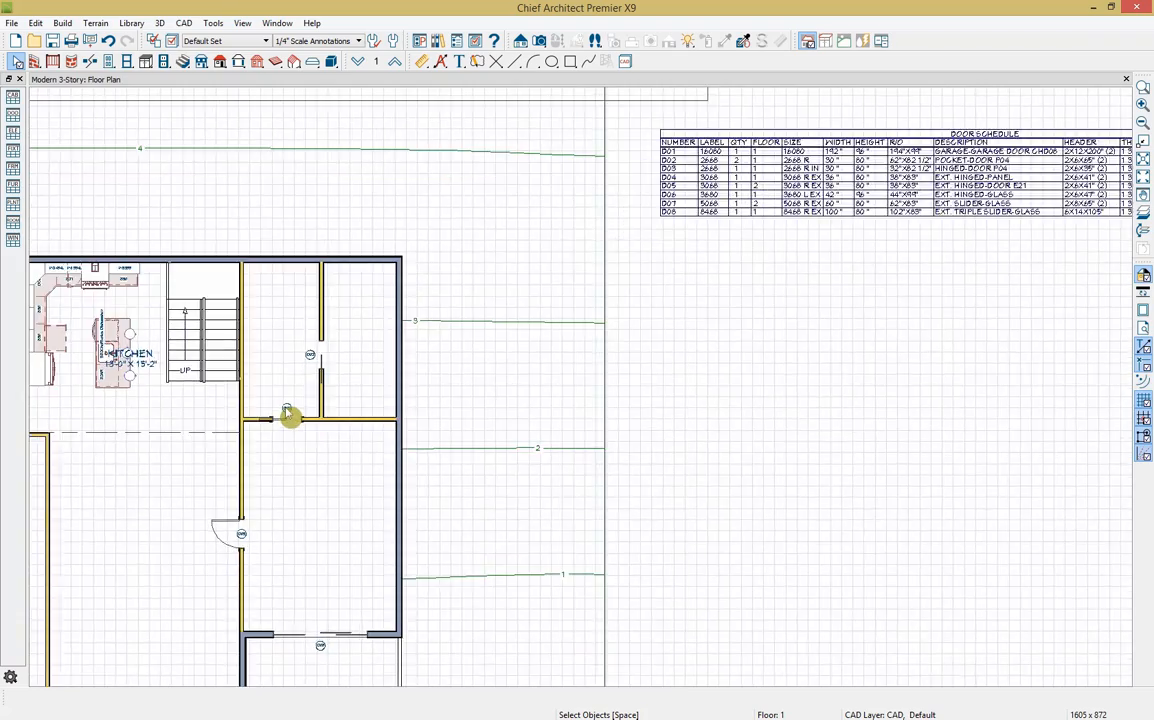
{"action": "scroll", "coordinate": [112, 447], "scroll_direction": "down", "scroll_amount": 2}
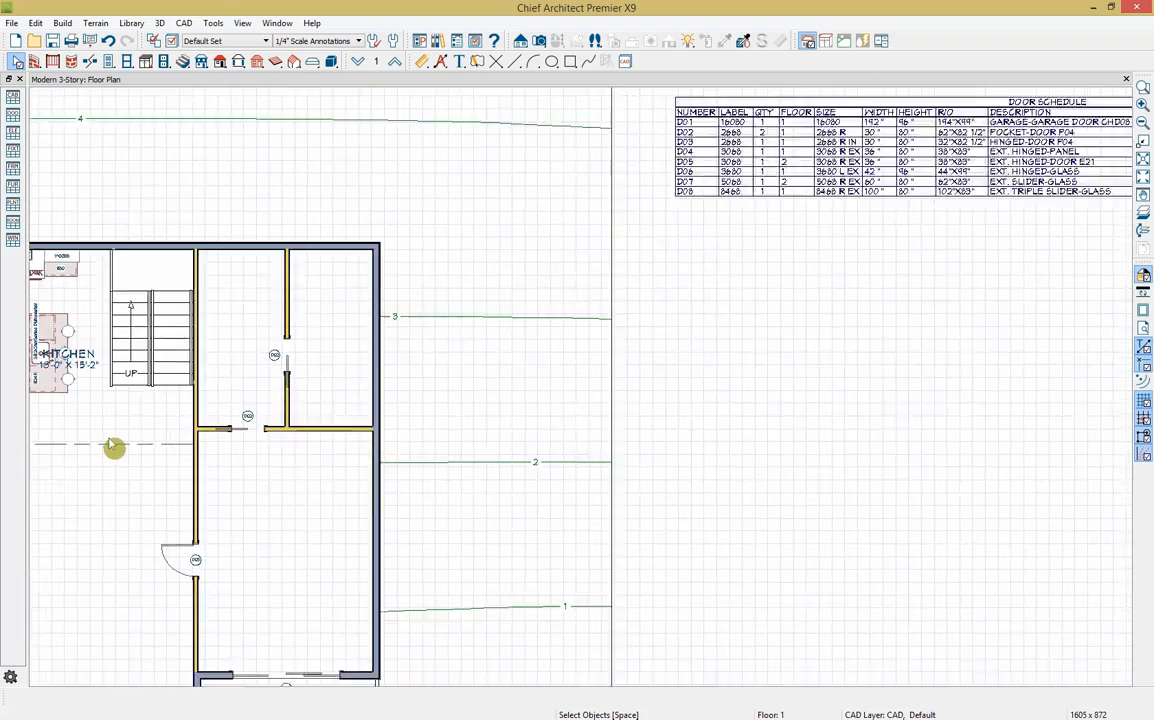
{"action": "middle_click_drag", "start_coordinate": [935, 299], "coordinate": [760, 342]}
{"action": "scroll", "coordinate": [671, 201], "scroll_direction": "up", "scroll_amount": 1}
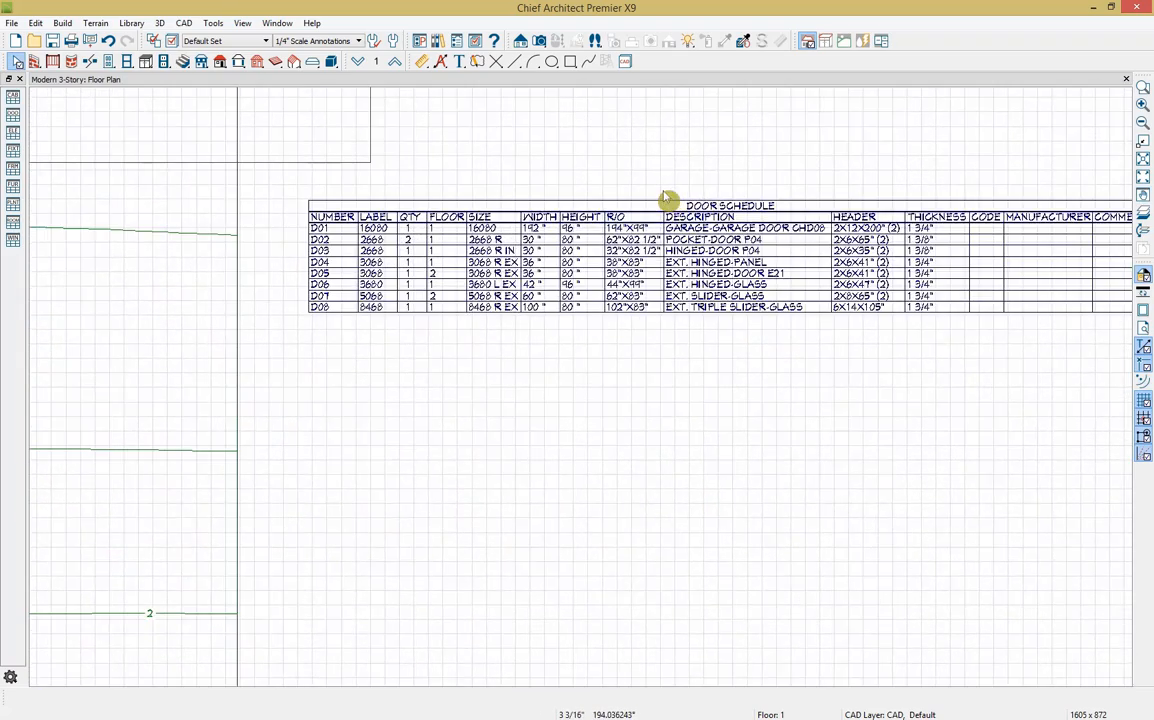
{"action": "middle_click_drag", "start_coordinate": [768, 296], "coordinate": [692, 311]}
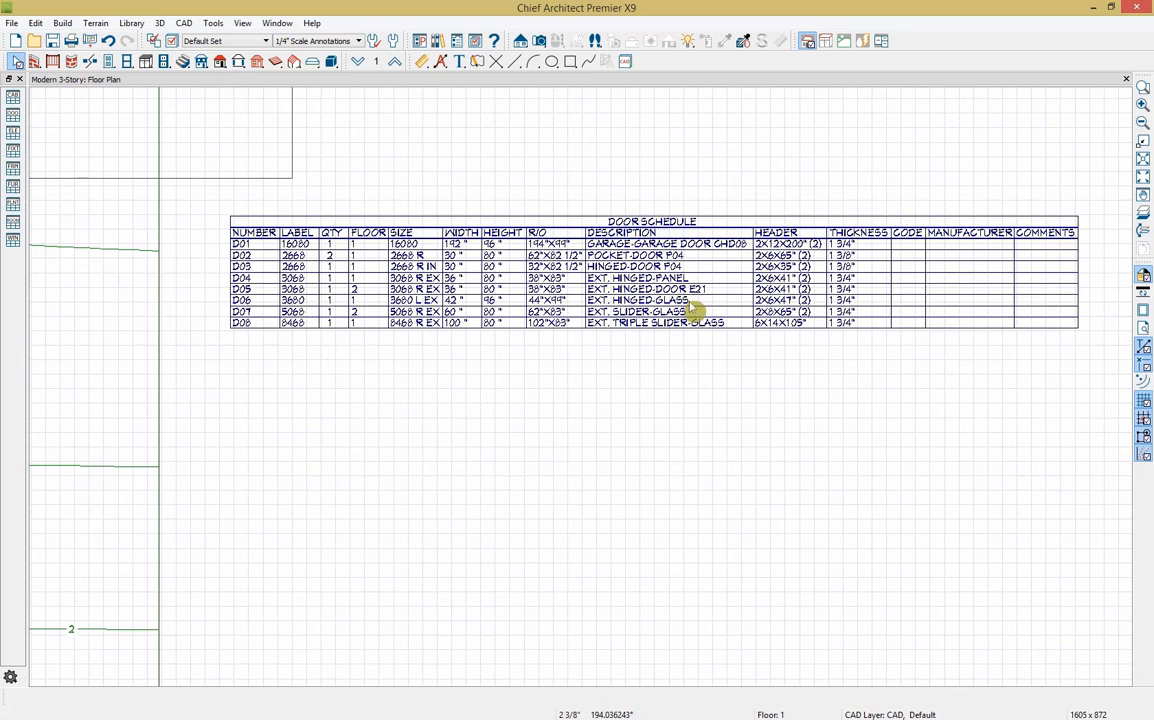
{"action": "left_click", "coordinate": [441, 226]}
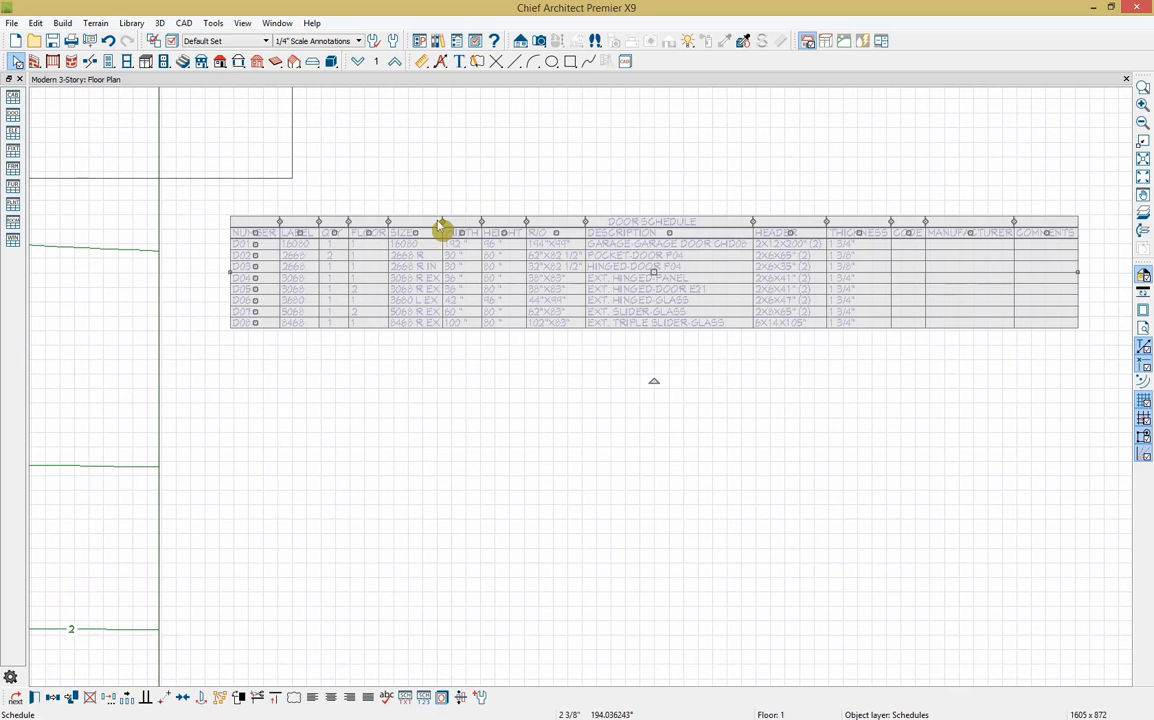
{"action": "left_click", "coordinate": [52, 697]}
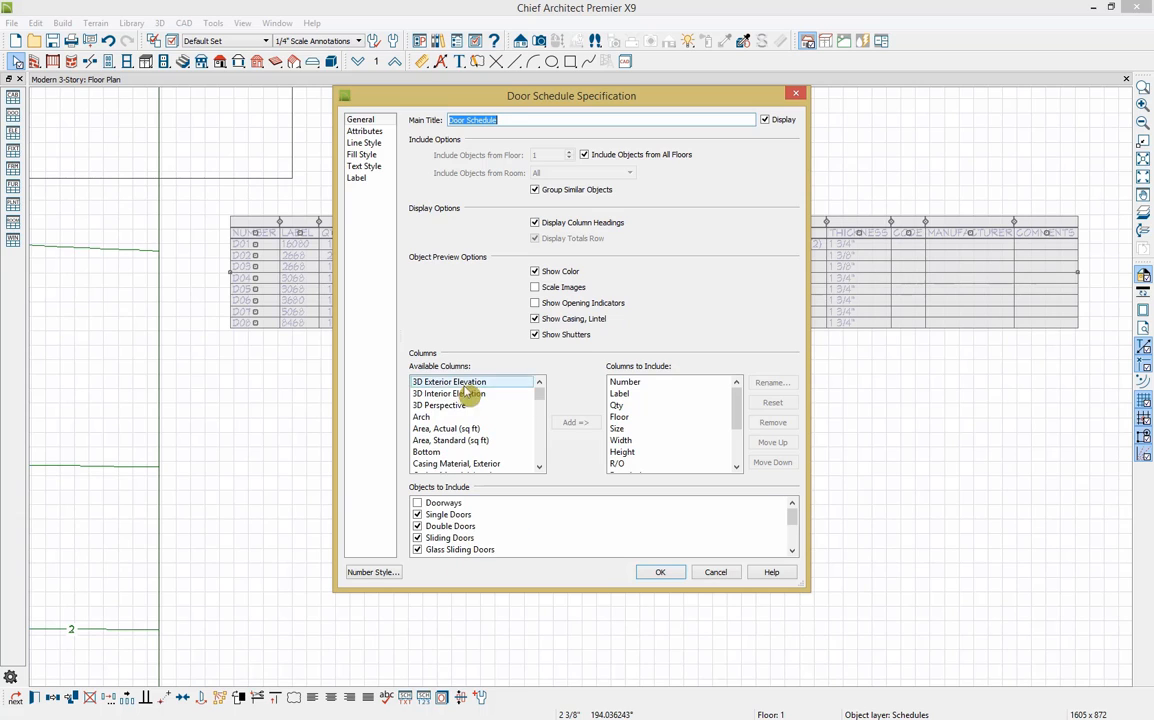
{"action": "left_click", "coordinate": [428, 405]}
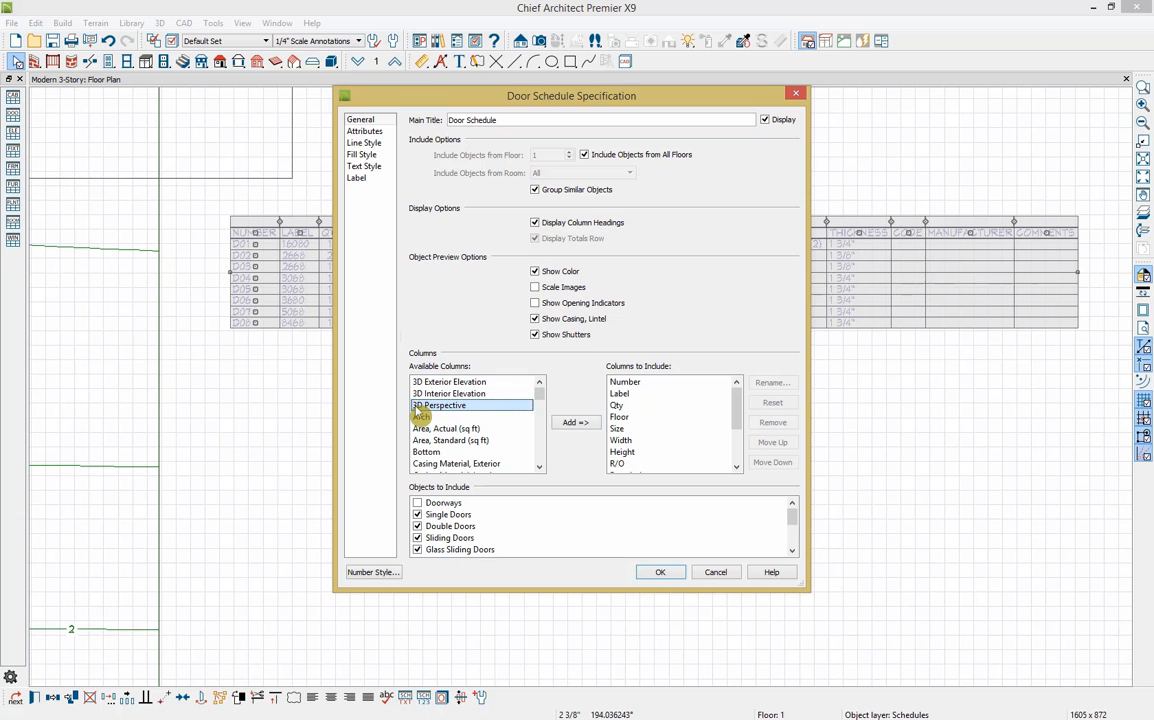
{"action": "left_click", "coordinate": [575, 423]}
Move the 3D Perspective column up to sit between Thickness and Code, and apply the door schedule changes
{"action": "left_click_drag", "start_coordinate": [649, 465], "coordinate": [645, 435]}
{"action": "left_click", "coordinate": [644, 464]}
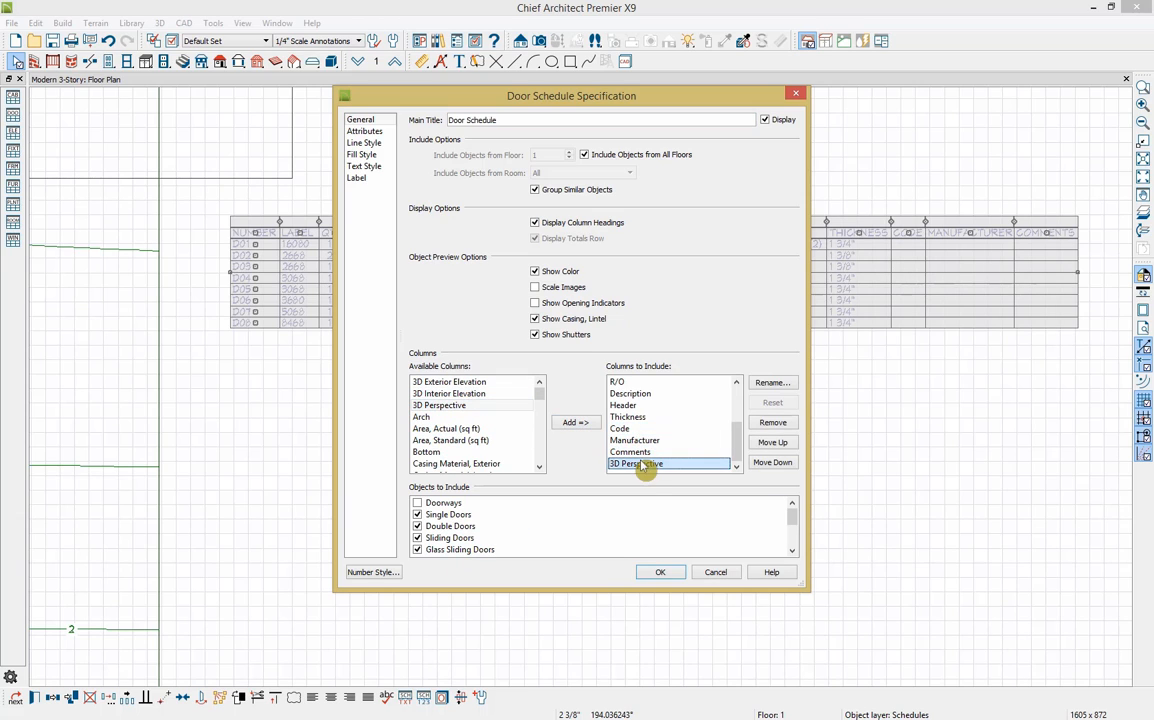
{"action": "left_click", "coordinate": [784, 444]}
{"action": "left_click", "coordinate": [784, 444]}
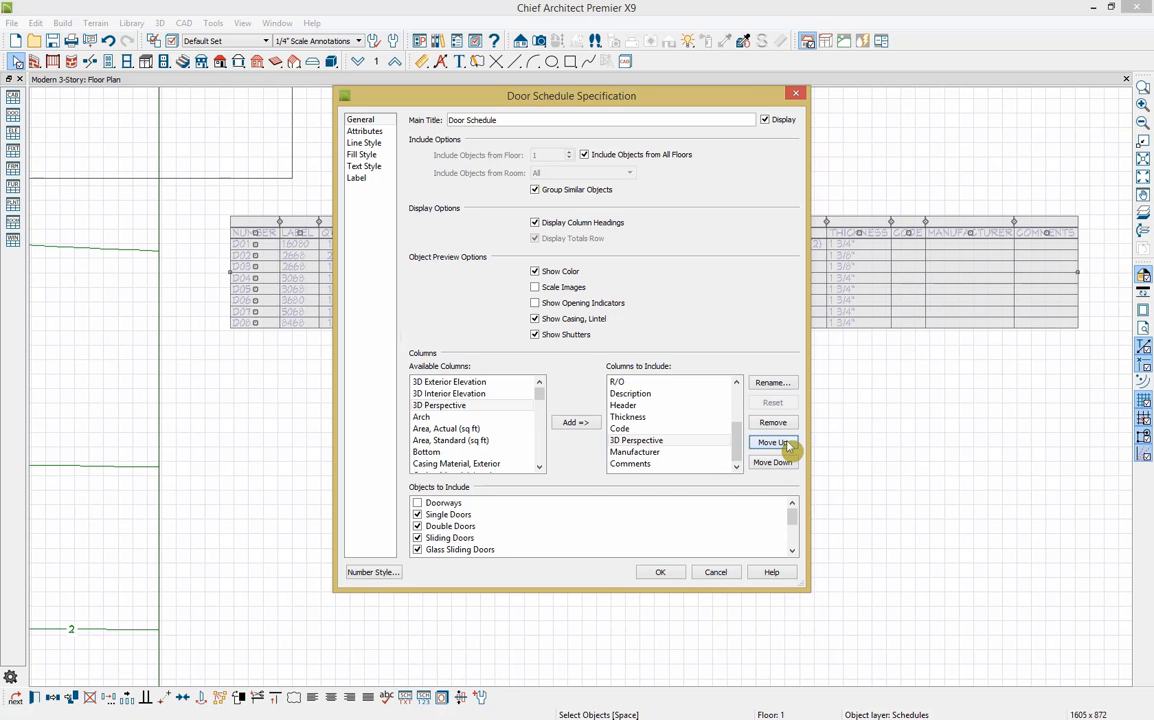
{"action": "left_click", "coordinate": [784, 444]}
{"action": "left_click", "coordinate": [660, 572]}
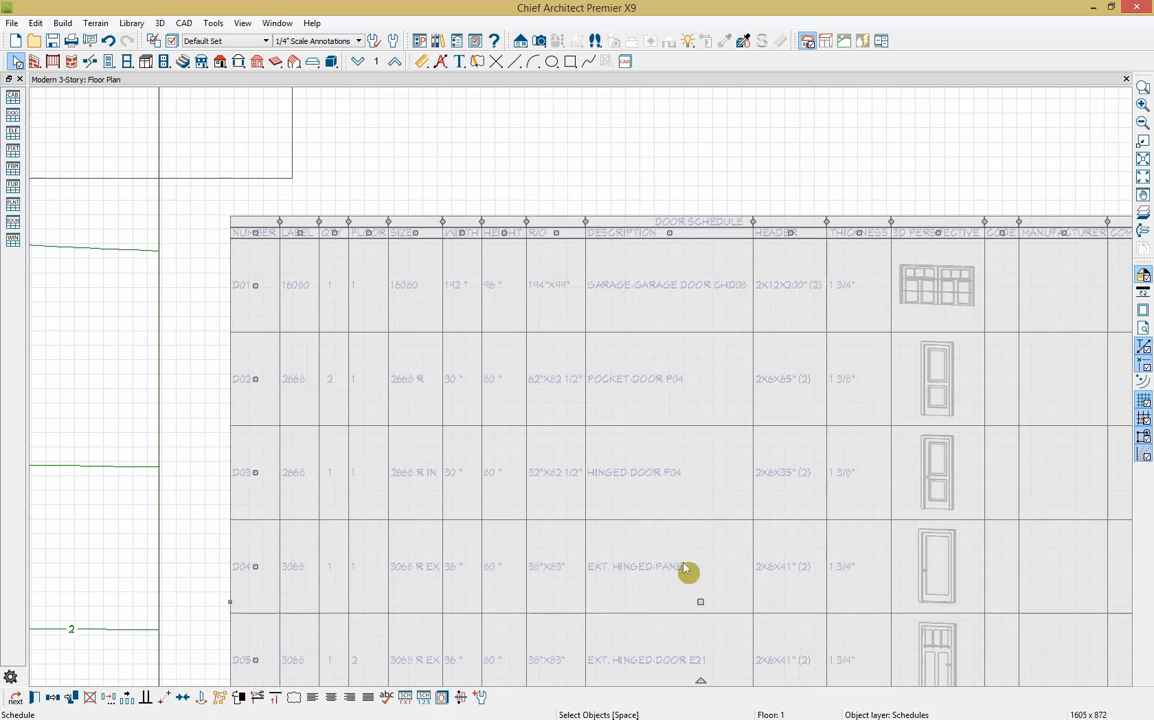
Examine the door schedule with its 3D door images, and bring the floor 1 plan back into view
{"action": "scroll", "coordinate": [641, 505], "scroll_direction": "down", "scroll_amount": 1}
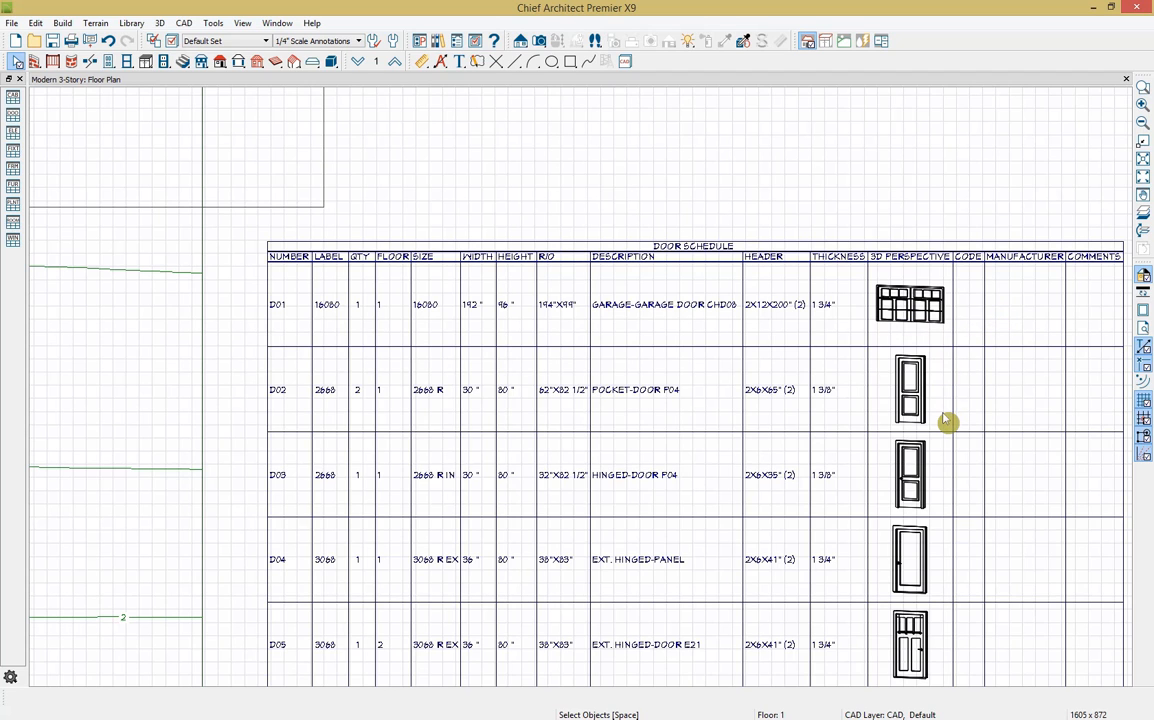
{"action": "scroll", "coordinate": [947, 421], "scroll_direction": "down", "scroll_amount": 2}
{"action": "middle_click_drag", "start_coordinate": [981, 533], "coordinate": [1010, 327]}
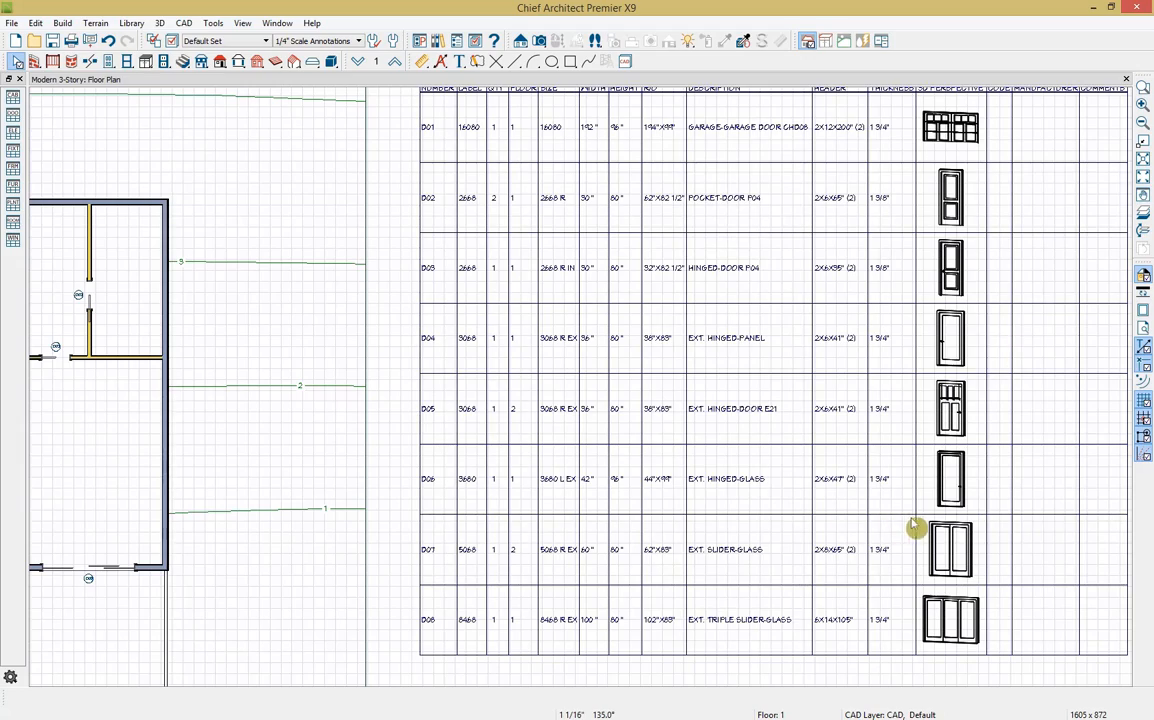
{"action": "scroll", "coordinate": [1038, 538], "scroll_direction": "down", "scroll_amount": 3}
{"action": "scroll", "coordinate": [612, 578], "scroll_direction": "down", "scroll_amount": 1}
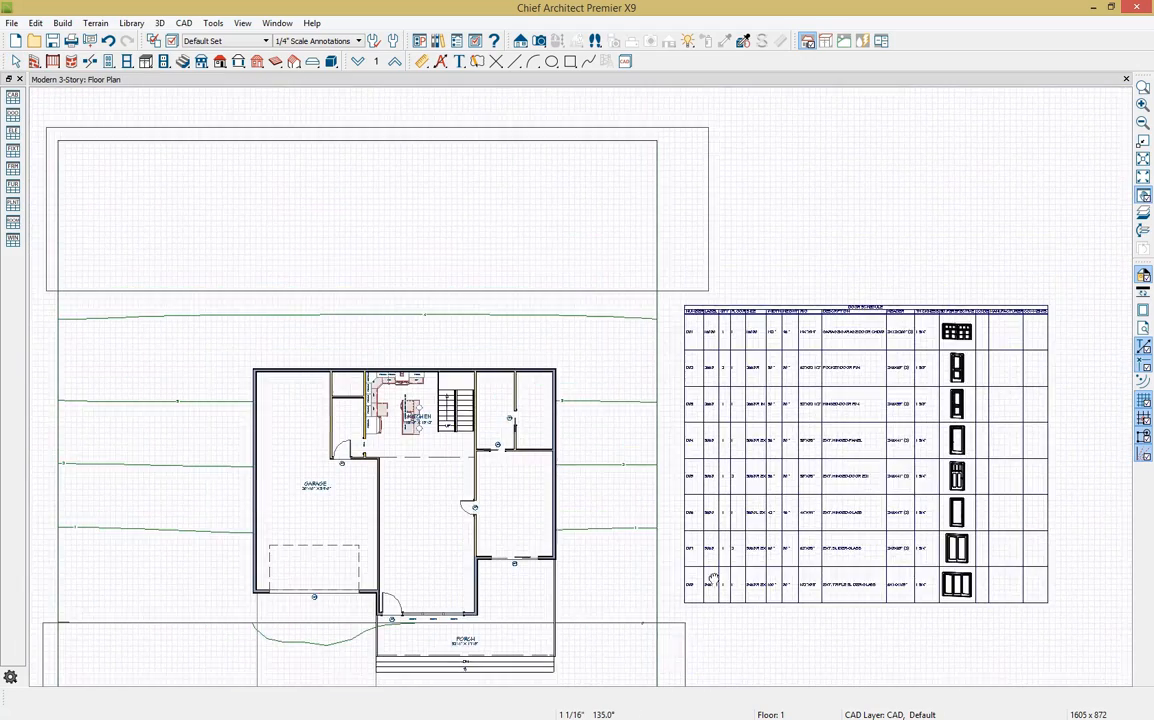
{"action": "middle_click_drag", "start_coordinate": [675, 631], "coordinate": [800, 499]}
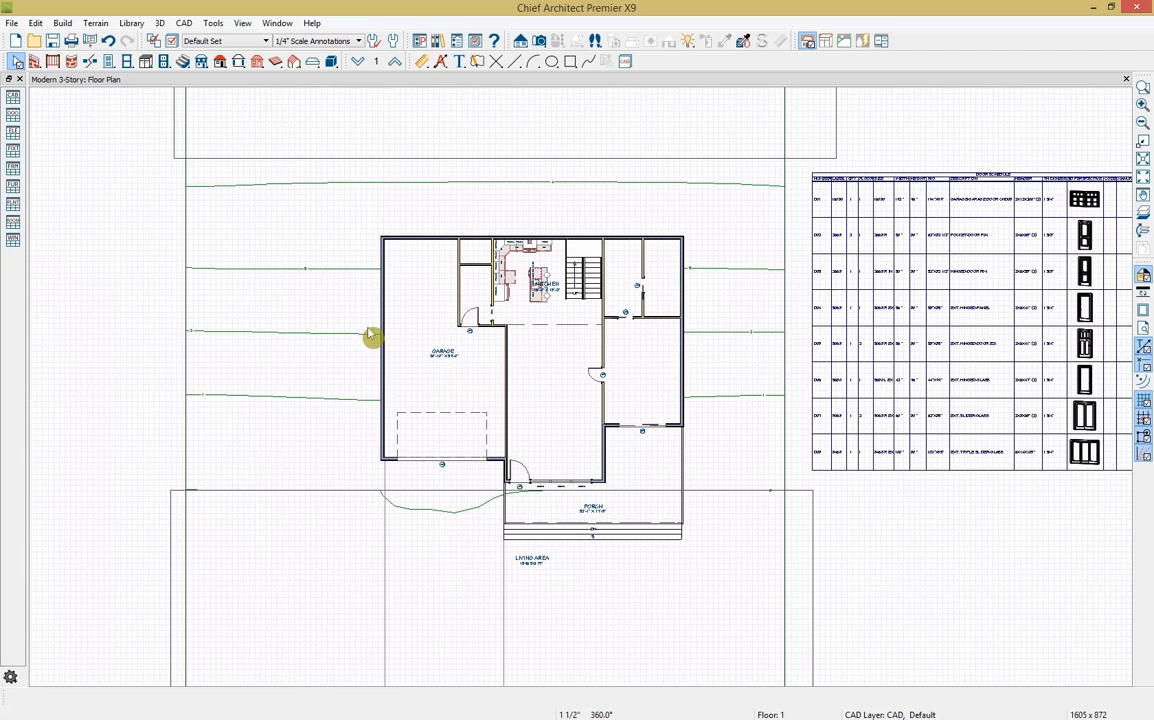
Create a Perspective Full Overview of the modern three-story house and frame it closely from the front porch corner, with the driveway in view
{"action": "left_click", "coordinate": [540, 41]}
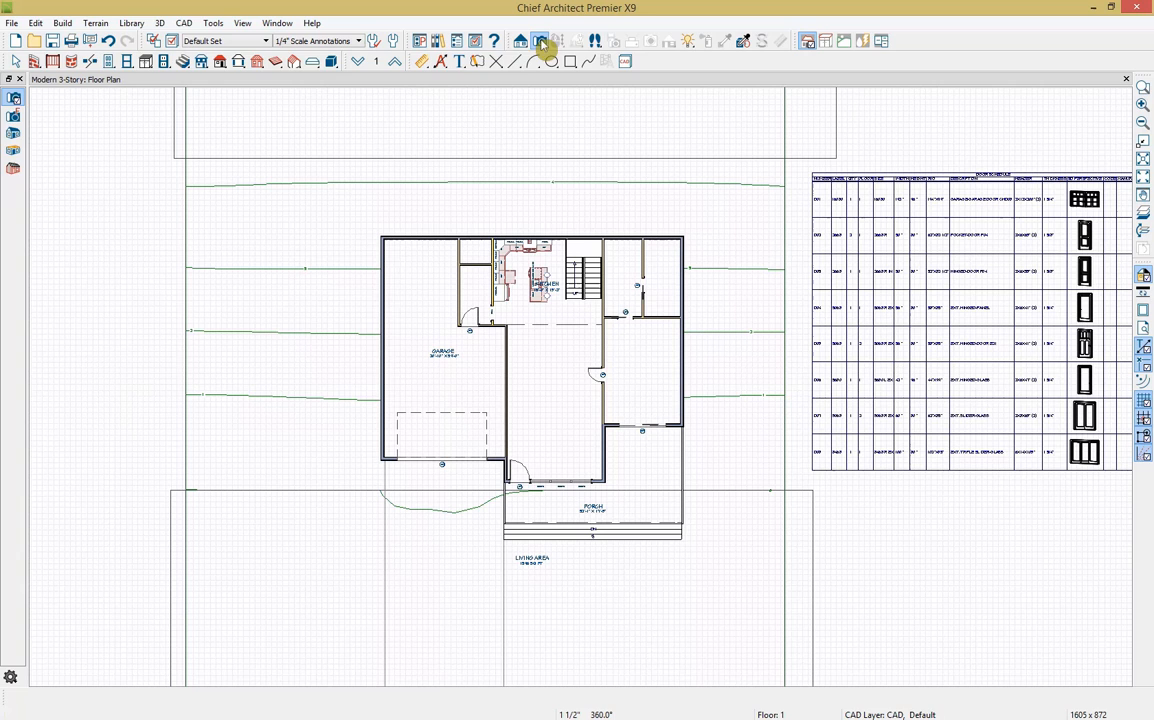
{"action": "left_click", "coordinate": [13, 137]}
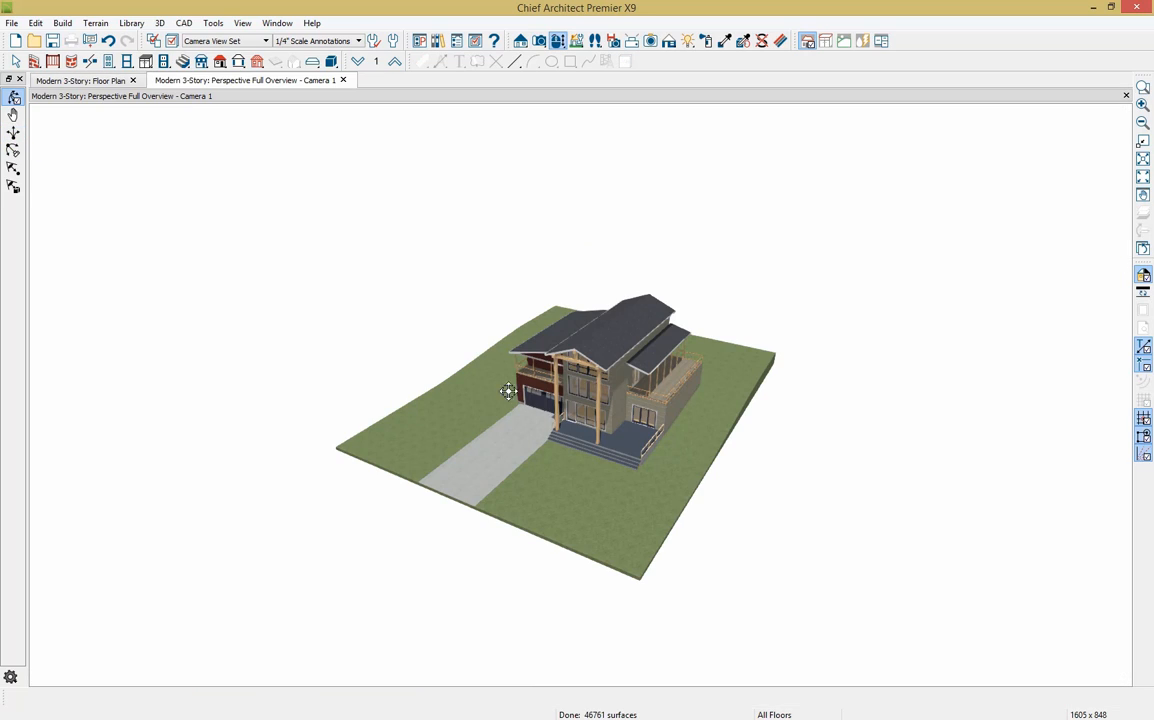
{"action": "left_click_drag", "start_coordinate": [571, 487], "coordinate": [547, 468]}
{"action": "scroll", "coordinate": [570, 355], "scroll_direction": "up", "scroll_amount": 5}
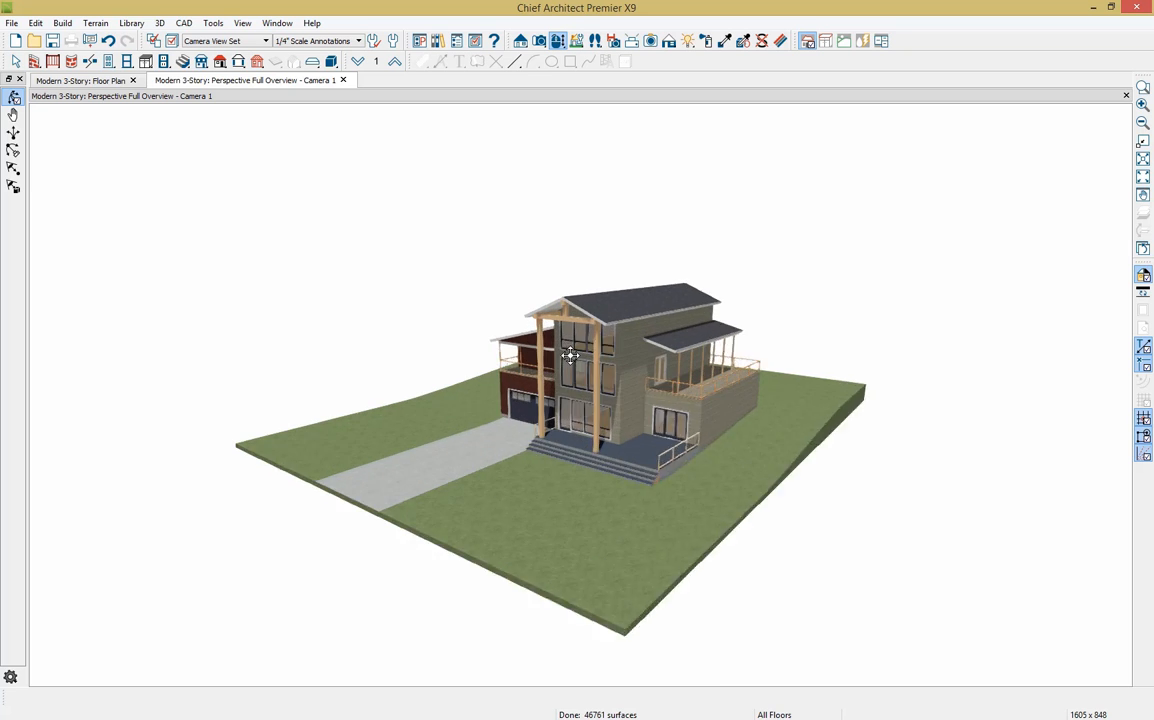
{"action": "scroll", "coordinate": [570, 355], "scroll_direction": "up", "scroll_amount": 2}
{"action": "middle_click_drag", "start_coordinate": [727, 473], "coordinate": [690, 451]}
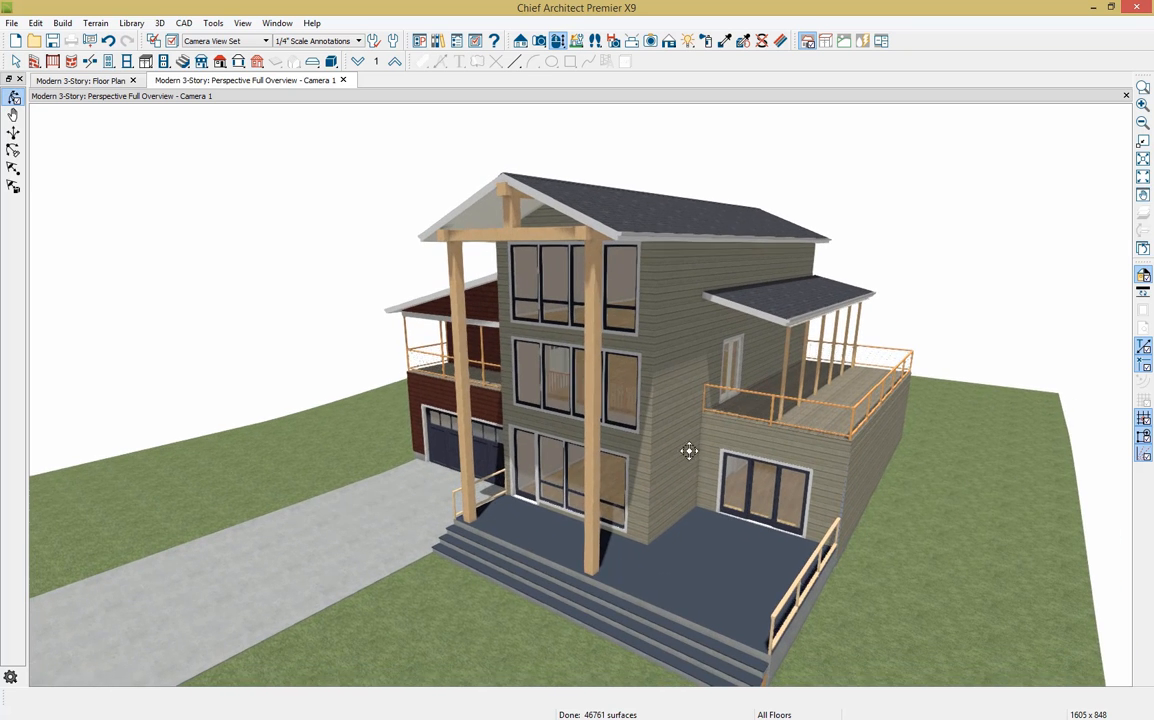
{"action": "left_click_drag", "start_coordinate": [620, 550], "coordinate": [630, 544]}
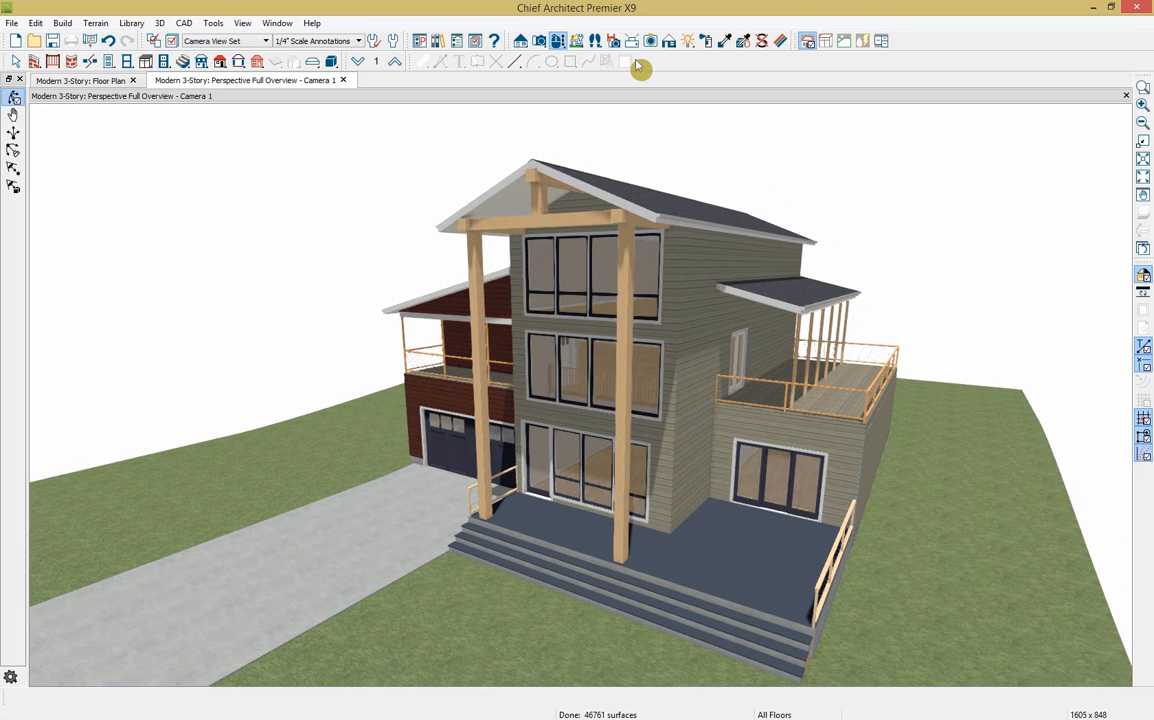
Preview the house in the Vector View, Glass House, Duotone, Technical Illustration, Painting, Watercolor and Line Drawing rendering techniques
{"action": "left_click", "coordinate": [669, 41]}
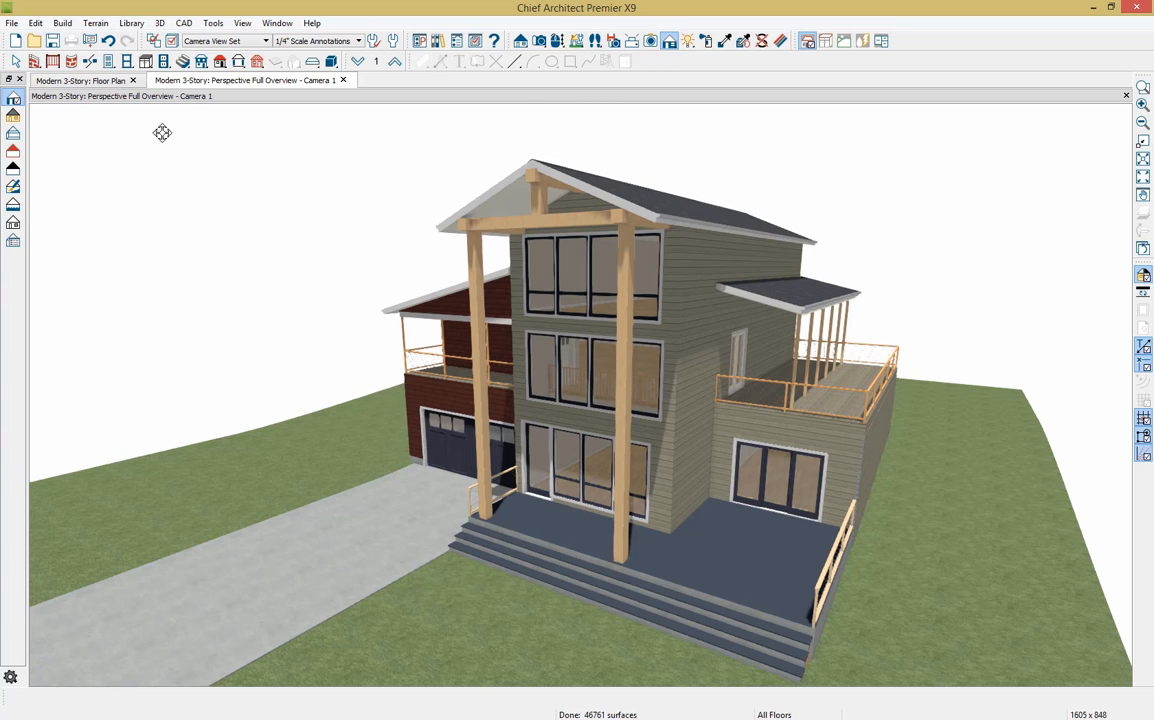
{"action": "left_click", "coordinate": [13, 117]}
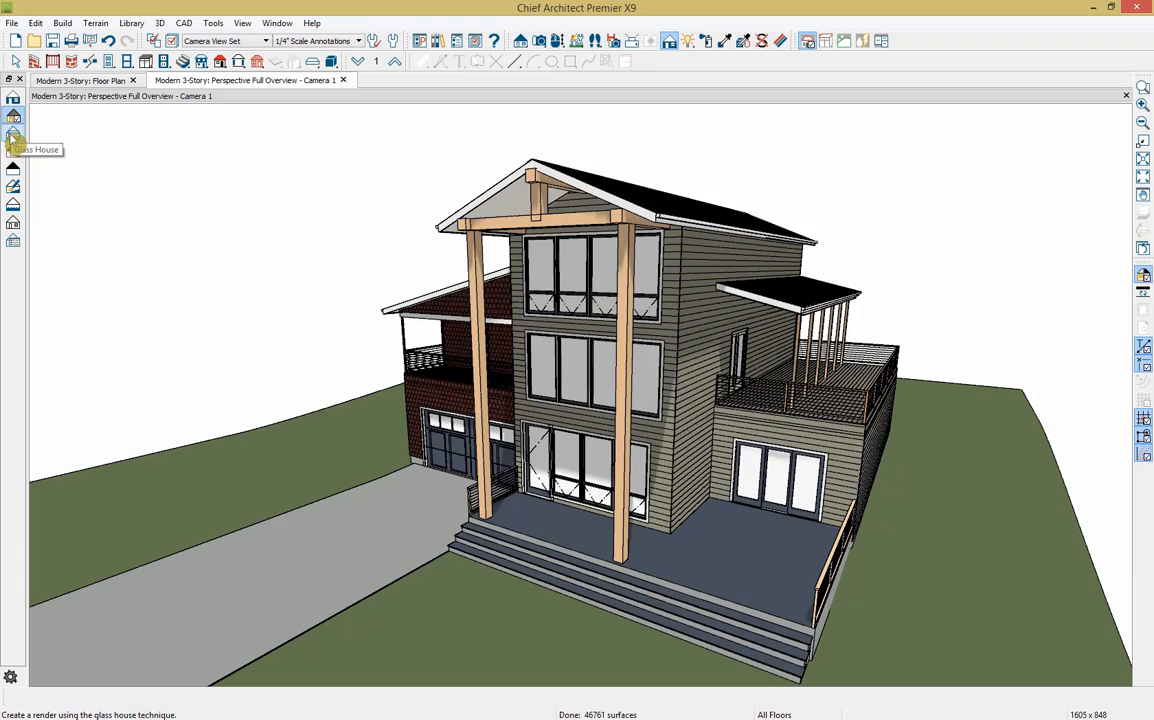
{"action": "left_click", "coordinate": [13, 134]}
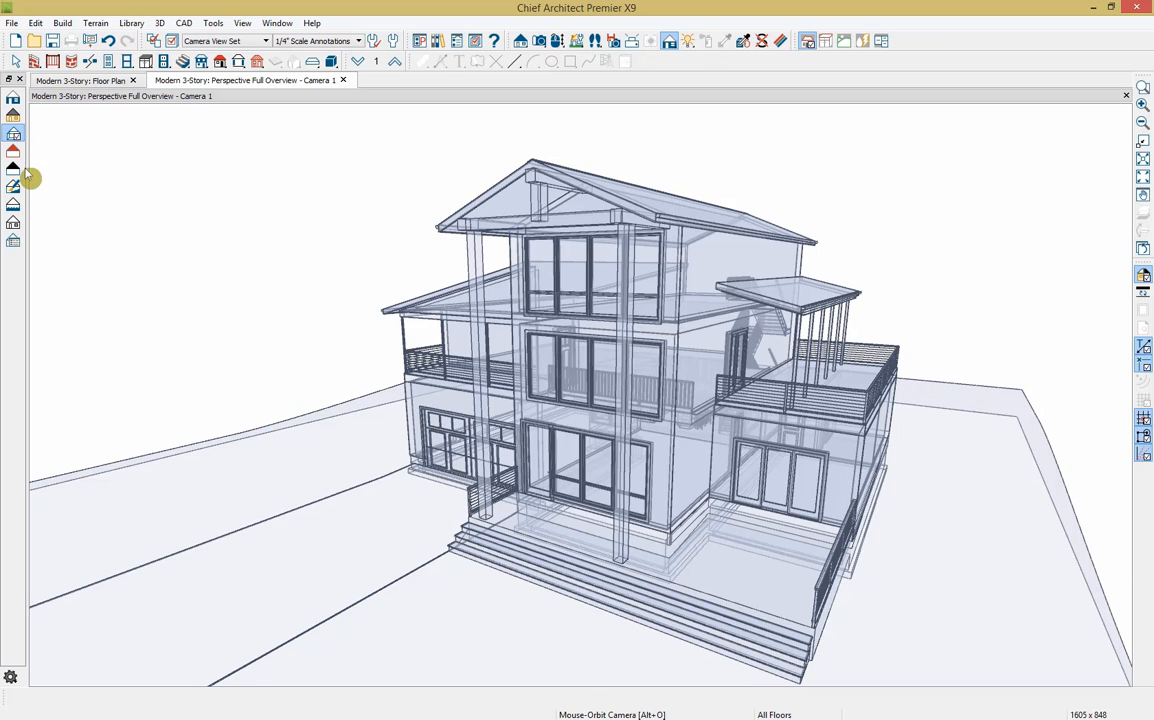
{"action": "left_click", "coordinate": [14, 152]}
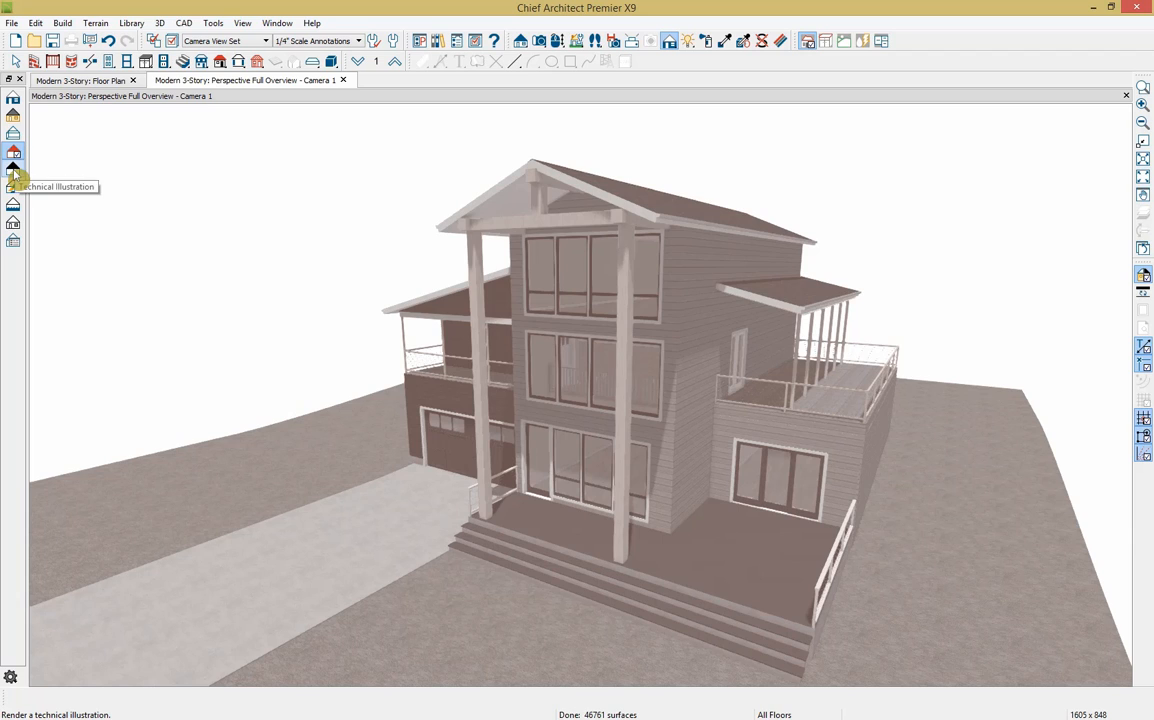
{"action": "left_click", "coordinate": [14, 172]}
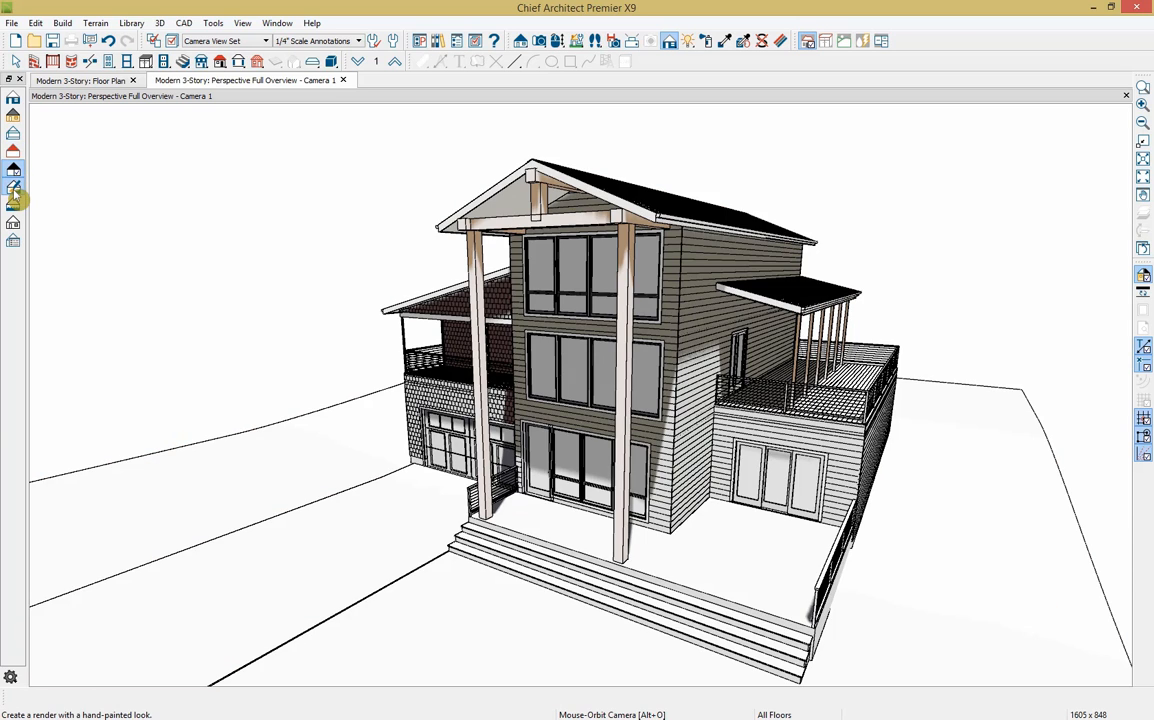
{"action": "left_click", "coordinate": [14, 194]}
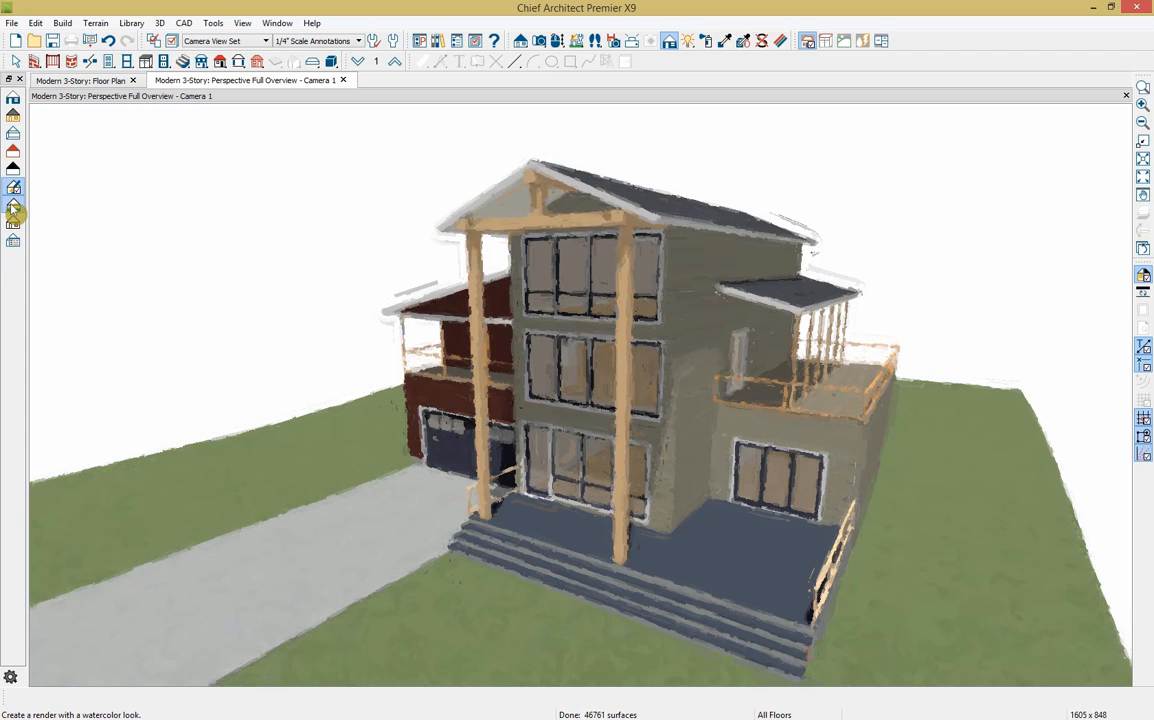
{"action": "left_click", "coordinate": [14, 211]}
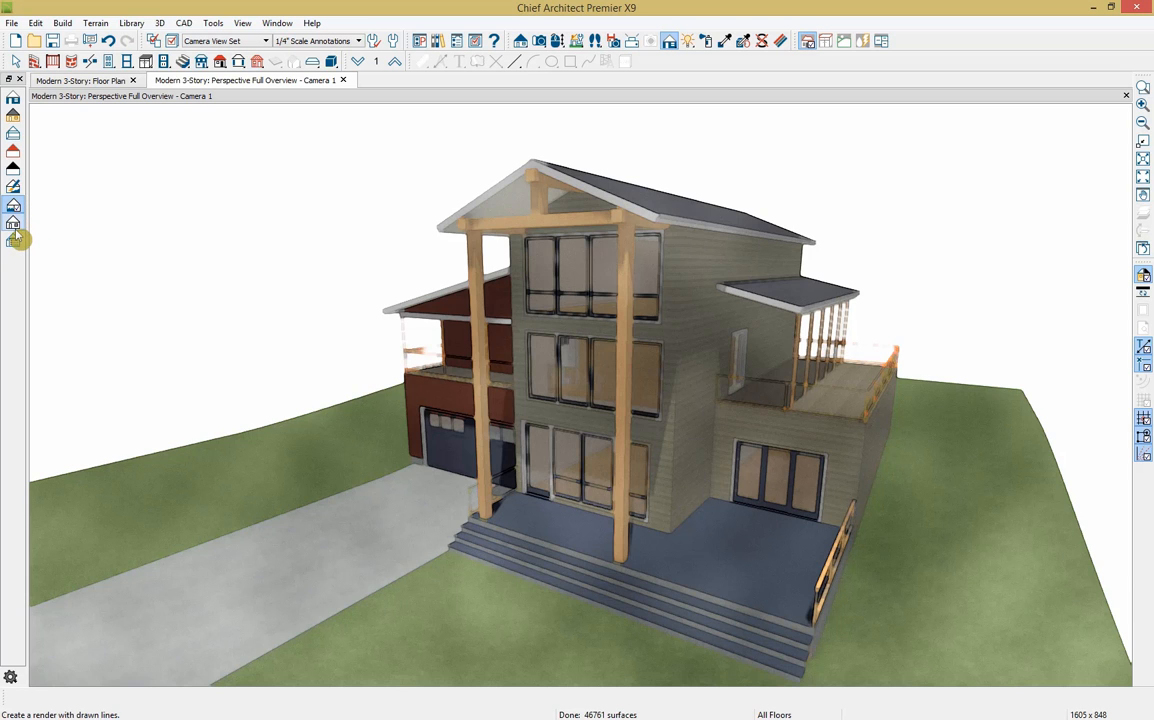
{"action": "left_click", "coordinate": [14, 226]}
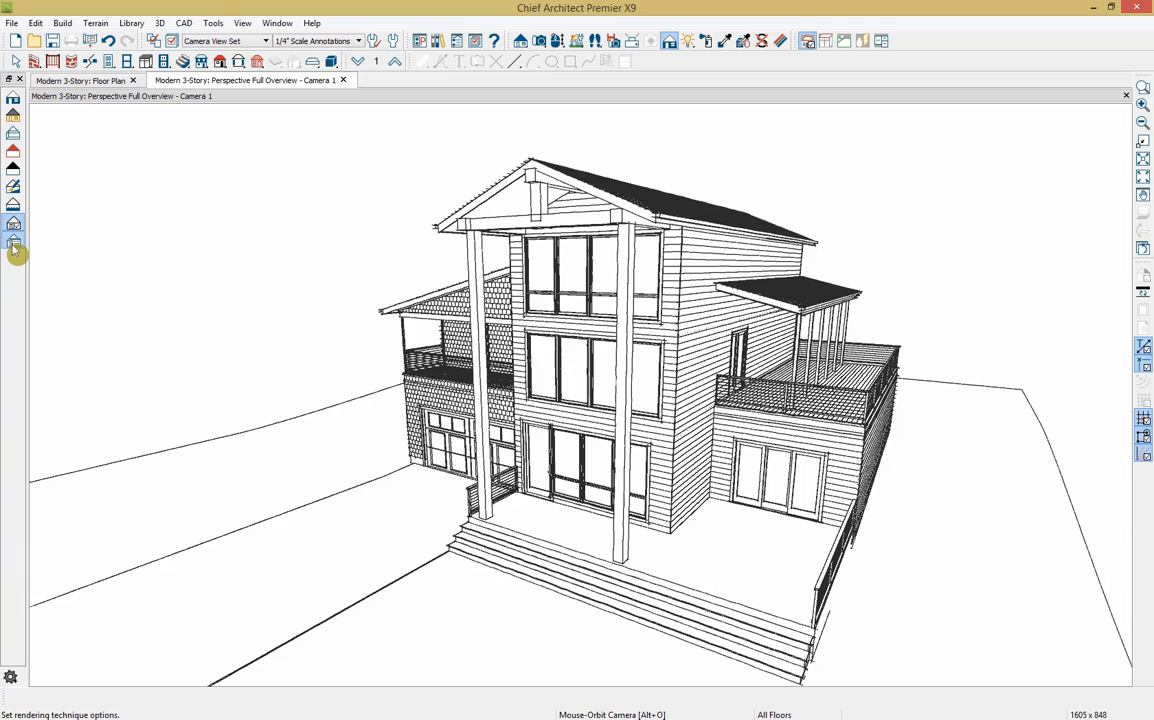
Switch the overview to the Watercolor rendering technique with Line Drawing on Top enabled
{"action": "left_click", "coordinate": [14, 243]}
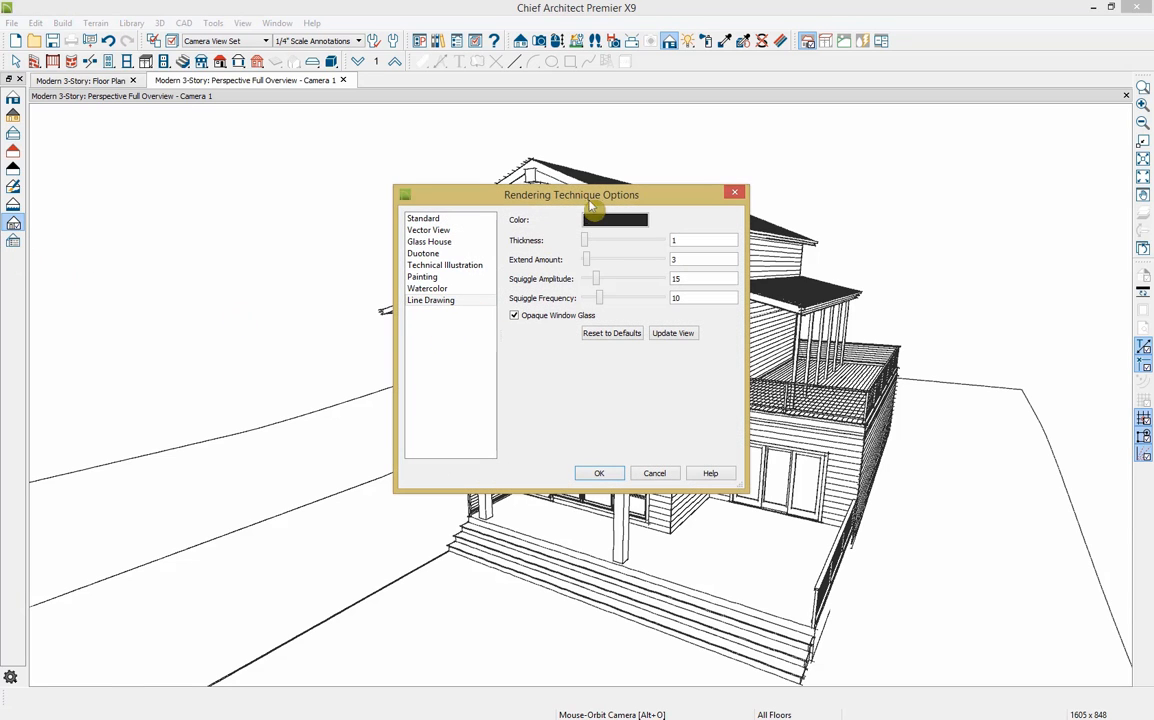
{"action": "left_click", "coordinate": [440, 289]}
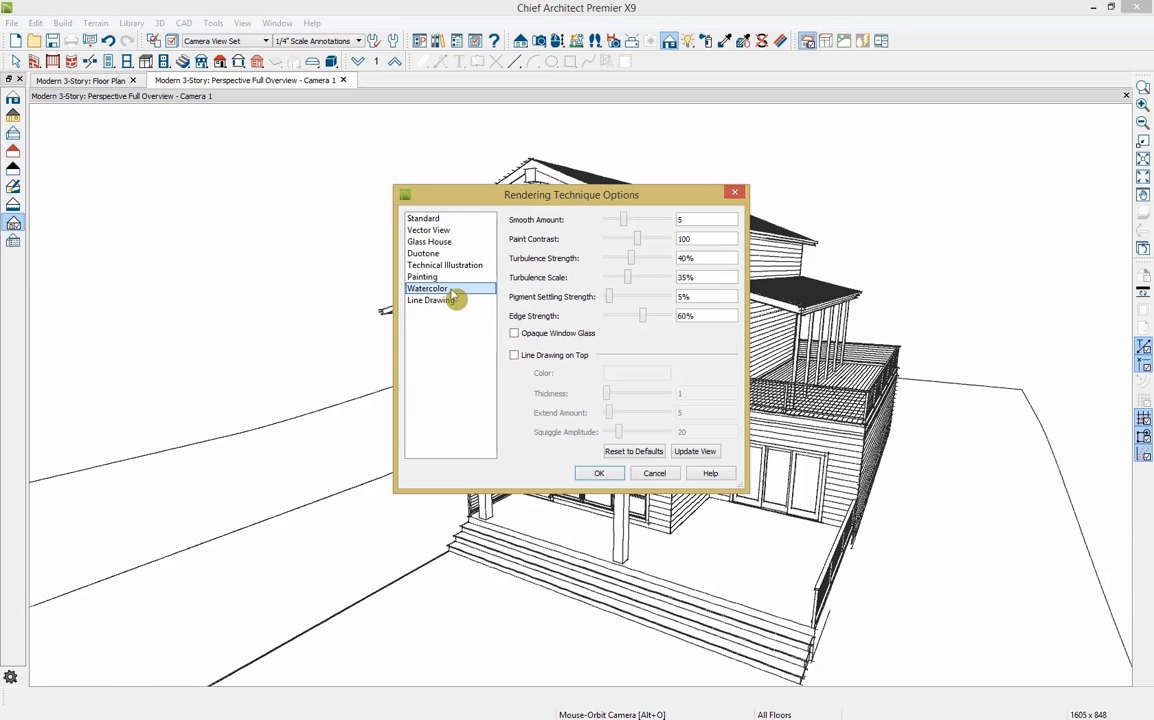
{"action": "left_click", "coordinate": [549, 357]}
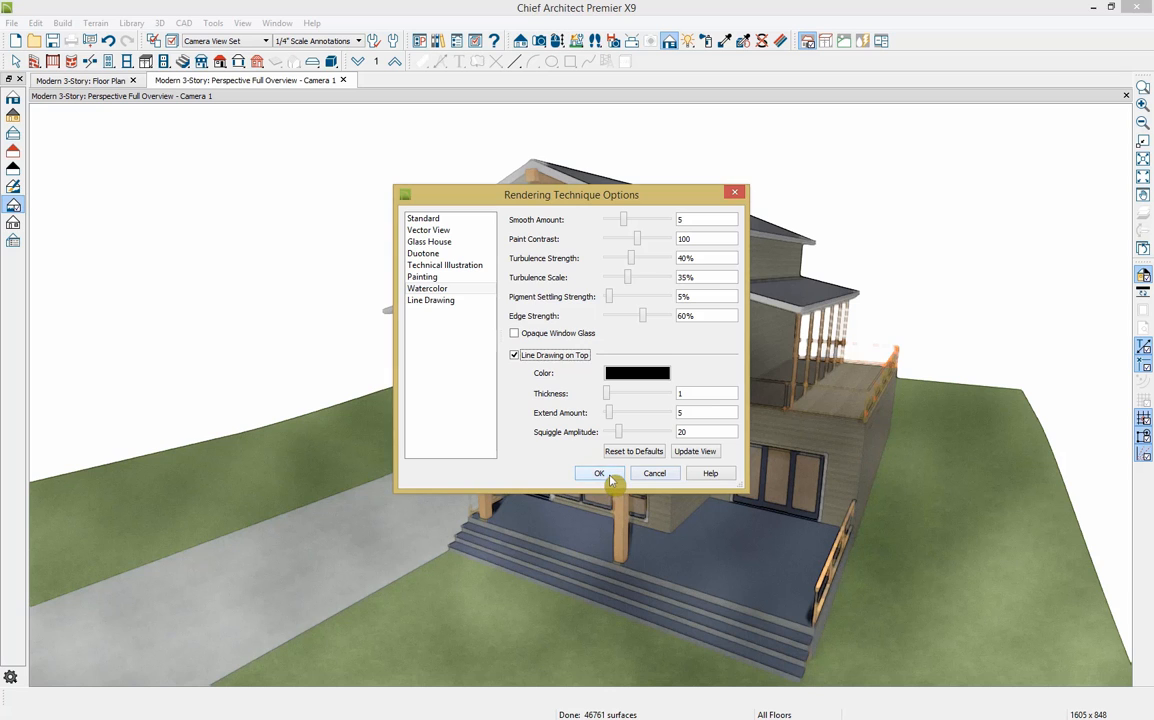
{"action": "left_click", "coordinate": [605, 474]}
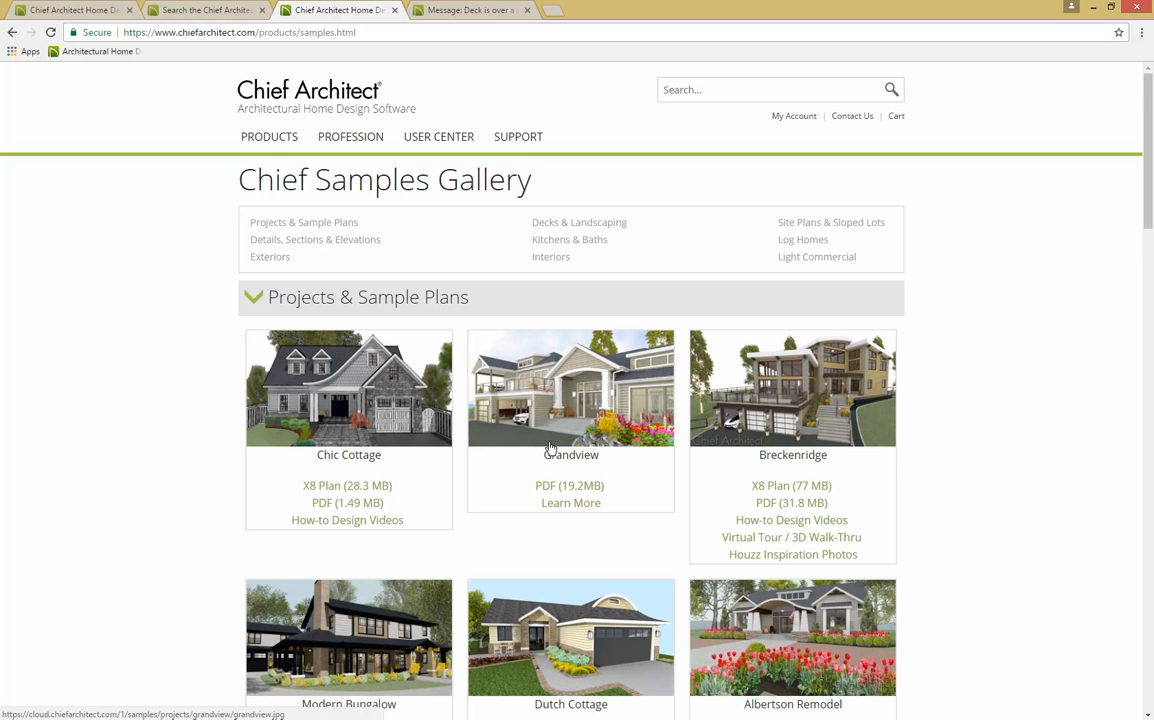
In the browser's Chief Samples Gallery, view the enlarged Grandview, Hillside Contemporary, Dalton Remodel and Riverstone images, and close the image viewer
{"action": "left_click", "coordinate": [522, 403]}
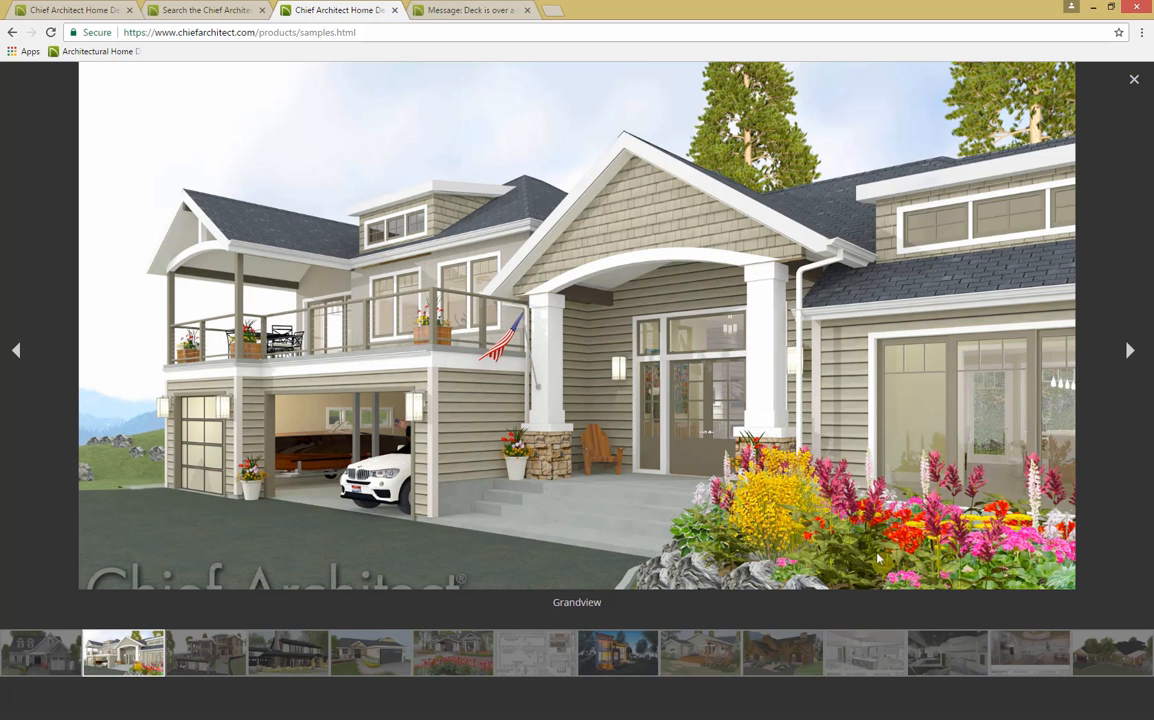
{"action": "left_click", "coordinate": [624, 665]}
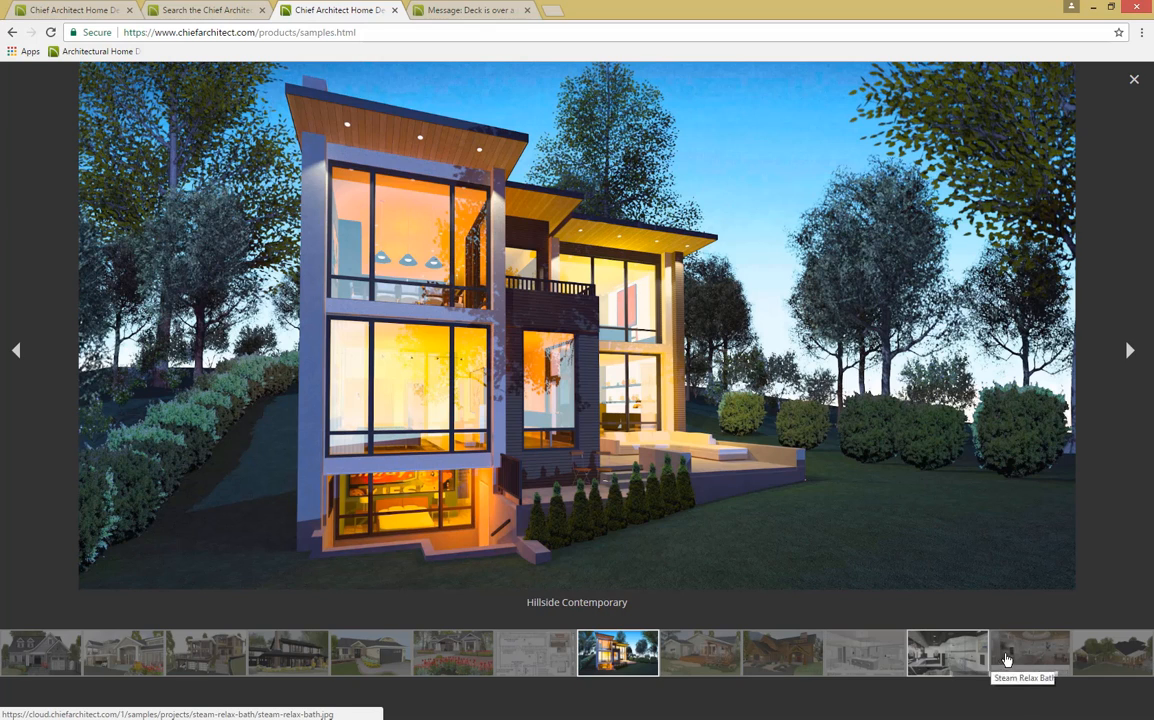
{"action": "left_click", "coordinate": [717, 669]}
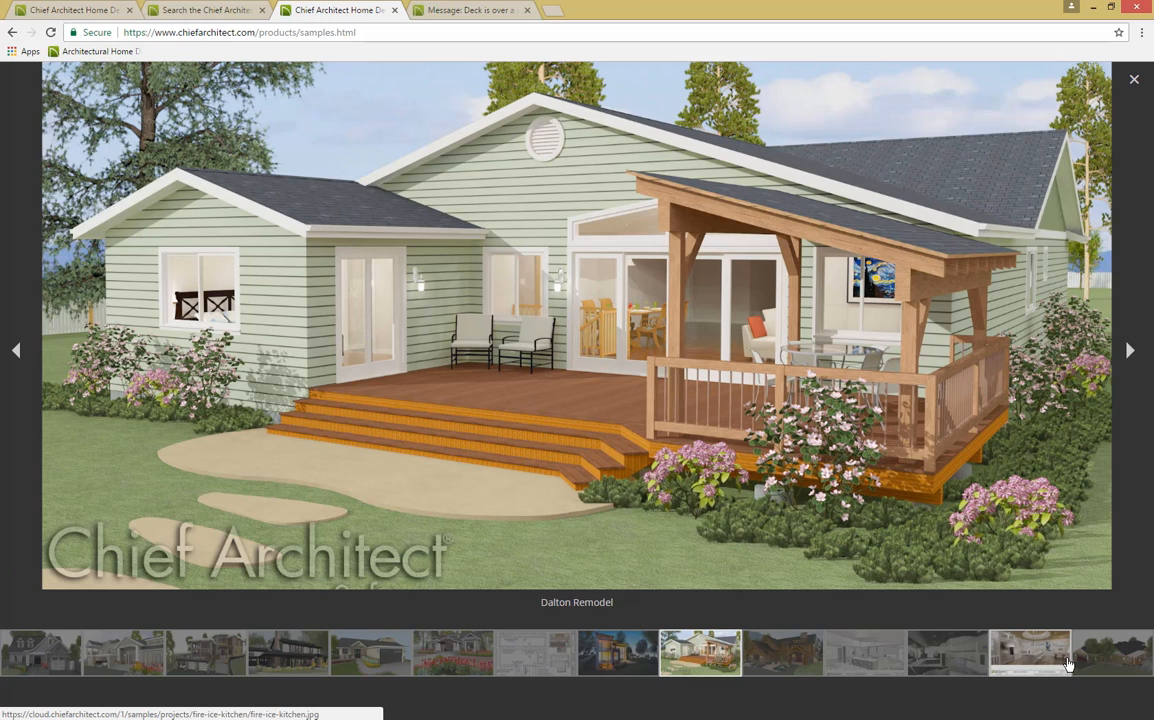
{"action": "left_click", "coordinate": [1123, 667]}
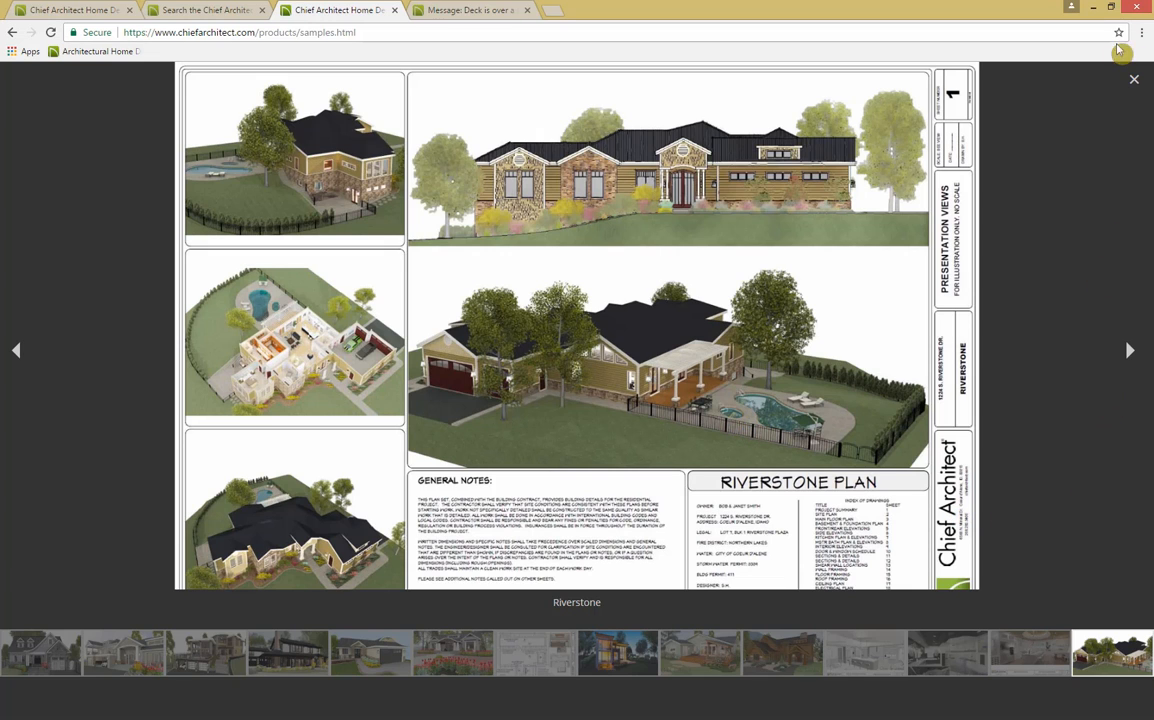
{"action": "left_click", "coordinate": [1131, 81]}
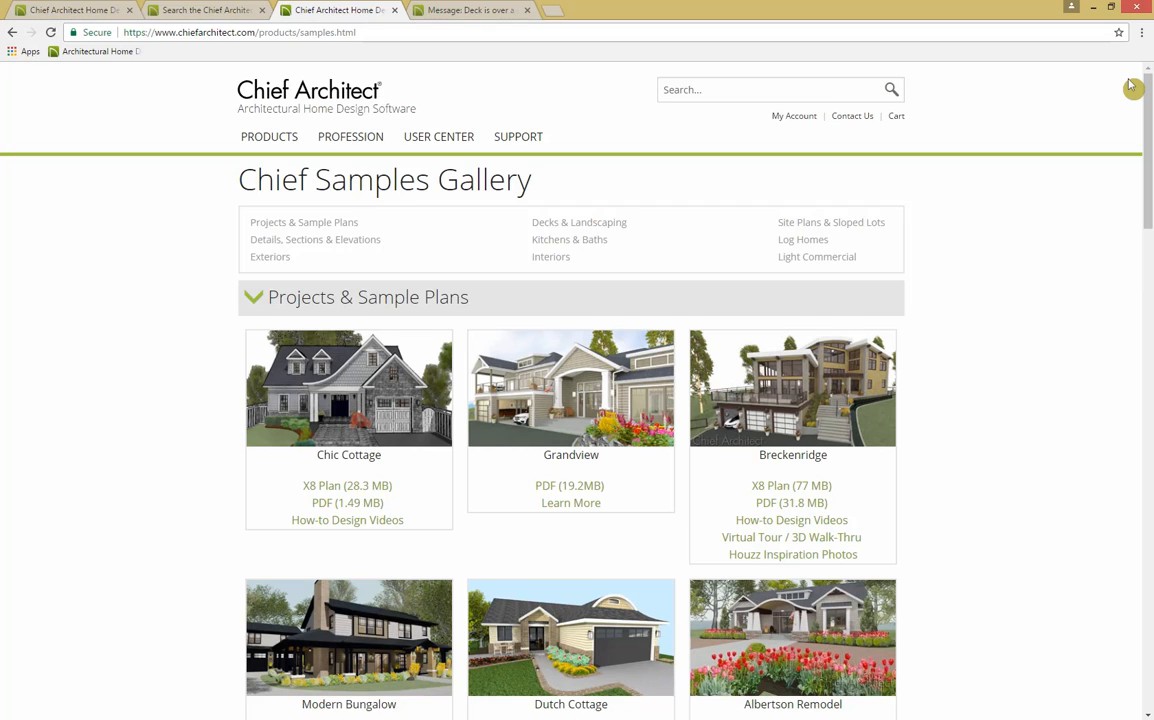
Search the Chief Architect website for "360" and open the Chief Architect 360° Panorama Viewer page
{"action": "left_click", "coordinate": [262, 10]}
{"action": "left_click", "coordinate": [750, 95]}
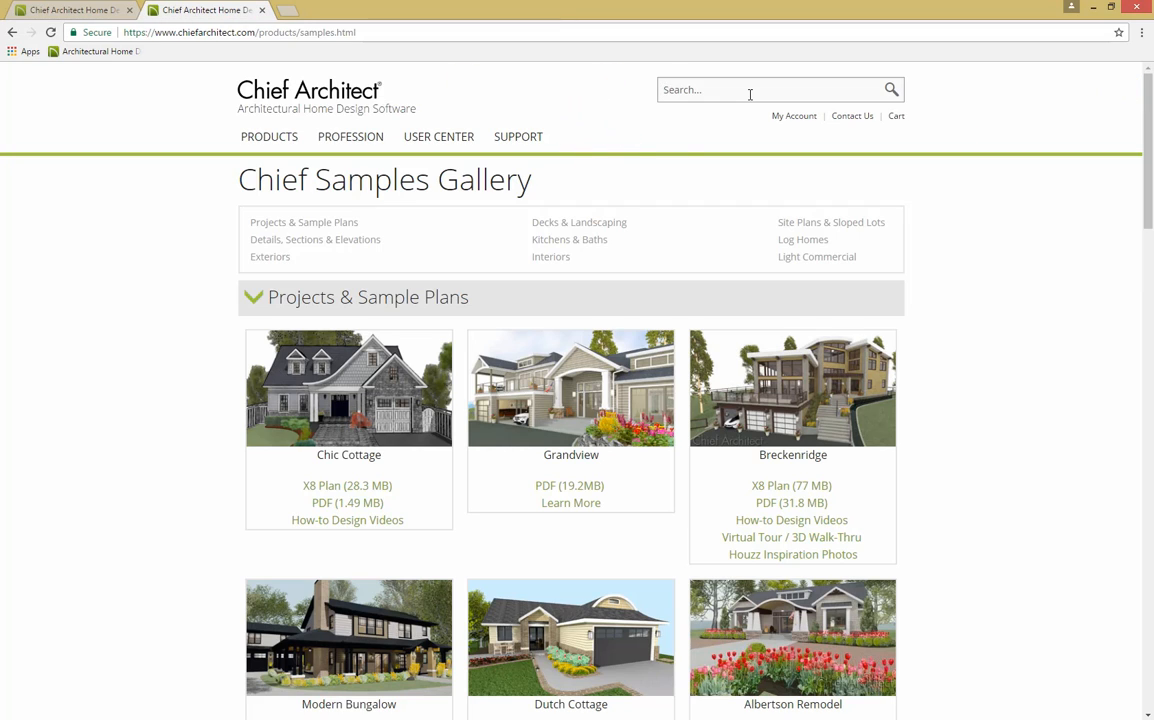
{"action": "type", "text": "360"}
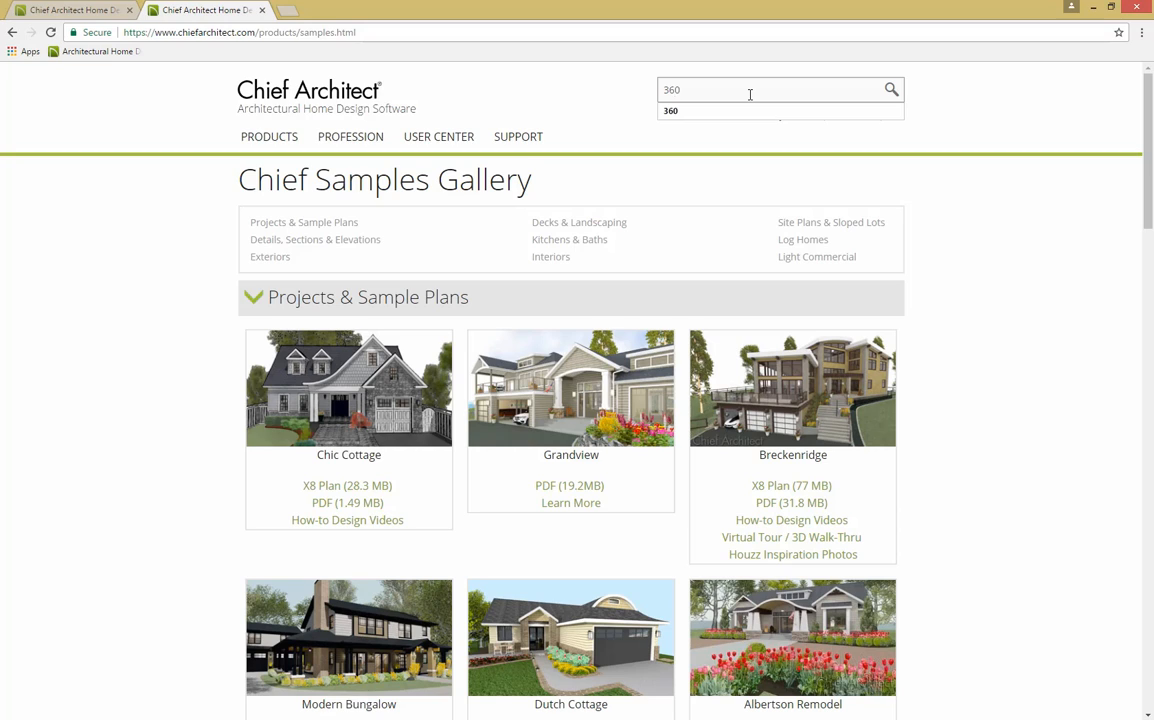
{"action": "left_click", "coordinate": [751, 113]}
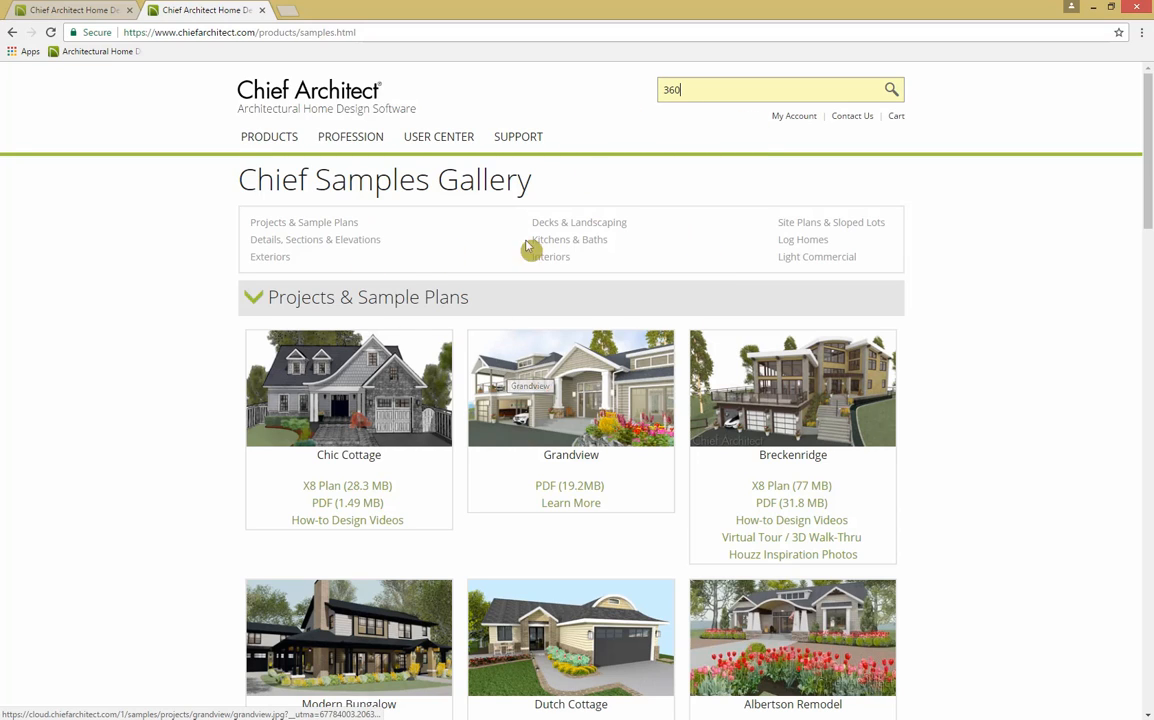
{"action": "left_click", "coordinate": [889, 91]}
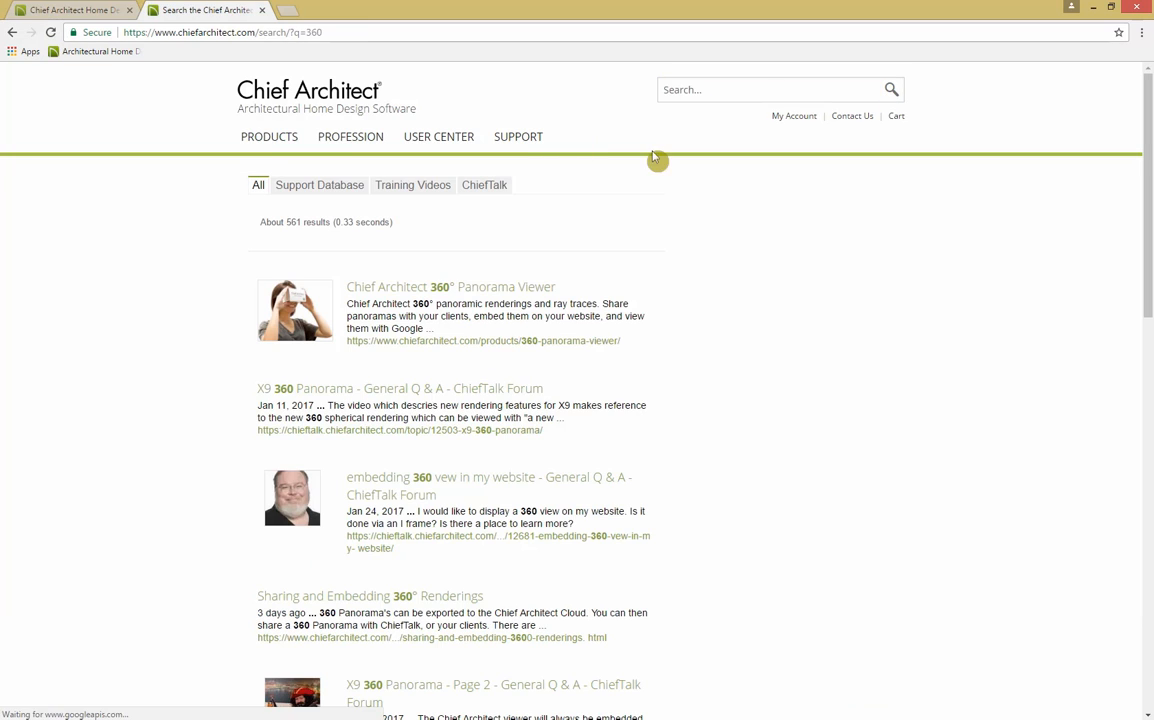
{"action": "left_click", "coordinate": [440, 287]}
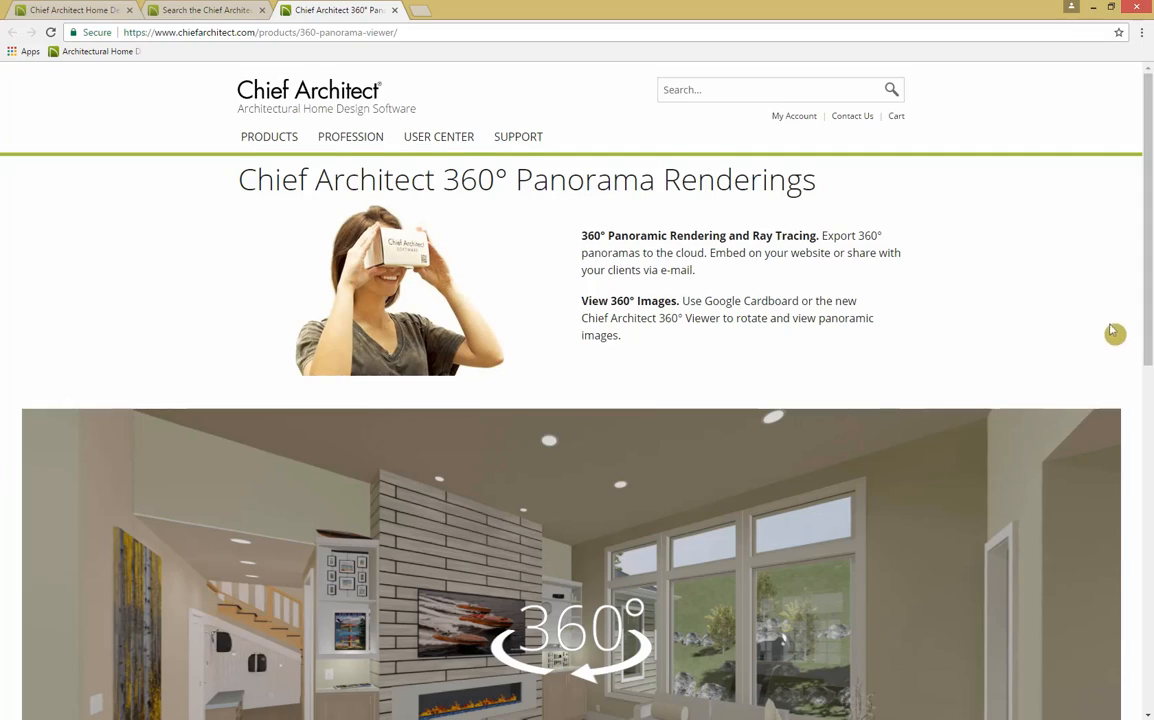
Look around the 360° living room panorama toward the entry doors, and examine the other panorama samples on the page
{"action": "scroll", "coordinate": [1118, 340], "scroll_direction": "down", "scroll_amount": 3}
{"action": "scroll", "coordinate": [1128, 375], "scroll_direction": "down", "scroll_amount": 1}
{"action": "left_click_drag", "start_coordinate": [552, 462], "coordinate": [1072, 503]}
{"action": "left_click_drag", "start_coordinate": [375, 487], "coordinate": [760, 447]}
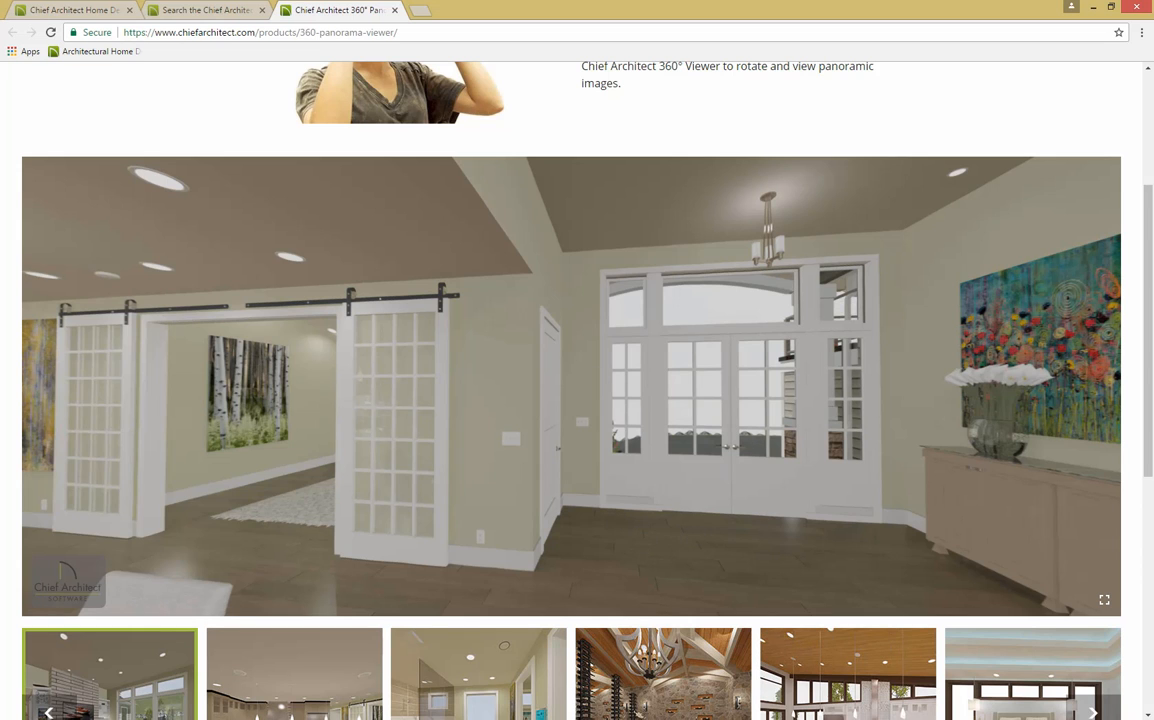
{"action": "scroll", "coordinate": [1134, 648], "scroll_direction": "up", "scroll_amount": 2}
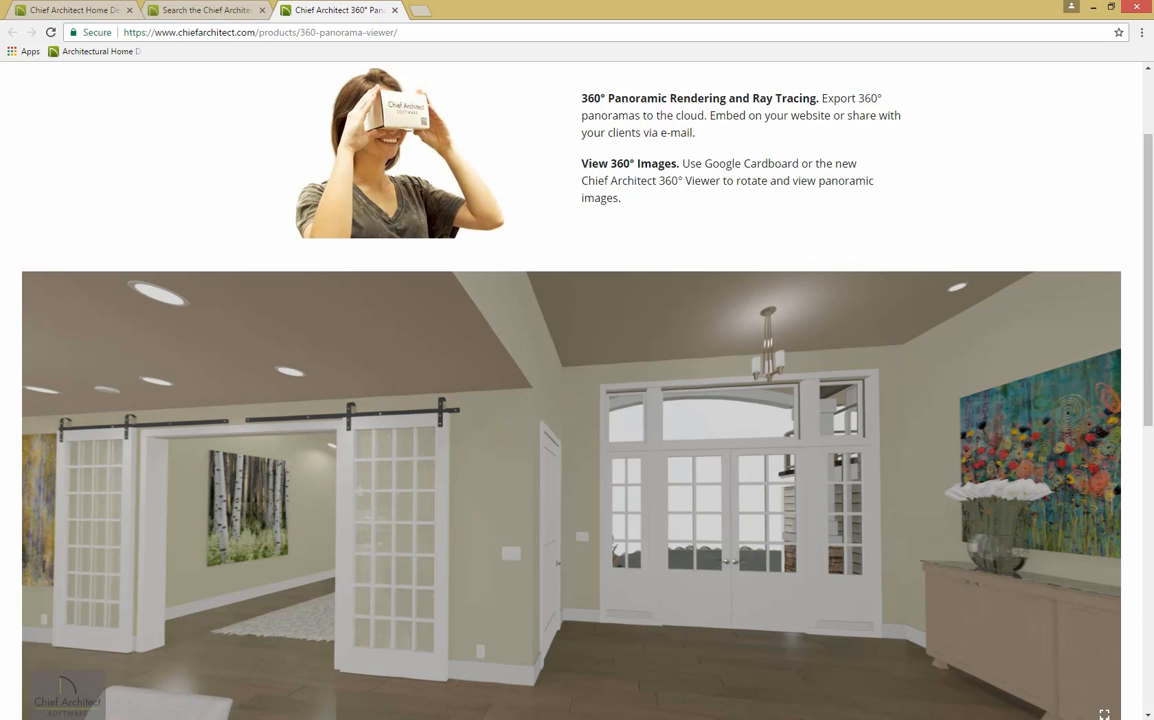
{"action": "scroll", "coordinate": [1134, 425], "scroll_direction": "down", "scroll_amount": 4}
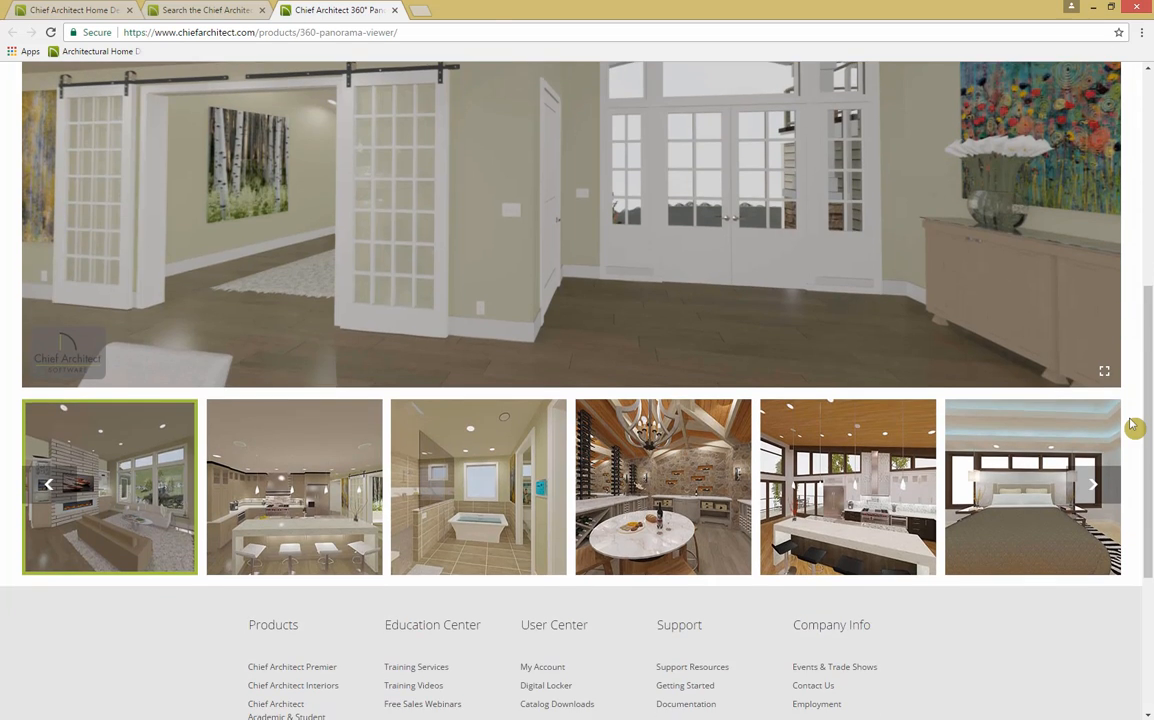
{"action": "scroll", "coordinate": [1134, 425], "scroll_direction": "down", "scroll_amount": 1}
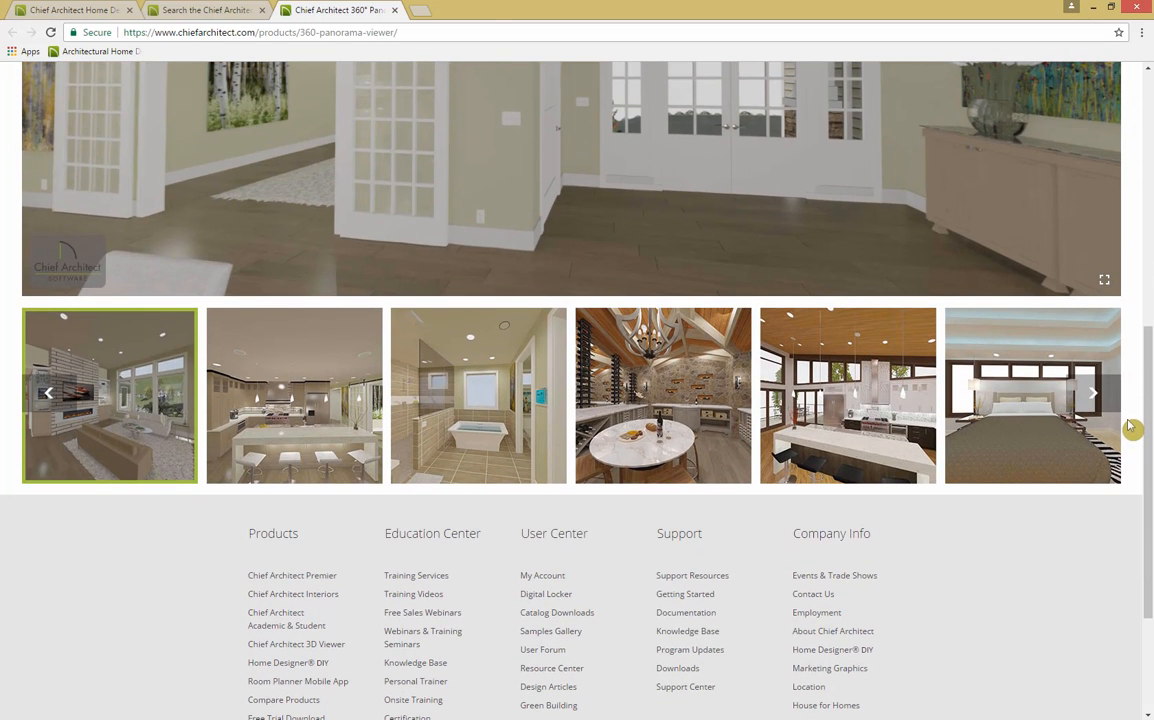
{"action": "scroll", "coordinate": [1131, 427], "scroll_direction": "up", "scroll_amount": 2}
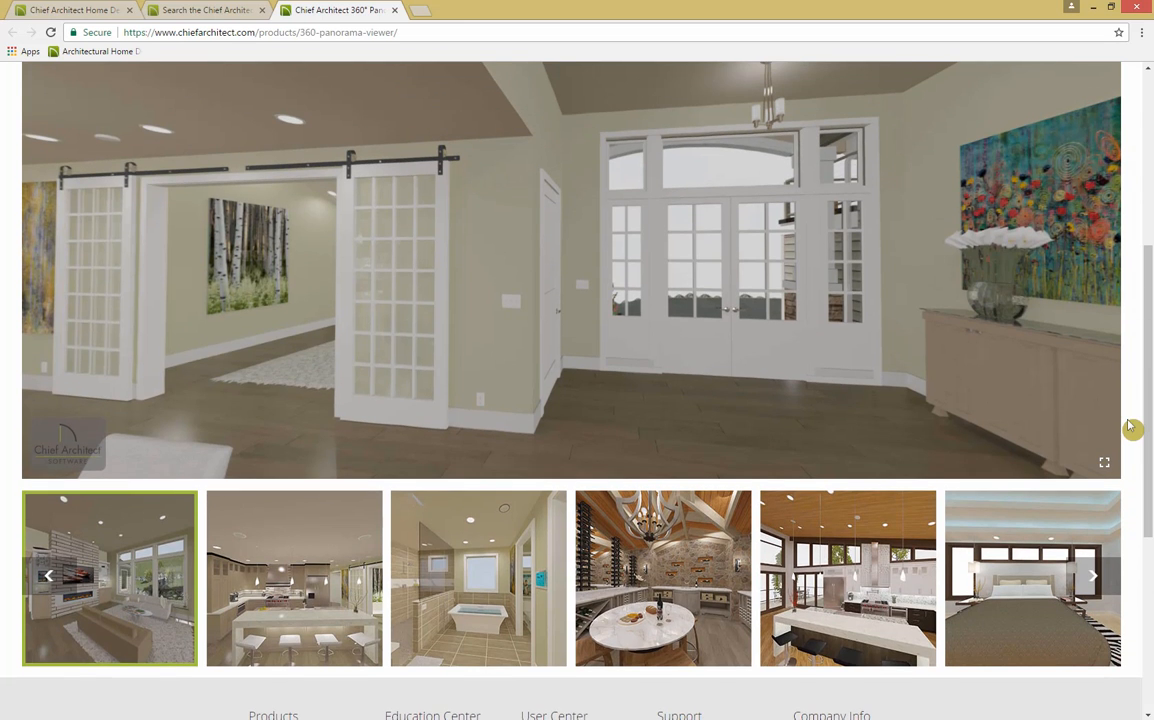
{"action": "scroll", "coordinate": [1131, 427], "scroll_direction": "up", "scroll_amount": 5}
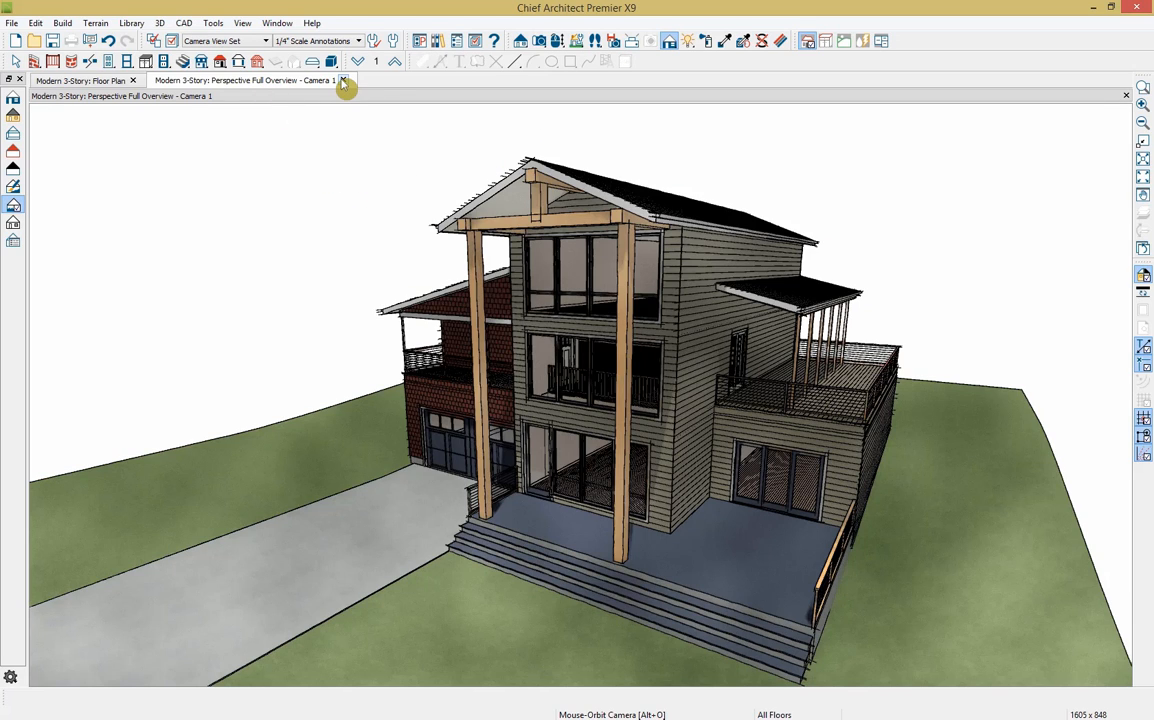
Back in Chief Architect Premier, delete the door schedule from the floor 1 plan
{"action": "left_click", "coordinate": [93, 82]}
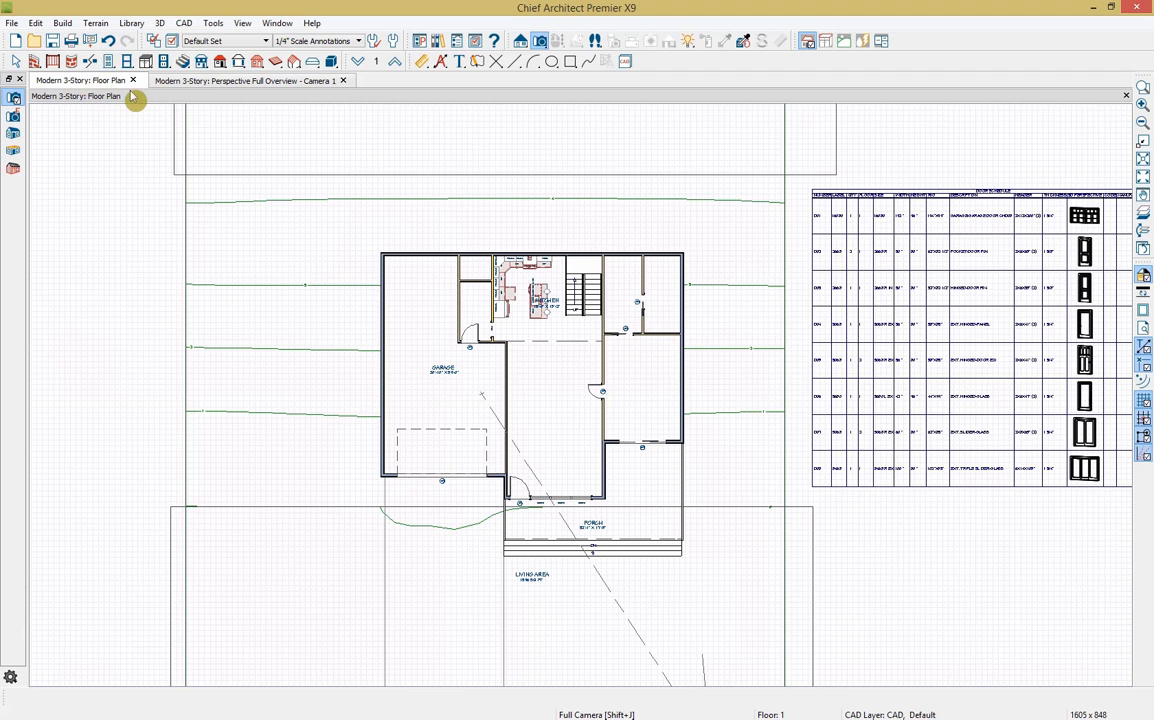
{"action": "left_click", "coordinate": [818, 312]}
{"action": "key", "text": "Delete"}
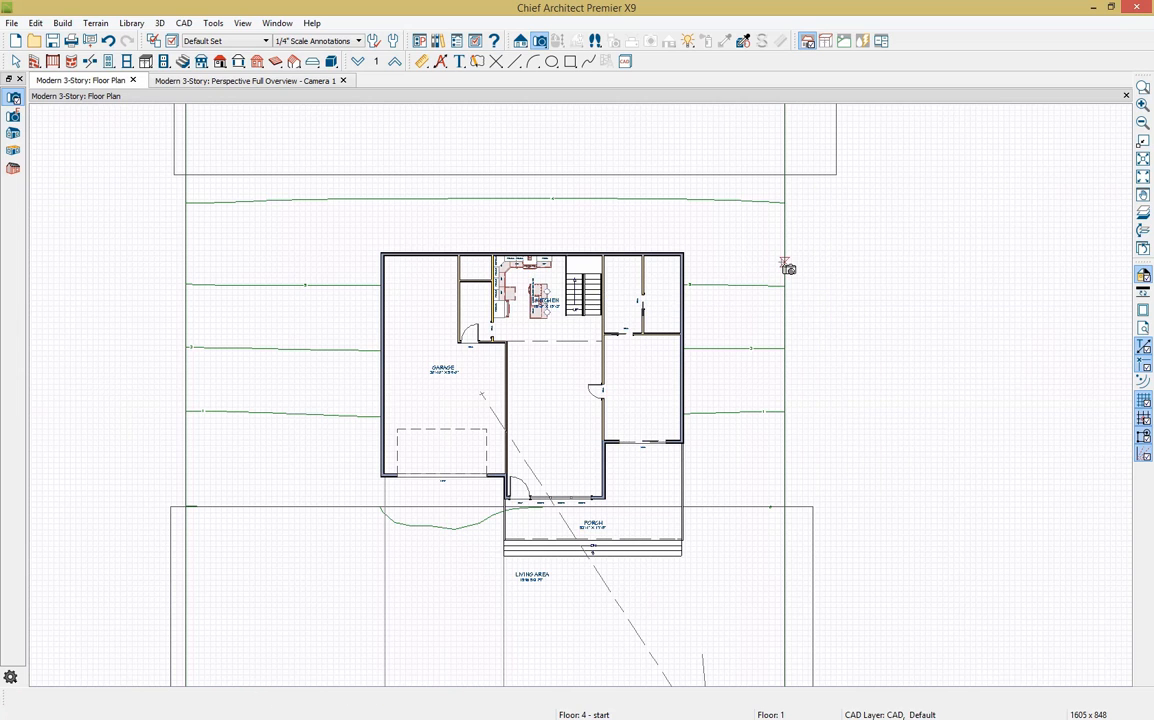
Delete the terrain perimeter from the floor 1 plan and add automatic exterior dimensions around the house
{"action": "left_click", "coordinate": [784, 262]}
{"action": "key", "text": "Delete"}
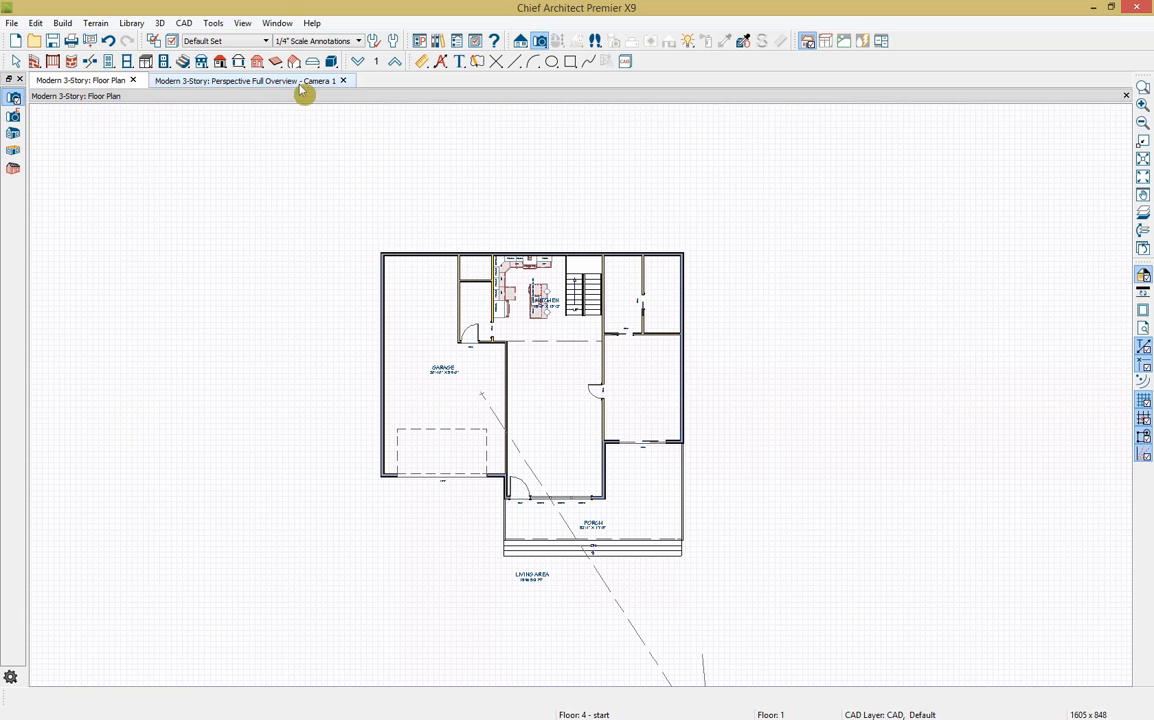
{"action": "left_click", "coordinate": [441, 61]}
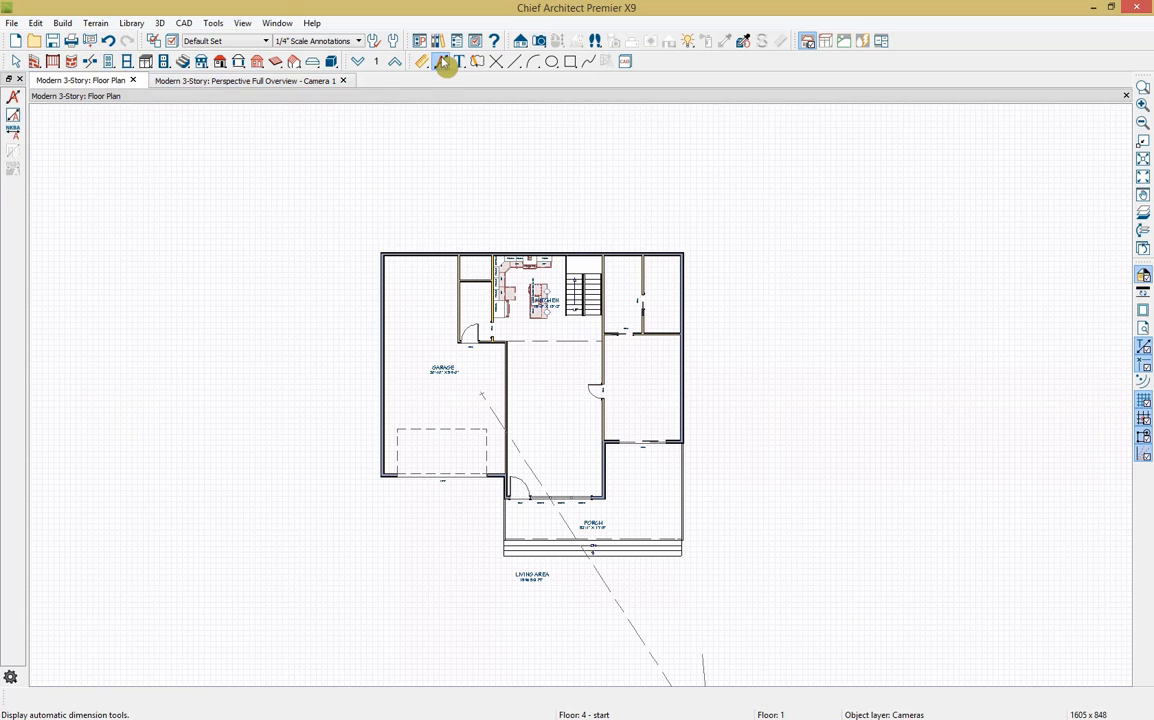
{"action": "left_click", "coordinate": [17, 108]}
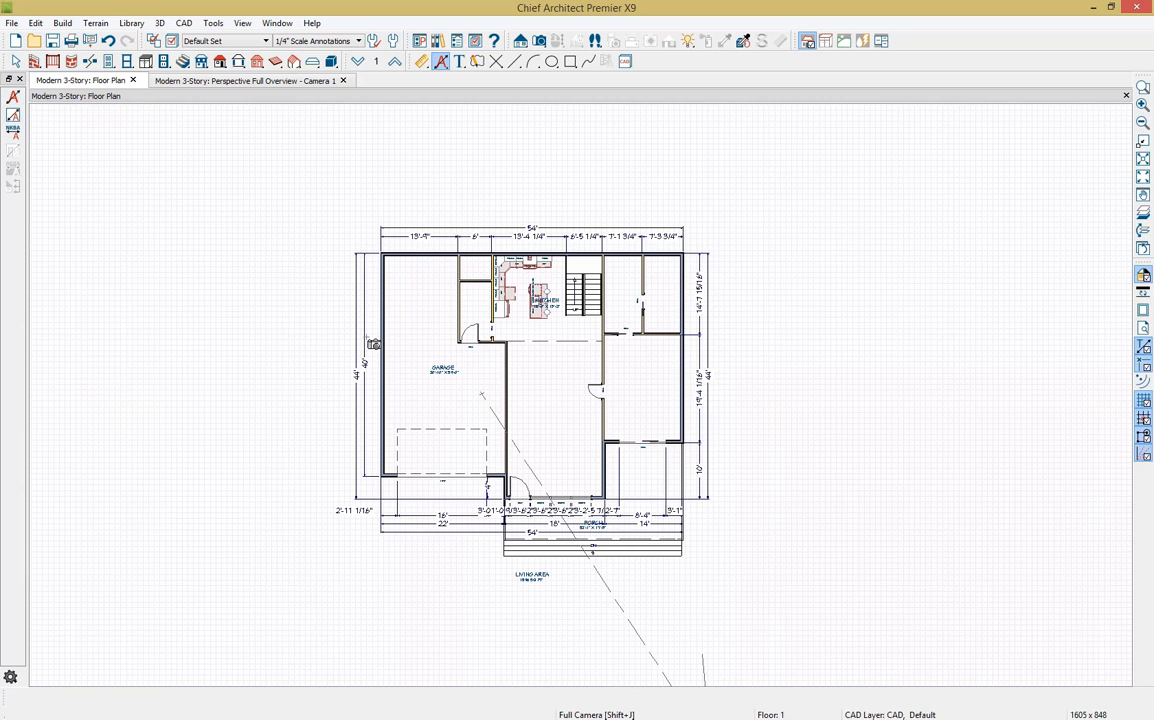
Remove the extension lines between the front windows from the inner front dimension string, leaving one dimension across the three windows
{"action": "scroll", "coordinate": [588, 522], "scroll_direction": "up", "scroll_amount": 2}
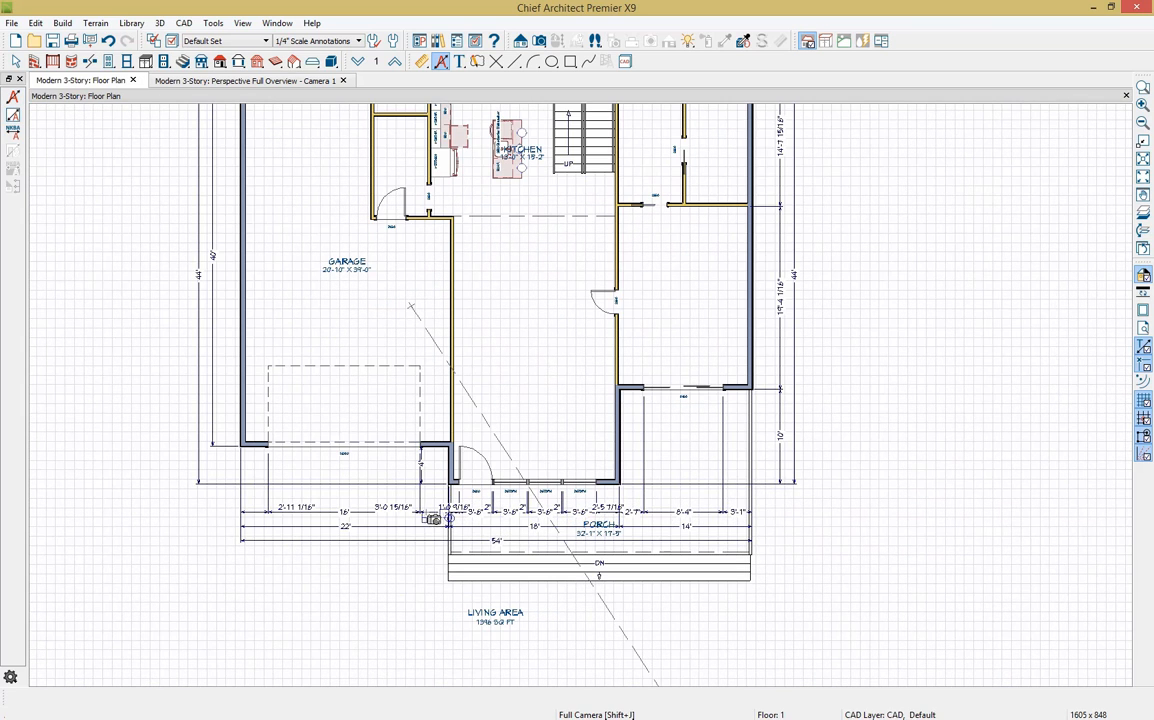
{"action": "left_click", "coordinate": [440, 515]}
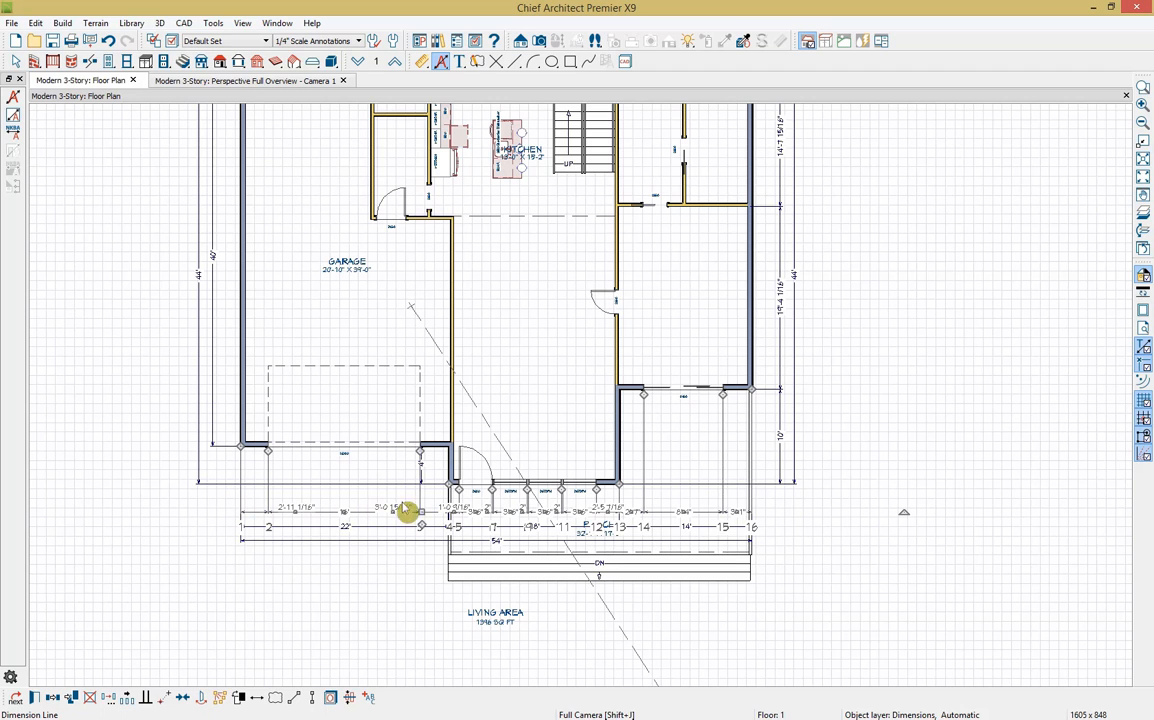
{"action": "scroll", "coordinate": [498, 518], "scroll_direction": "up", "scroll_amount": 1}
{"action": "scroll", "coordinate": [503, 527], "scroll_direction": "up", "scroll_amount": 3}
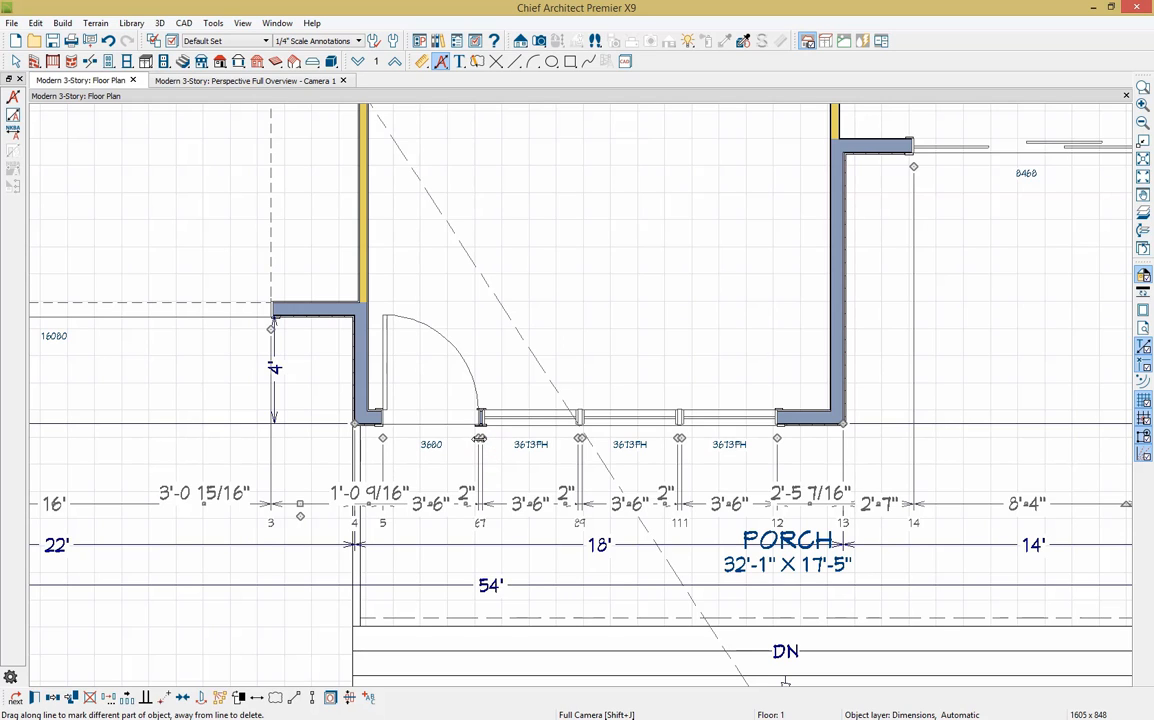
{"action": "left_click_drag", "start_coordinate": [482, 438], "coordinate": [426, 372]}
{"action": "left_click_drag", "start_coordinate": [579, 438], "coordinate": [561, 335]}
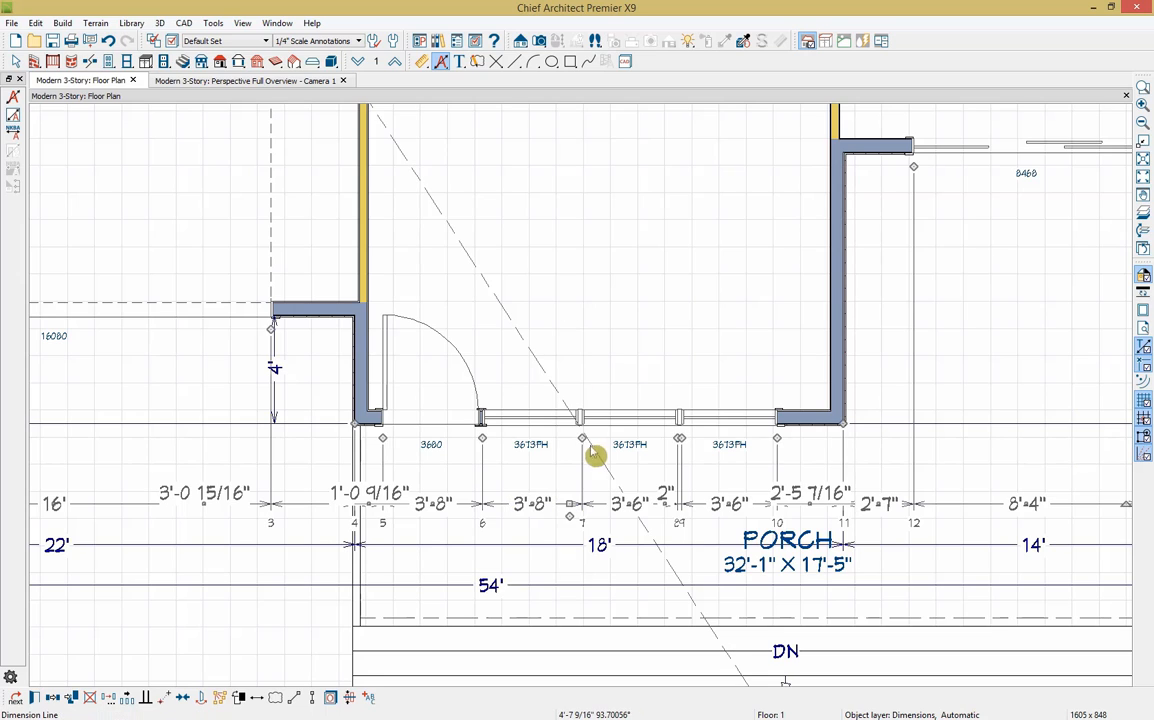
{"action": "left_click_drag", "start_coordinate": [582, 437], "coordinate": [582, 357]}
{"action": "left_click_drag", "start_coordinate": [680, 438], "coordinate": [677, 337]}
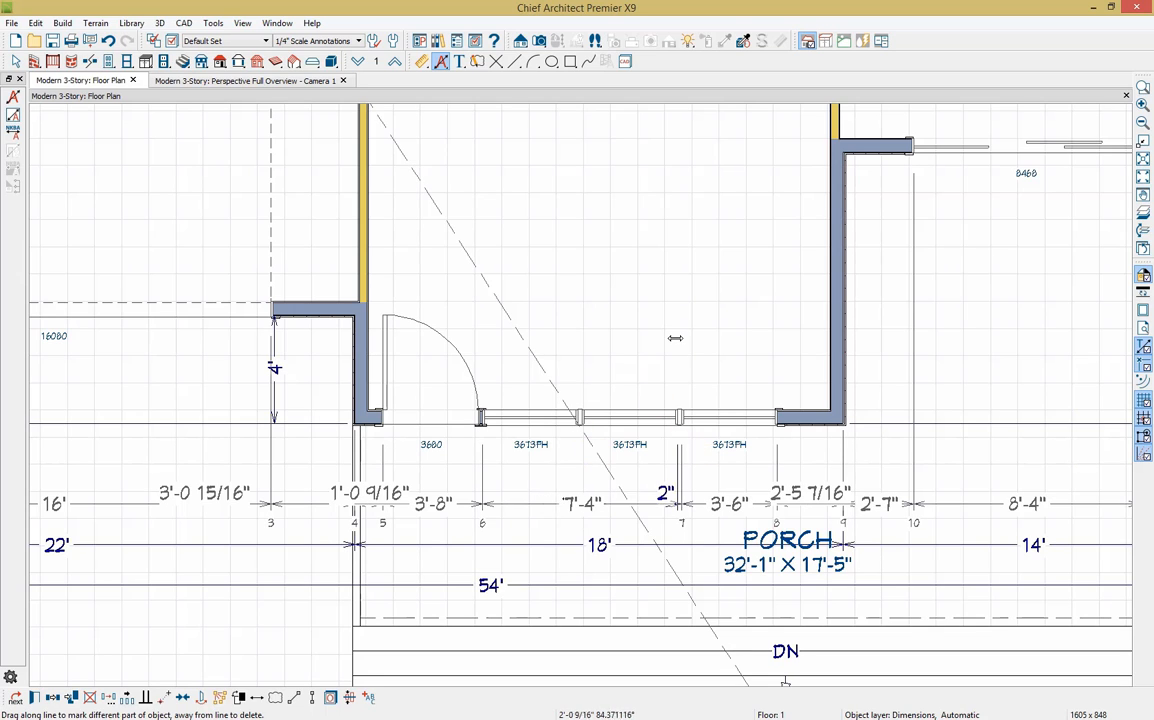
{"action": "left_click_drag", "start_coordinate": [680, 437], "coordinate": [665, 345]}
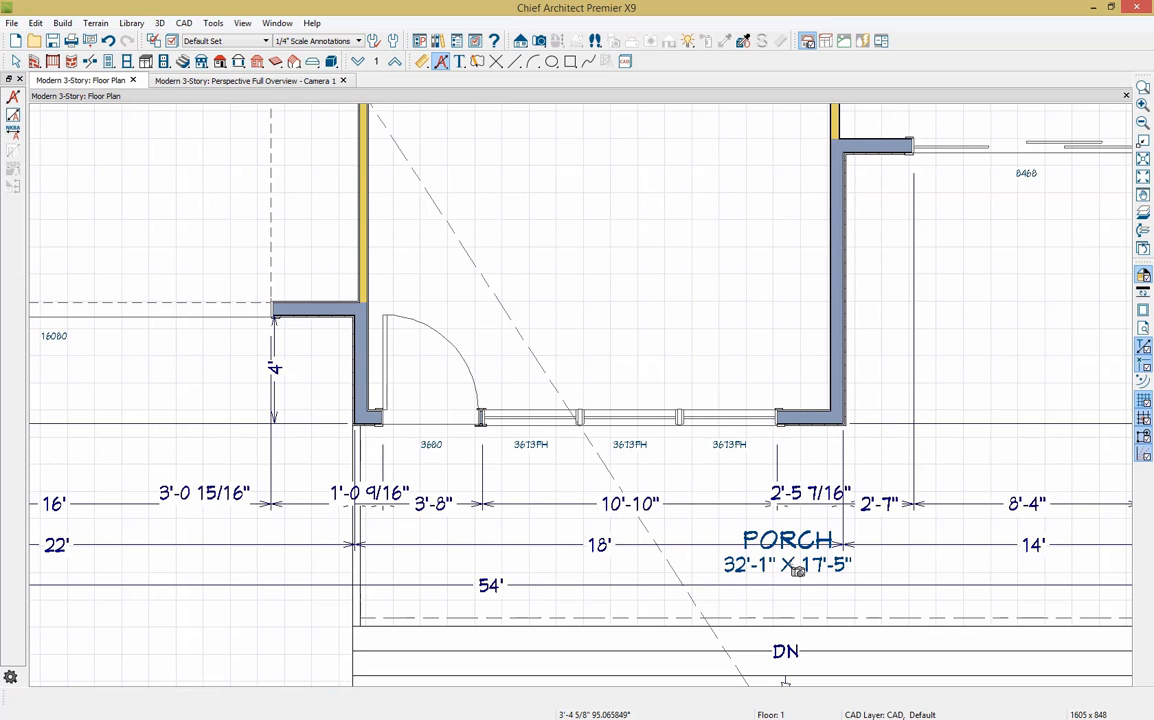
Turn off the display of the Room Labels and Rooms, Interior Dimensions layers through the porch label's layer properties
{"action": "left_click", "coordinate": [797, 571]}
{"action": "key", "text": "Escape"}
{"action": "left_click", "coordinate": [793, 543]}
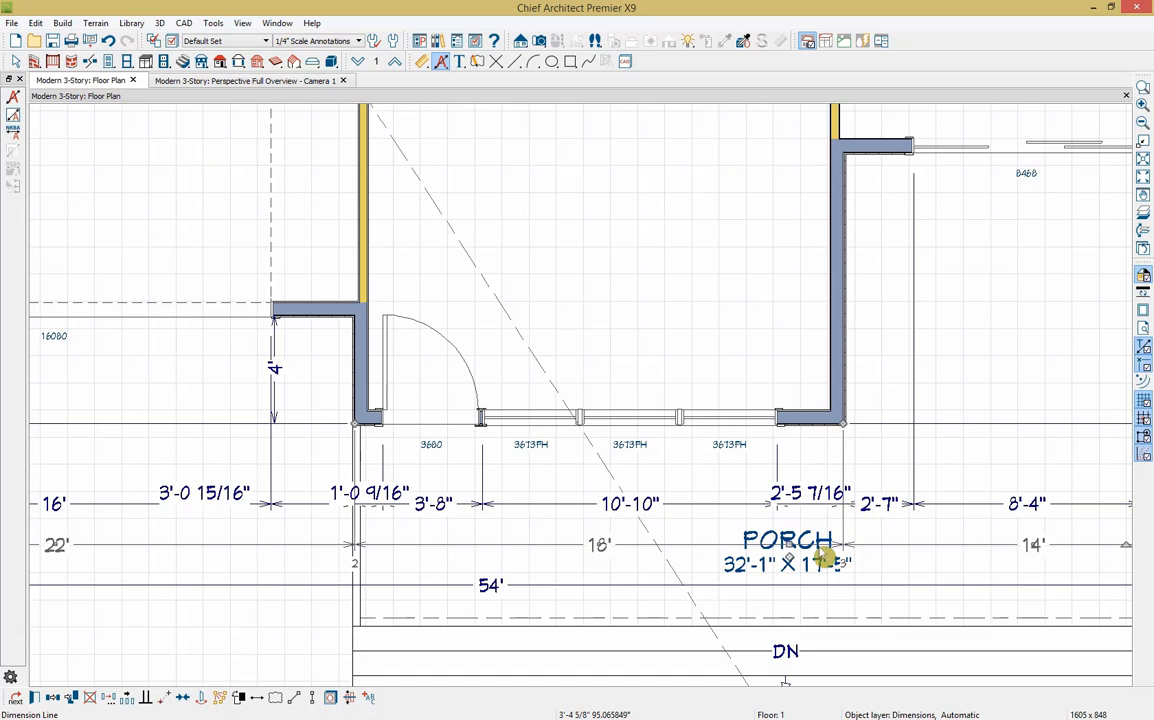
{"action": "left_click", "coordinate": [766, 541]}
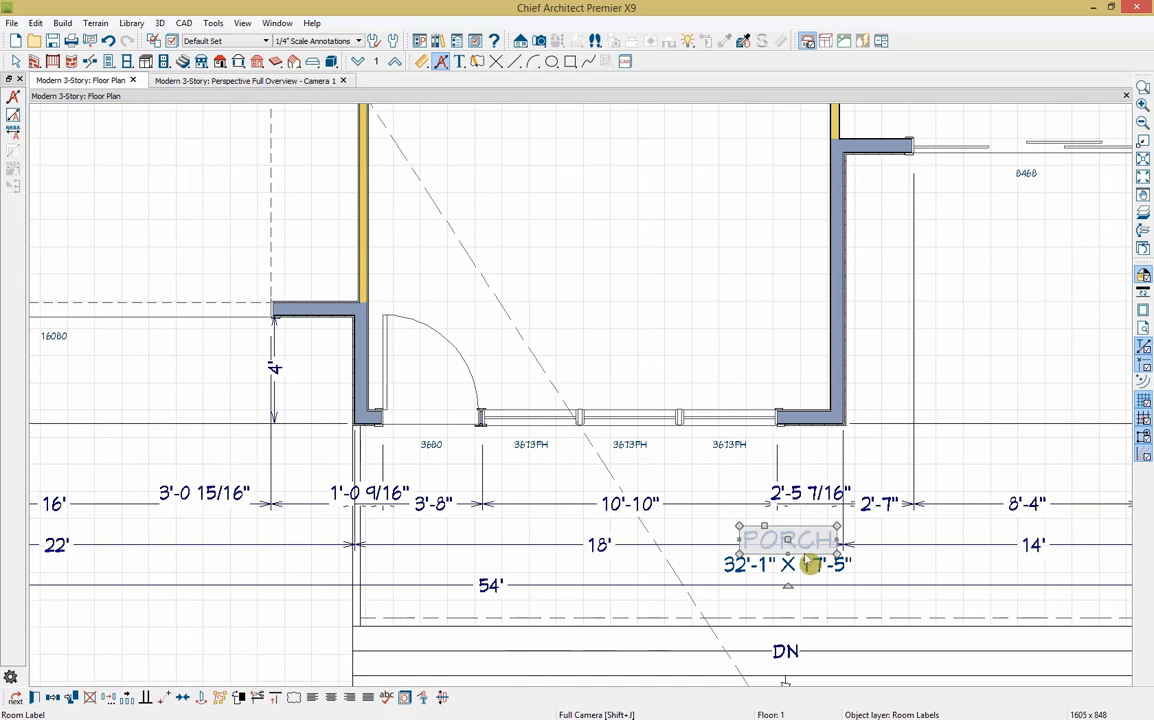
{"action": "left_click", "coordinate": [405, 701]}
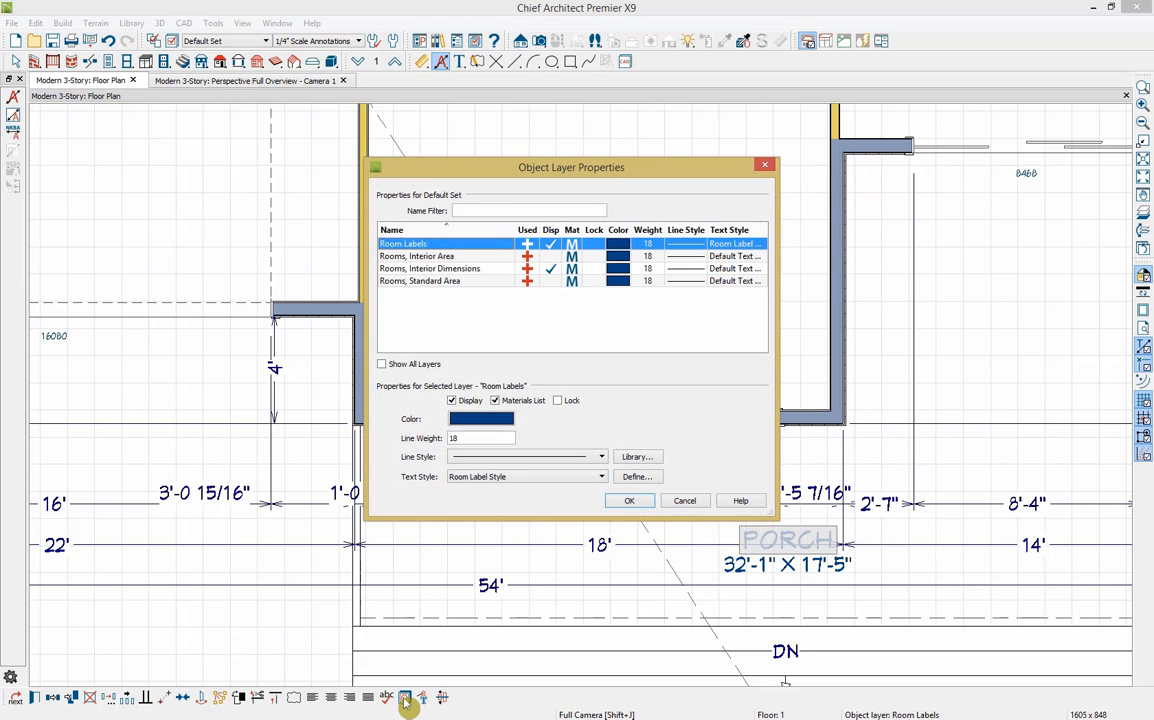
{"action": "left_click", "coordinate": [551, 245]}
{"action": "left_click", "coordinate": [551, 270]}
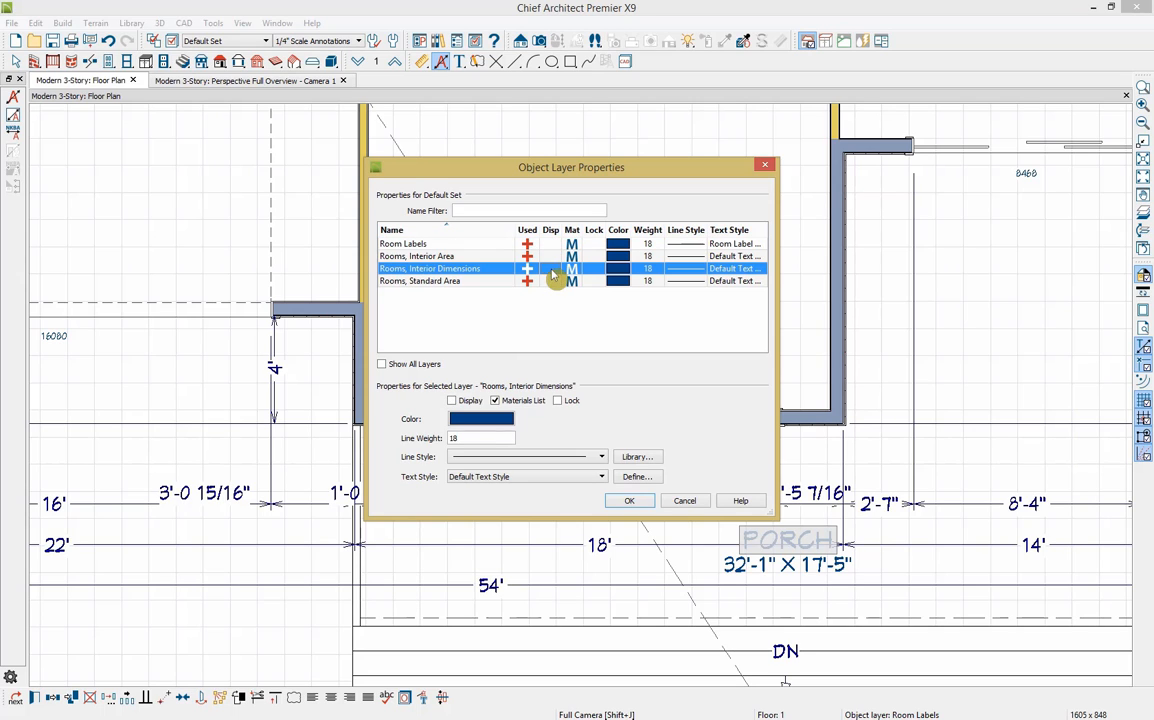
{"action": "left_click", "coordinate": [647, 503]}
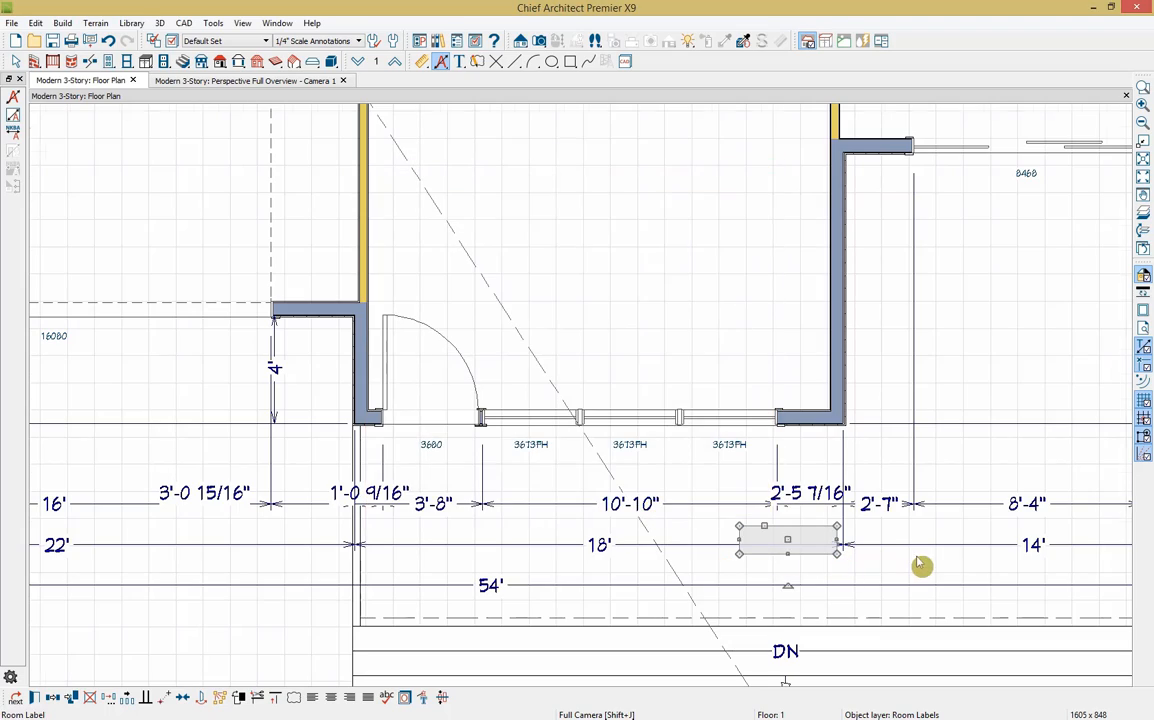
Create a new print layout for the house plan
{"action": "scroll", "coordinate": [706, 558], "scroll_direction": "down", "scroll_amount": 3}
{"action": "scroll", "coordinate": [300, 517], "scroll_direction": "down", "scroll_amount": 5}
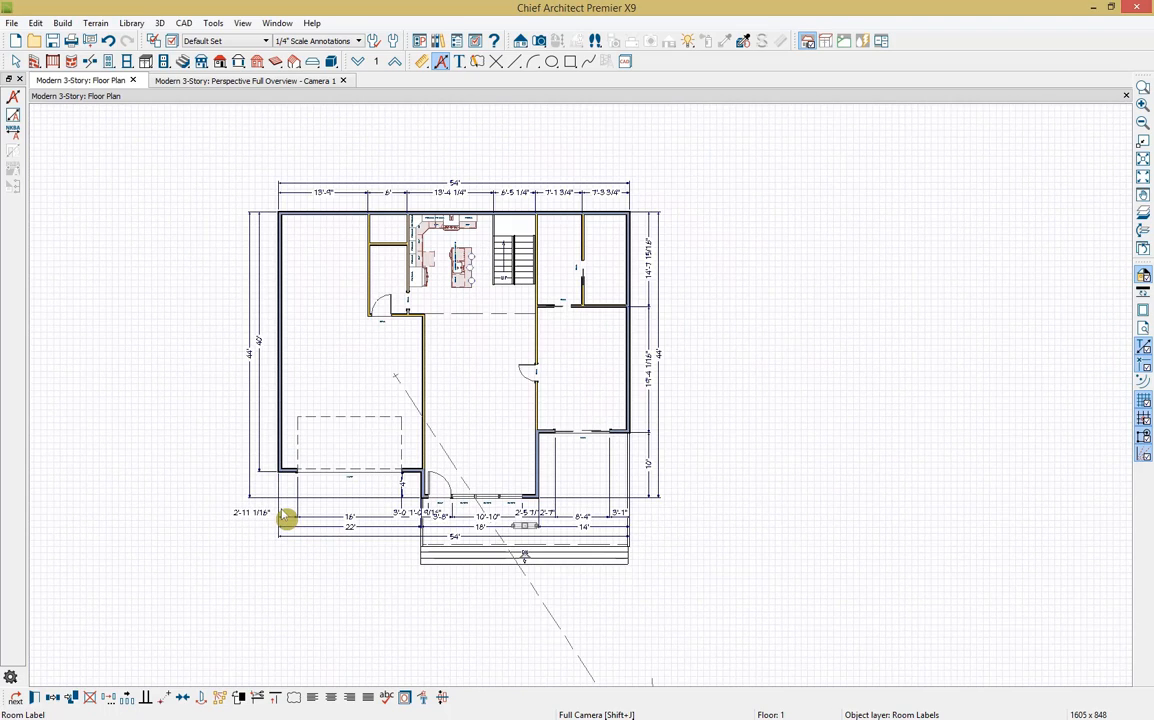
{"action": "middle_click_drag", "start_coordinate": [282, 510], "coordinate": [296, 513]}
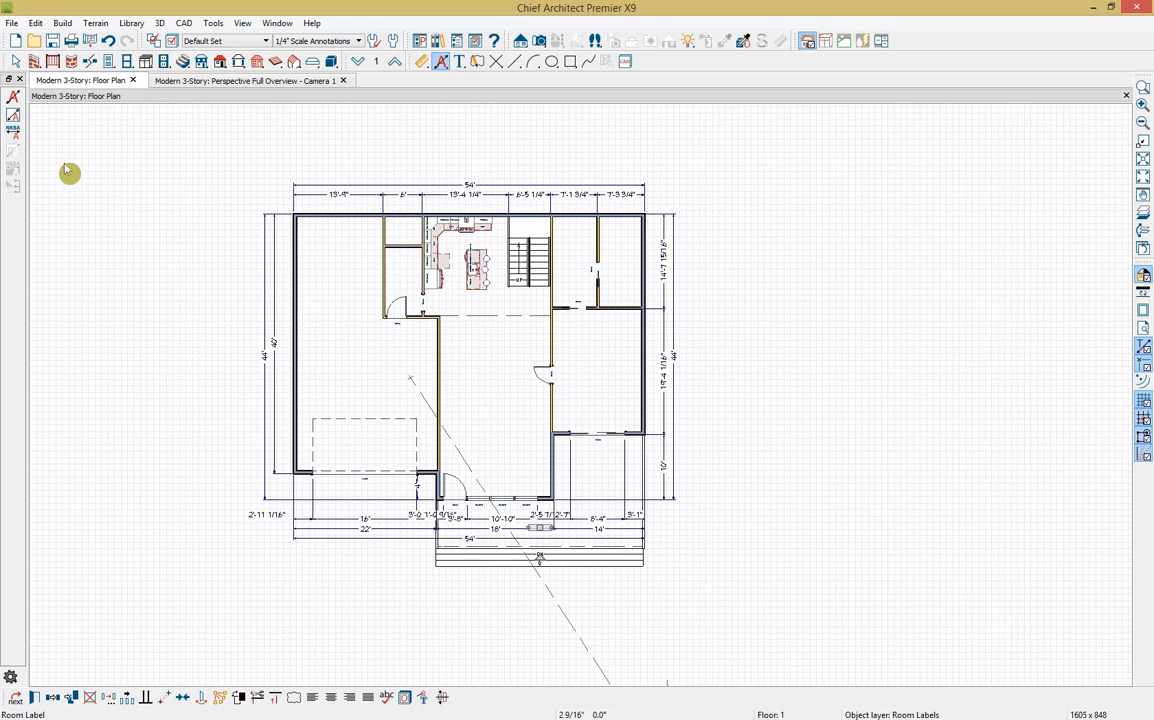
{"action": "left_click", "coordinate": [12, 23]}
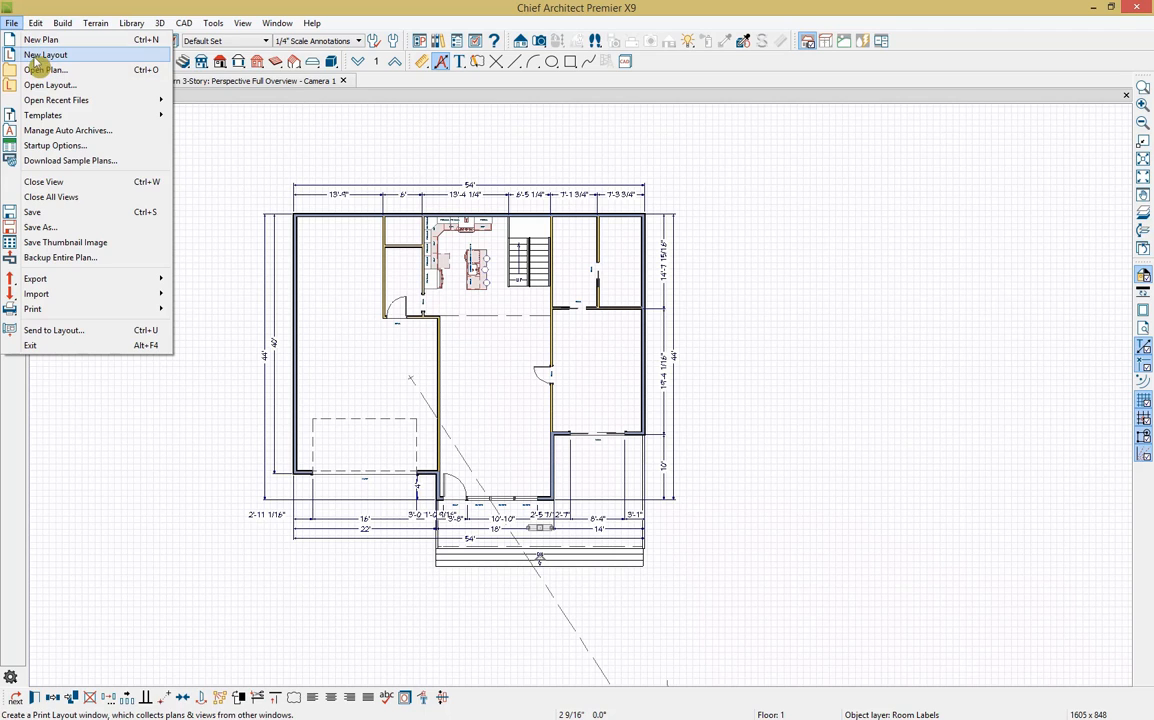
{"action": "left_click", "coordinate": [70, 60]}
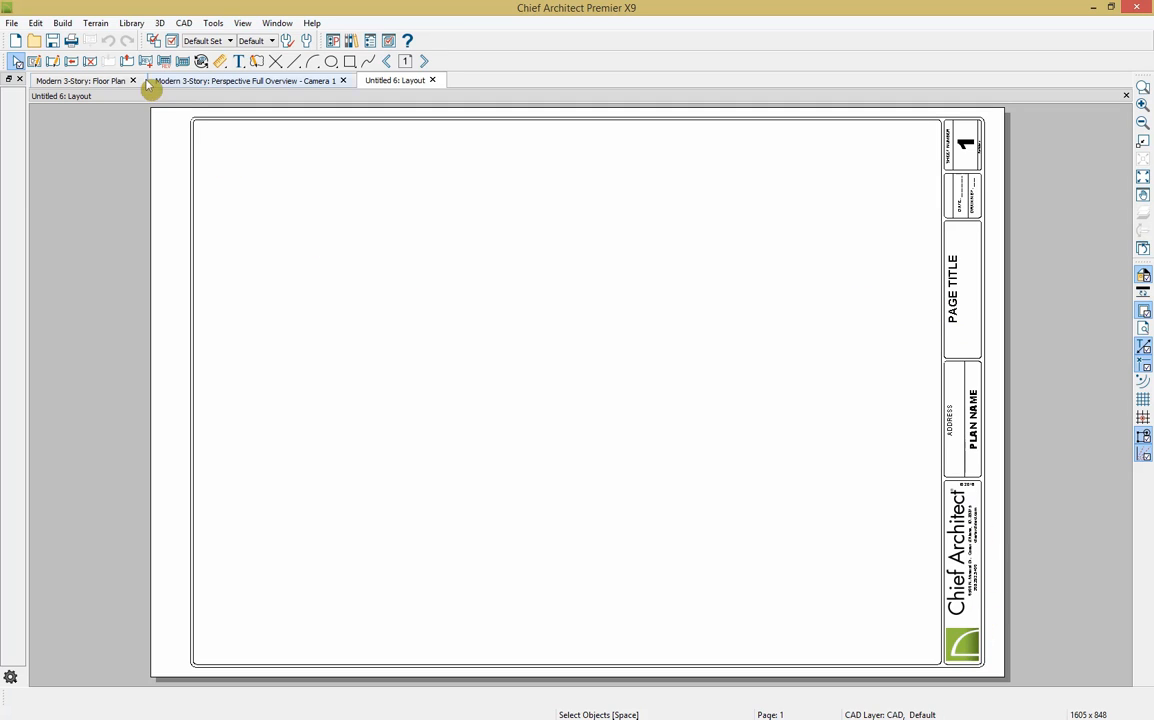
Send the entire floor 1 plan view to layout page 1 at a scale of 1/4 in = 1 ft
{"action": "left_click", "coordinate": [110, 86]}
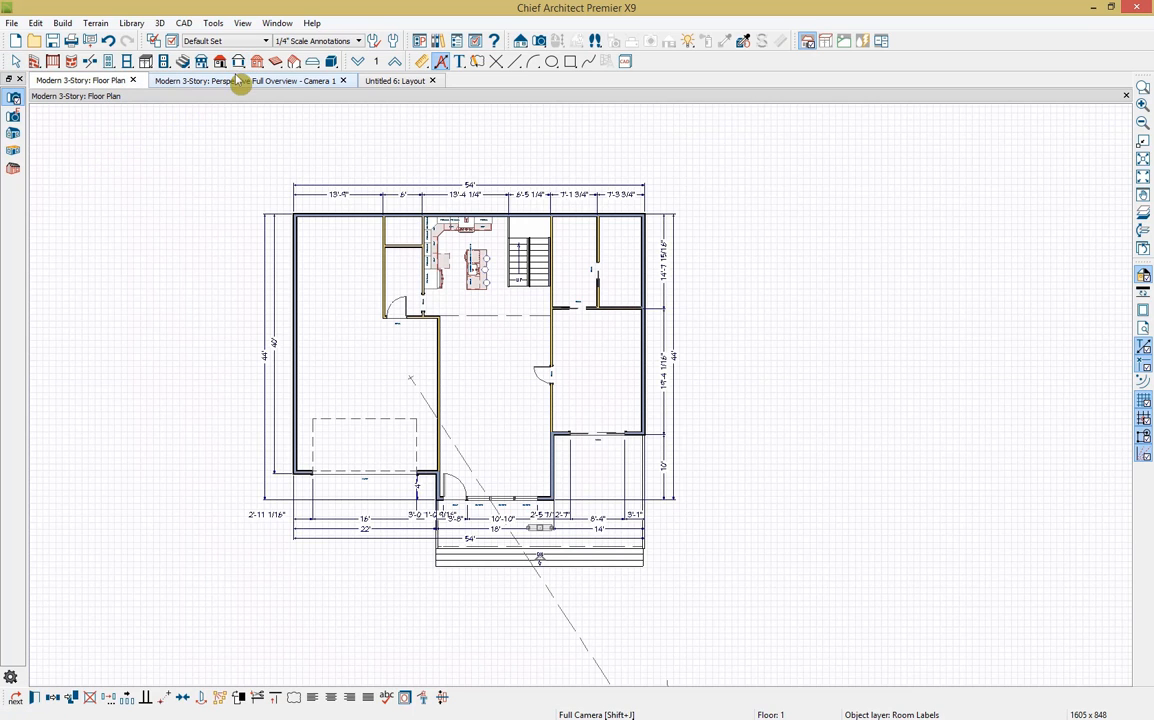
{"action": "left_click", "coordinate": [91, 43]}
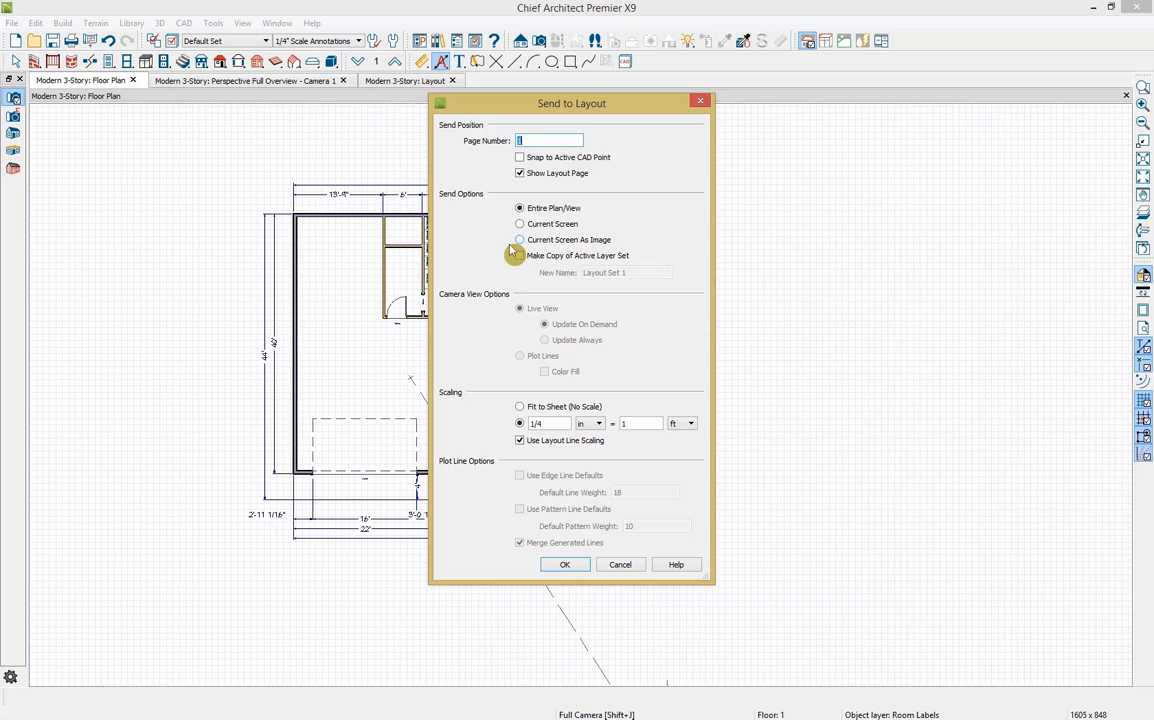
{"action": "left_click", "coordinate": [564, 564]}
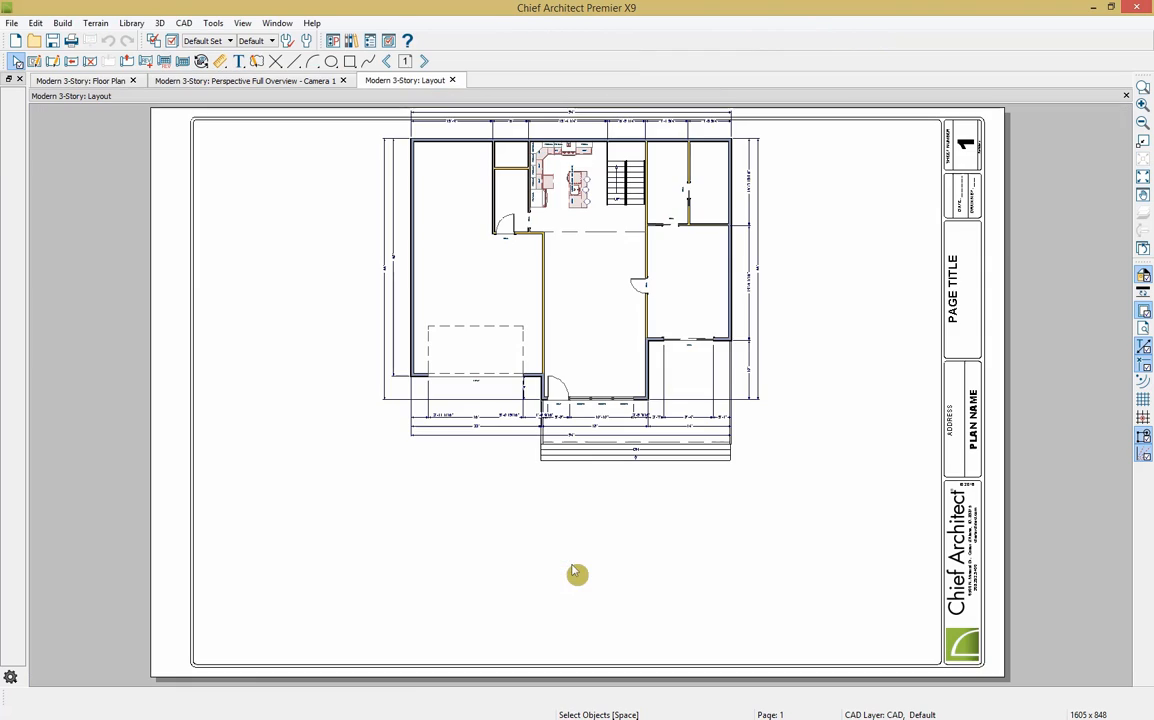
Shorten the floor plan's layout box from its lower edge to just below the porch steps and move it to the sheet's upper left corner
{"action": "left_click", "coordinate": [598, 300]}
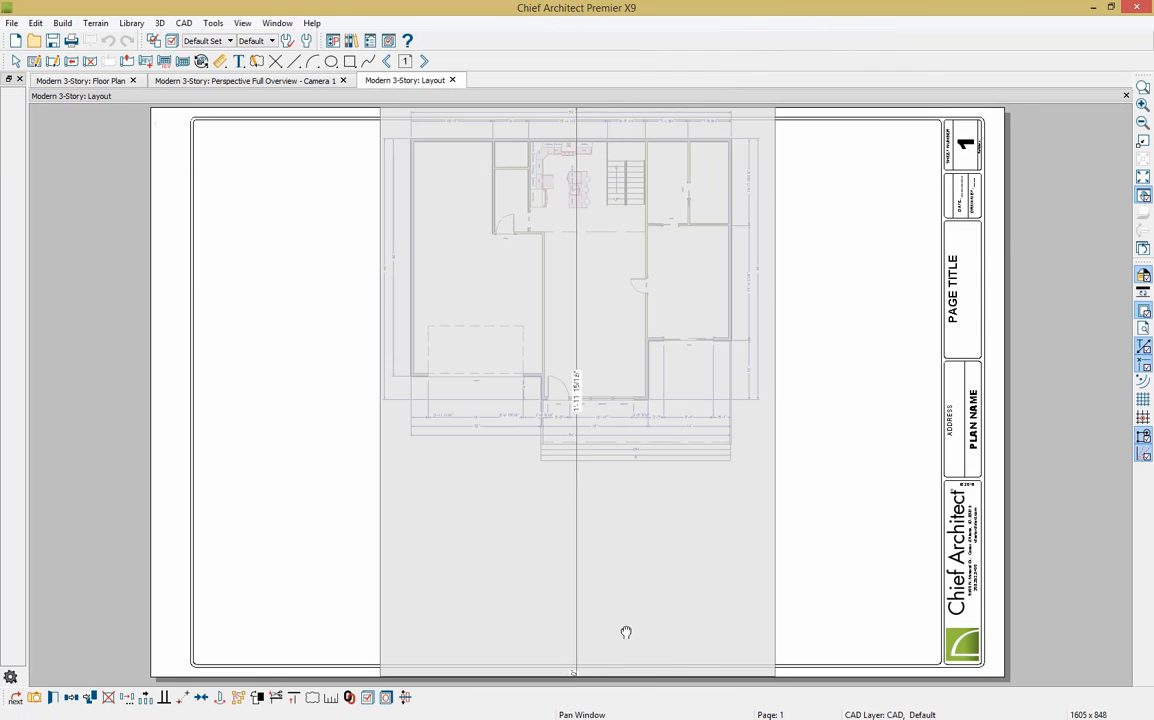
{"action": "middle_click_drag", "start_coordinate": [626, 631], "coordinate": [621, 575]}
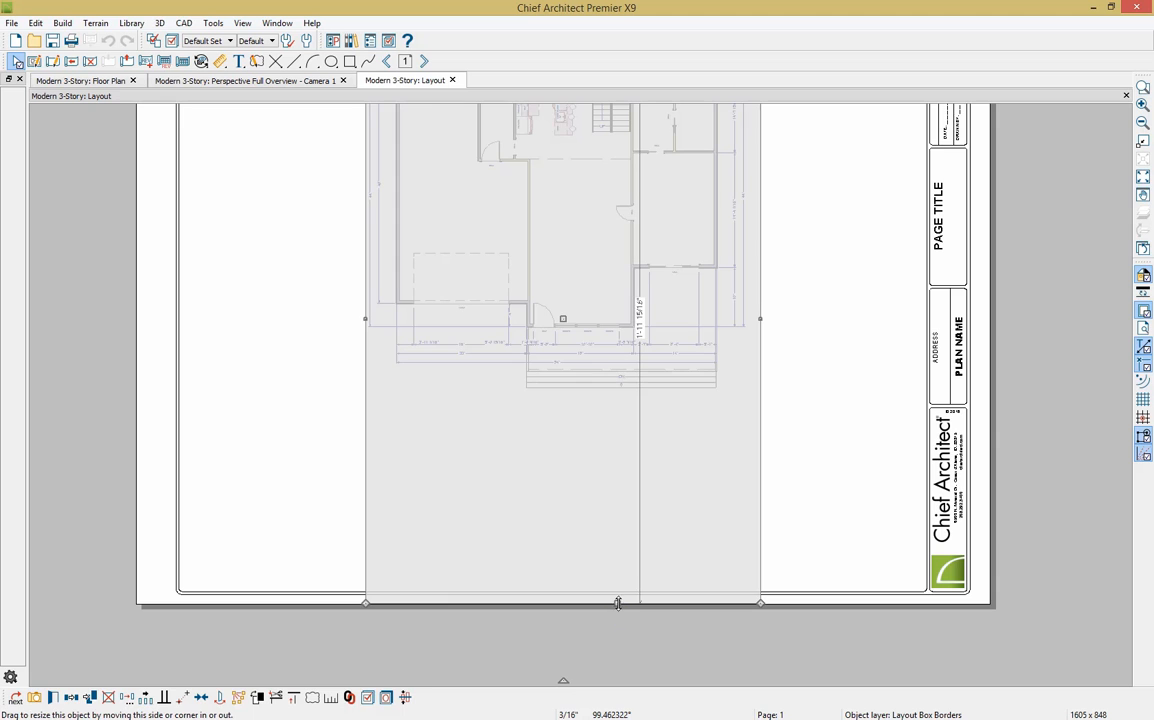
{"action": "left_click_drag", "start_coordinate": [616, 603], "coordinate": [630, 400]}
{"action": "middle_click_drag", "start_coordinate": [724, 473], "coordinate": [739, 613]}
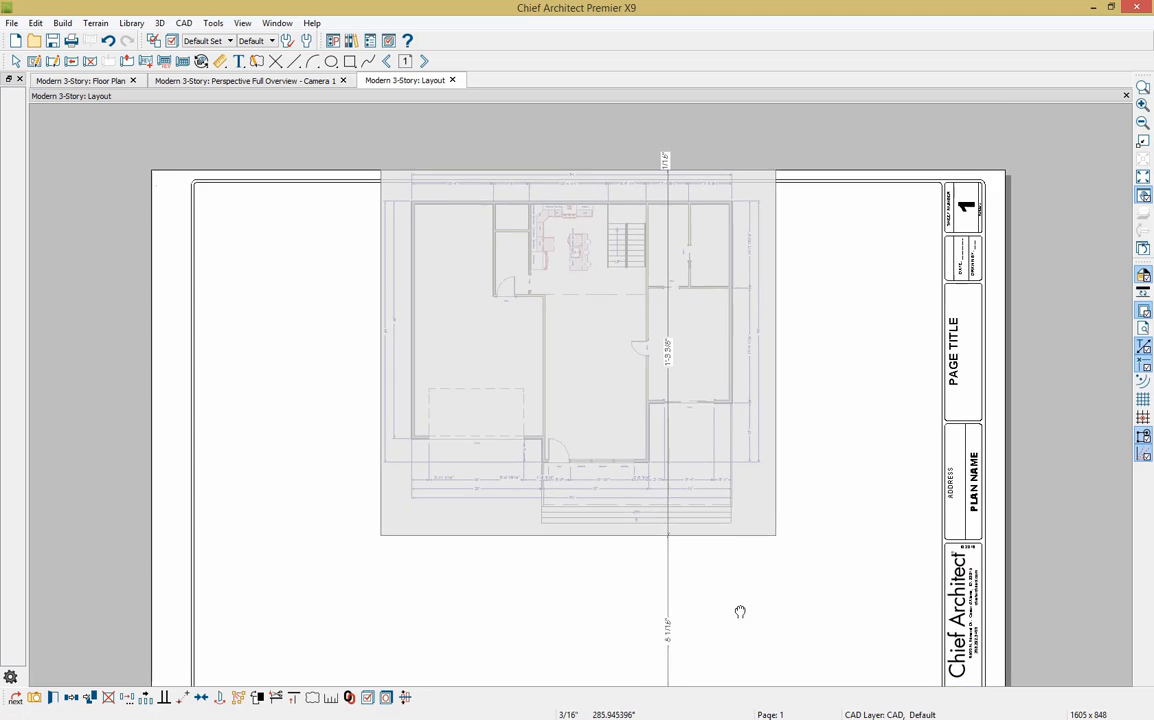
{"action": "left_click", "coordinate": [600, 366]}
{"action": "left_click_drag", "start_coordinate": [583, 363], "coordinate": [406, 381]}
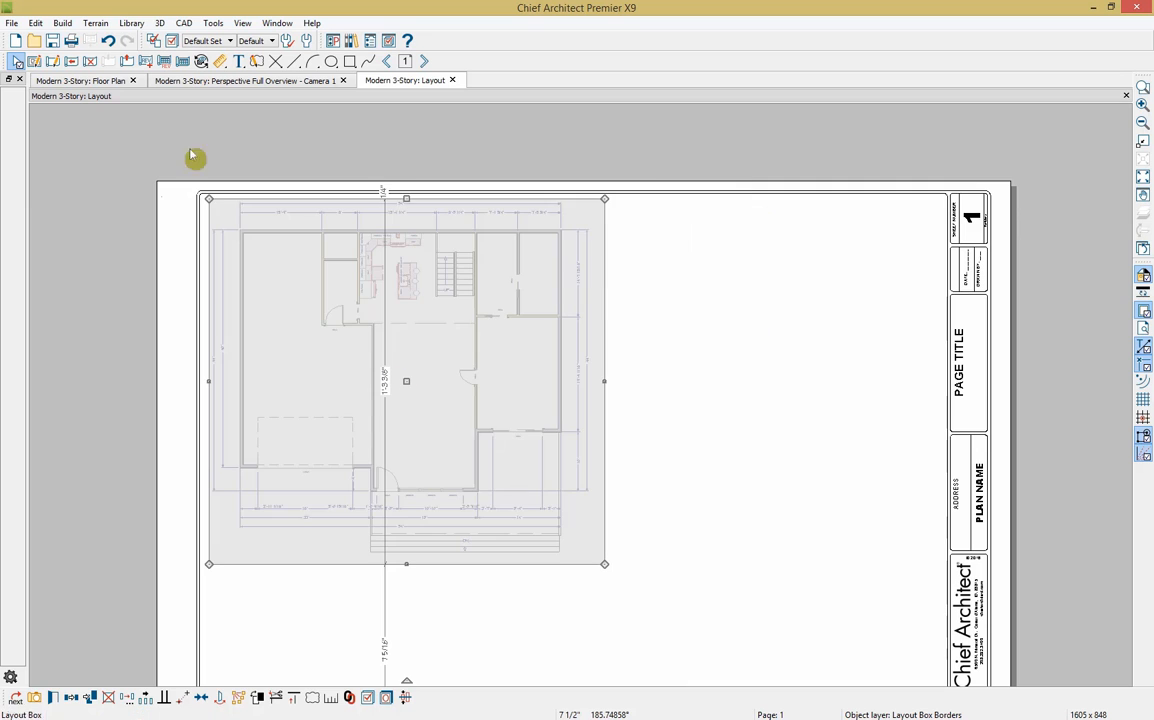
Back in the floor plan, create a backclipped cross section through the house looking toward the kitchen's rear wall
{"action": "left_click", "coordinate": [104, 84]}
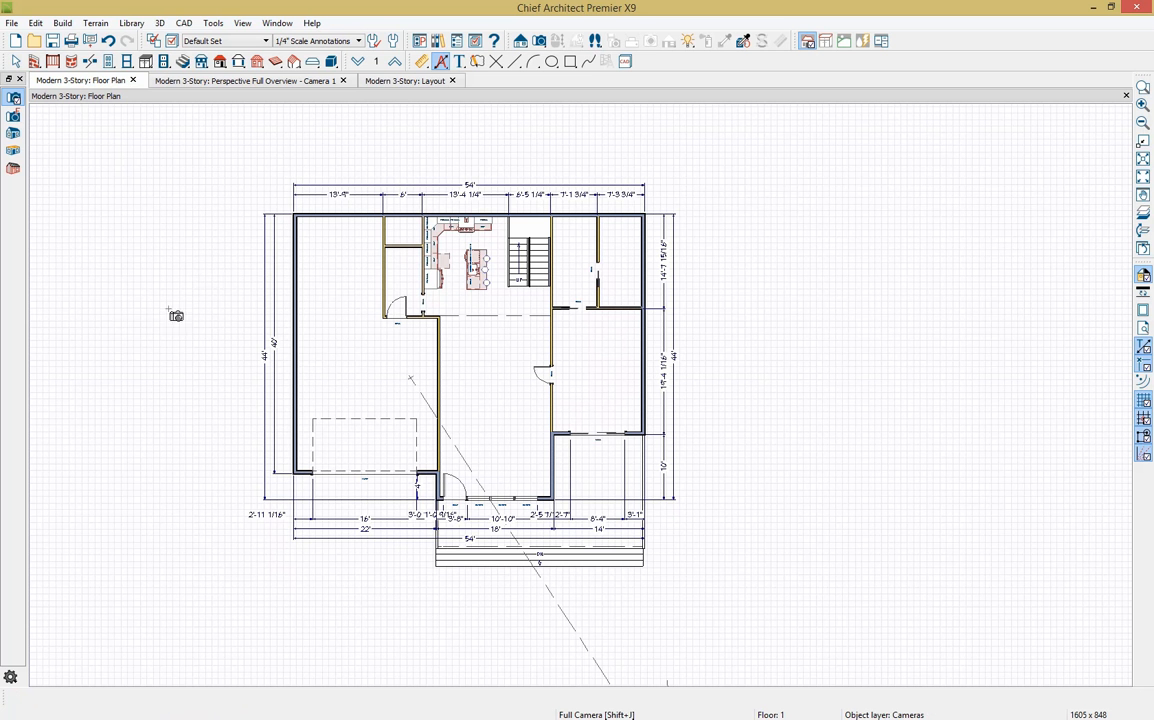
{"action": "left_click", "coordinate": [520, 41]}
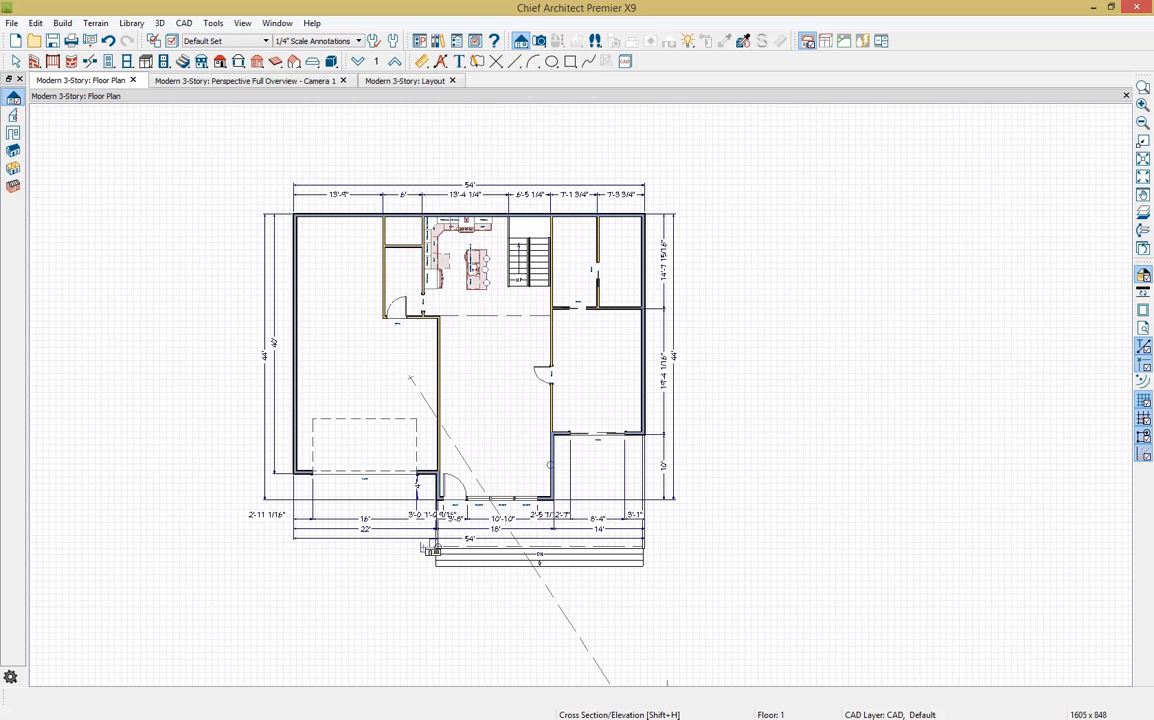
{"action": "left_click", "coordinate": [14, 115]}
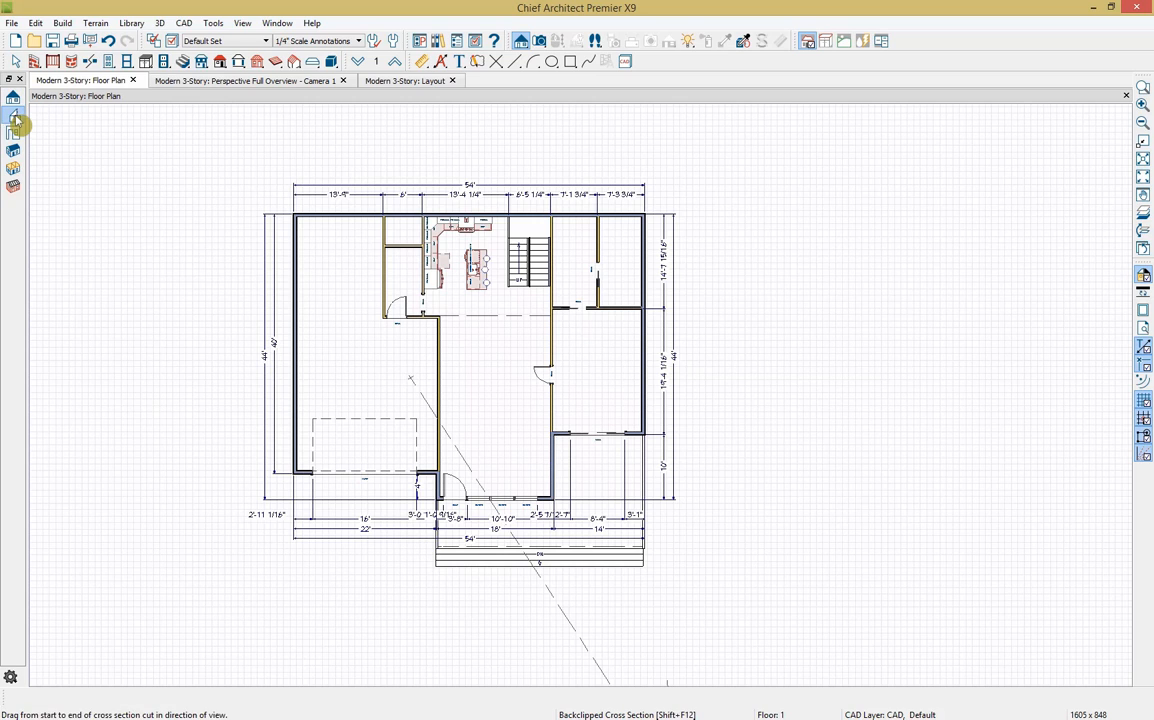
{"action": "left_click_drag", "start_coordinate": [575, 234], "coordinate": [575, 202]}
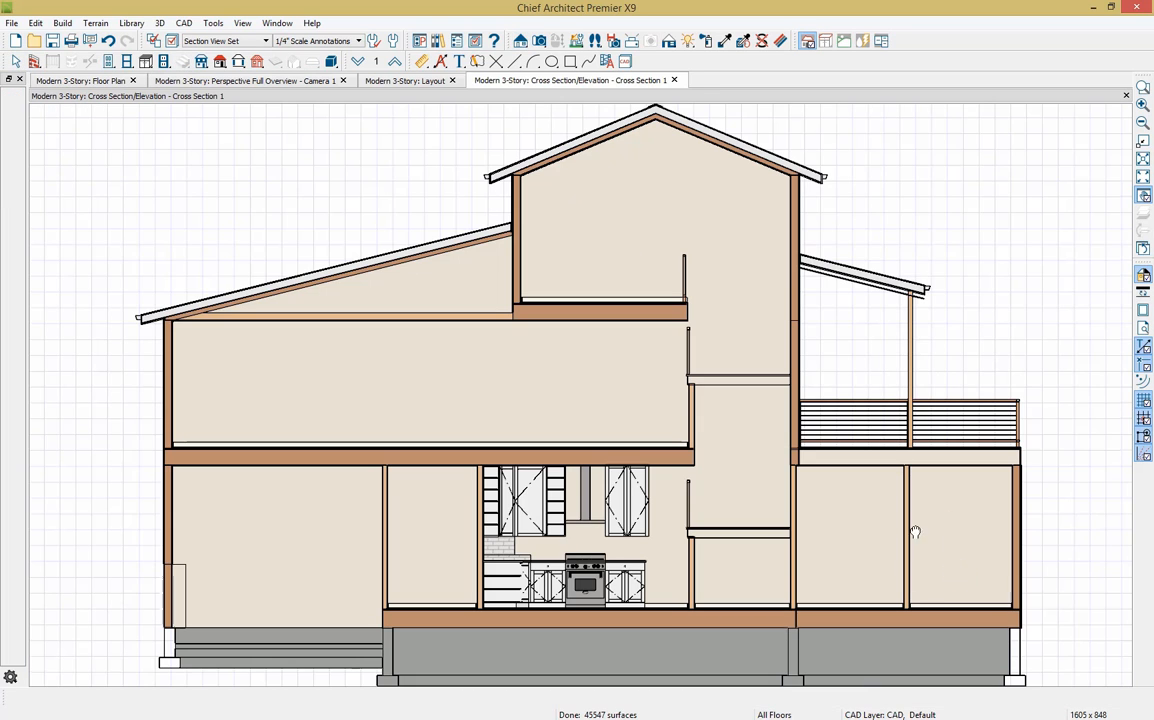
Display the framing layers in the cross section's Section View Set, including ceiling joists, roof rafters, roof trusses, sill plates and wall framing
{"action": "middle_click_drag", "start_coordinate": [915, 532], "coordinate": [885, 548]}
{"action": "scroll", "coordinate": [894, 542], "scroll_direction": "down", "scroll_amount": 1}
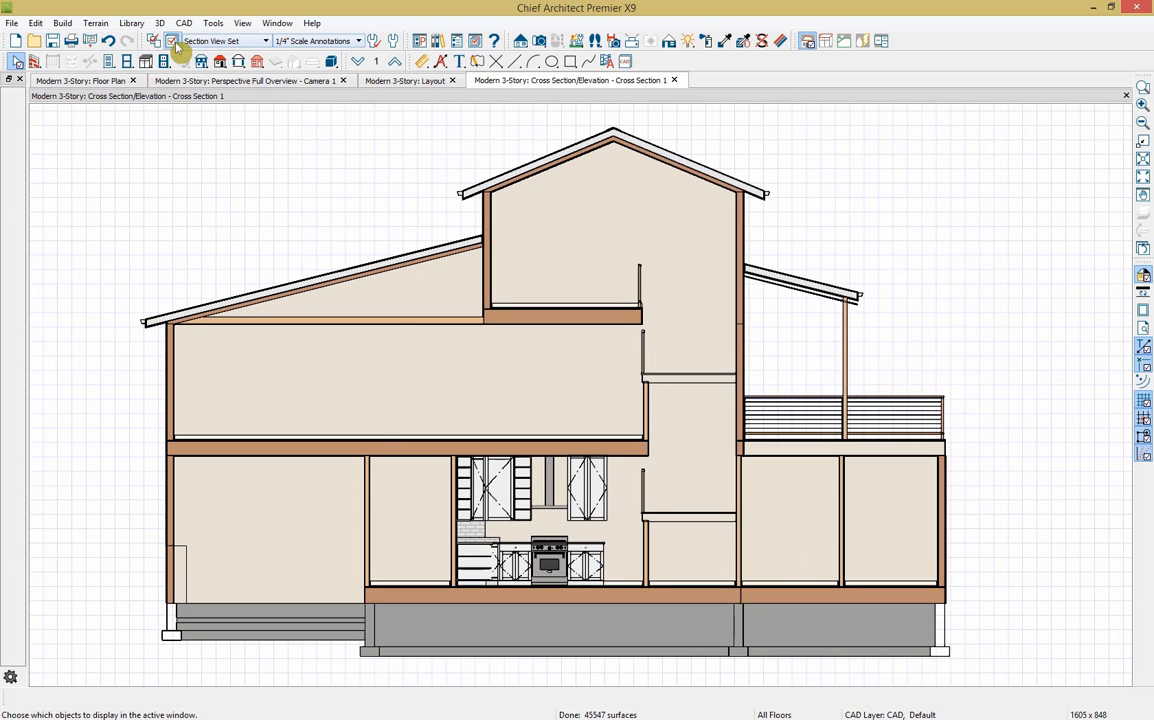
{"action": "left_click", "coordinate": [171, 41]}
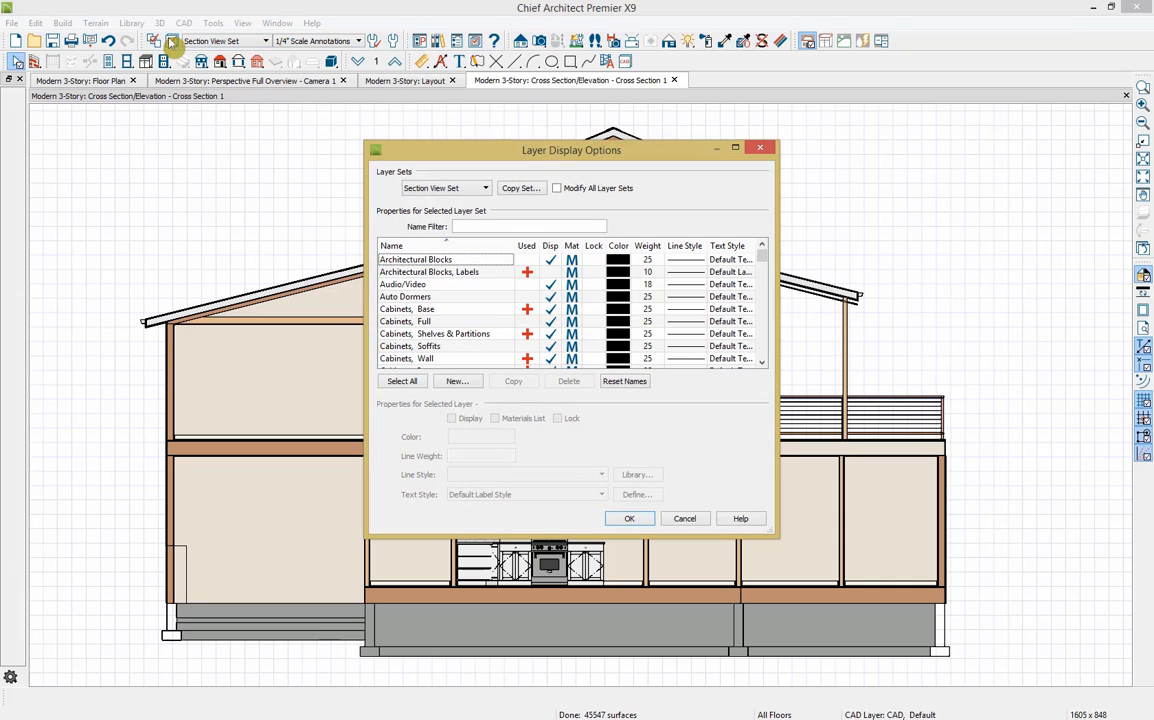
{"action": "left_click", "coordinate": [484, 297]}
{"action": "scroll", "coordinate": [460, 290], "scroll_direction": "down", "scroll_amount": 8}
{"action": "left_click", "coordinate": [441, 260]}
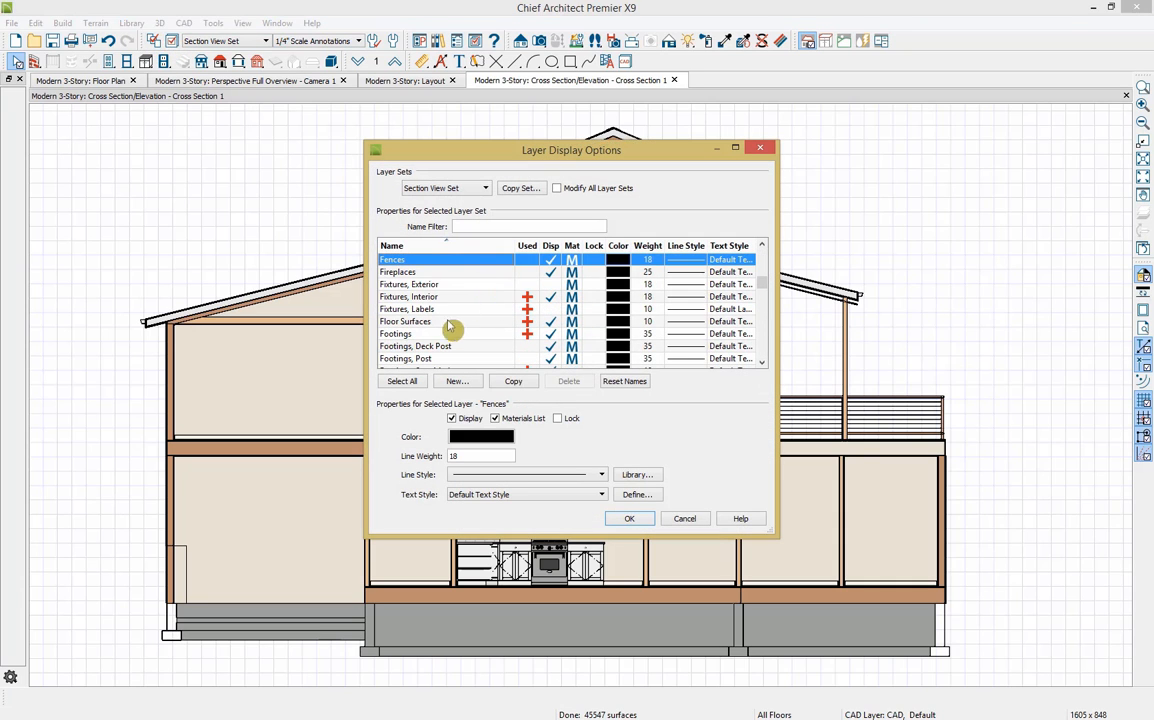
{"action": "scroll", "coordinate": [452, 342], "scroll_direction": "down", "scroll_amount": 2}
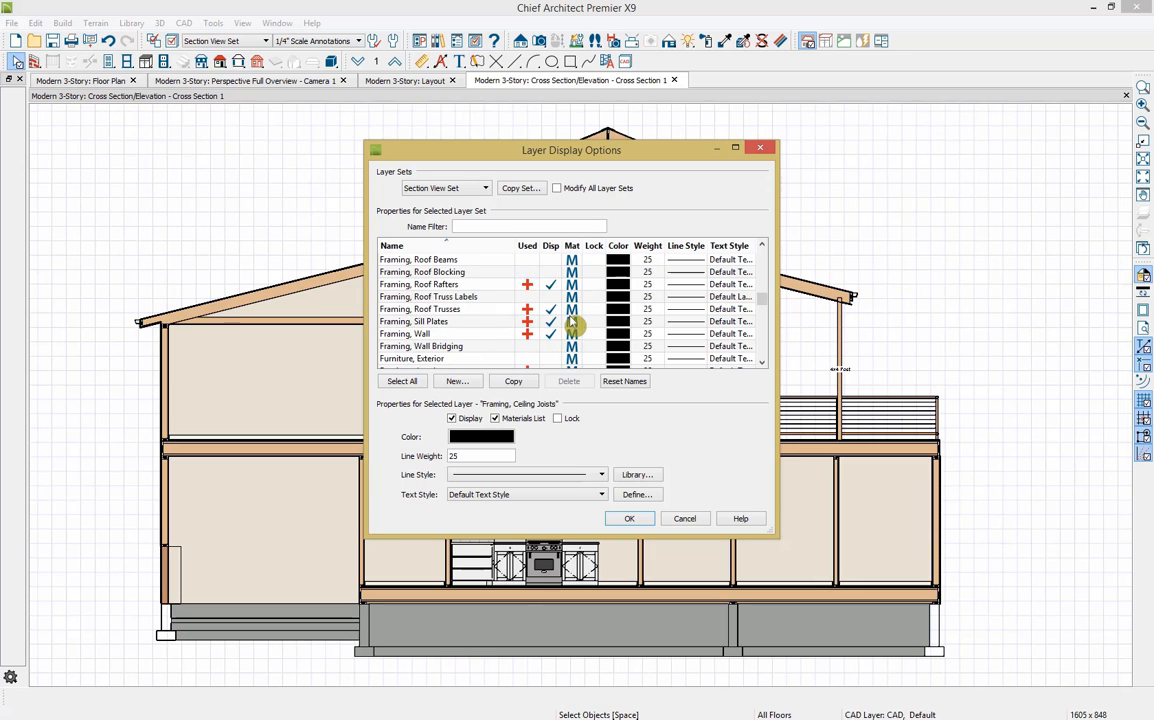
{"action": "scroll", "coordinate": [571, 325], "scroll_direction": "down", "scroll_amount": 2}
{"action": "scroll", "coordinate": [571, 325], "scroll_direction": "down", "scroll_amount": 2}
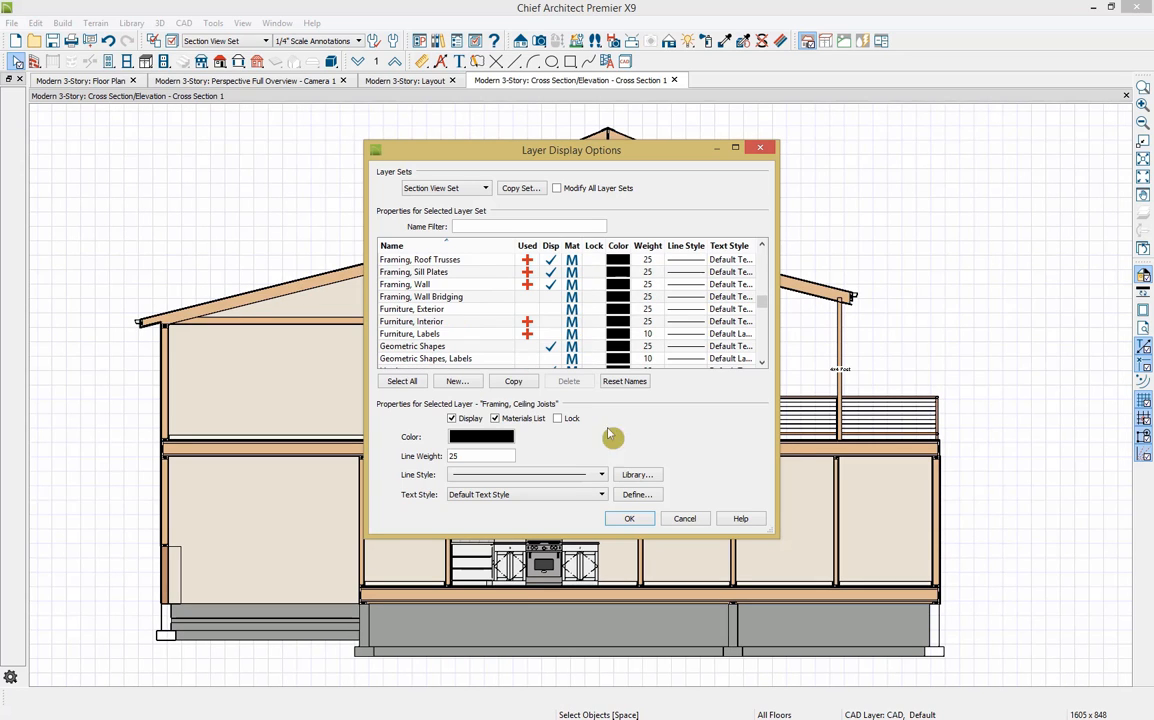
{"action": "left_click", "coordinate": [685, 518]}
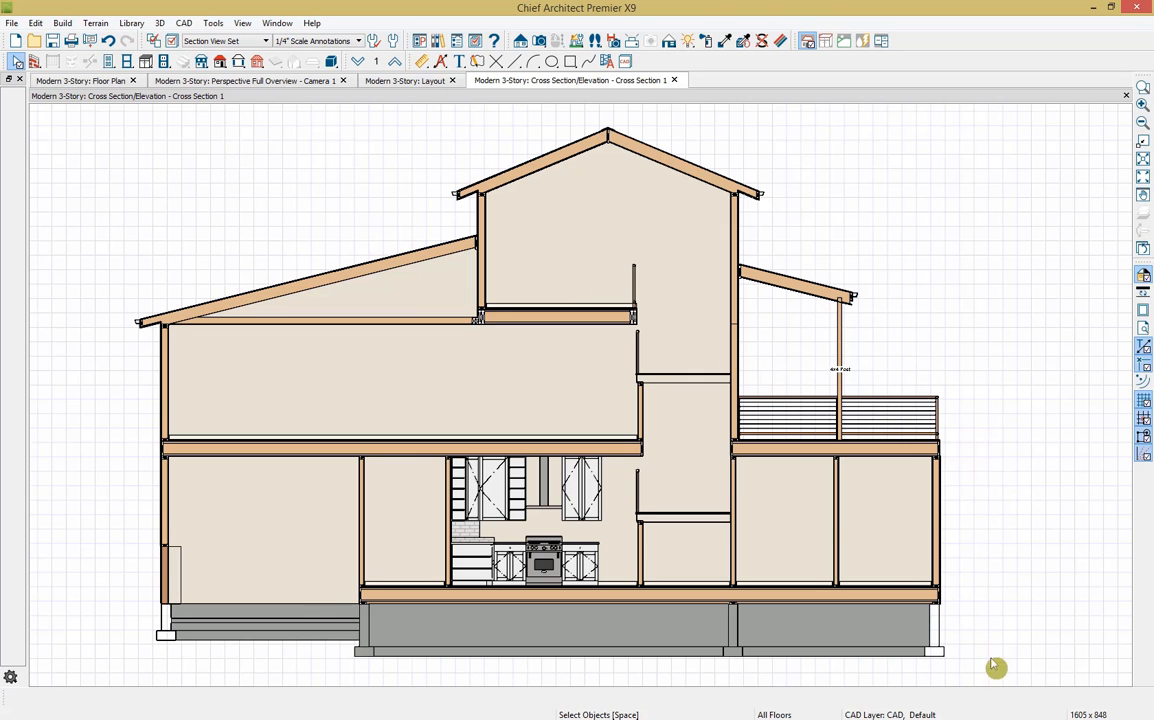
Open the library over the section's exterior foundation corner and expand the bonus catalogs' CAD Blocks and Details to the CAD Details folders
{"action": "scroll", "coordinate": [996, 666], "scroll_direction": "up", "scroll_amount": 6}
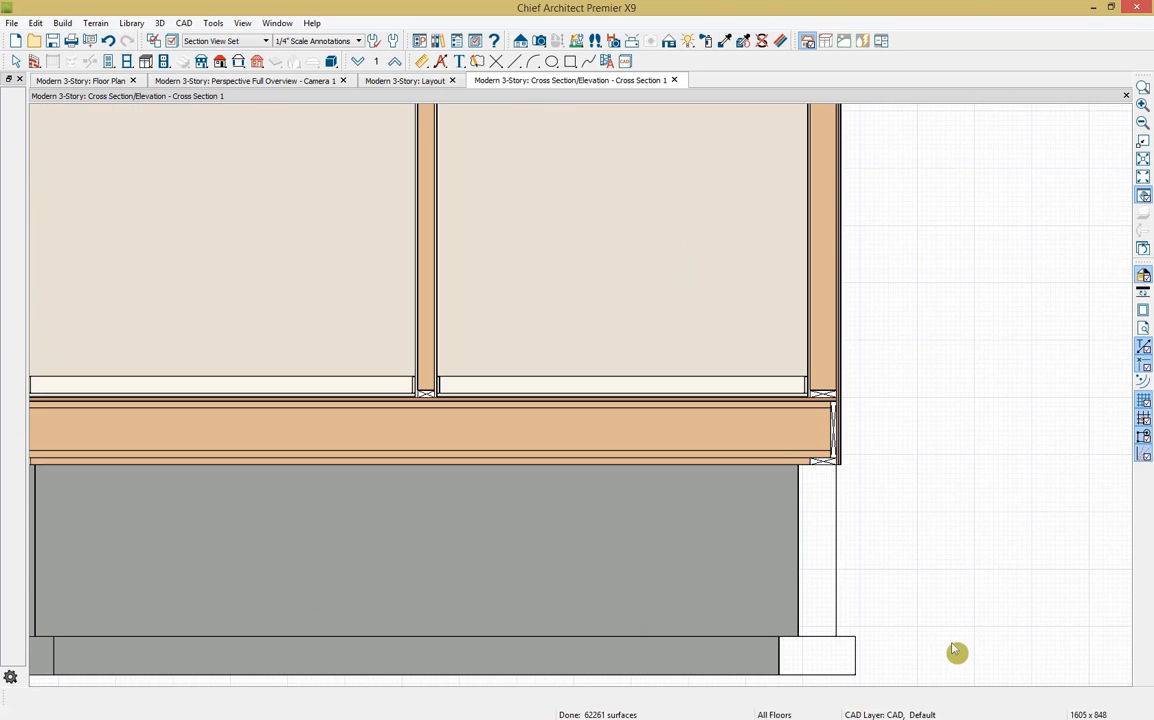
{"action": "mouse_move", "coordinate": [955, 652]}
{"action": "middle_mouse_down"}
{"action": "mouse_move", "coordinate": [886, 528]}
{"action": "mouse_move", "coordinate": [855, 533]}
{"action": "middle_mouse_up"}
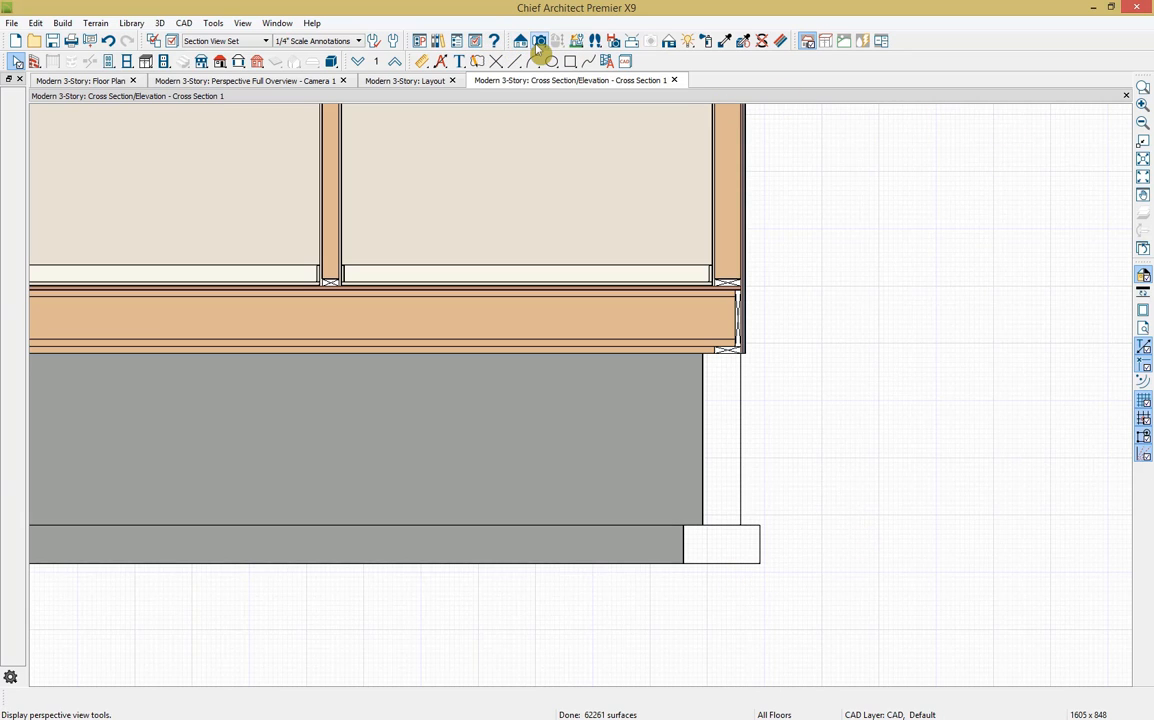
{"action": "left_click", "coordinate": [438, 42]}
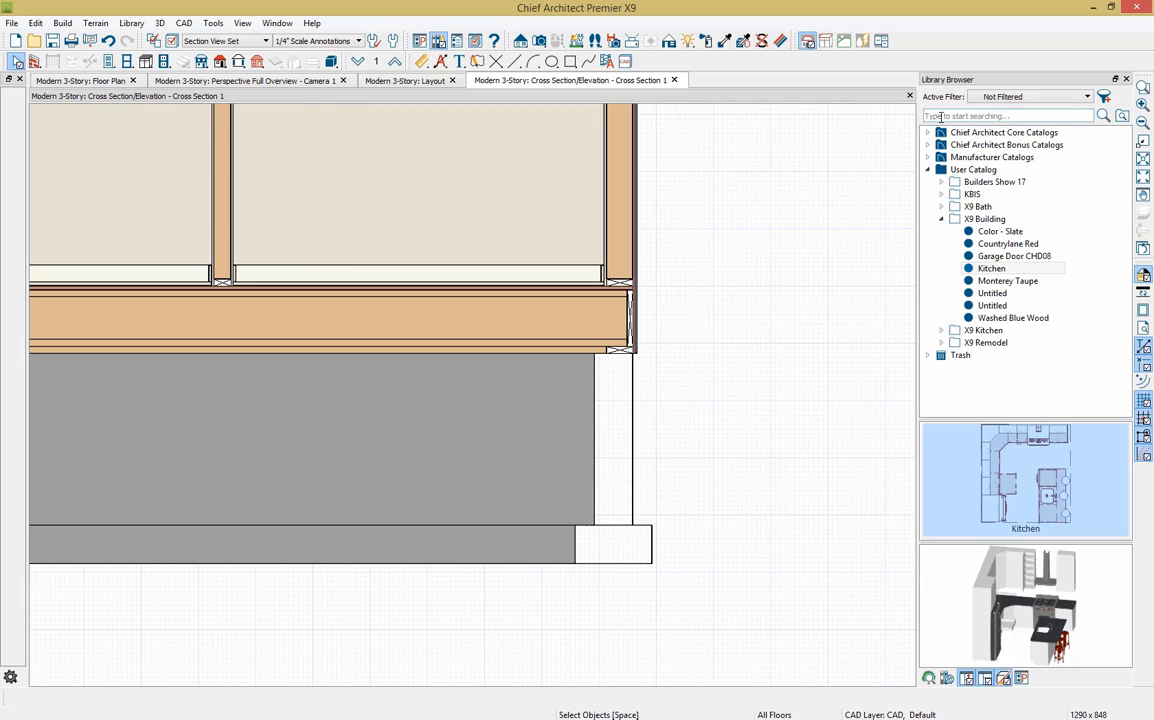
{"action": "left_click", "coordinate": [940, 218]}
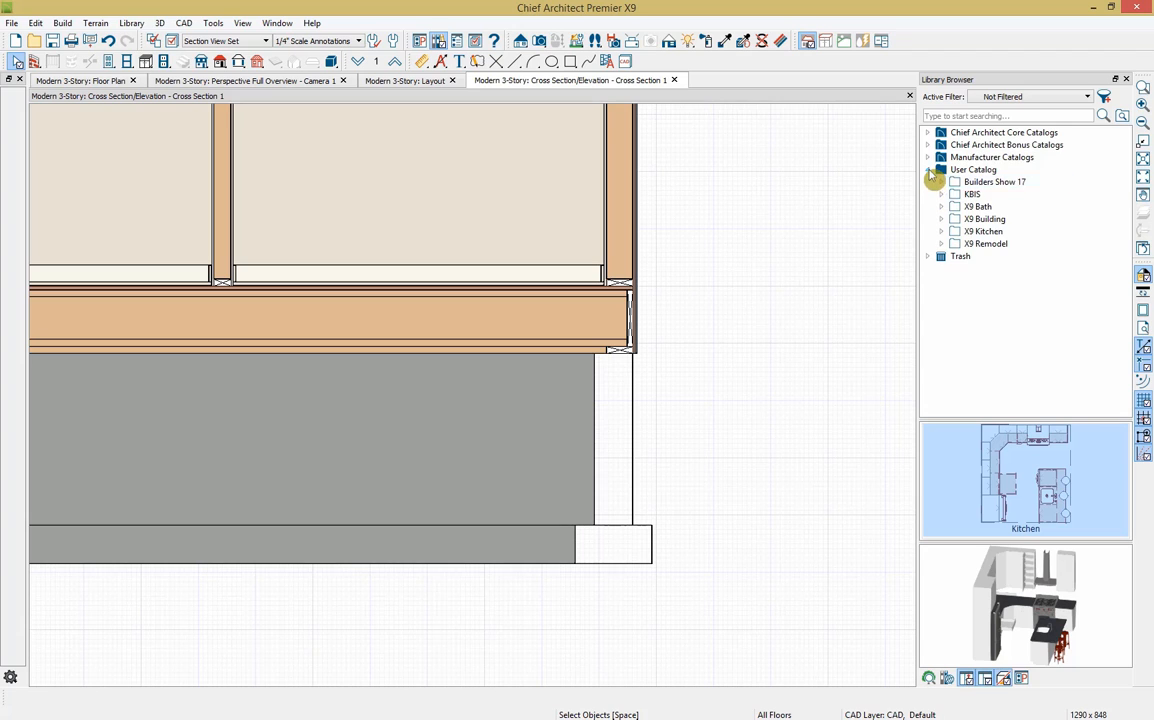
{"action": "left_click", "coordinate": [928, 169]}
{"action": "left_click", "coordinate": [929, 146]}
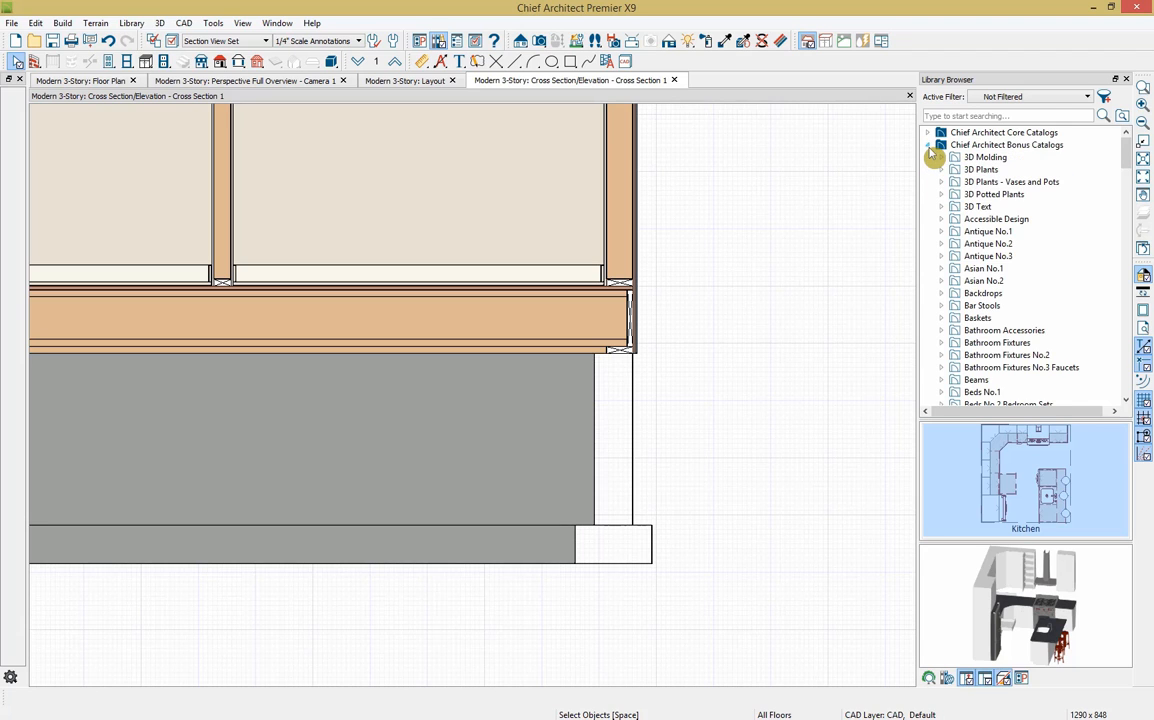
{"action": "scroll", "coordinate": [975, 232], "scroll_direction": "down", "scroll_amount": 4}
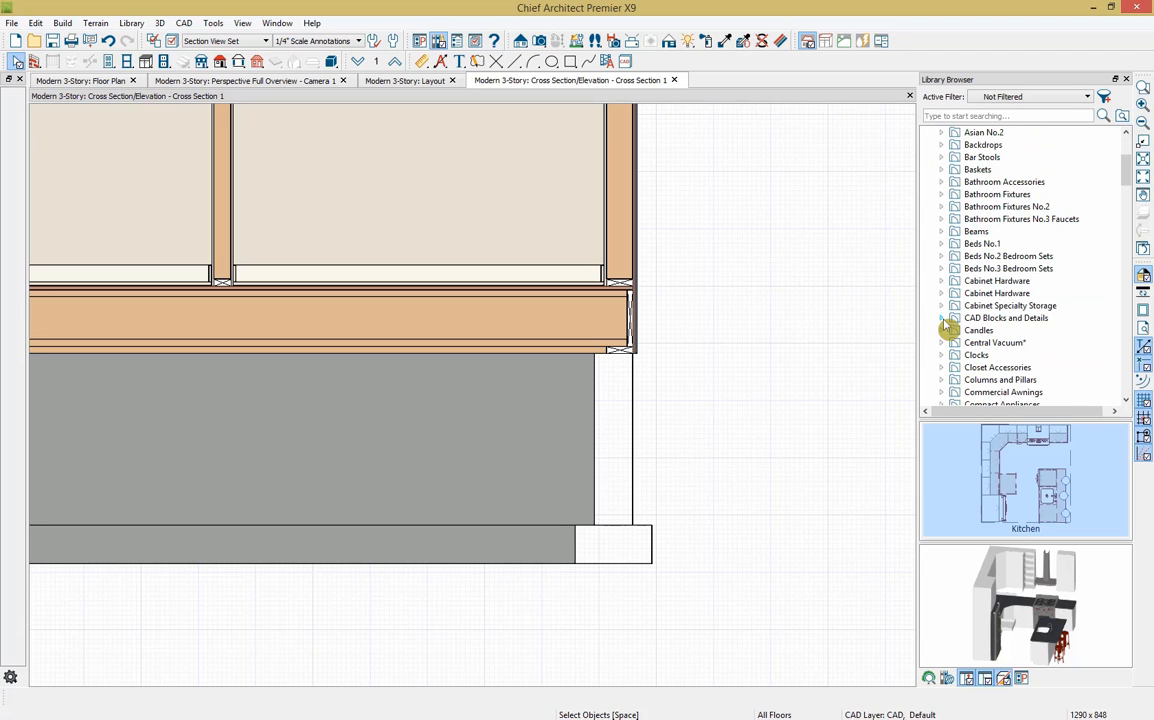
{"action": "left_click", "coordinate": [942, 319]}
{"action": "left_click", "coordinate": [955, 331]}
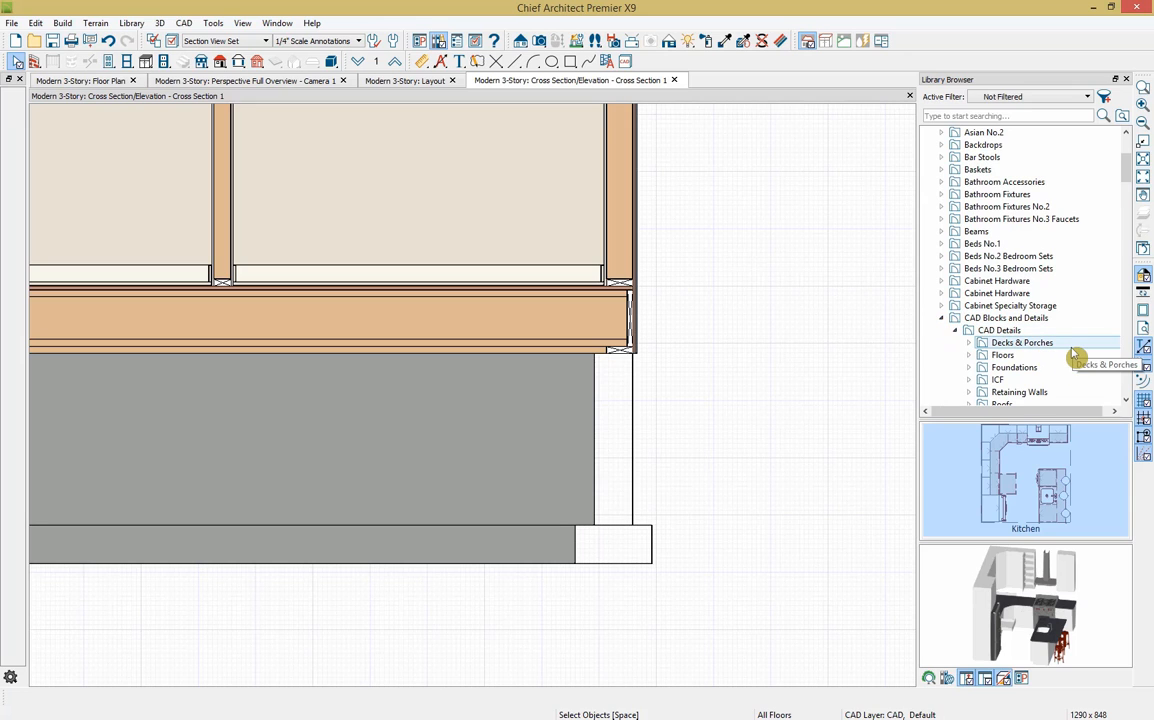
Place the 32" CMU Stem Wall Foundation - R detail from the CMU foundation details onto the cross section's exterior foundation wall and footing
{"action": "scroll", "coordinate": [1073, 354], "scroll_direction": "down", "scroll_amount": 2}
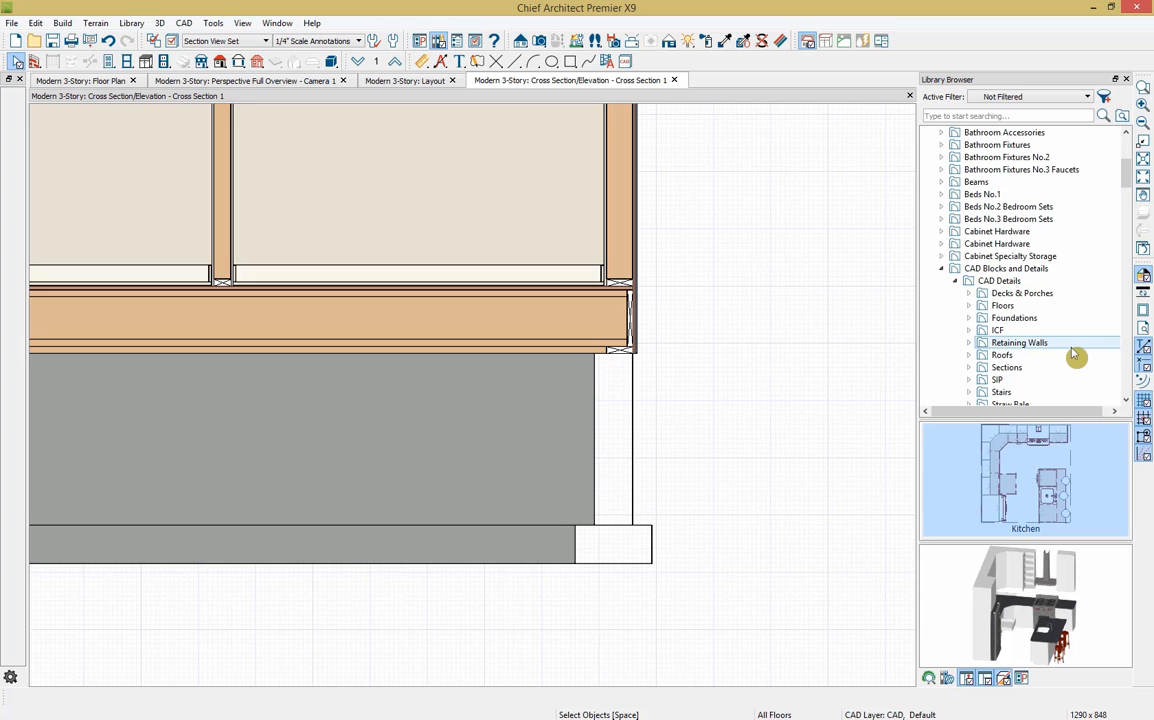
{"action": "scroll", "coordinate": [1073, 354], "scroll_direction": "down", "scroll_amount": 1}
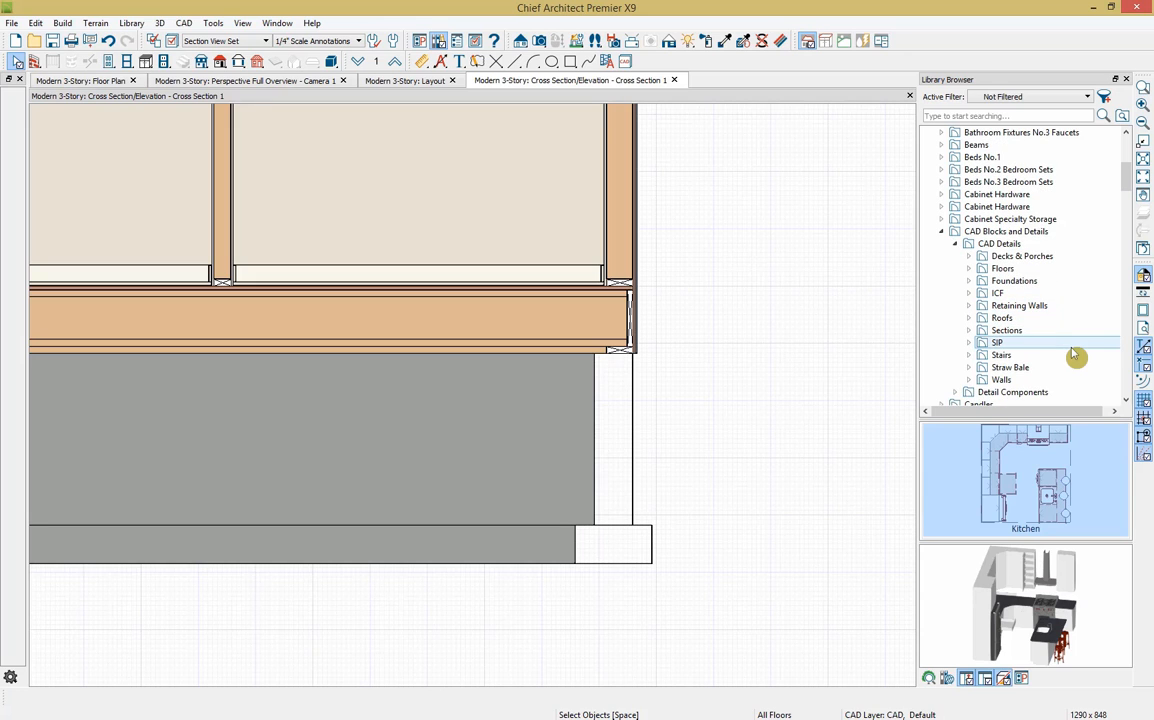
{"action": "left_click", "coordinate": [969, 281]}
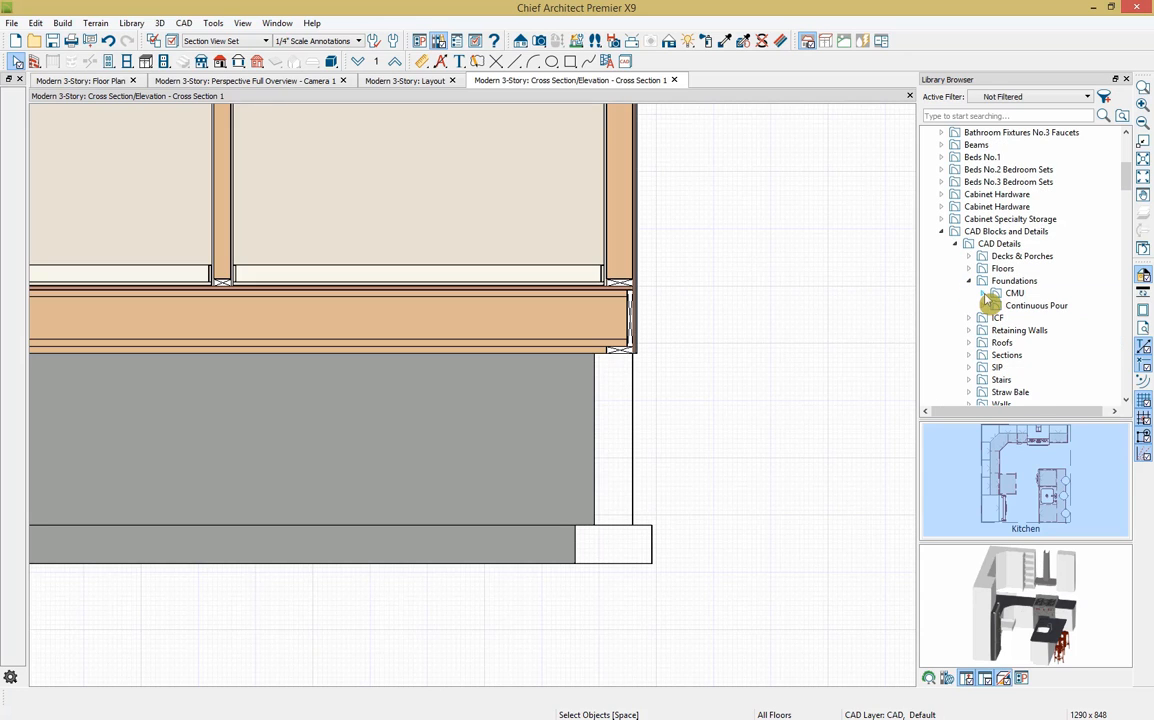
{"action": "left_click", "coordinate": [983, 293]}
{"action": "left_click", "coordinate": [1040, 318]}
{"action": "left_click", "coordinate": [1012, 492]}
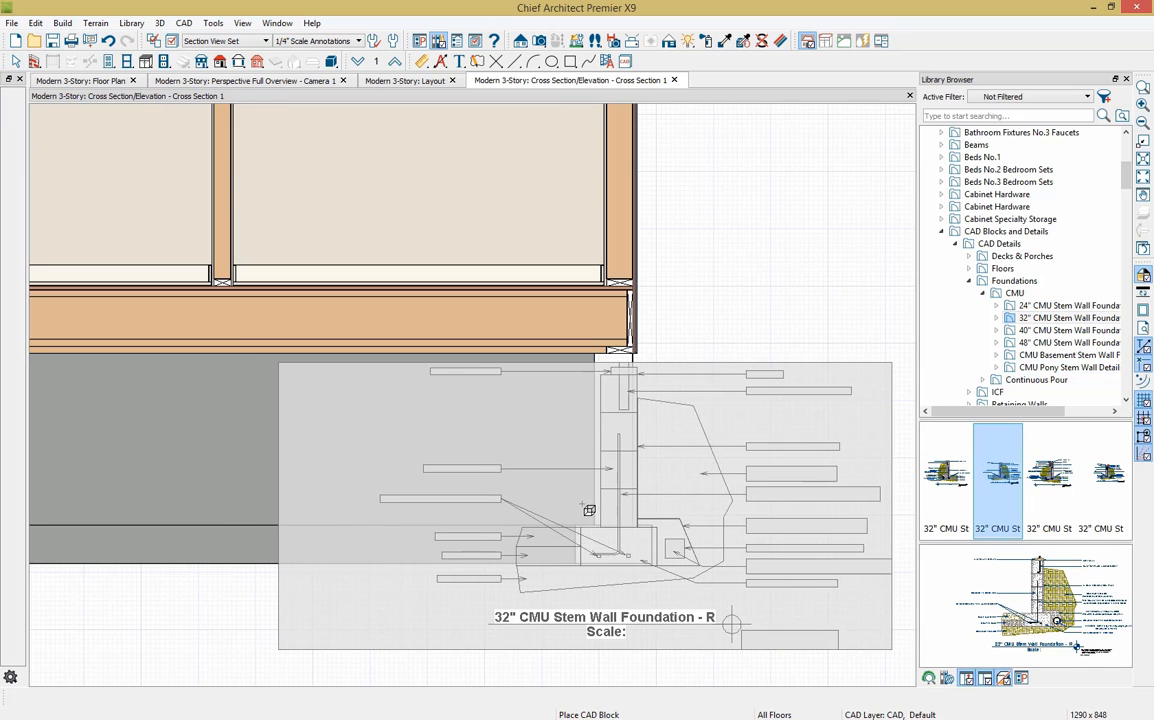
{"action": "left_click", "coordinate": [588, 509]}
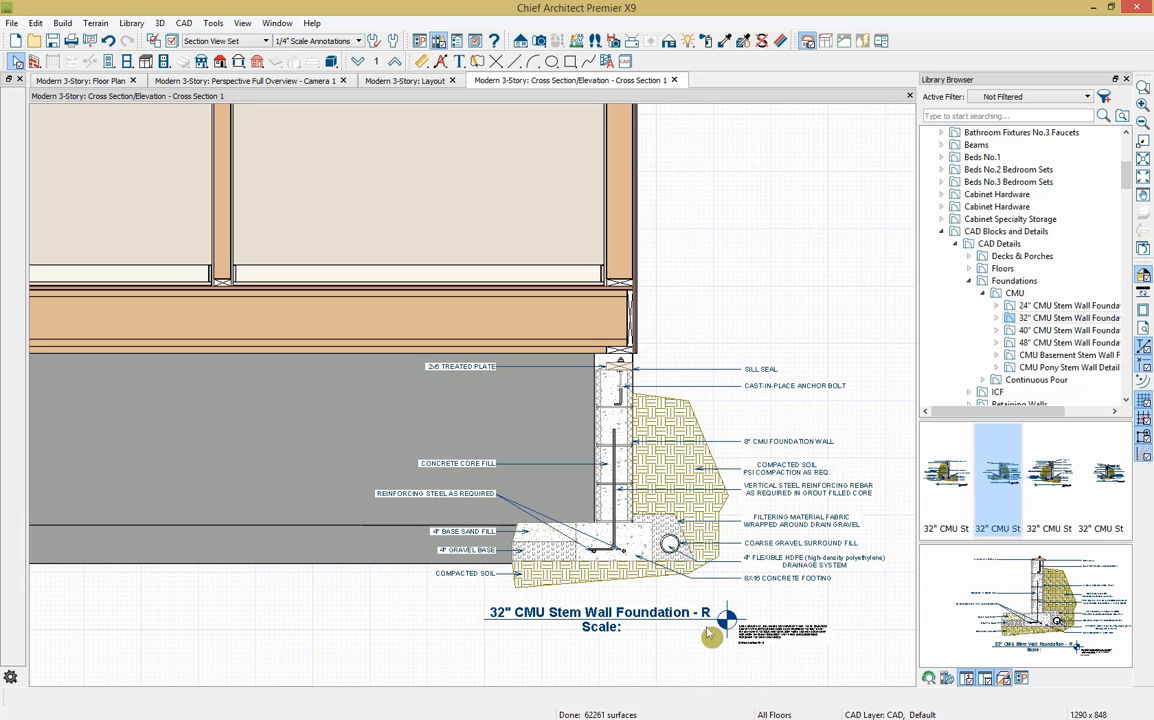
Explode the placed stem wall foundation CAD block and check that its core fill arrow and compacted soil fill can be selected individually
{"action": "left_click", "coordinate": [783, 565]}
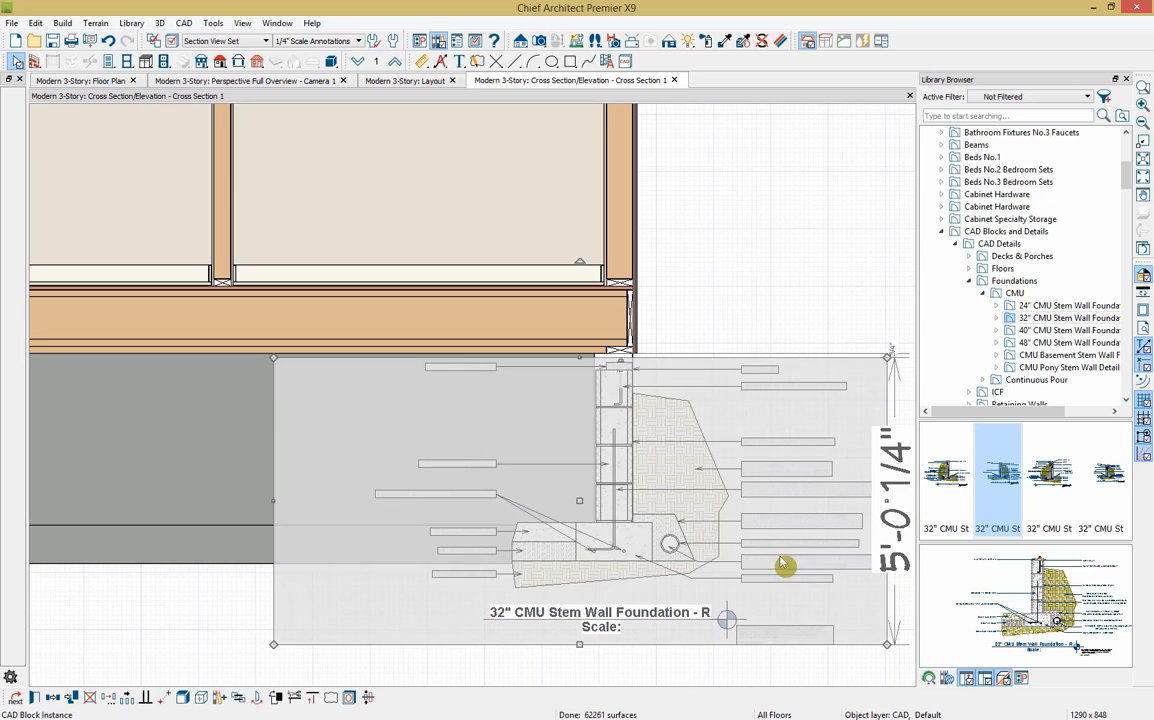
{"action": "left_click", "coordinate": [184, 698]}
{"action": "left_click", "coordinate": [770, 312]}
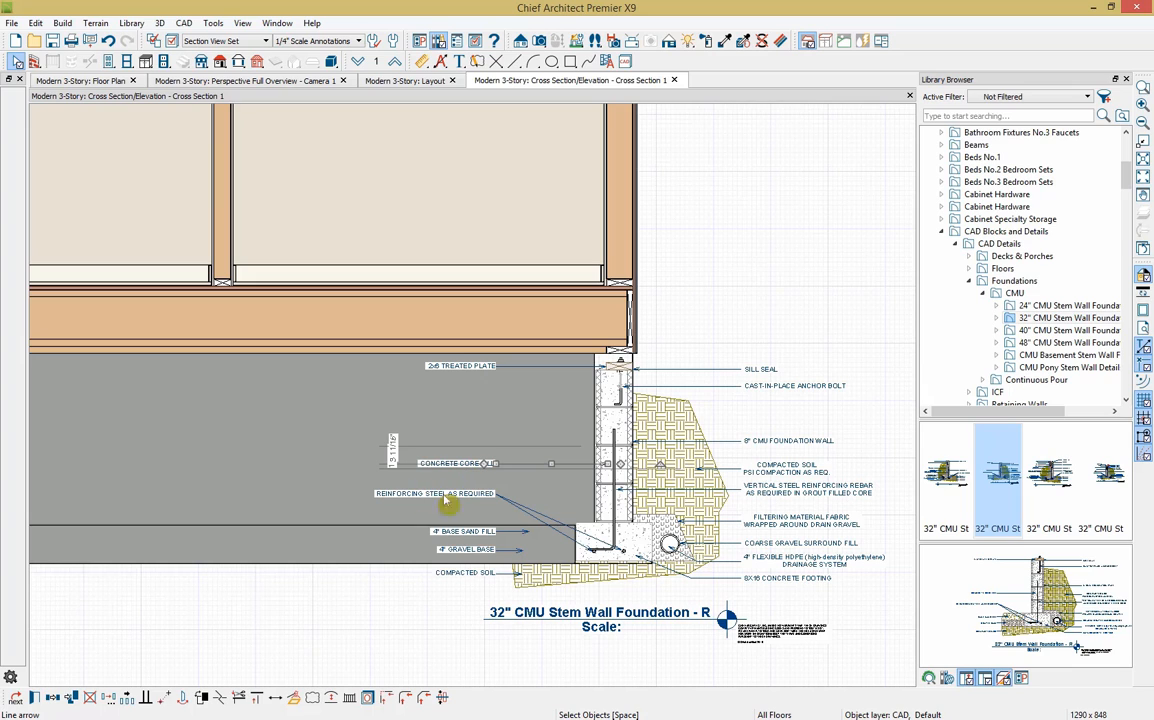
{"action": "left_click", "coordinate": [676, 508]}
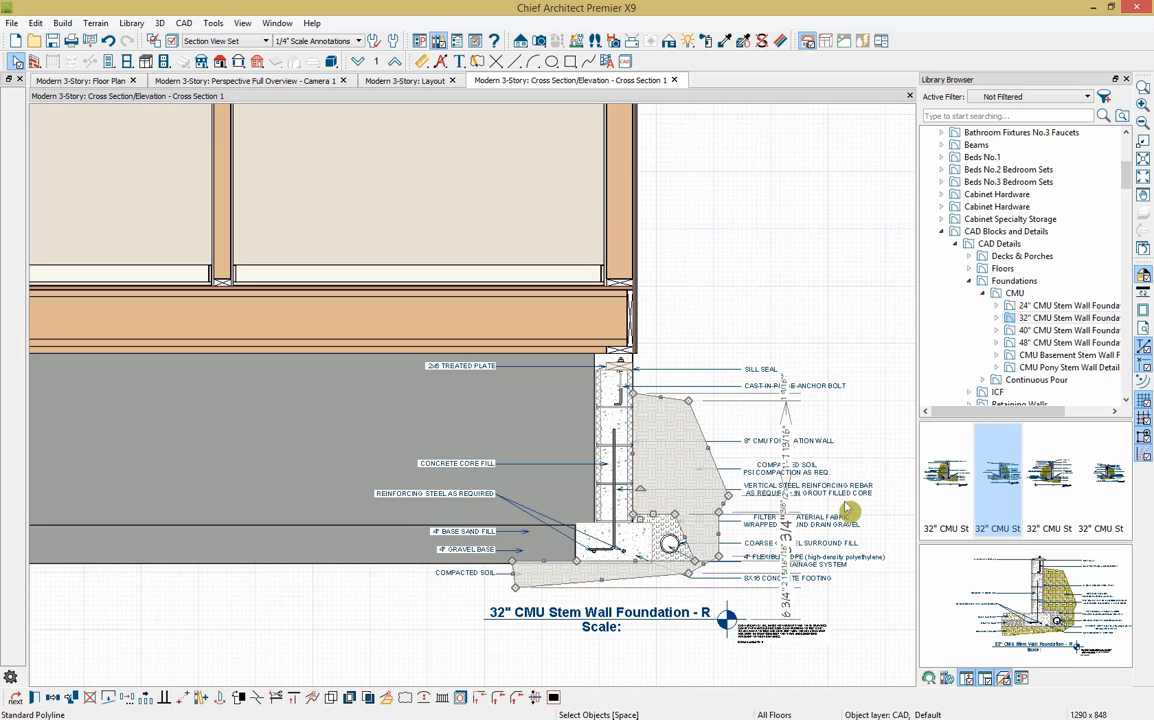
{"action": "left_click", "coordinate": [866, 625]}
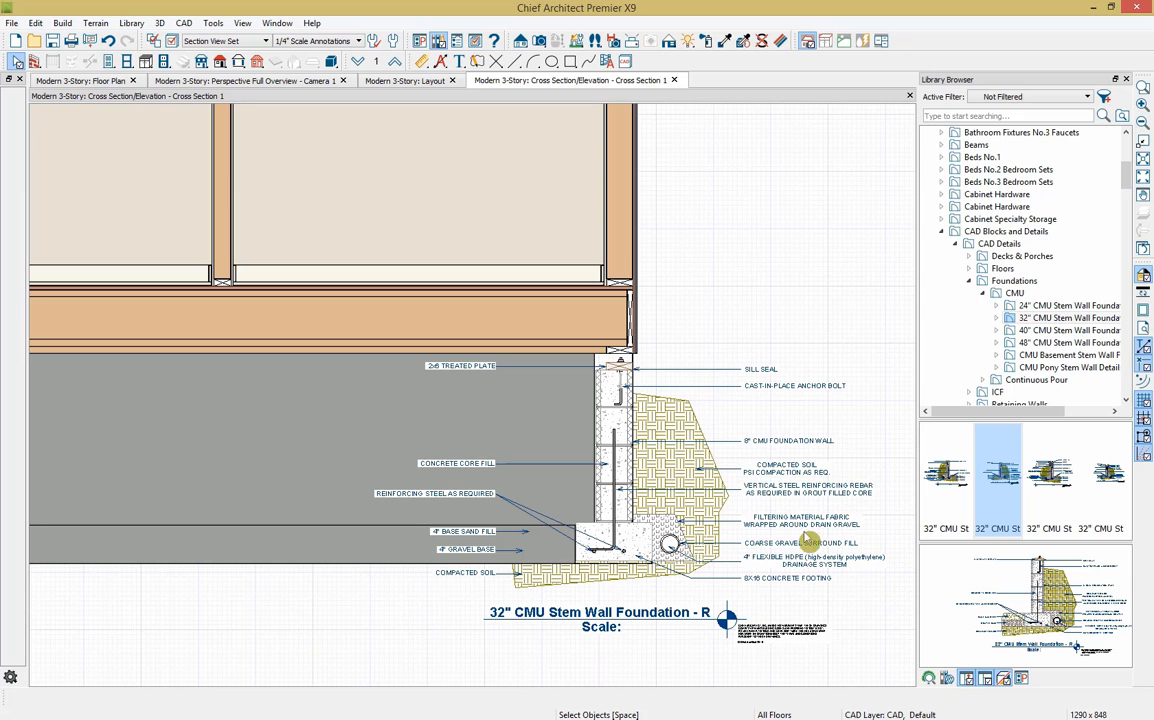
Send the detail's current screen to layout page 1 at 1/4 in = 1 ft and move it to the sheet's upper area, right of the floor plan
{"action": "scroll", "coordinate": [897, 618], "scroll_direction": "up", "scroll_amount": 1}
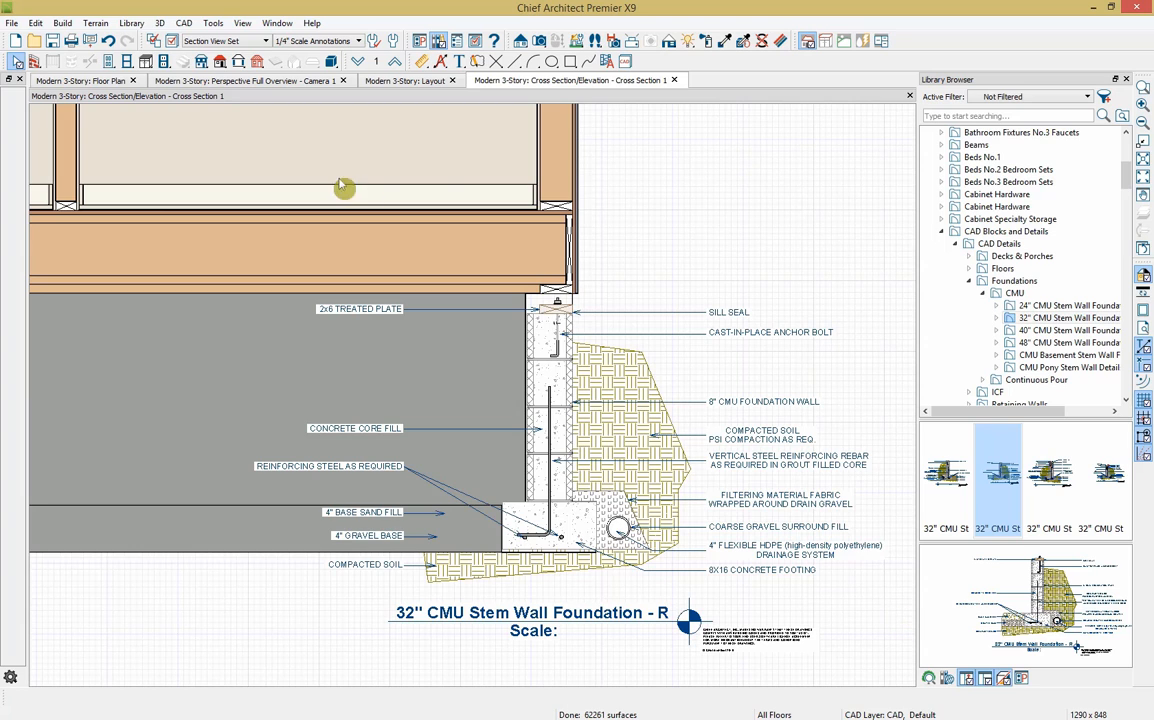
{"action": "left_click", "coordinate": [93, 42]}
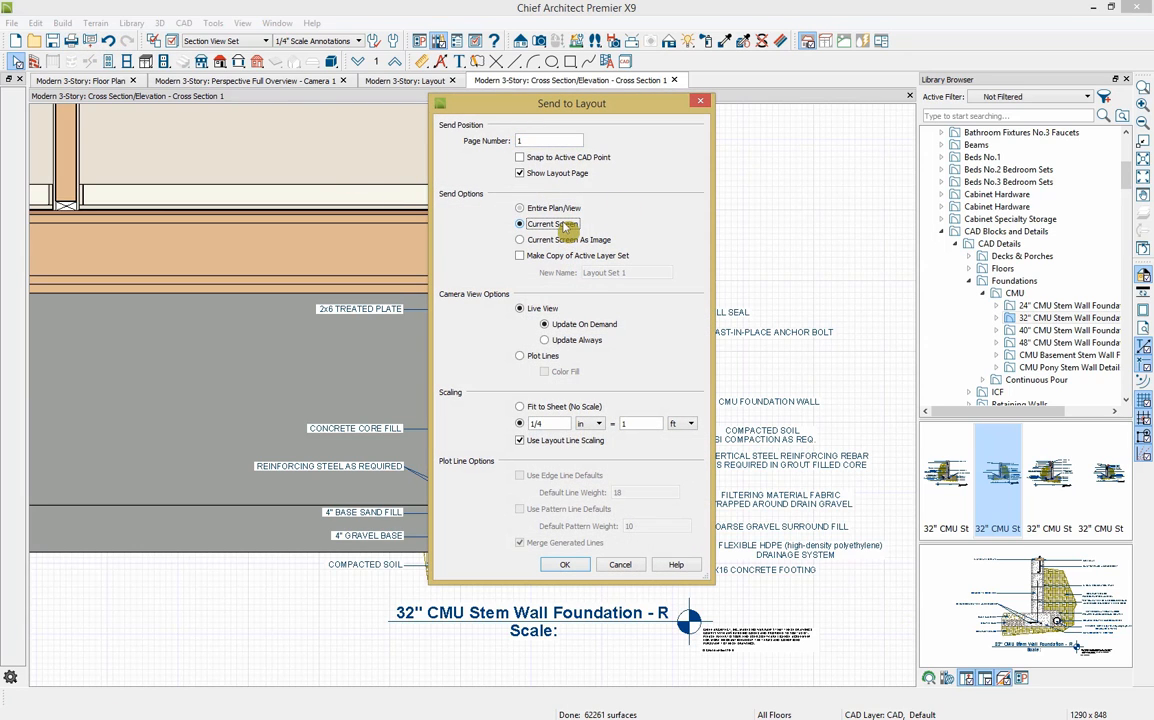
{"action": "left_click", "coordinate": [564, 564]}
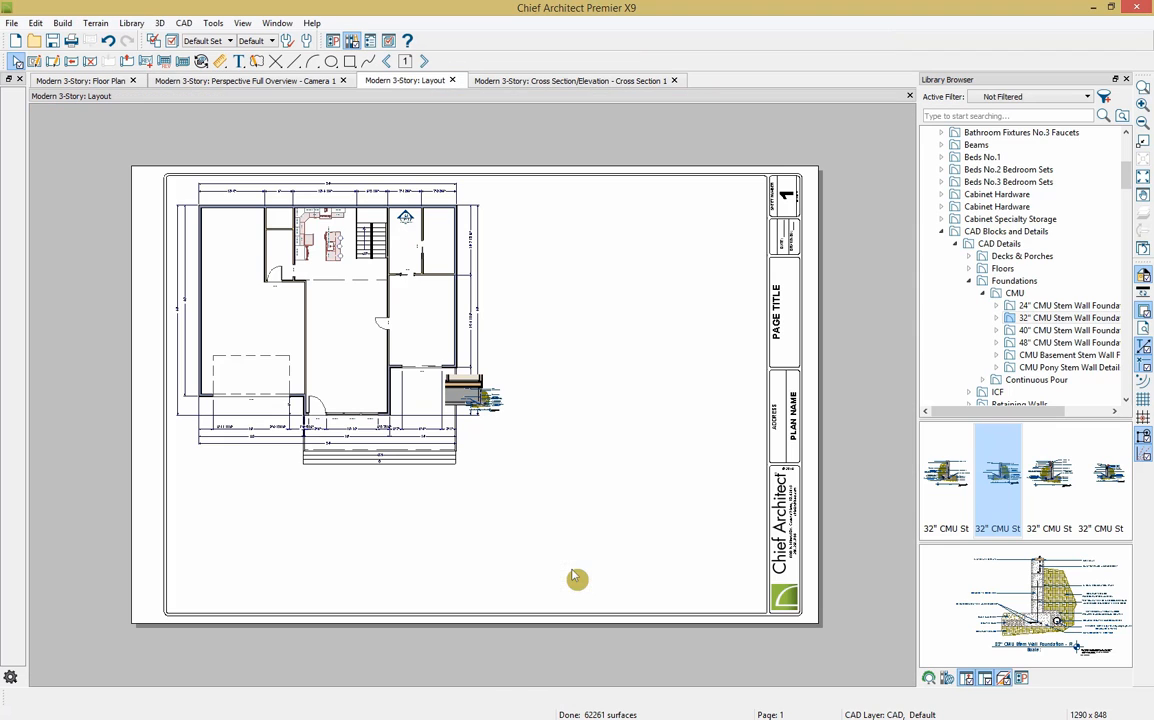
{"action": "left_click", "coordinate": [474, 402]}
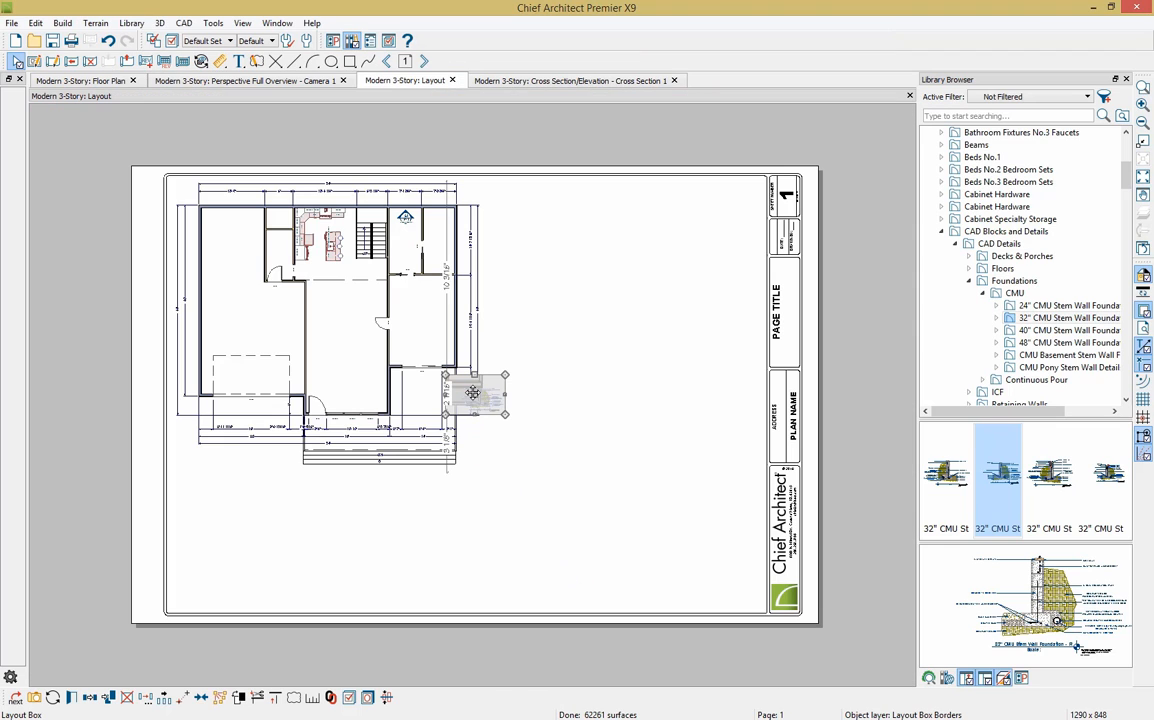
{"action": "left_click_drag", "start_coordinate": [472, 393], "coordinate": [528, 207]}
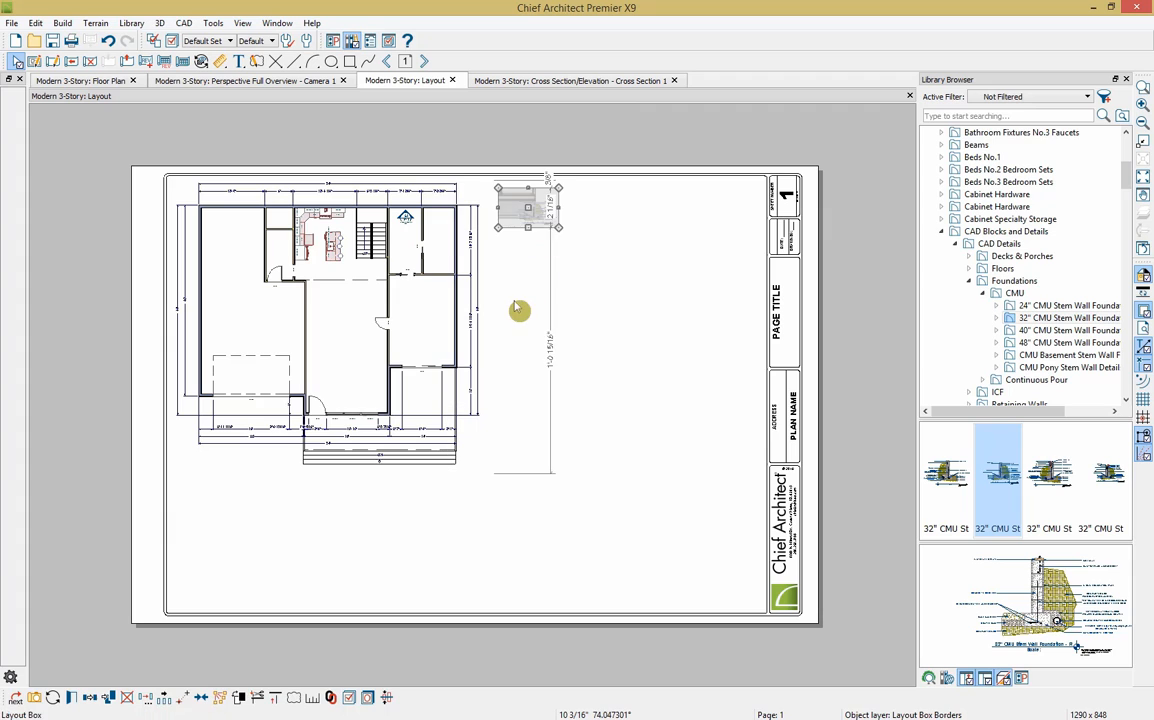
{"action": "left_click", "coordinate": [585, 247]}
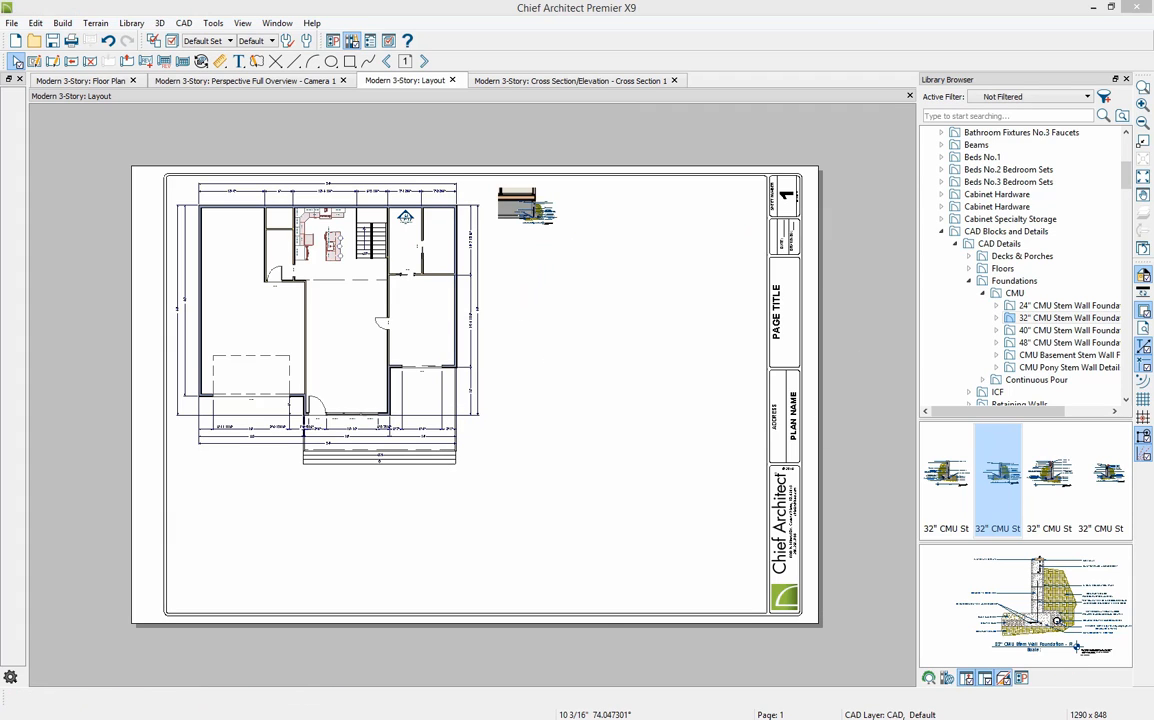
Switch to the web browser and open the Grandview project's PDF from the Chief Samples Gallery
{"action": "key", "text": "alt+Tab"}
{"action": "mouse_move", "coordinate": [458, 136]}
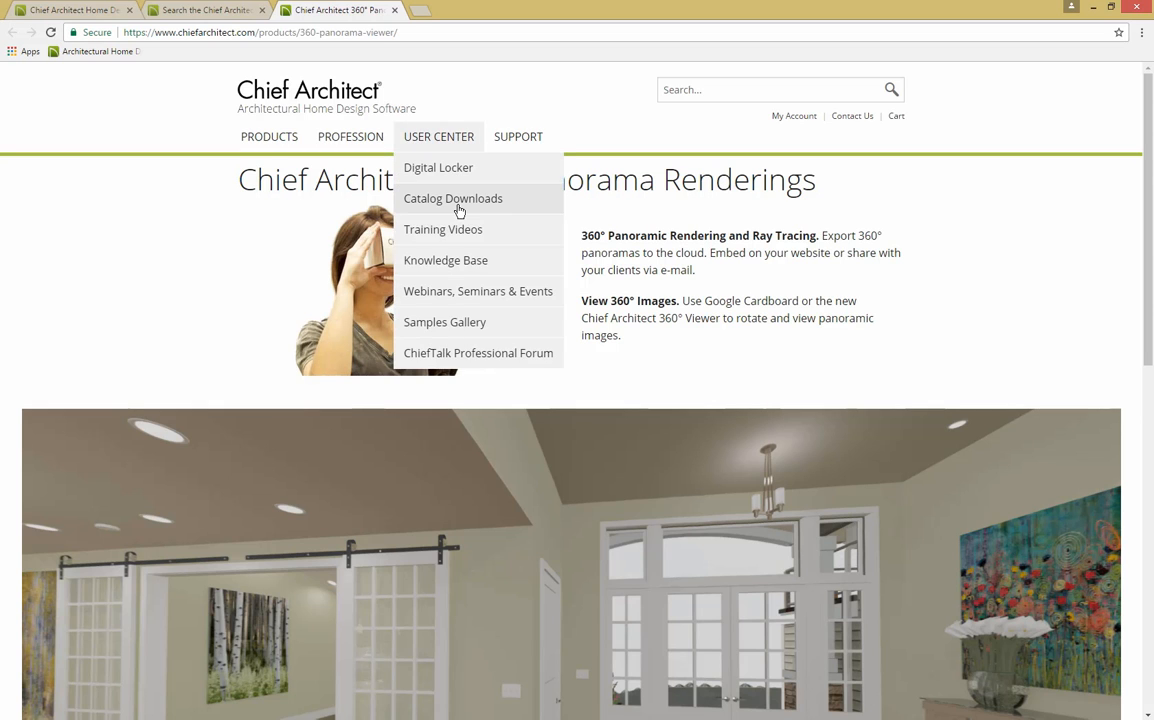
{"action": "left_click", "coordinate": [458, 322]}
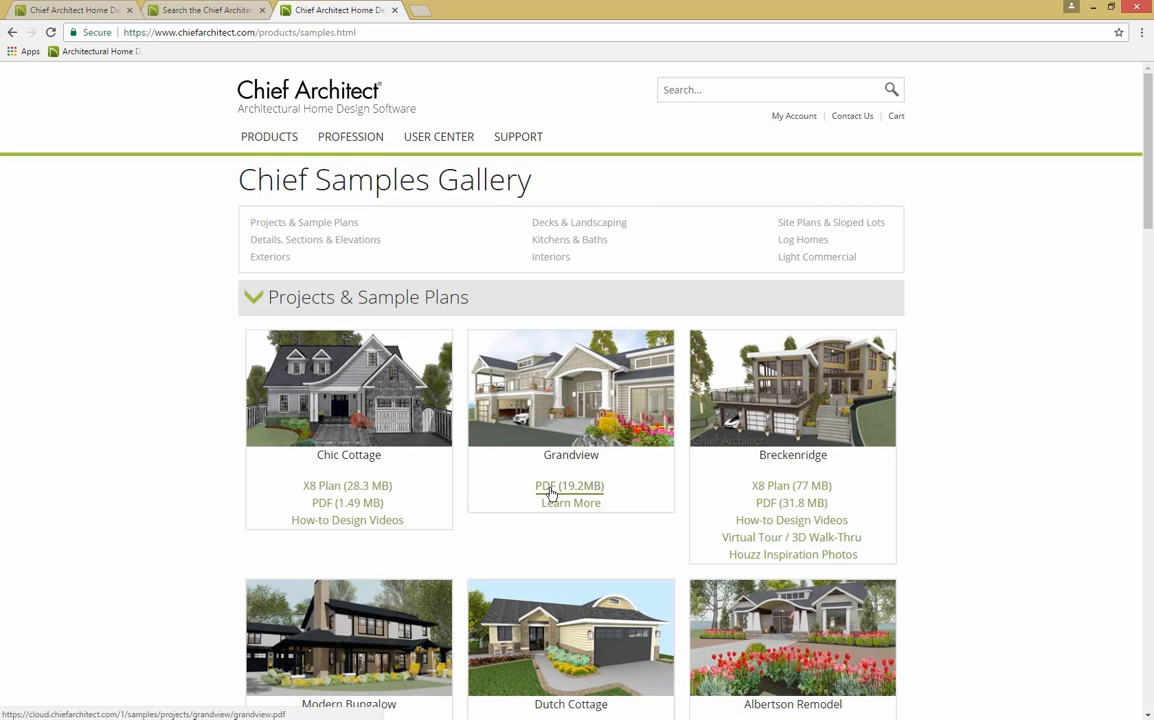
{"action": "left_click", "coordinate": [550, 490]}
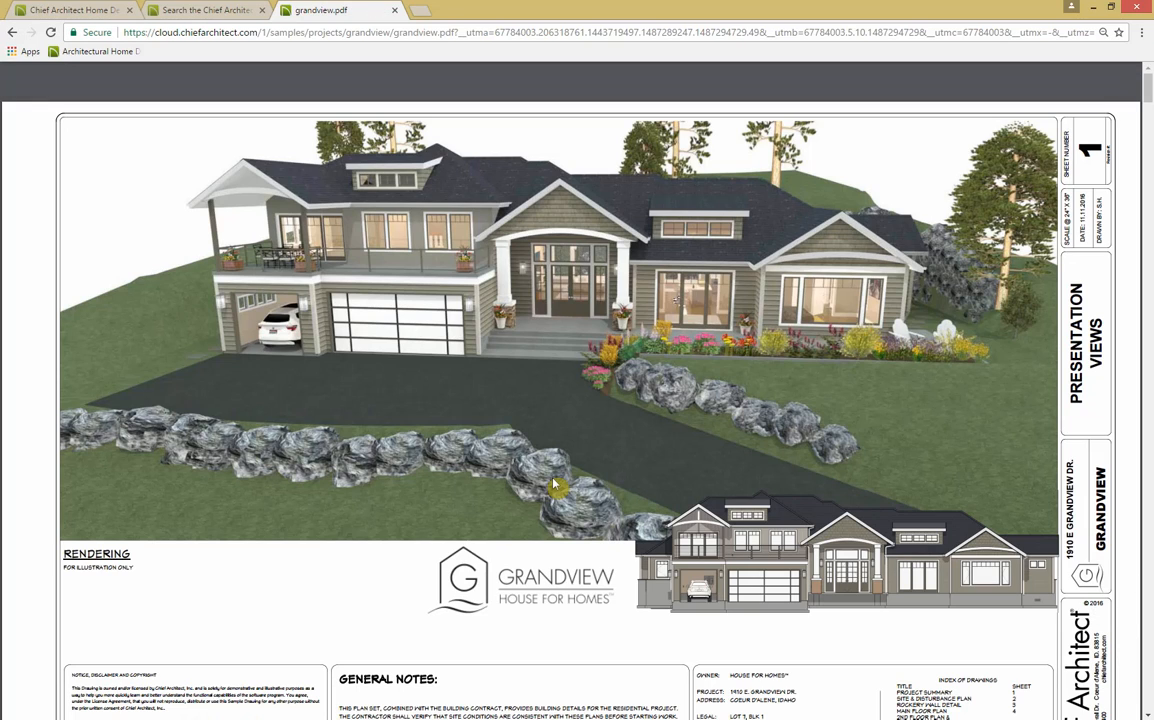
Review the Grandview plan set's presentation views, site and disturbance plan, wall framing and floor framing sheets
{"action": "scroll", "coordinate": [556, 485], "scroll_direction": "down", "scroll_amount": 4}
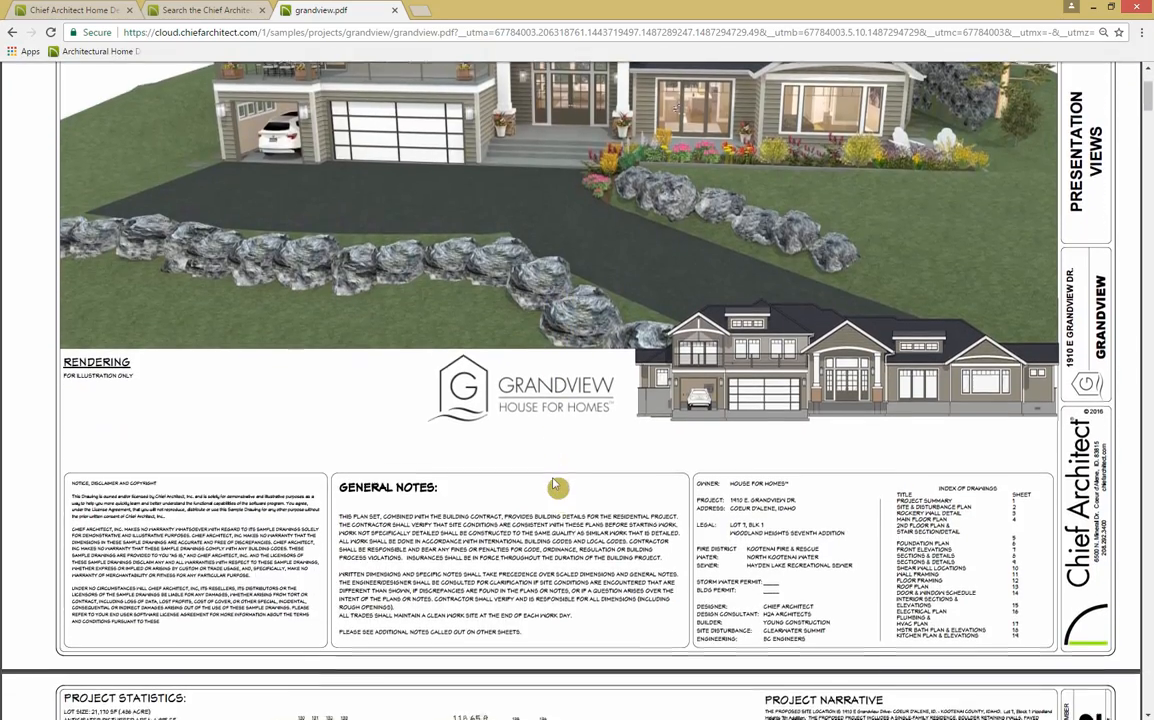
{"action": "scroll", "coordinate": [556, 485], "scroll_direction": "down", "scroll_amount": 4}
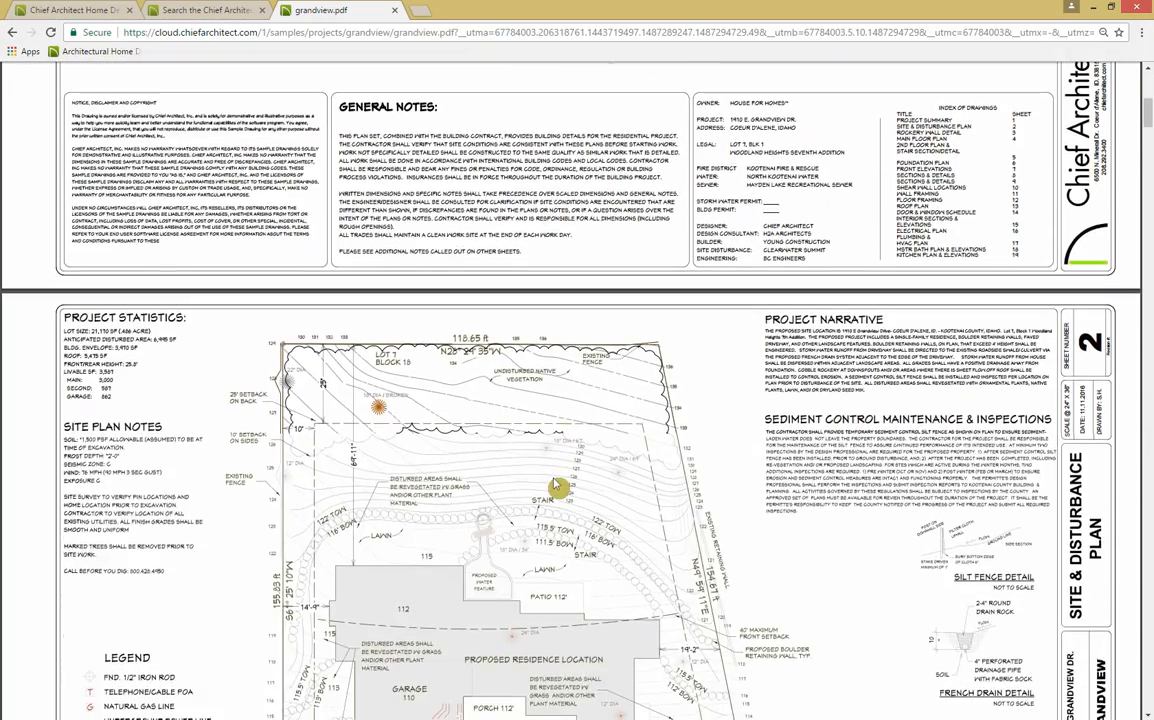
{"action": "scroll", "coordinate": [556, 485], "scroll_direction": "down", "scroll_amount": 1}
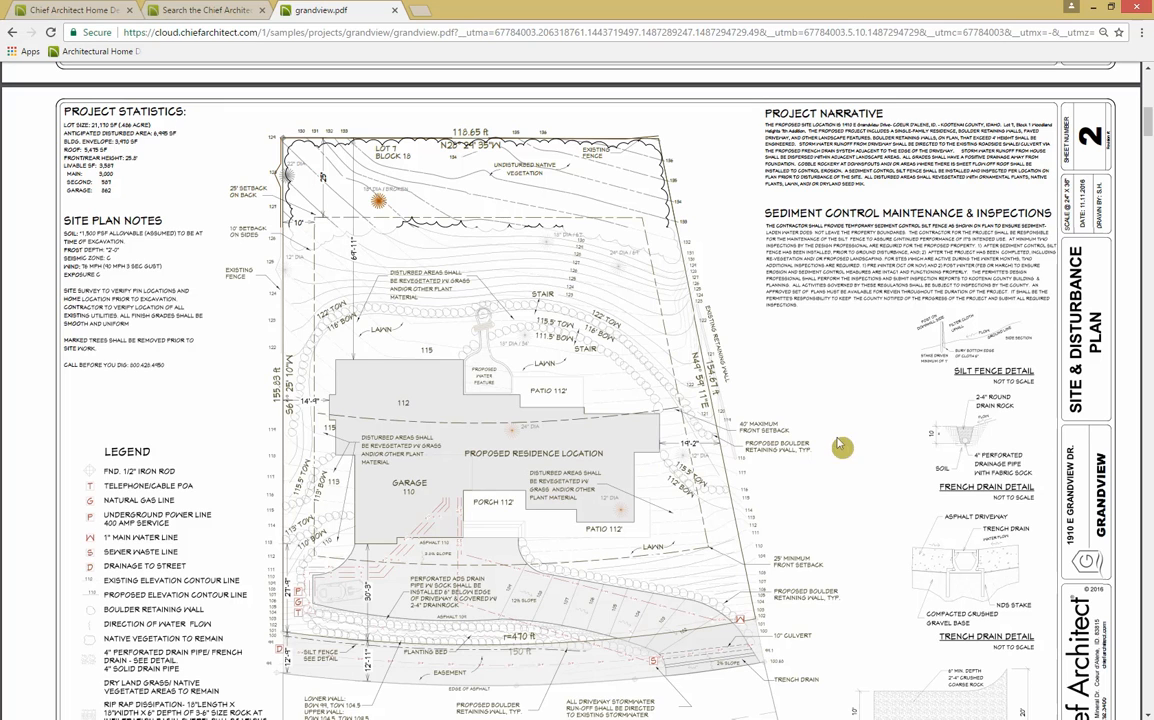
{"action": "scroll", "coordinate": [962, 516], "scroll_direction": "down", "scroll_amount": 1}
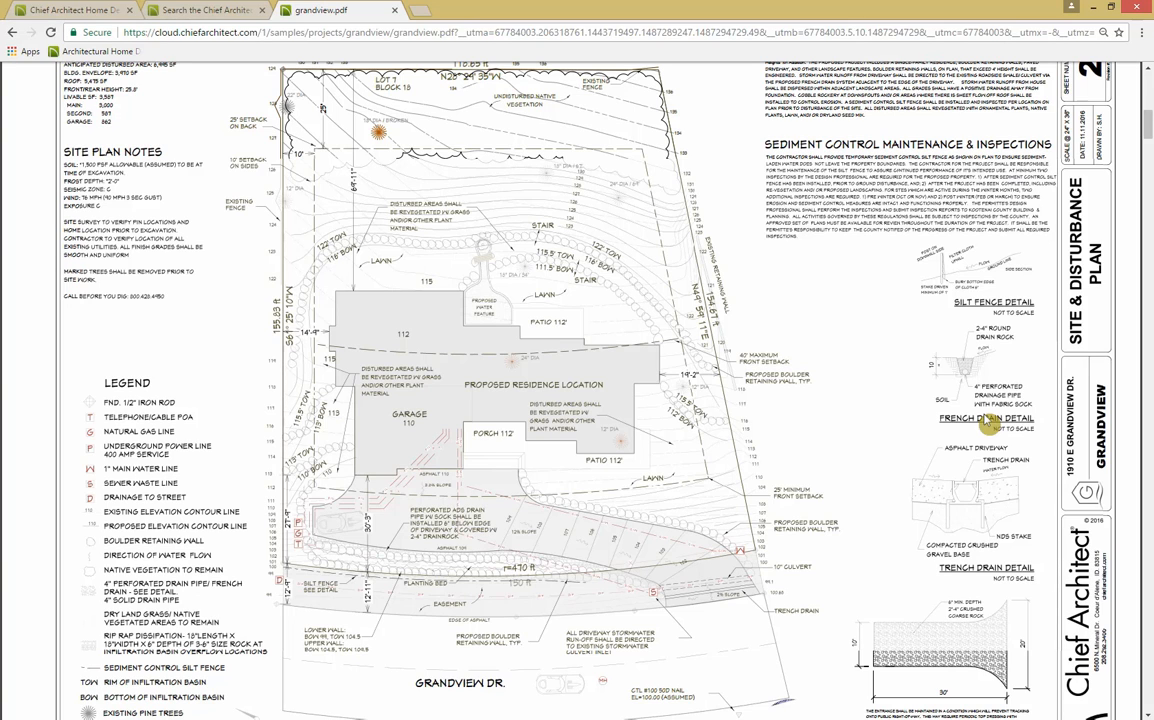
{"action": "scroll", "coordinate": [1149, 228], "scroll_direction": "down", "scroll_amount": 3}
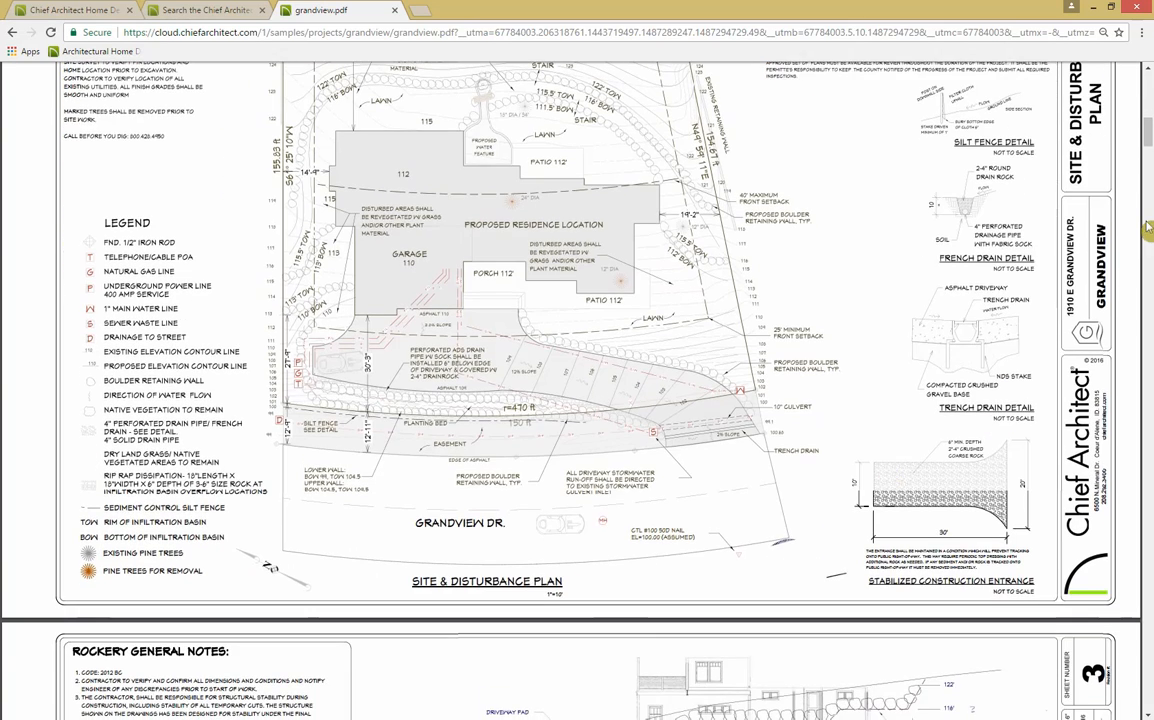
{"action": "left_click_drag", "start_coordinate": [1149, 135], "coordinate": [1143, 432]}
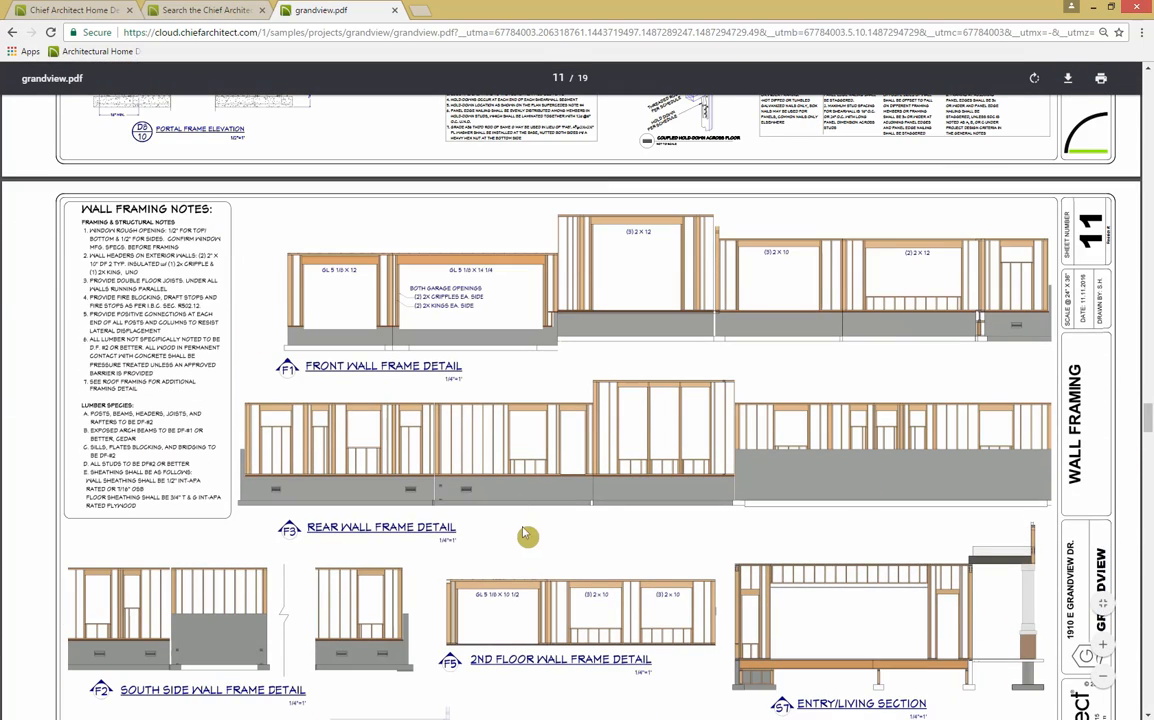
{"action": "scroll", "coordinate": [523, 533], "scroll_direction": "down", "scroll_amount": 3}
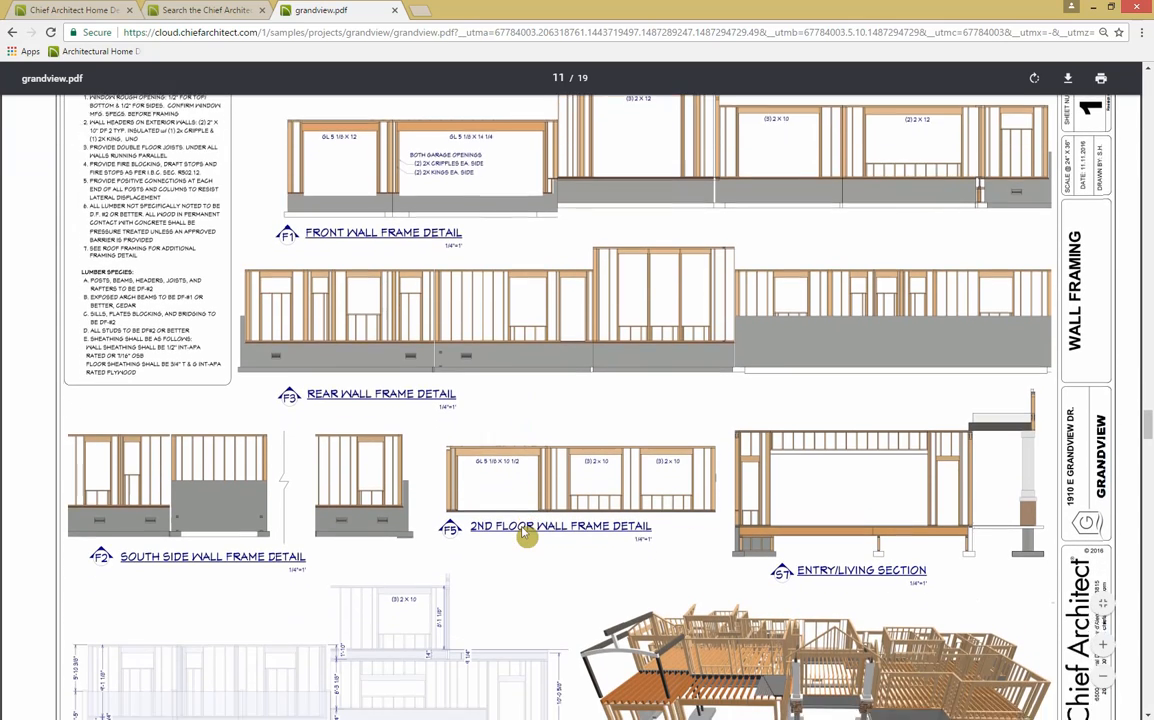
{"action": "scroll", "coordinate": [523, 535], "scroll_direction": "down", "scroll_amount": 3}
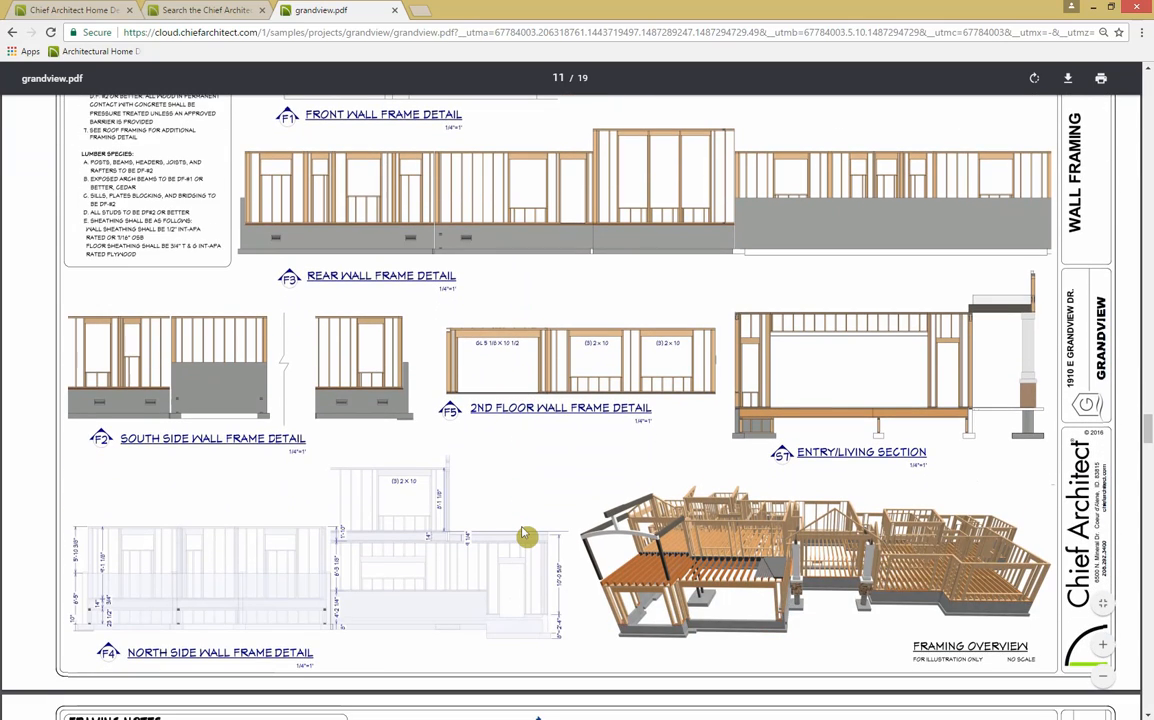
{"action": "scroll", "coordinate": [523, 535], "scroll_direction": "down", "scroll_amount": 8}
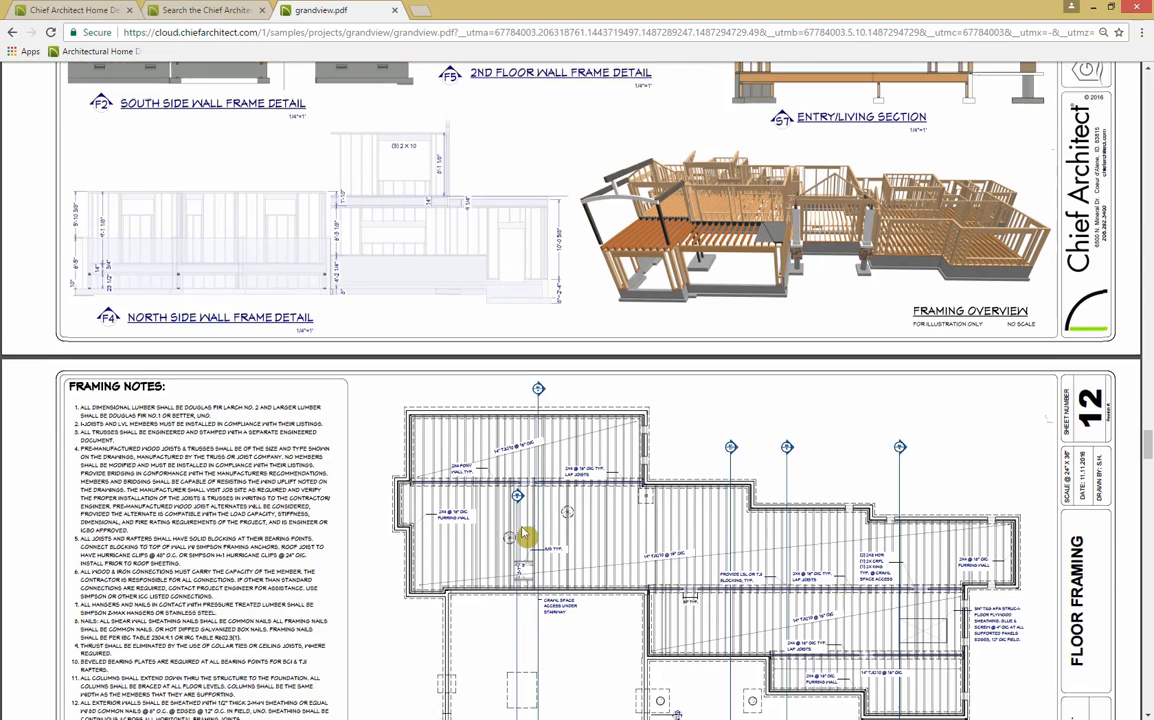
{"action": "scroll", "coordinate": [523, 535], "scroll_direction": "down", "scroll_amount": 3}
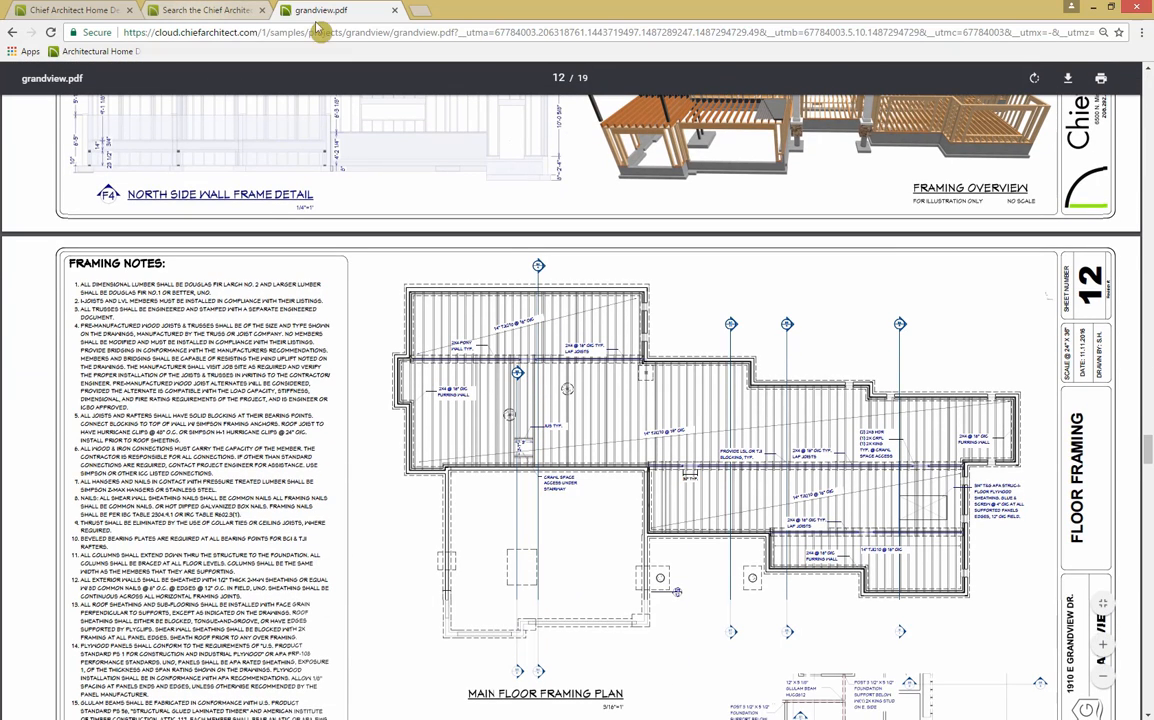
Leave the Grandview PDF and view the Chief Architect Premier product page, followed by the Free Trial Download page
{"action": "left_click", "coordinate": [12, 33]}
{"action": "mouse_move", "coordinate": [288, 140]}
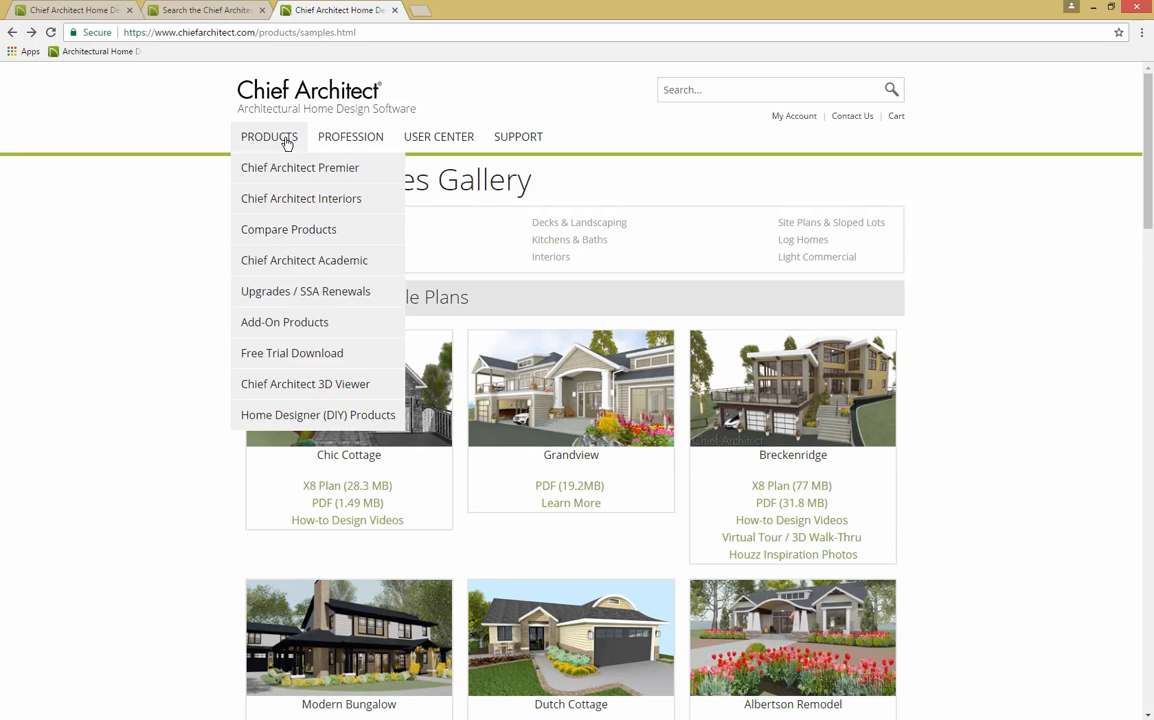
{"action": "left_click", "coordinate": [380, 180]}
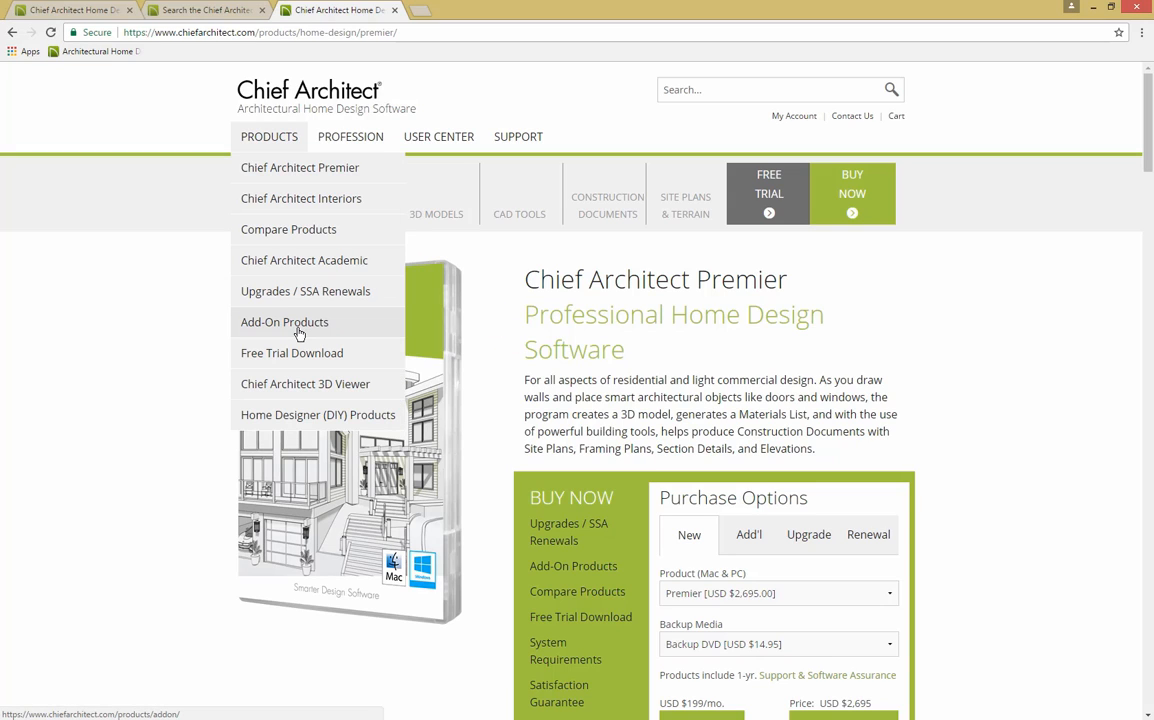
{"action": "left_click", "coordinate": [294, 360]}
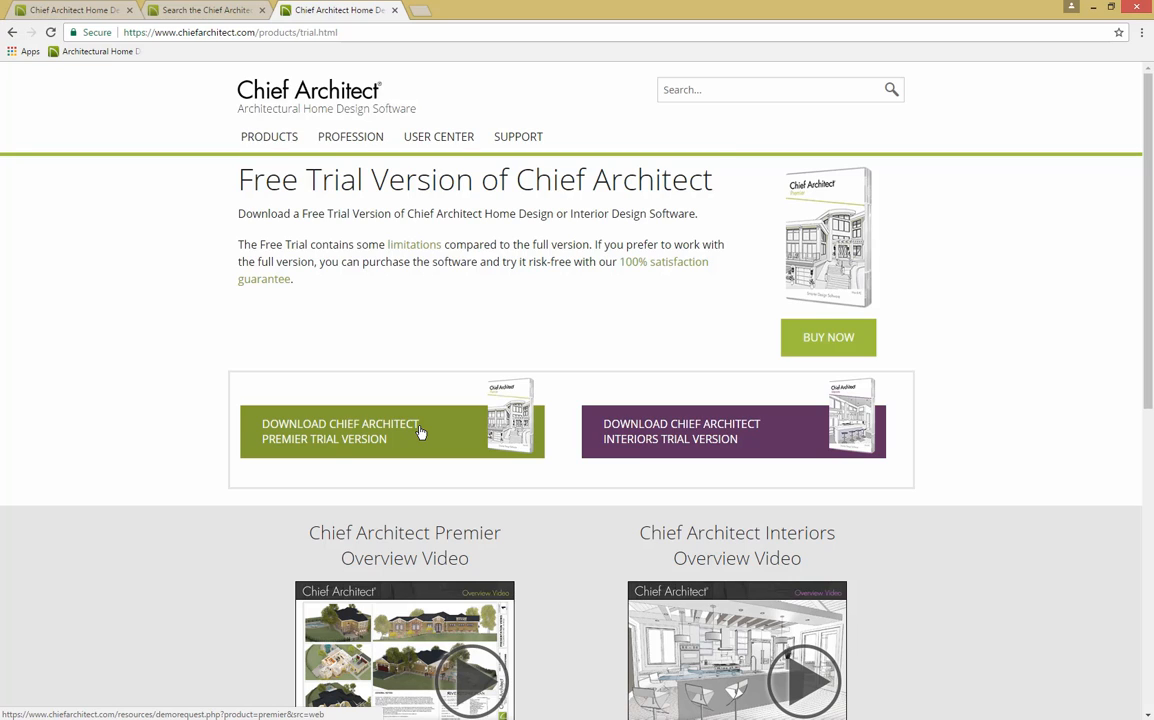
{"action": "left_click", "coordinate": [282, 311]}
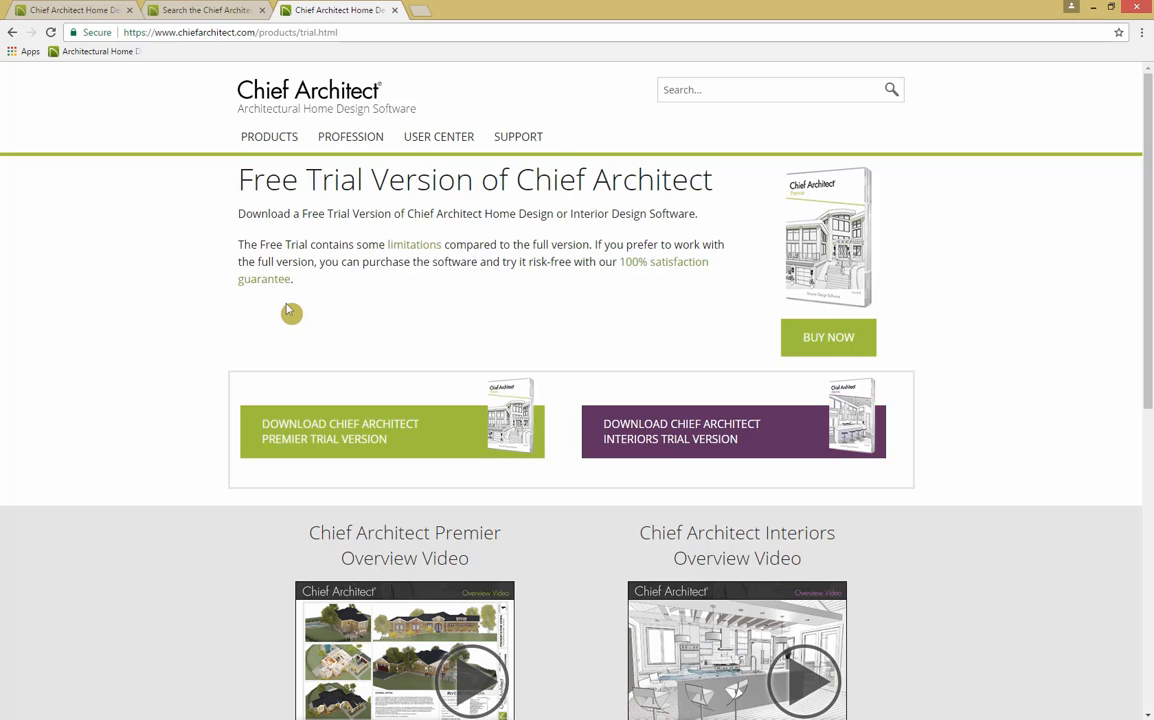
Open the Catalog Downloads in the 3D Library and browse the Doors and Windows catalogs
{"action": "mouse_move", "coordinate": [407, 145]}
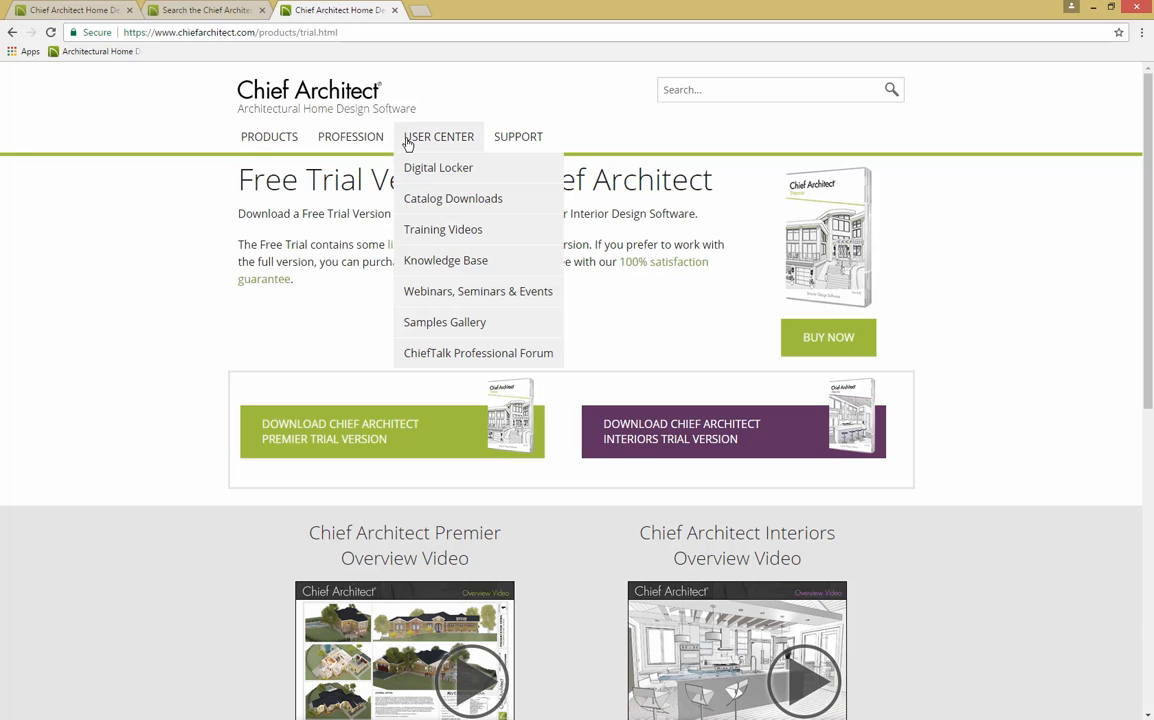
{"action": "left_click", "coordinate": [450, 197]}
{"action": "left_click", "coordinate": [443, 199]}
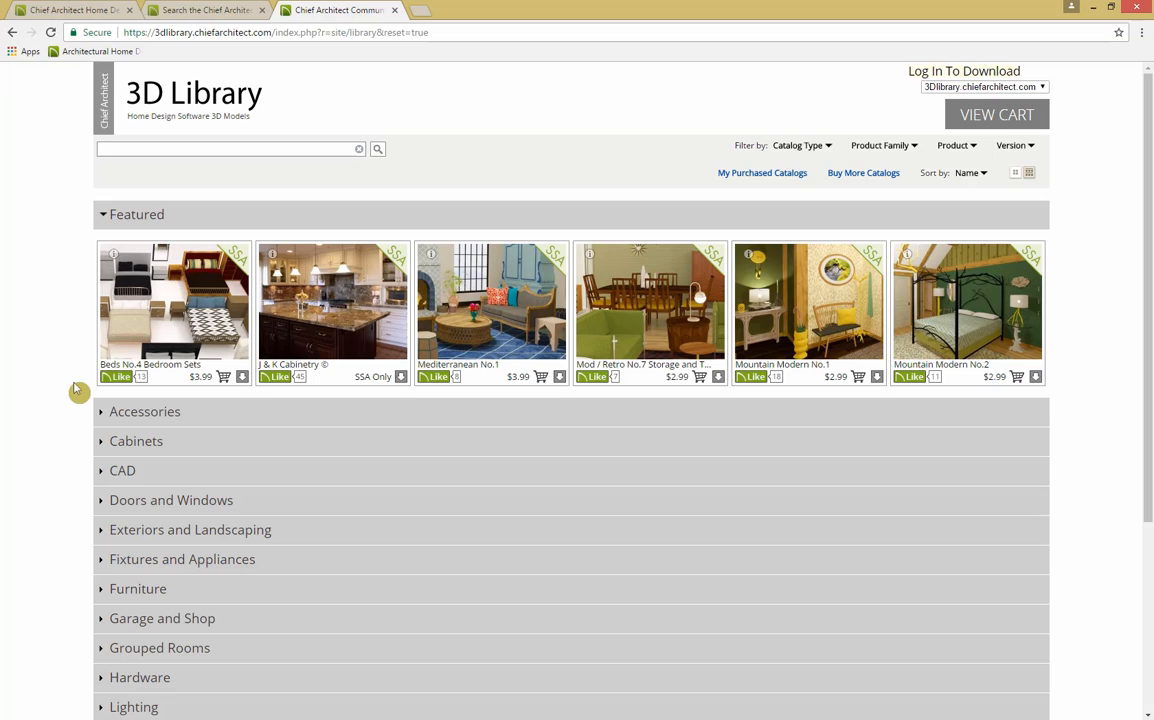
{"action": "left_click", "coordinate": [130, 505]}
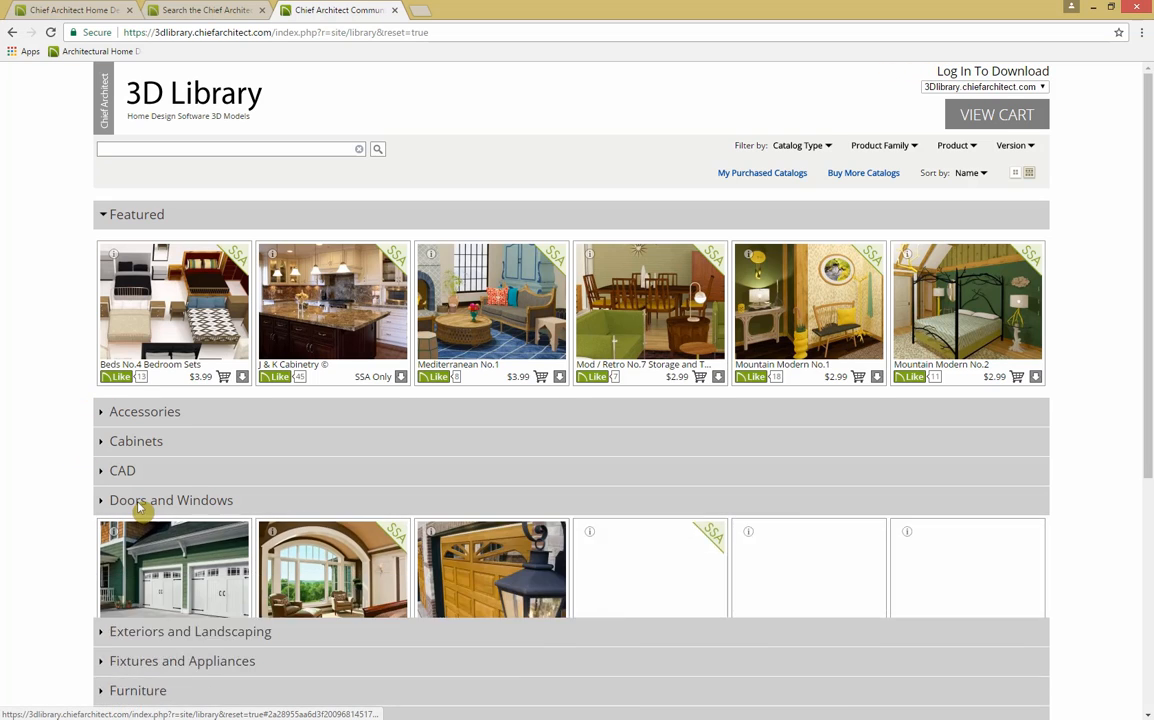
{"action": "scroll", "coordinate": [68, 542], "scroll_direction": "down", "scroll_amount": 5}
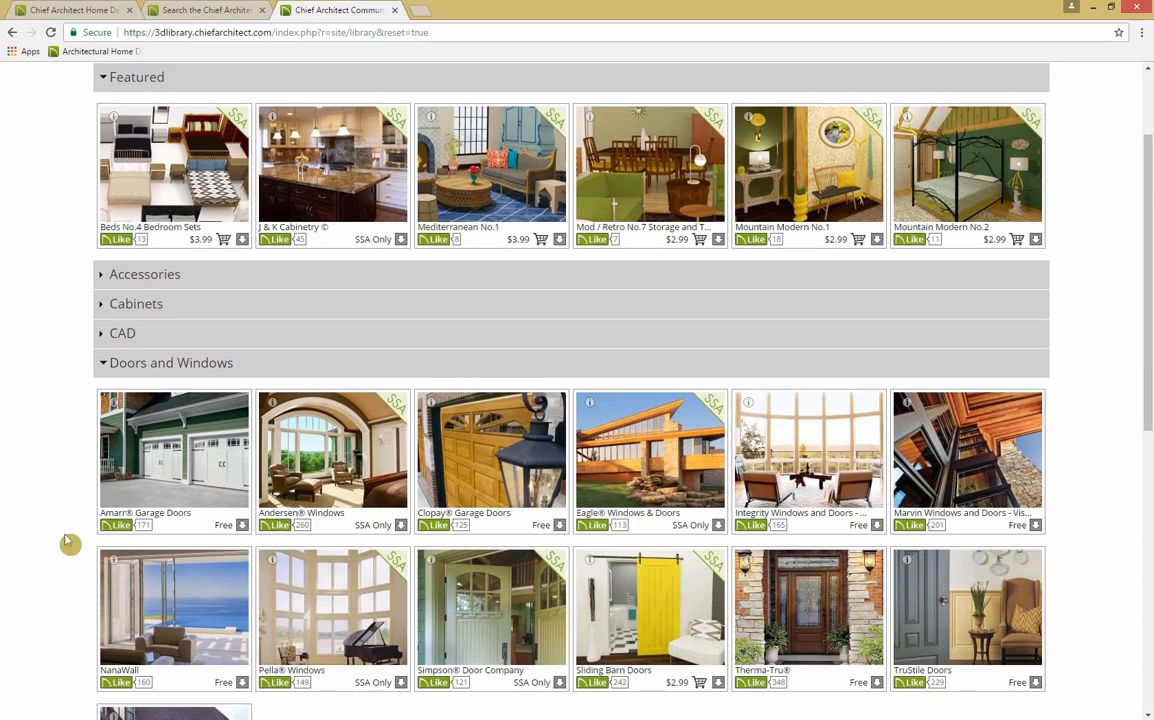